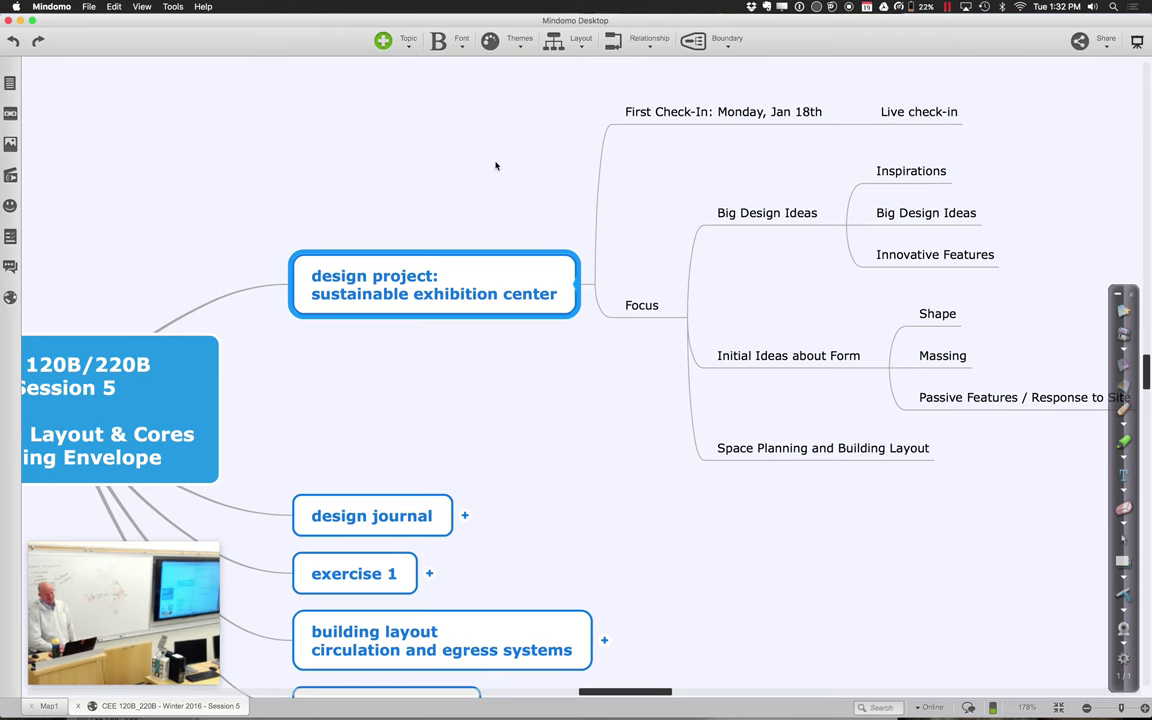
{"action": "key", "text": "ctrl+Left"}
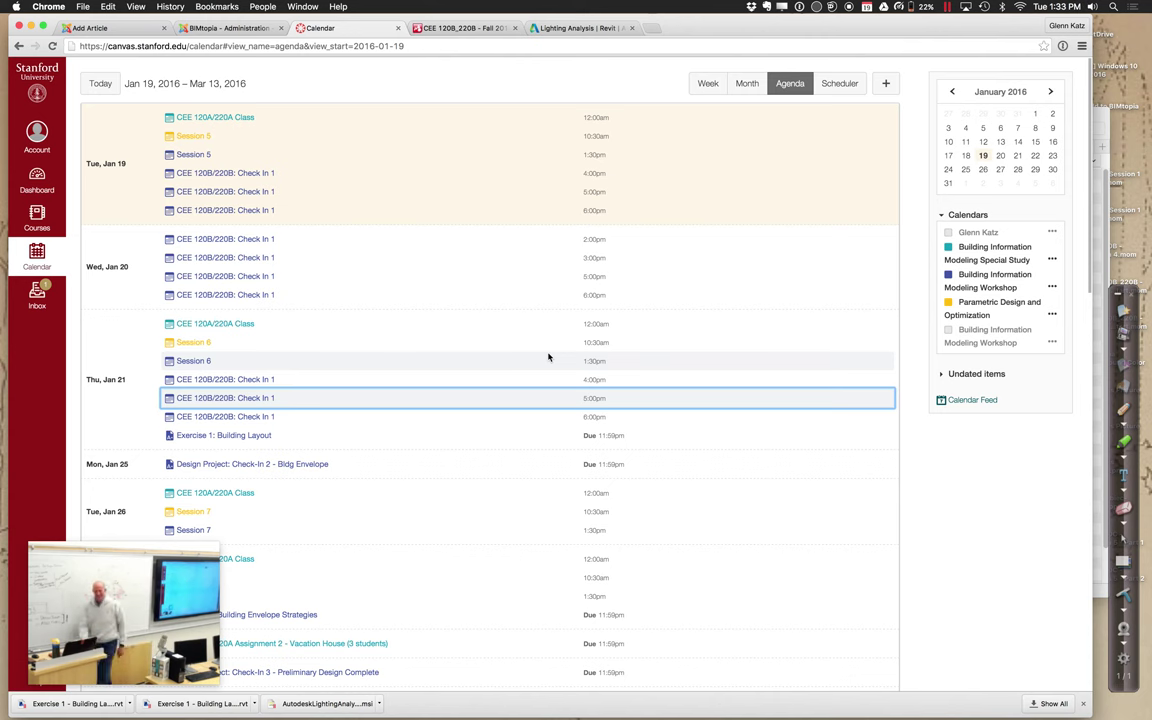
{"action": "left_click", "coordinate": [842, 86]}
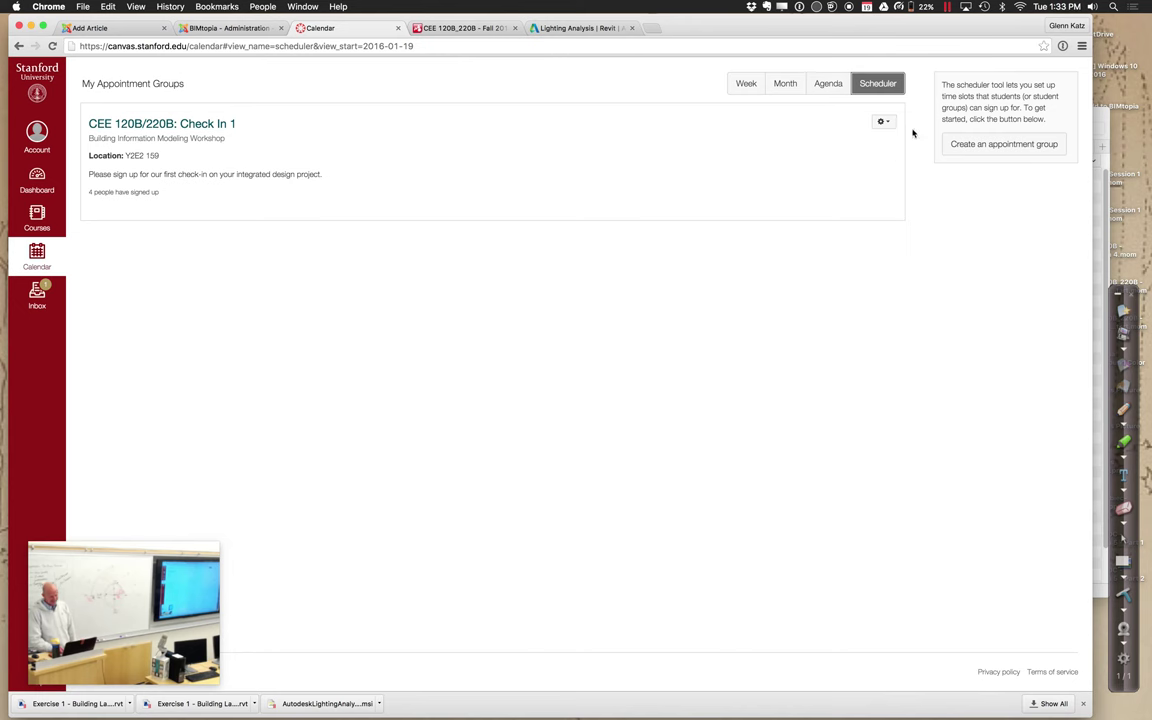
{"action": "left_click", "coordinate": [884, 123]}
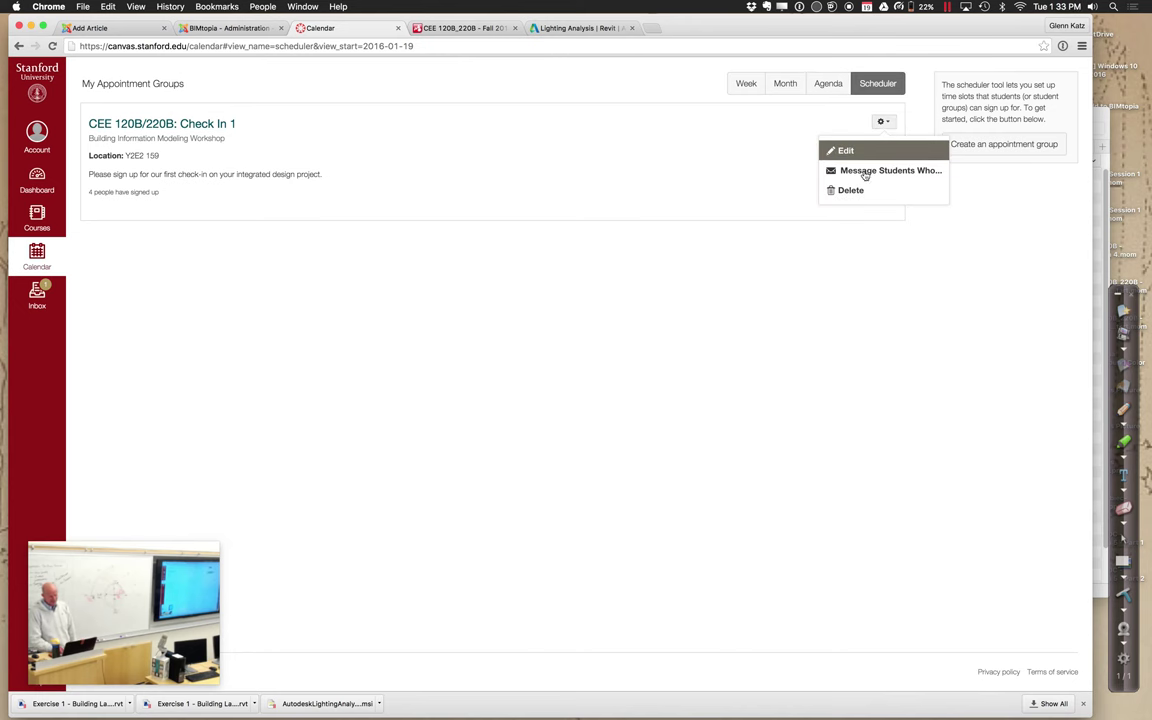
{"action": "left_click", "coordinate": [865, 172]}
{"action": "left_click", "coordinate": [505, 399]}
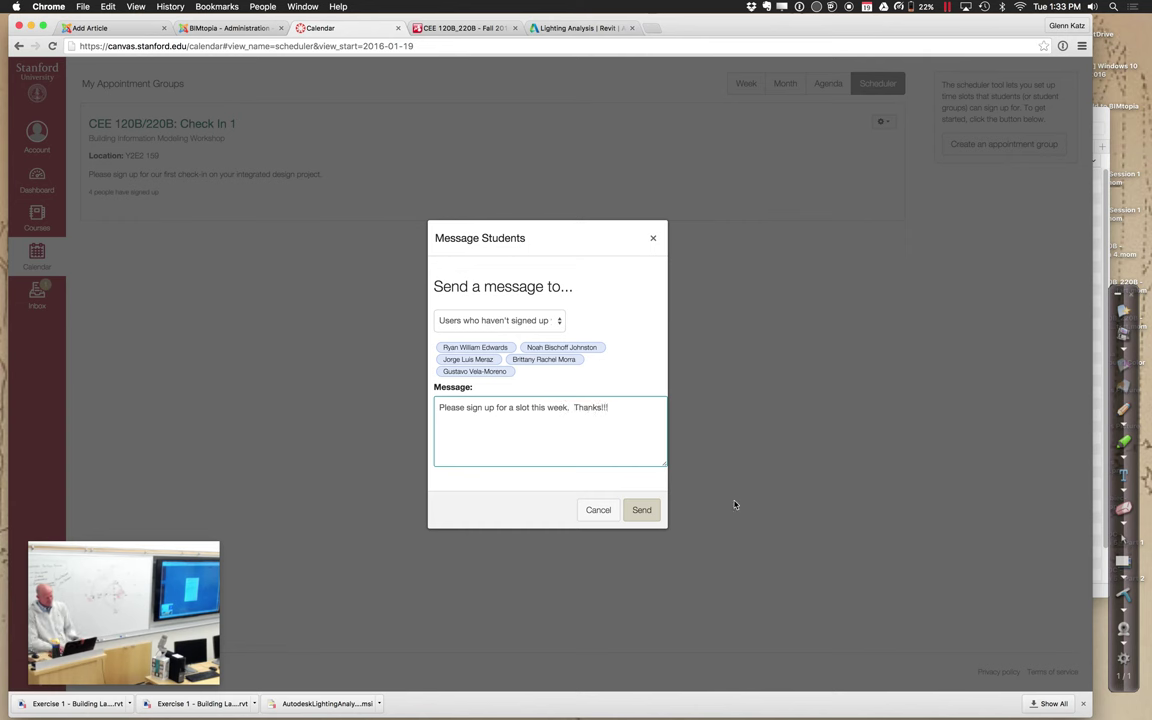
{"action": "left_click", "coordinate": [641, 511]}
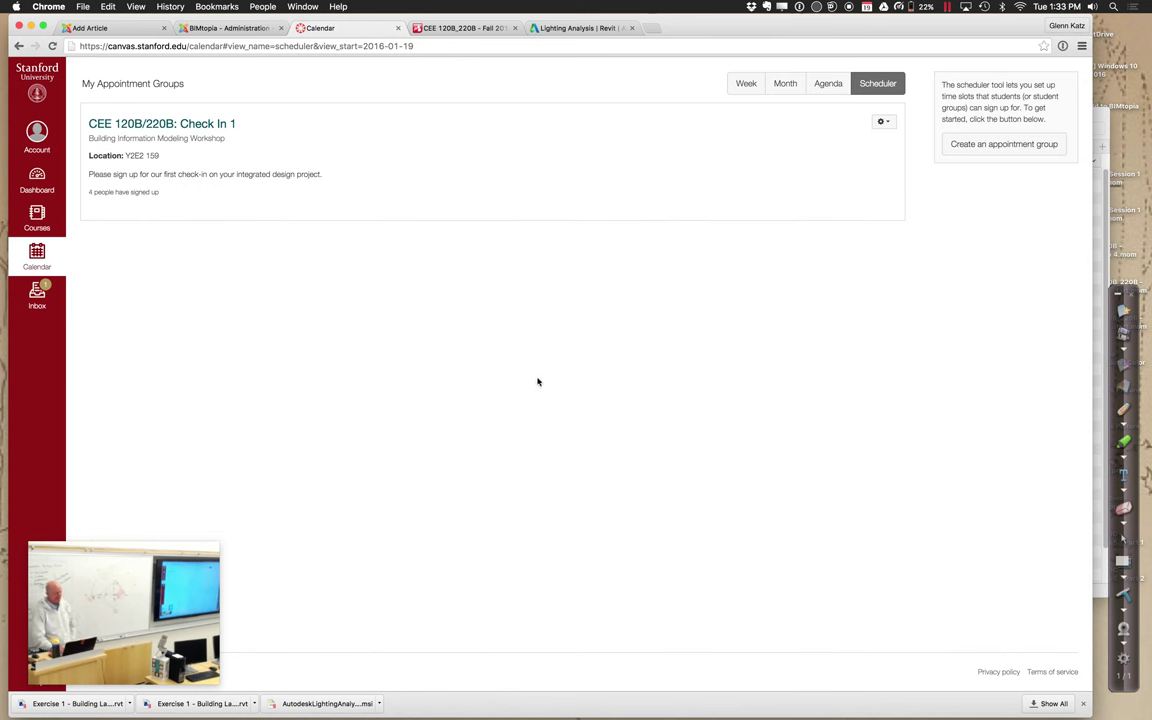
{"action": "left_click", "coordinate": [833, 88]}
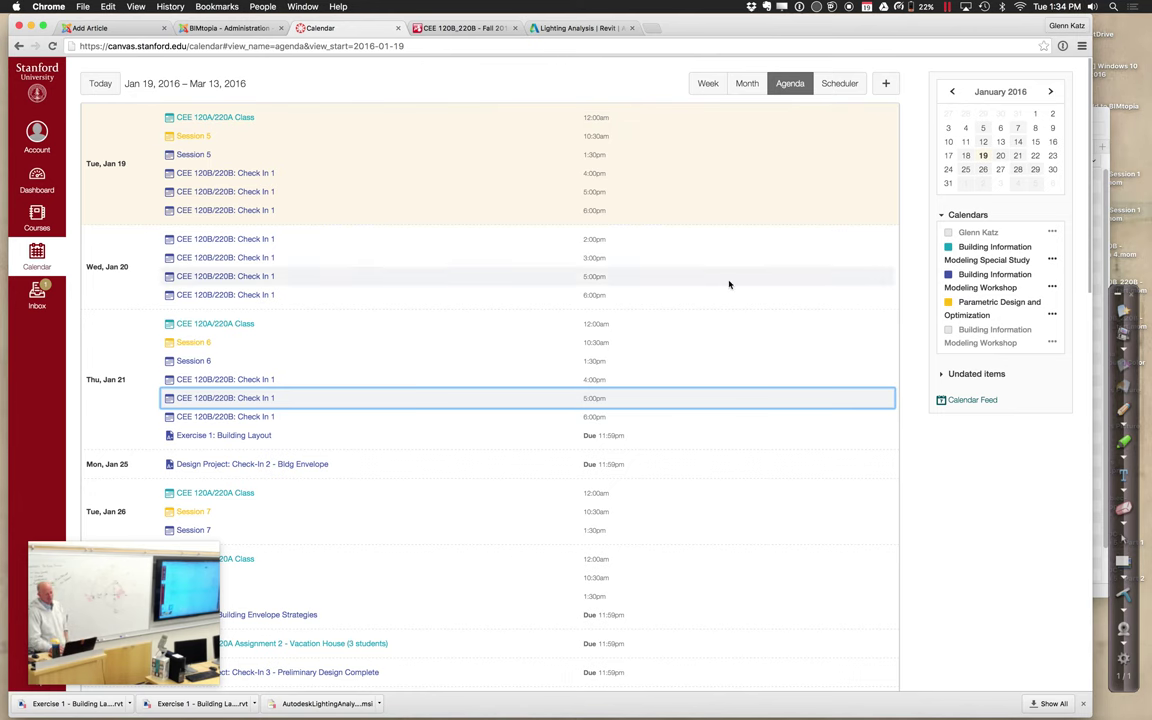
Switch back to the Mindomo mind map and expand the design journal topic to show its full branch
{"action": "key", "text": "ctrl+Right"}
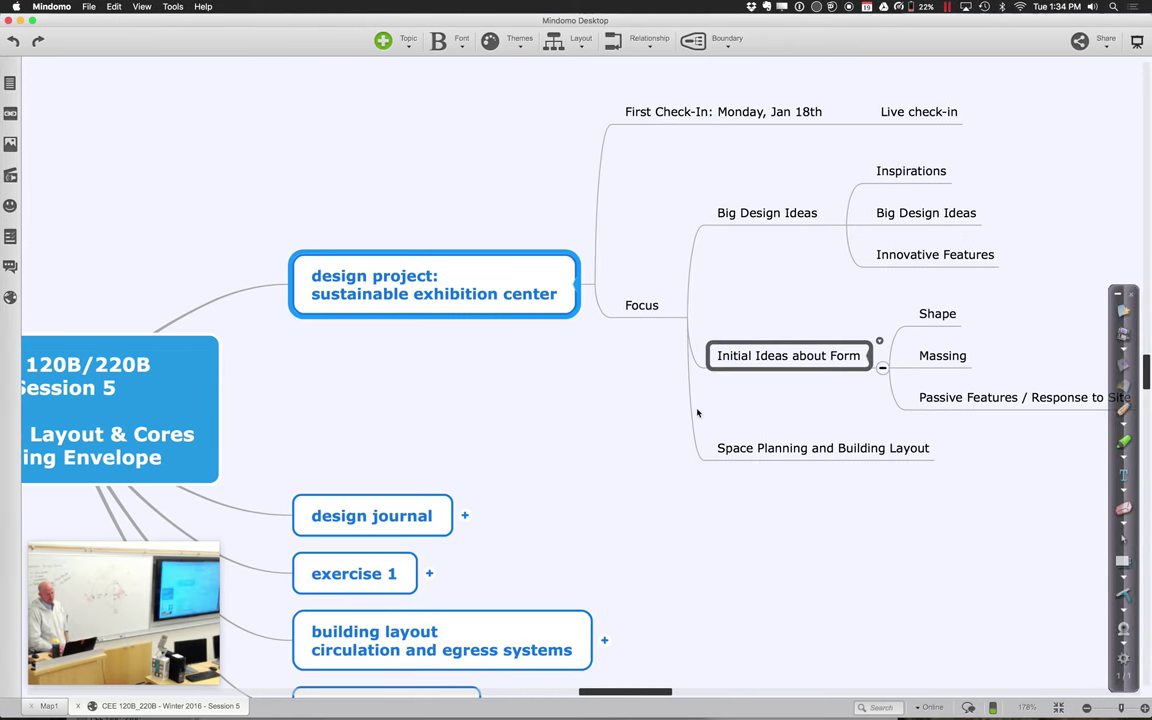
{"action": "left_click", "coordinate": [465, 517]}
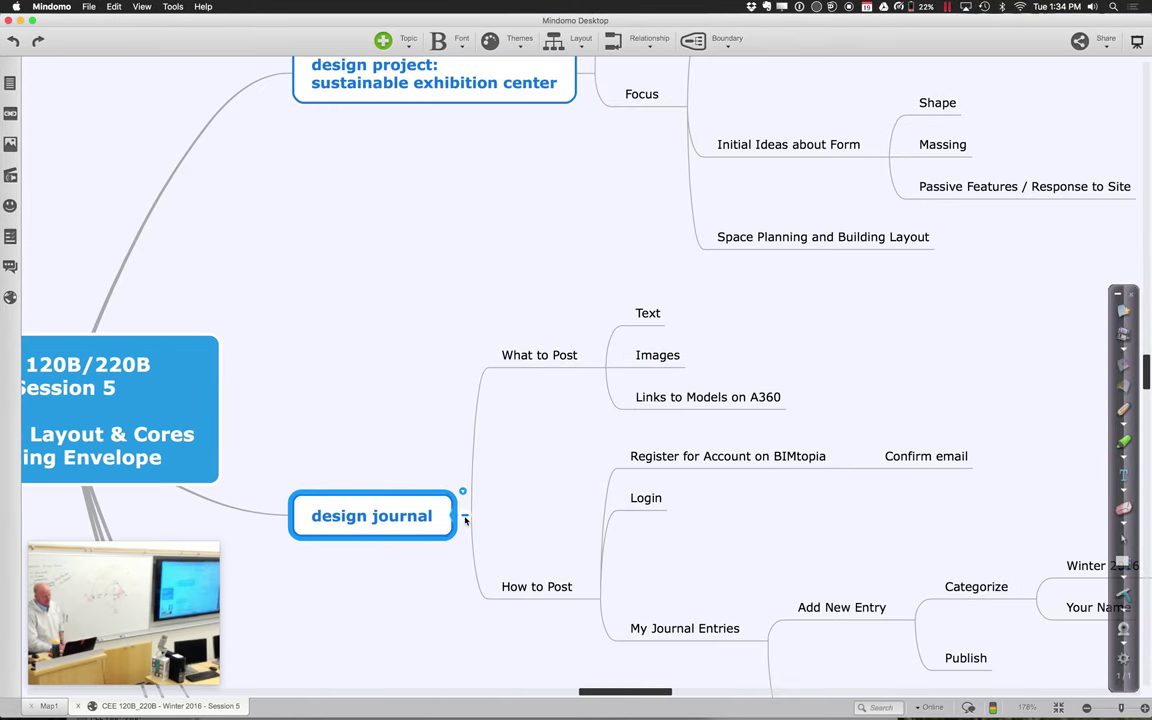
{"action": "scroll", "coordinate": [465, 519], "scroll_direction": "down", "scroll_amount": 3}
{"action": "scroll", "coordinate": [465, 519], "scroll_direction": "right", "scroll_amount": 2}
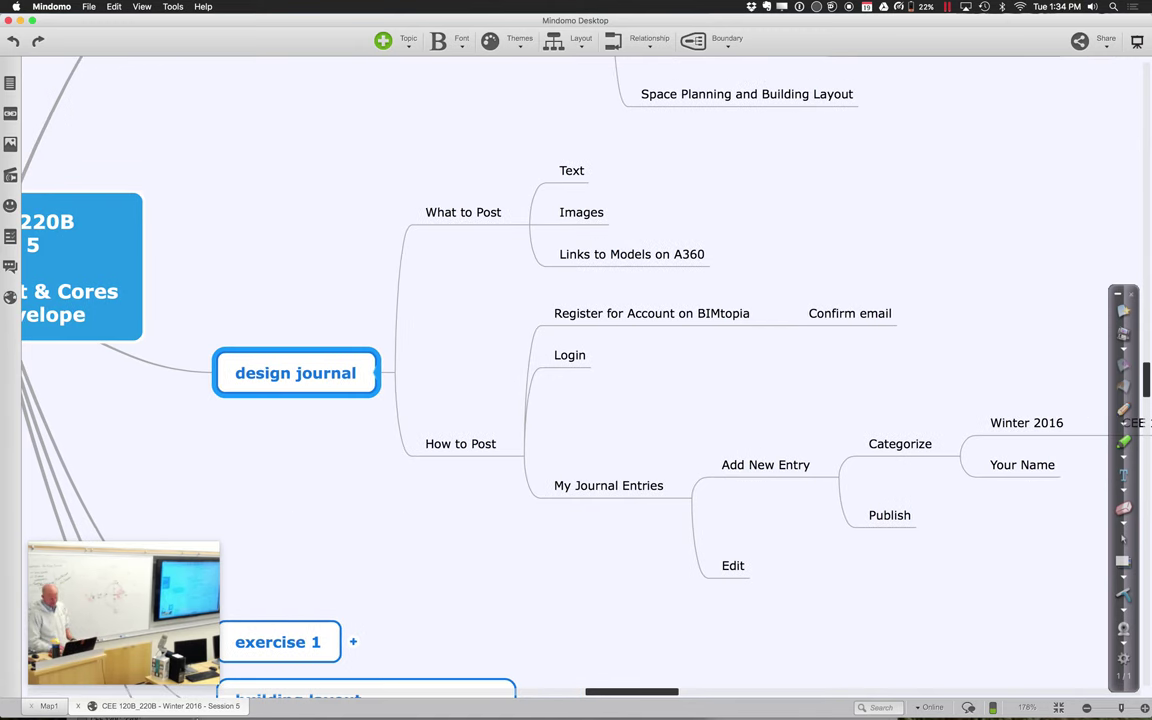
Switch to the Chrome window with the YouTube uploads and open a new browser tab
{"action": "mouse_move", "coordinate": [283, 703]}
{"action": "left_click", "coordinate": [458, 700]}
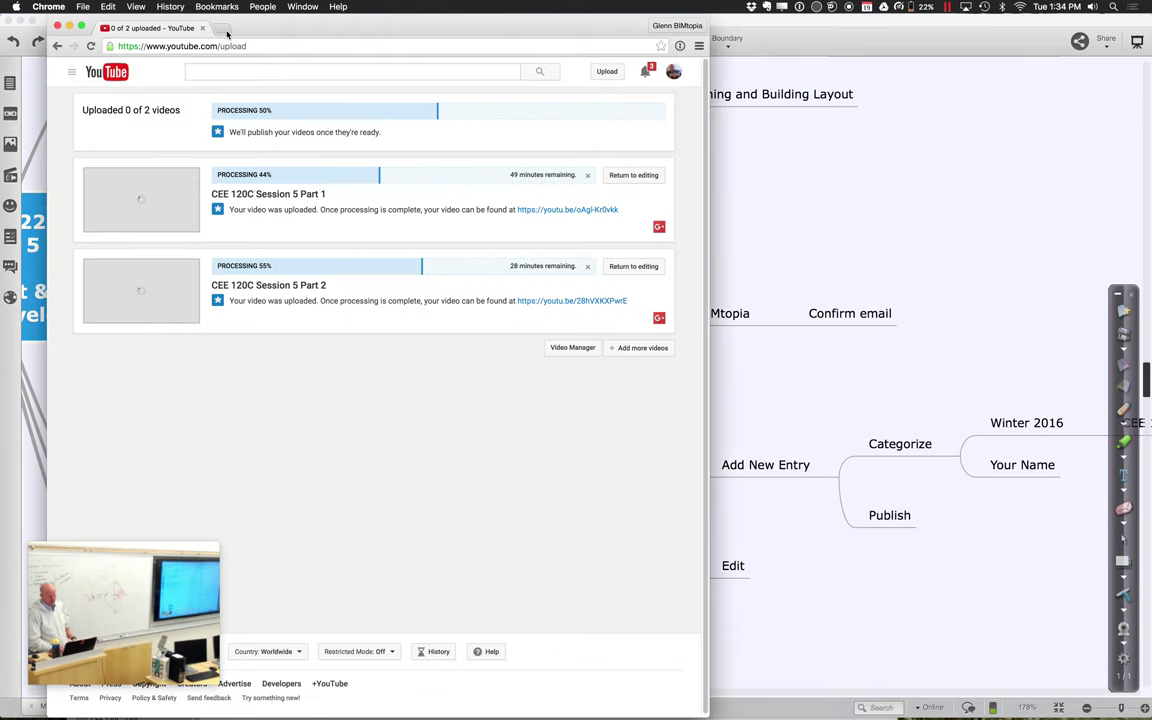
{"action": "left_click", "coordinate": [223, 29]}
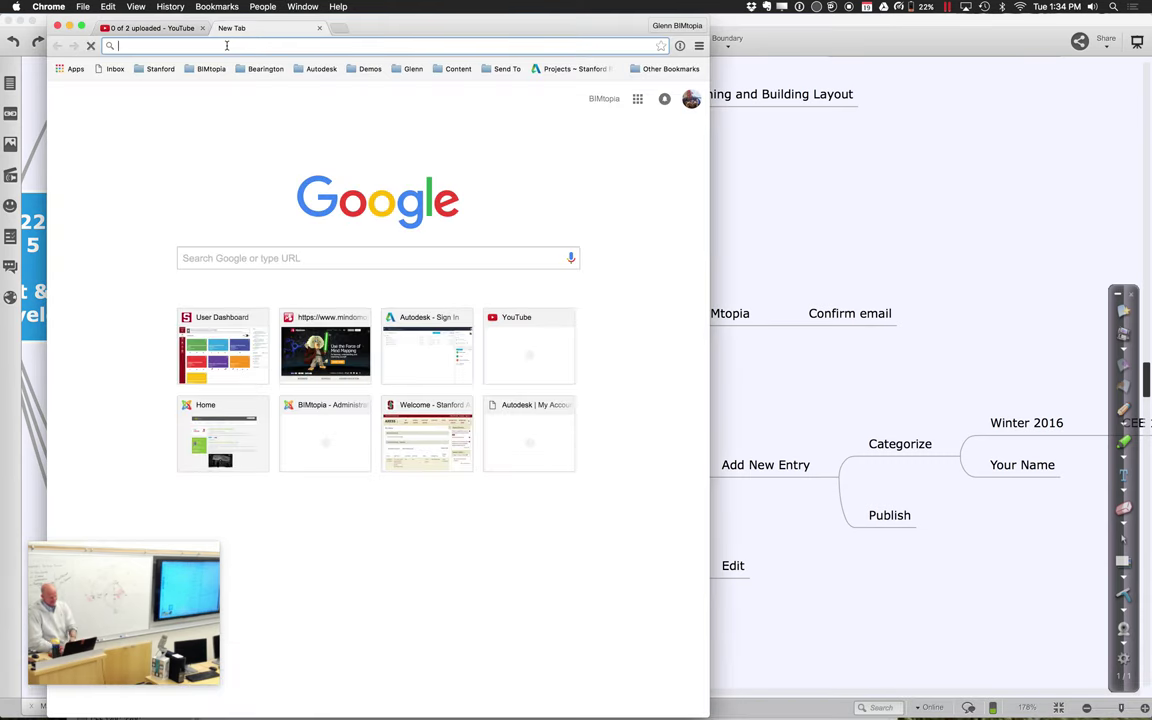
{"action": "type", "text": "bimo"}
{"action": "key", "text": "Return"}
{"action": "key", "text": "super+bracketleft"}
Open the Winter 2016 Student Design Journals for Building Systems Integration on bimtopia.com and widen the browser window
{"action": "type", "text": "bimtopia.com"}
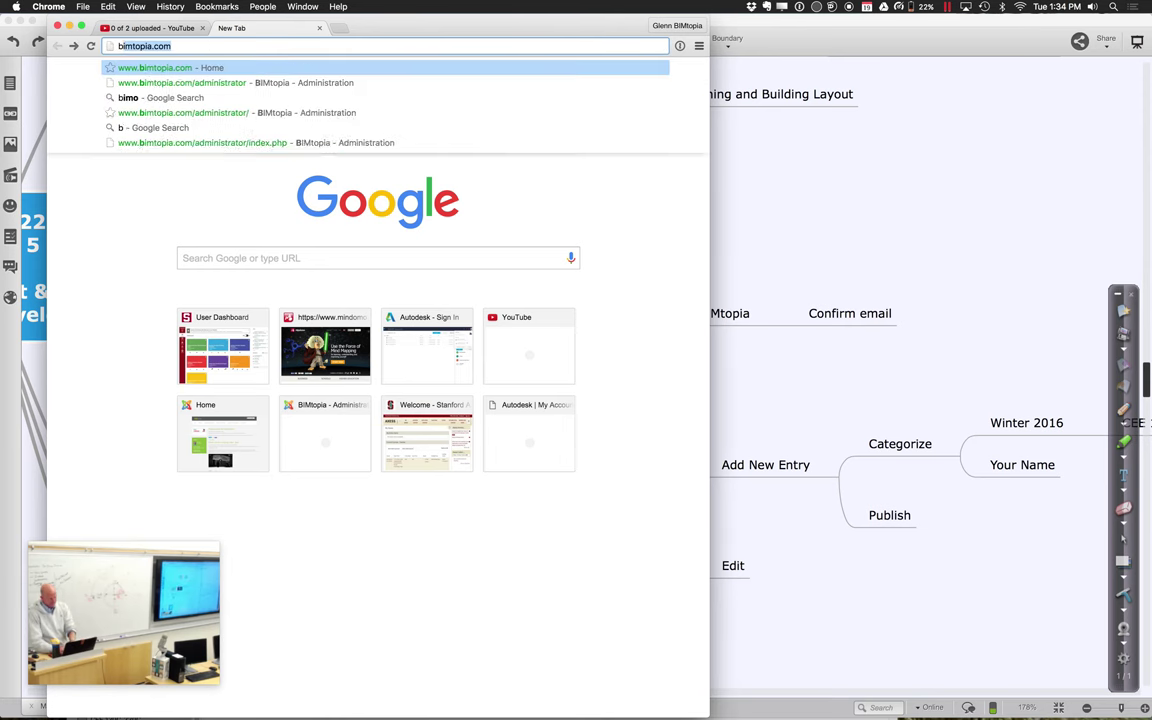
{"action": "key", "text": "Return"}
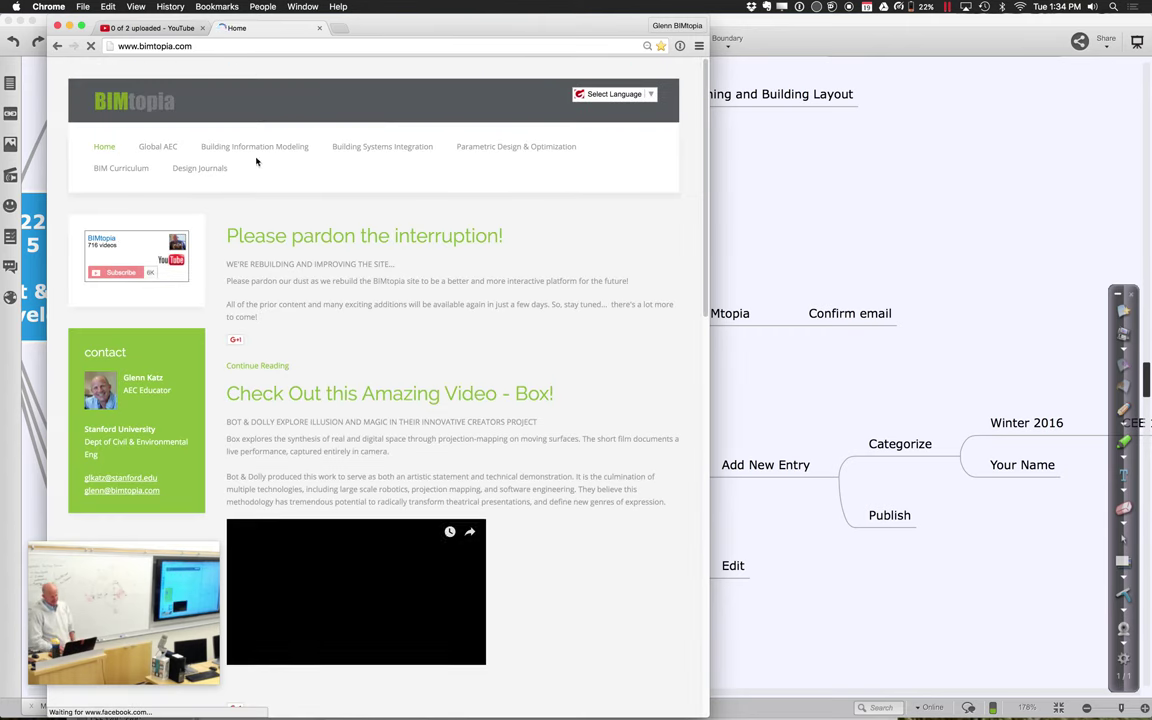
{"action": "mouse_move", "coordinate": [254, 150]}
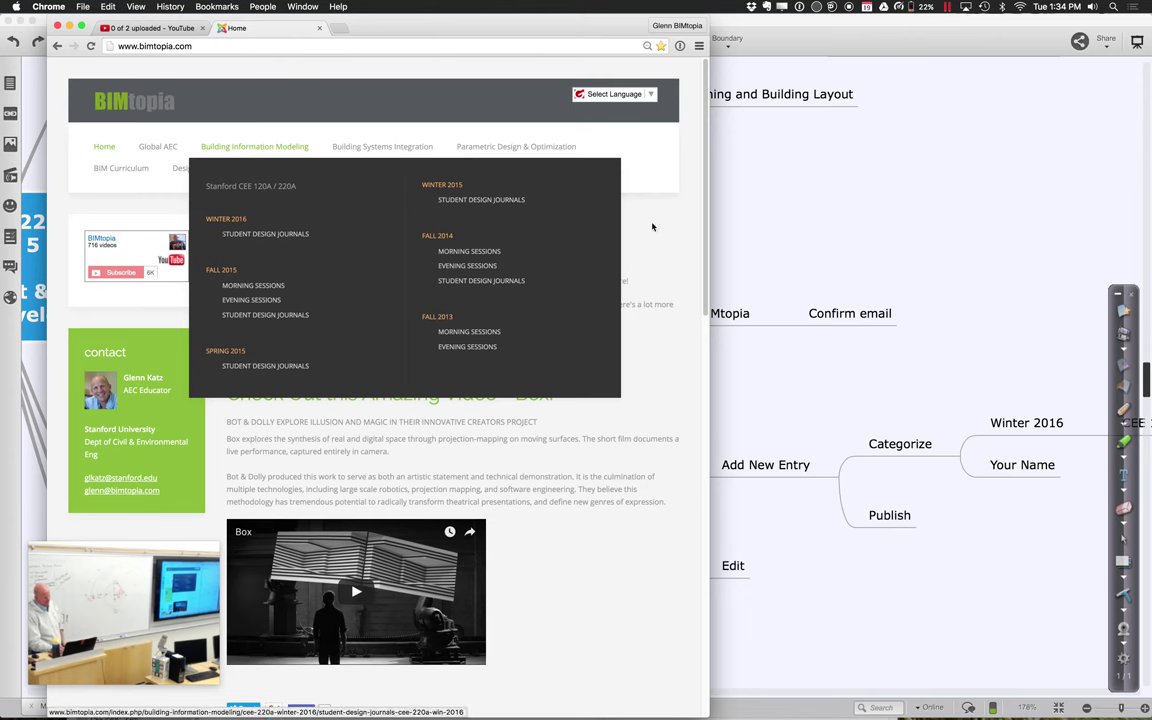
{"action": "mouse_move", "coordinate": [385, 147]}
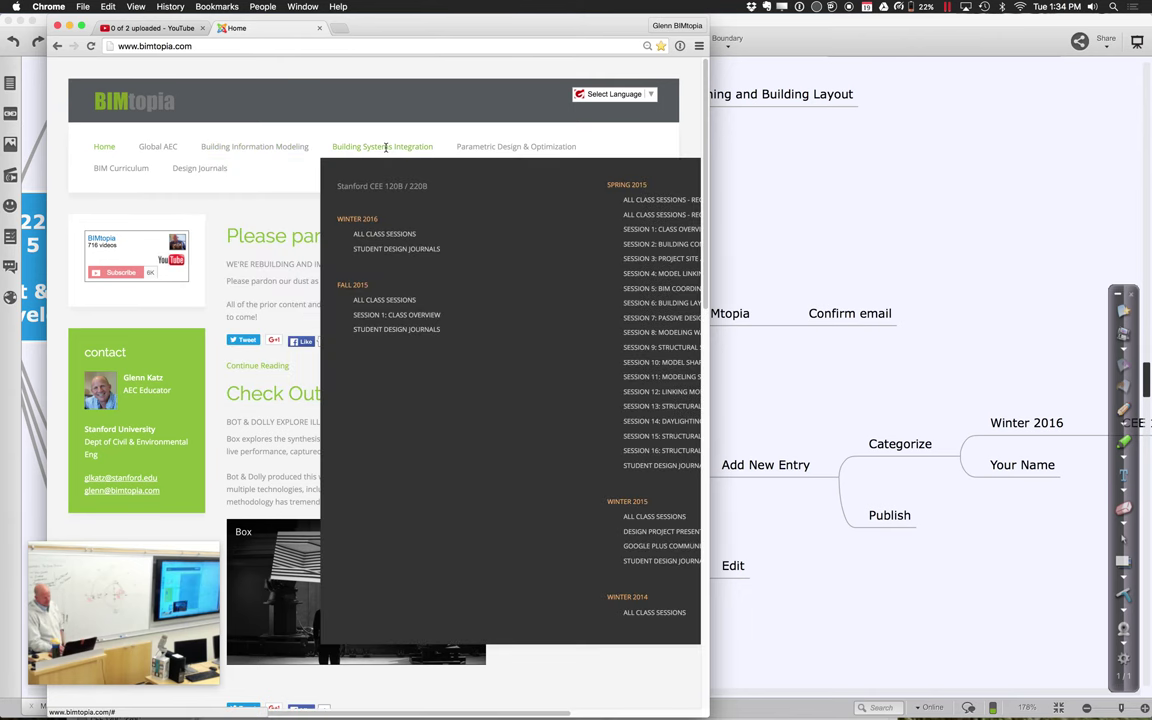
{"action": "left_click", "coordinate": [381, 250]}
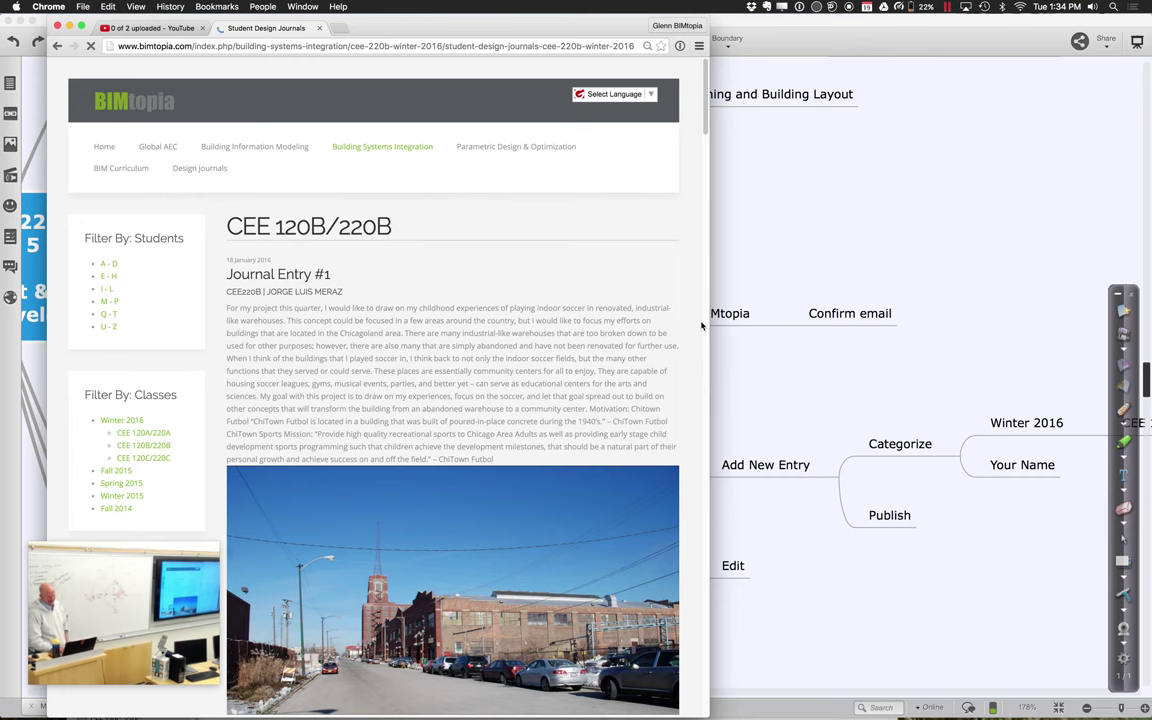
{"action": "left_click_drag", "start_coordinate": [748, 325], "coordinate": [962, 314]}
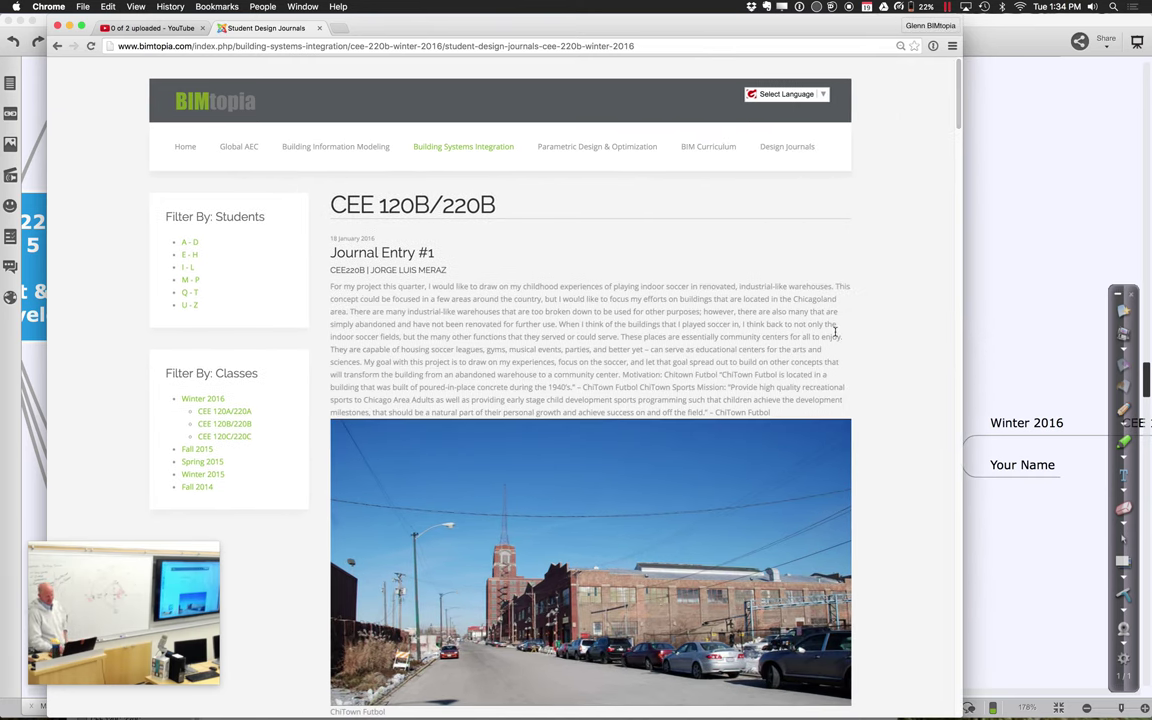
Look through all the CEE 120B/220B student journal entries, including their photos, design sketch and space planning table, down to the oldest entry
{"action": "scroll", "coordinate": [835, 330], "scroll_direction": "down", "scroll_amount": 4}
{"action": "scroll", "coordinate": [835, 335], "scroll_direction": "down", "scroll_amount": 15}
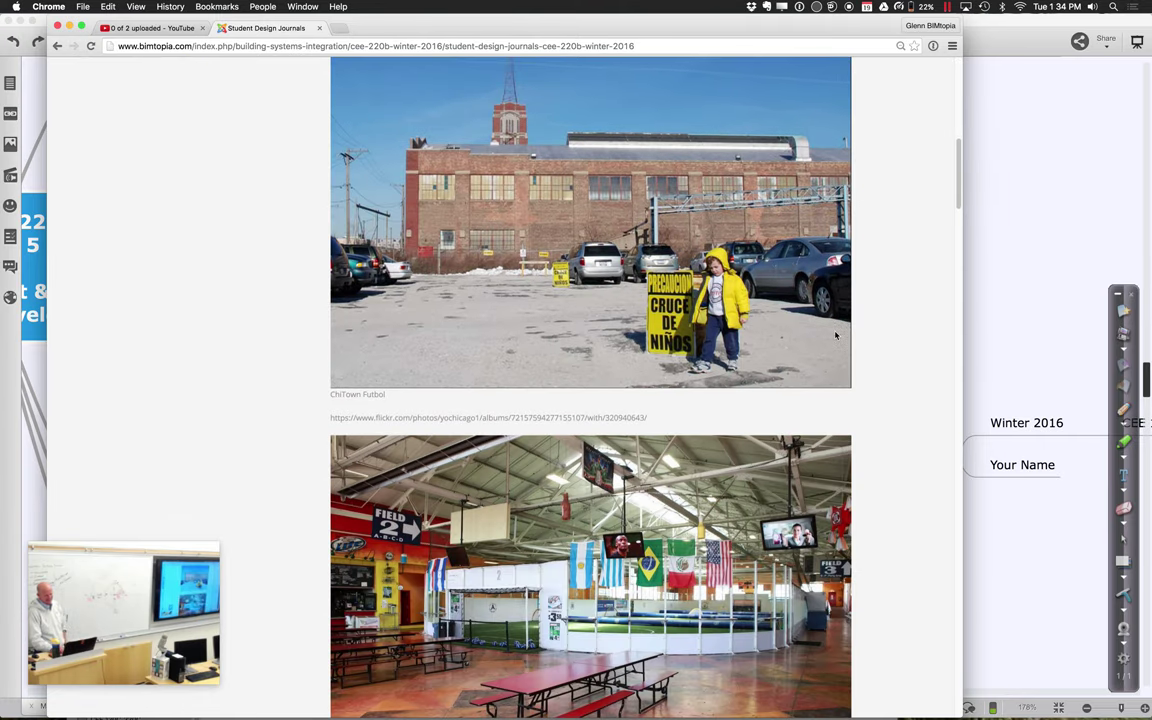
{"action": "scroll", "coordinate": [836, 335], "scroll_direction": "down", "scroll_amount": 18}
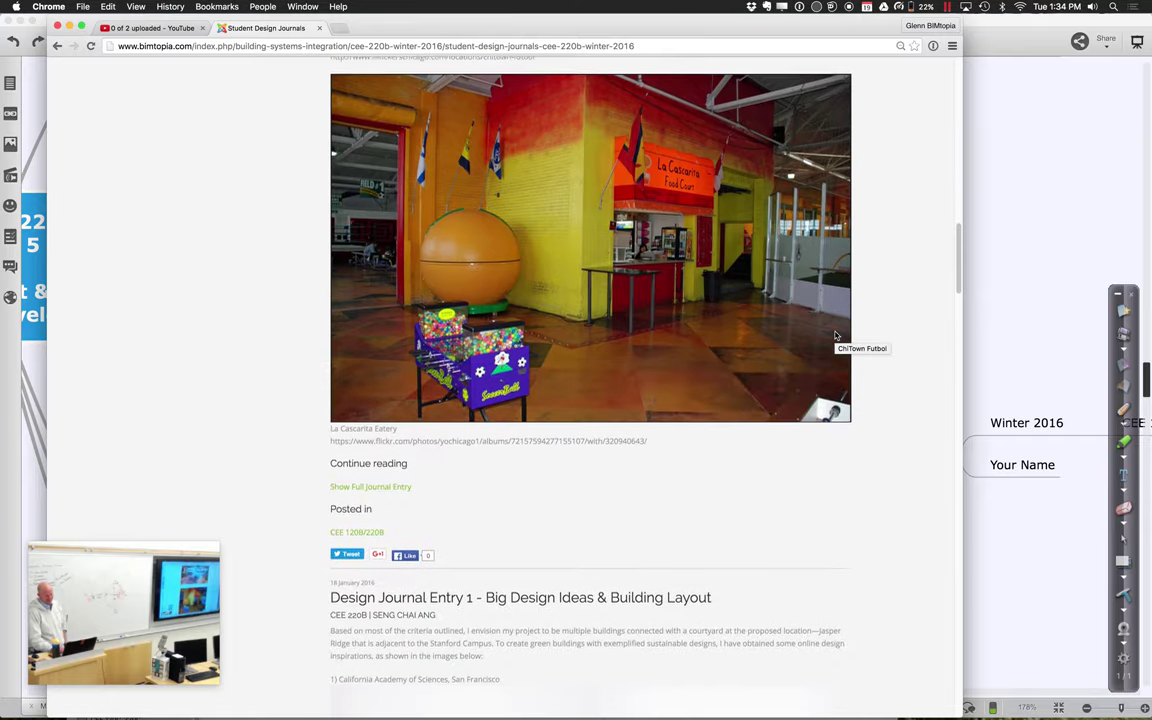
{"action": "scroll", "coordinate": [836, 335], "scroll_direction": "down", "scroll_amount": 1}
{"action": "scroll", "coordinate": [836, 335], "scroll_direction": "down", "scroll_amount": 9}
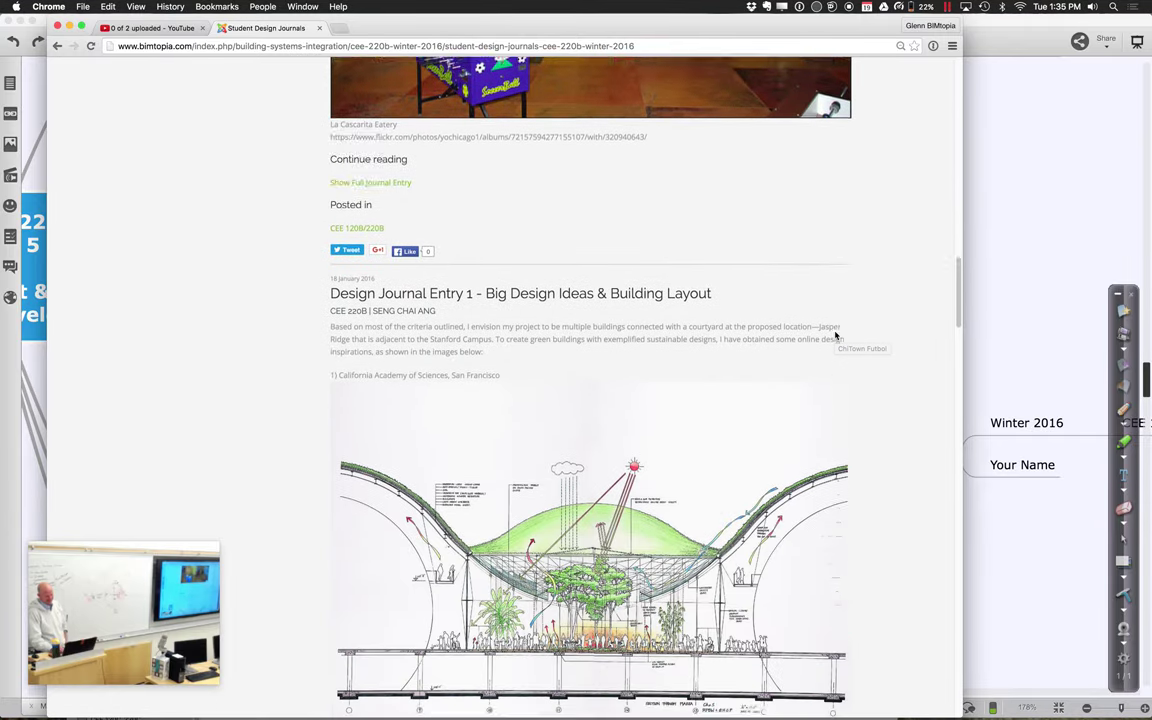
{"action": "scroll", "coordinate": [836, 335], "scroll_direction": "down", "scroll_amount": 20}
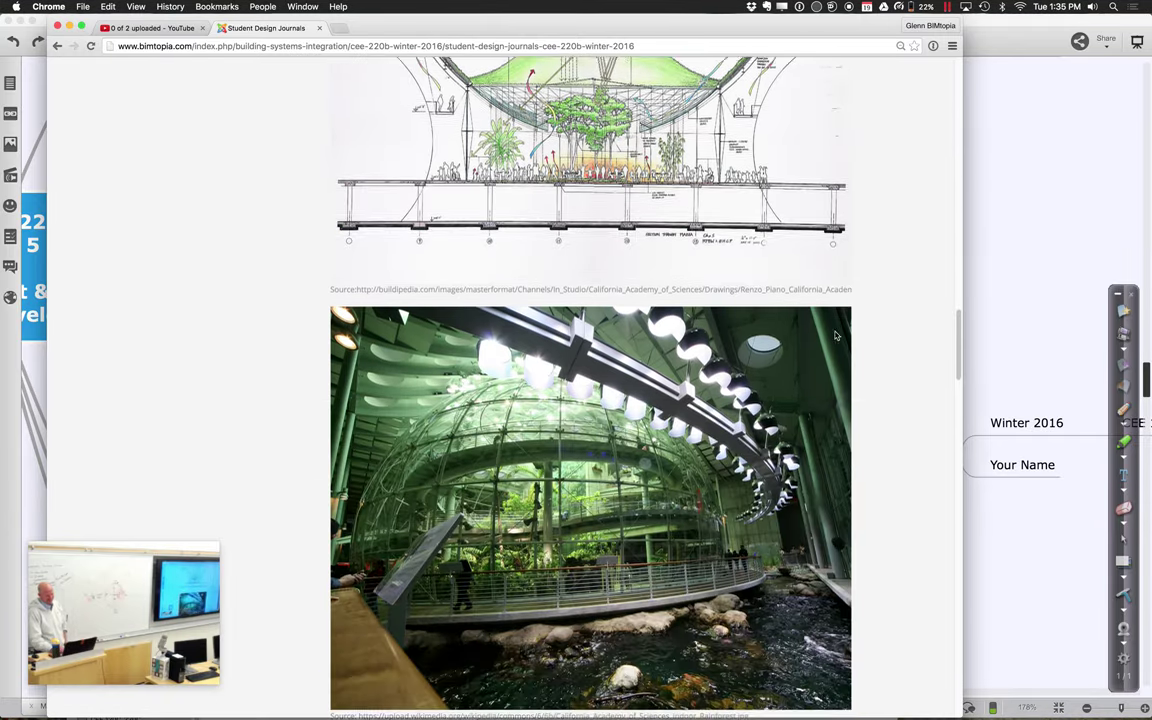
{"action": "scroll", "coordinate": [836, 335], "scroll_direction": "down", "scroll_amount": 11}
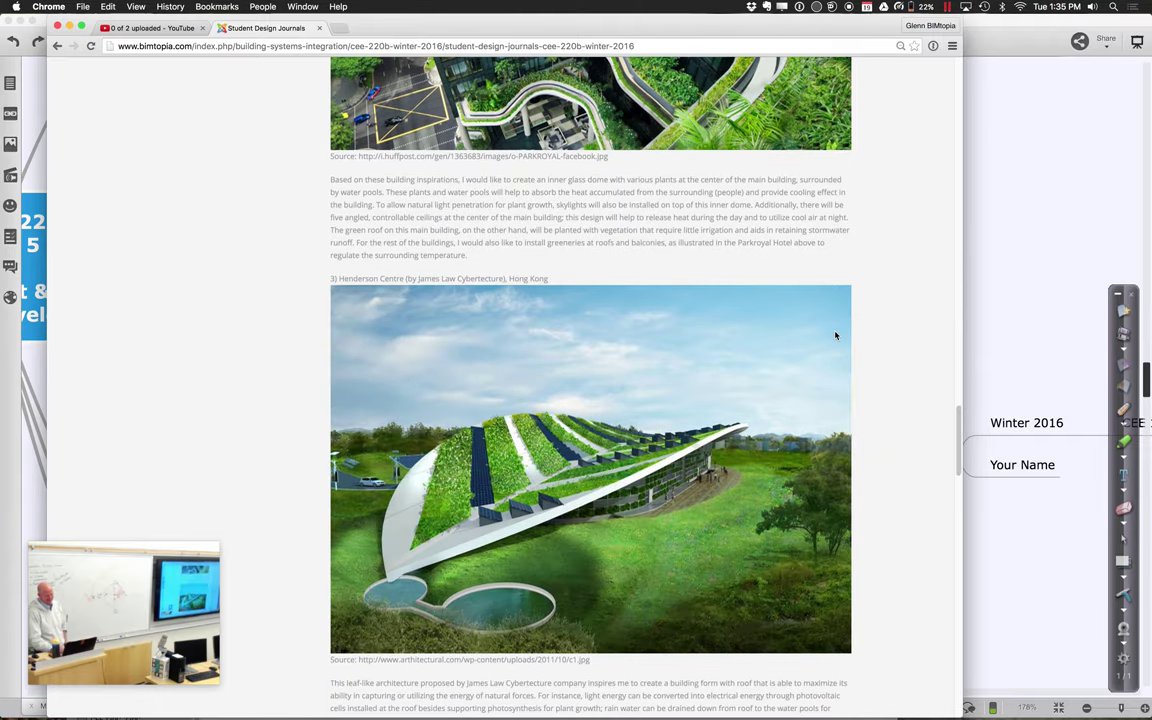
{"action": "scroll", "coordinate": [836, 335], "scroll_direction": "down", "scroll_amount": 9}
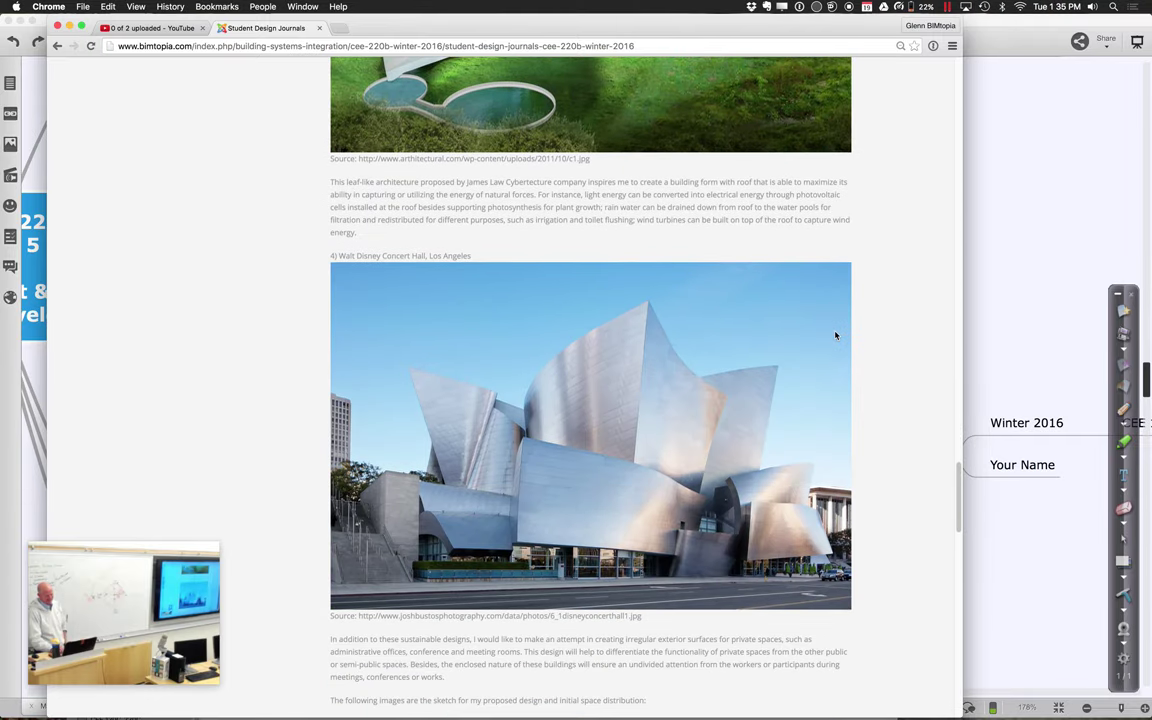
{"action": "scroll", "coordinate": [836, 335], "scroll_direction": "down", "scroll_amount": 13}
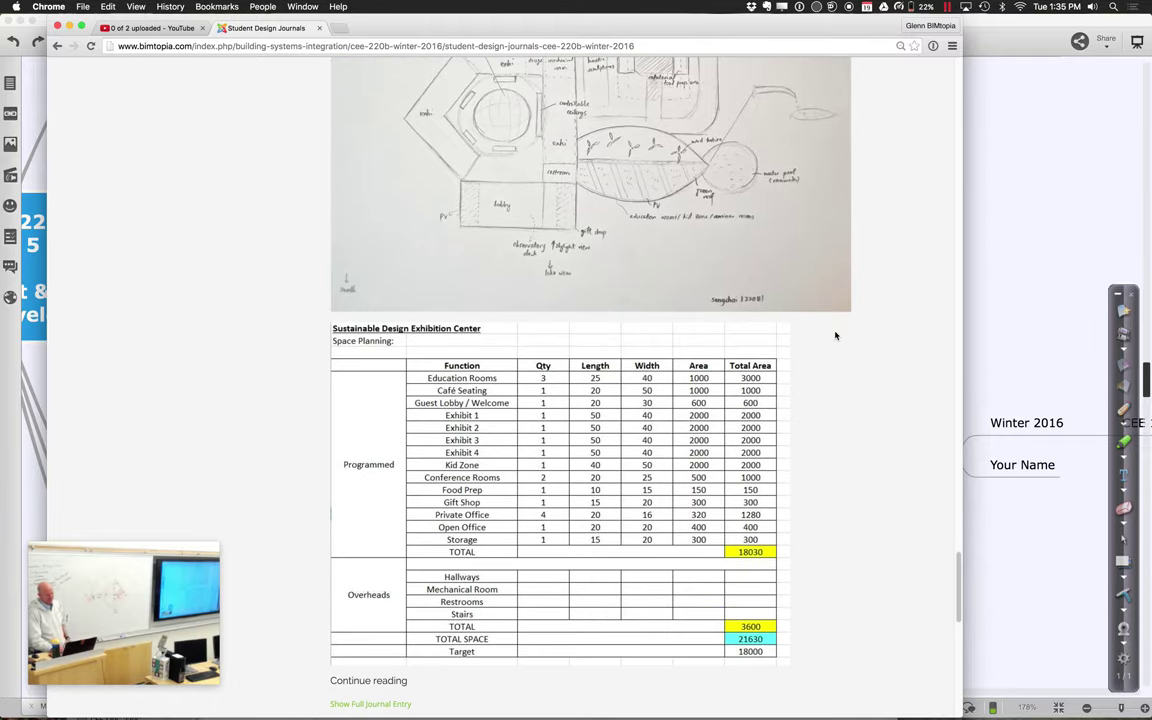
{"action": "scroll", "coordinate": [836, 335], "scroll_direction": "down", "scroll_amount": 9}
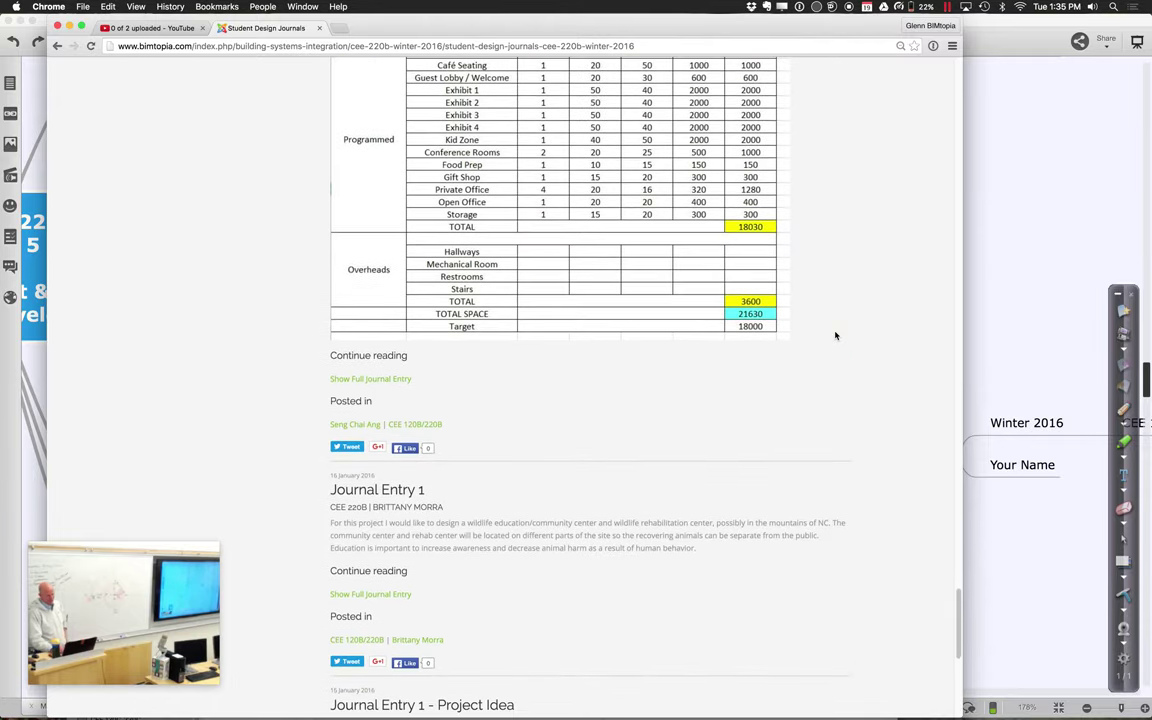
{"action": "scroll", "coordinate": [836, 335], "scroll_direction": "up", "scroll_amount": 5}
{"action": "scroll", "coordinate": [836, 335], "scroll_direction": "up", "scroll_amount": 2}
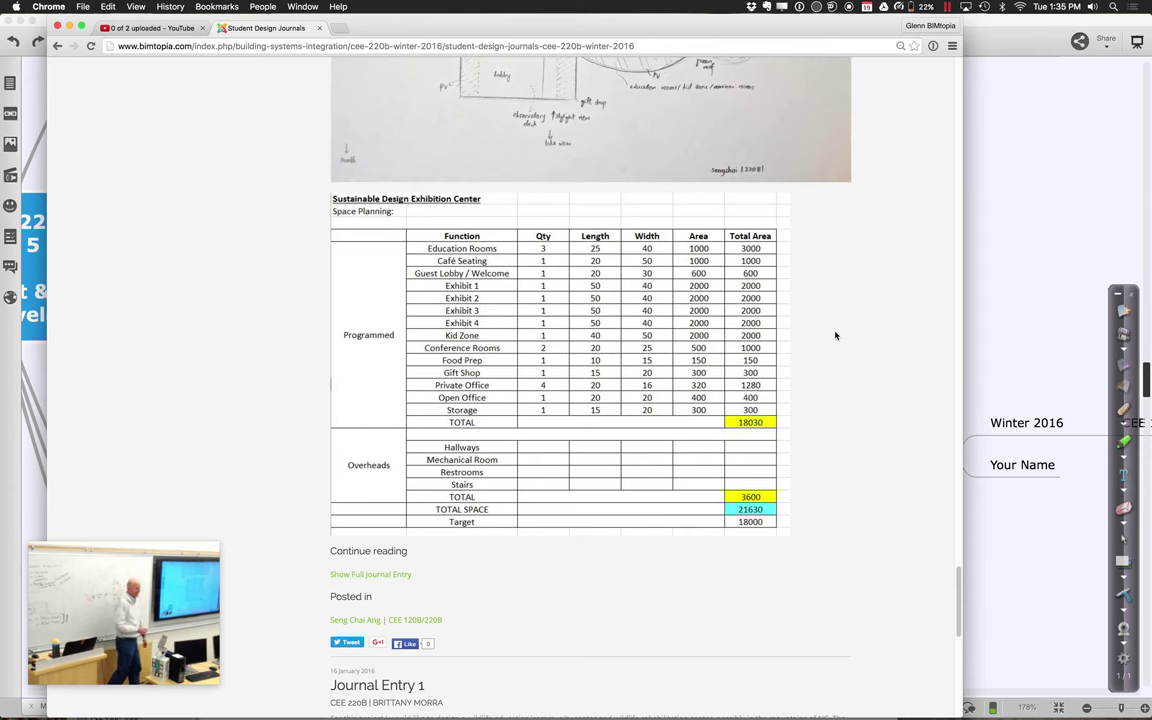
{"action": "scroll", "coordinate": [836, 336], "scroll_direction": "down", "scroll_amount": 5}
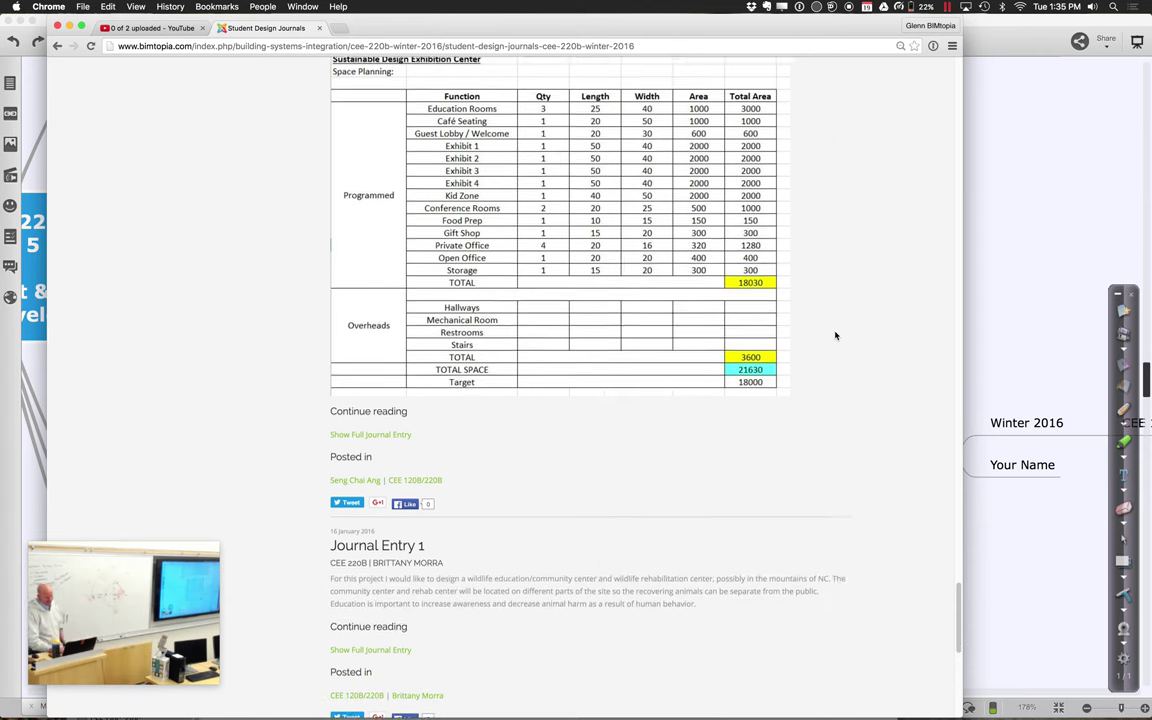
{"action": "scroll", "coordinate": [836, 336], "scroll_direction": "down", "scroll_amount": 6}
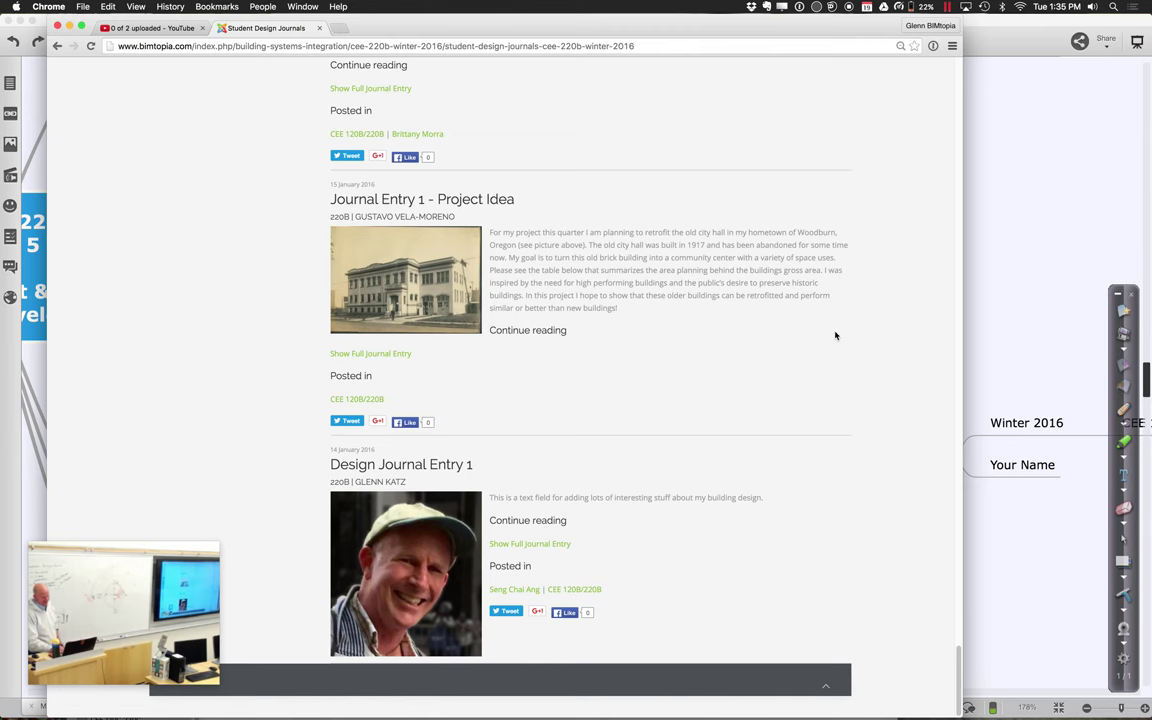
{"action": "scroll", "coordinate": [747, 315], "scroll_direction": "up", "scroll_amount": 3}
{"action": "scroll", "coordinate": [746, 315], "scroll_direction": "down", "scroll_amount": 3}
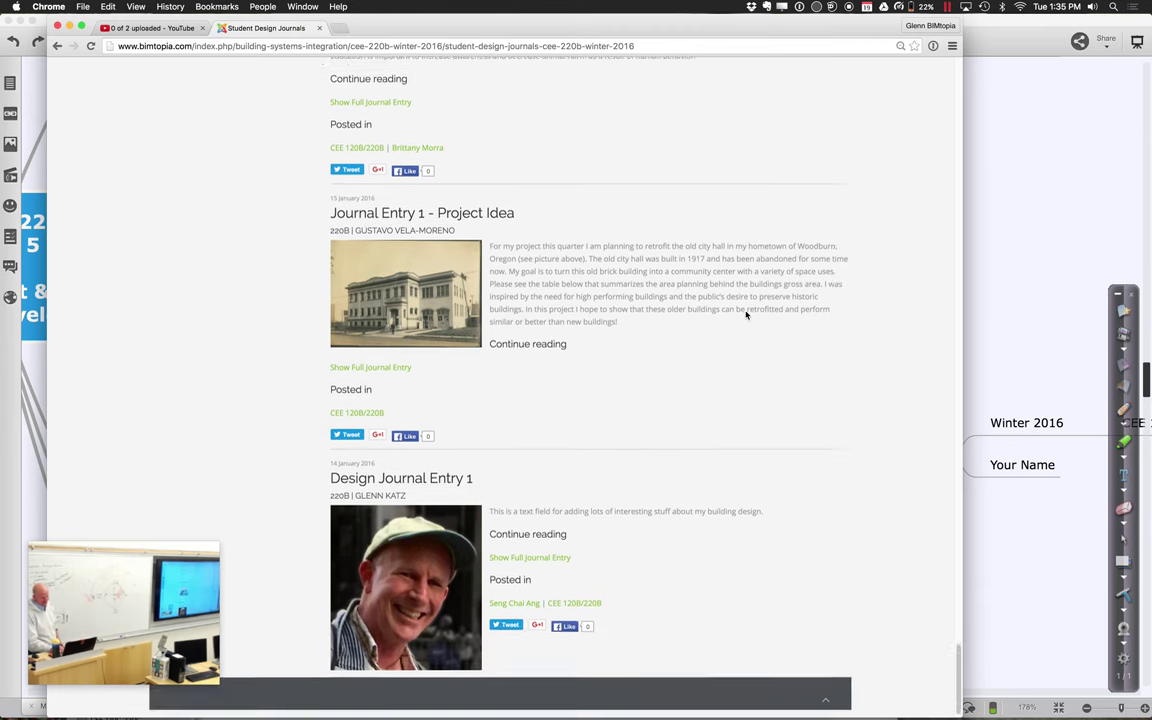
Review the "Big Design Ideas & Building Layout" entry again, from its space planning table and sketch back up to the California Academy of Sciences section
{"action": "scroll", "coordinate": [746, 315], "scroll_direction": "up", "scroll_amount": 15}
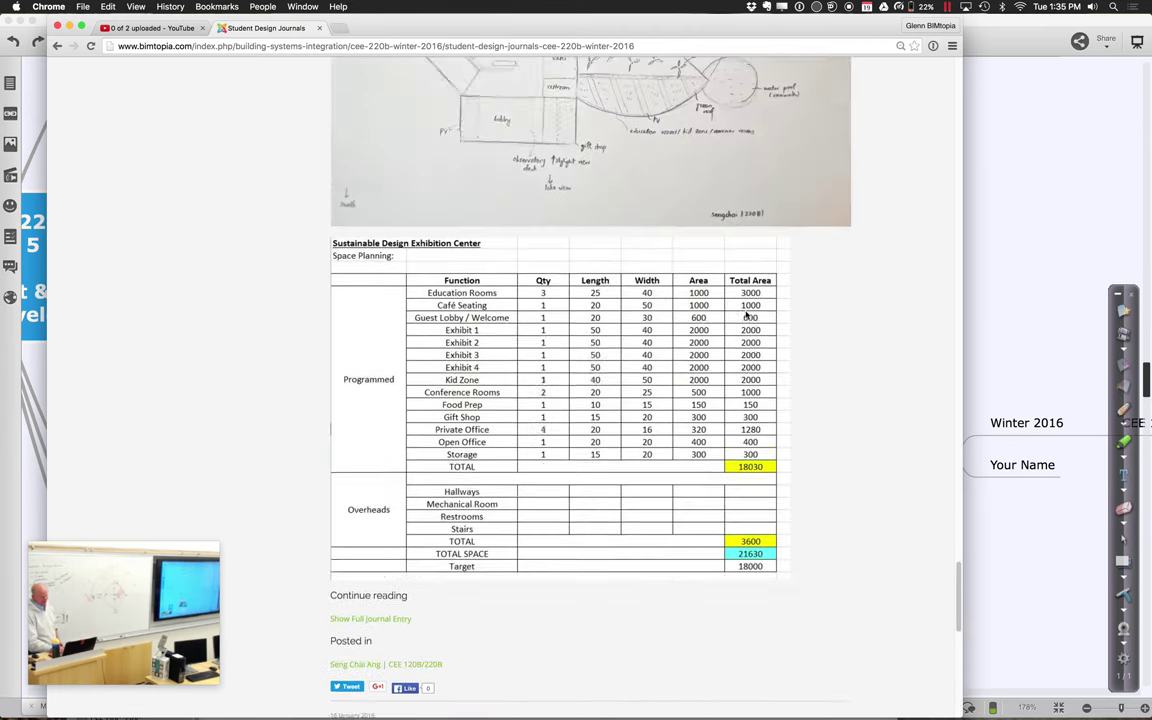
{"action": "scroll", "coordinate": [746, 315], "scroll_direction": "up", "scroll_amount": 10}
{"action": "scroll", "coordinate": [746, 315], "scroll_direction": "down", "scroll_amount": 9}
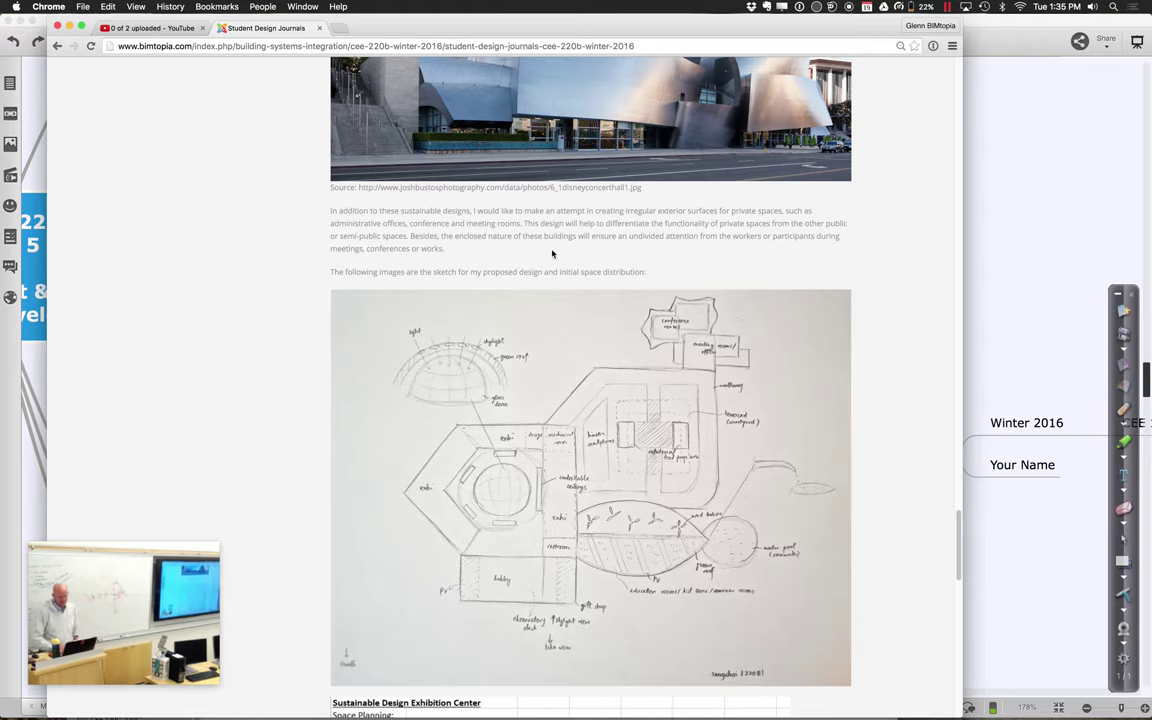
{"action": "scroll", "coordinate": [559, 270], "scroll_direction": "up", "scroll_amount": 10}
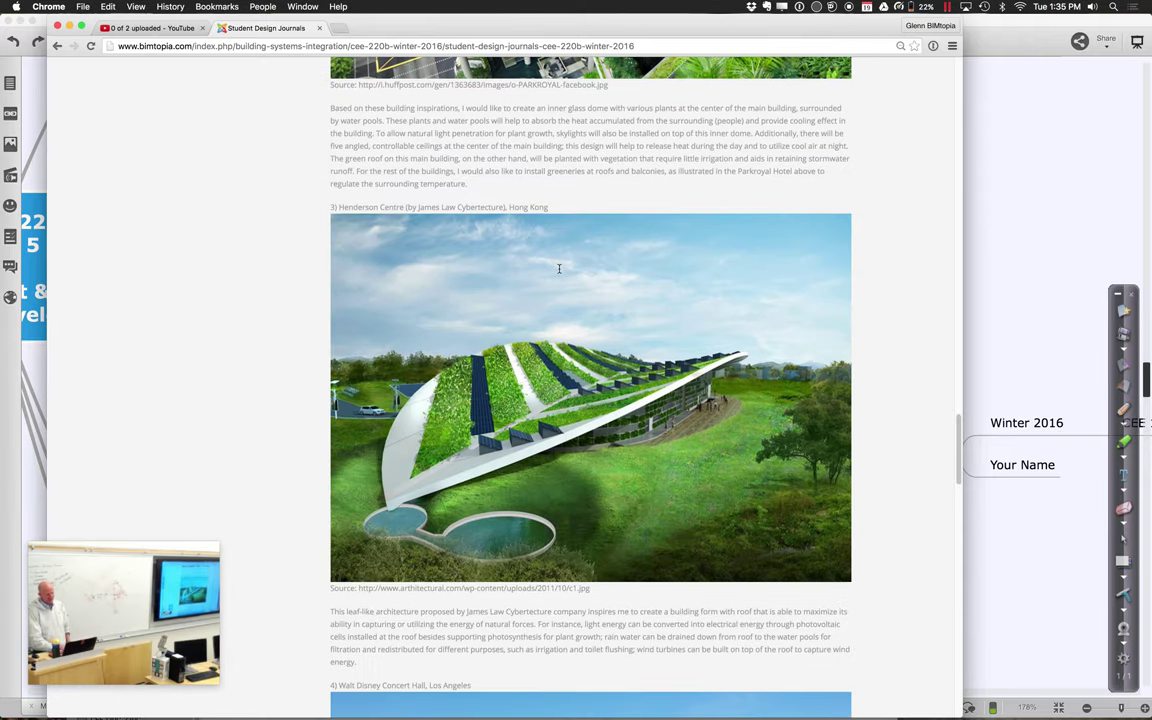
{"action": "scroll", "coordinate": [559, 268], "scroll_direction": "up", "scroll_amount": 10}
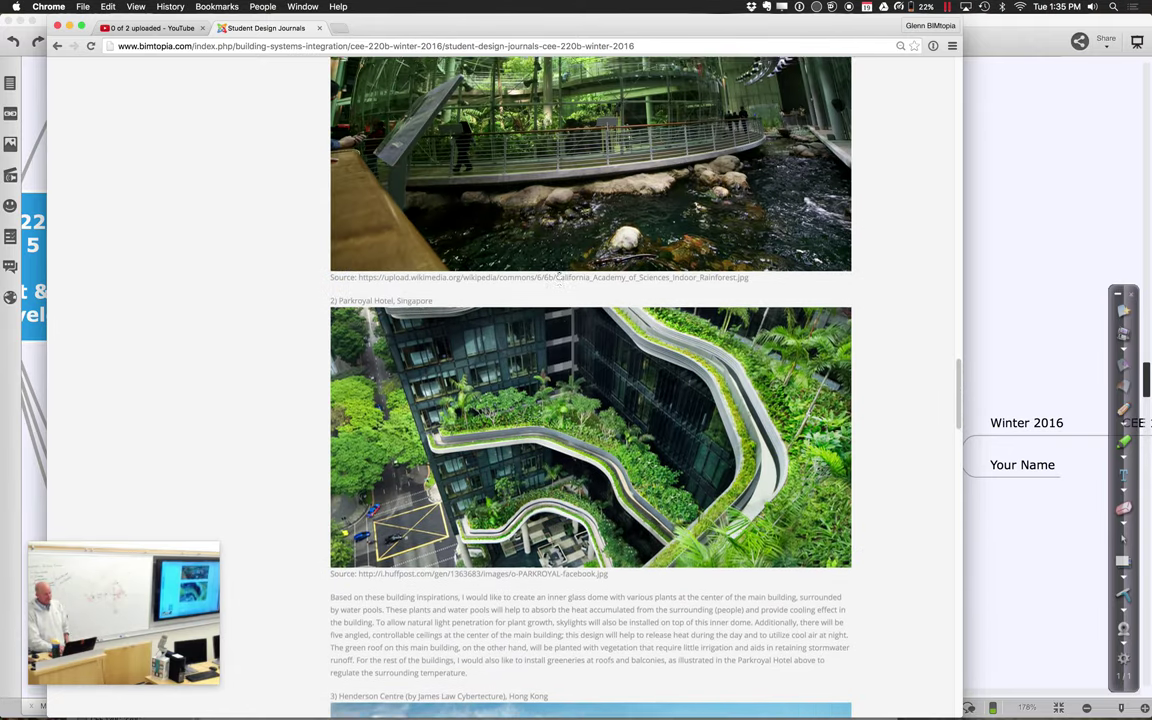
{"action": "scroll", "coordinate": [559, 268], "scroll_direction": "up", "scroll_amount": 1}
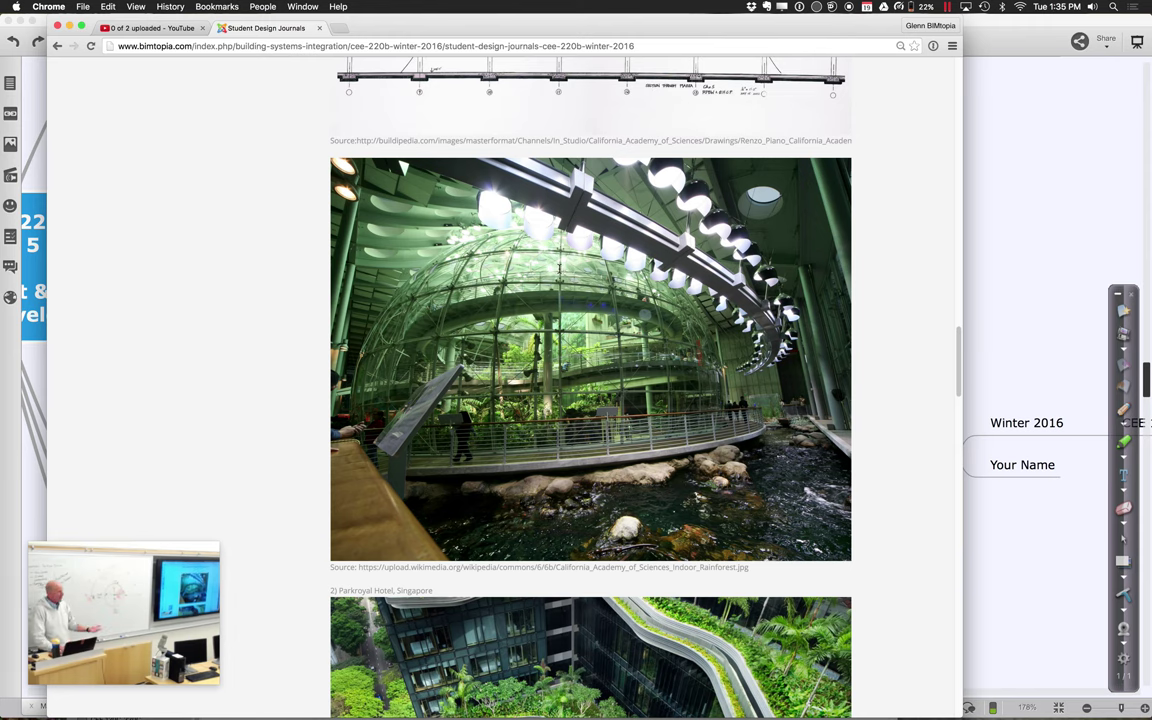
{"action": "scroll", "coordinate": [559, 268], "scroll_direction": "up", "scroll_amount": 10}
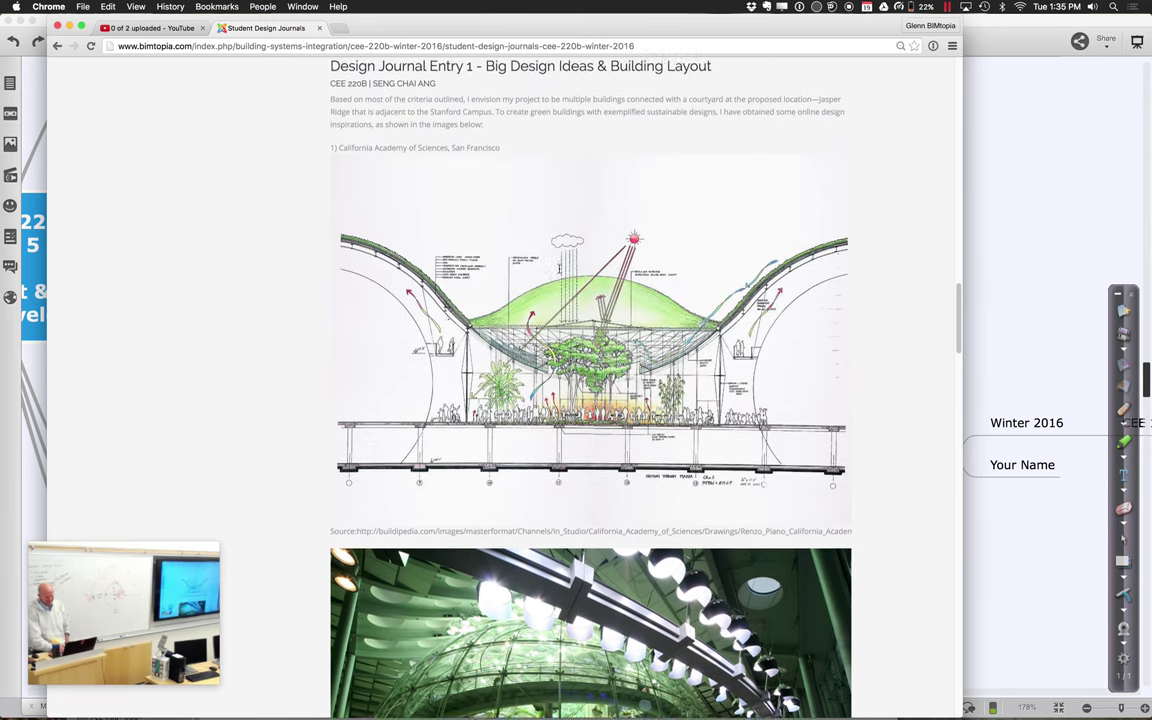
Review the newest journal entry, "Journal Entry #1" about the ChiTown Futbol indoor soccer warehouse, including its text and photos
{"action": "scroll", "coordinate": [559, 268], "scroll_direction": "up", "scroll_amount": 13}
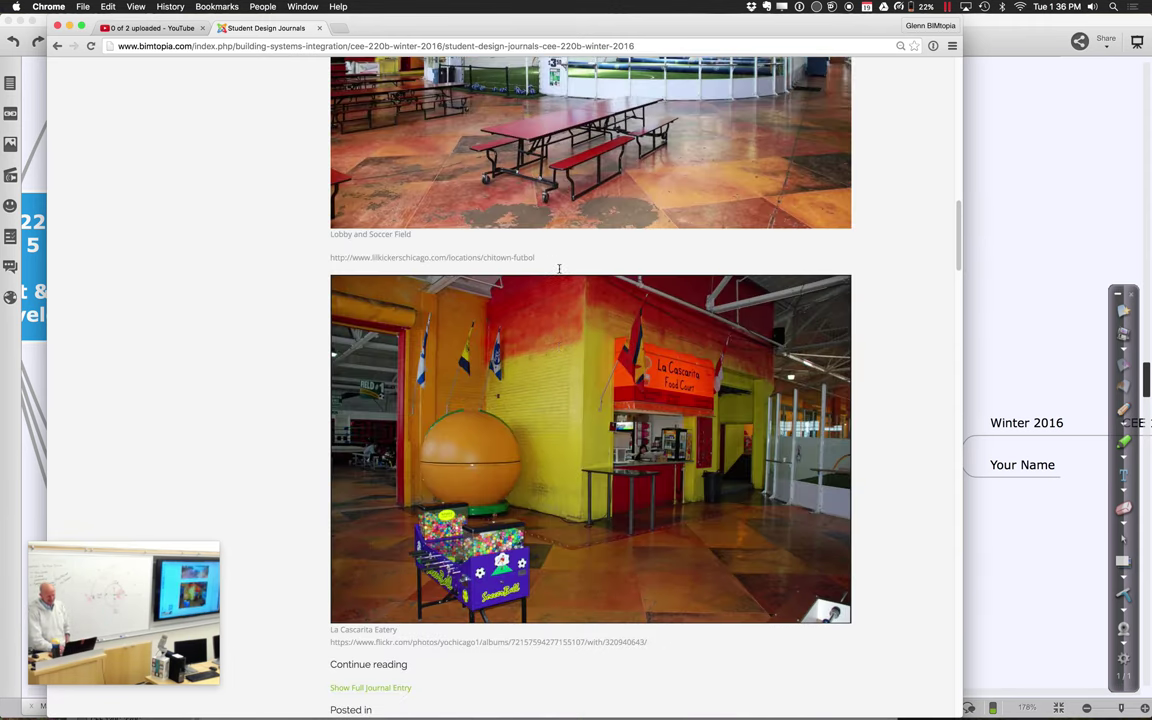
{"action": "scroll", "coordinate": [559, 268], "scroll_direction": "up", "scroll_amount": 12}
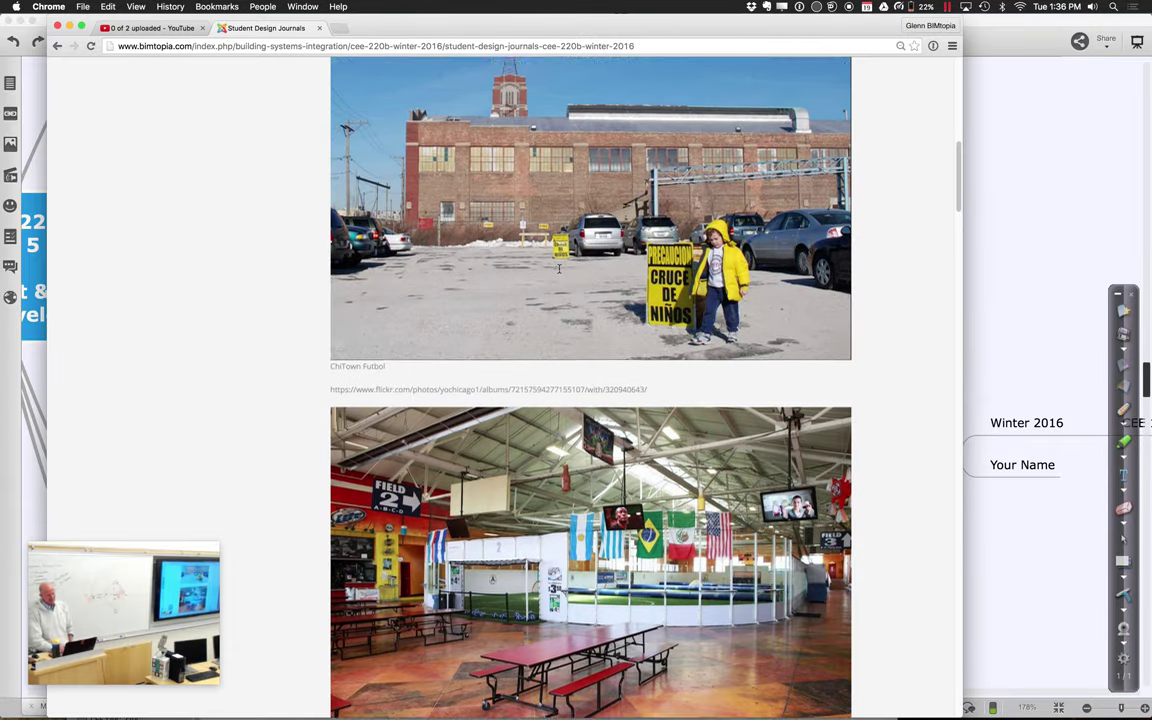
{"action": "scroll", "coordinate": [559, 272], "scroll_direction": "up", "scroll_amount": 6}
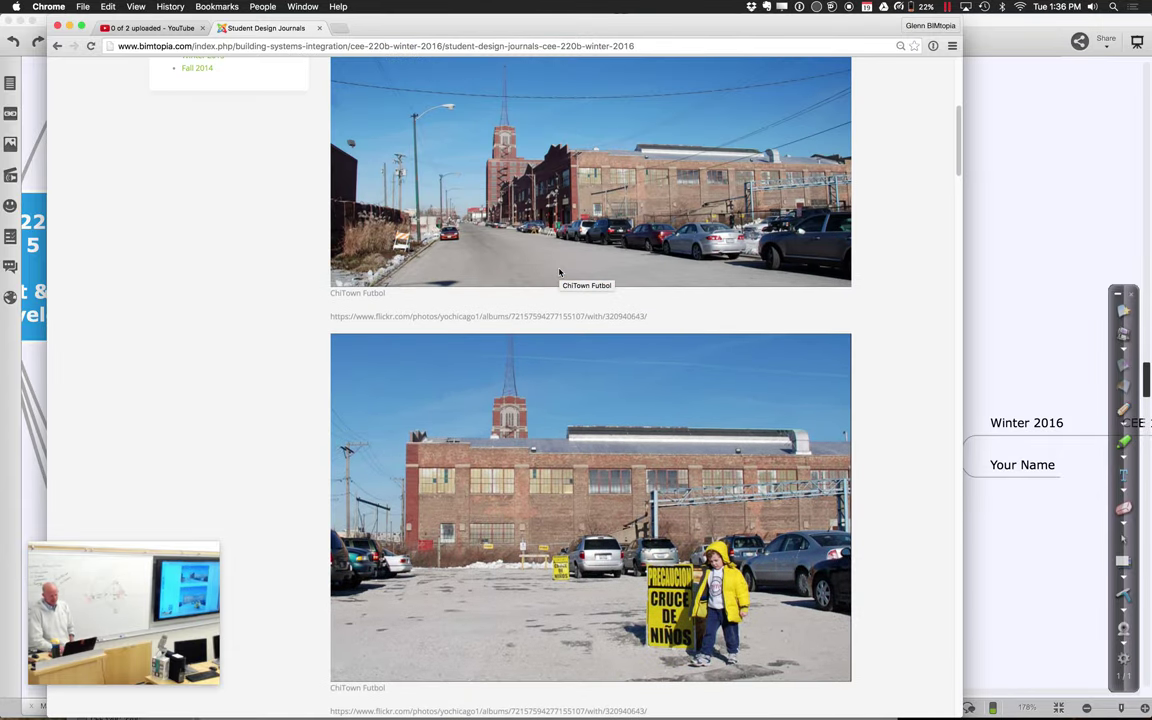
{"action": "scroll", "coordinate": [560, 272], "scroll_direction": "up", "scroll_amount": 6}
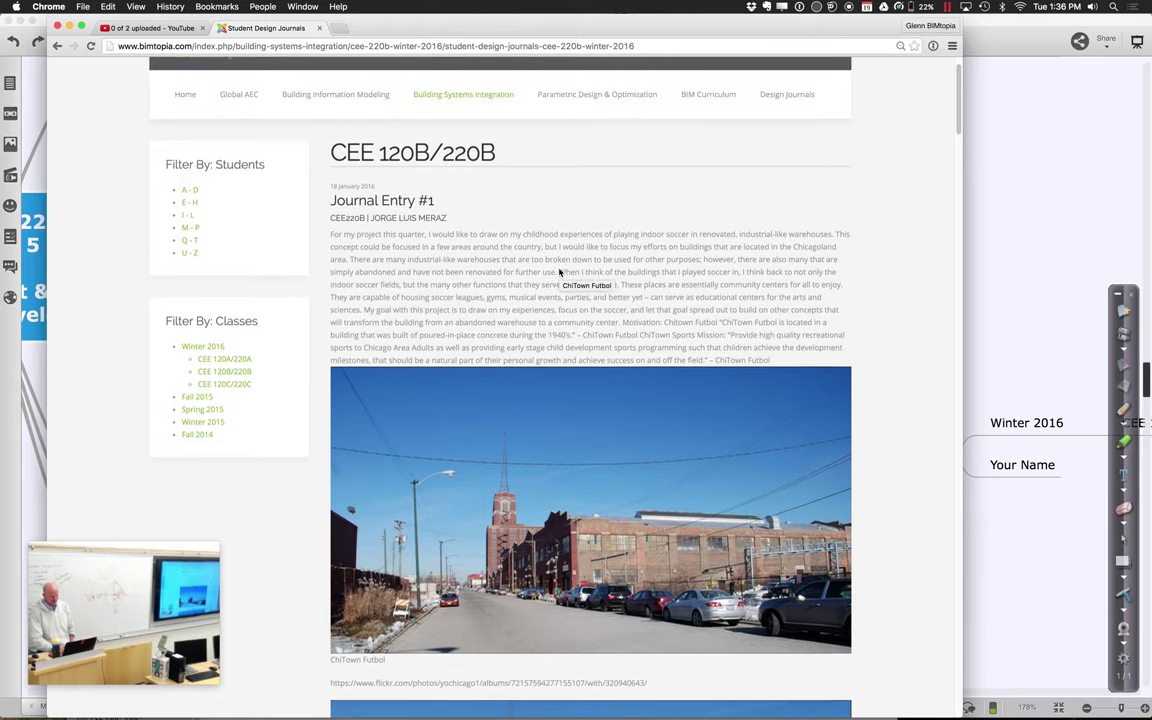
{"action": "scroll", "coordinate": [559, 270], "scroll_direction": "down", "scroll_amount": 3}
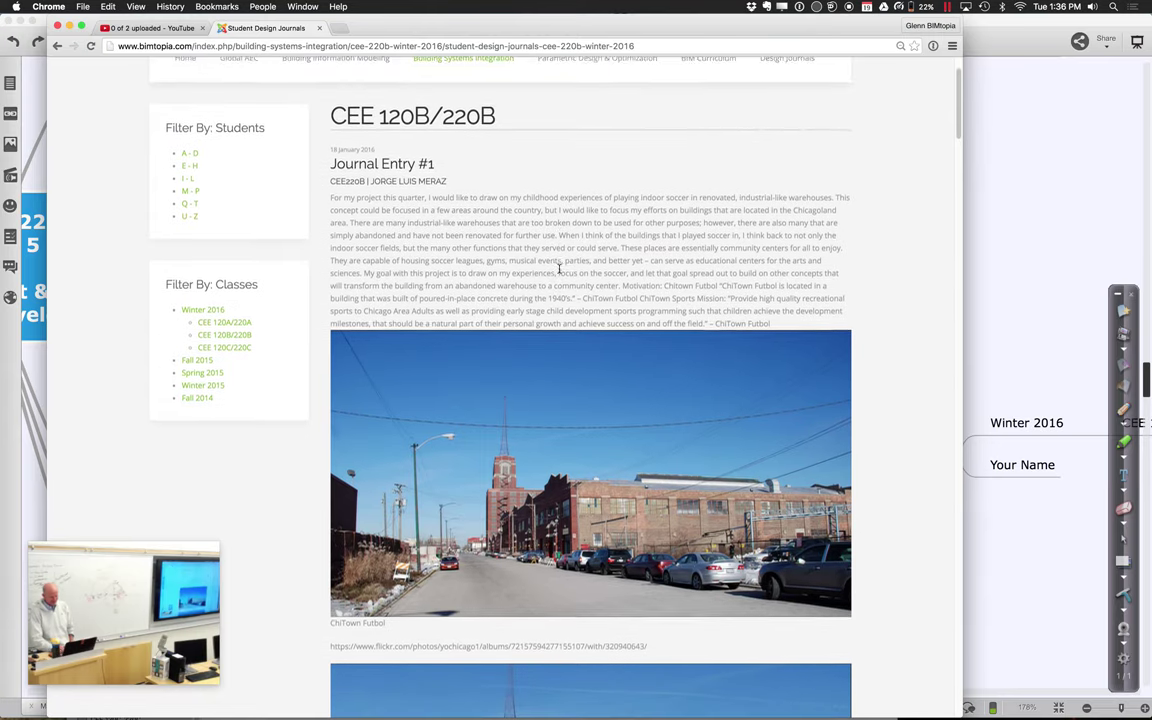
{"action": "scroll", "coordinate": [559, 270], "scroll_direction": "down", "scroll_amount": 14}
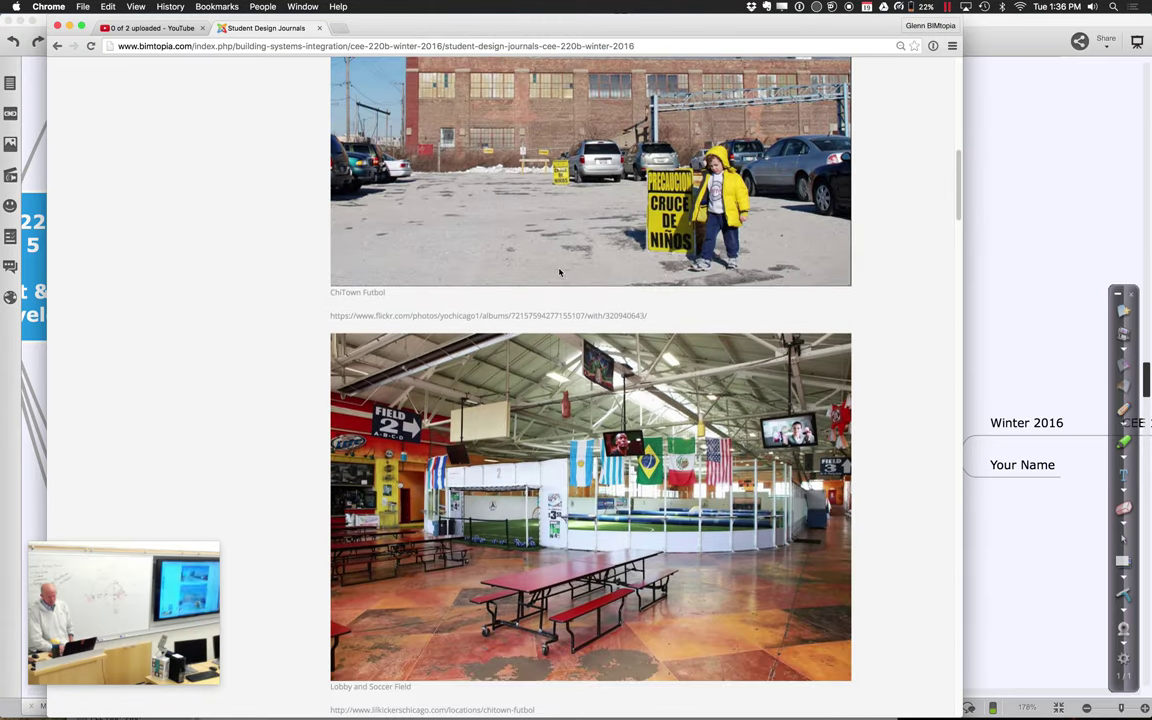
{"action": "scroll", "coordinate": [559, 272], "scroll_direction": "up", "scroll_amount": 15}
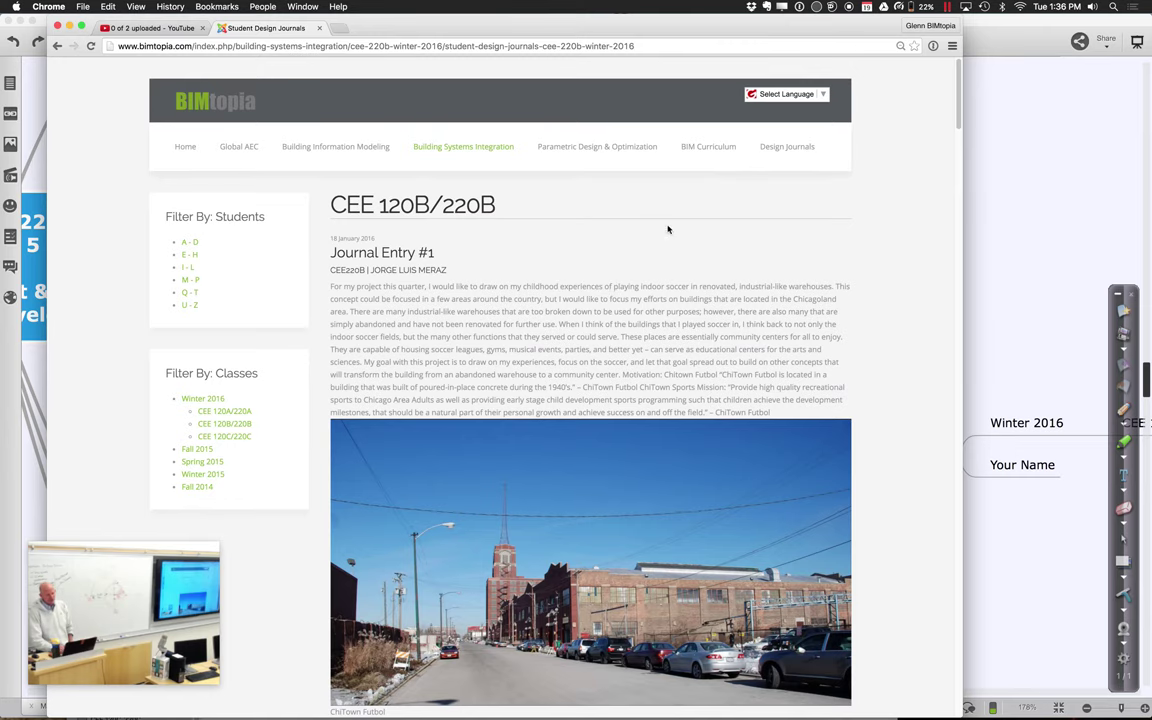
Log in to the Design Journals area with the class account's username and password, and save the password in the browser
{"action": "mouse_move", "coordinate": [802, 147]}
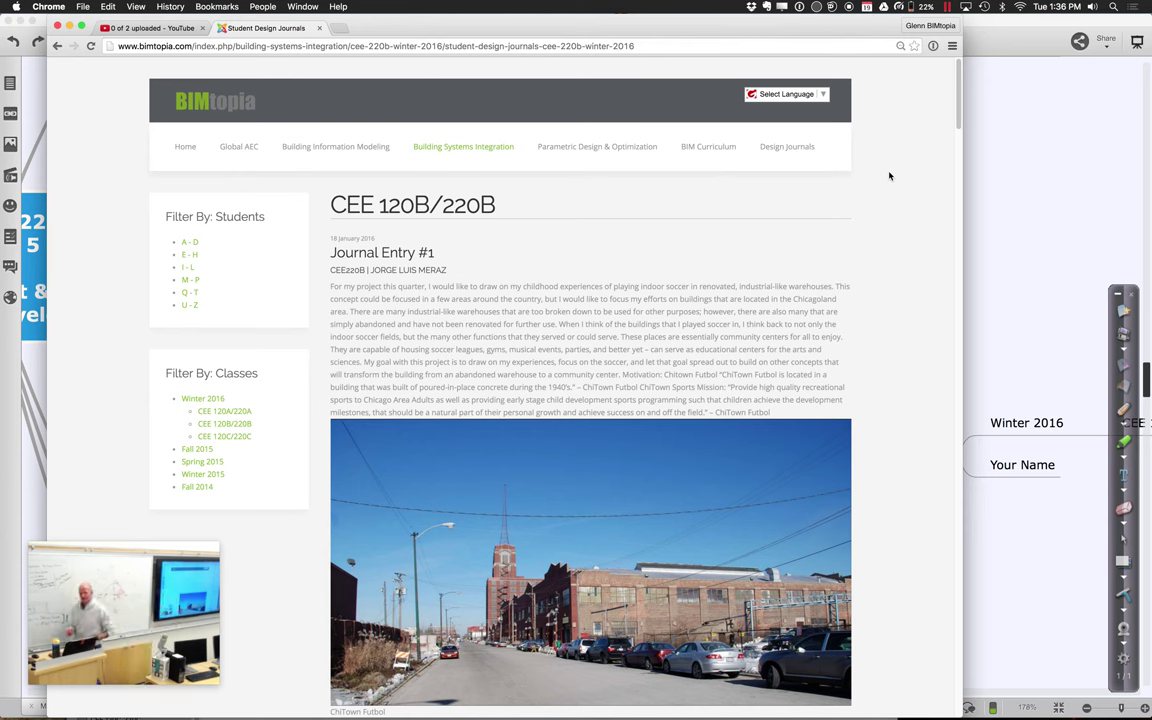
{"action": "left_click", "coordinate": [802, 148]}
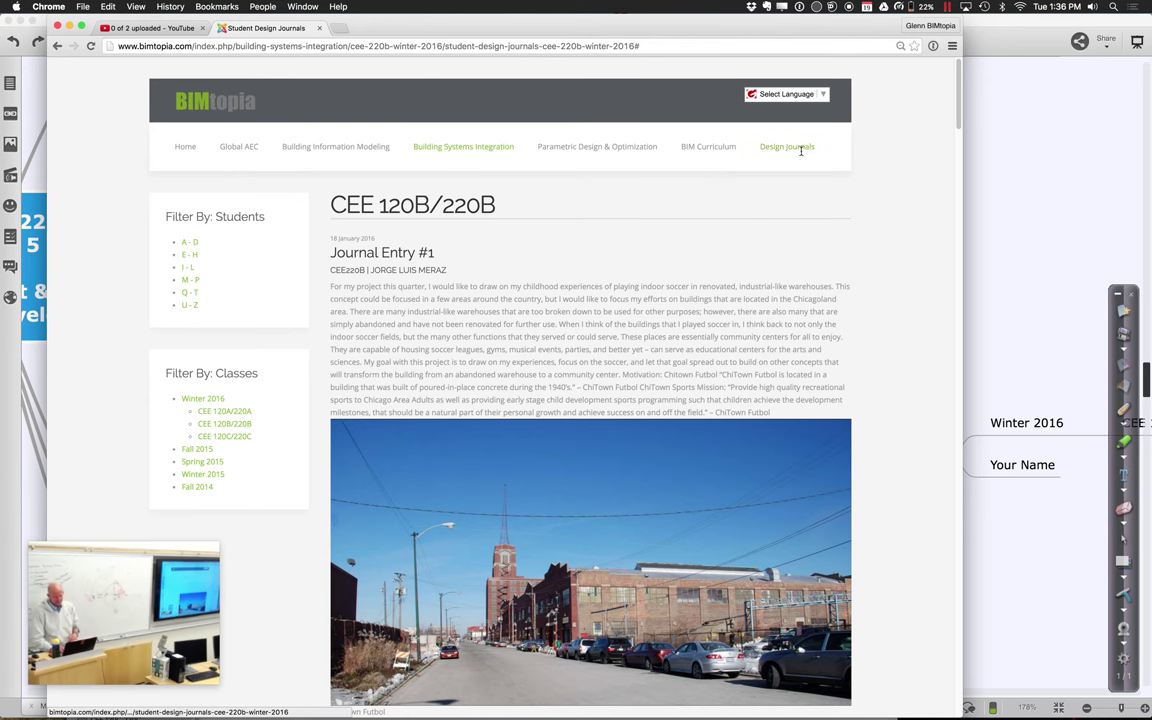
{"action": "mouse_move", "coordinate": [774, 188]}
{"action": "left_click", "coordinate": [781, 192]}
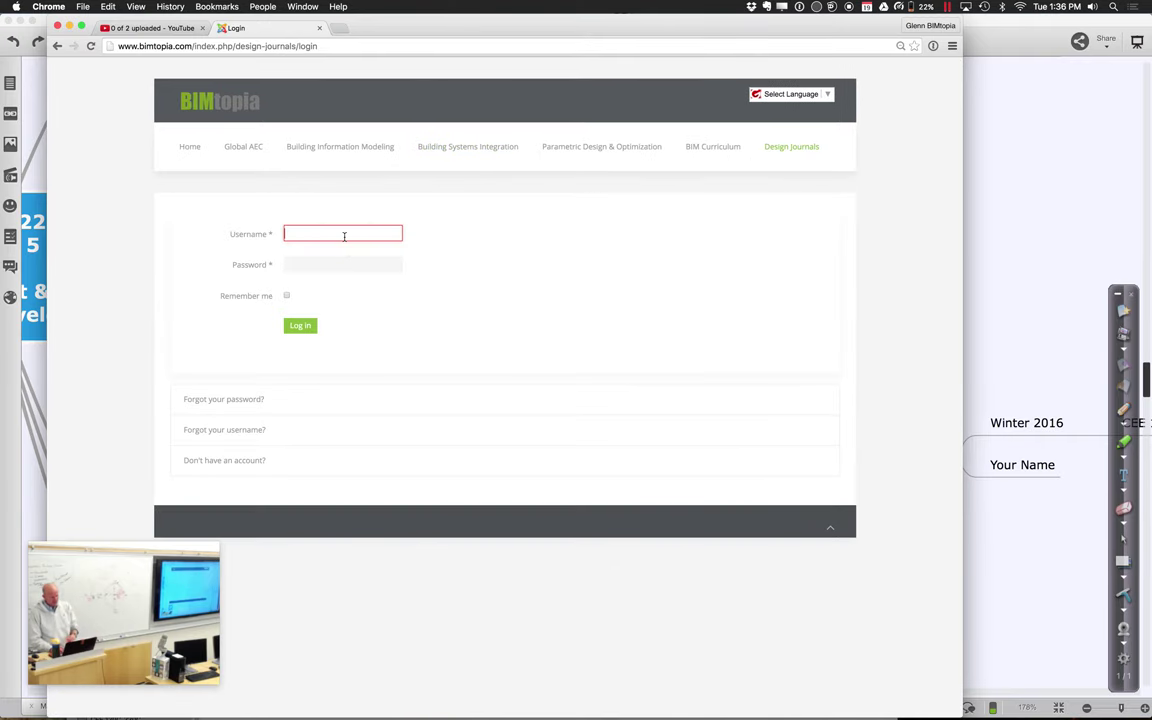
{"action": "type", "text": "glenn"}
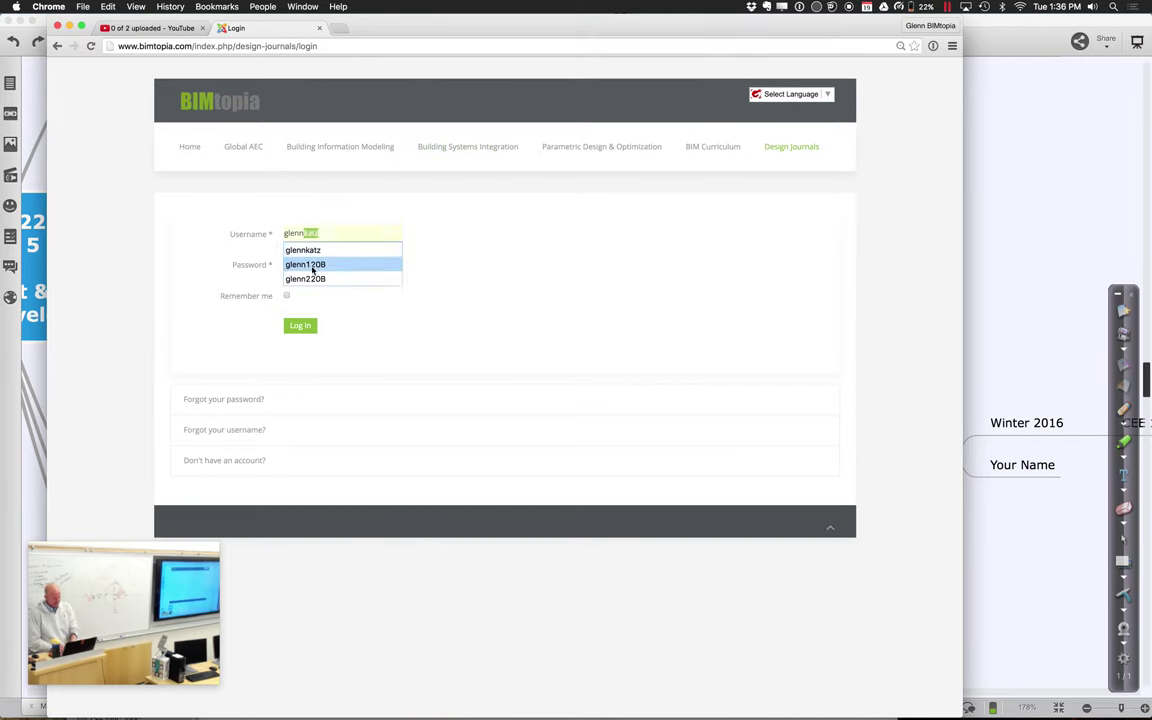
{"action": "left_click", "coordinate": [310, 280]}
{"action": "left_click", "coordinate": [304, 267]}
{"action": "type", "text": "*****"}
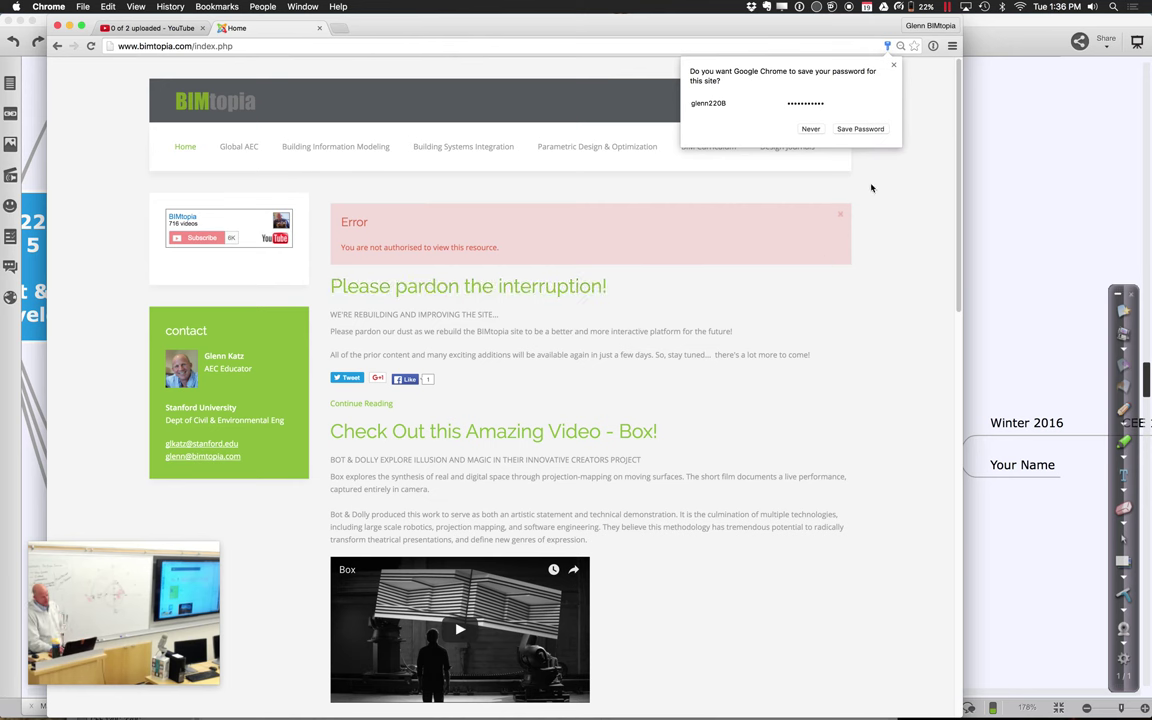
{"action": "left_click", "coordinate": [855, 129]}
Open Design Journal Entry 1 from the account's prior entries for editing and add the line "Add some more text..." below its existing text
{"action": "mouse_move", "coordinate": [810, 147]}
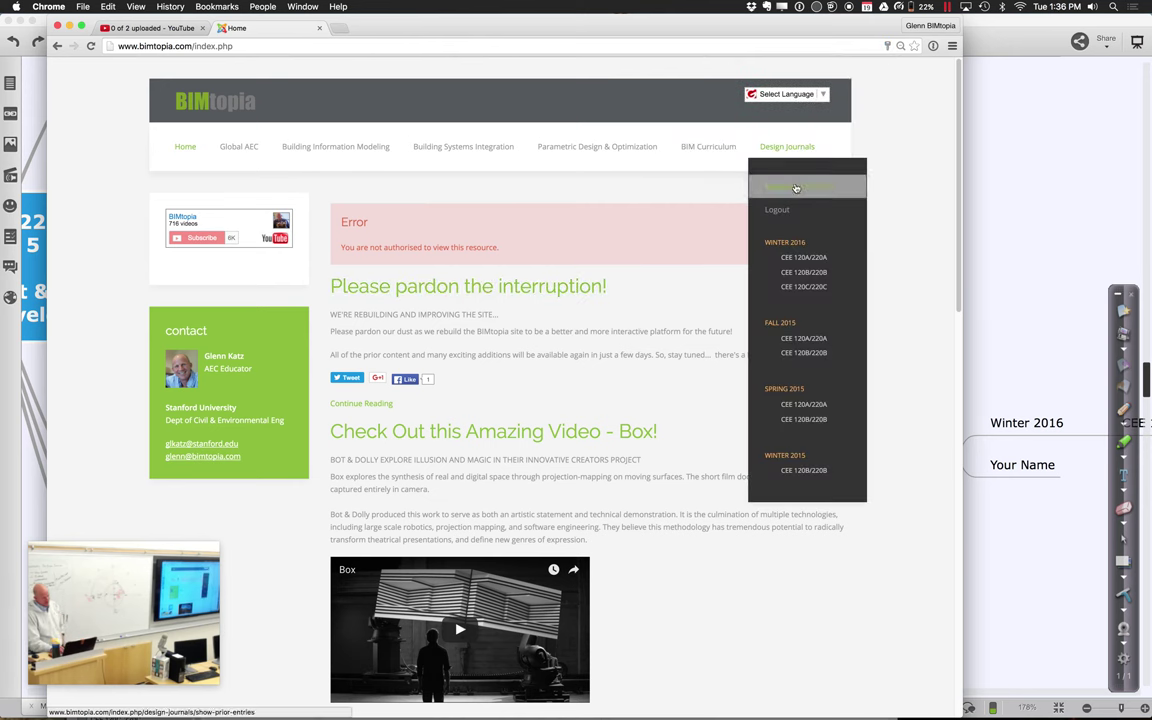
{"action": "left_click", "coordinate": [796, 188]}
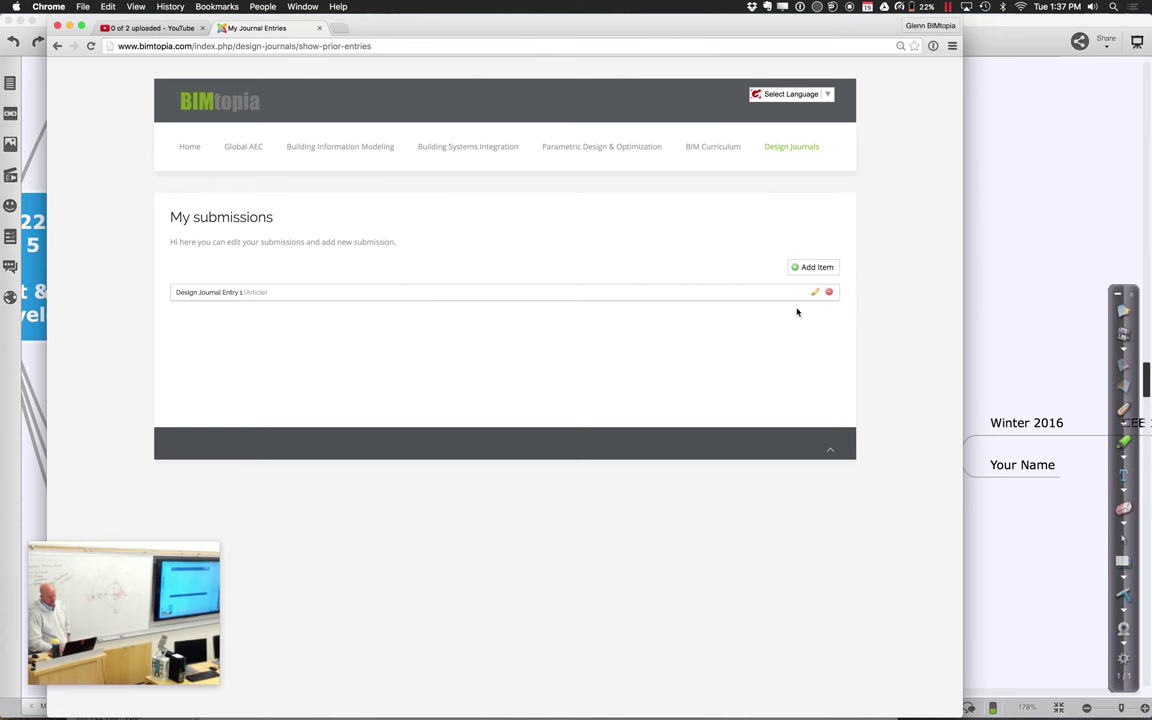
{"action": "left_click", "coordinate": [815, 296]}
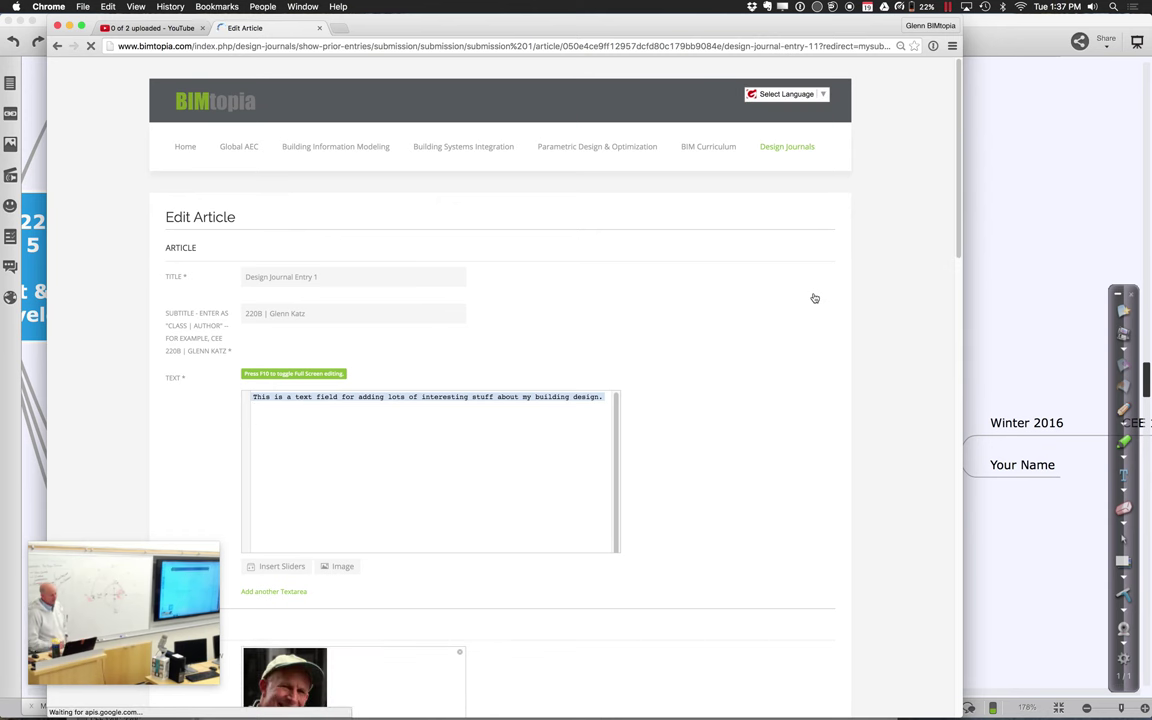
{"action": "left_click", "coordinate": [595, 411]}
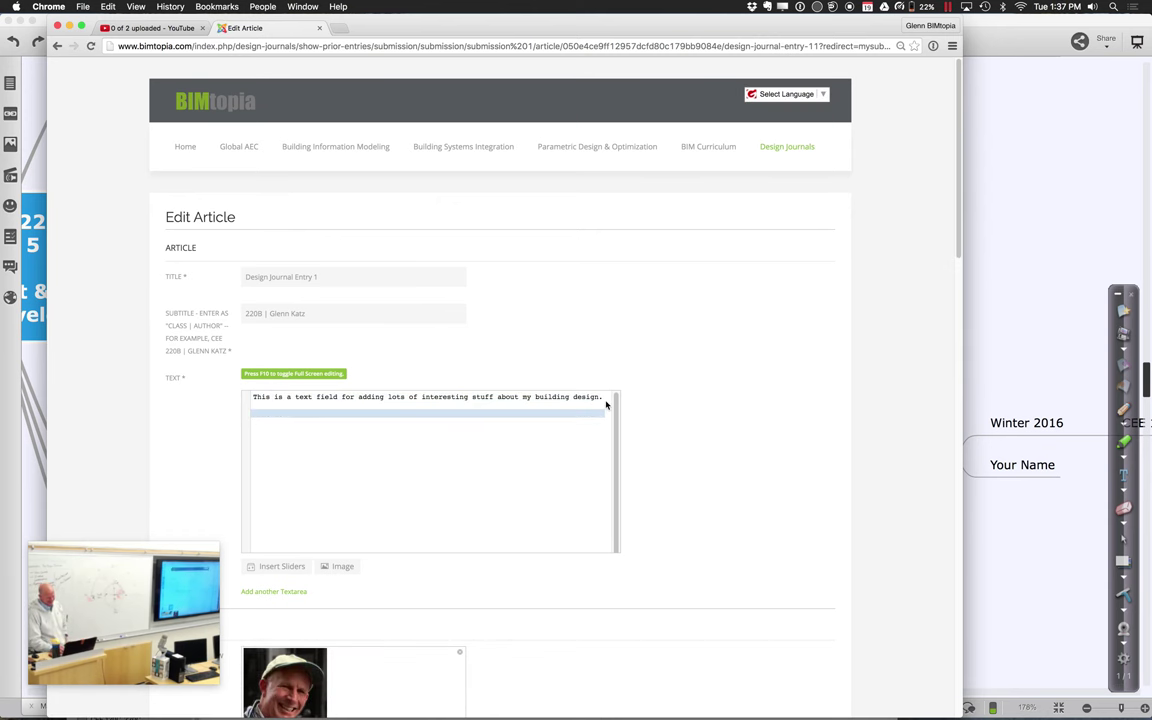
{"action": "left_click", "coordinate": [604, 397]}
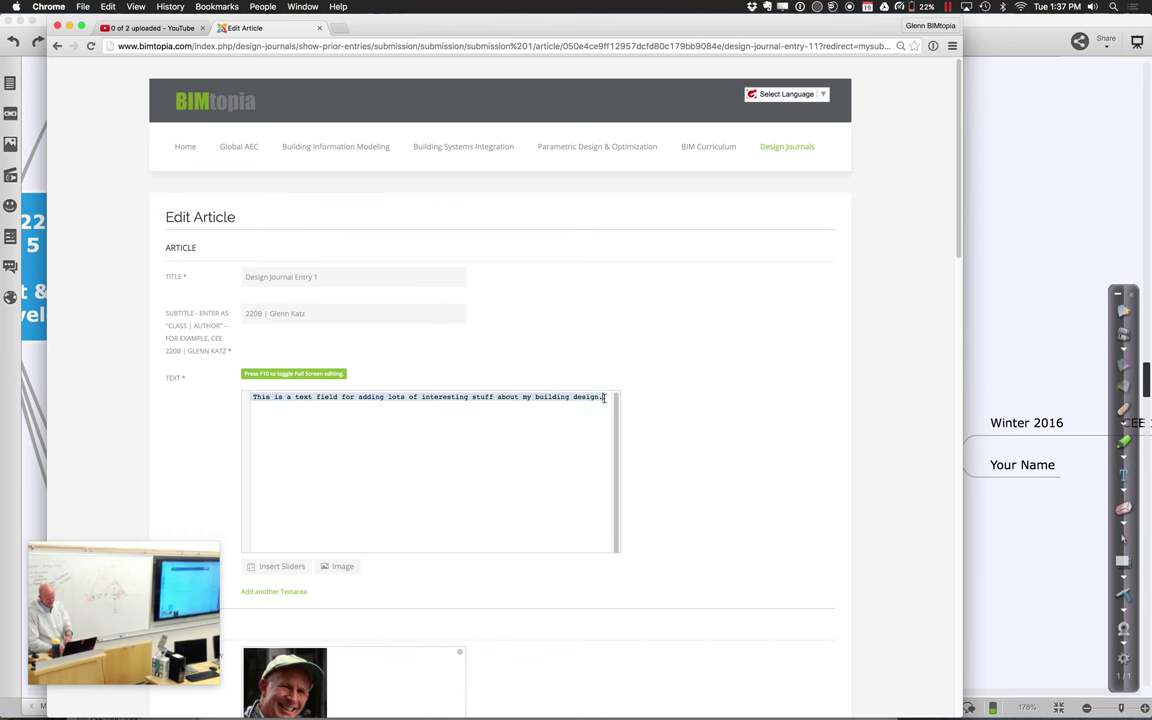
{"action": "key", "text": "Return"}
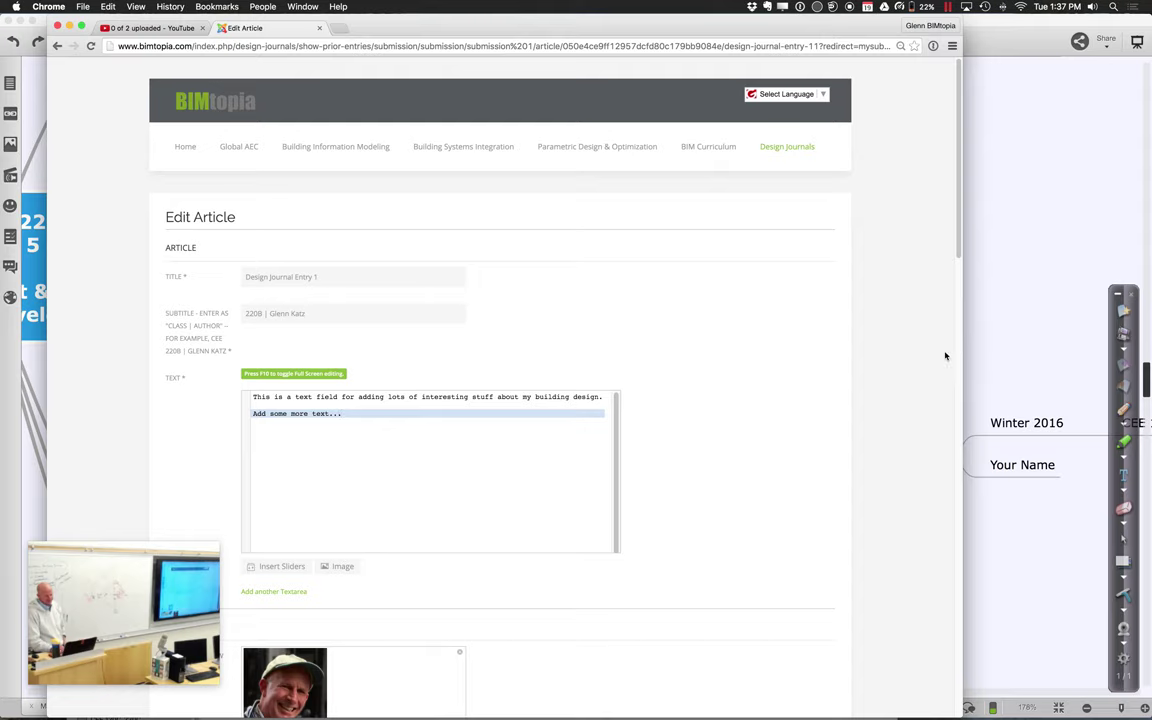
Select the last student under A - D, and CEE 120B/220B under Winter 2016, as the journal entry's categories
{"action": "scroll", "coordinate": [945, 356], "scroll_direction": "down", "scroll_amount": 15}
{"action": "scroll", "coordinate": [945, 356], "scroll_direction": "down", "scroll_amount": 10}
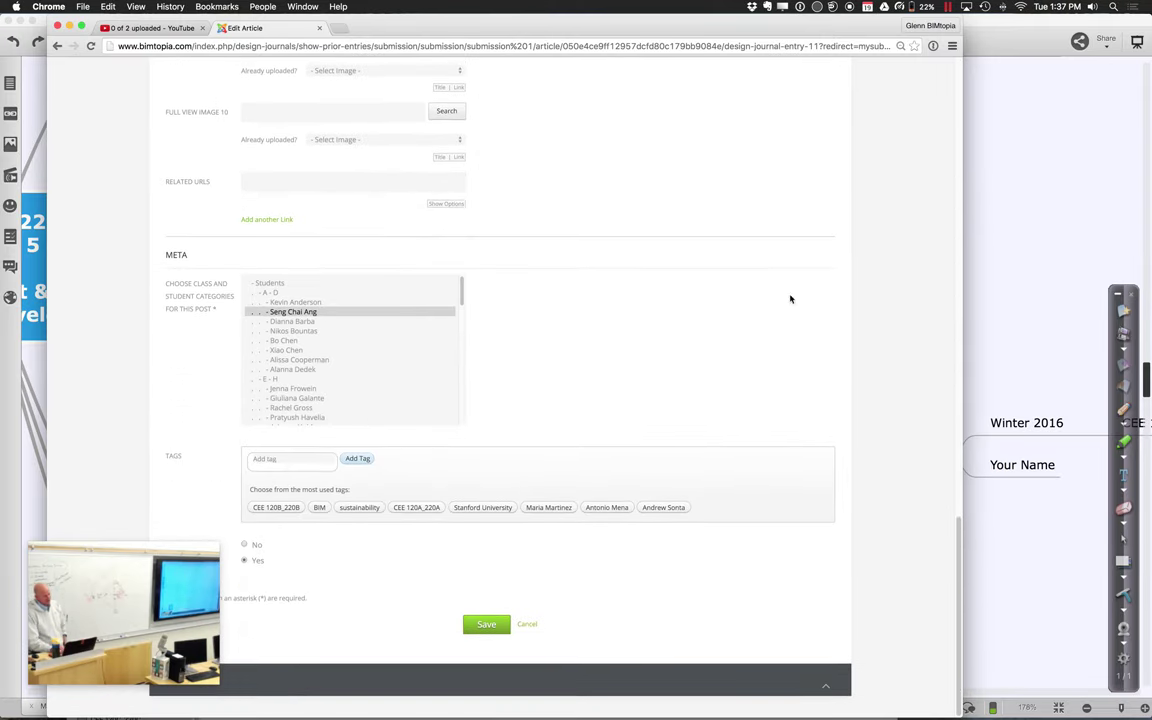
{"action": "left_click", "coordinate": [464, 306]}
{"action": "mouse_move", "coordinate": [464, 306]}
{"action": "left_mouse_down"}
{"action": "mouse_move", "coordinate": [463, 318]}
{"action": "mouse_move", "coordinate": [459, 292]}
{"action": "mouse_move", "coordinate": [458, 334]}
{"action": "mouse_move", "coordinate": [453, 306]}
{"action": "left_mouse_up"}
{"action": "scroll", "coordinate": [453, 304], "scroll_direction": "up", "scroll_amount": 3}
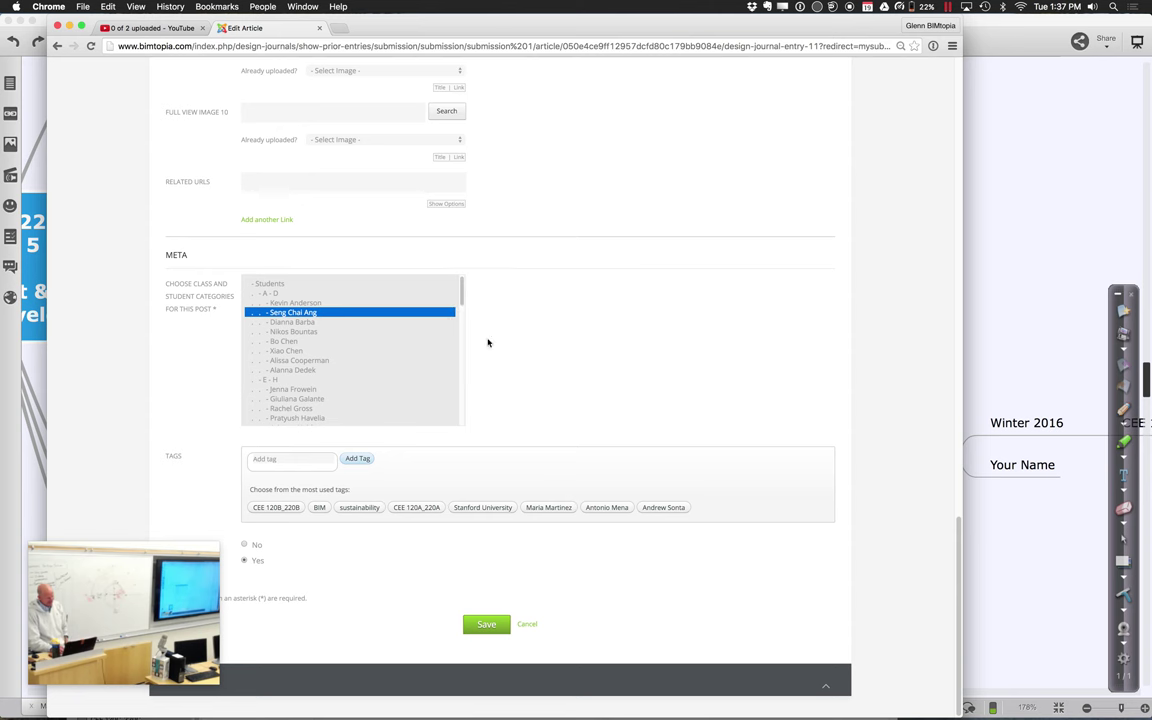
{"action": "left_click", "coordinate": [311, 372]}
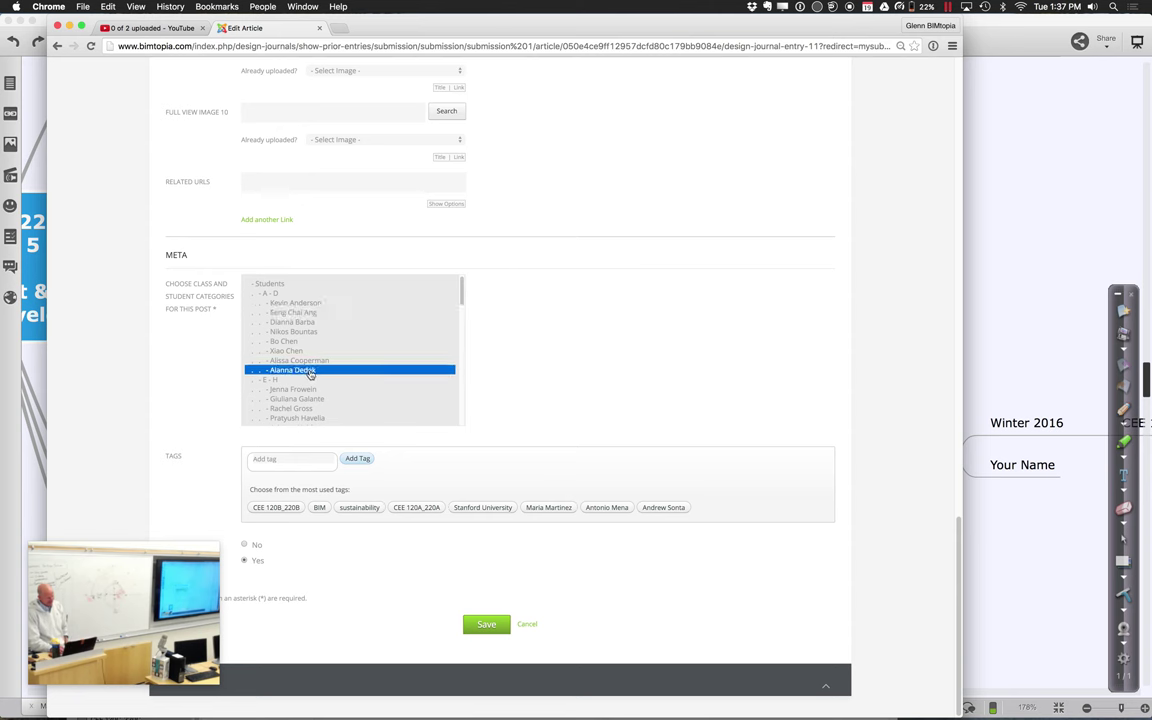
{"action": "left_click_drag", "start_coordinate": [463, 297], "coordinate": [462, 404]}
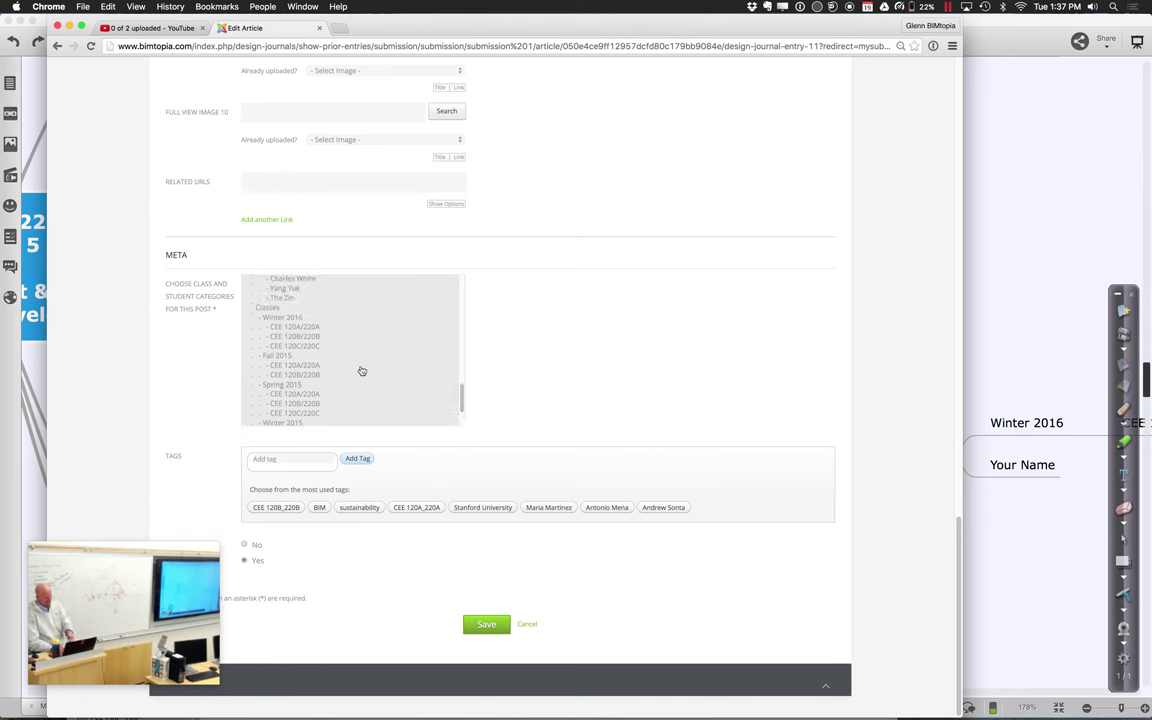
{"action": "right_click", "coordinate": [311, 340]}
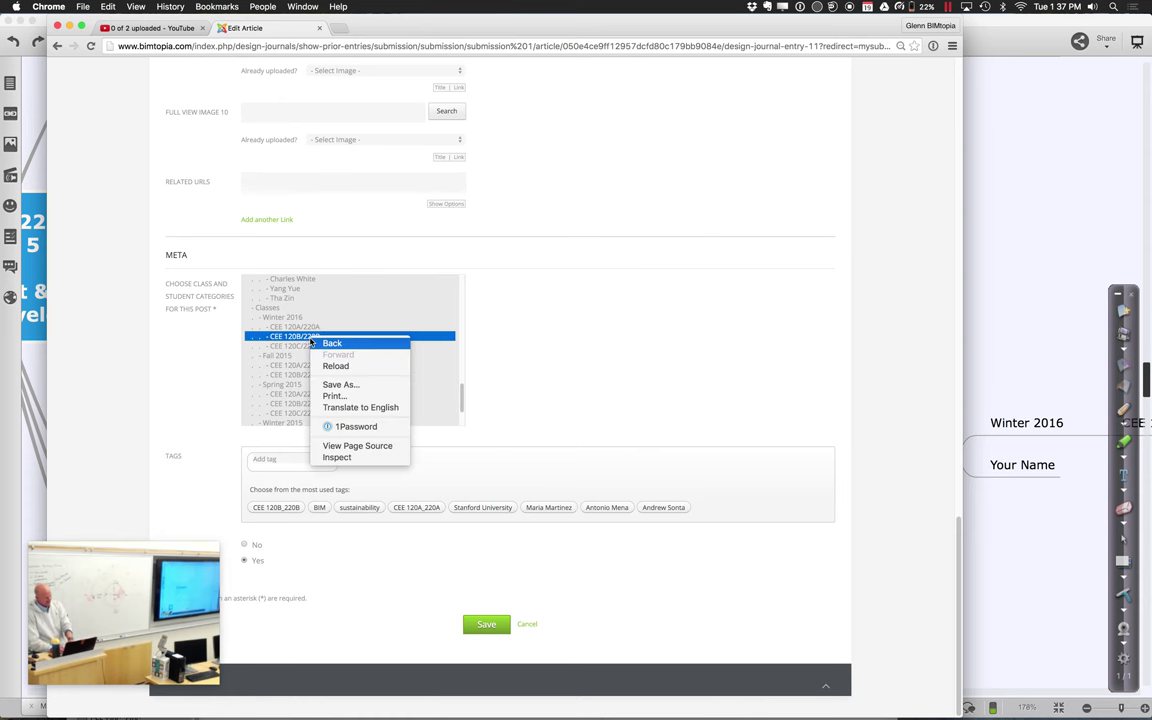
Add the last student under A - D to the selected class category and save the journal entry
{"action": "left_click", "coordinate": [463, 403]}
{"action": "left_click_drag", "start_coordinate": [462, 390], "coordinate": [458, 301]}
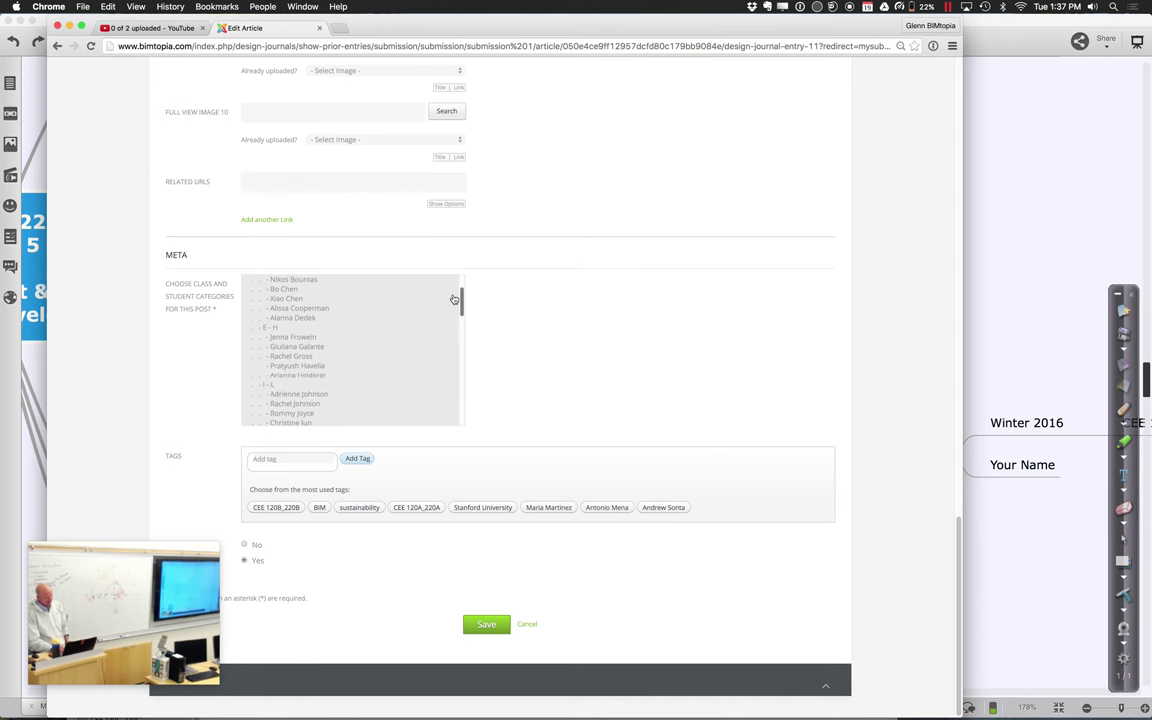
{"action": "left_click", "coordinate": [280, 318]}
{"action": "left_click_drag", "start_coordinate": [462, 311], "coordinate": [456, 421]}
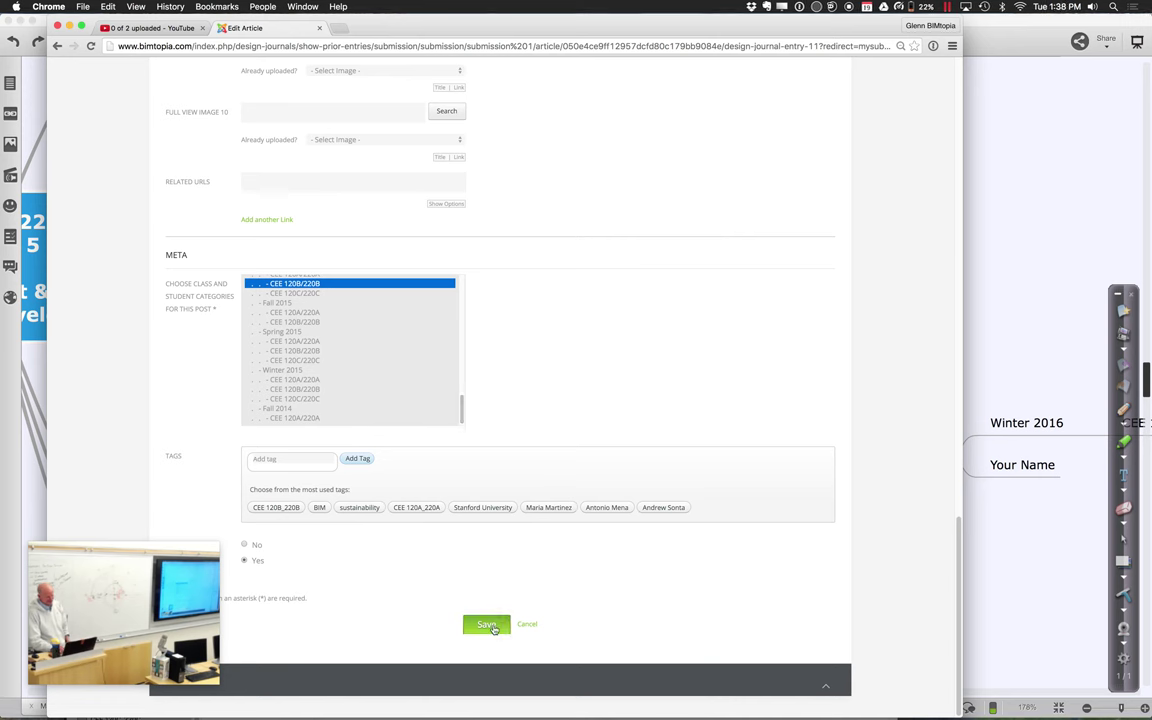
{"action": "left_click", "coordinate": [488, 625]}
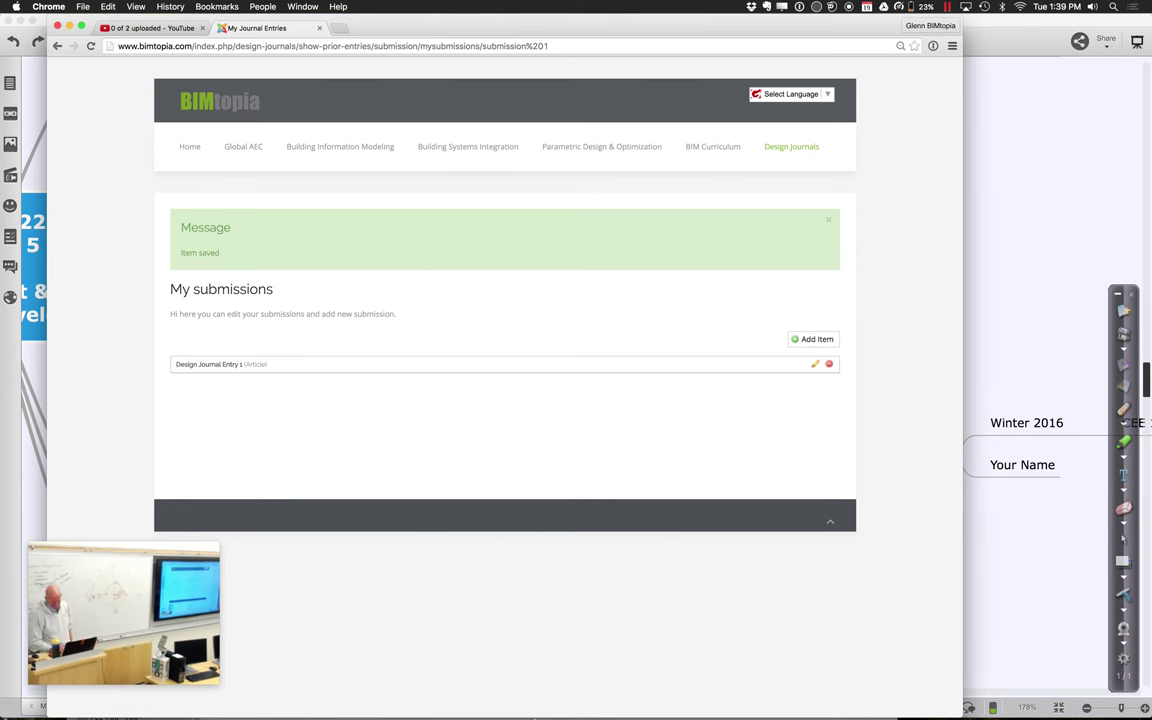
Switch to the Mindomo session map and collapse the "design journal" and "design project: sustainable exhibition center" branches
{"action": "left_click", "coordinate": [1025, 534]}
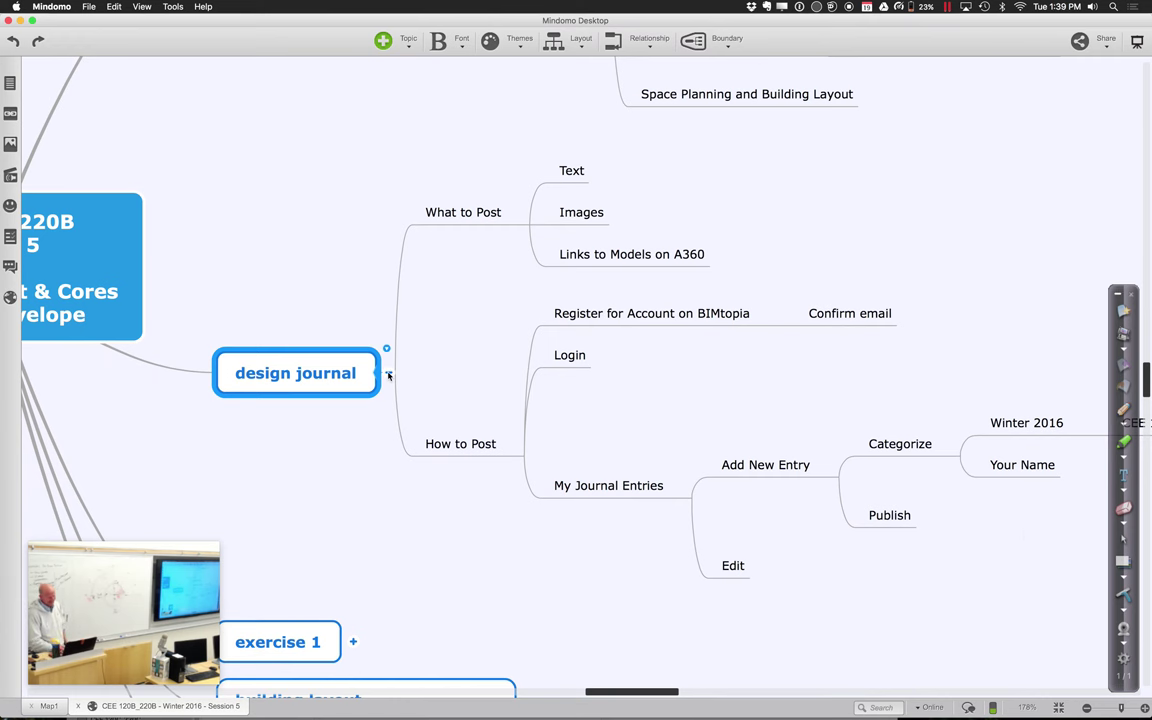
{"action": "left_click", "coordinate": [386, 373]}
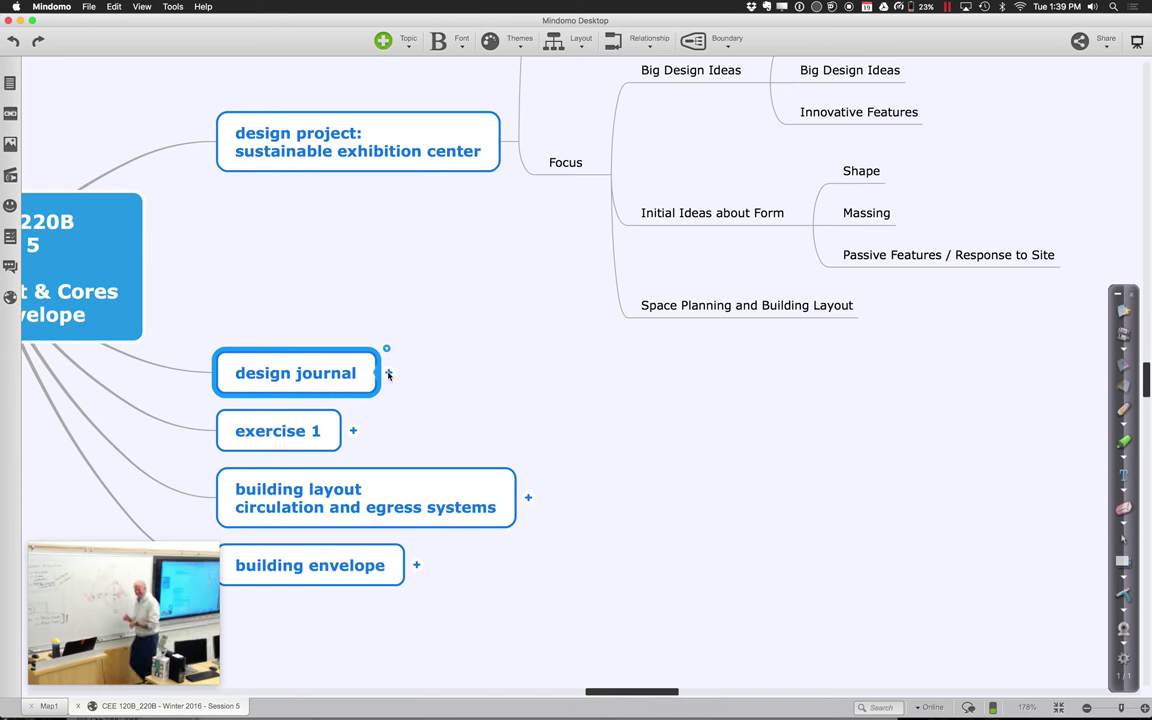
{"action": "left_click", "coordinate": [512, 143]}
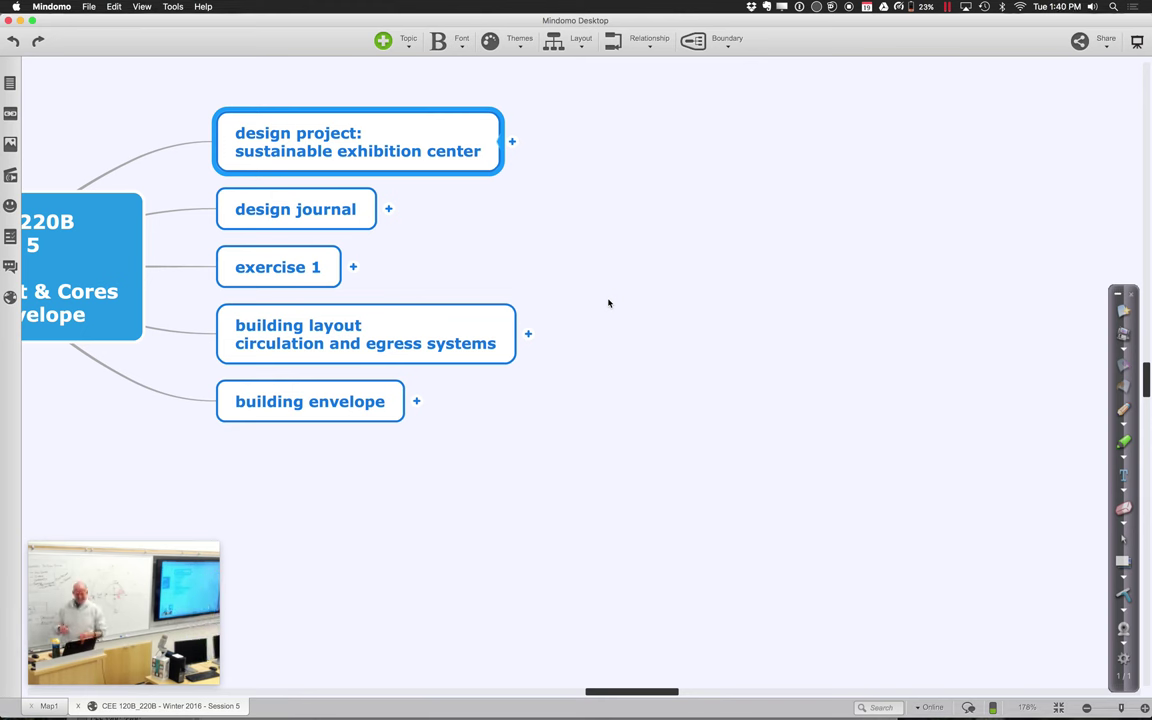
Switch to Chrome, open canvas.stanford.edu in a new tab and sign in with the saved SUNet login
{"action": "mouse_move", "coordinate": [478, 690]}
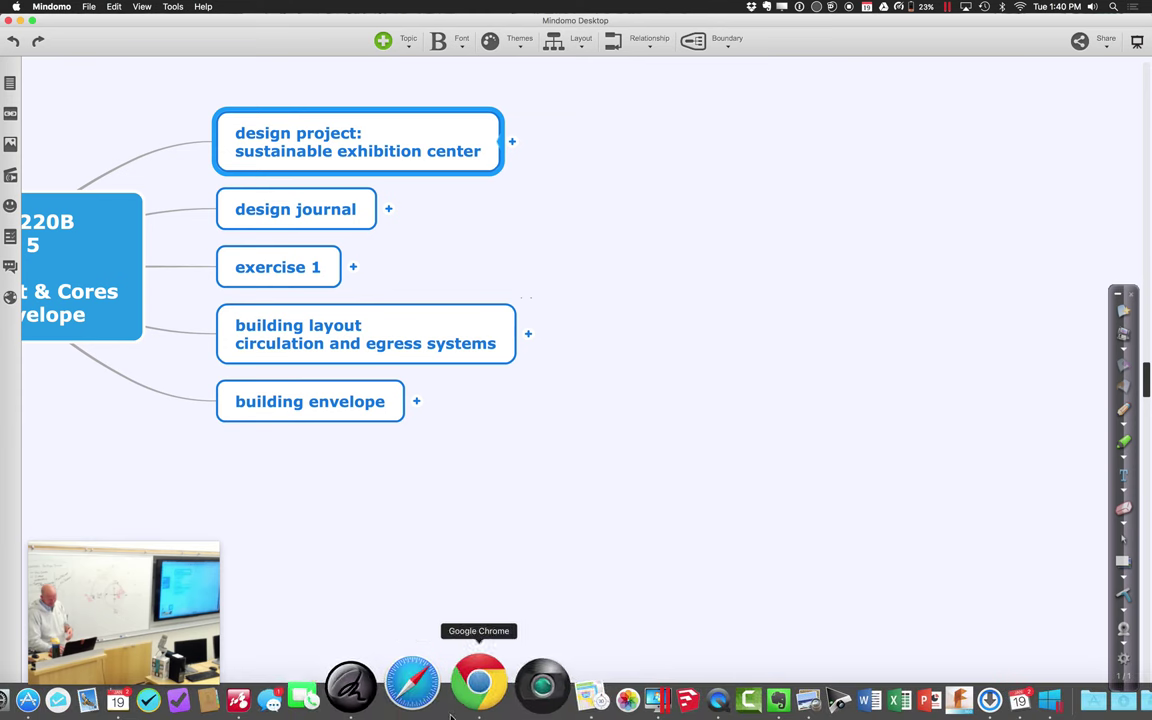
{"action": "left_click", "coordinate": [462, 699]}
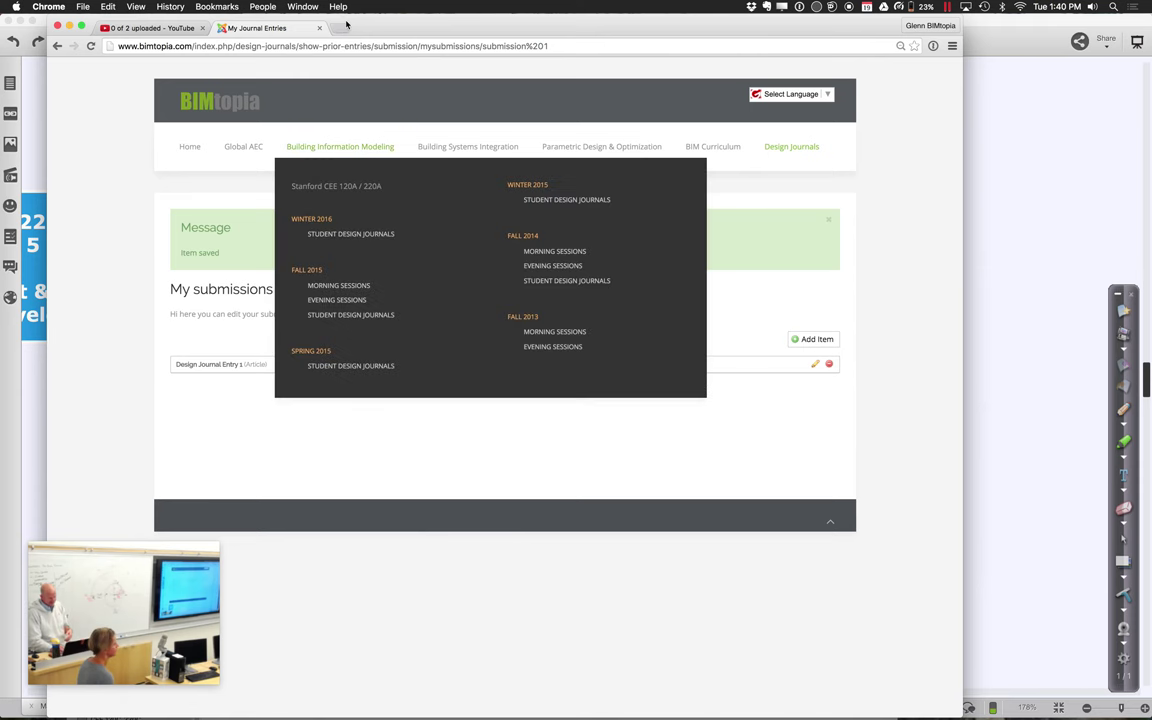
{"action": "left_click", "coordinate": [340, 28]}
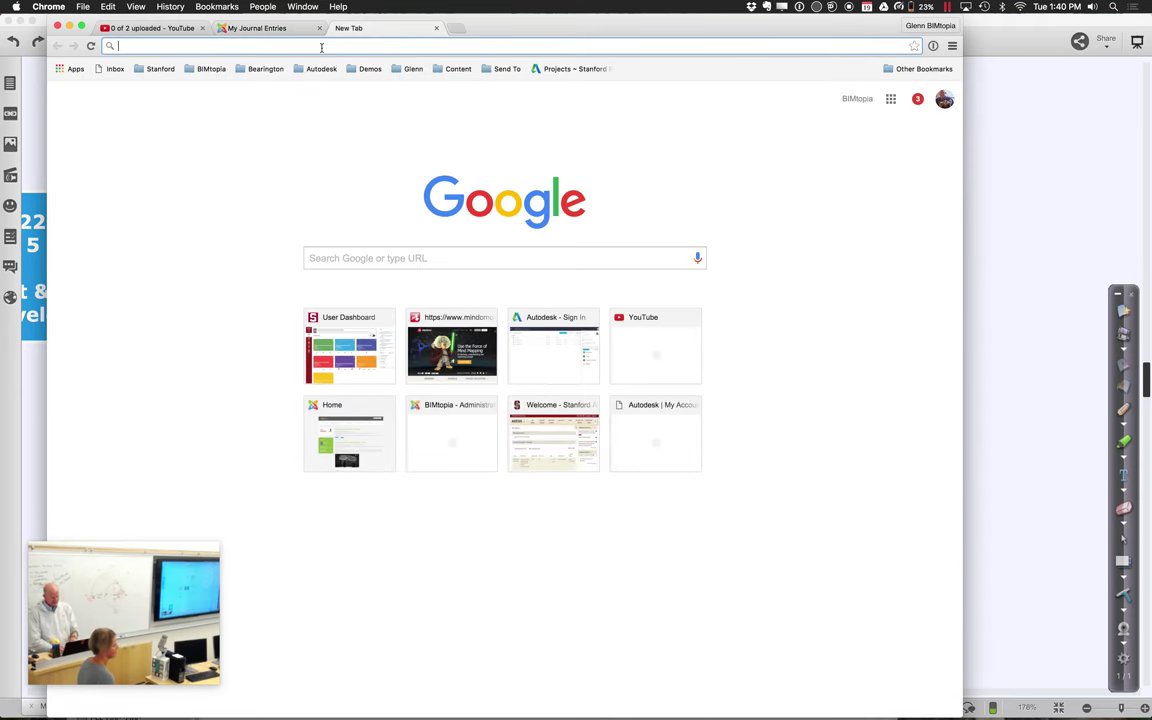
{"action": "type", "text": "canvas.stanford.edu"}
{"action": "key", "text": "Return"}
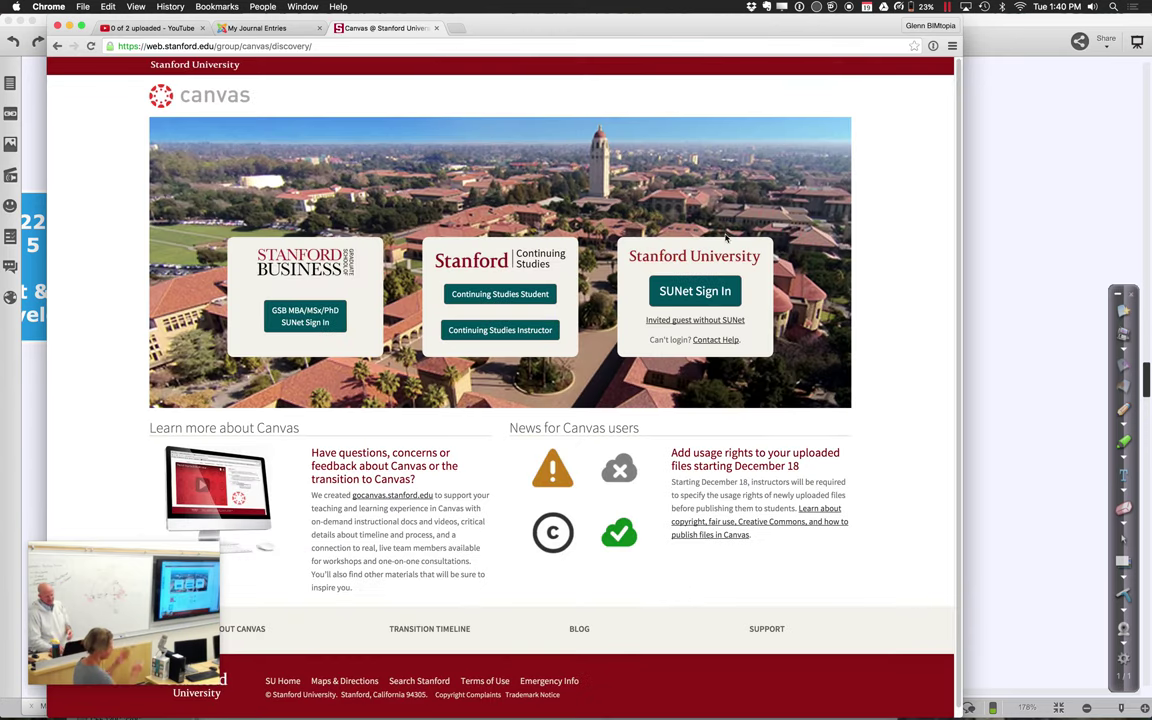
{"action": "left_click", "coordinate": [697, 291]}
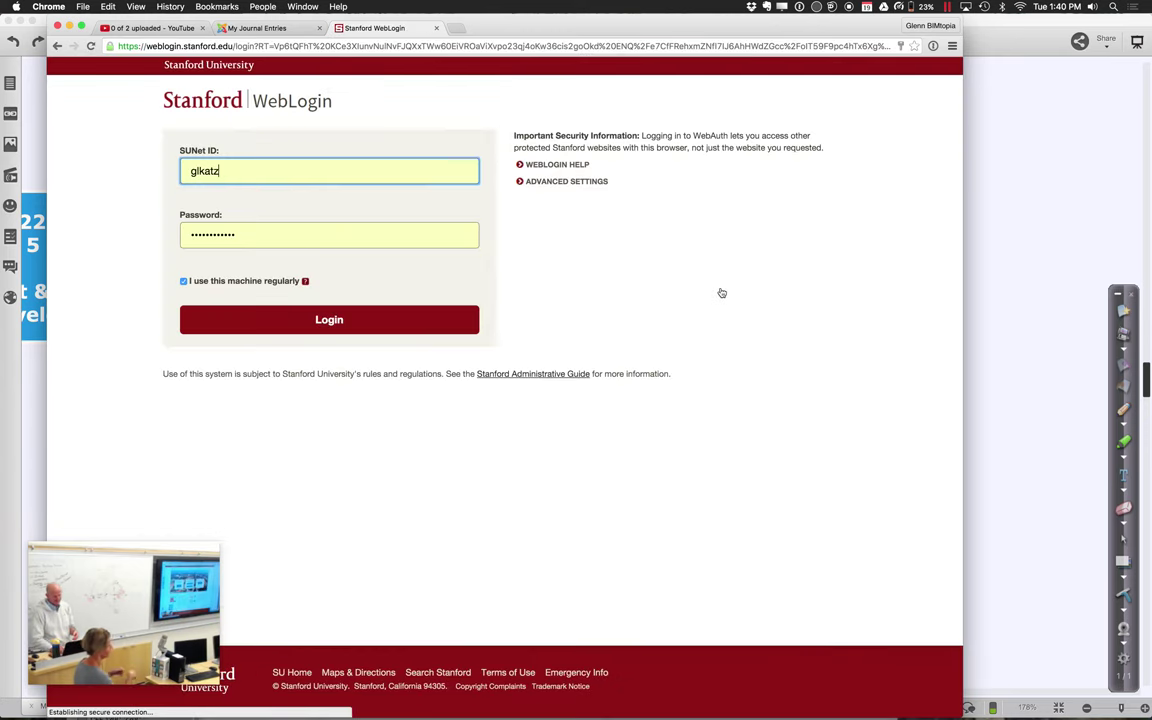
{"action": "left_click", "coordinate": [277, 321]}
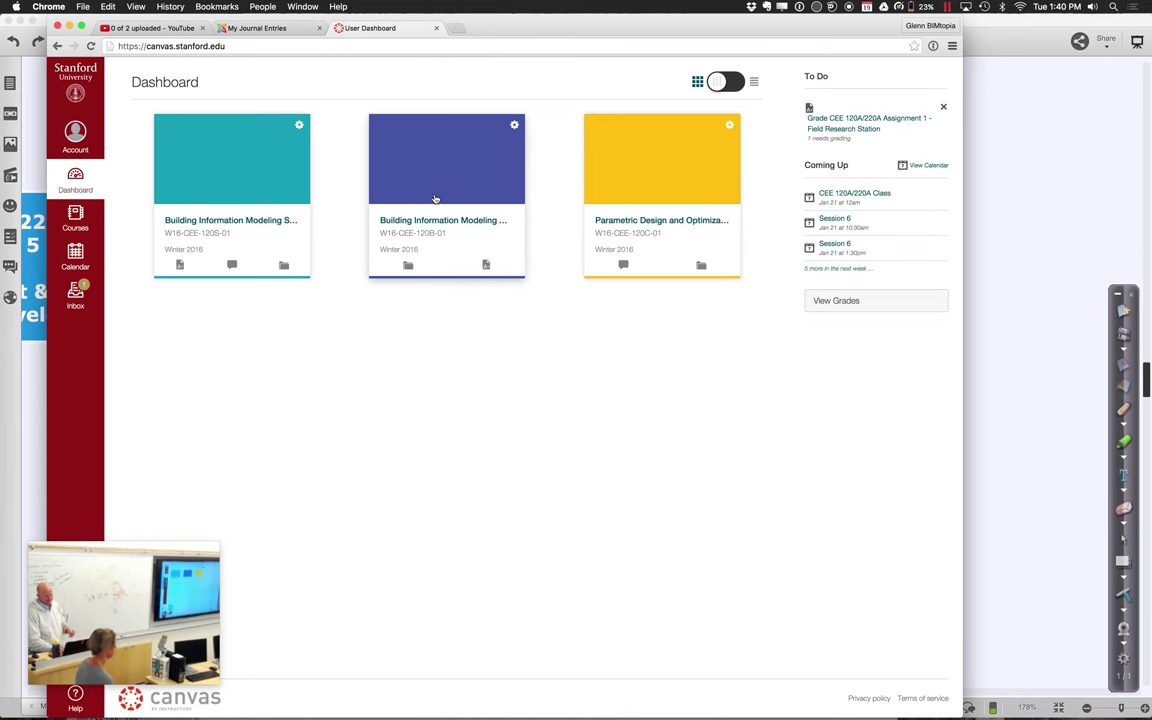
Open Exercise 1: Building Layout from the W16-CEE-120B-01 course's assignments and enlarge its description box to read the full instructions
{"action": "left_click", "coordinate": [435, 199]}
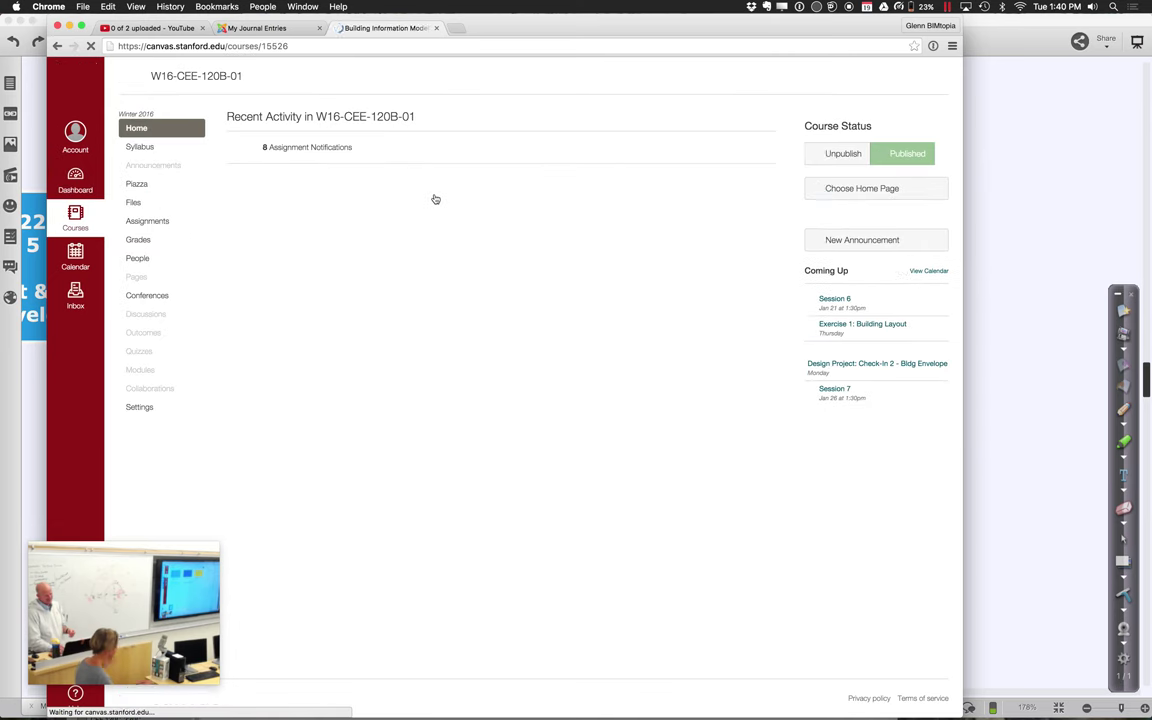
{"action": "left_click", "coordinate": [157, 222]}
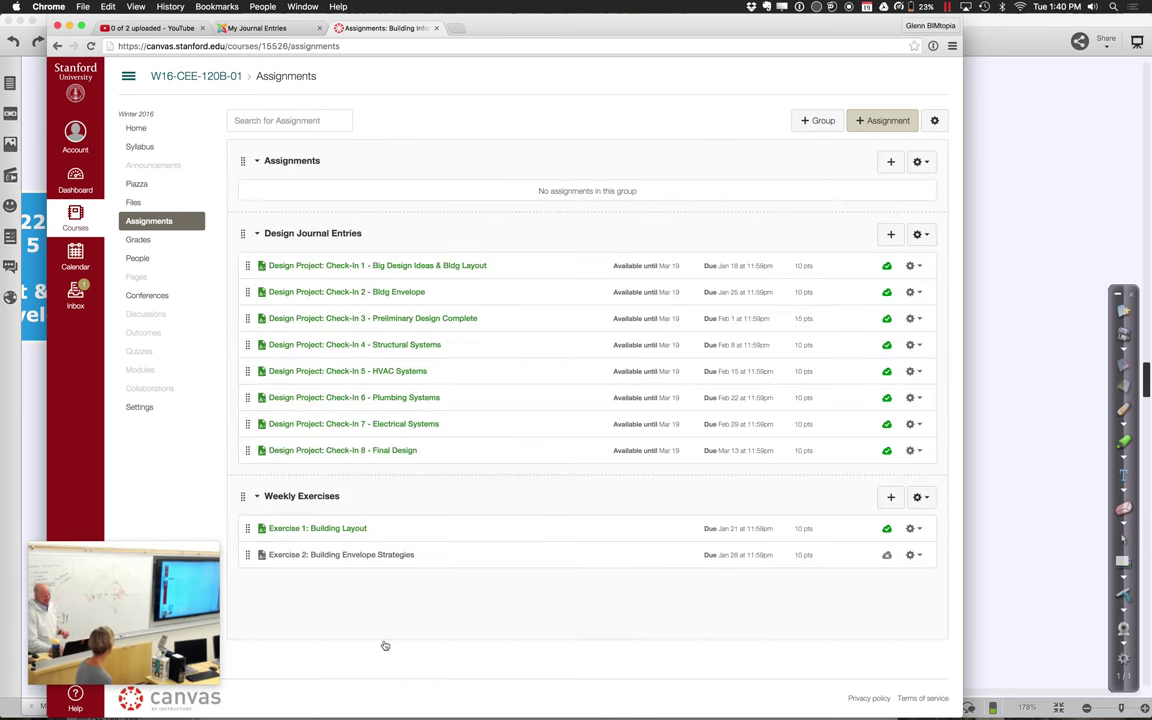
{"action": "left_click", "coordinate": [343, 536]}
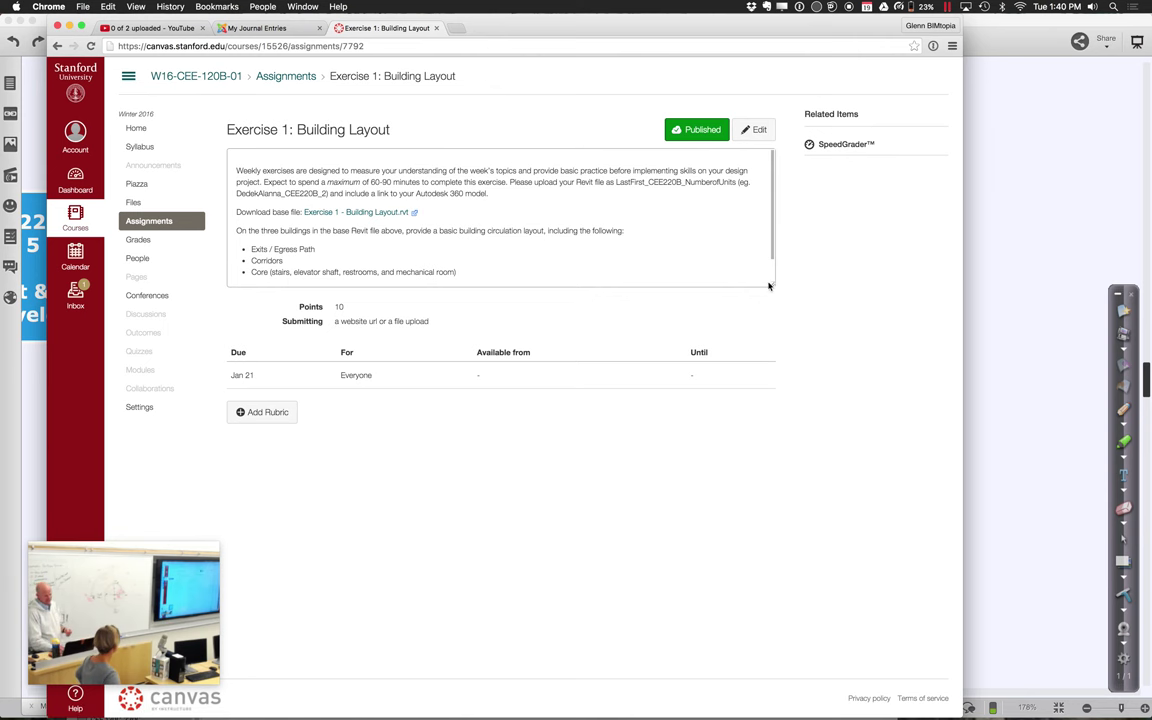
{"action": "left_click_drag", "start_coordinate": [772, 287], "coordinate": [801, 463]}
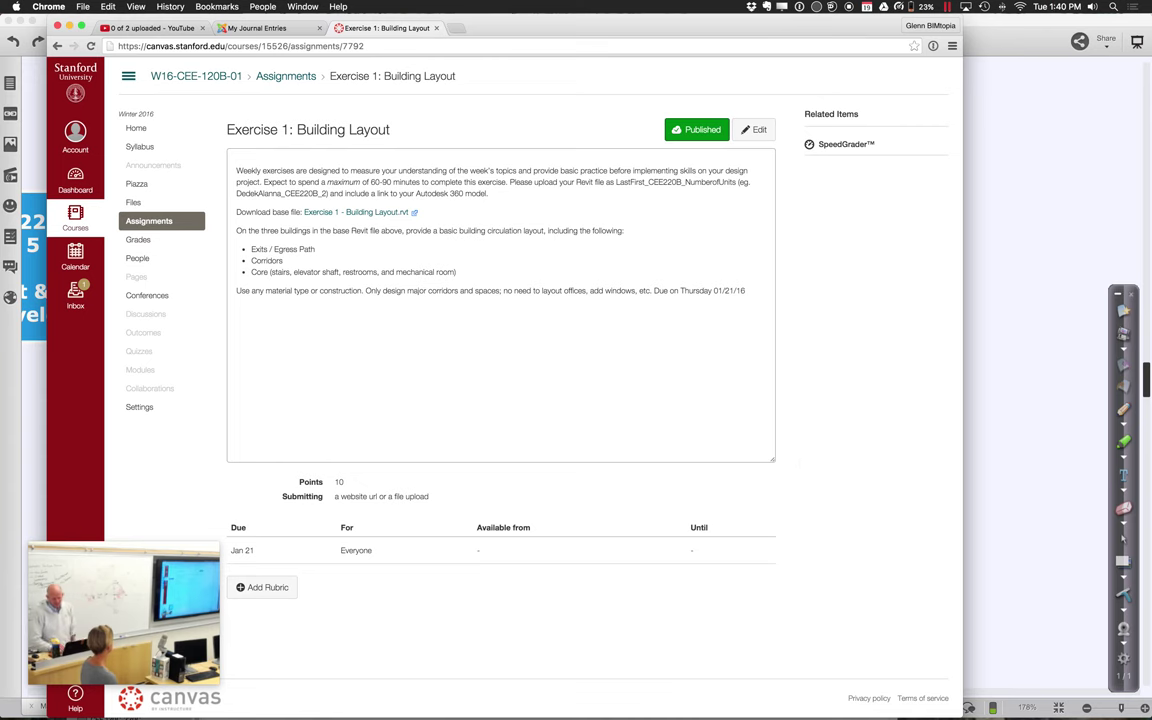
Switch to Revit in the Windows 10 virtual machine, open the recent Exercise 1 - Building Layout project and show the Level 1 floor plan
{"action": "mouse_move", "coordinate": [1023, 712]}
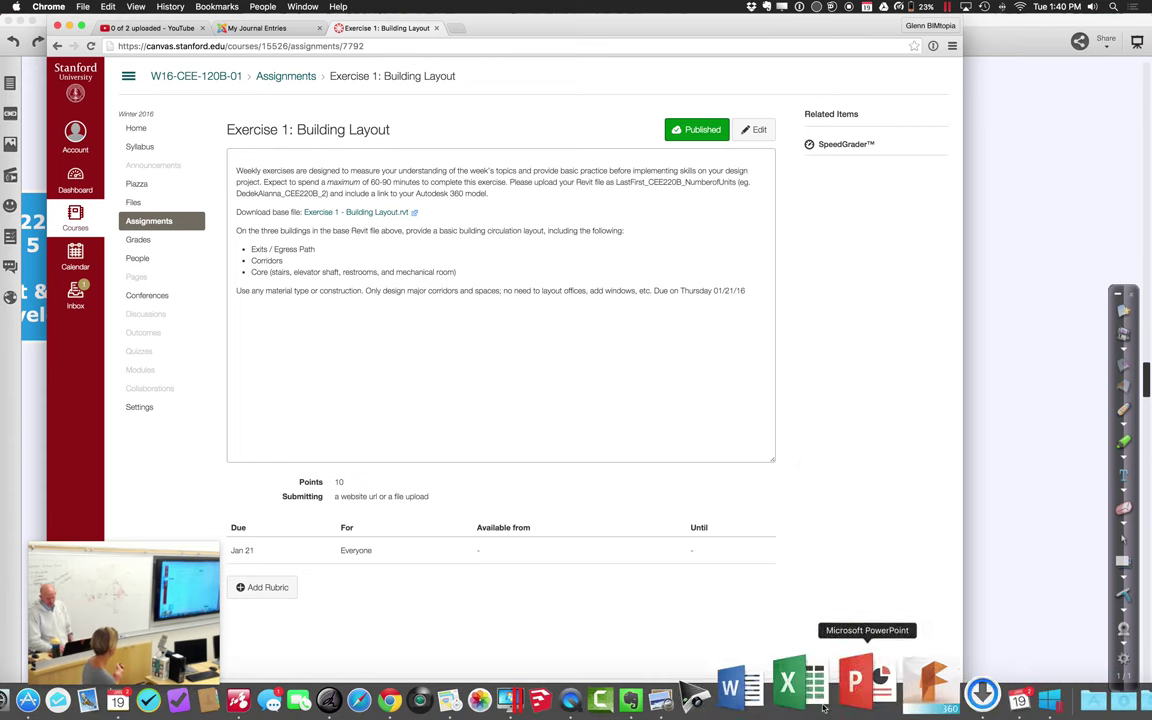
{"action": "left_click", "coordinate": [669, 705]}
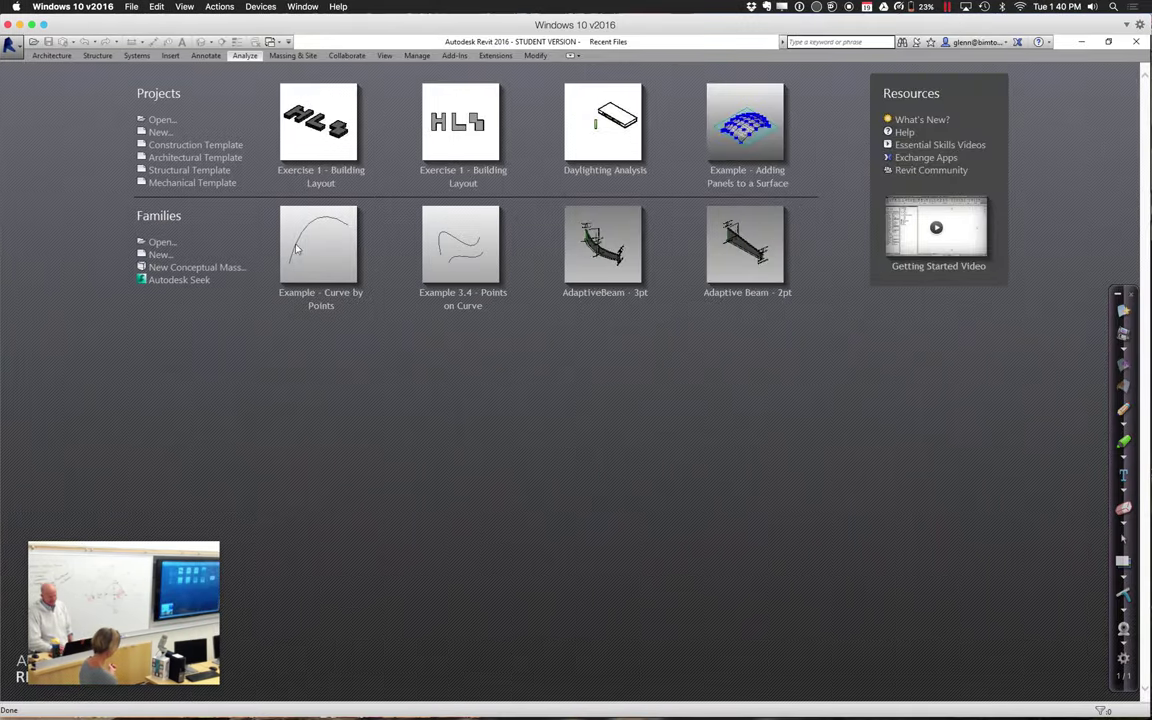
{"action": "left_click", "coordinate": [326, 175]}
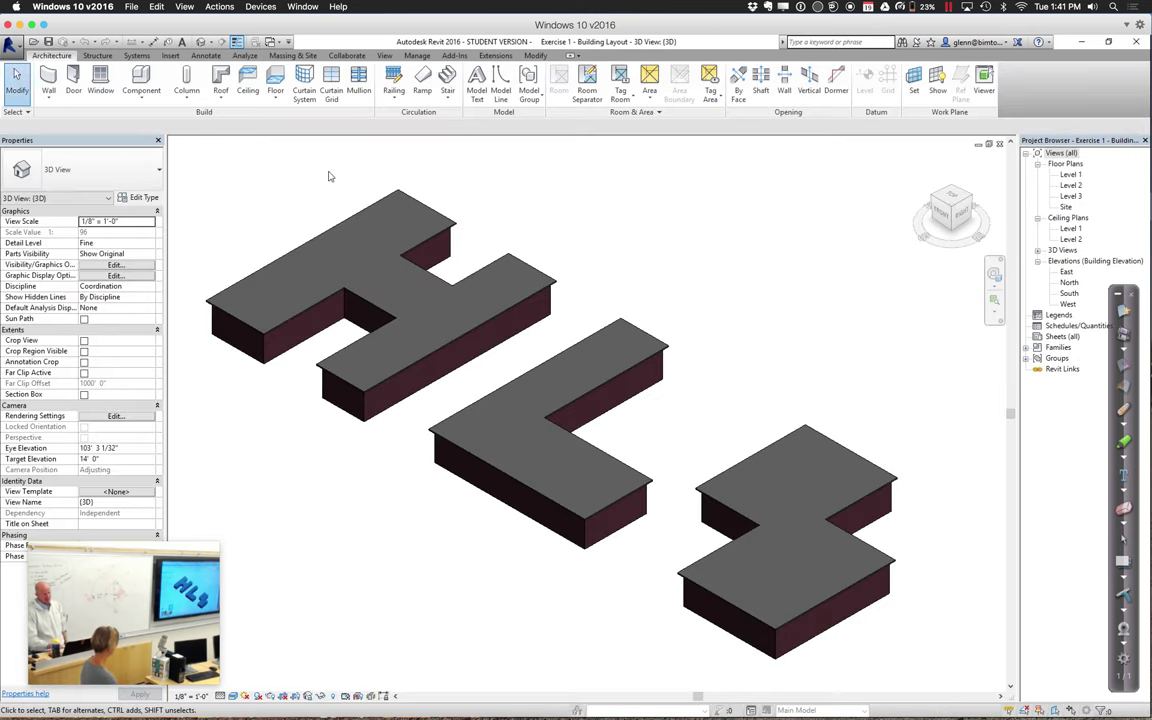
{"action": "double_click", "coordinate": [1078, 177]}
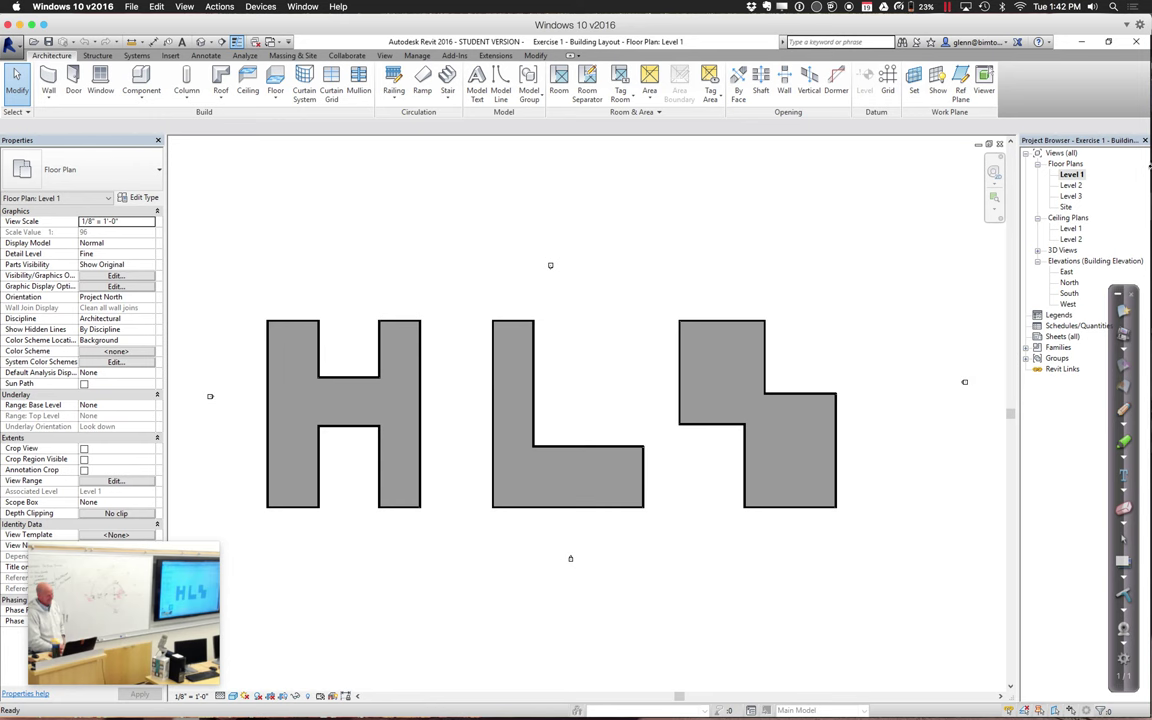
Draw a straight Exterior - Brick on CMU architectural wall inside the H building's west leg, from its north wall southward past the crossbar
{"action": "left_click", "coordinate": [993, 203]}
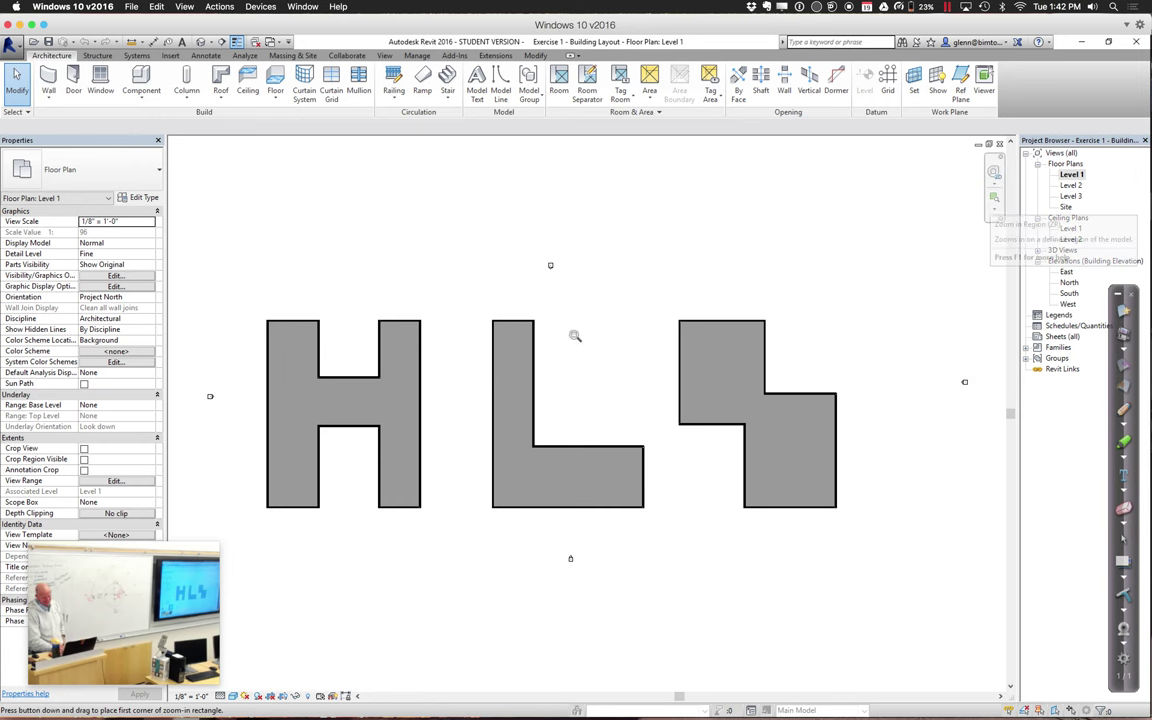
{"action": "left_click_drag", "start_coordinate": [253, 311], "coordinate": [510, 538]}
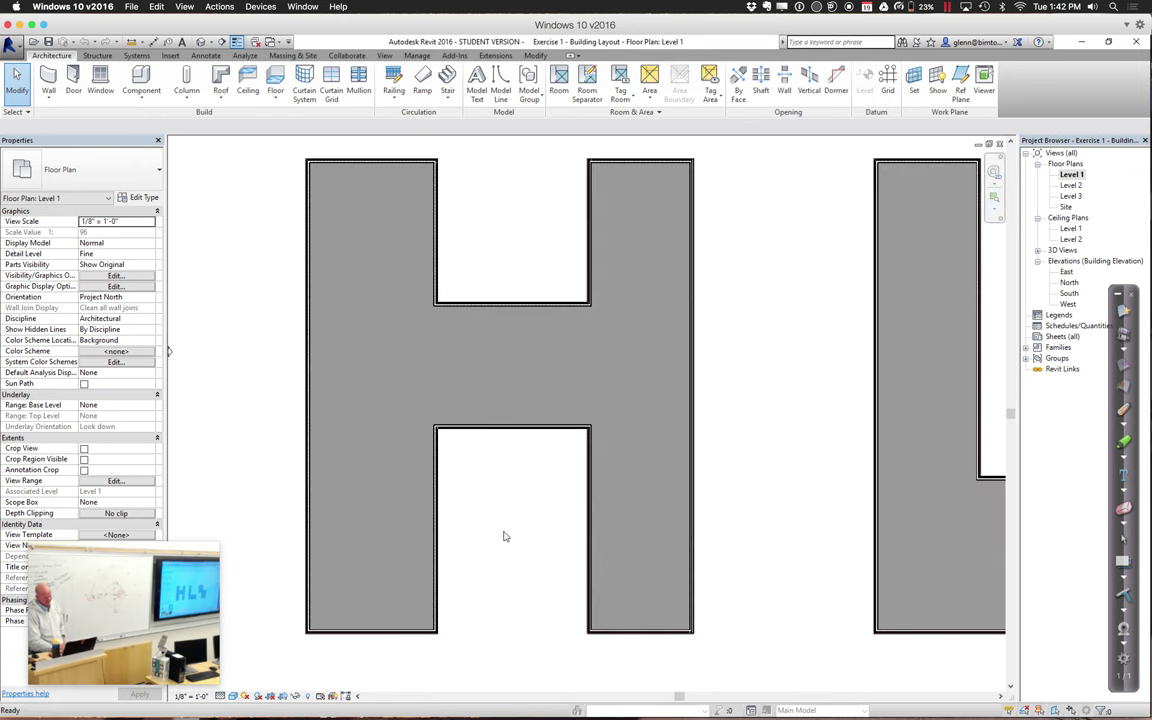
{"action": "left_click", "coordinate": [49, 99]}
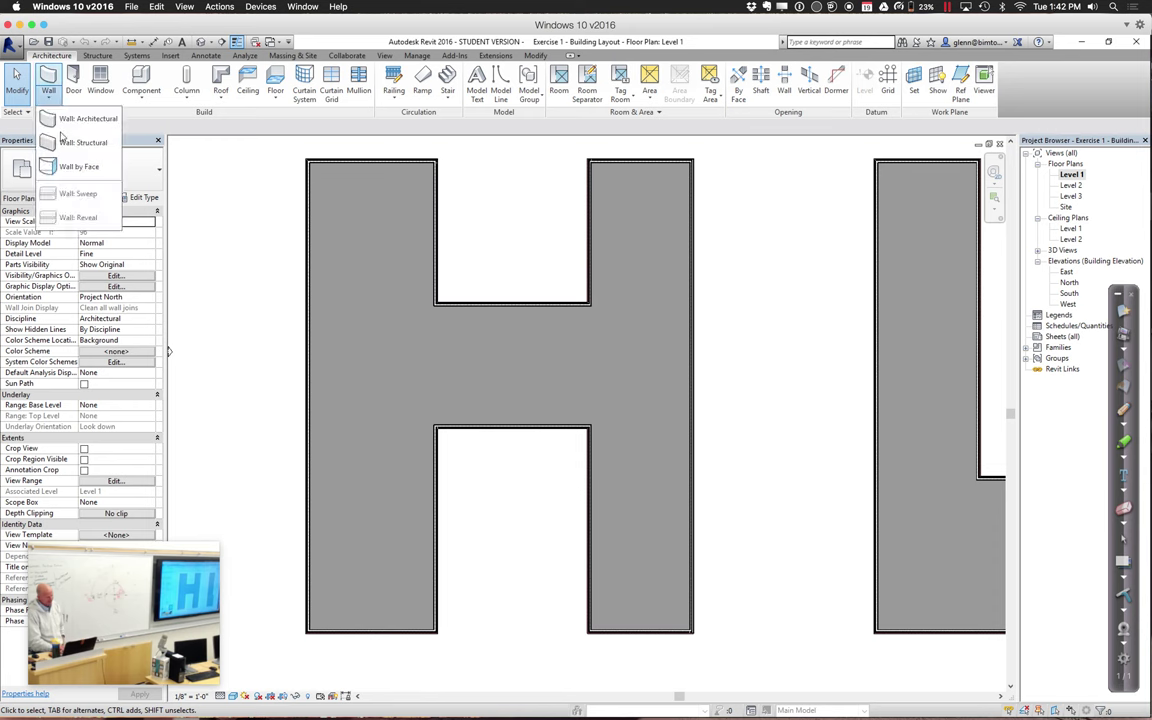
{"action": "left_click", "coordinate": [64, 122]}
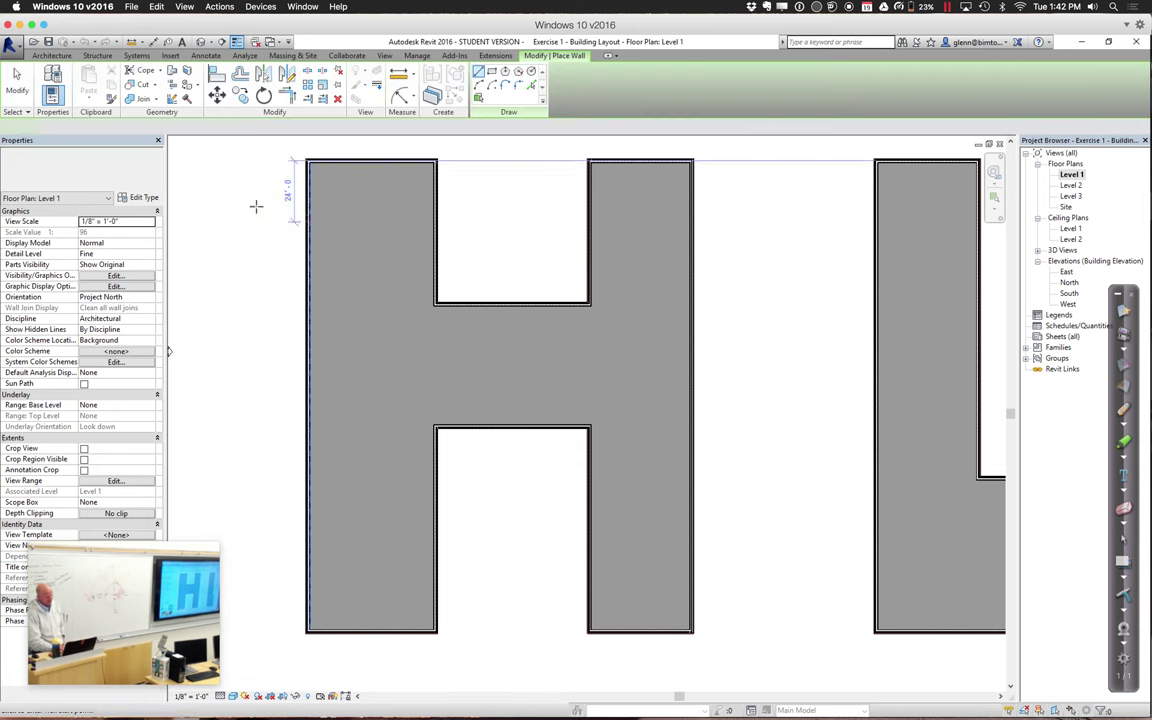
{"action": "left_click", "coordinate": [401, 163]}
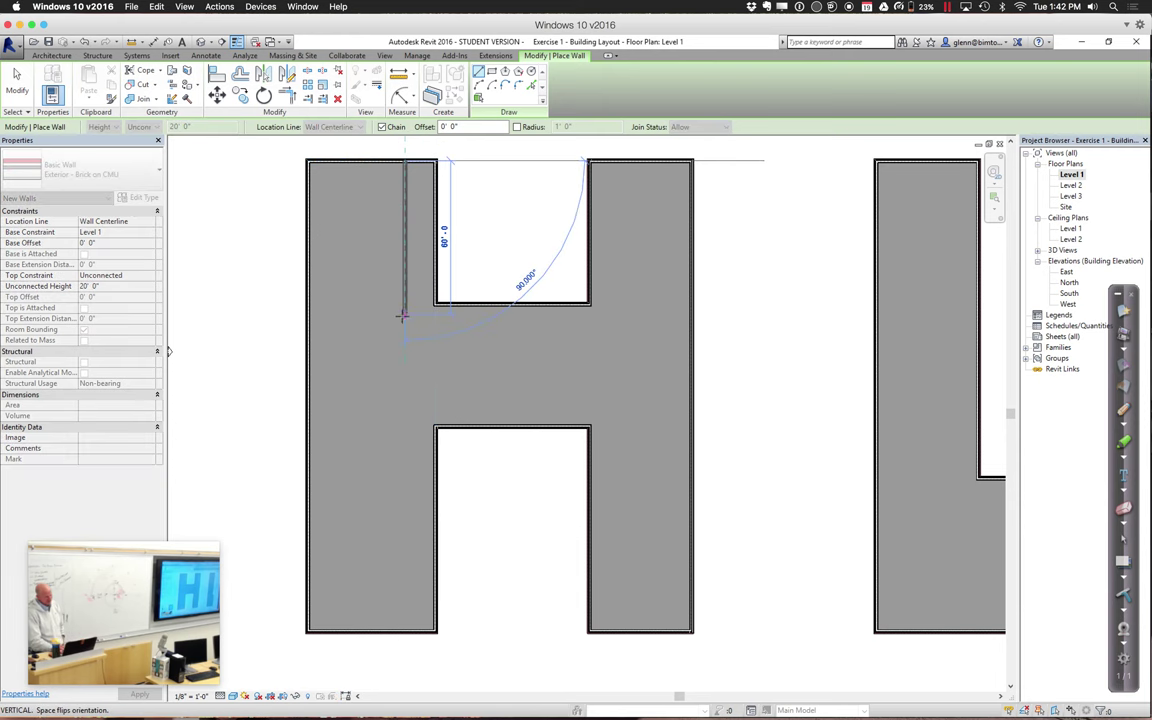
{"action": "left_click", "coordinate": [408, 490]}
{"action": "key", "text": "Escape"}
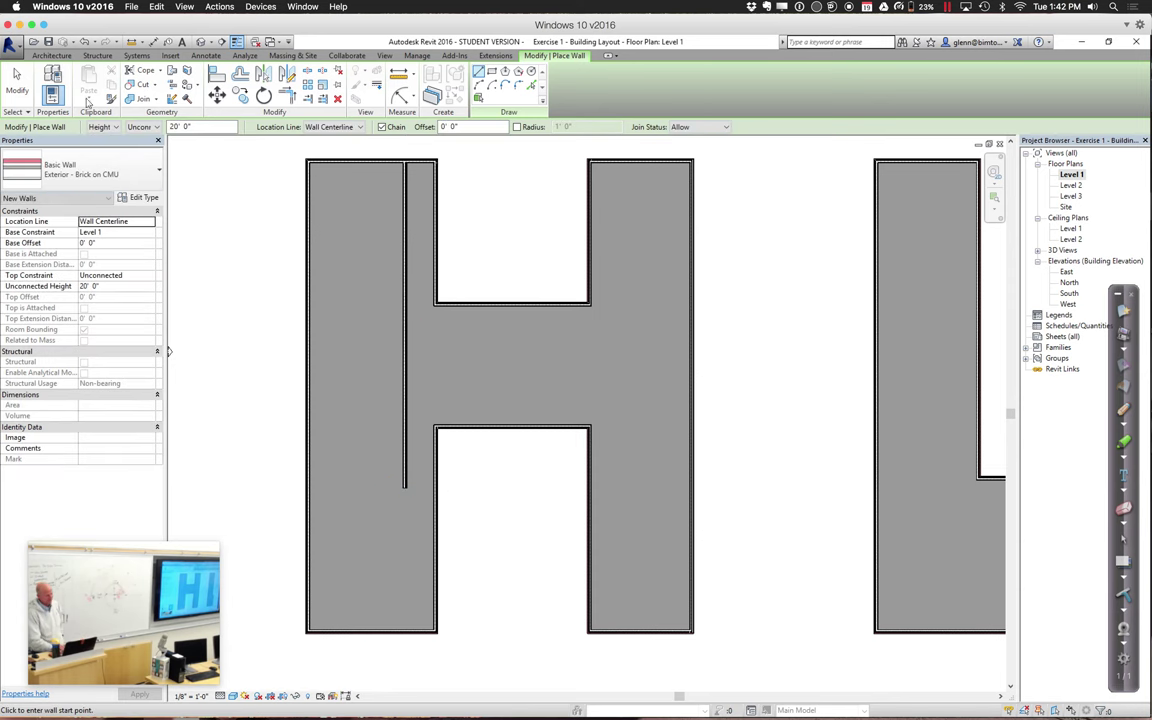
Create a U-shaped two-run component stair from Level 1 to Level 2, starting at the new interior wall near the west leg's north end
{"action": "left_click", "coordinate": [50, 55]}
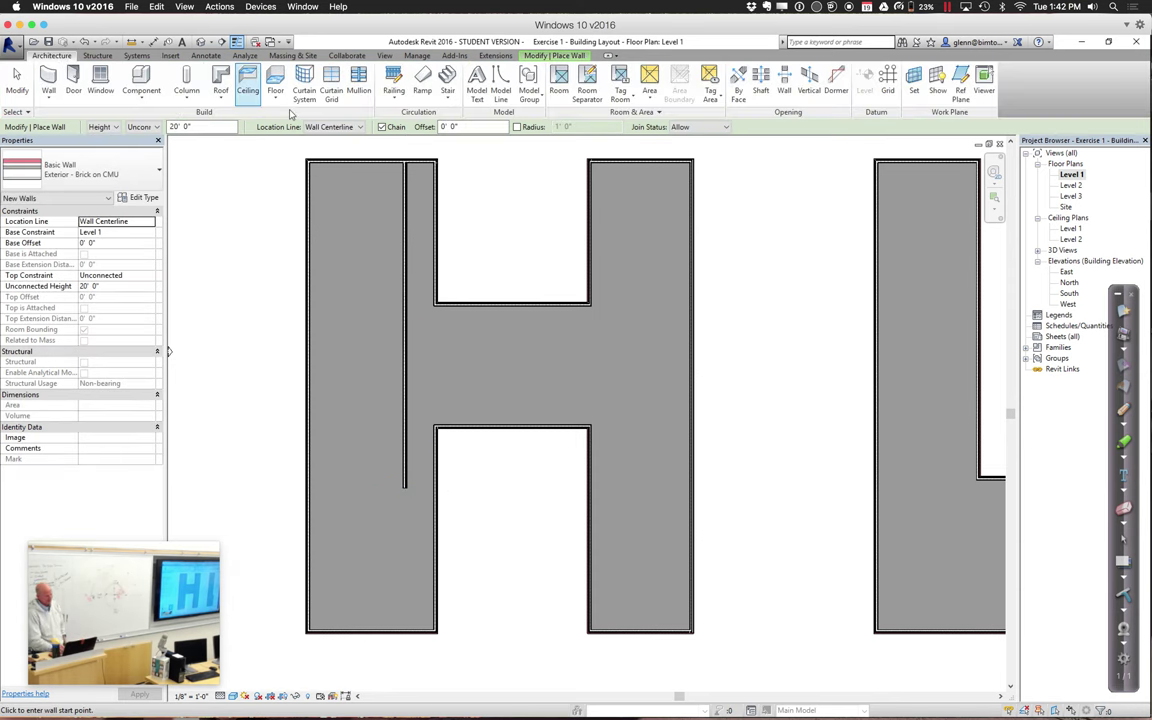
{"action": "left_click", "coordinate": [447, 96]}
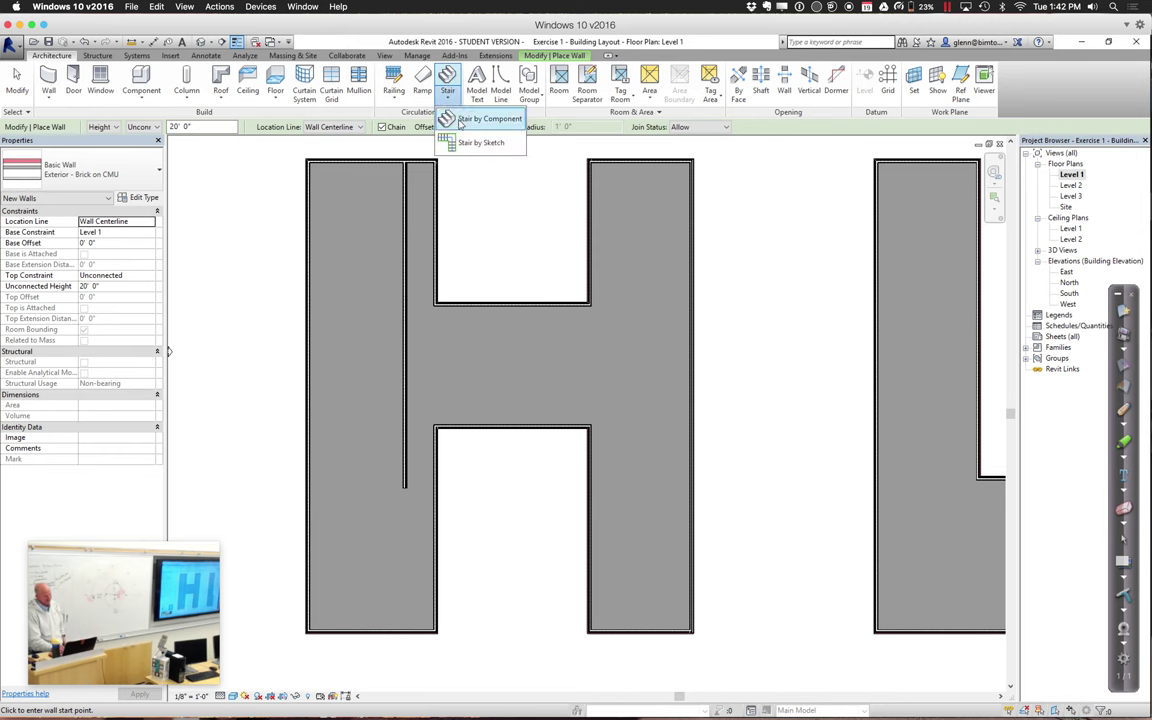
{"action": "left_click", "coordinate": [461, 120]}
{"action": "left_click", "coordinate": [403, 180]}
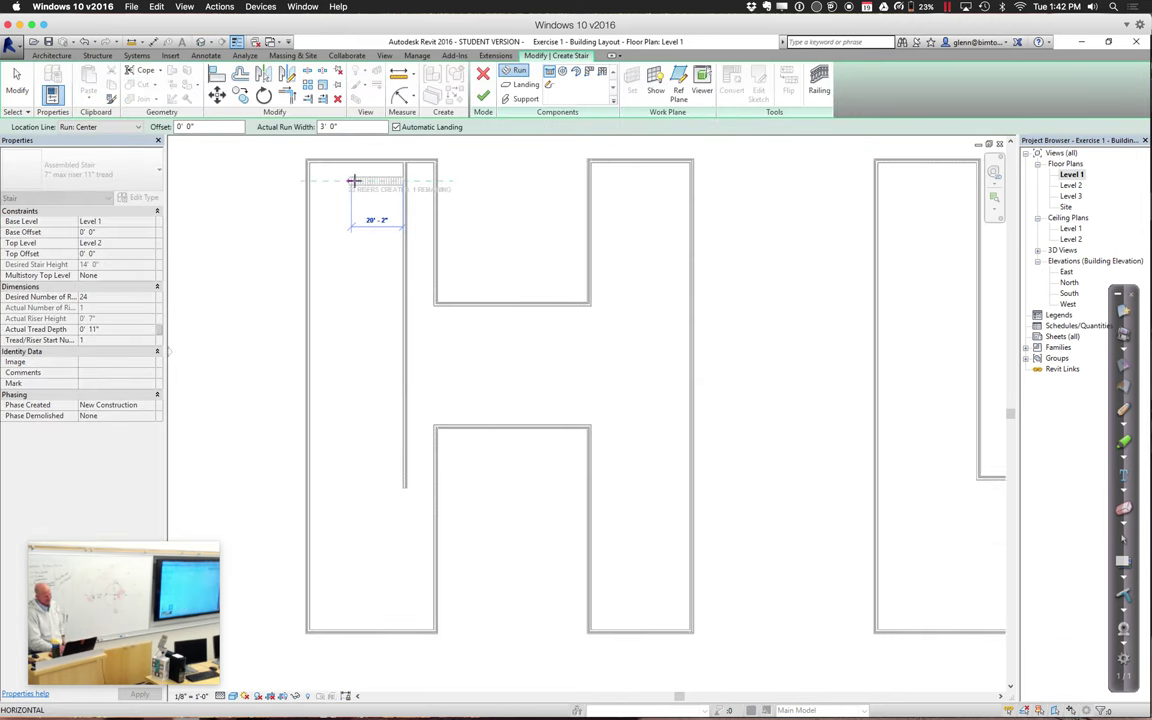
{"action": "left_click", "coordinate": [361, 181]}
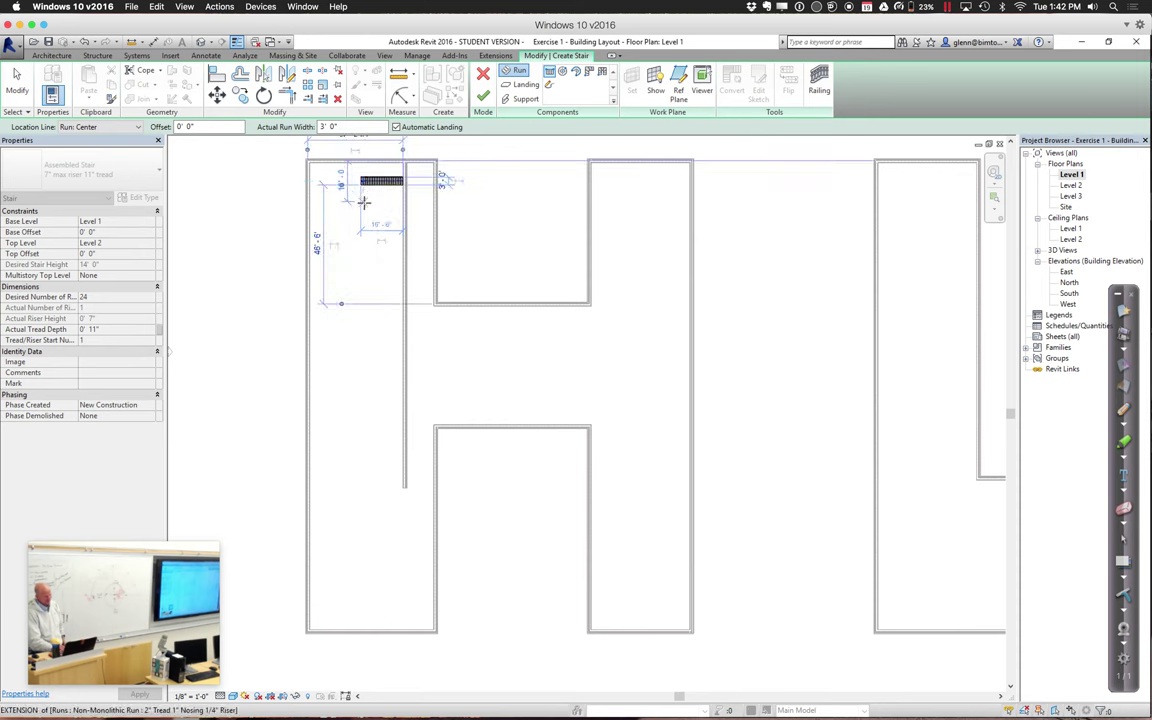
{"action": "left_click", "coordinate": [362, 203]}
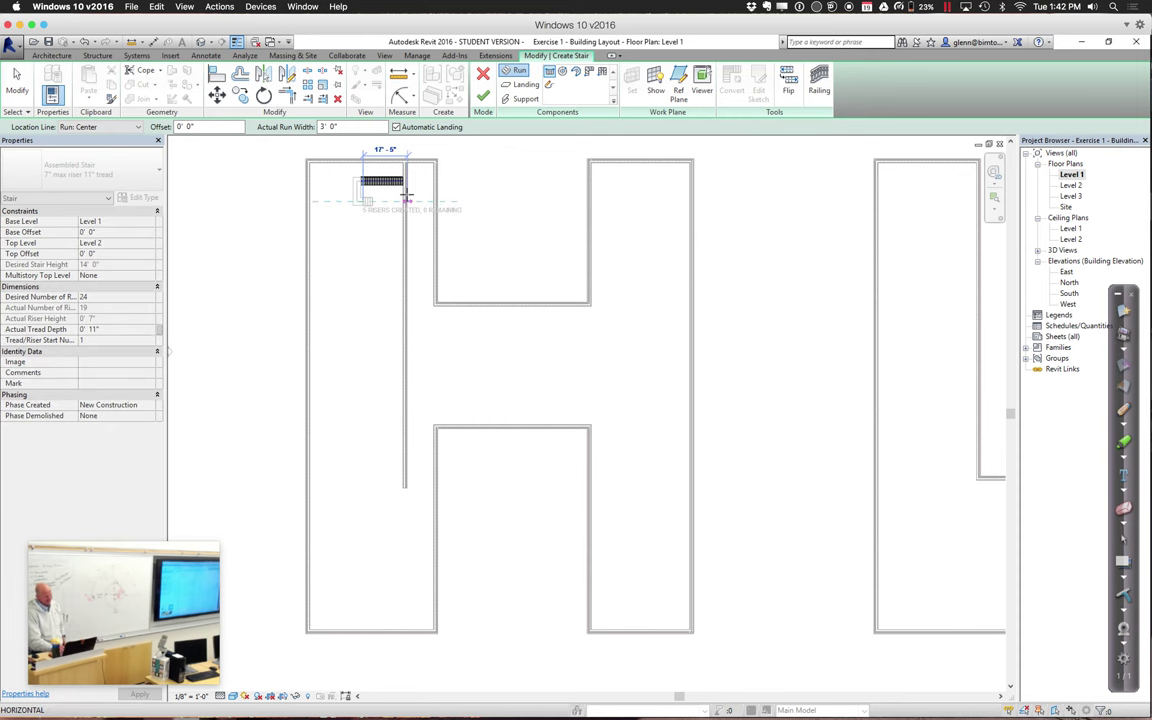
{"action": "left_click", "coordinate": [482, 96]}
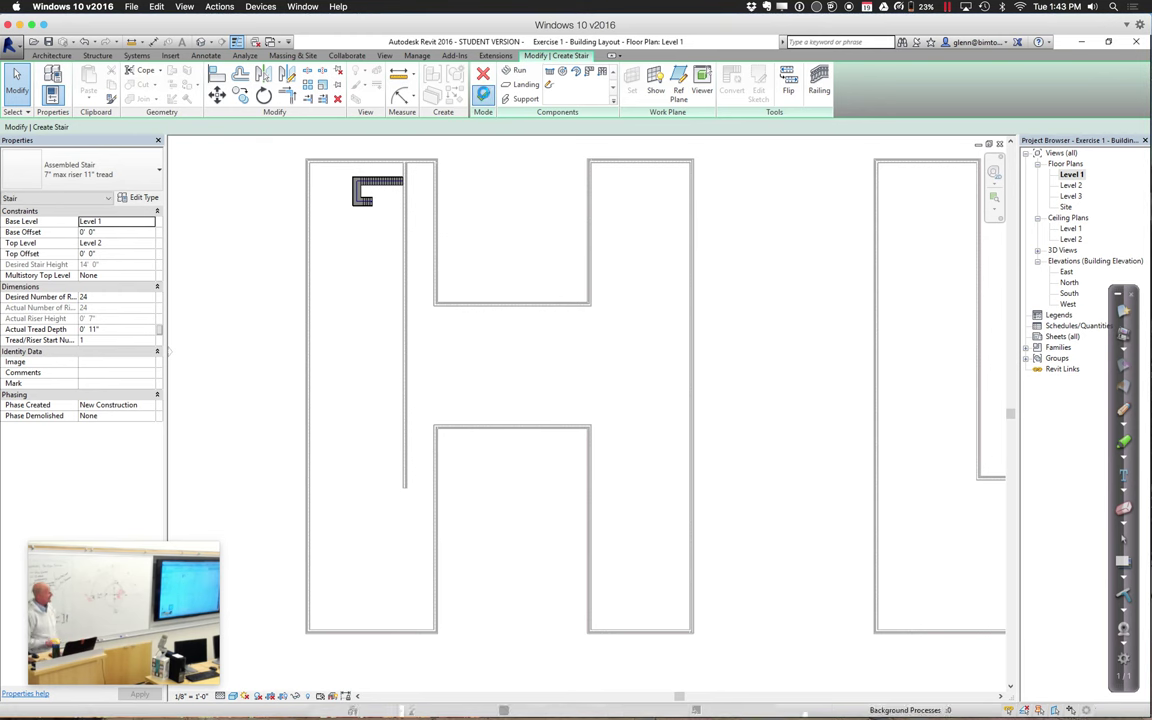
{"action": "left_click", "coordinate": [482, 96]}
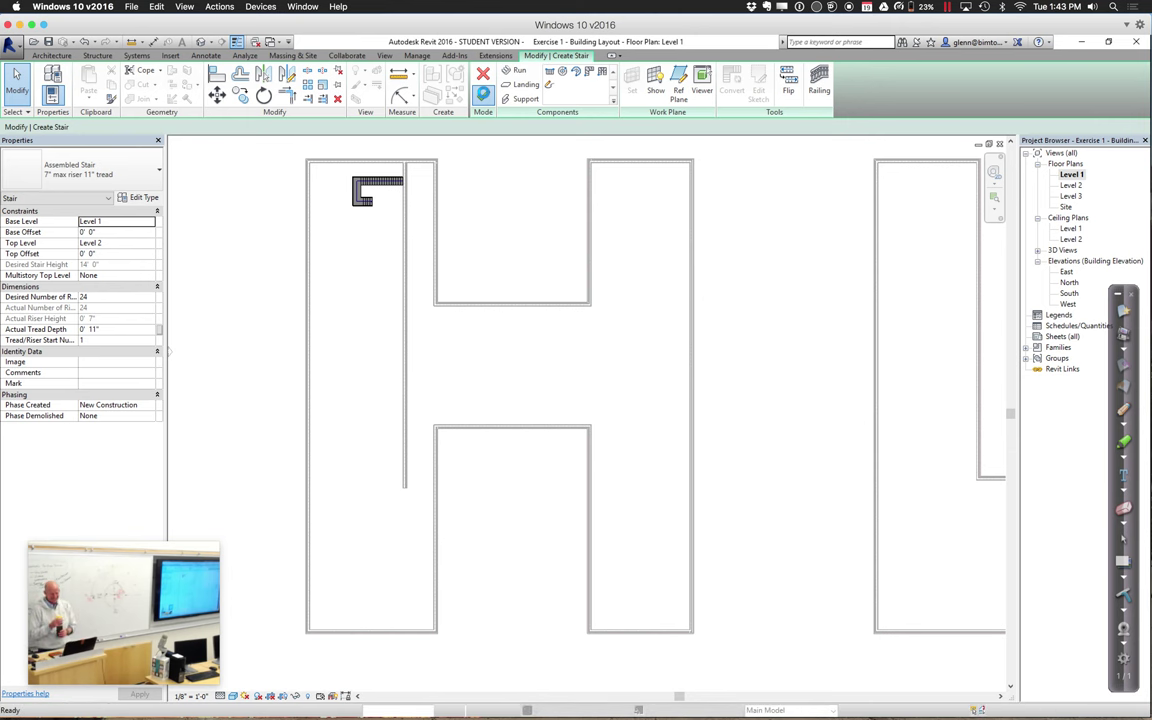
{"action": "left_click", "coordinate": [483, 93]}
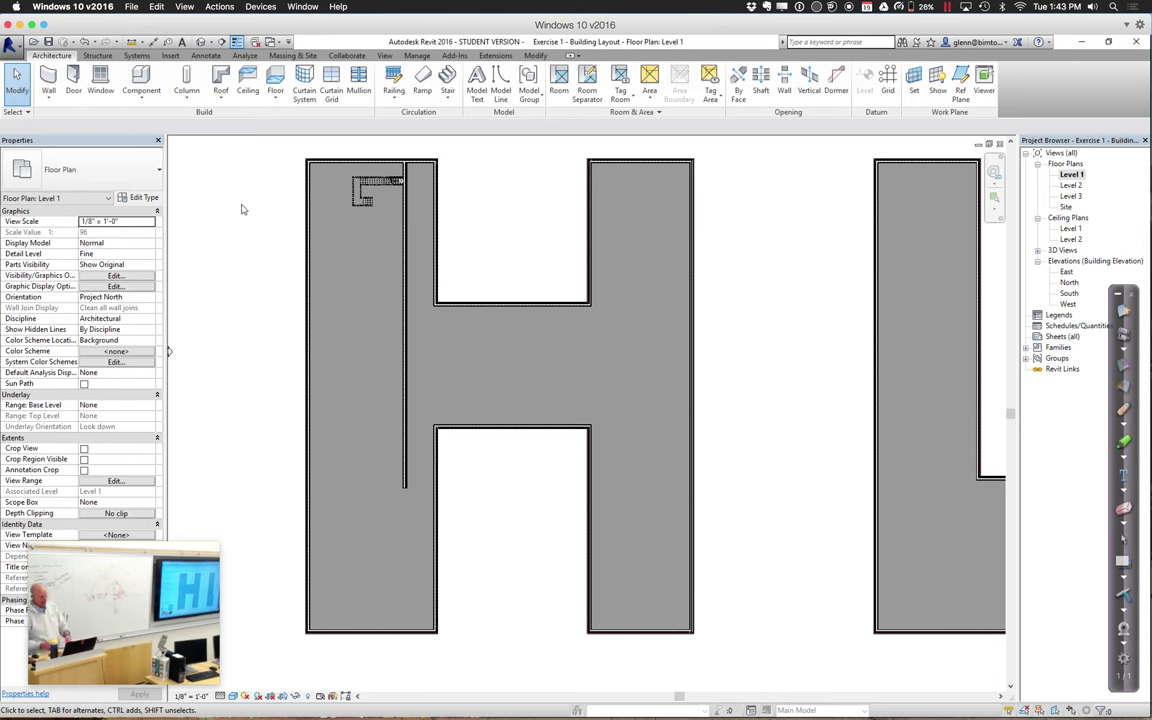
{"action": "key", "text": "o"}
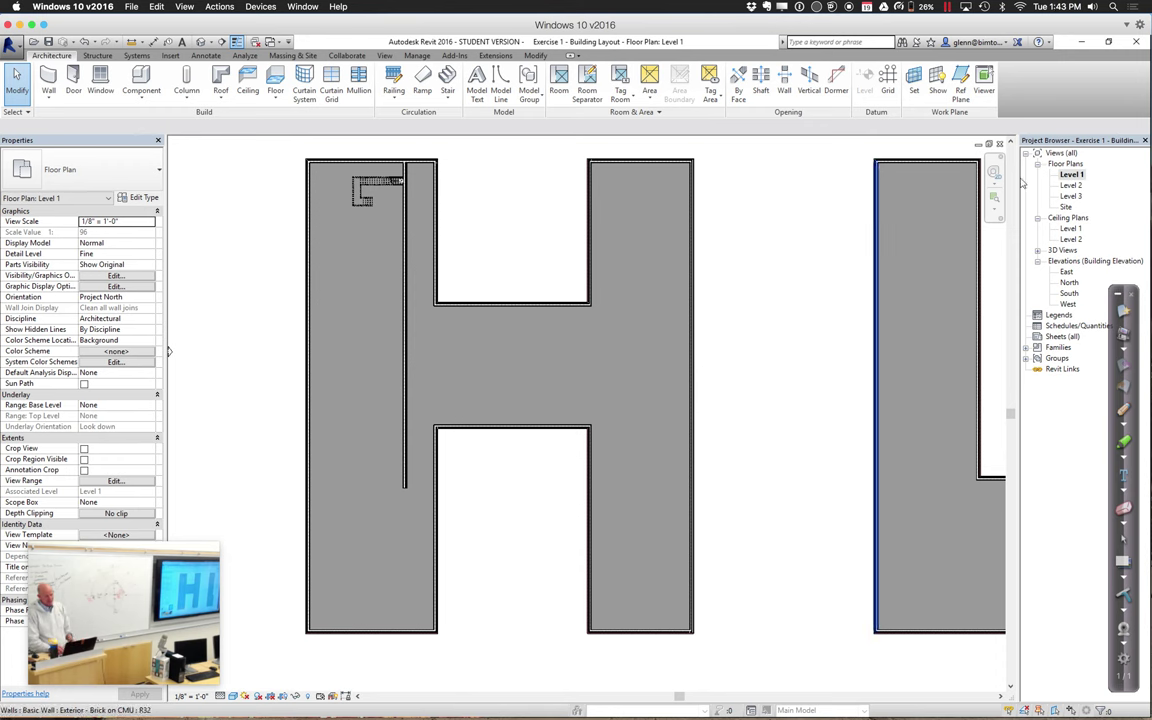
{"action": "middle_click_drag", "start_coordinate": [168, 350], "coordinate": [168, 418]}
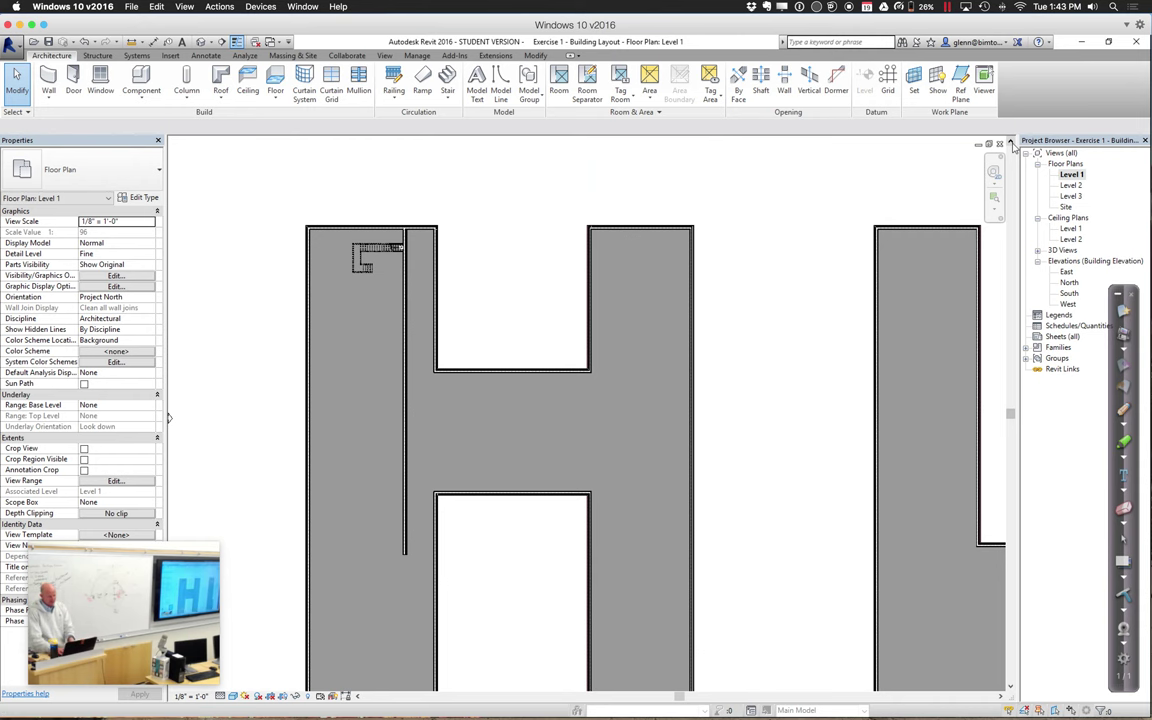
{"action": "key", "text": "z"}
{"action": "key", "text": "o"}
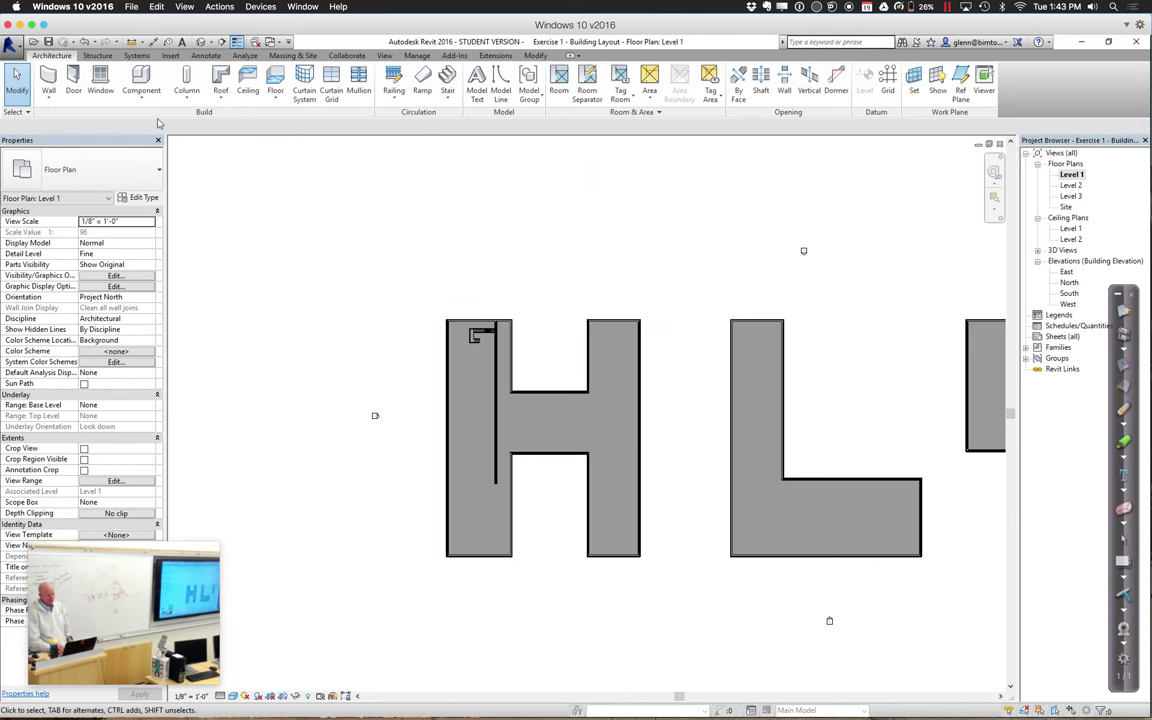
{"action": "left_click", "coordinate": [49, 103]}
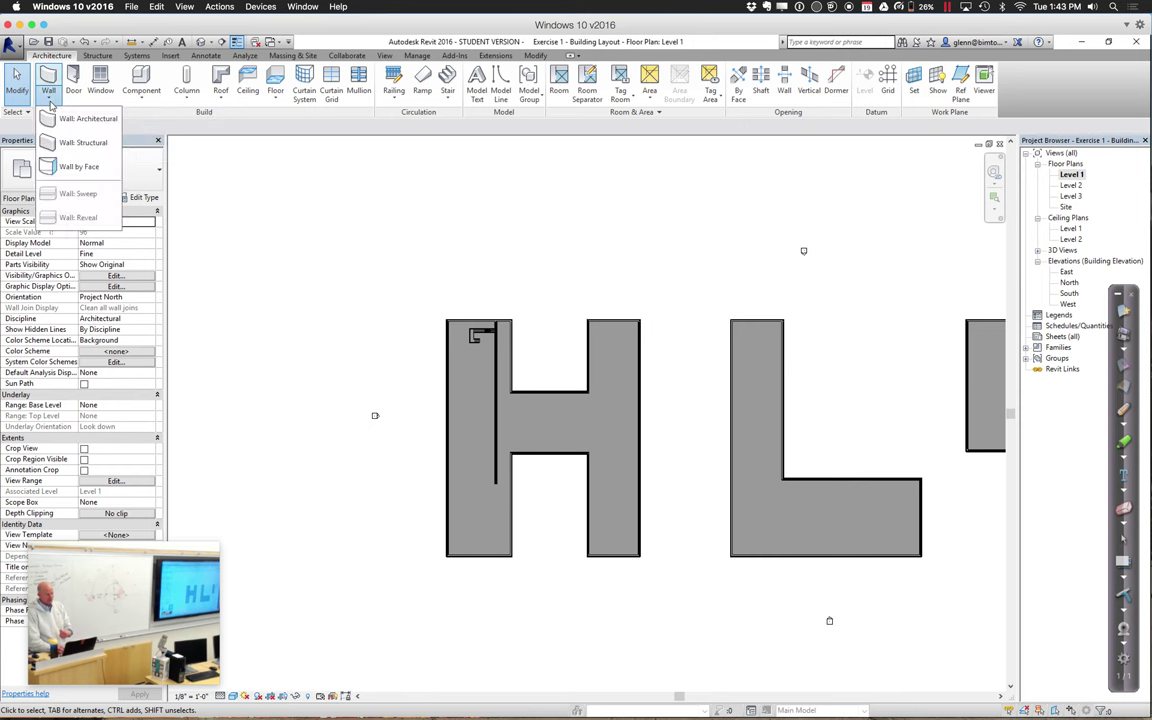
Place three Door-Double-Flush_Panel 68 x 80 in doors along the south wall of the H building's crossbar
{"action": "left_click", "coordinate": [996, 194]}
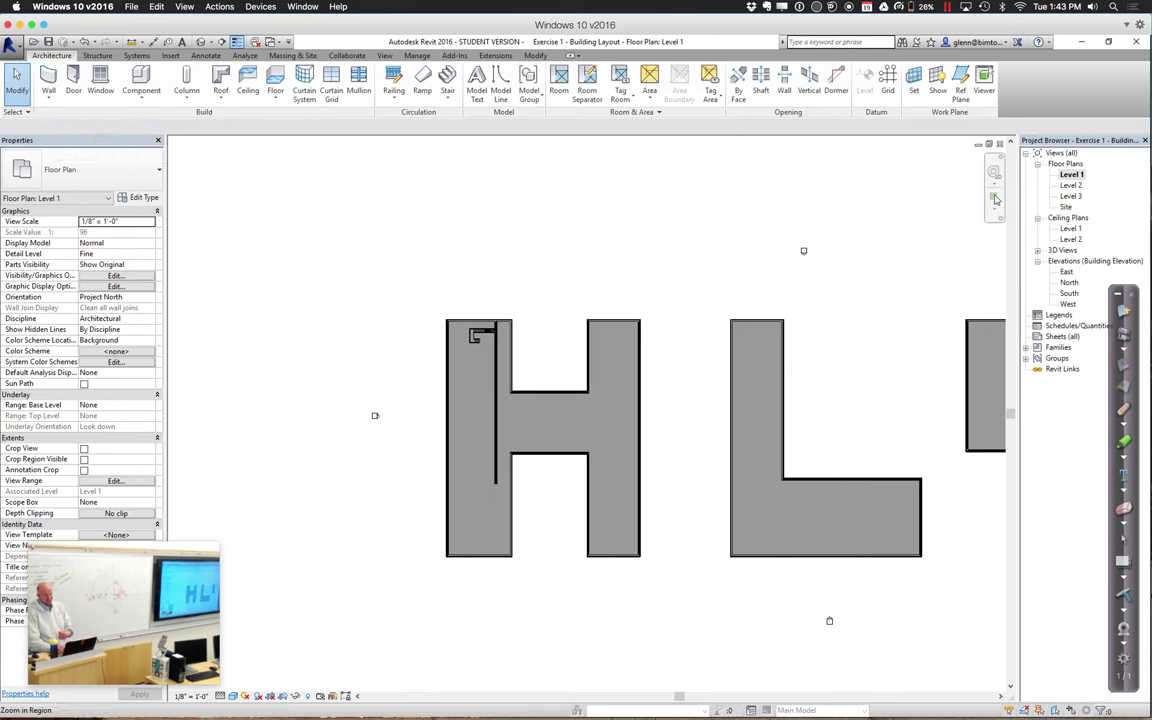
{"action": "left_click_drag", "start_coordinate": [420, 292], "coordinate": [681, 602]}
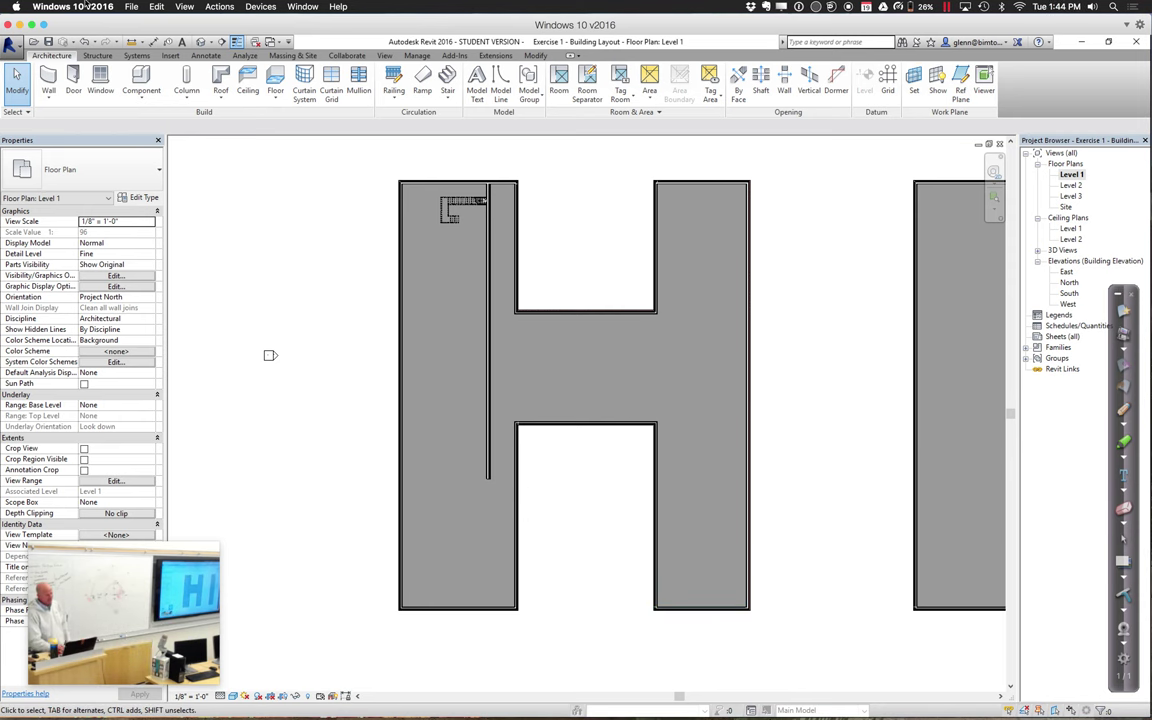
{"action": "left_click", "coordinate": [73, 88]}
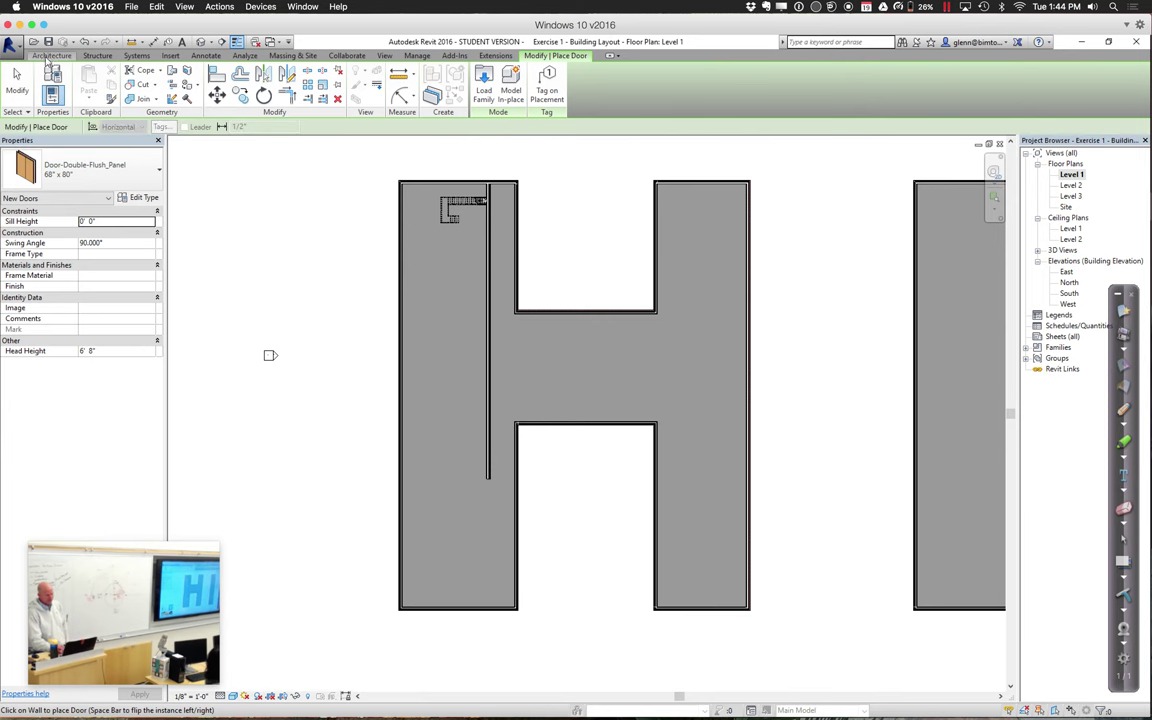
{"action": "left_click", "coordinate": [45, 55]}
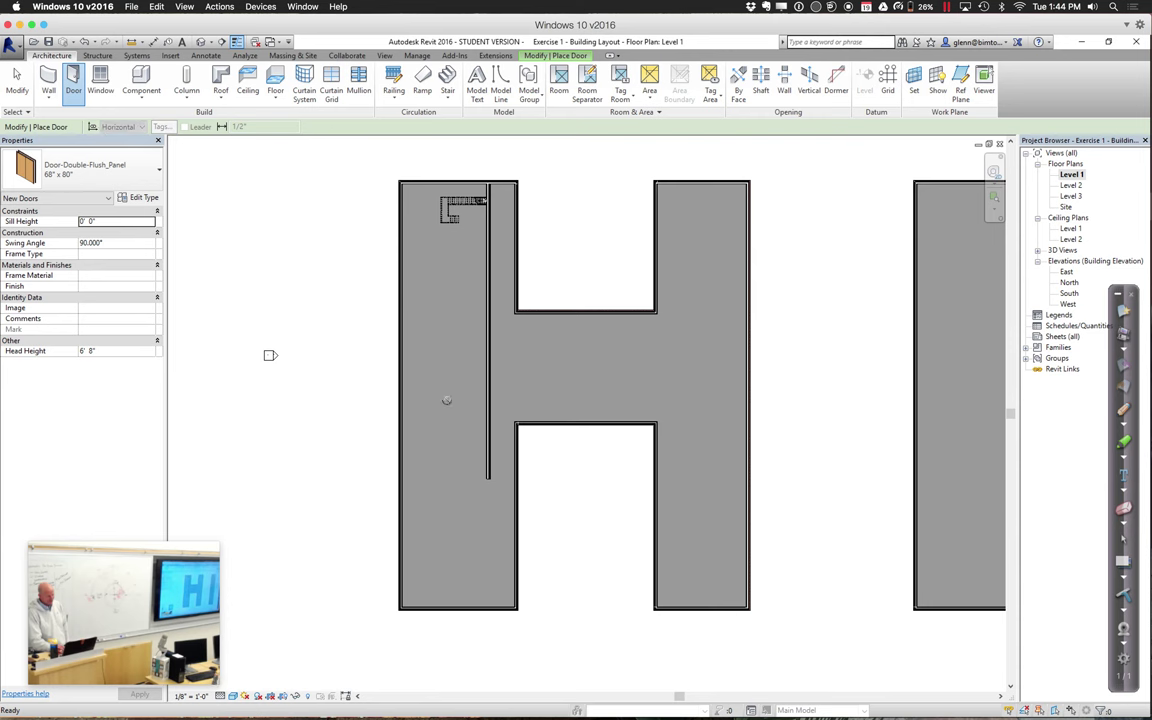
{"action": "left_click", "coordinate": [544, 420]}
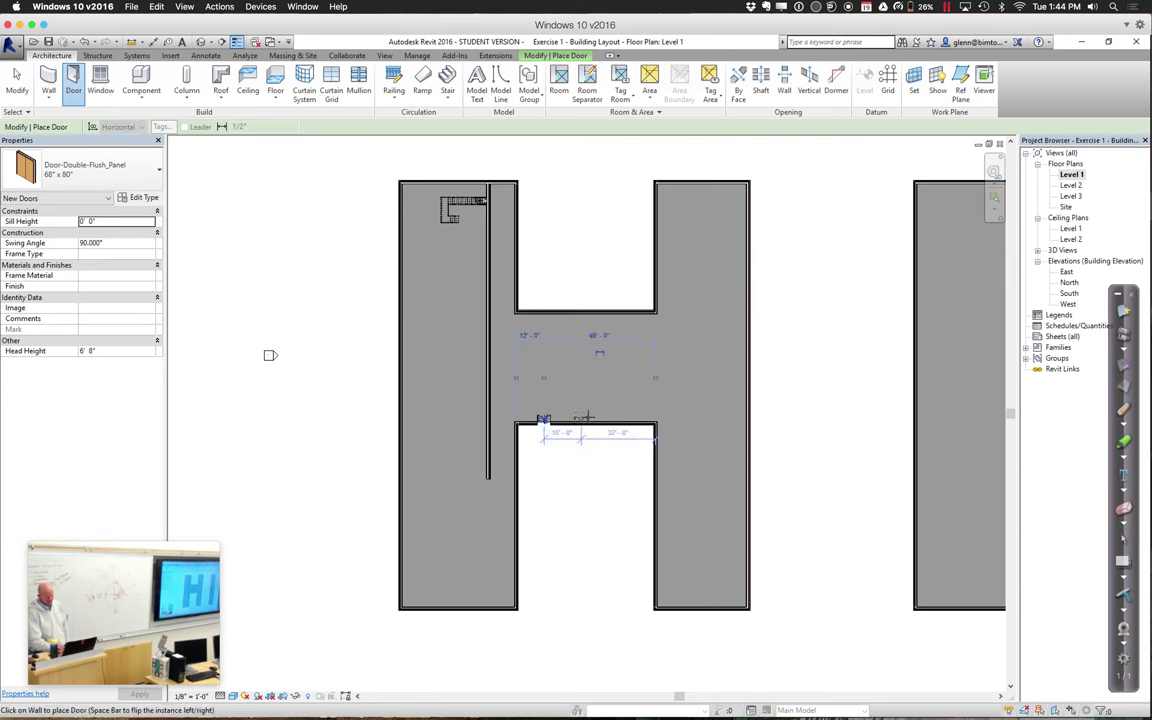
{"action": "left_click", "coordinate": [590, 420]}
{"action": "left_click", "coordinate": [636, 419]}
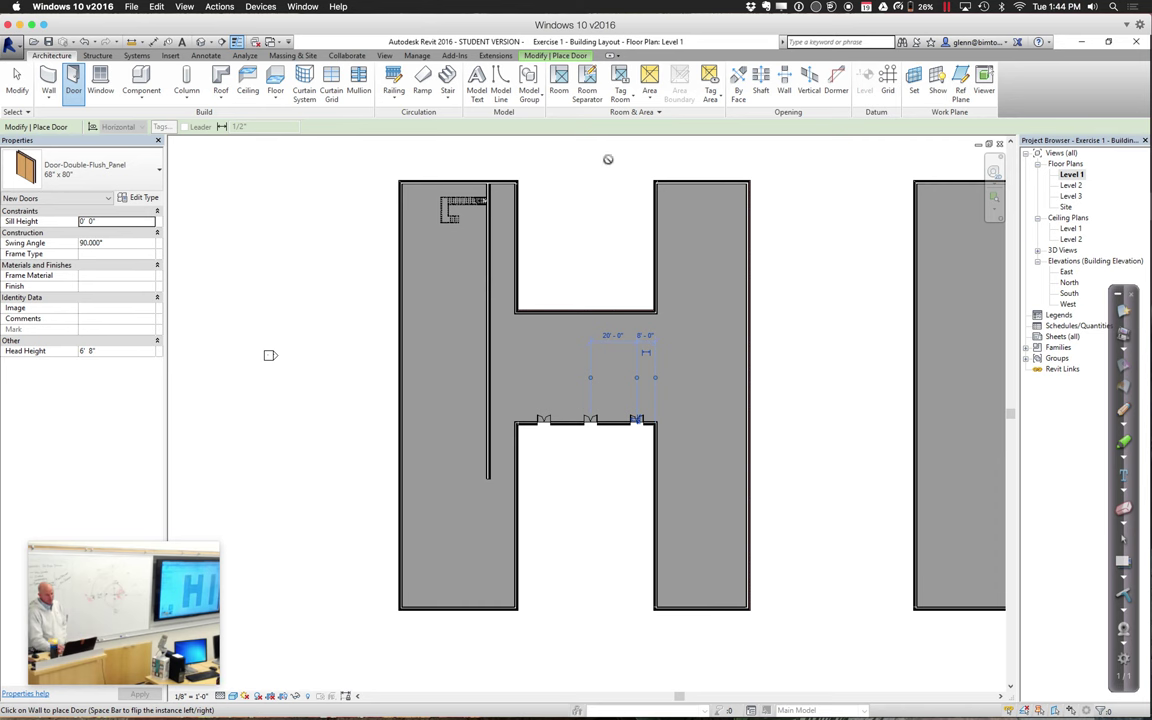
Place 68 x 80 in double flush doors on the H building's two north leg ends and on the west leg's west wall near its south end
{"action": "left_click", "coordinate": [701, 180]}
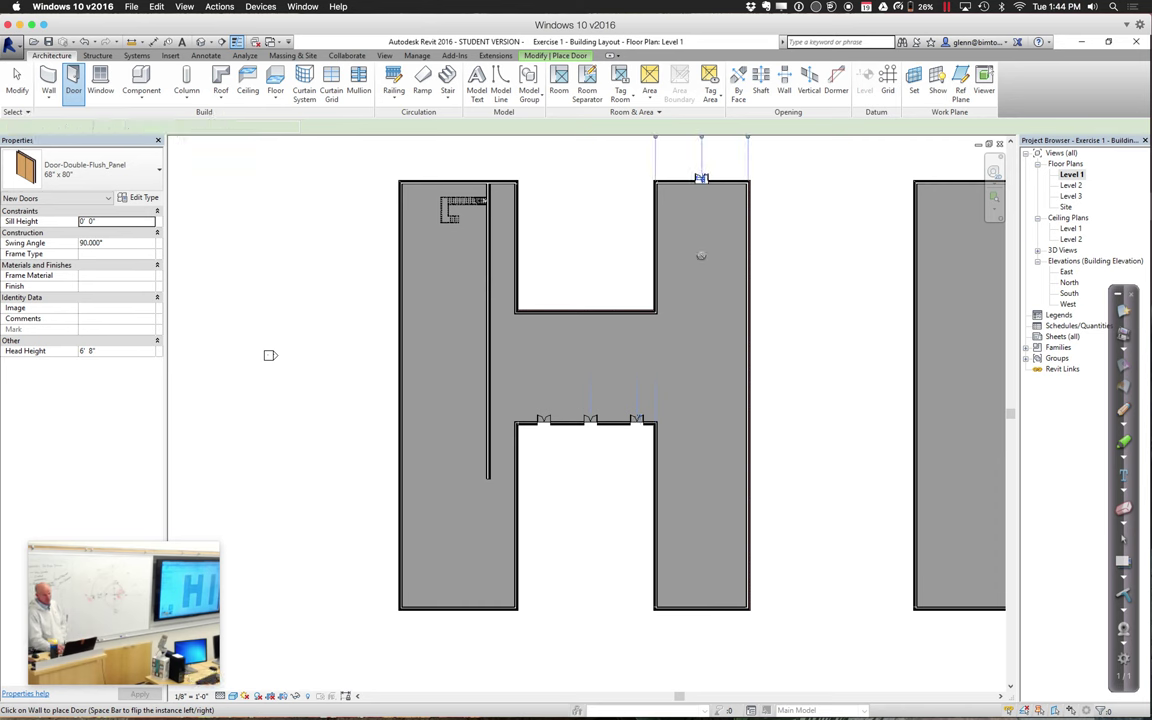
{"action": "left_click", "coordinate": [451, 182]}
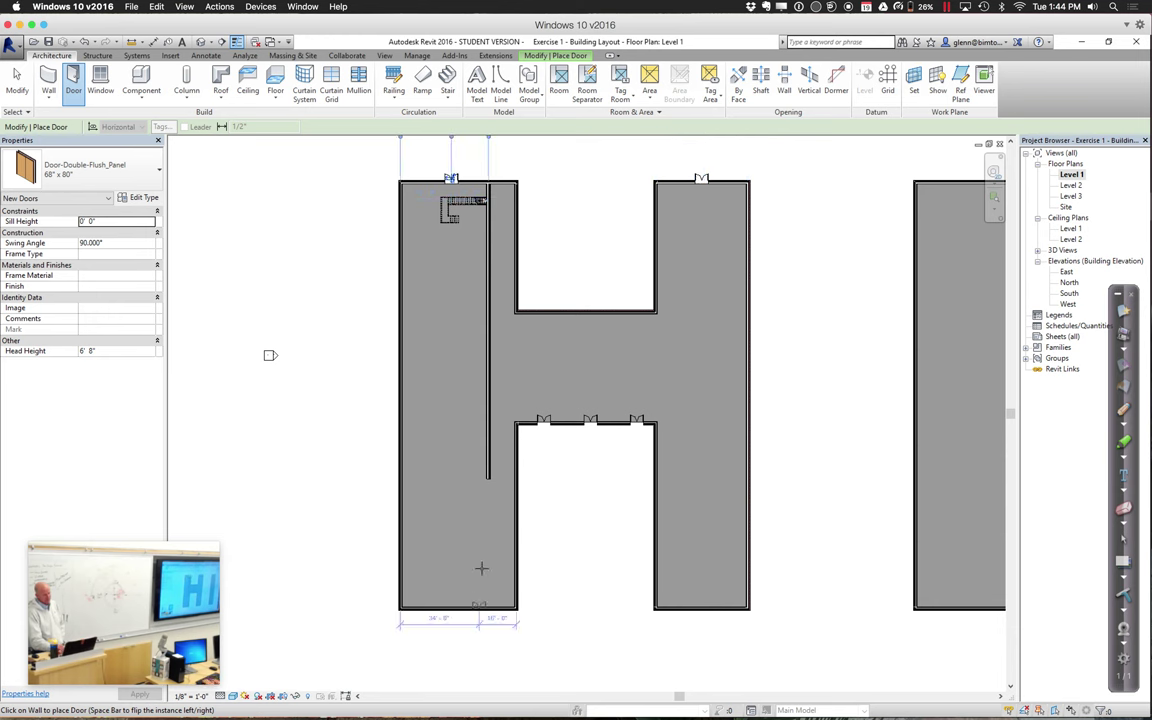
{"action": "left_click", "coordinate": [396, 591]}
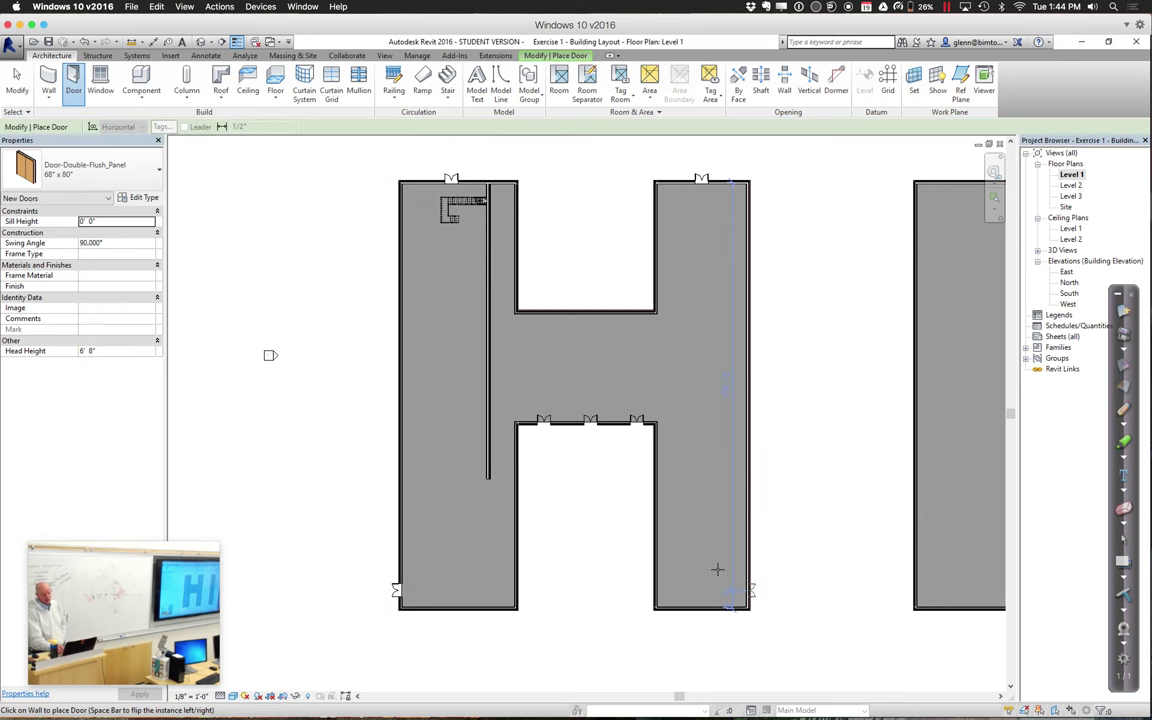
{"action": "left_click", "coordinate": [17, 82]}
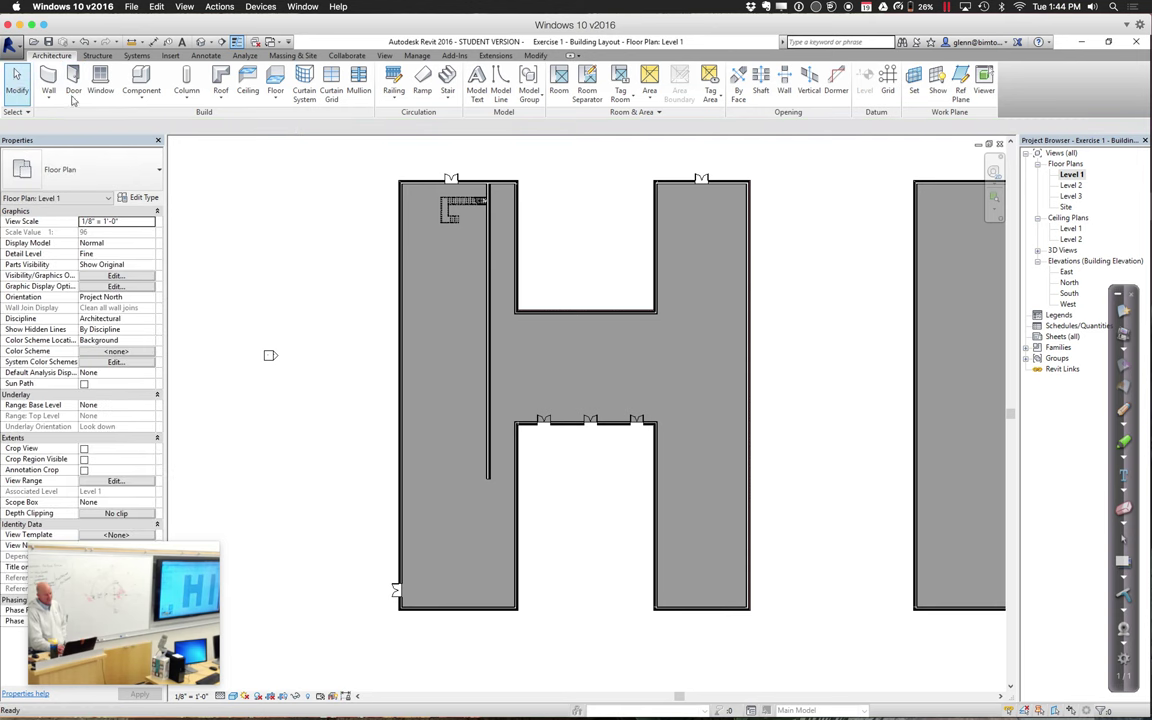
Move the double door on the west leg's north wall east of the interior wall so that it opens onto the corridor
{"action": "left_click", "coordinate": [452, 181]}
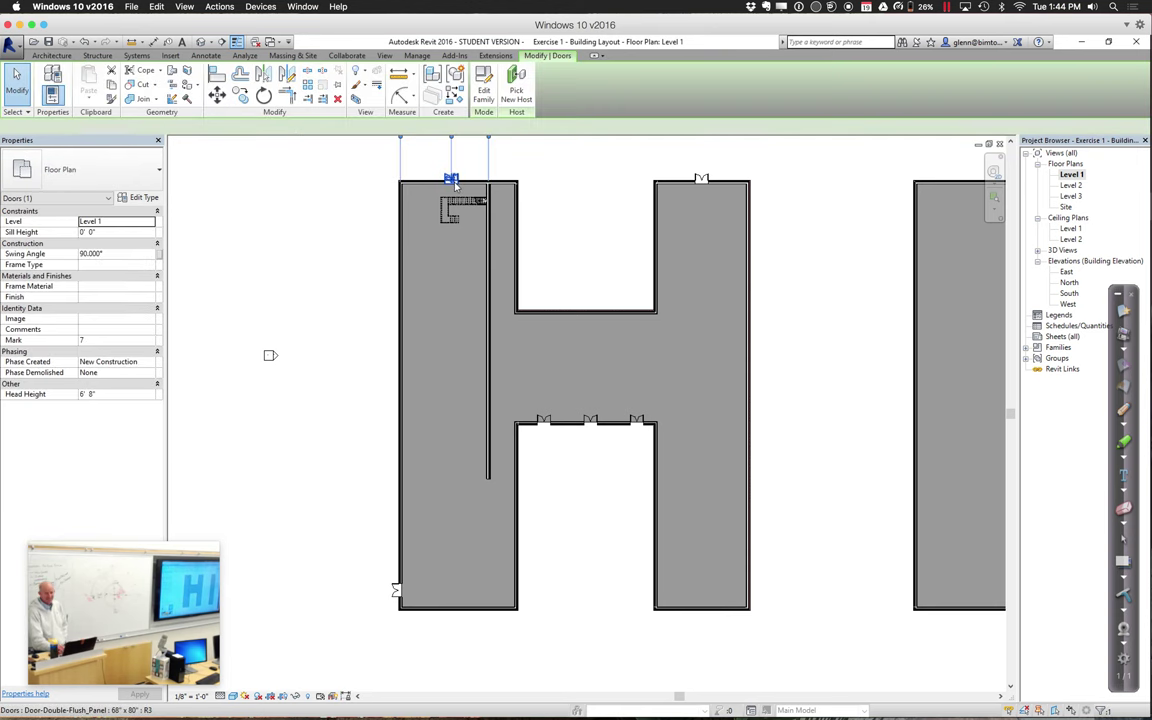
{"action": "left_click_drag", "start_coordinate": [452, 181], "coordinate": [507, 183]}
{"action": "left_click", "coordinate": [555, 181]}
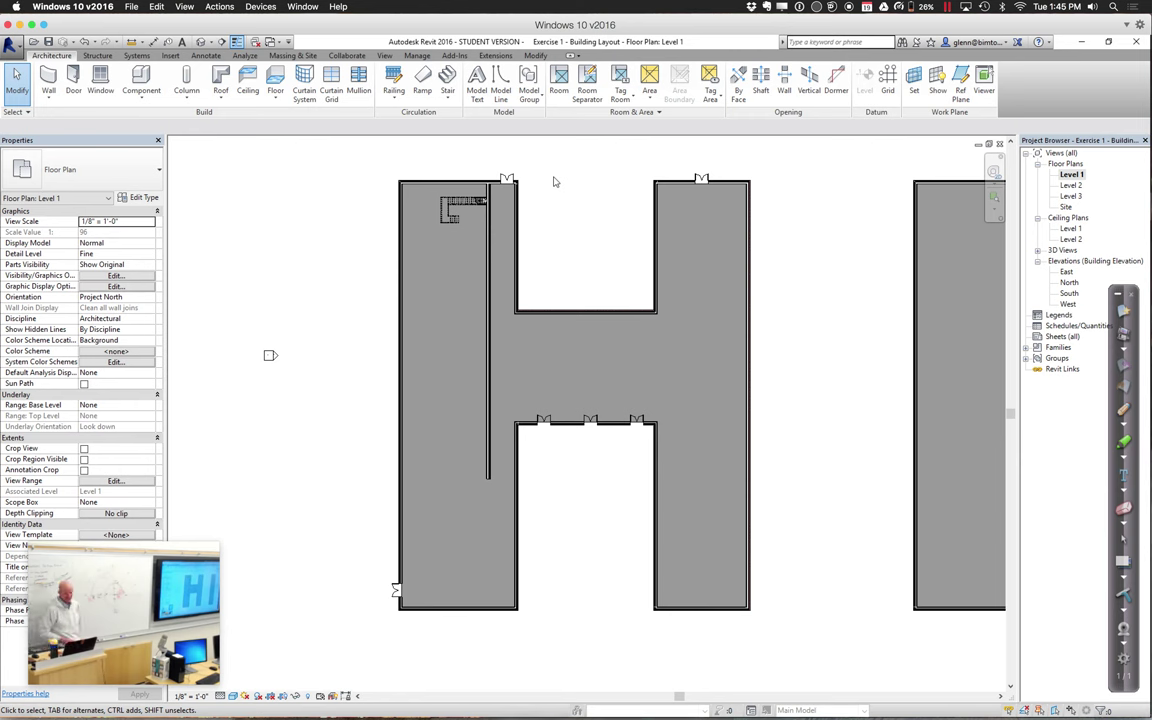
Switch to the Mindomo mind map and expand the building layout circulation and egress systems topic
{"action": "key", "text": "ctrl+Left"}
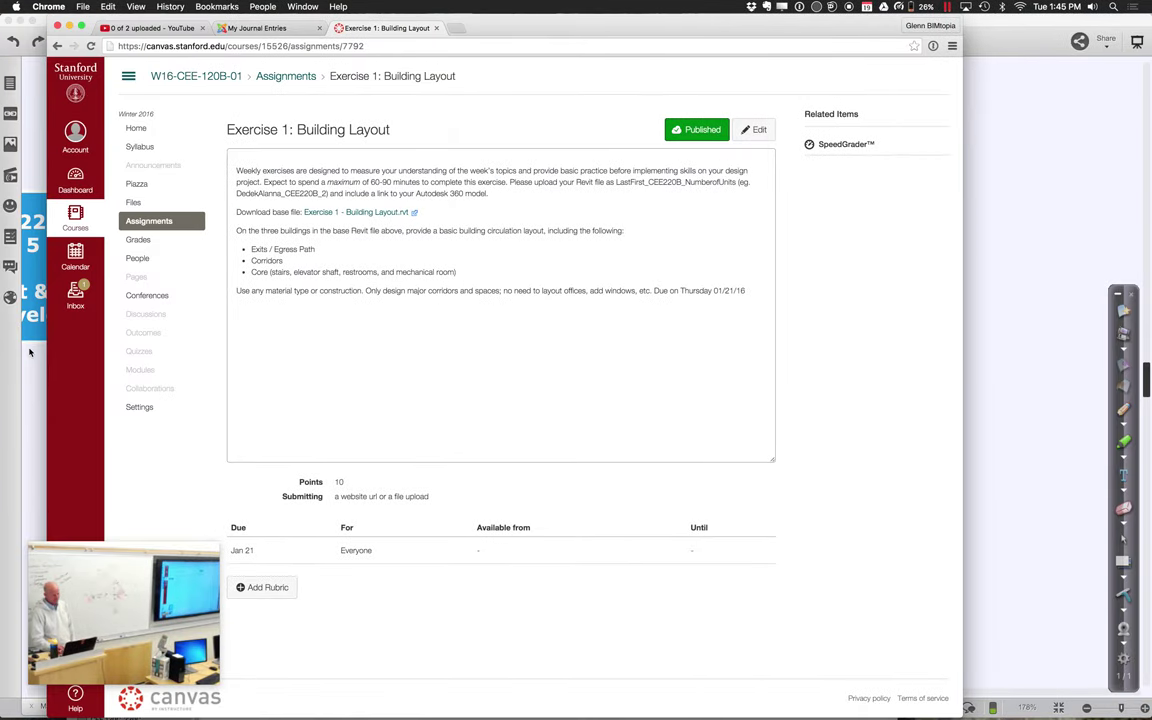
{"action": "left_click", "coordinate": [31, 360]}
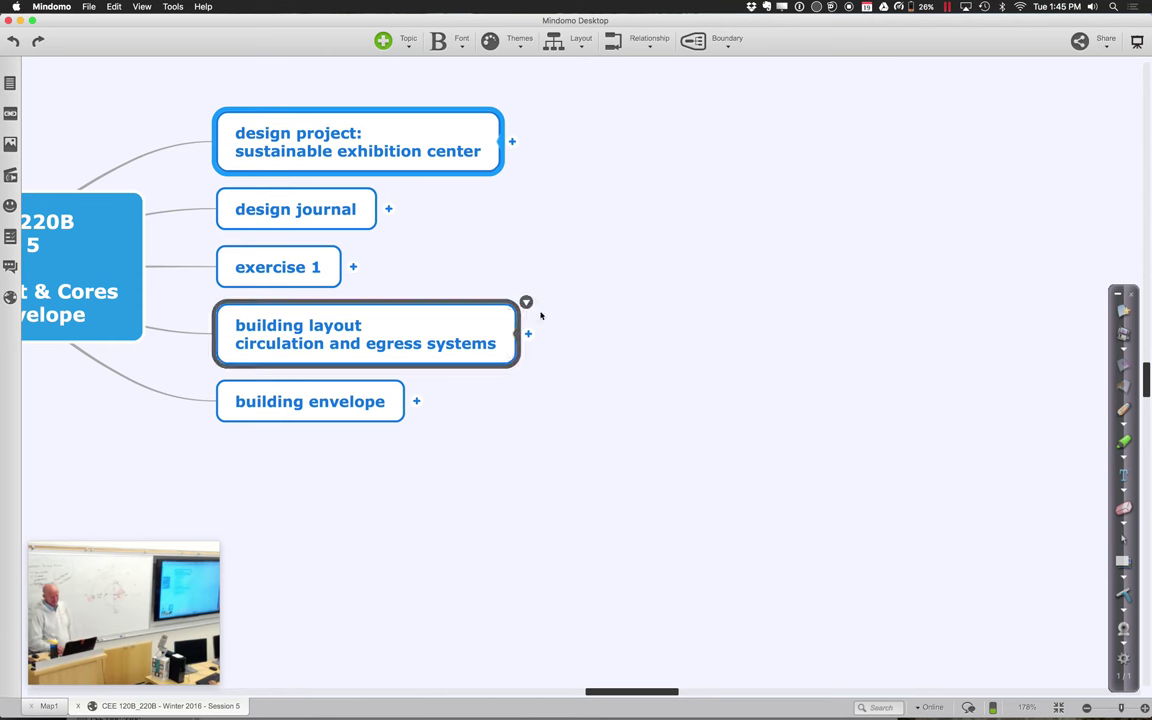
{"action": "left_click", "coordinate": [527, 336]}
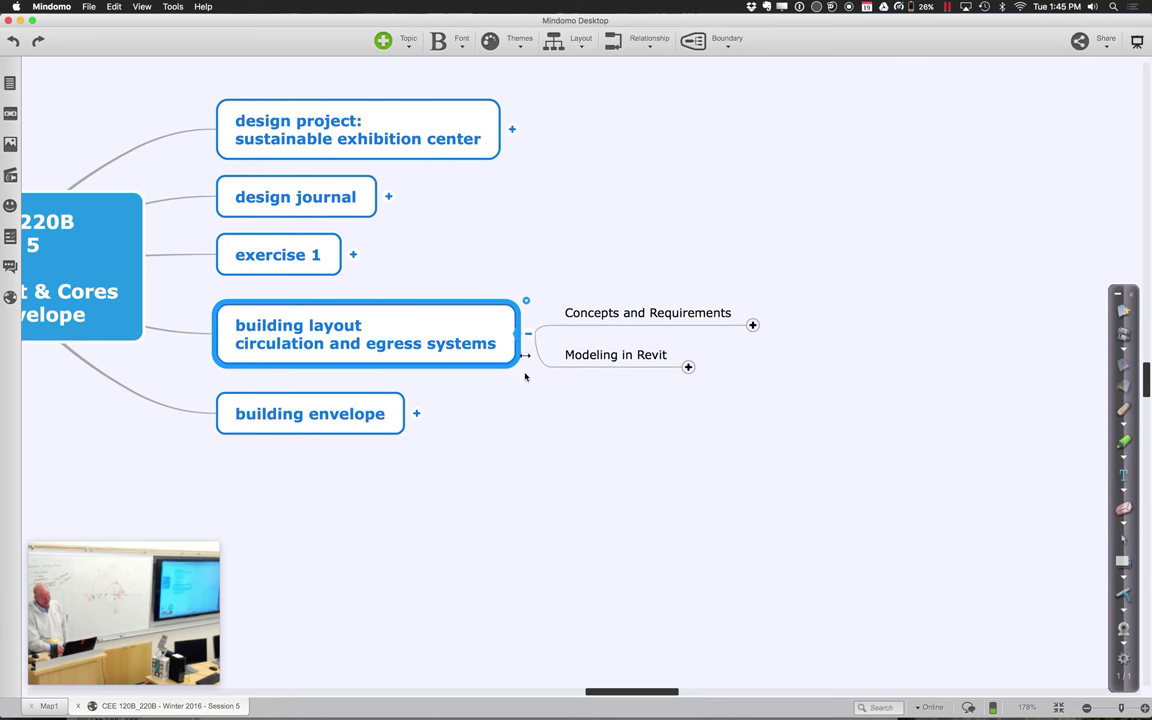
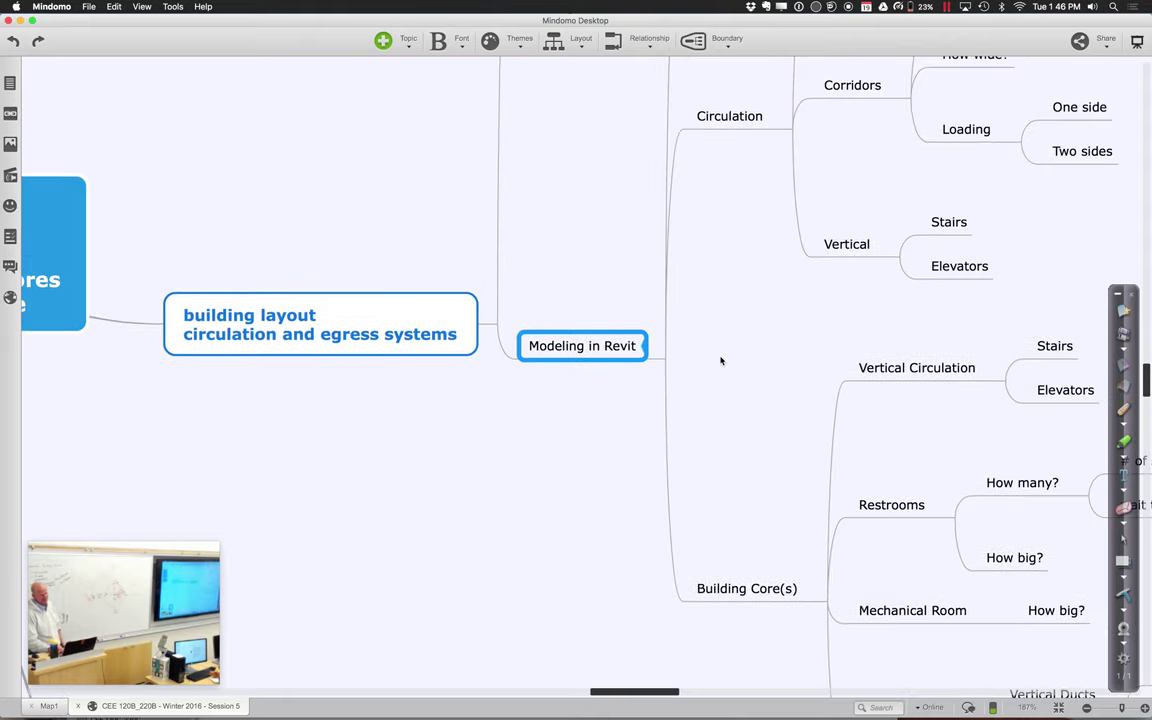
Review the Circulation topics under Modeling in Revit, collapse Circulation and show the Building Core(s) branch
{"action": "scroll", "coordinate": [721, 362], "scroll_direction": "down", "scroll_amount": 1}
{"action": "scroll", "coordinate": [720, 360], "scroll_direction": "right", "scroll_amount": 5}
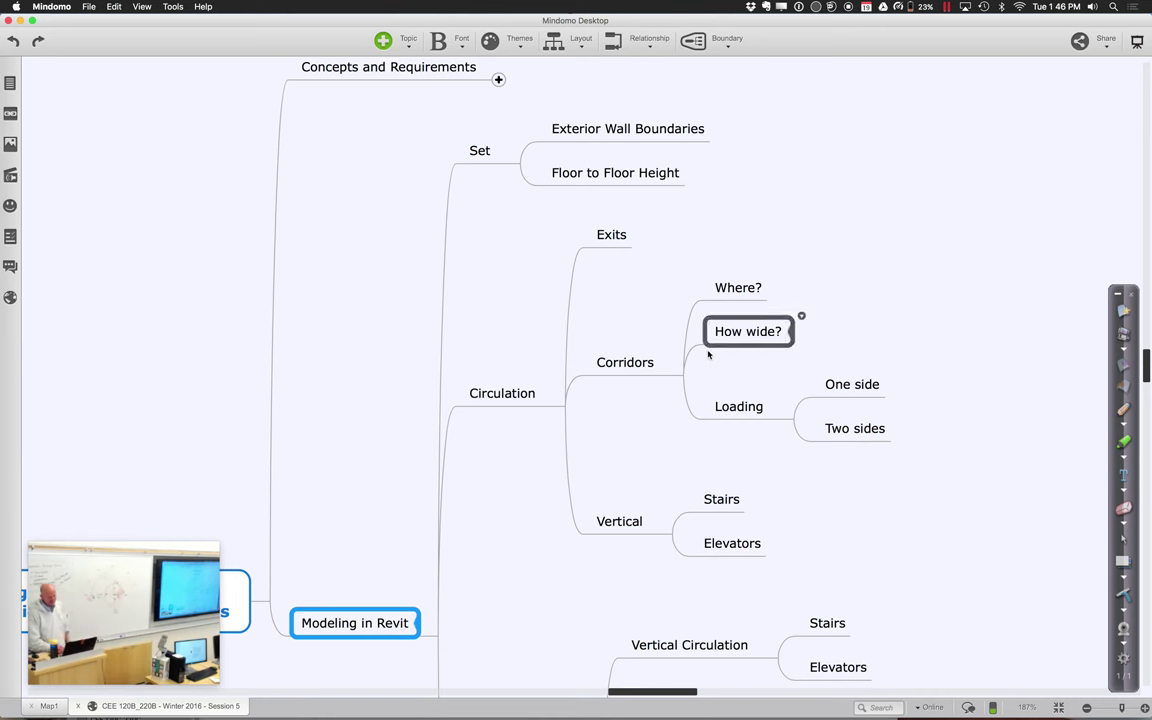
{"action": "left_click", "coordinate": [563, 408]}
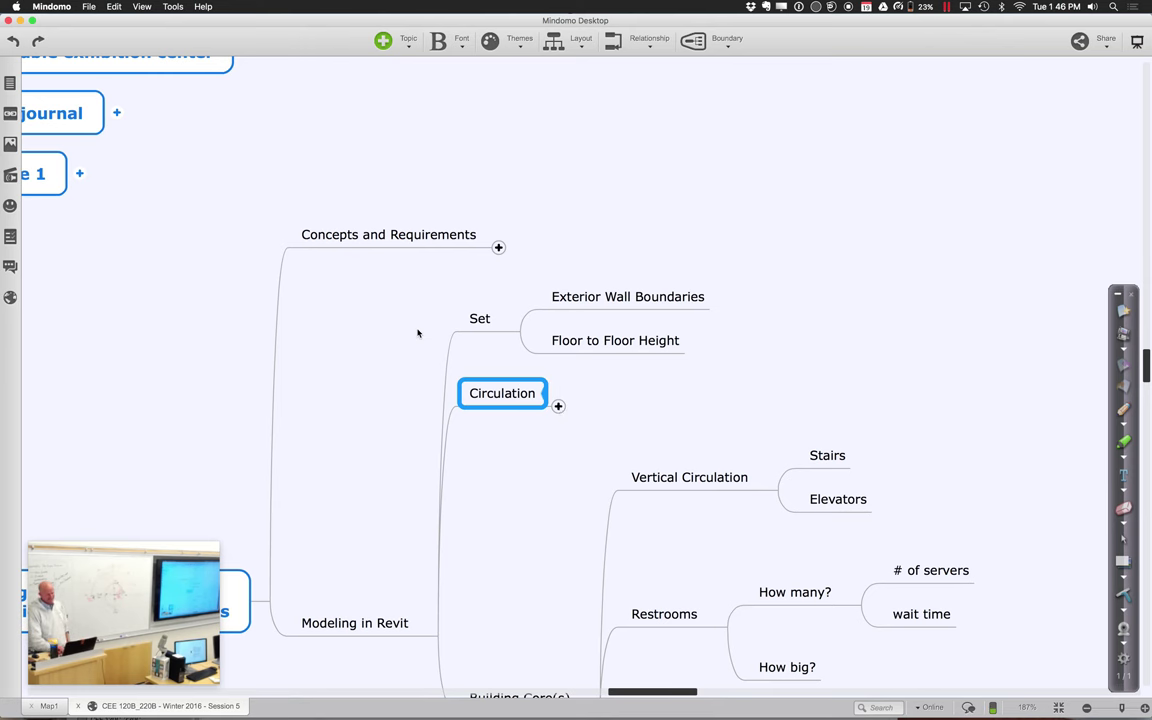
{"action": "scroll", "coordinate": [418, 333], "scroll_direction": "down", "scroll_amount": 3}
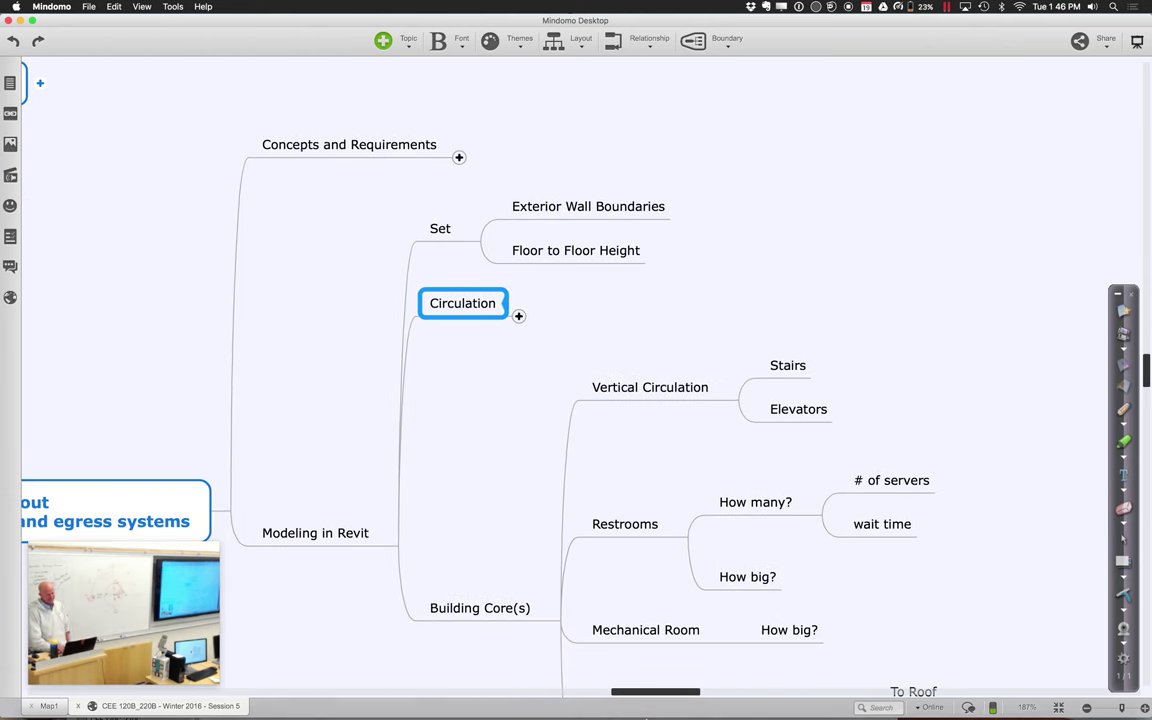
Return to Revit in the Windows 10 virtual machine and look over the H-shaped and L-shaped buildings in the Level 1 plan
{"action": "mouse_move", "coordinate": [771, 674]}
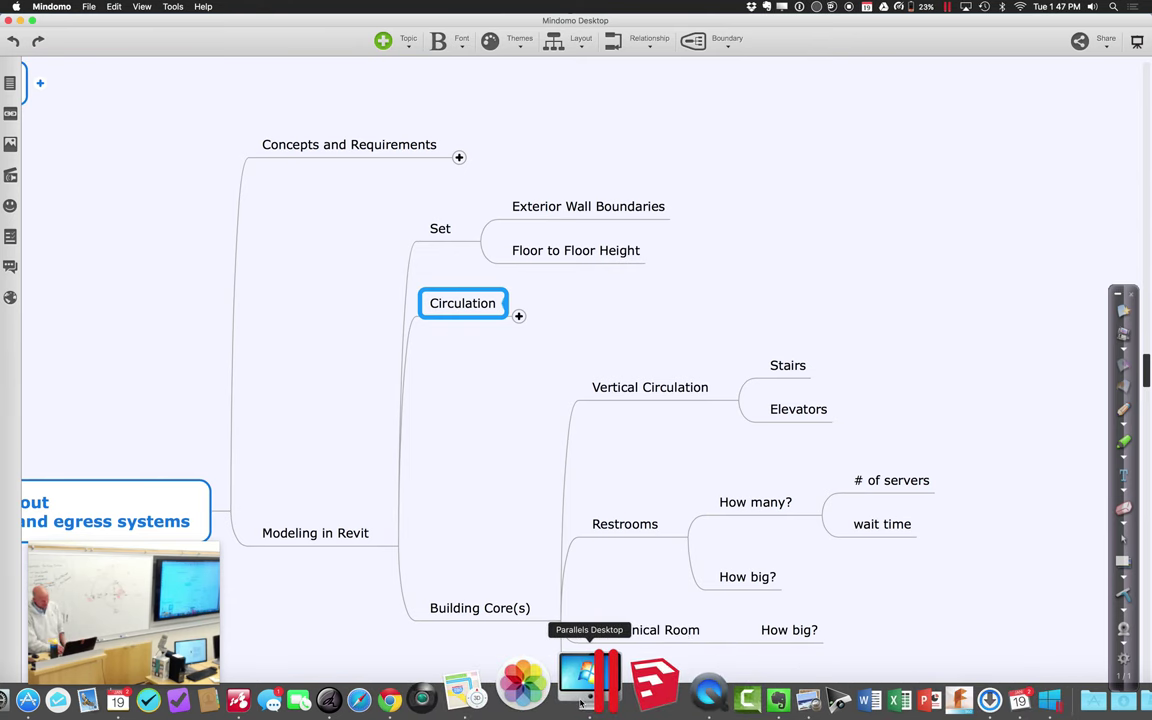
{"action": "left_click", "coordinate": [581, 703]}
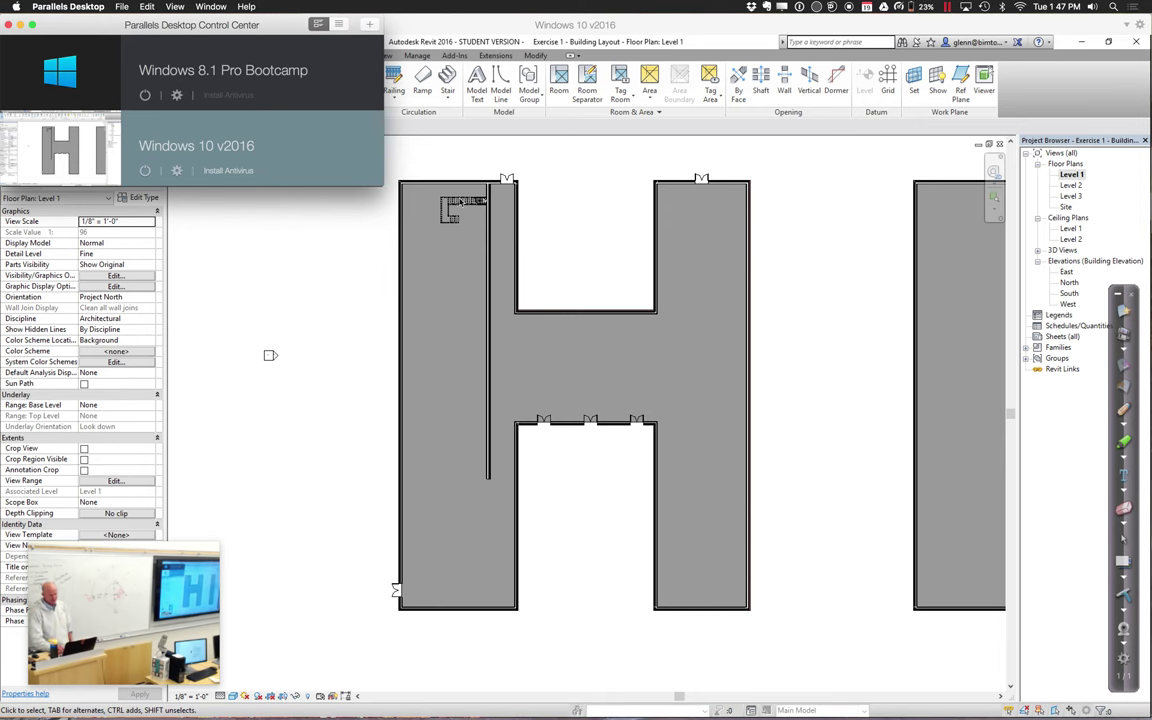
{"action": "left_click", "coordinate": [525, 181]}
{"action": "scroll", "coordinate": [527, 182], "scroll_direction": "right", "scroll_amount": 10}
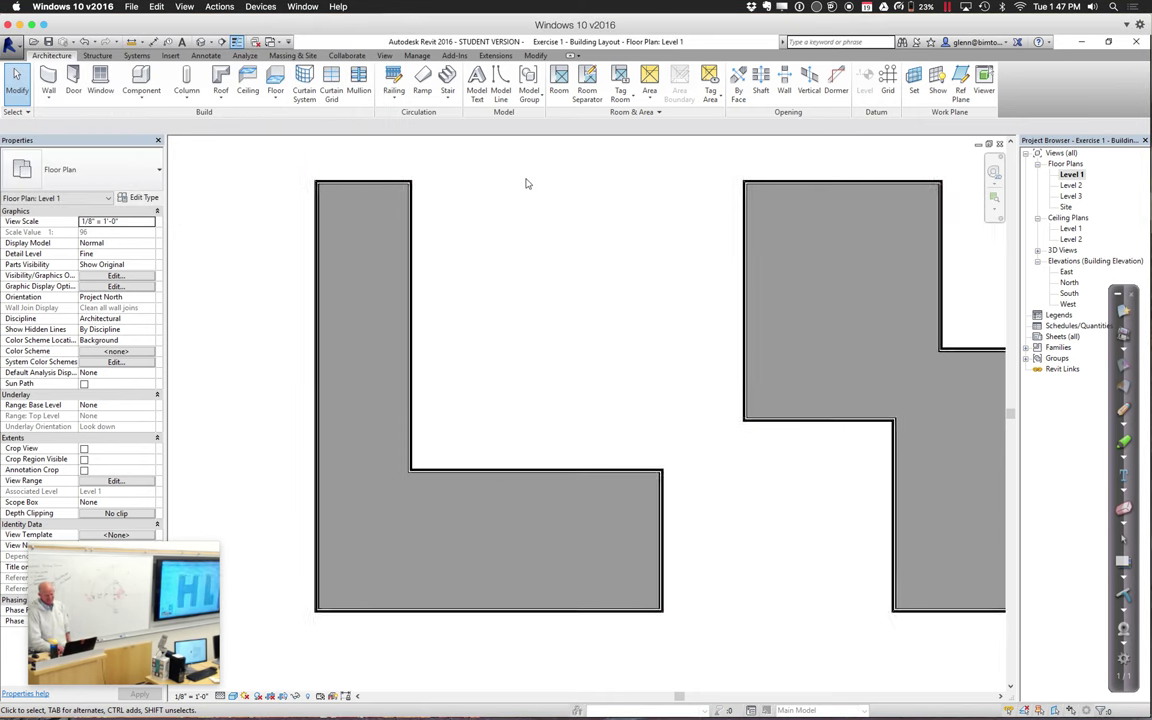
{"action": "scroll", "coordinate": [527, 182], "scroll_direction": "left", "scroll_amount": 3}
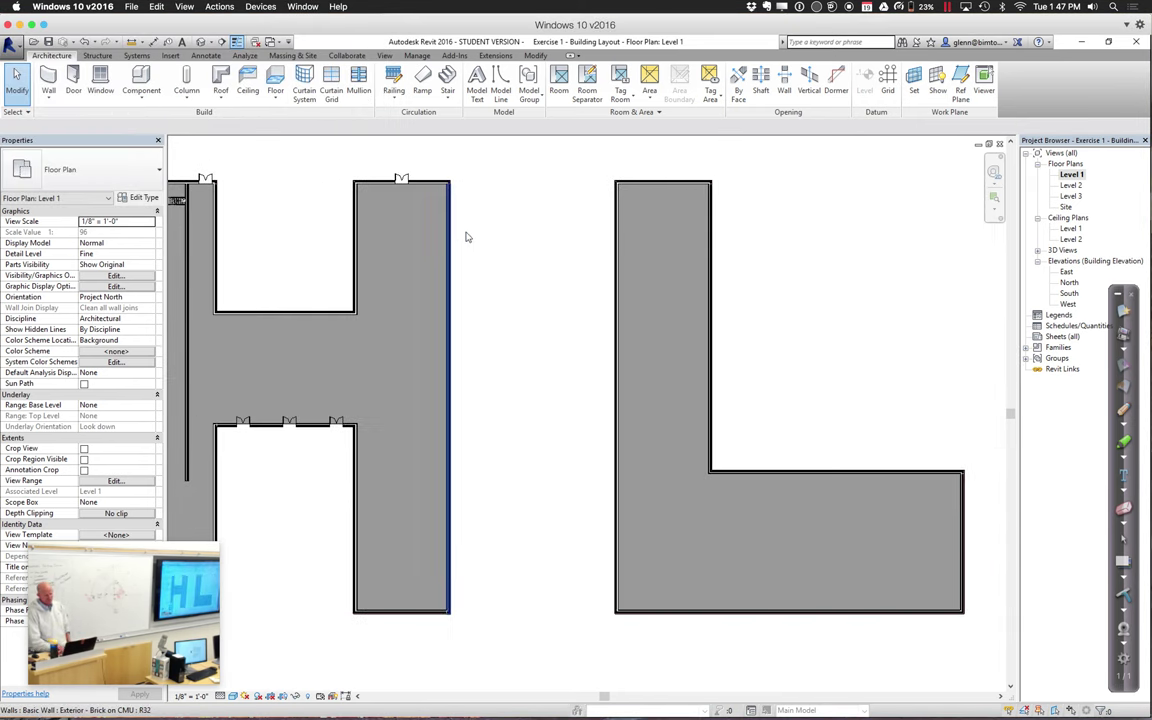
{"action": "scroll", "coordinate": [465, 235], "scroll_direction": "left", "scroll_amount": 3}
{"action": "scroll", "coordinate": [465, 236], "scroll_direction": "left", "scroll_amount": 12}
{"action": "scroll", "coordinate": [465, 237], "scroll_direction": "right", "scroll_amount": 6}
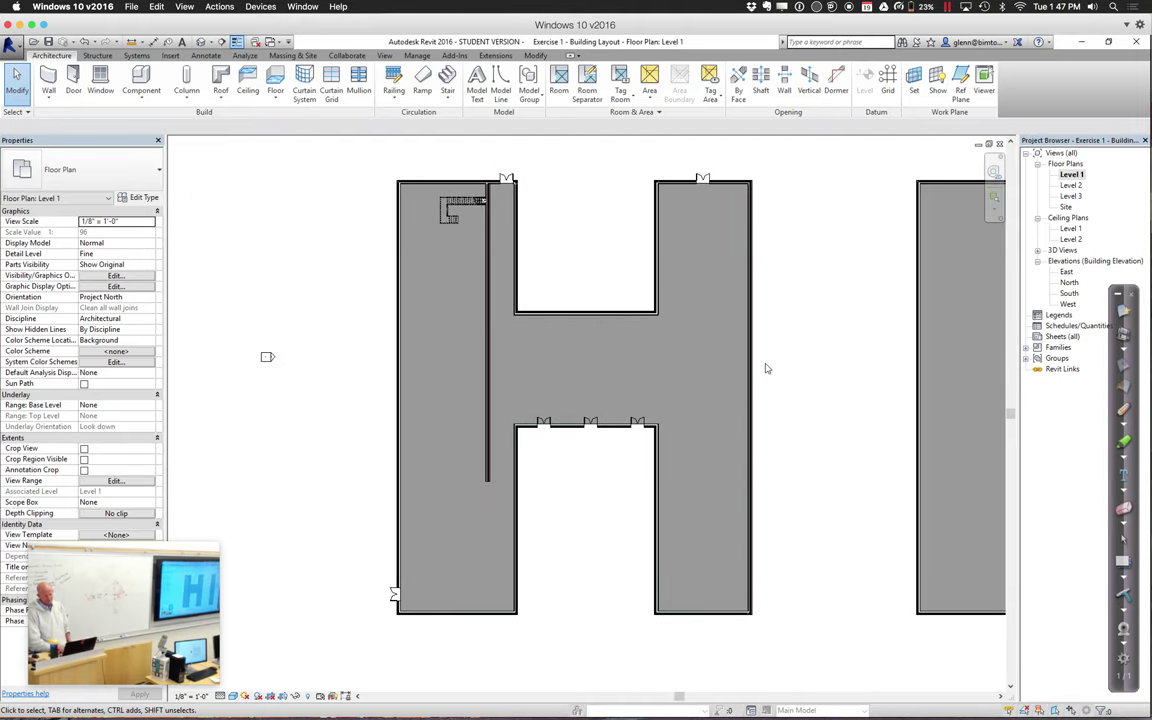
{"action": "scroll", "coordinate": [766, 369], "scroll_direction": "right", "scroll_amount": 20}
{"action": "scroll", "coordinate": [766, 369], "scroll_direction": "left", "scroll_amount": 6}
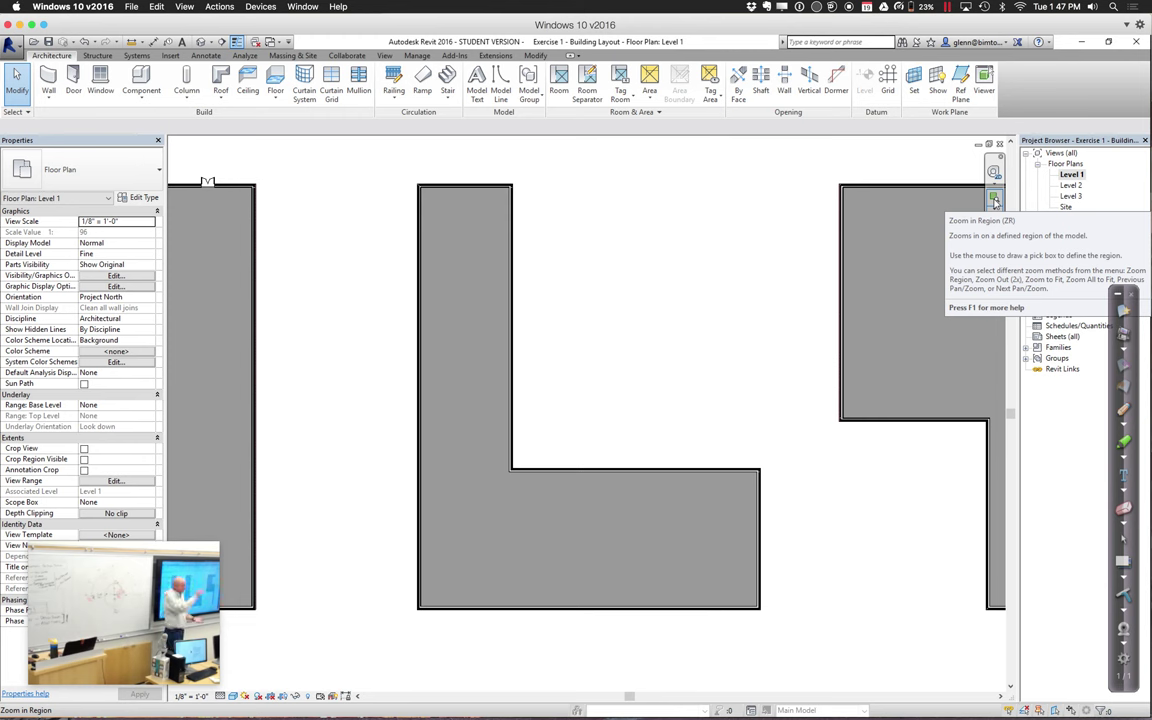
Open the South elevation and examine the level heights at the east end of the H building
{"action": "left_click", "coordinate": [995, 203]}
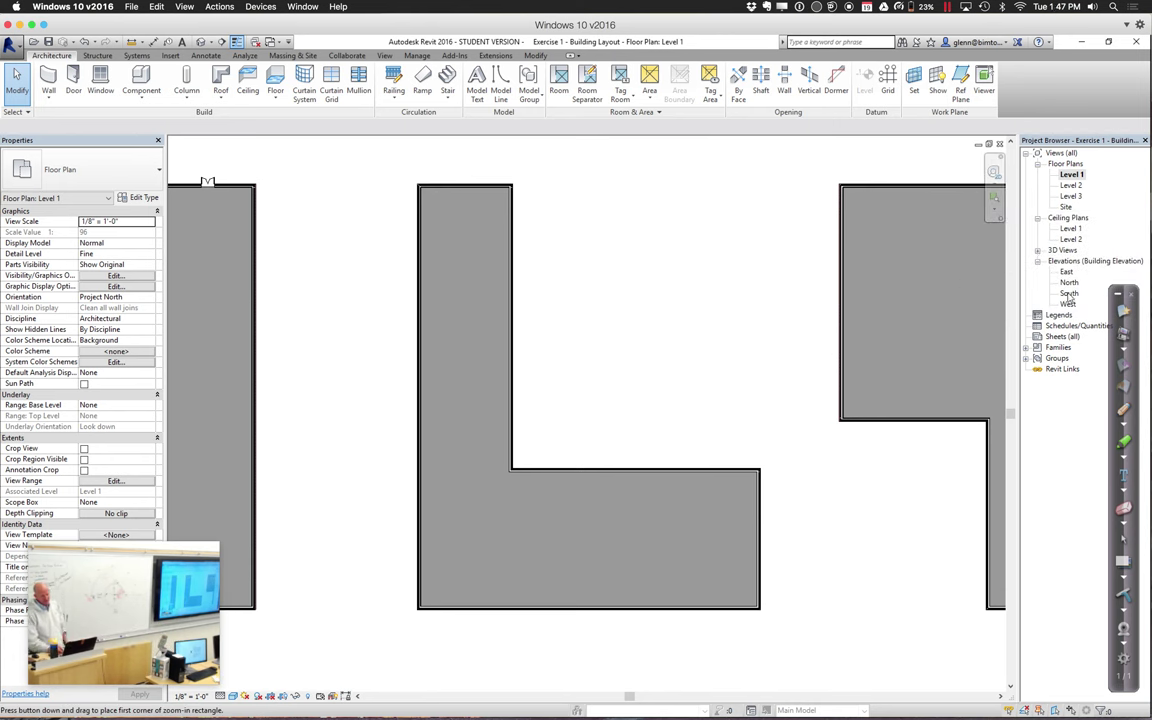
{"action": "double_click", "coordinate": [1069, 293]}
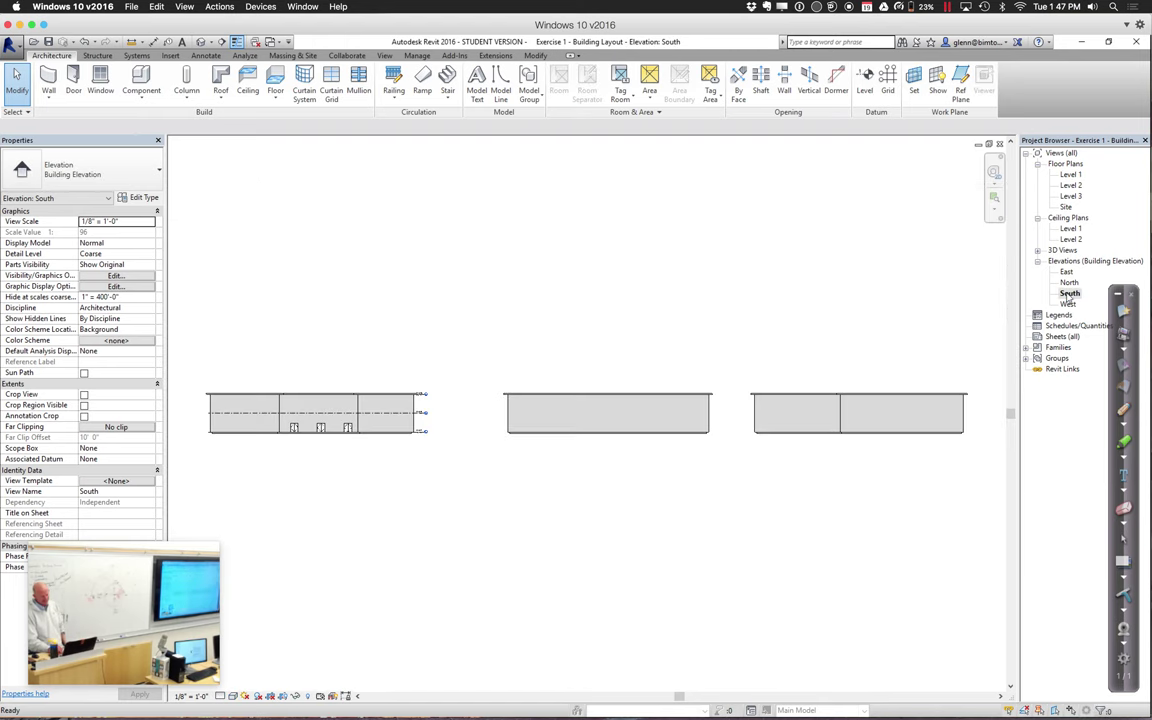
{"action": "left_click", "coordinate": [994, 172]}
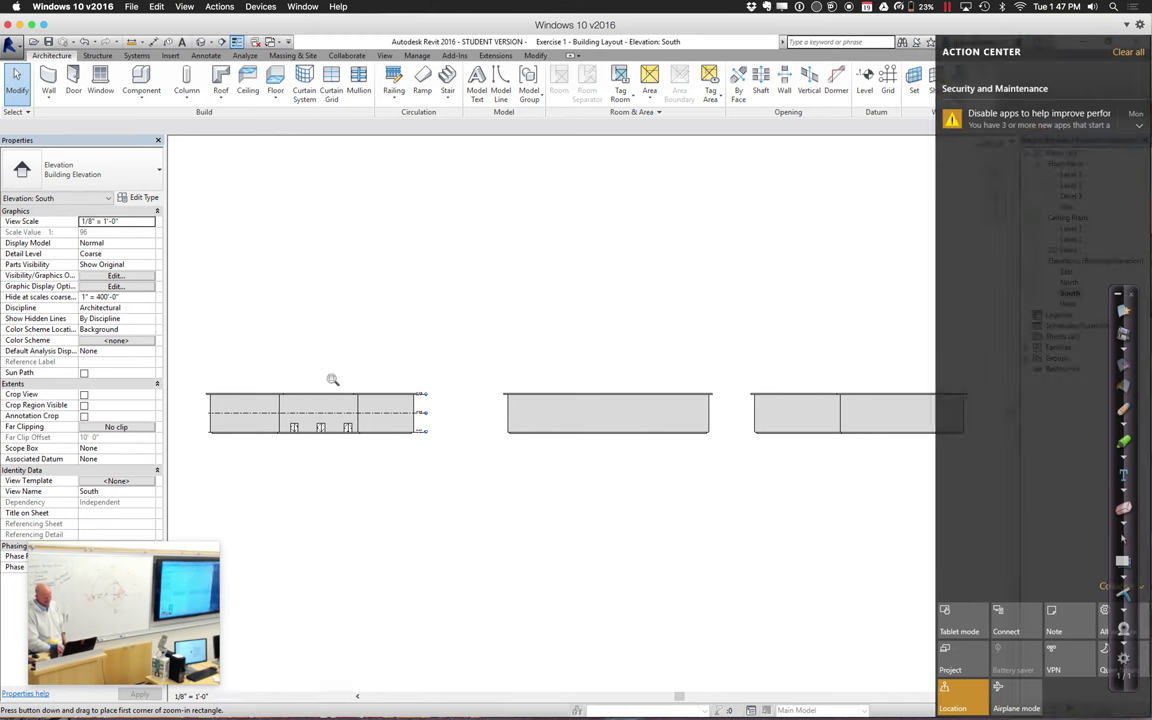
{"action": "left_click_drag", "start_coordinate": [295, 376], "coordinate": [437, 453]}
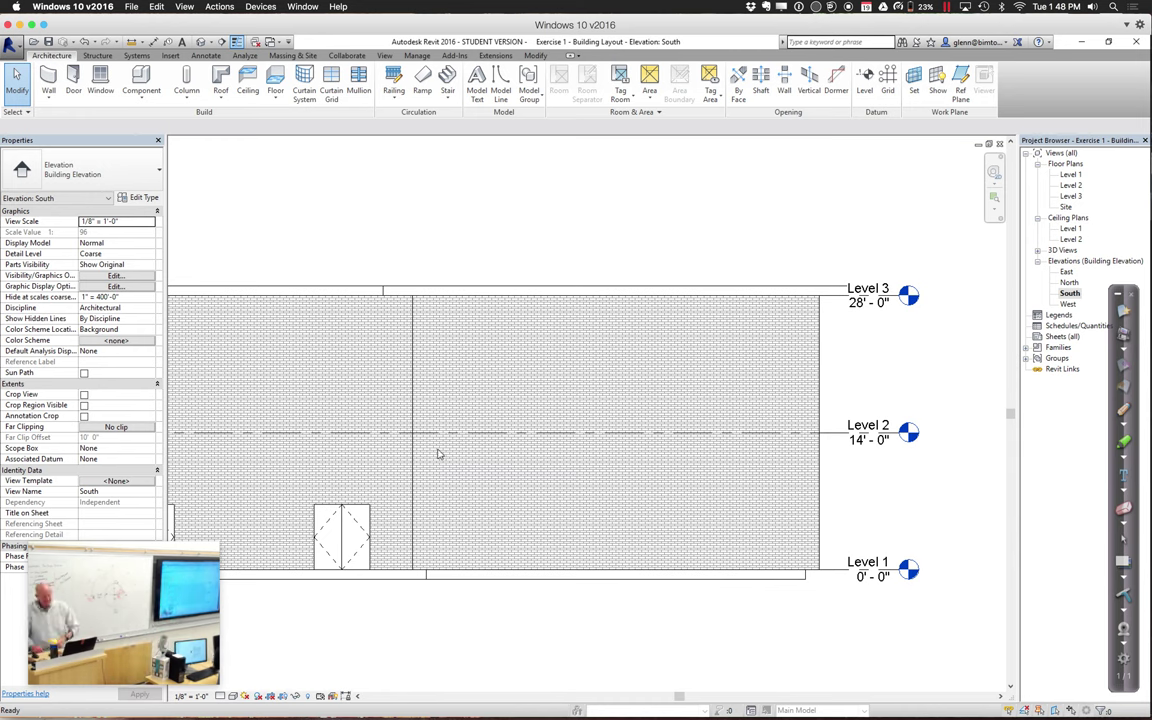
Reopen the Level 1 floor plan and frame the L-shaped building
{"action": "double_click", "coordinate": [1071, 175]}
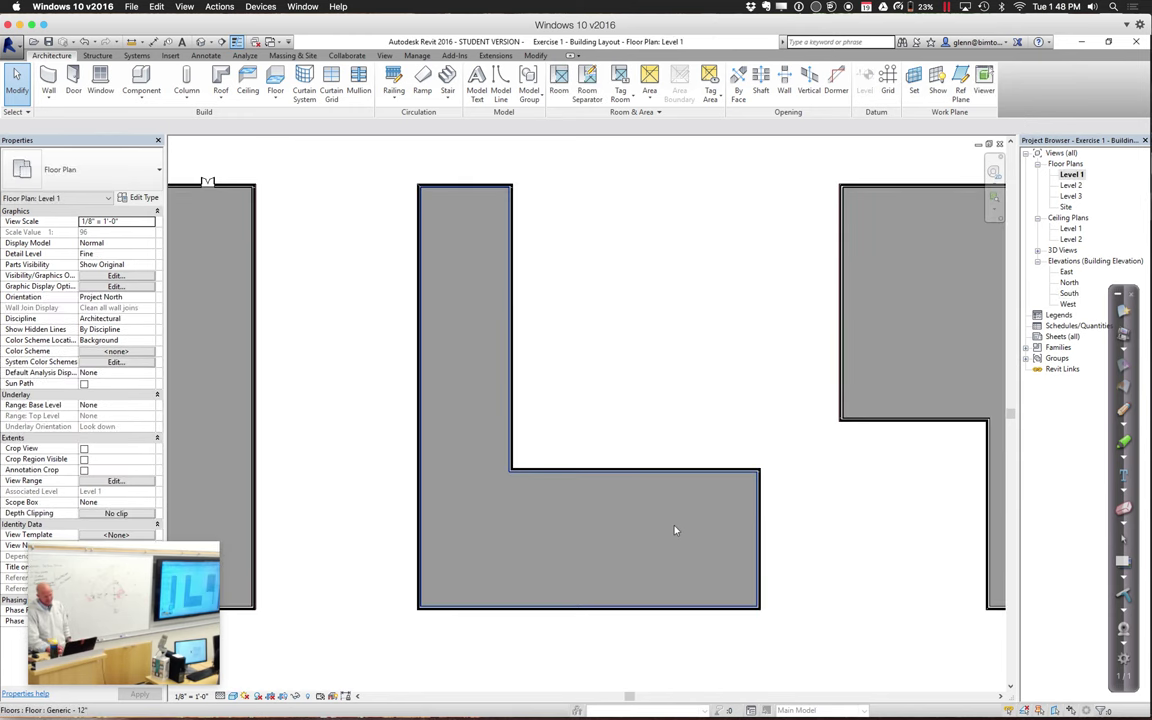
{"action": "left_click", "coordinate": [990, 202]}
{"action": "left_click_drag", "start_coordinate": [401, 171], "coordinate": [788, 640]}
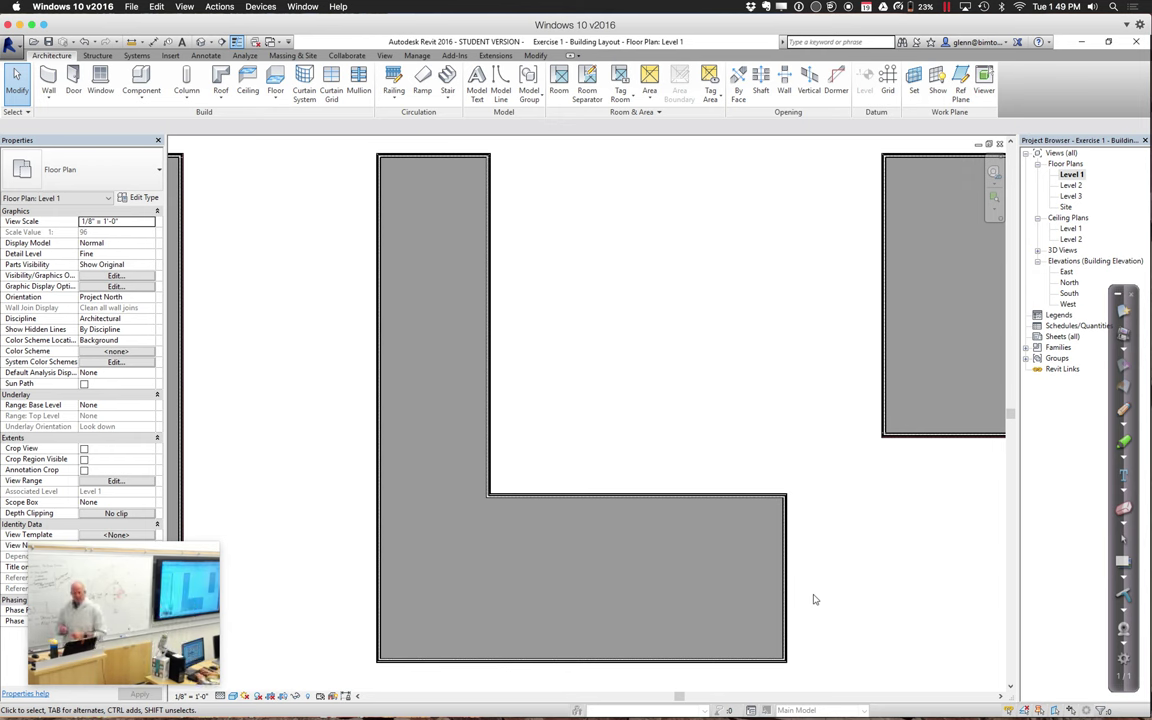
Create a straight single-run component stair, 4' 6" wide with 24 risers, from Level 1 to Level 2 in the open area east of the L building's tall leg
{"action": "left_click", "coordinate": [449, 97]}
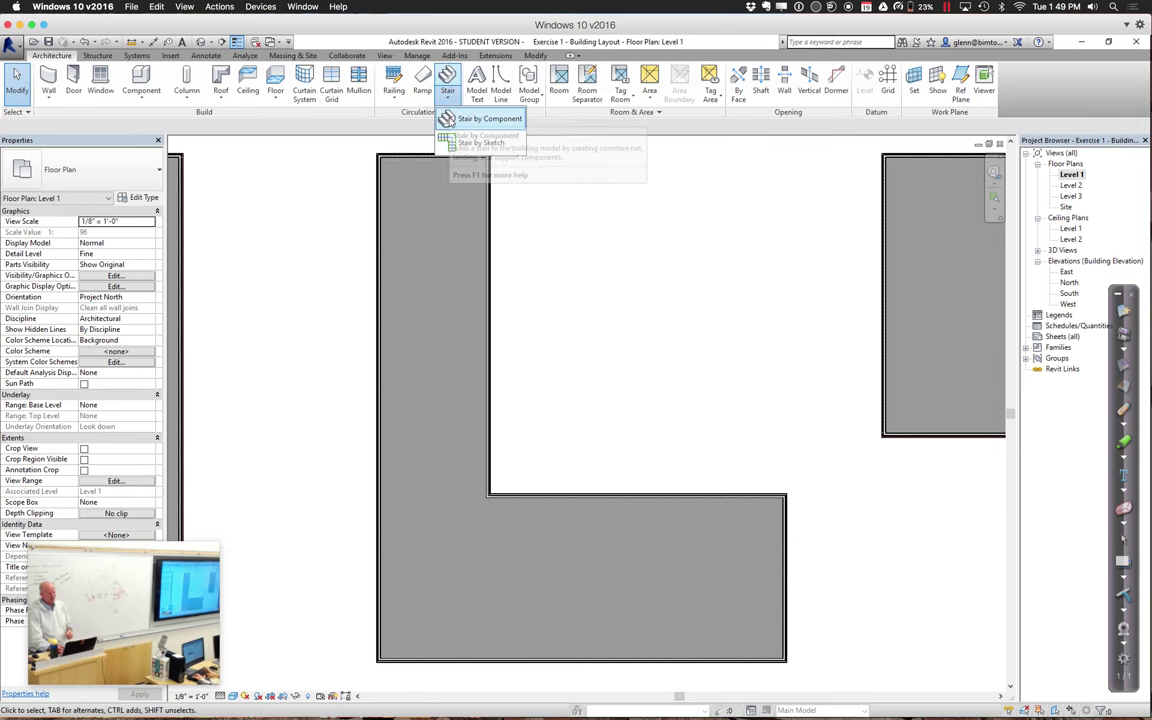
{"action": "left_click", "coordinate": [447, 119]}
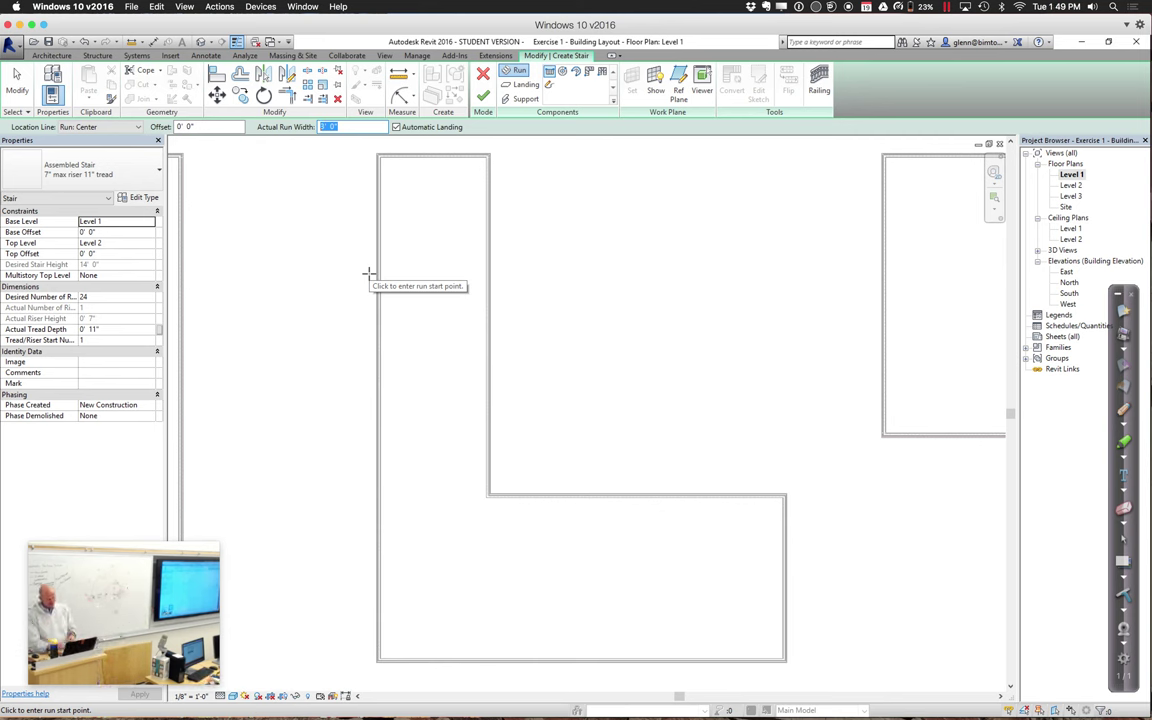
{"action": "type", "text": "4' 0\""}
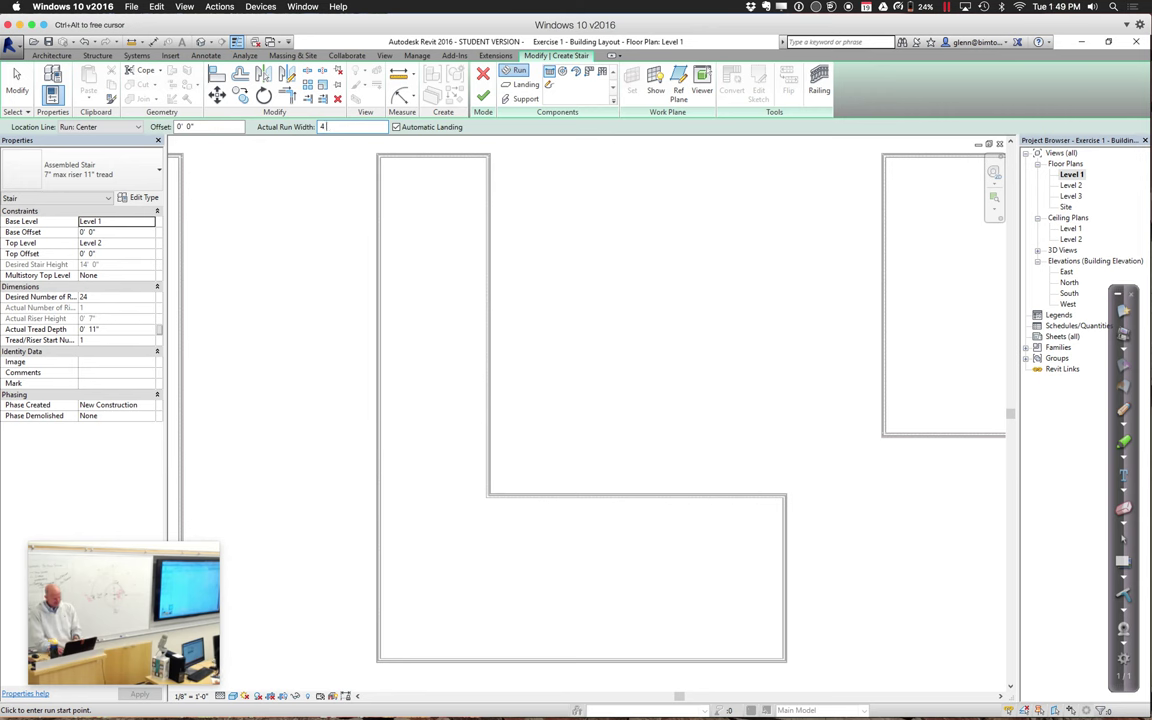
{"action": "key", "text": "Return"}
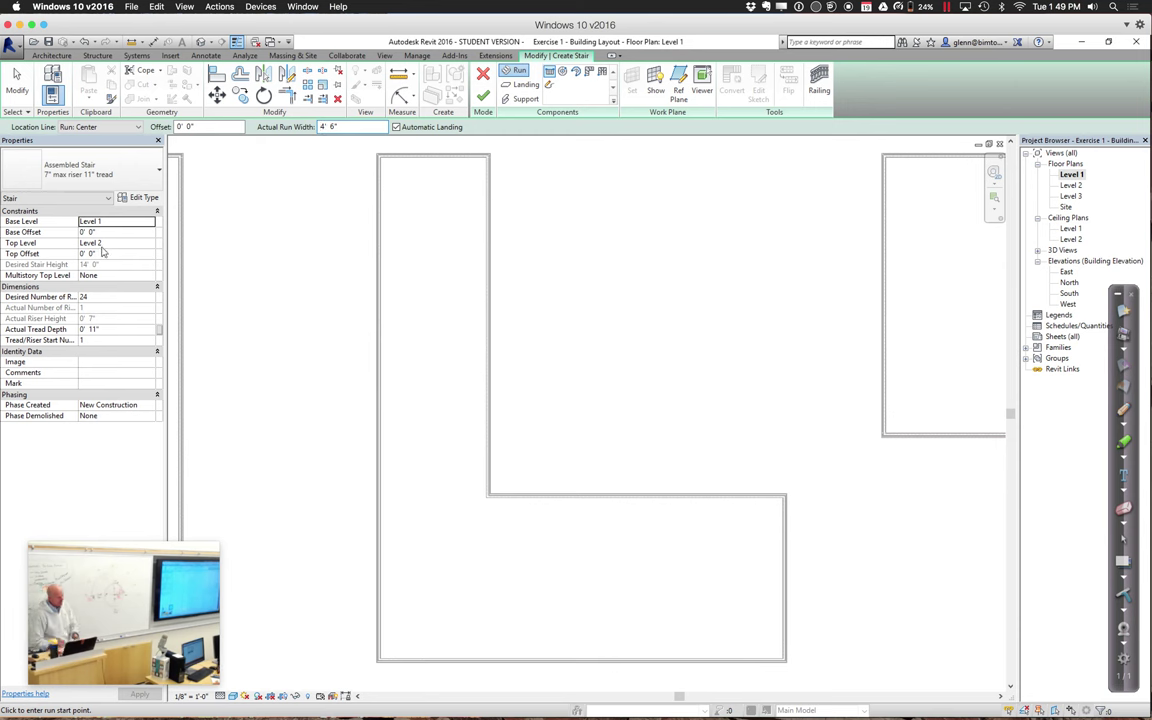
{"action": "left_click", "coordinate": [576, 190]}
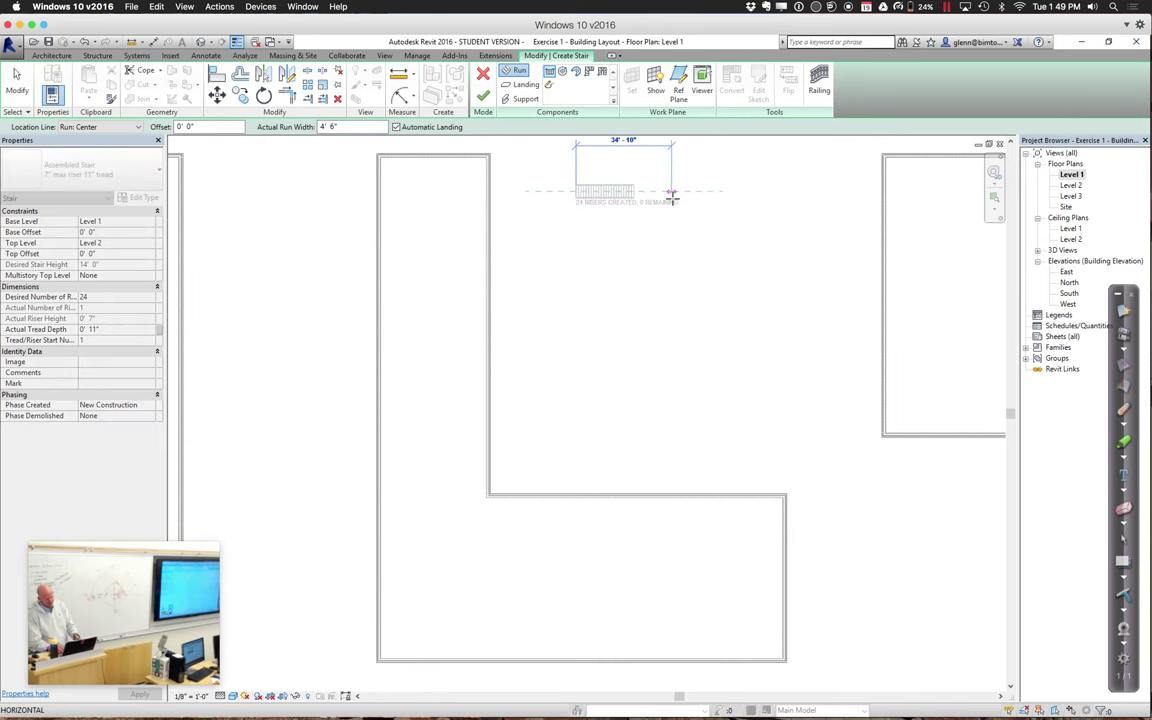
{"action": "left_click", "coordinate": [672, 191]}
{"action": "key", "text": "Escape"}
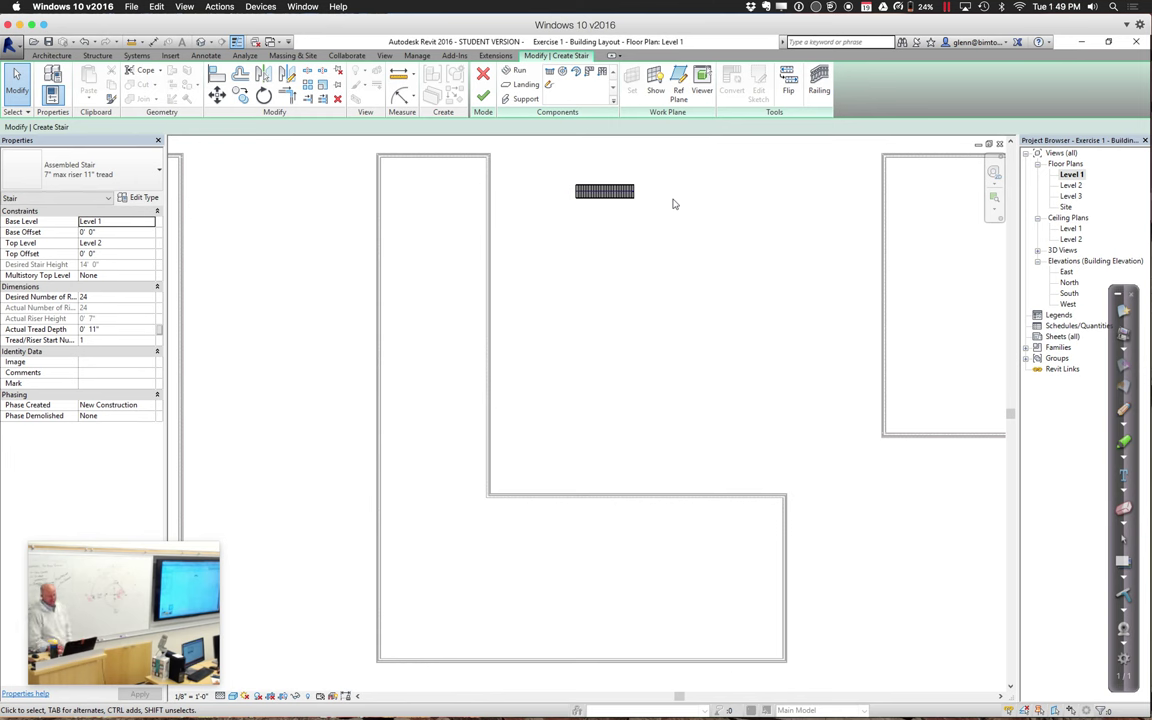
{"action": "left_click", "coordinate": [485, 96]}
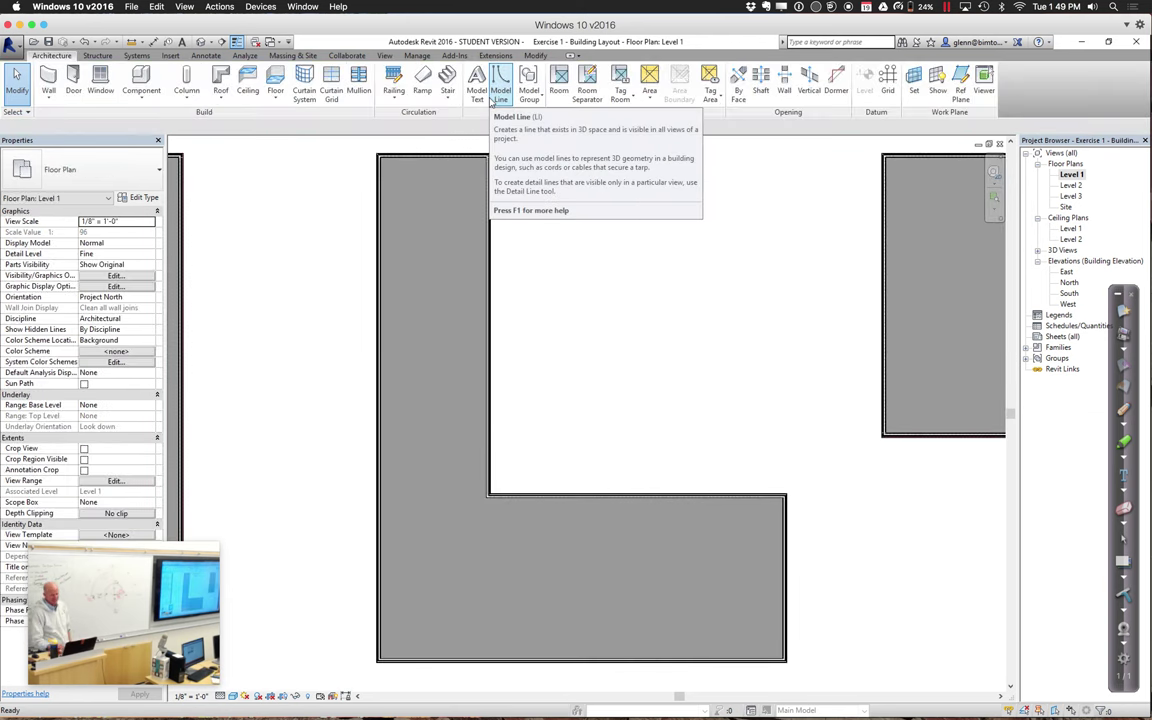
Create an L-shaped component stair south of the straight stair, with 12 risers running east, a corner landing and 12 risers running south
{"action": "left_click", "coordinate": [994, 172]}
{"action": "left_click_drag", "start_coordinate": [514, 158], "coordinate": [713, 317]}
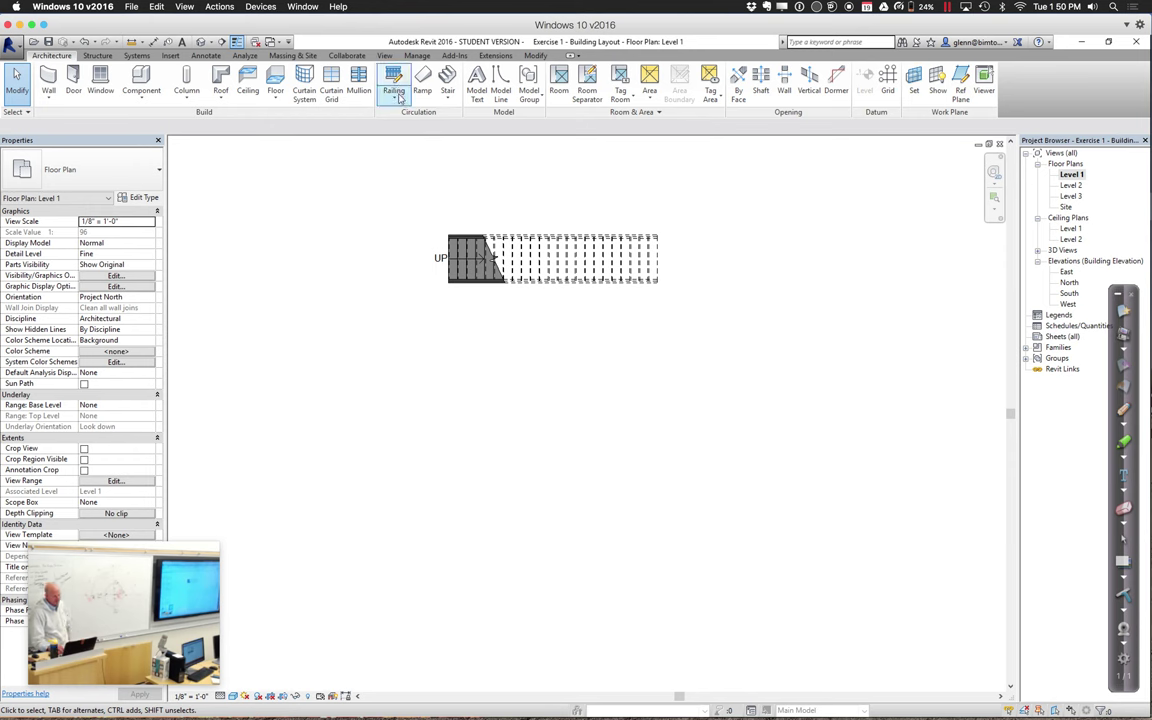
{"action": "left_click", "coordinate": [447, 100]}
{"action": "left_click", "coordinate": [455, 118]}
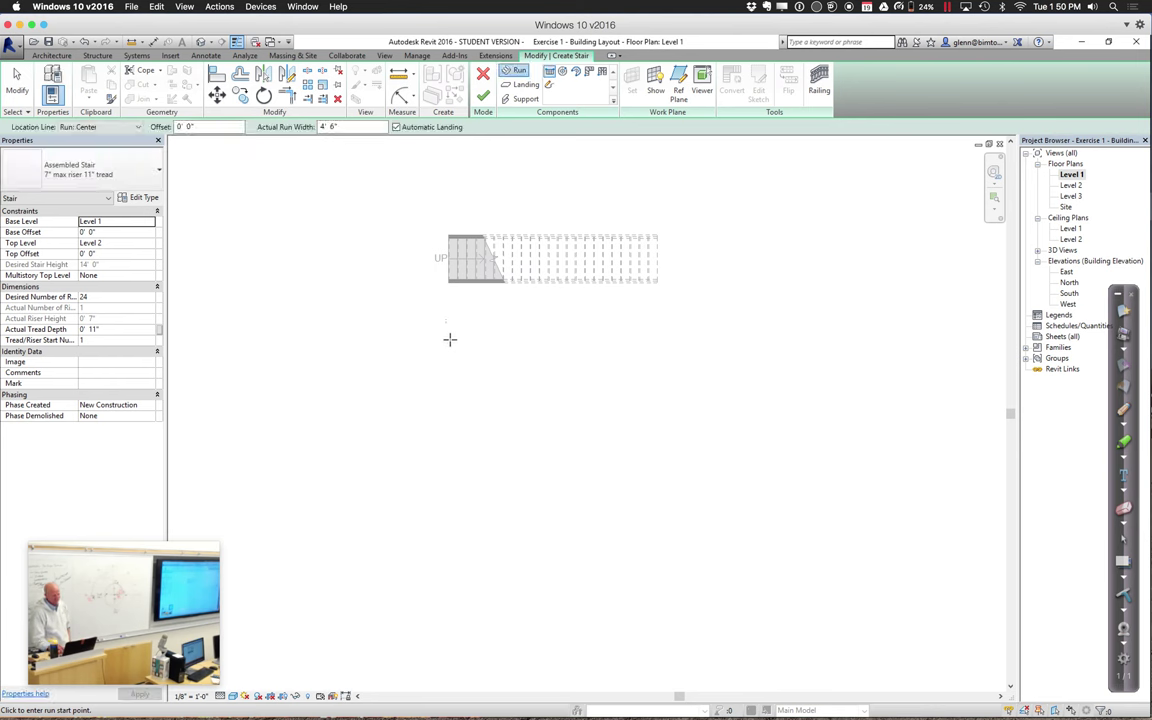
{"action": "left_click", "coordinate": [450, 339]}
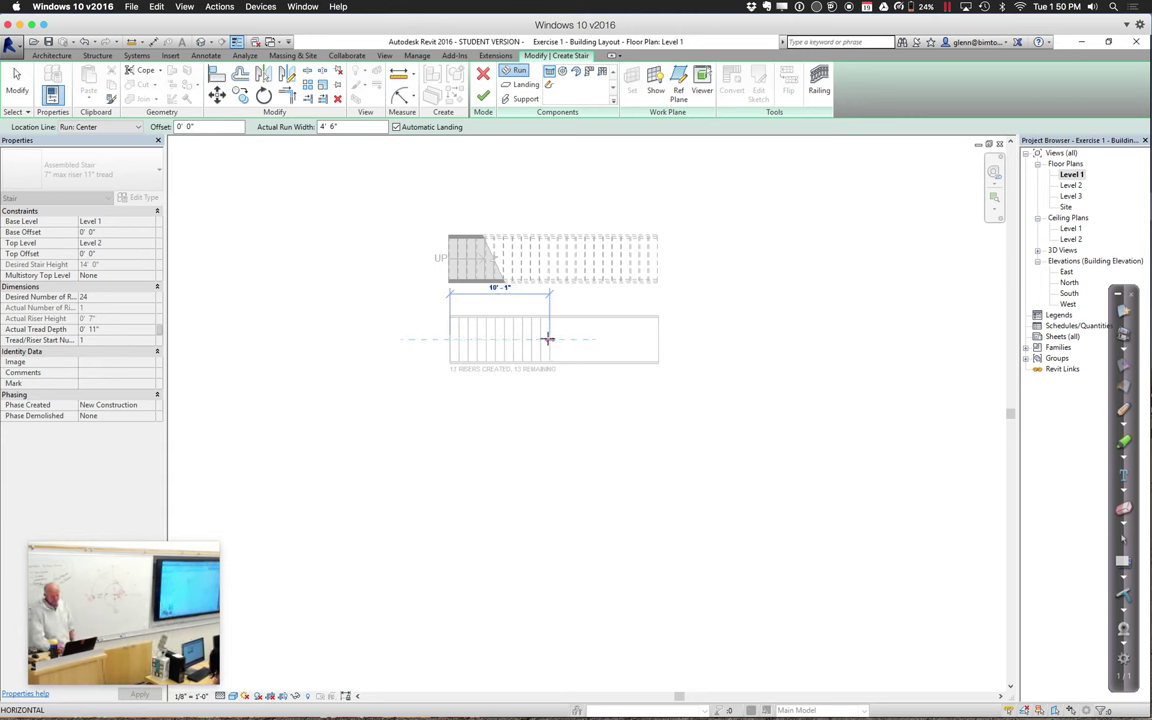
{"action": "left_click", "coordinate": [548, 340]}
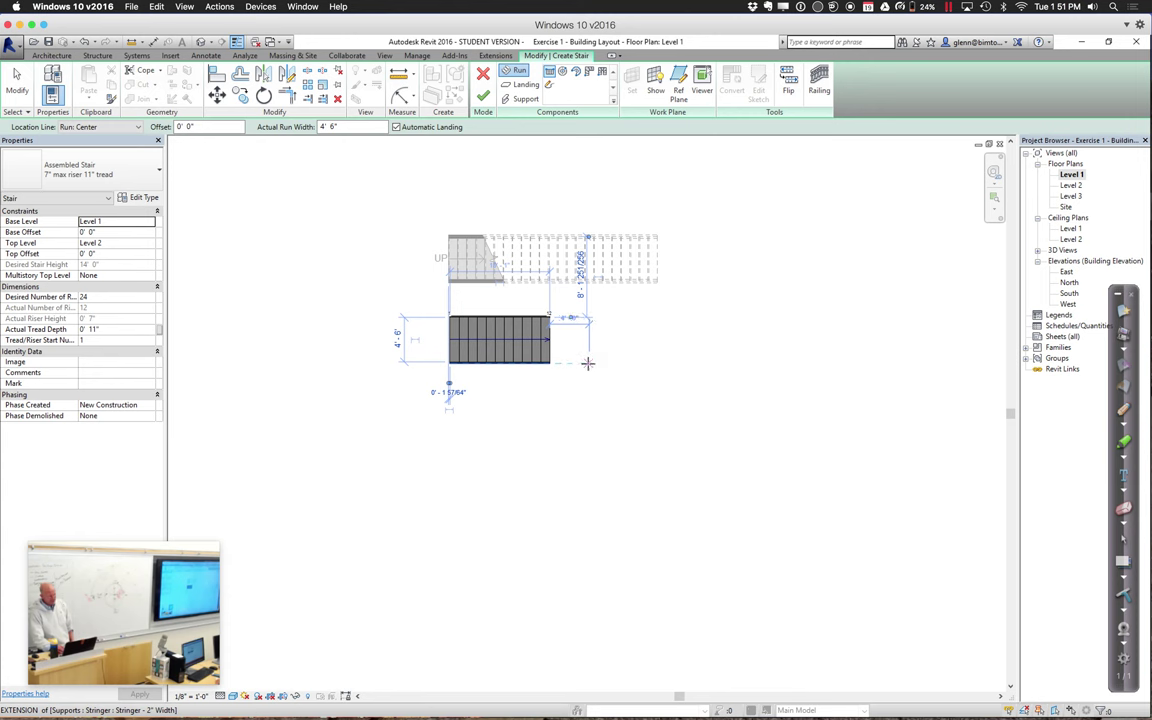
{"action": "left_click", "coordinate": [587, 363]}
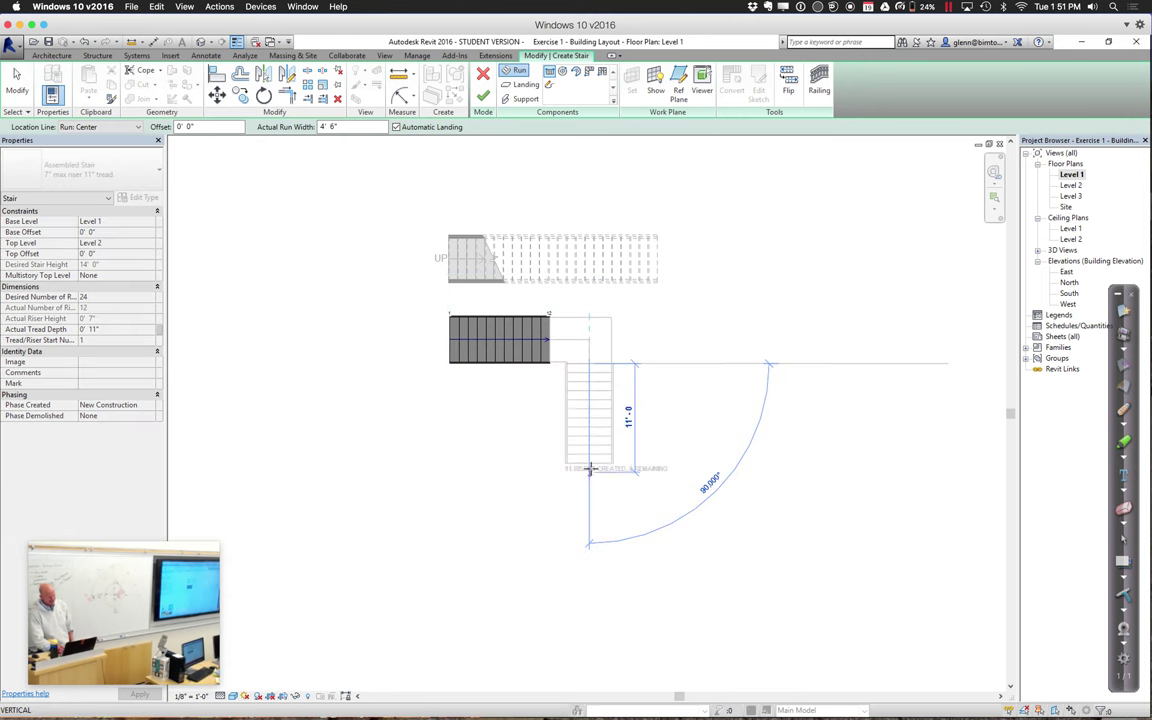
{"action": "left_click", "coordinate": [590, 469]}
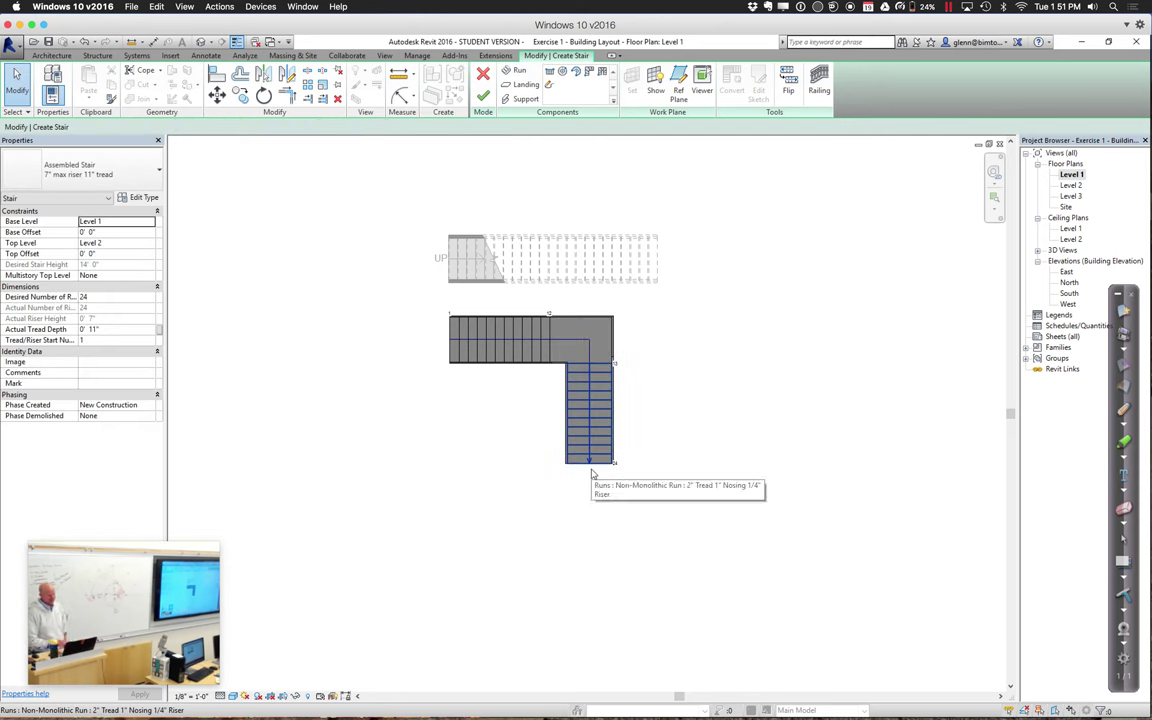
{"action": "left_click", "coordinate": [481, 97]}
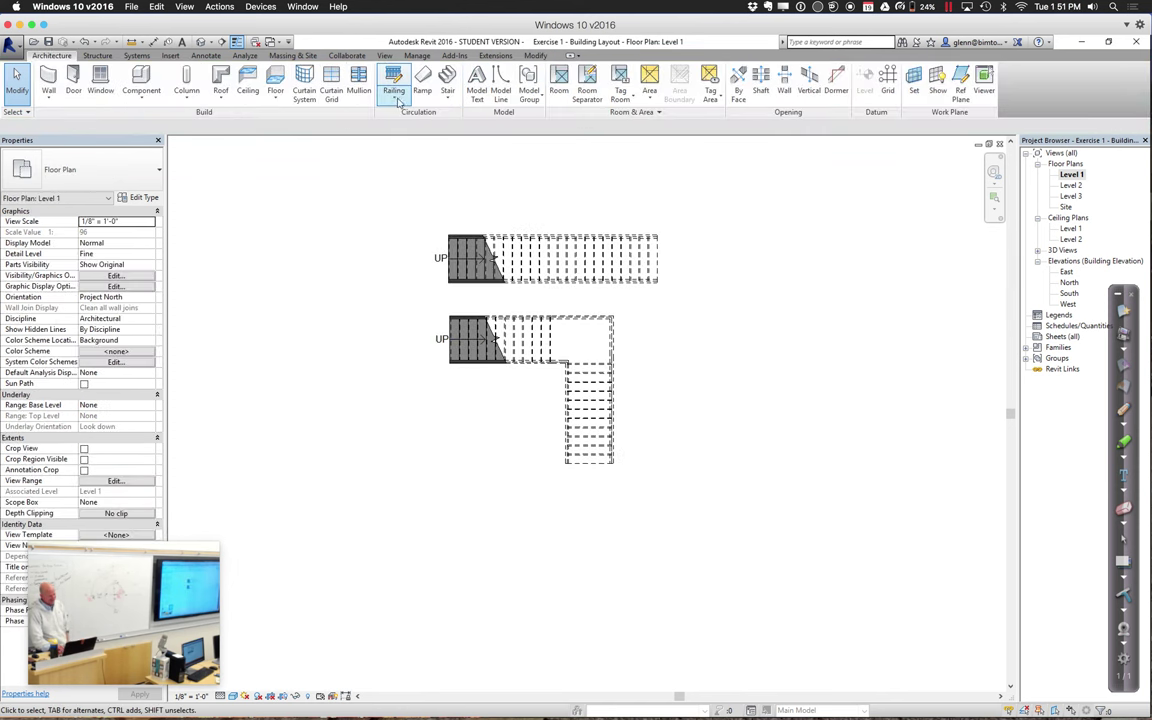
Create a switchback component stair below the L-shaped one, with two parallel 12-riser runs joined by a landing at the east end
{"action": "left_click", "coordinate": [447, 100]}
{"action": "left_click", "coordinate": [440, 108]}
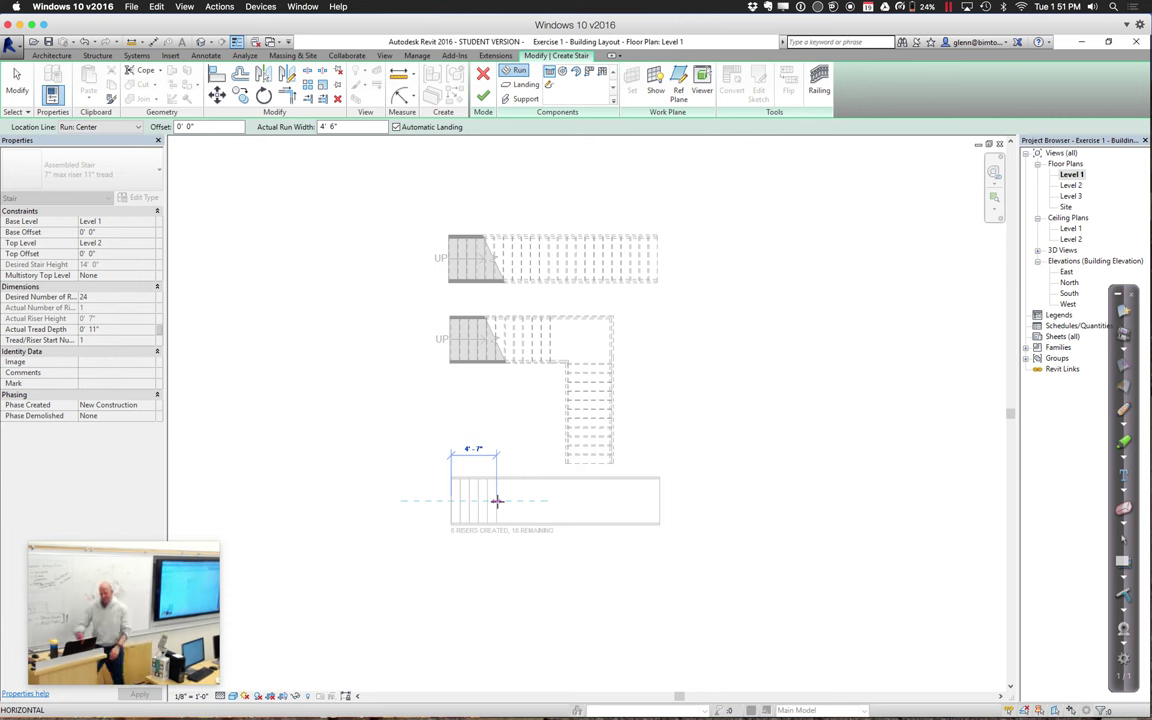
{"action": "left_click", "coordinate": [549, 502]}
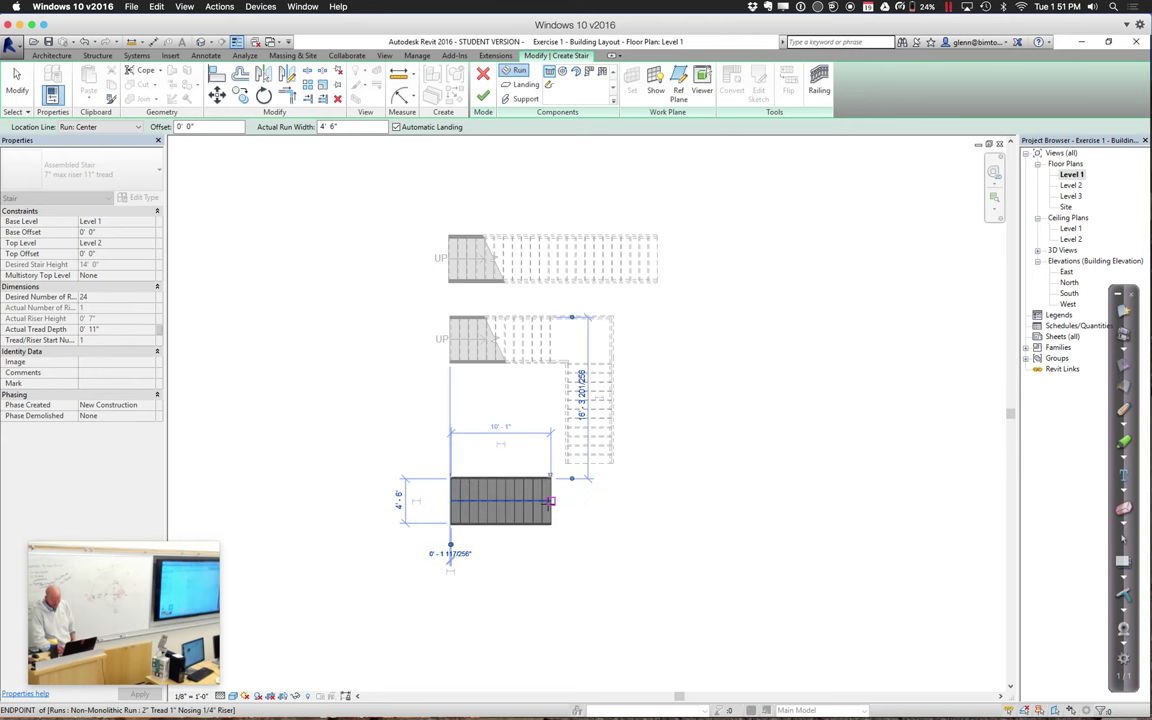
{"action": "left_click", "coordinate": [551, 553]}
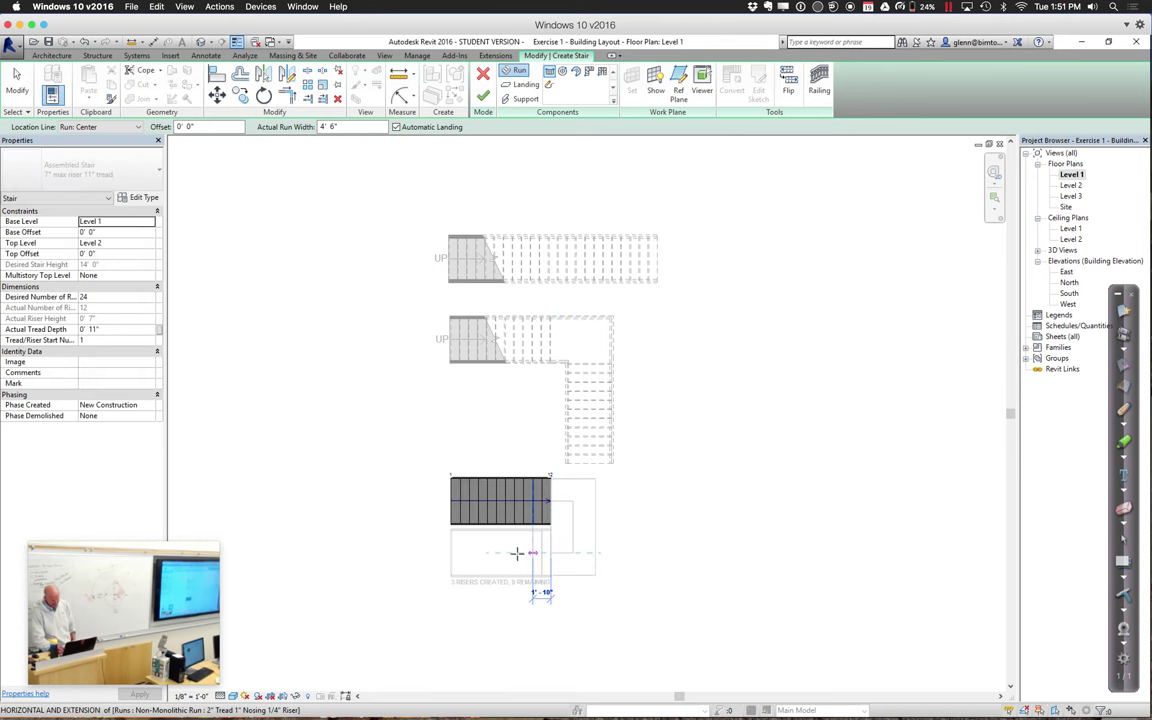
{"action": "left_click", "coordinate": [432, 553]}
{"action": "key", "text": "Escape"}
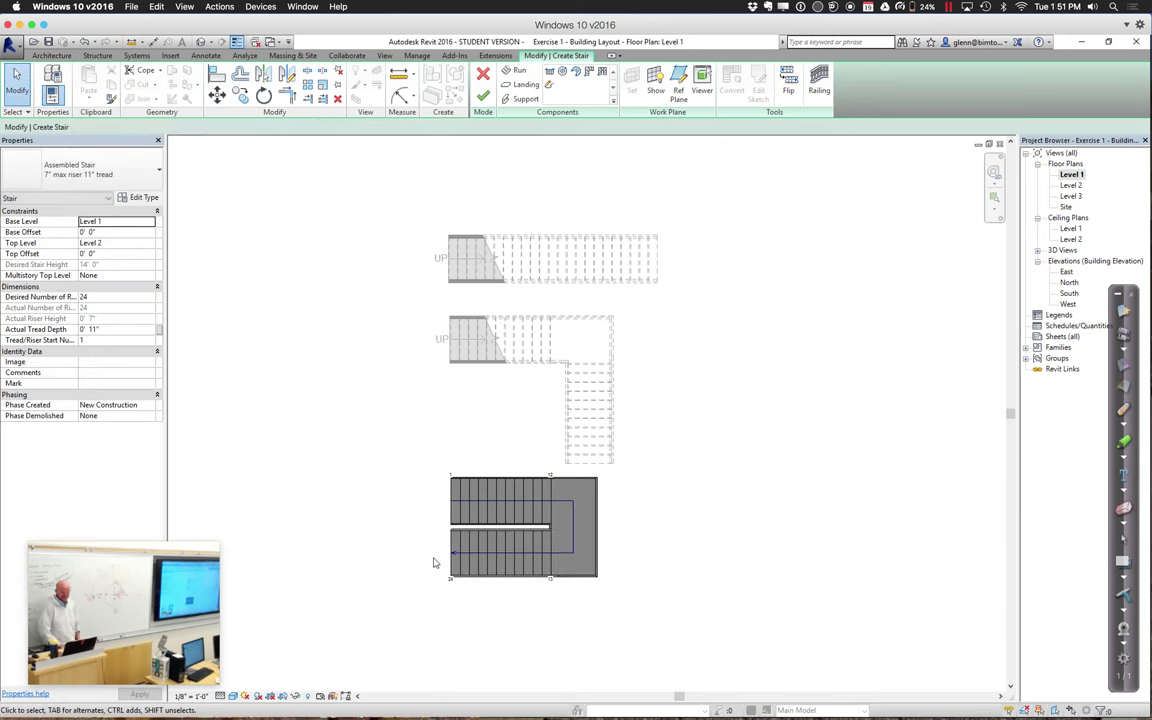
{"action": "left_click", "coordinate": [484, 97]}
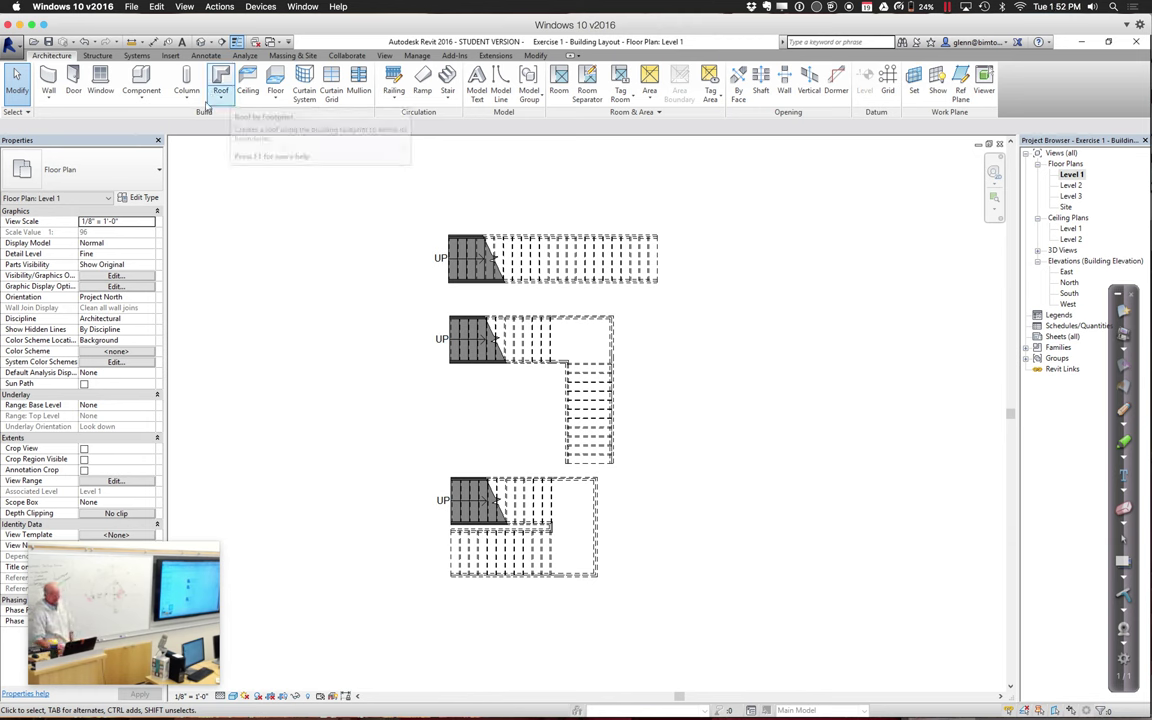
Create a three-run component stair east of the switchback, with 8 risers each running east, south and west around two corner landings
{"action": "left_click", "coordinate": [447, 97]}
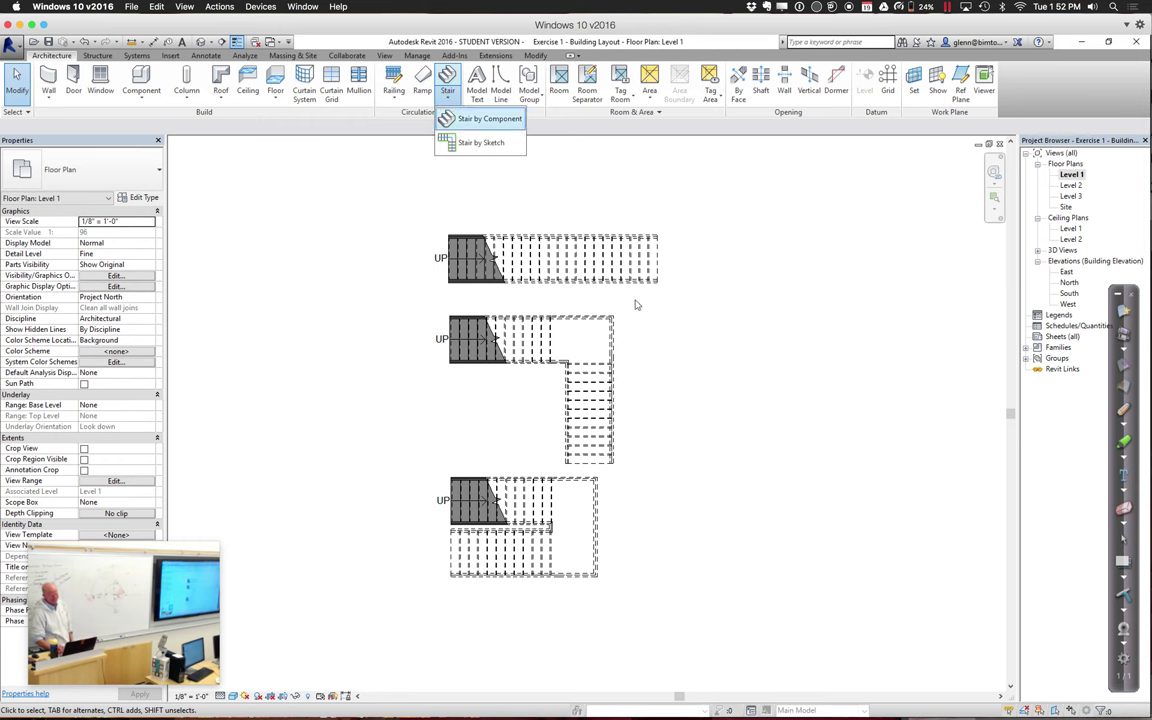
{"action": "left_click", "coordinate": [729, 460]}
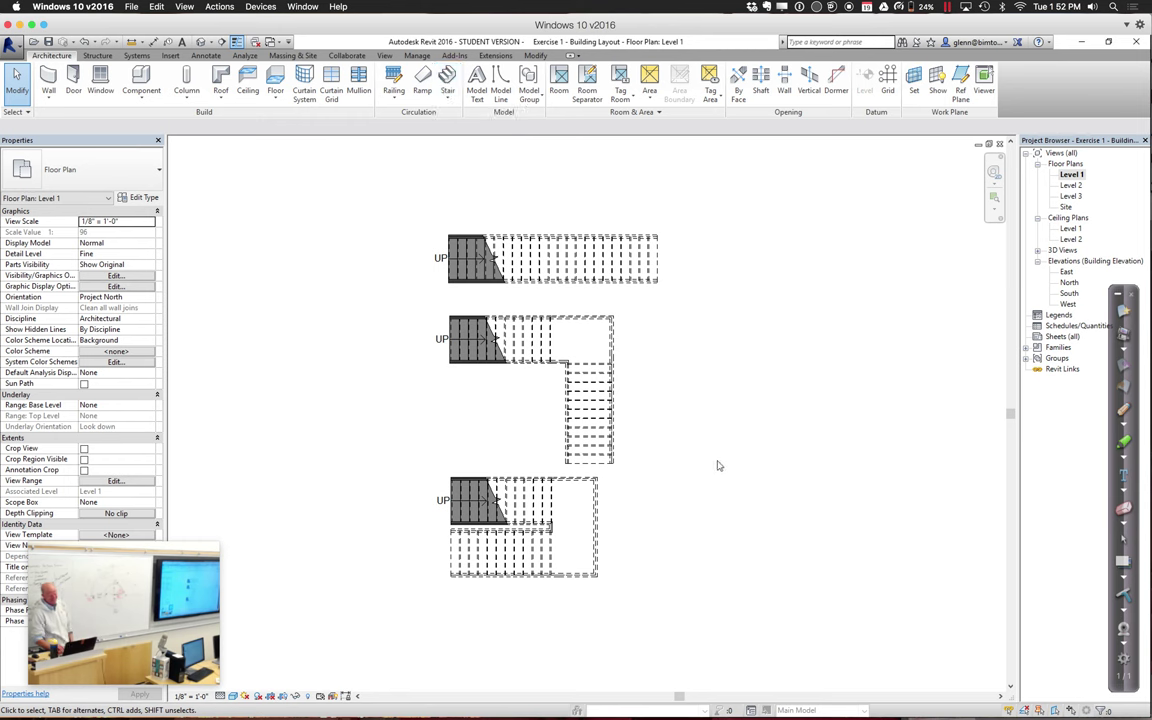
{"action": "left_click", "coordinate": [450, 98]}
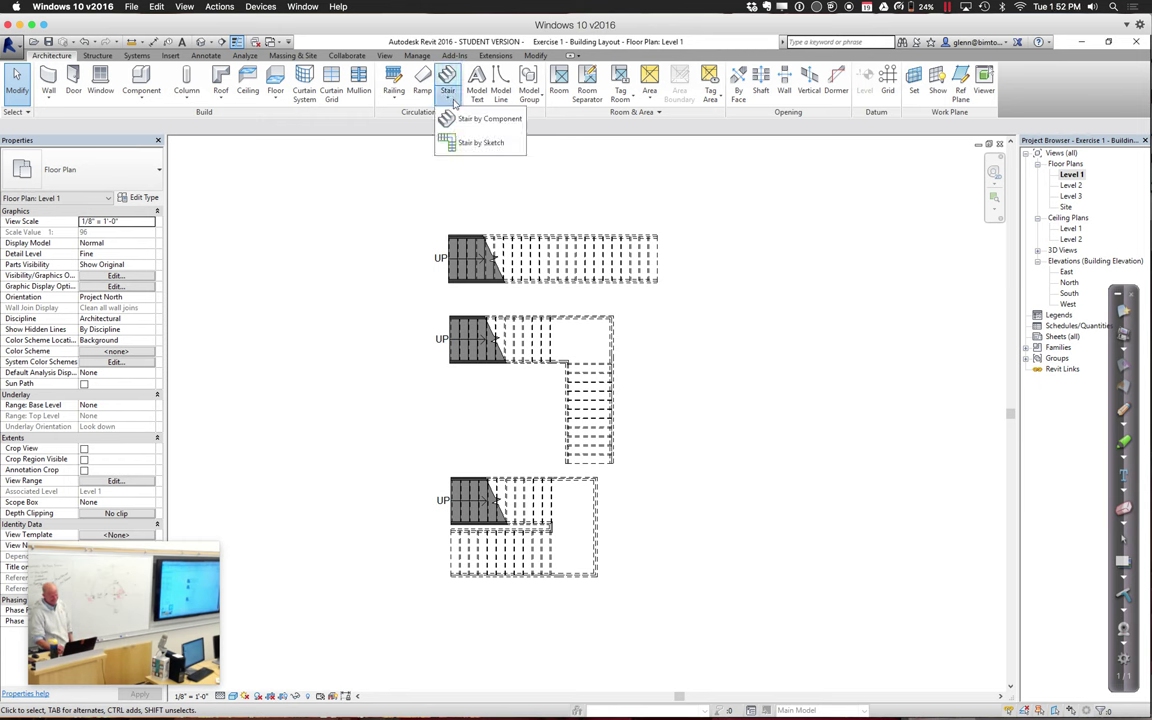
{"action": "left_click", "coordinate": [450, 92]}
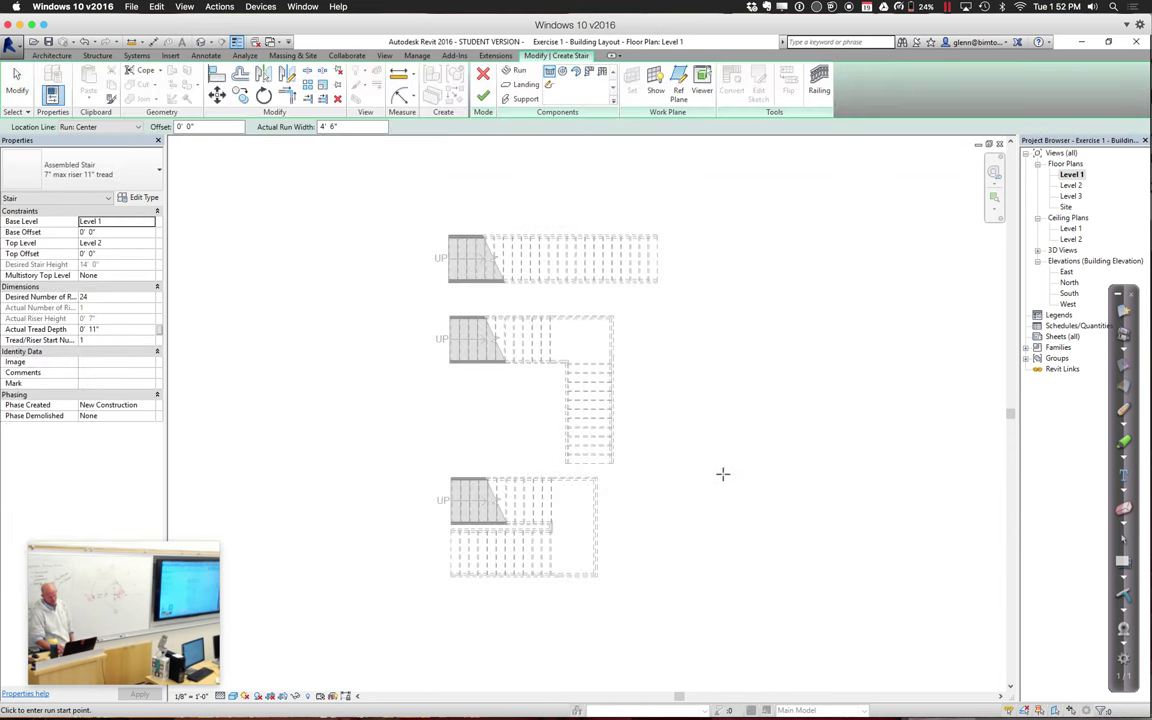
{"action": "left_click", "coordinate": [715, 488]}
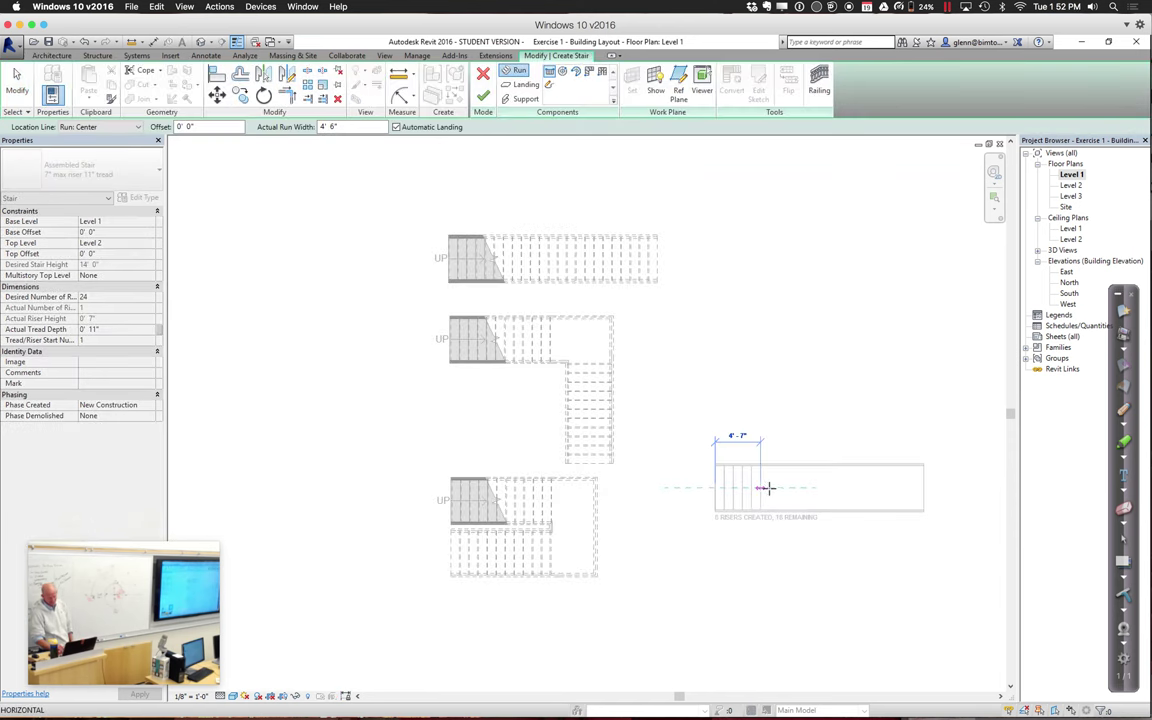
{"action": "left_click", "coordinate": [777, 488]}
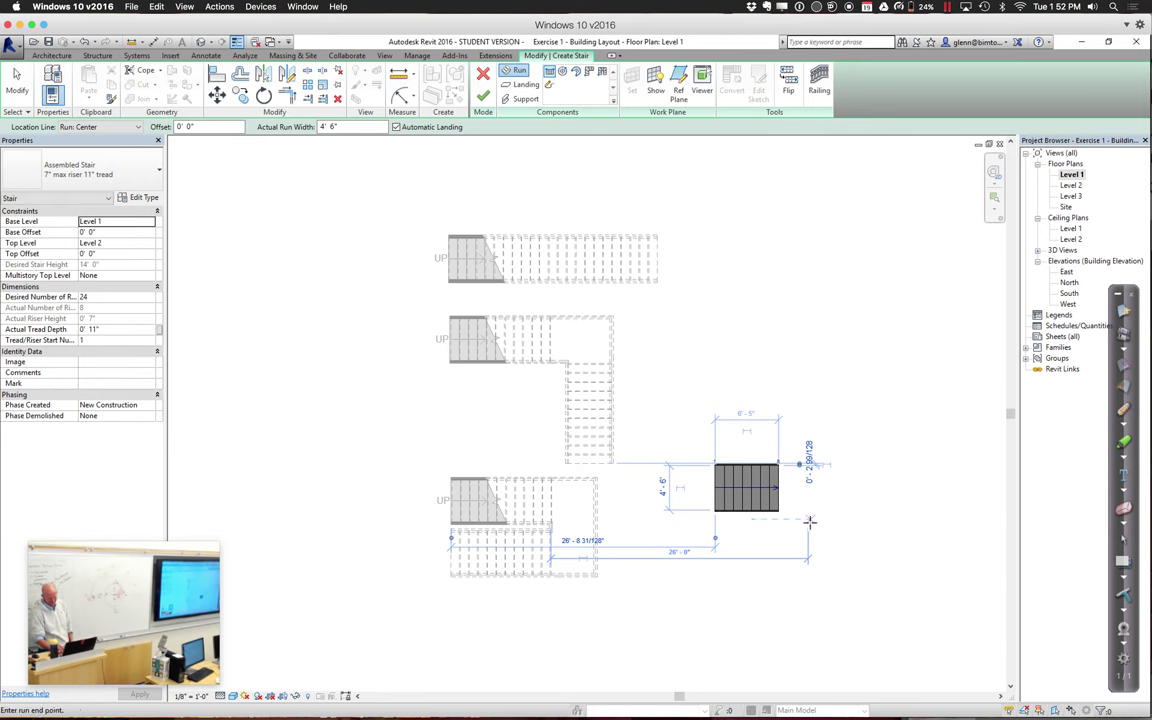
{"action": "left_click", "coordinate": [810, 521]}
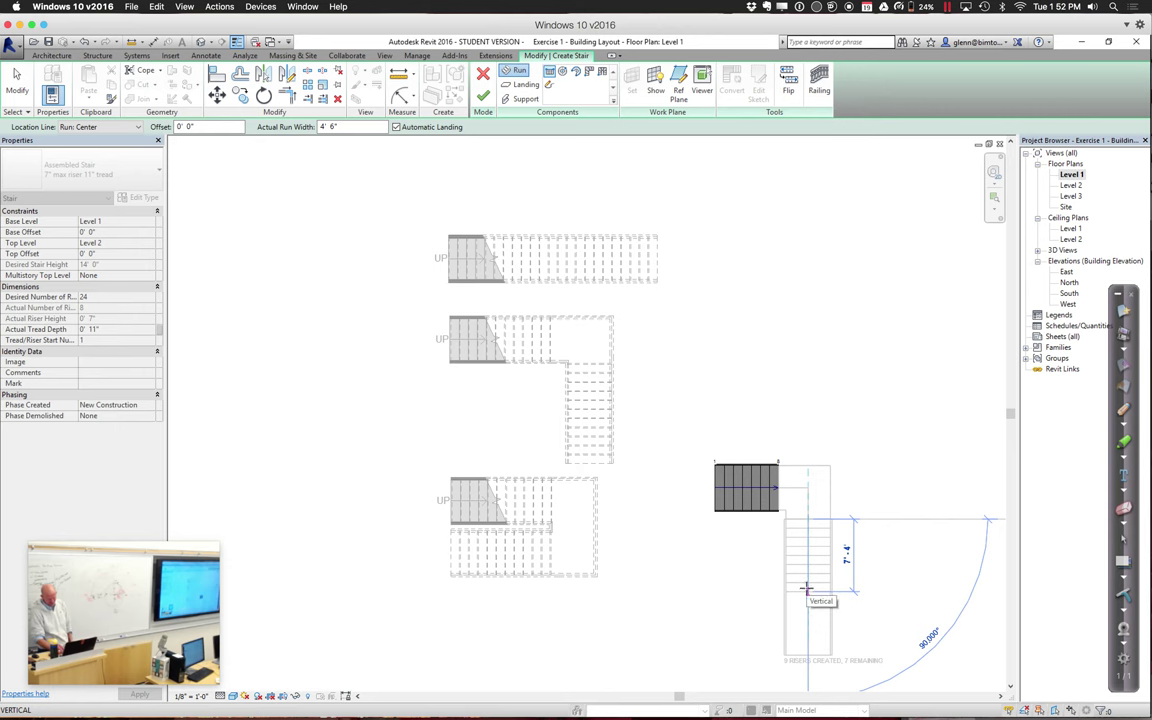
{"action": "left_click", "coordinate": [807, 582]}
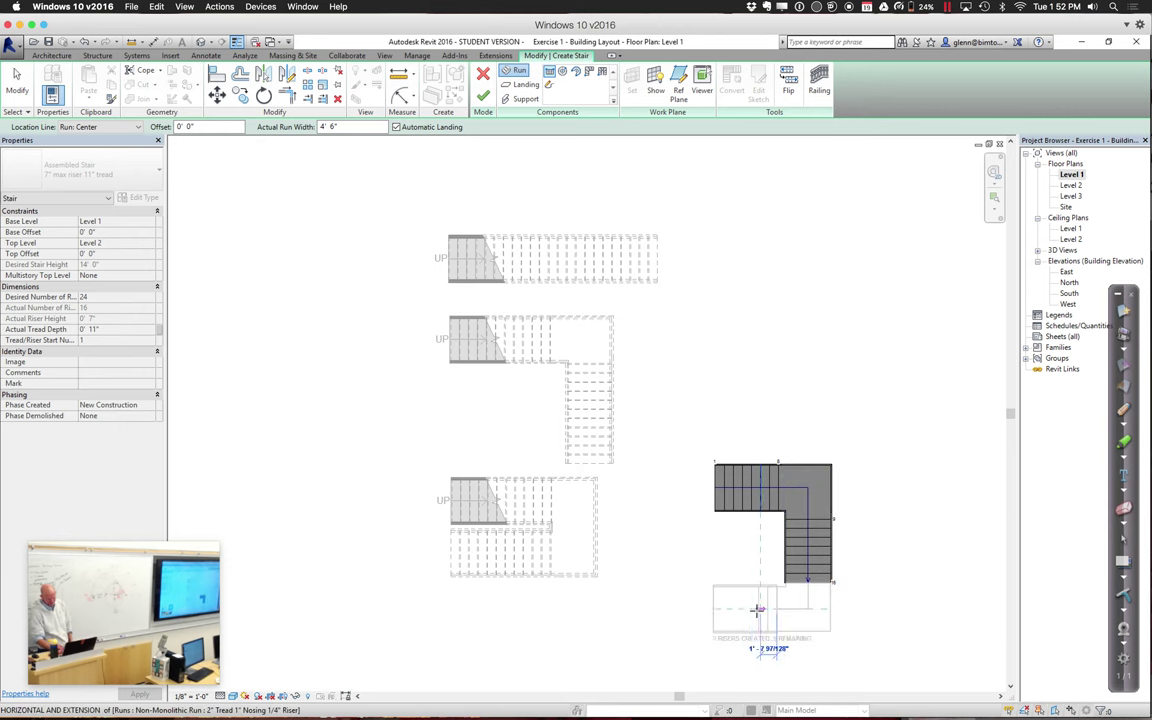
{"action": "left_click", "coordinate": [705, 609]}
{"action": "key", "text": "Escape"}
{"action": "left_click", "coordinate": [16, 74]}
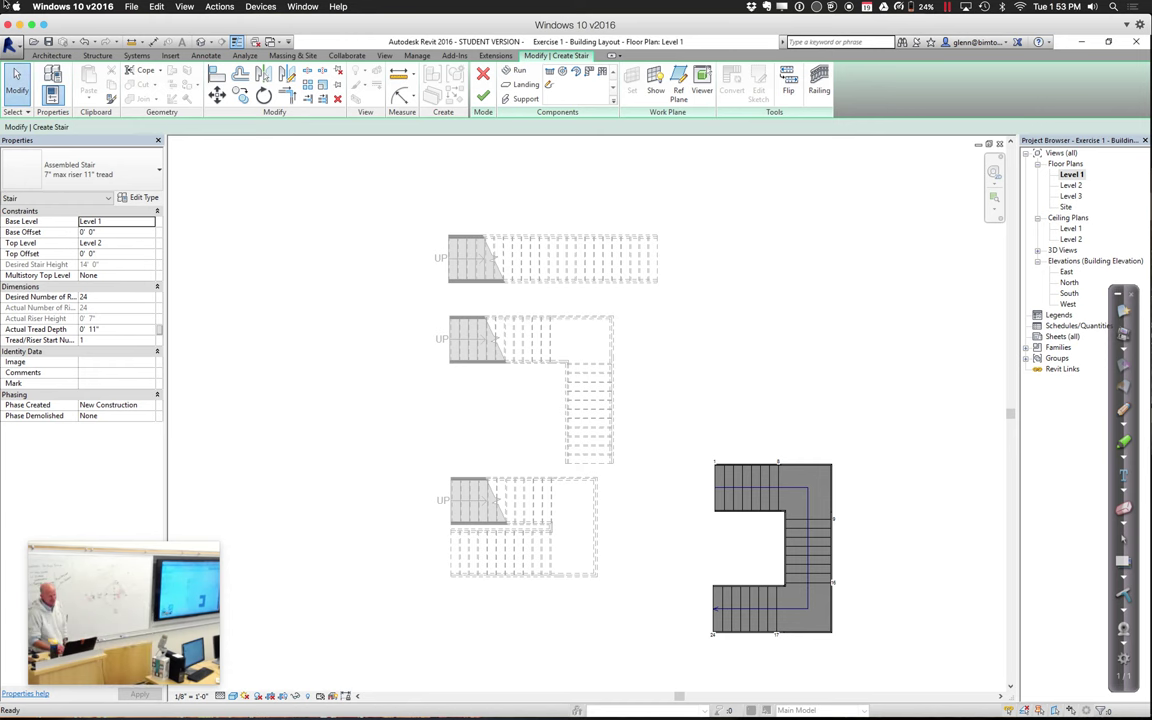
{"action": "left_click", "coordinate": [484, 97]}
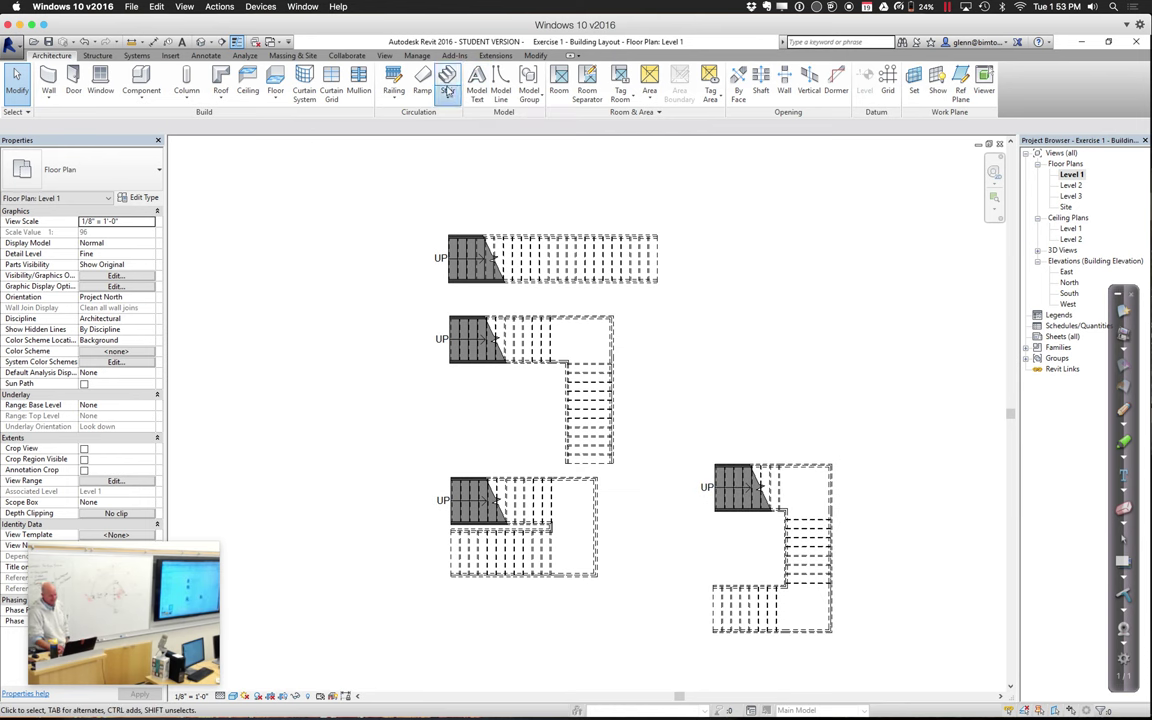
Create a straight component stair north of the single-run stair, with two 12-riser runs separated by an intermediate landing
{"action": "left_click", "coordinate": [447, 96]}
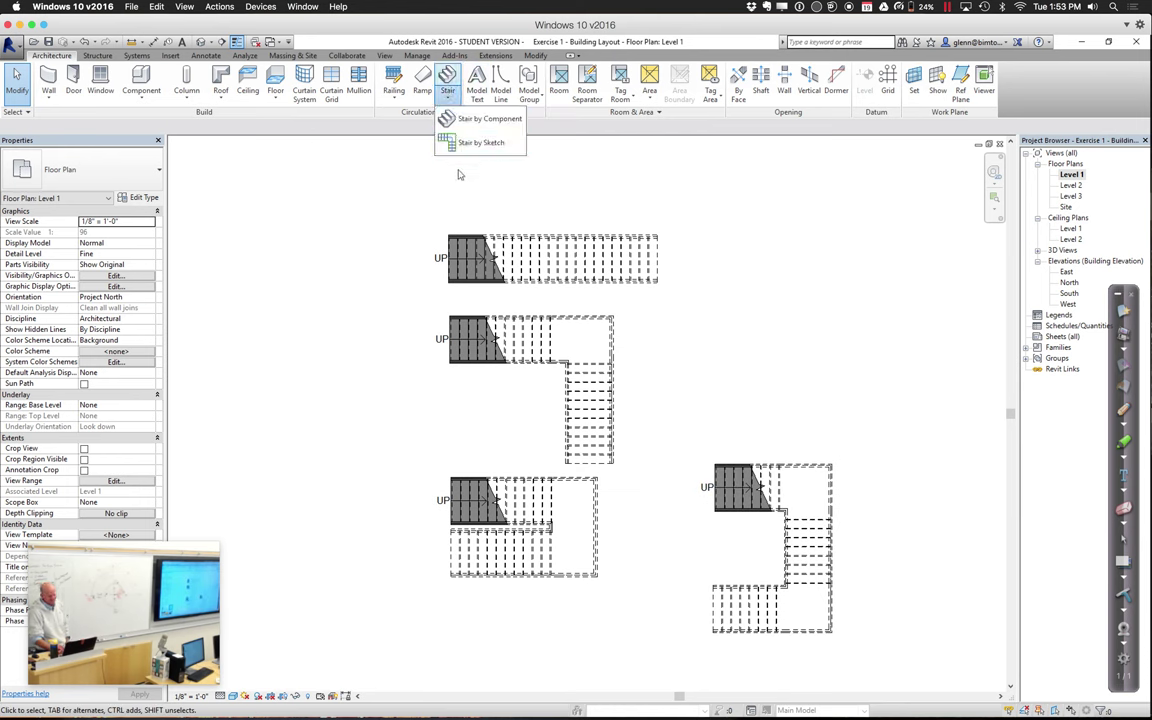
{"action": "left_click", "coordinate": [462, 119]}
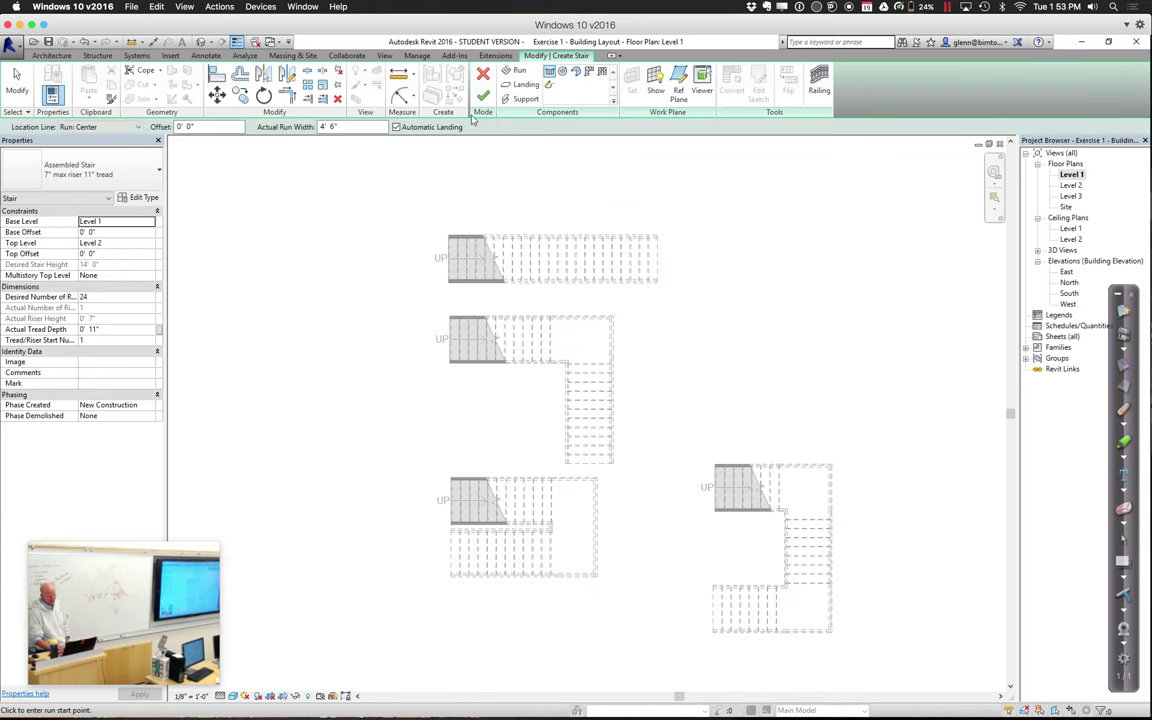
{"action": "left_click", "coordinate": [446, 182]}
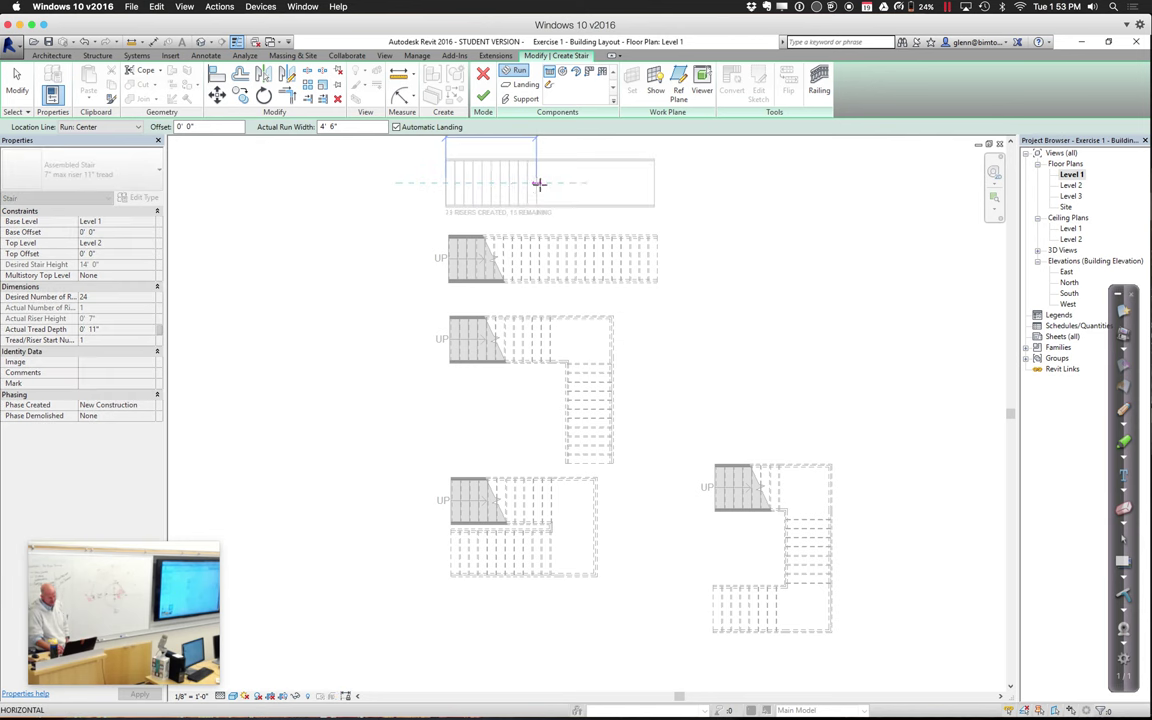
{"action": "left_click", "coordinate": [545, 183]}
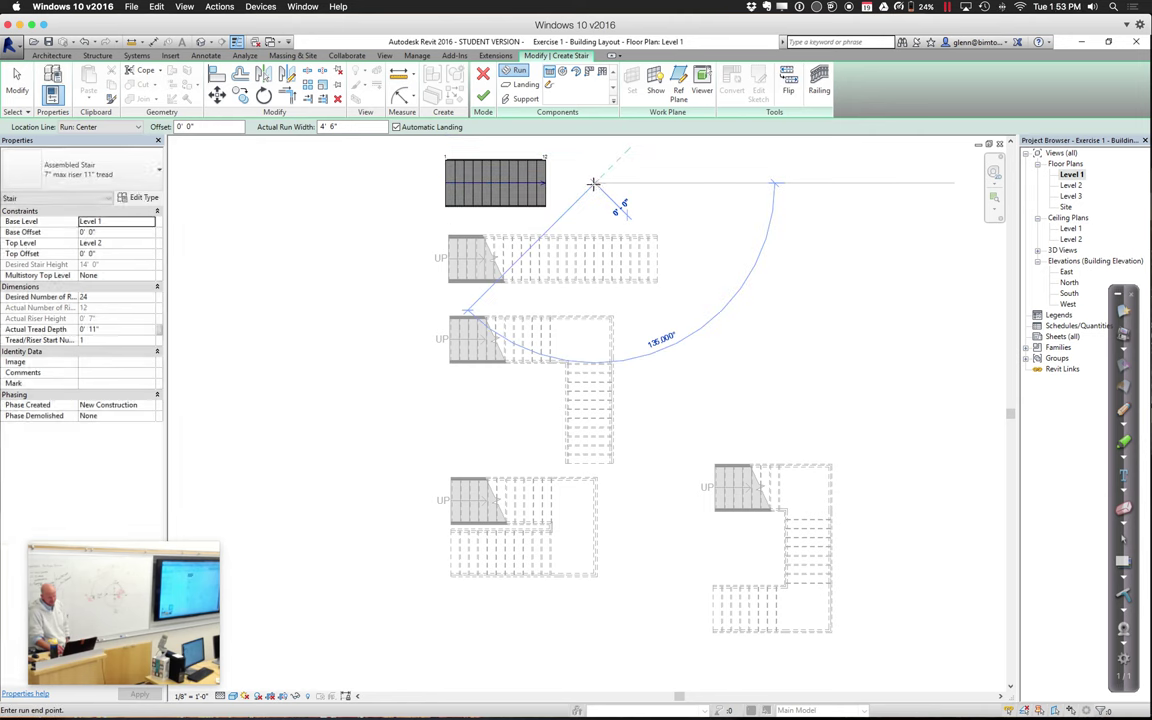
{"action": "left_click", "coordinate": [598, 183]}
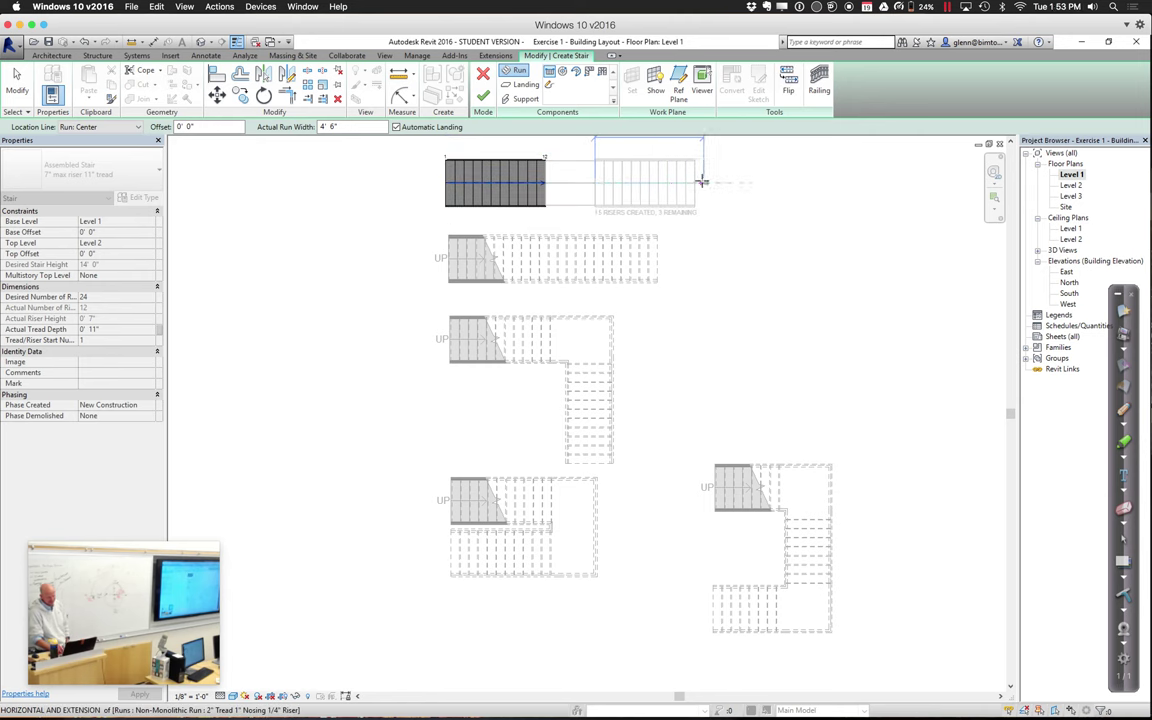
{"action": "left_click", "coordinate": [699, 182]}
{"action": "key", "text": "Escape"}
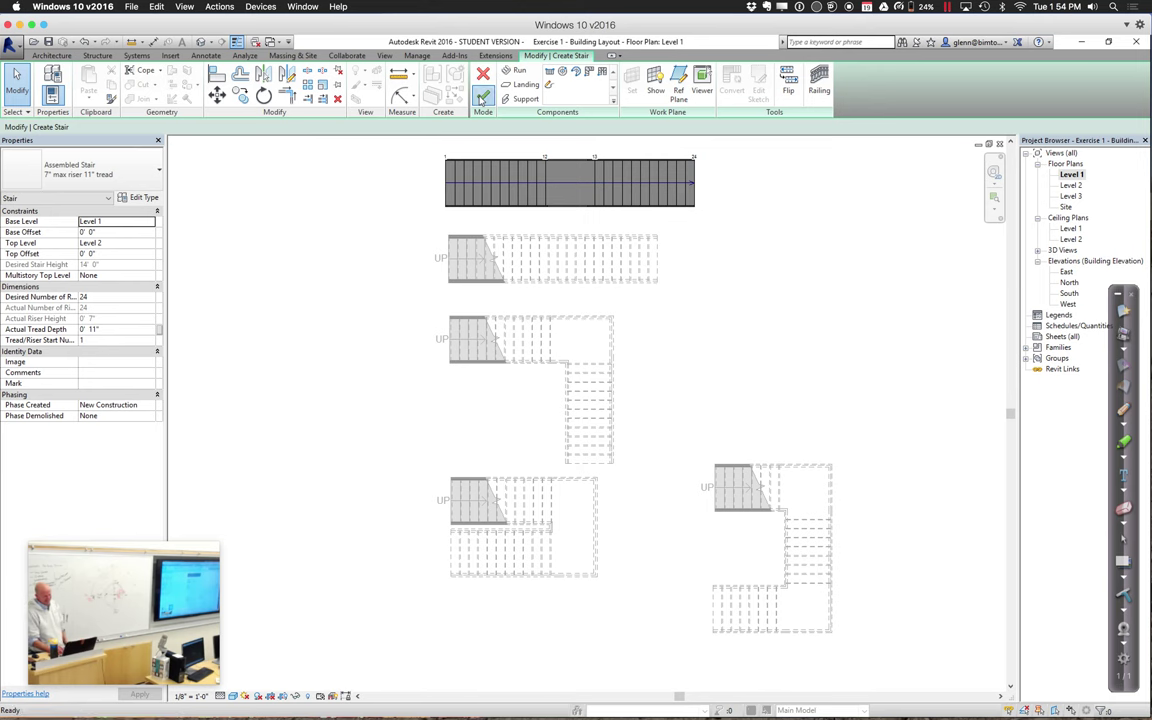
{"action": "left_click", "coordinate": [483, 95]}
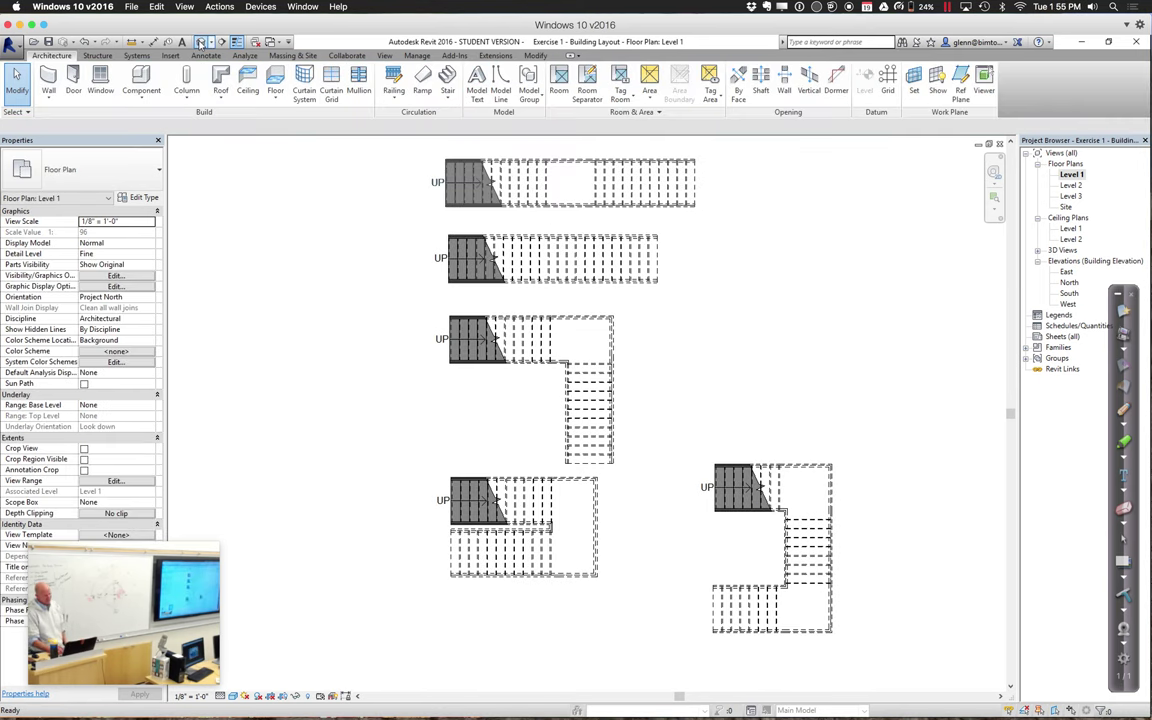
Open the default 3D view and frame the group of stairs beside the L-shaped building
{"action": "left_click", "coordinate": [200, 42]}
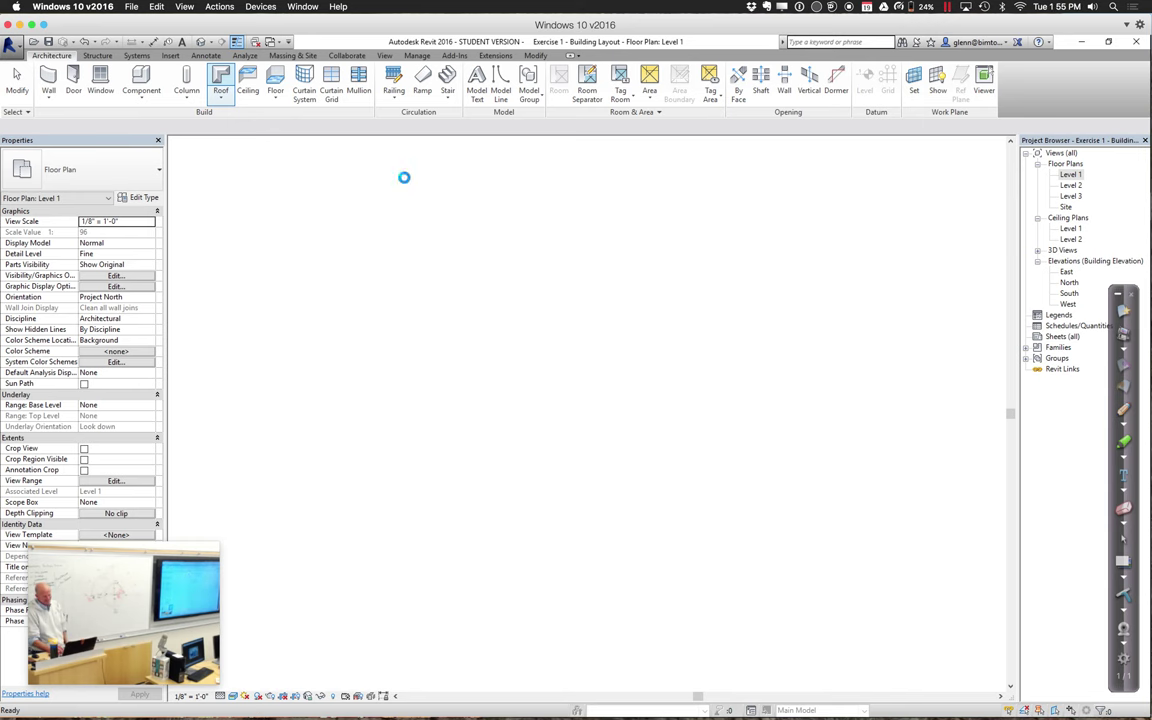
{"action": "left_click", "coordinate": [994, 300]}
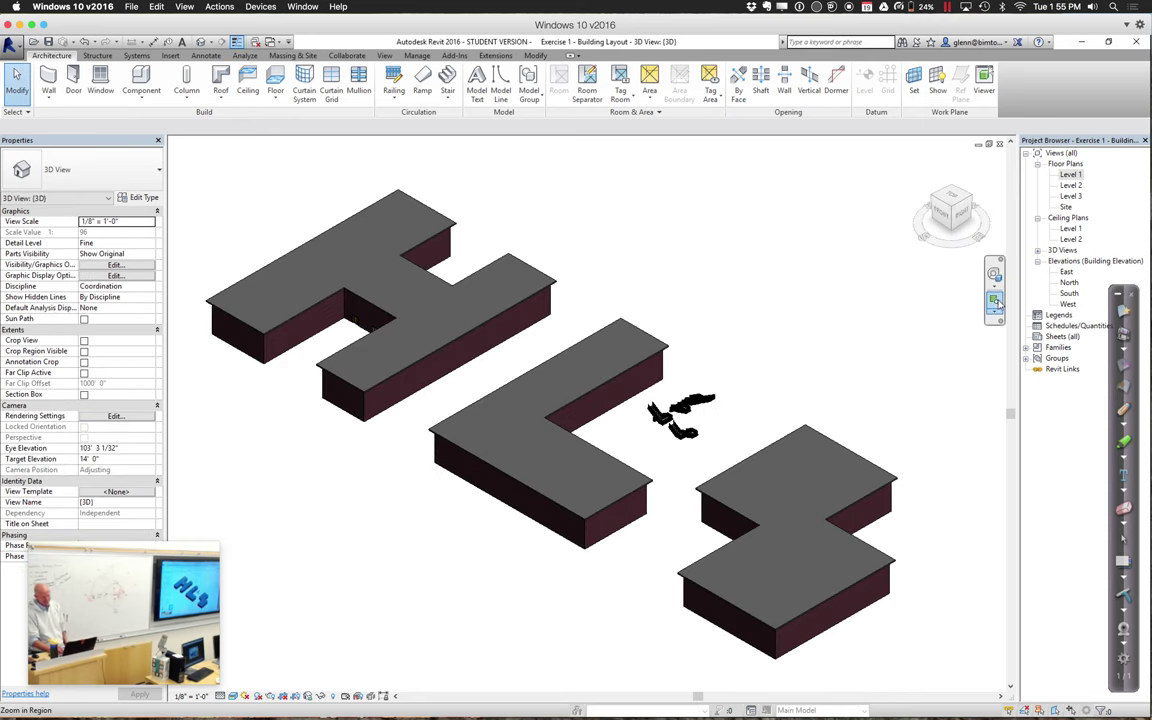
{"action": "key", "text": "super+a"}
{"action": "left_click", "coordinate": [630, 380]}
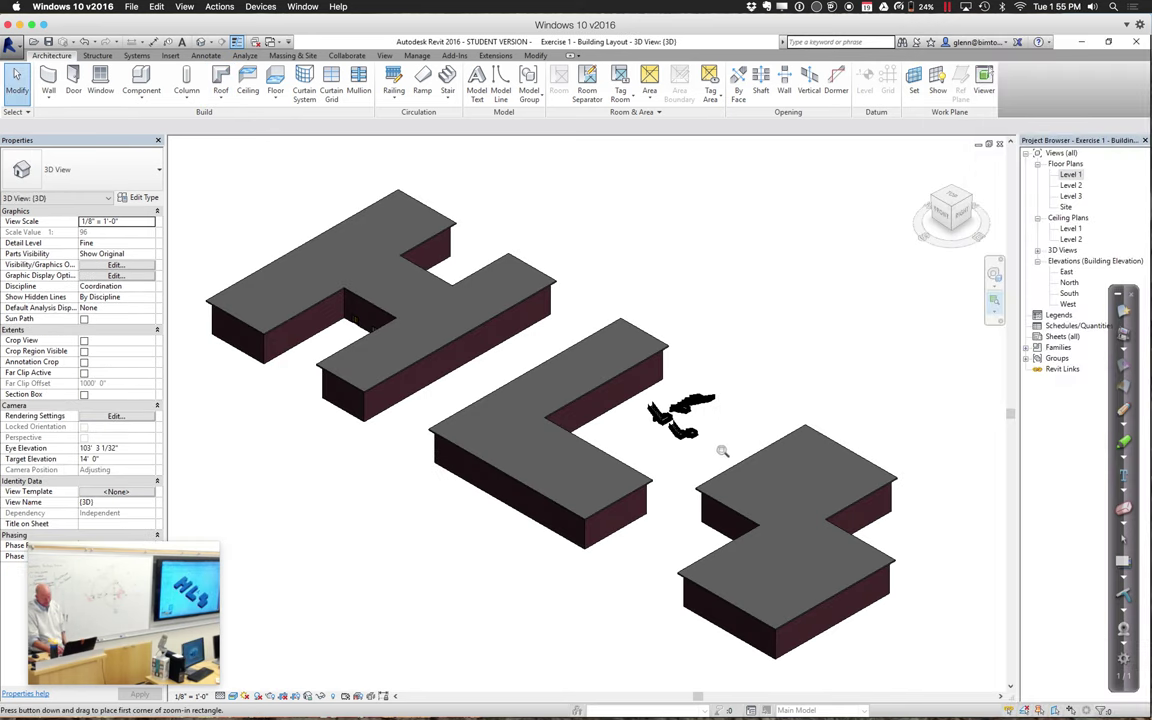
{"action": "left_click_drag", "start_coordinate": [638, 365], "coordinate": [745, 463]}
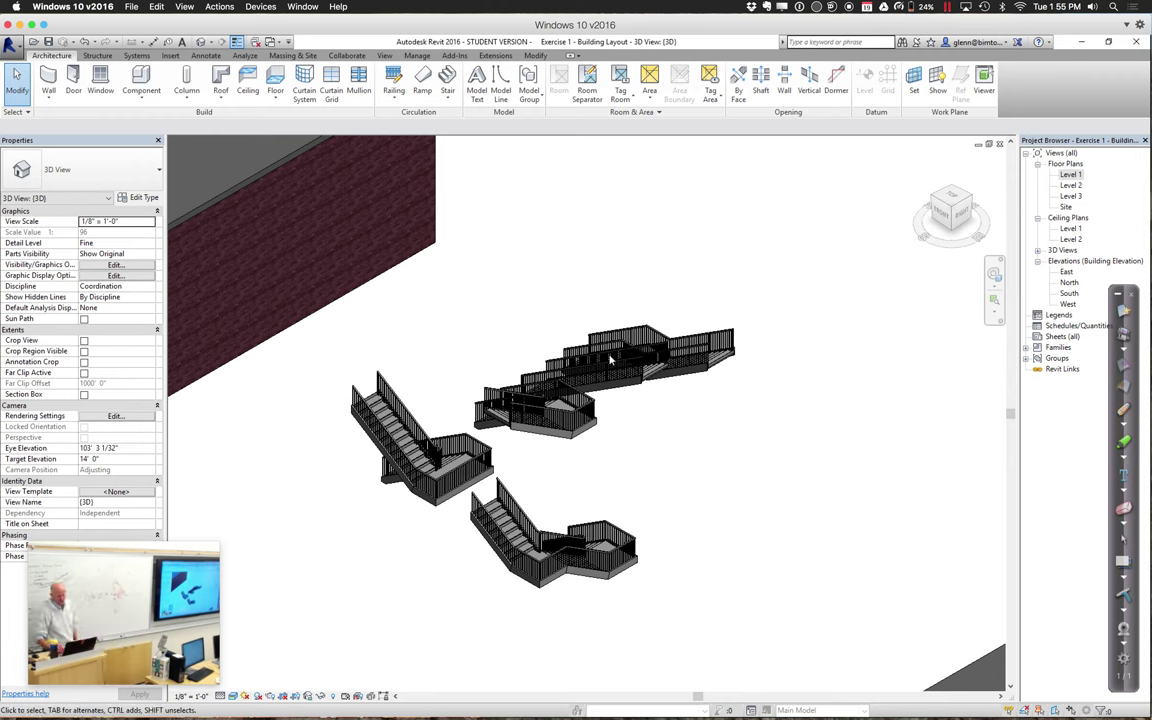
Set the switchback stair's multistory top level to Level 3
{"action": "left_click", "coordinate": [375, 400]}
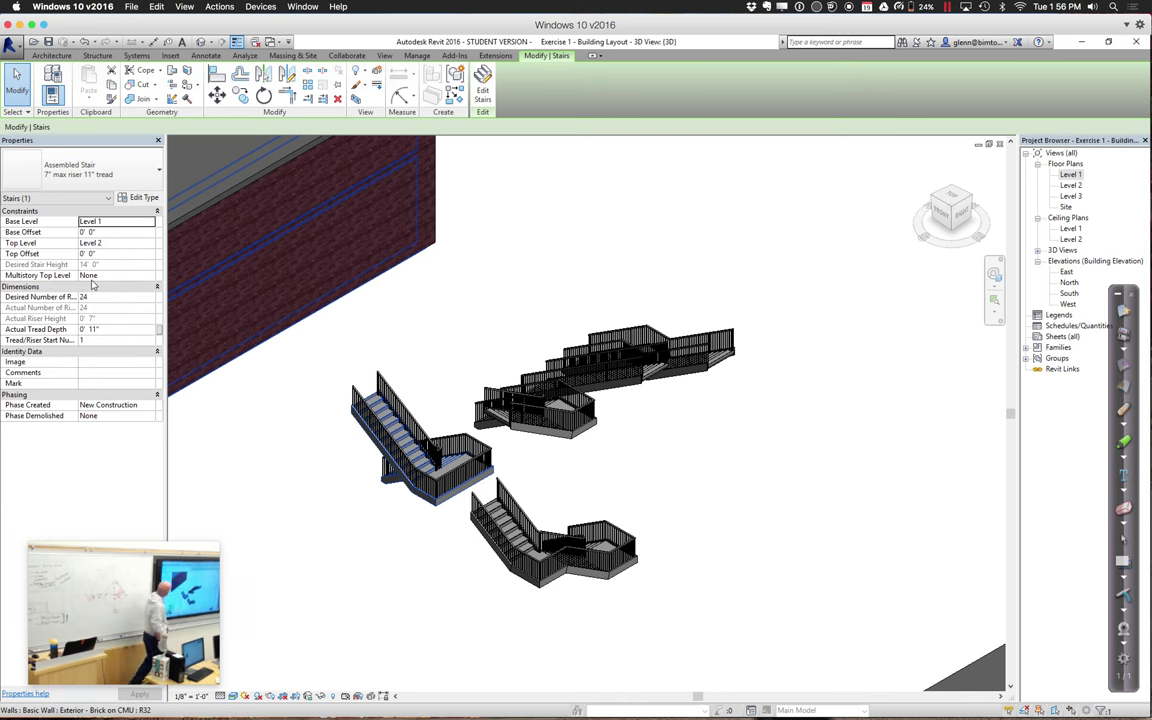
{"action": "left_click", "coordinate": [118, 275]}
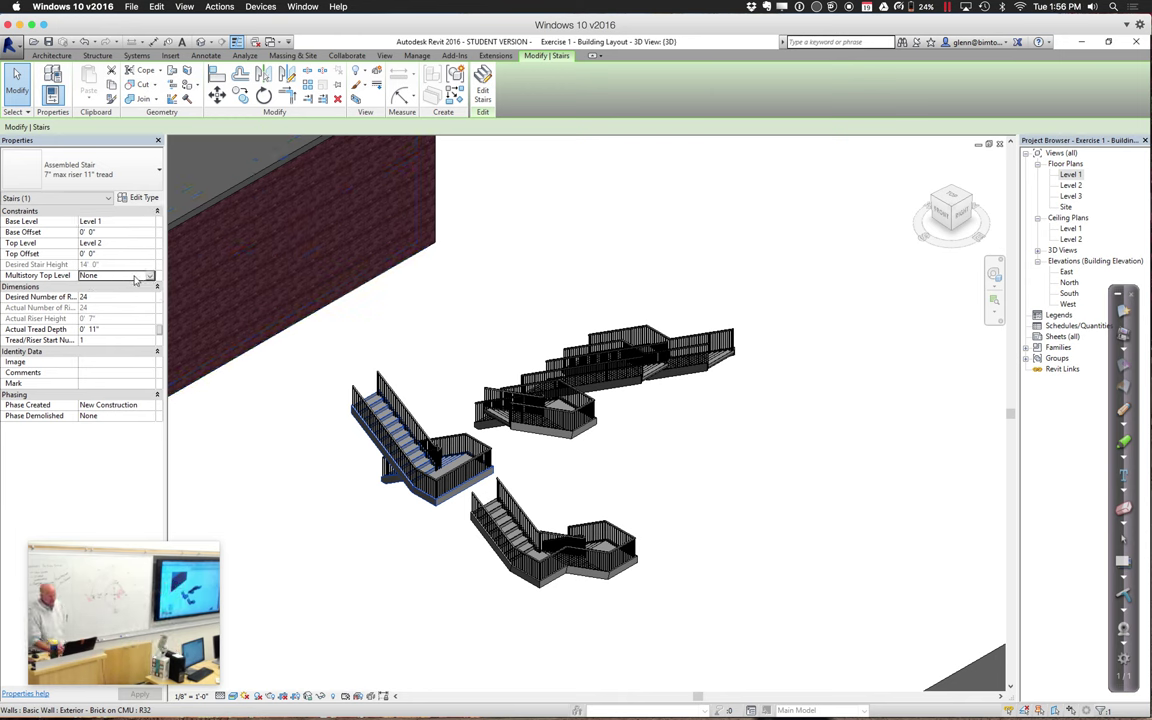
{"action": "left_click", "coordinate": [152, 280]}
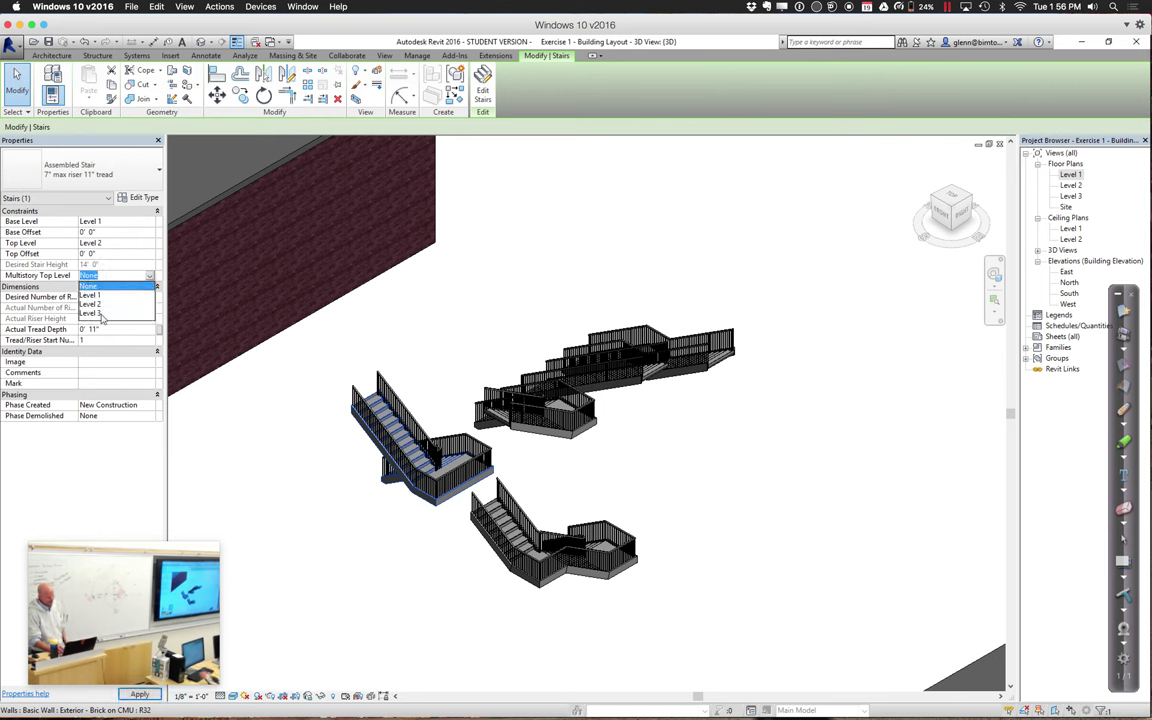
{"action": "left_click", "coordinate": [92, 313]}
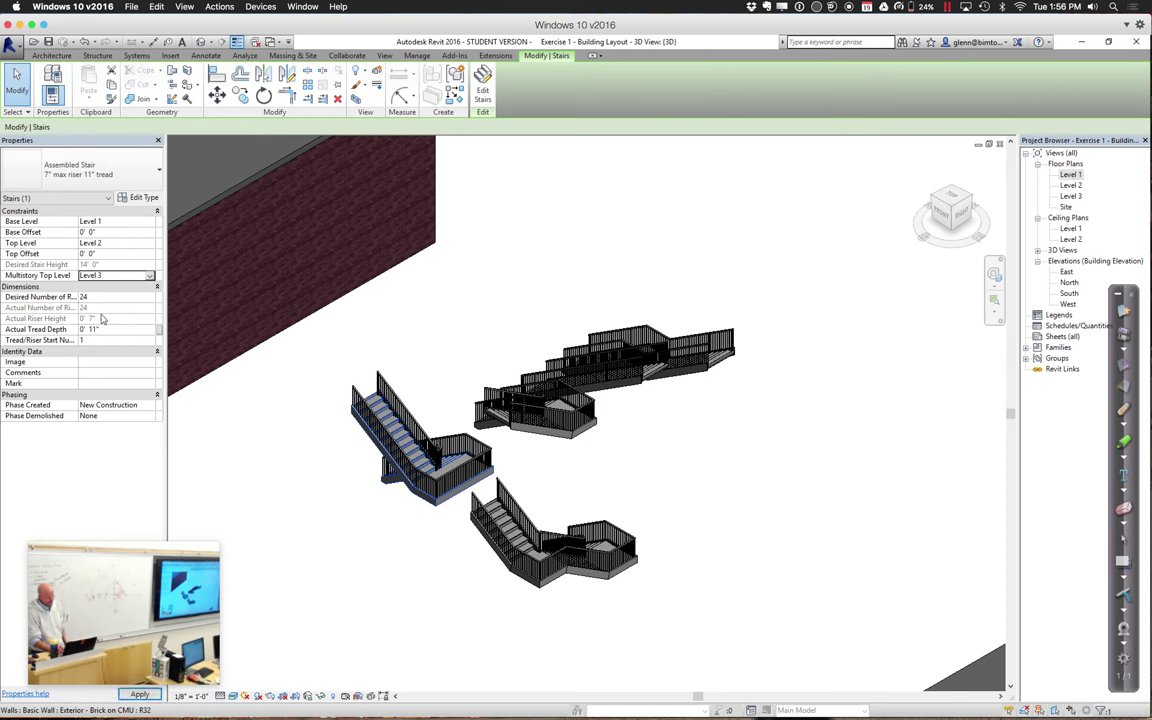
{"action": "left_click", "coordinate": [258, 436]}
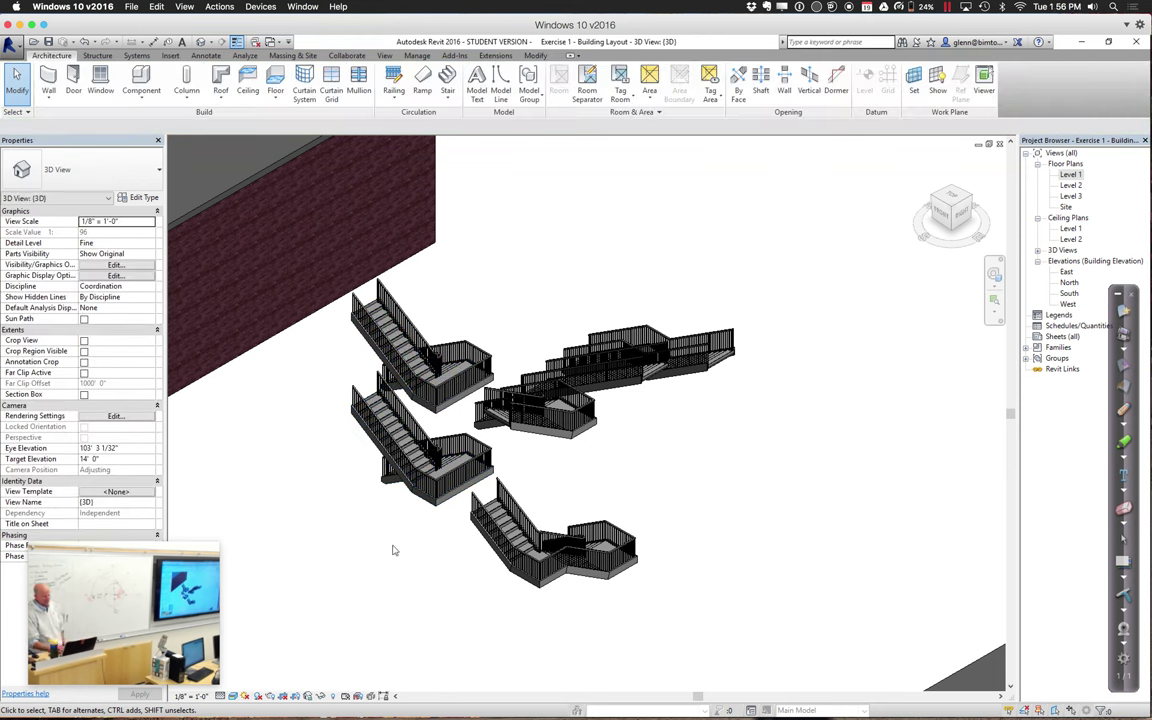
Make the three-run stair multistory, with Level 3 as its multistory top level
{"action": "left_click", "coordinate": [601, 587]}
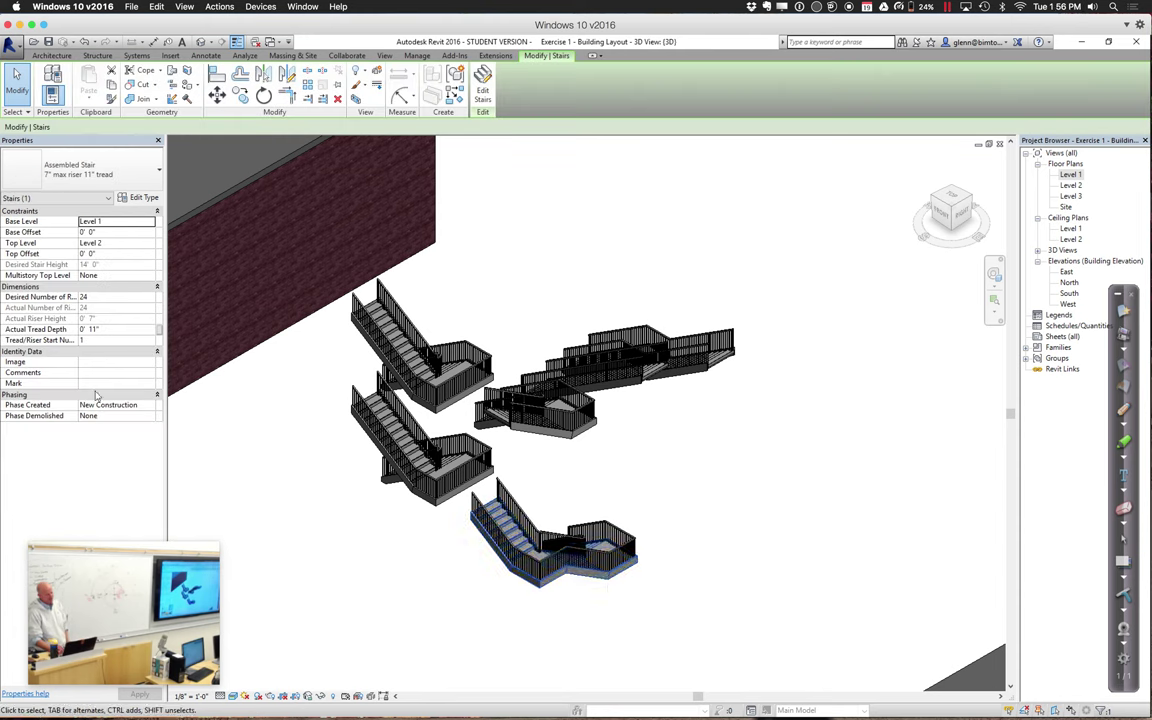
{"action": "left_click", "coordinate": [135, 275]}
{"action": "left_click", "coordinate": [110, 313]}
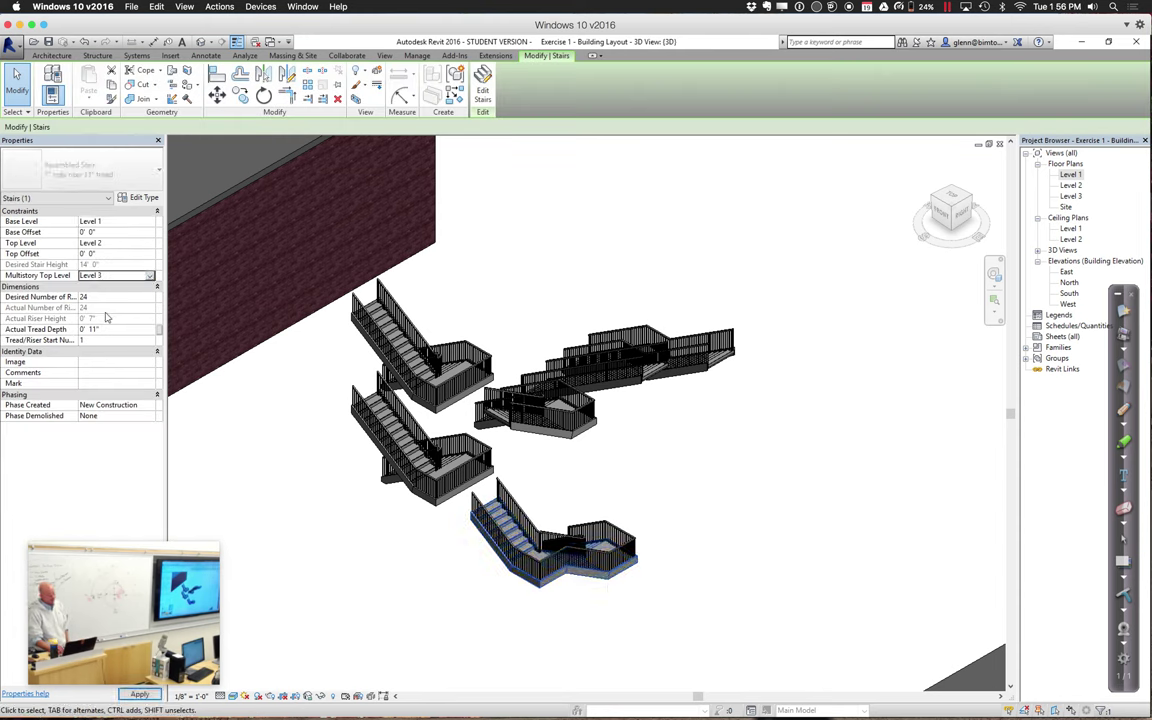
{"action": "left_click", "coordinate": [319, 508]}
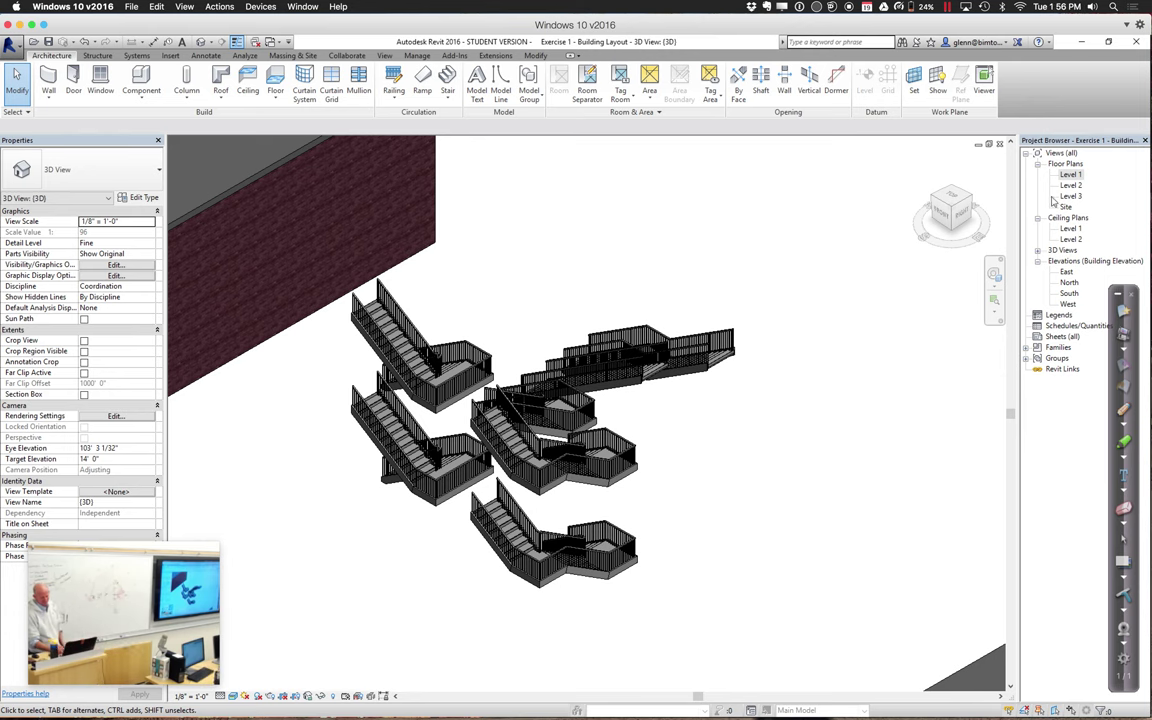
In the Level 1 floor plan, move the L-shaped stair by its outer landing corner into the building's inside northeast corner
{"action": "double_click", "coordinate": [1084, 175]}
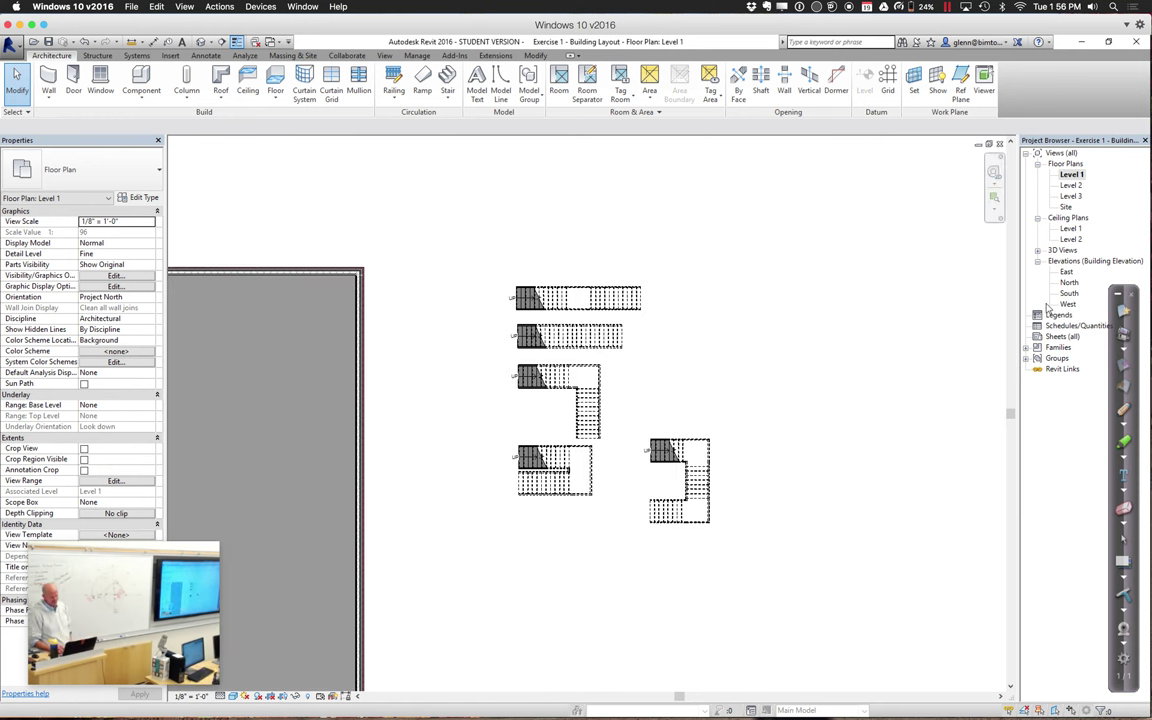
{"action": "left_click_drag", "start_coordinate": [680, 698], "coordinate": [640, 689]}
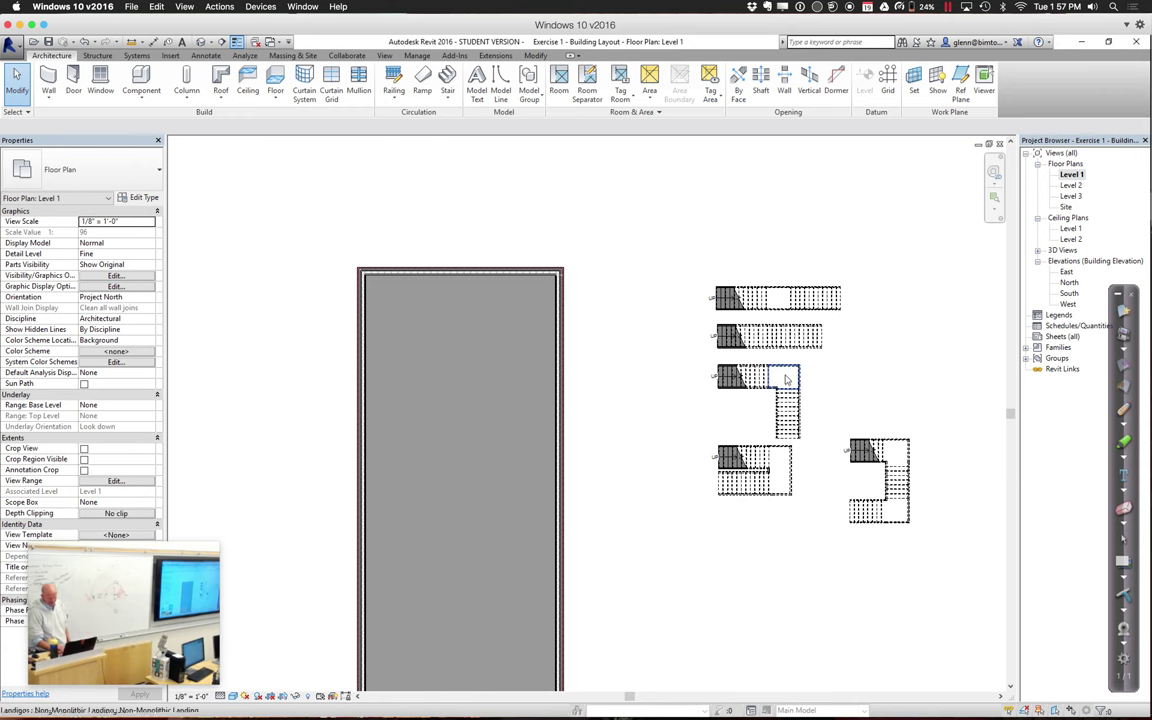
{"action": "left_click", "coordinate": [789, 408]}
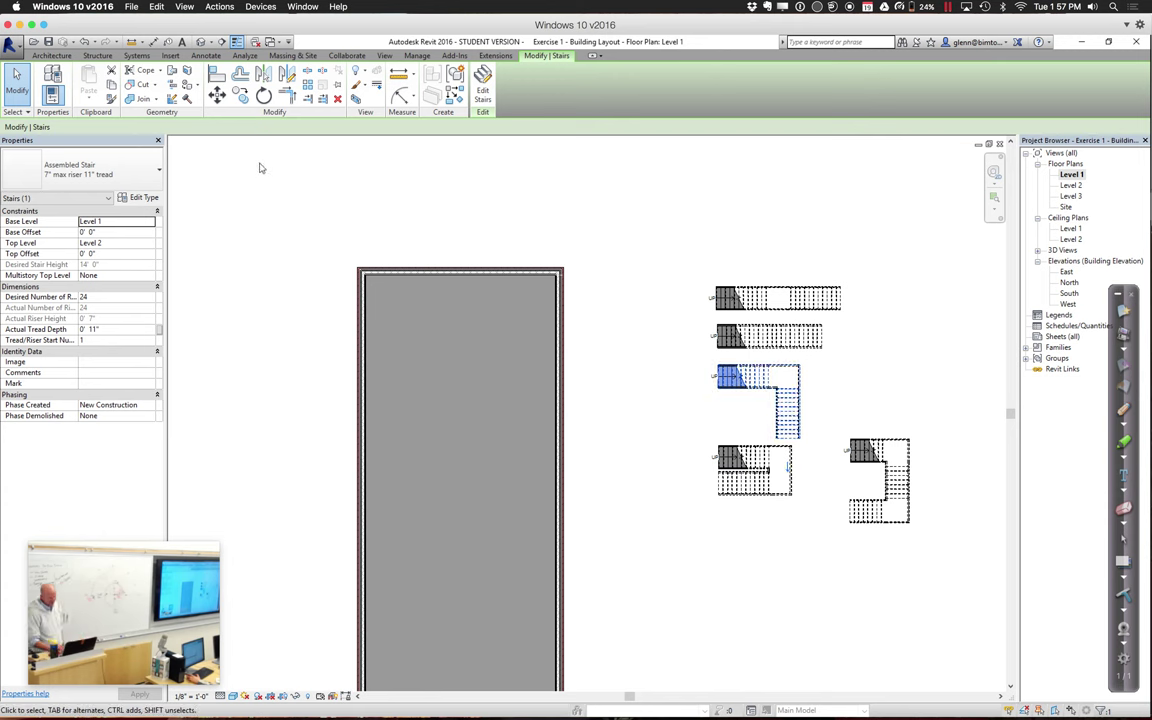
{"action": "left_click", "coordinate": [218, 99]}
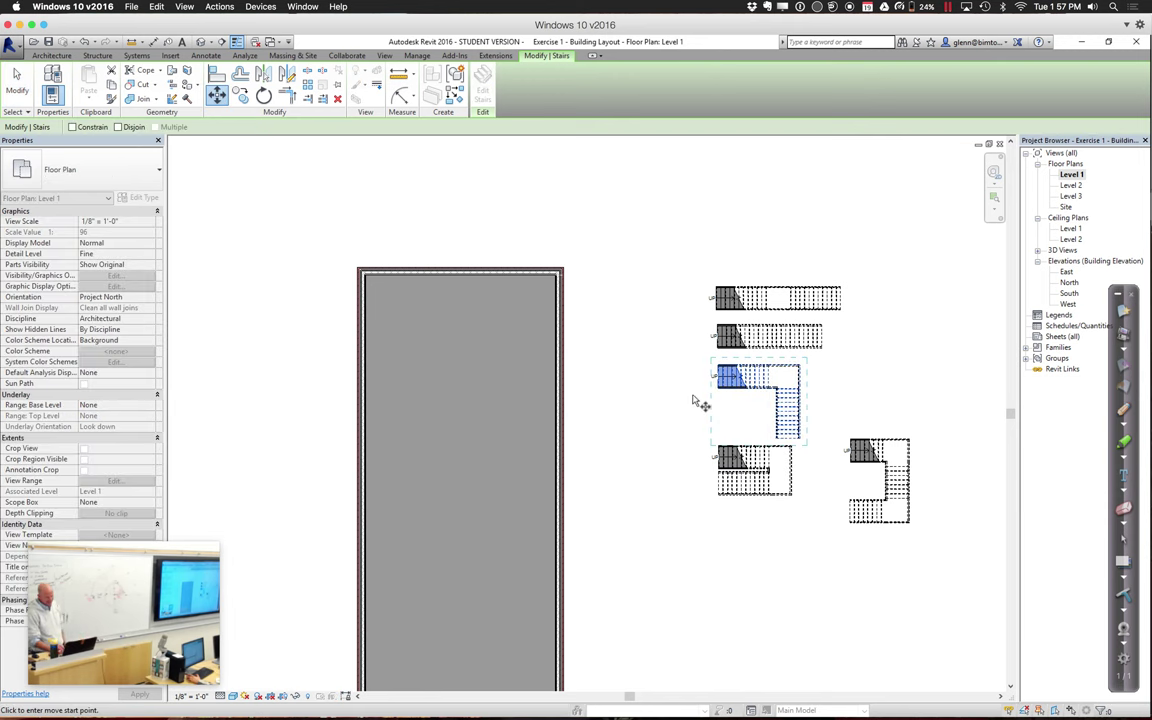
{"action": "left_click", "coordinate": [800, 369]}
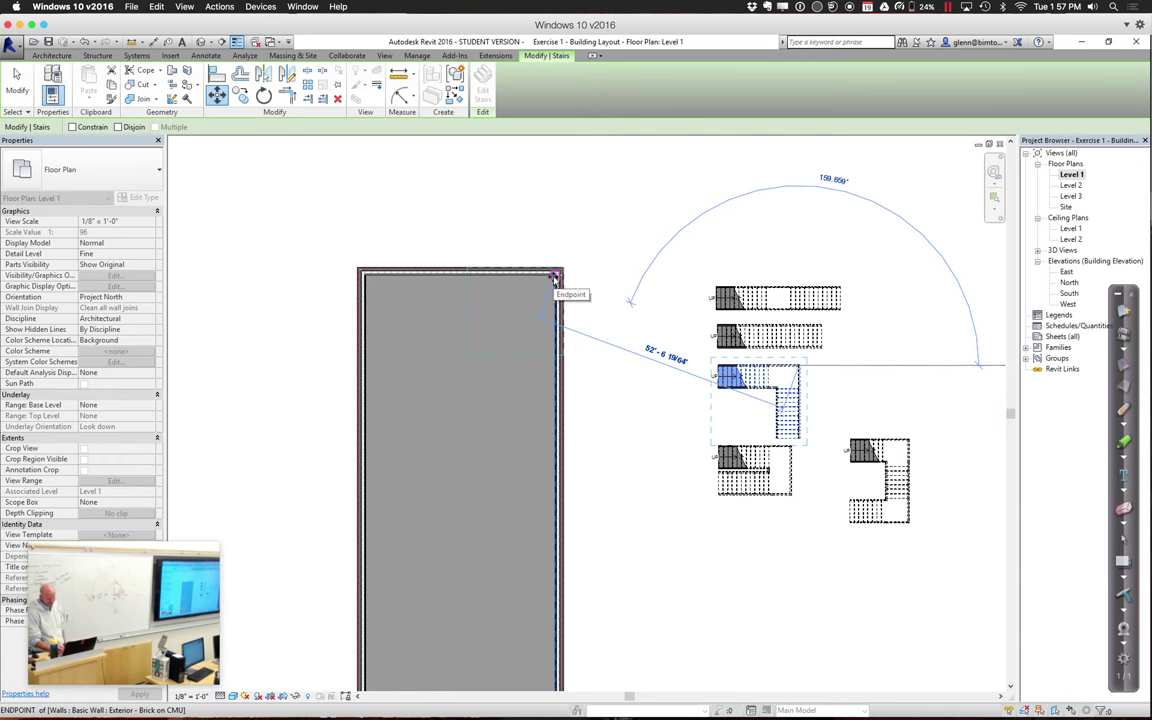
{"action": "left_click", "coordinate": [556, 279]}
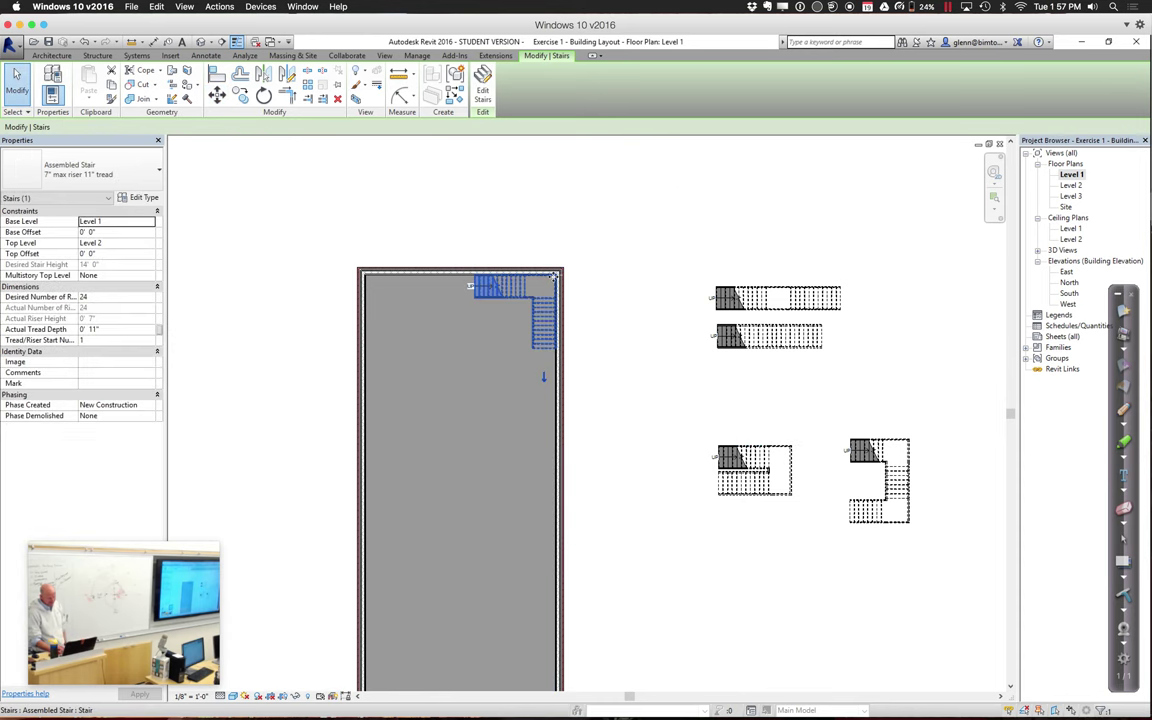
{"action": "left_click", "coordinate": [618, 318]}
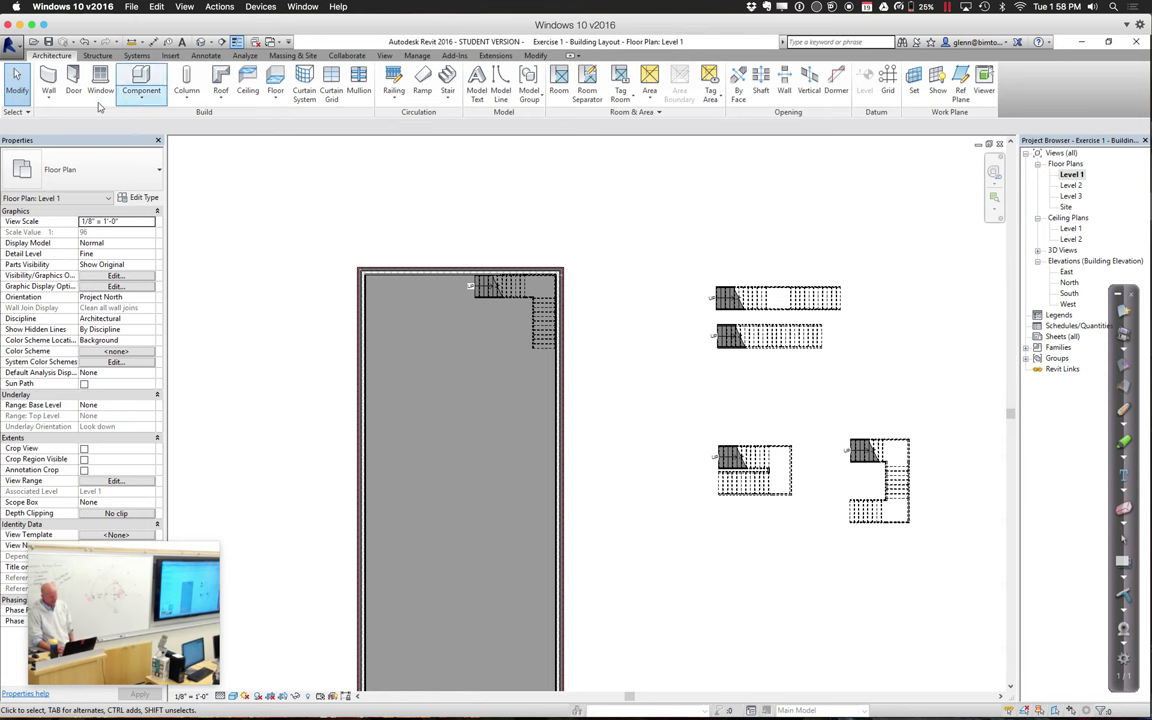
Draw Generic - 8" architectural walls along the inner side of the L-shaped stair, about 14'-6" running east and 13'-6" running south
{"action": "left_click", "coordinate": [48, 97]}
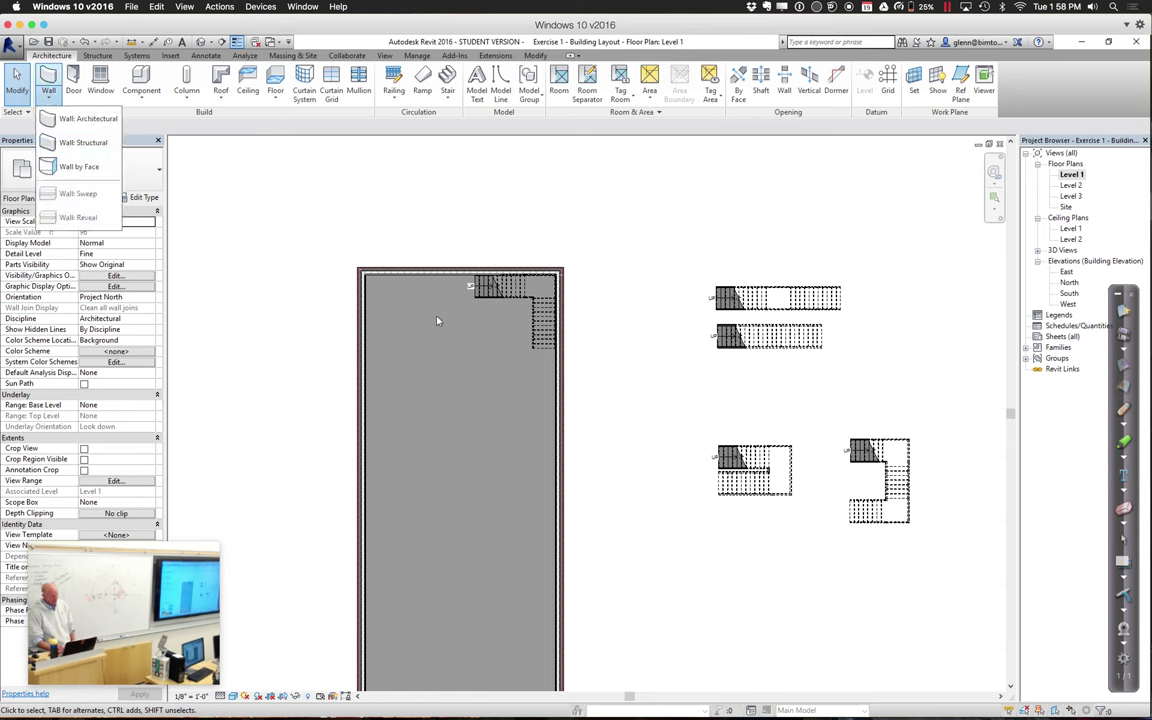
{"action": "left_click", "coordinate": [70, 118]}
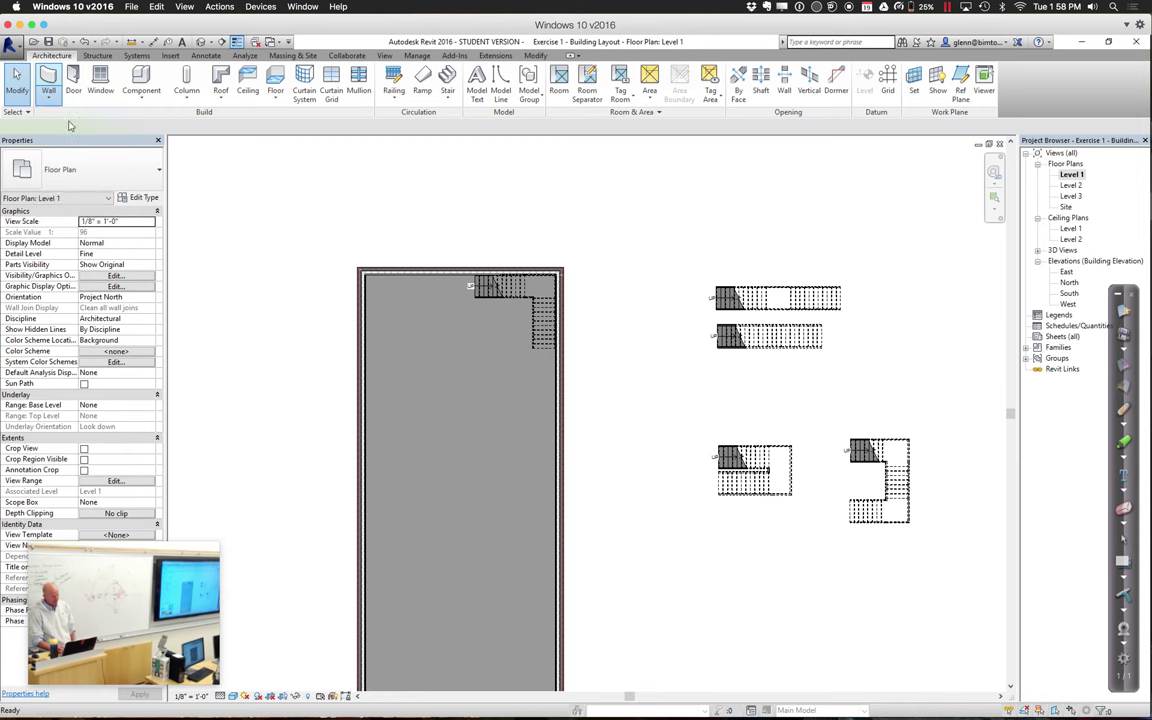
{"action": "left_click", "coordinate": [84, 170]}
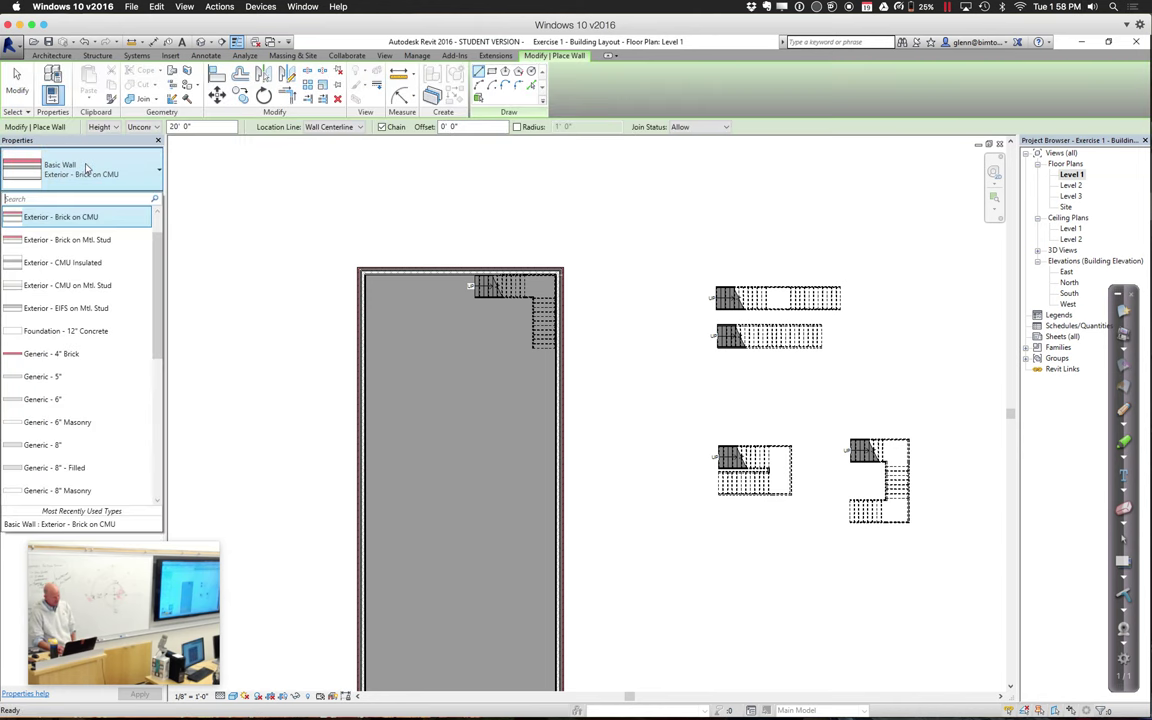
{"action": "left_click", "coordinate": [75, 446]}
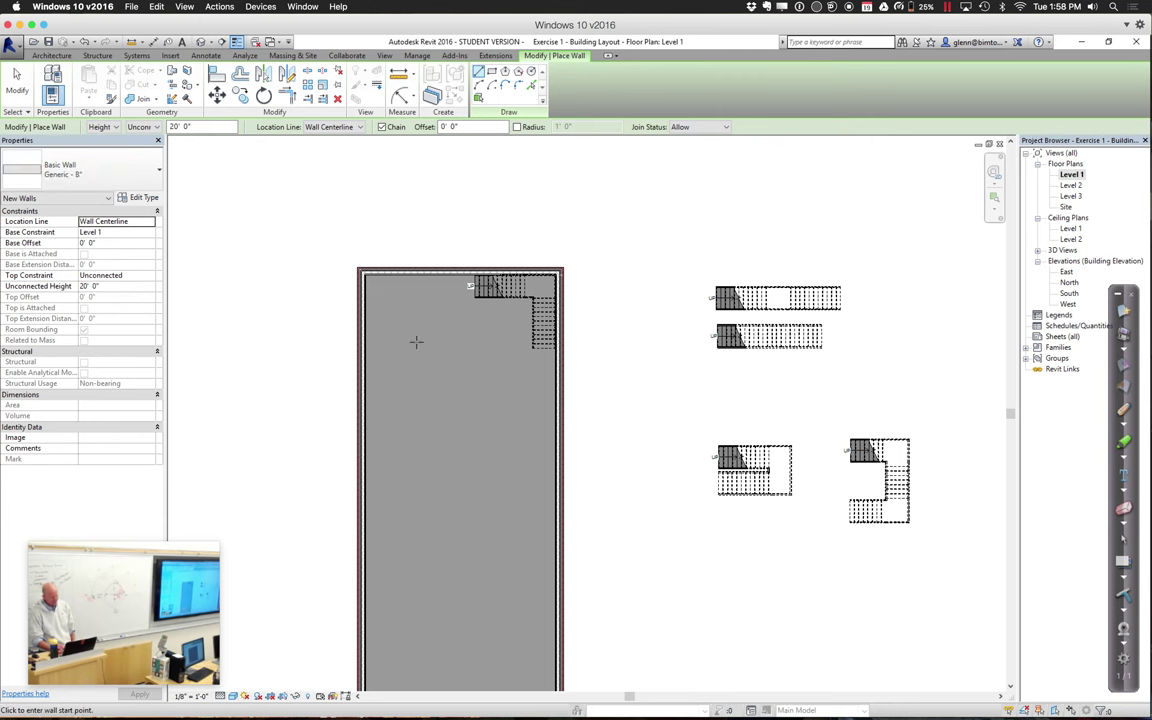
{"action": "left_click", "coordinate": [457, 278]}
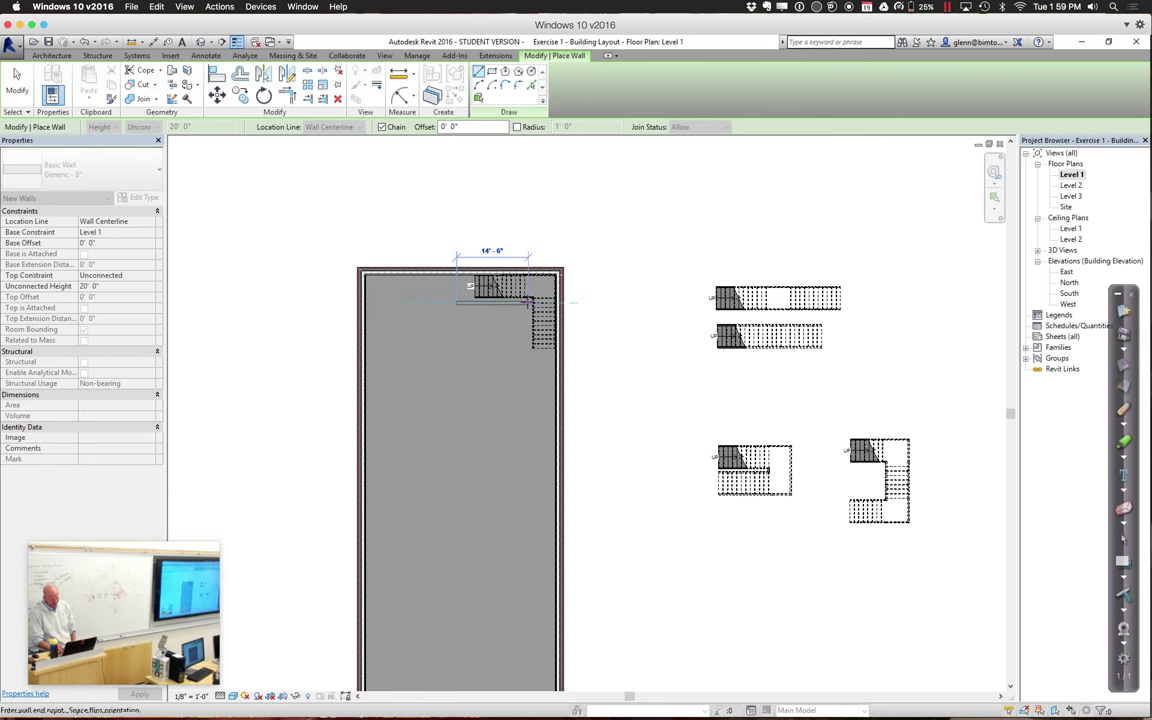
{"action": "left_click", "coordinate": [527, 301]}
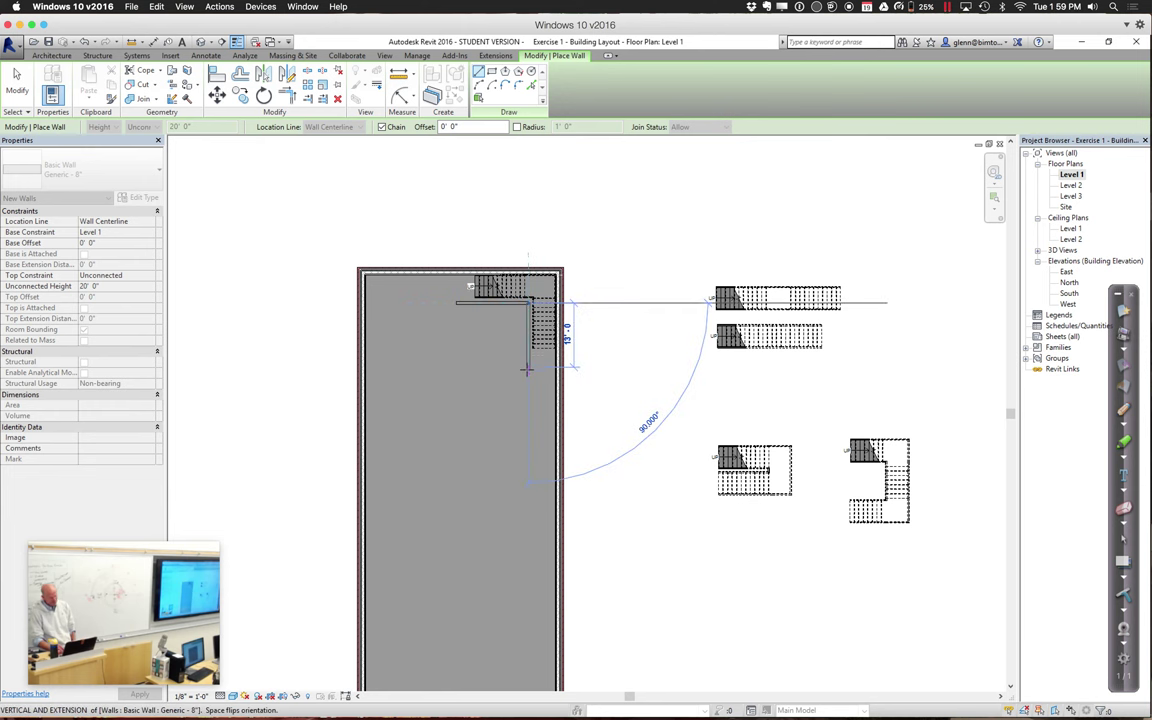
{"action": "left_click", "coordinate": [527, 369]}
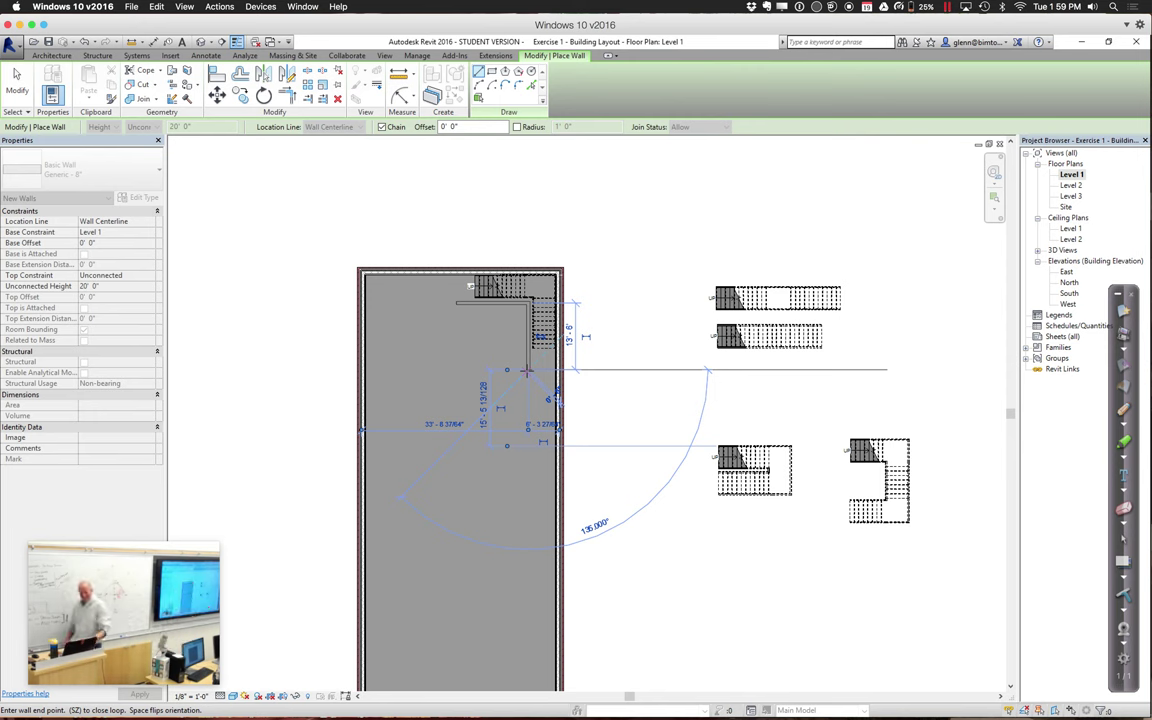
{"action": "key", "text": "Escape"}
Add a wall from the enclosure's west end to the north exterior wall, and shift it west to 17'-0" from the parallel wall
{"action": "left_click", "coordinate": [458, 300]}
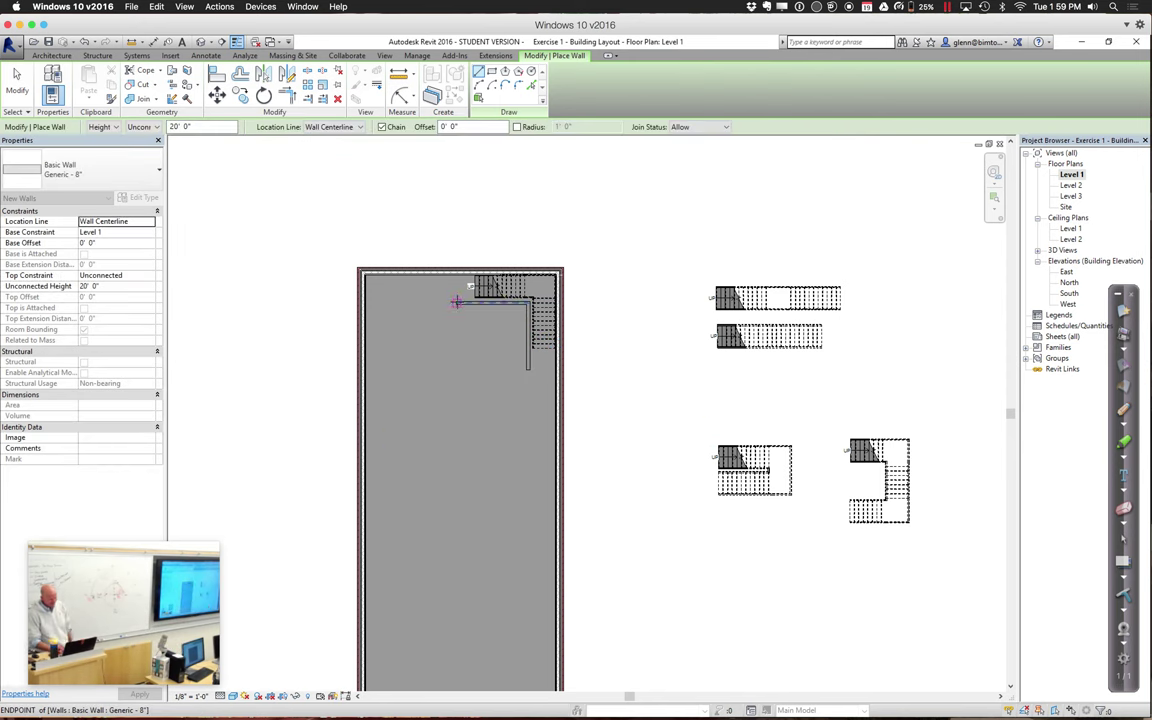
{"action": "key", "text": "Escape"}
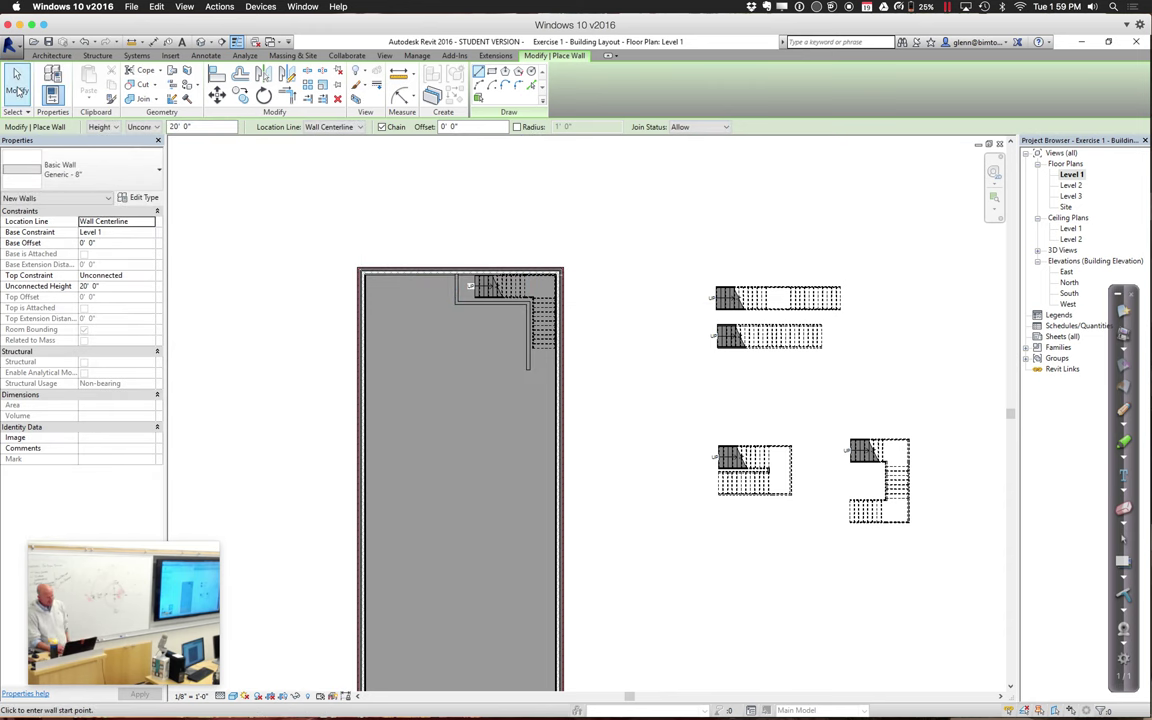
{"action": "key", "text": "Escape"}
{"action": "left_click", "coordinate": [457, 297]}
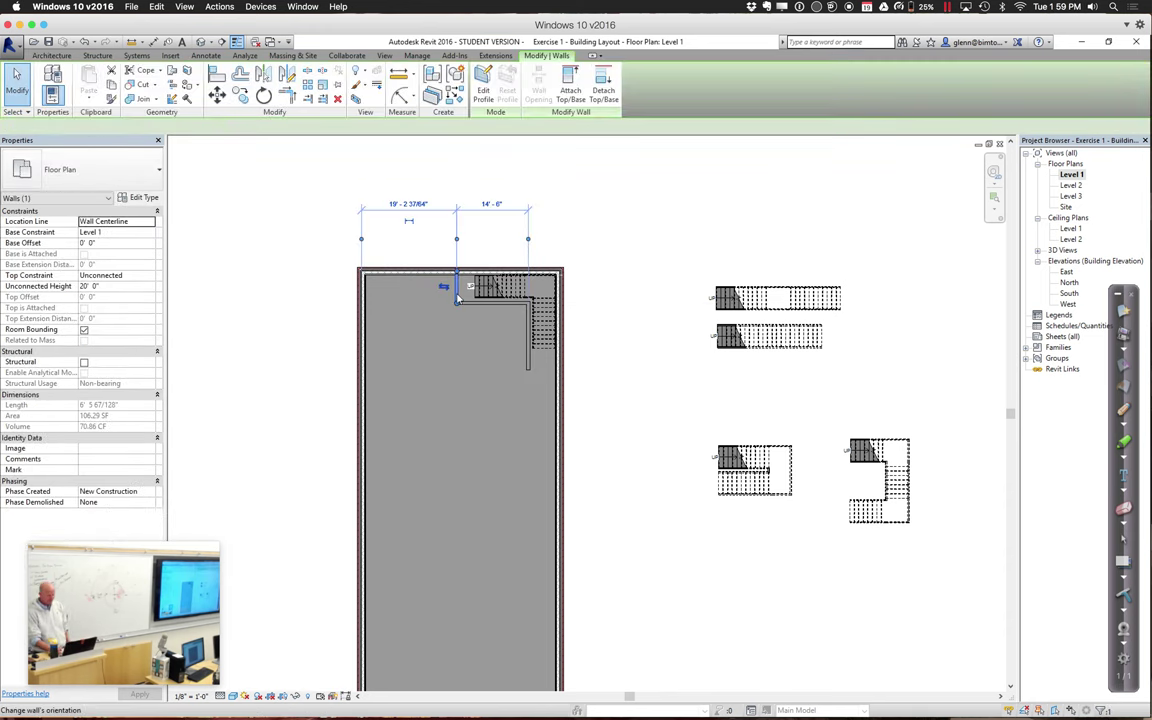
{"action": "key", "text": "Left"}
{"action": "key", "text": "Left"}
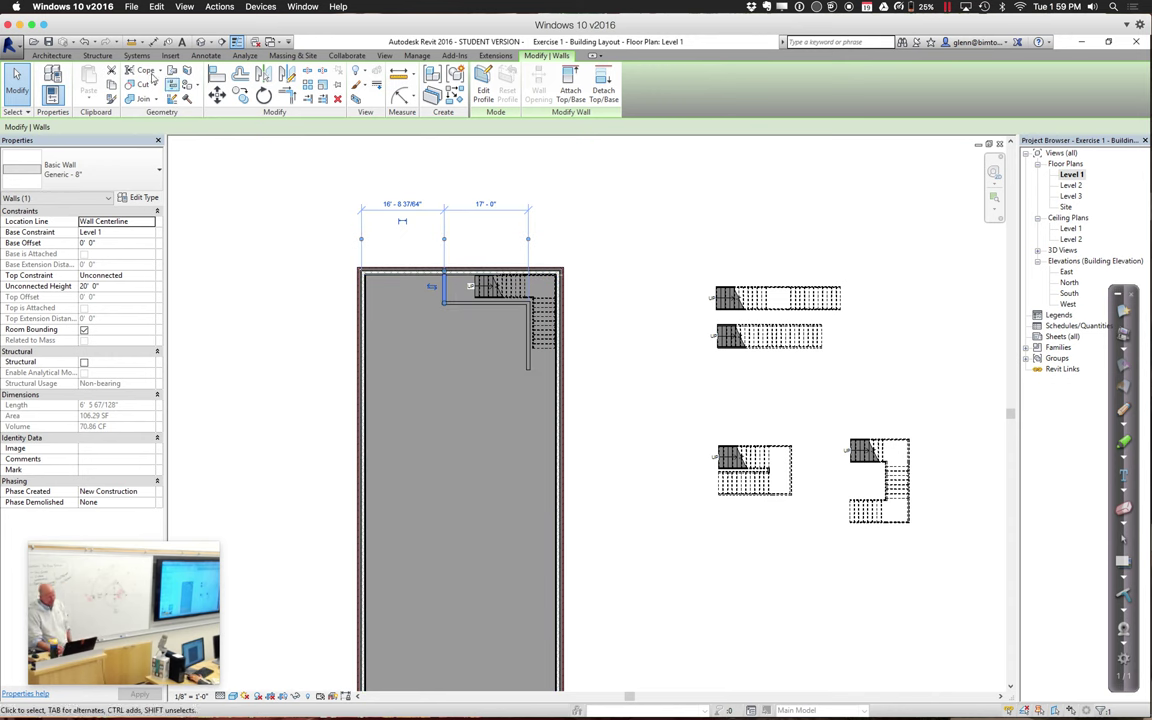
Close the south end of the stair enclosure with a Generic - 8" wall running east to the exterior wall
{"action": "left_click", "coordinate": [52, 55]}
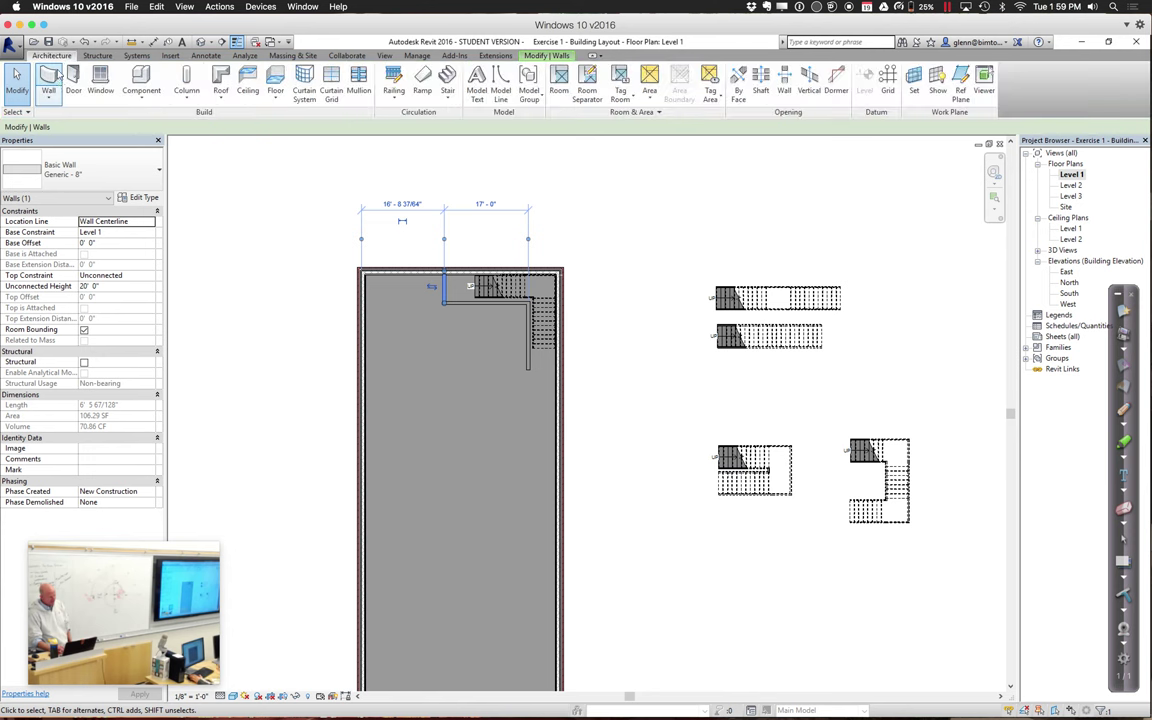
{"action": "left_click", "coordinate": [48, 99]}
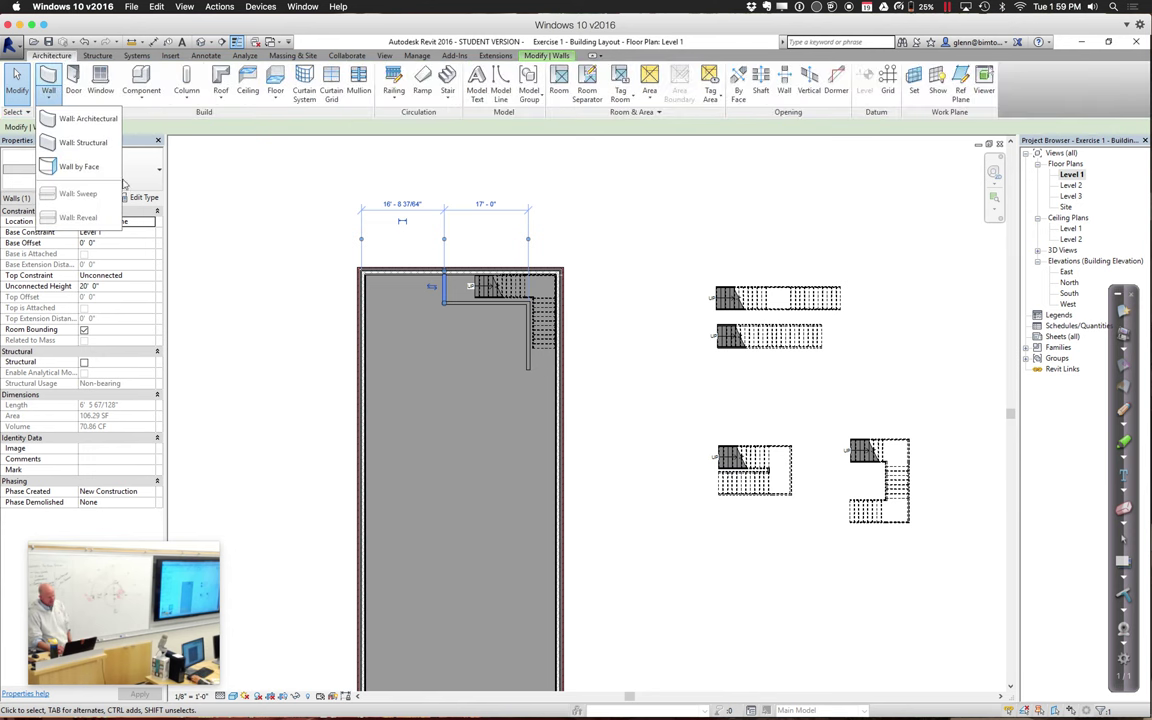
{"action": "left_click", "coordinate": [60, 118]}
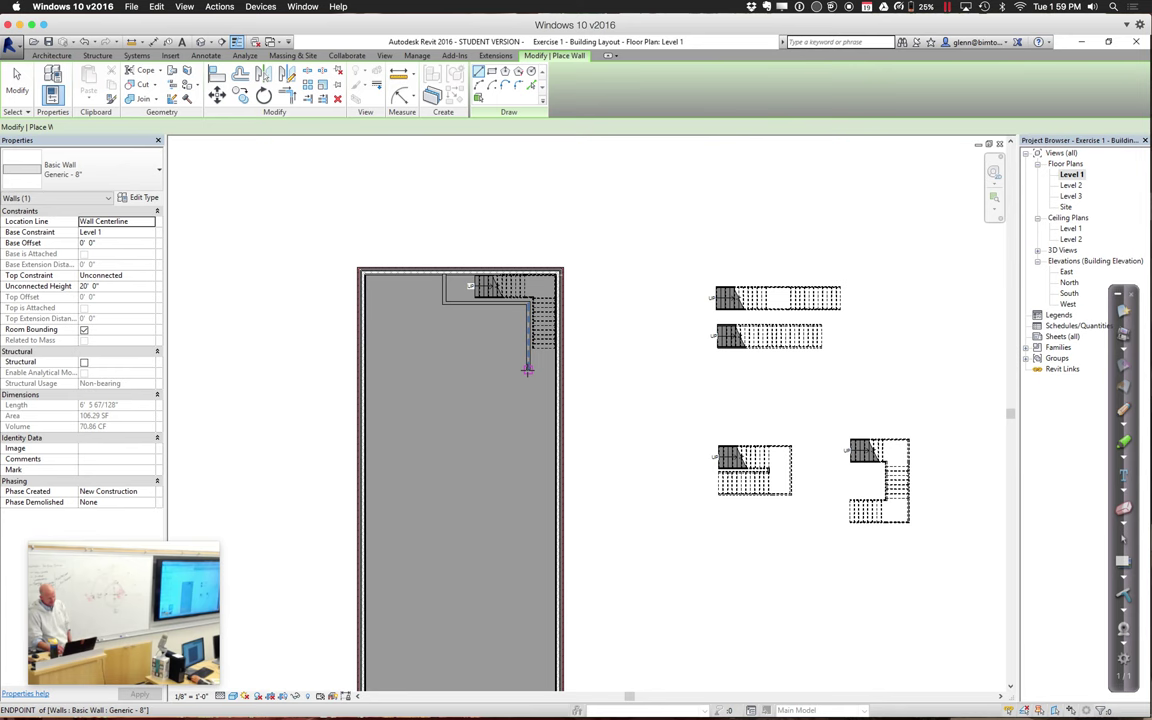
{"action": "left_click", "coordinate": [527, 368]}
{"action": "key", "text": "Escape"}
{"action": "left_click", "coordinate": [15, 78]}
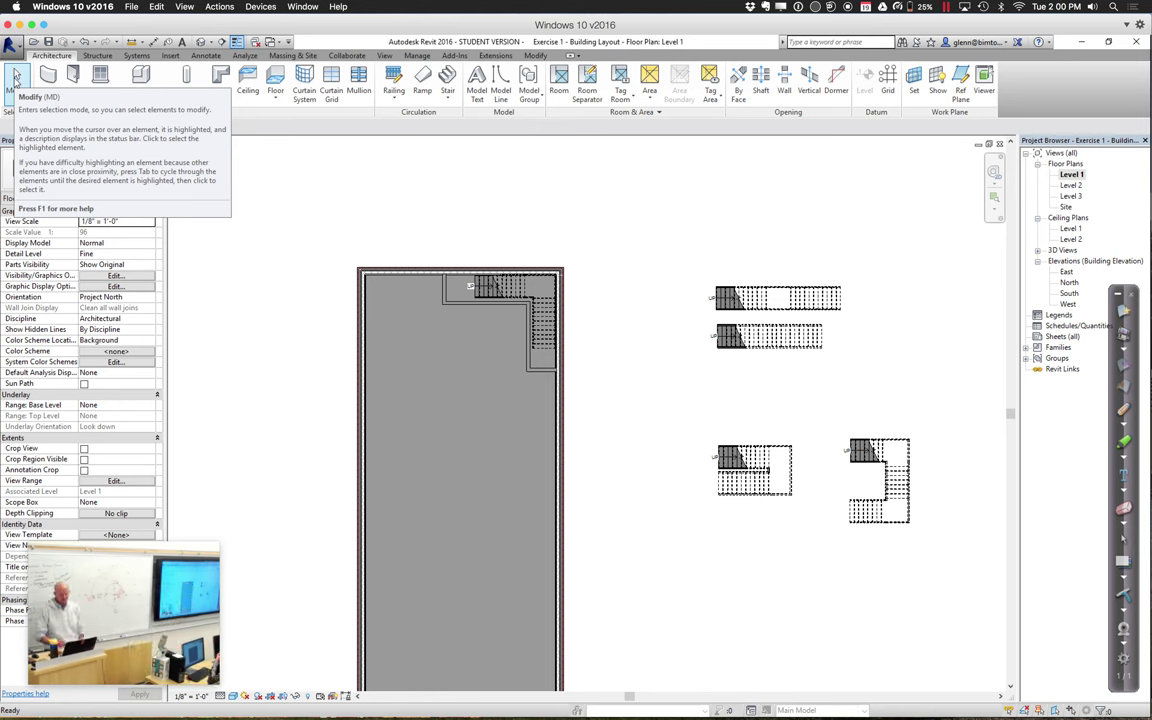
Delete the two inner walls following the stair's L shape, and extend the remaining west and south walls to meet in a corner
{"action": "left_click", "coordinate": [491, 313]}
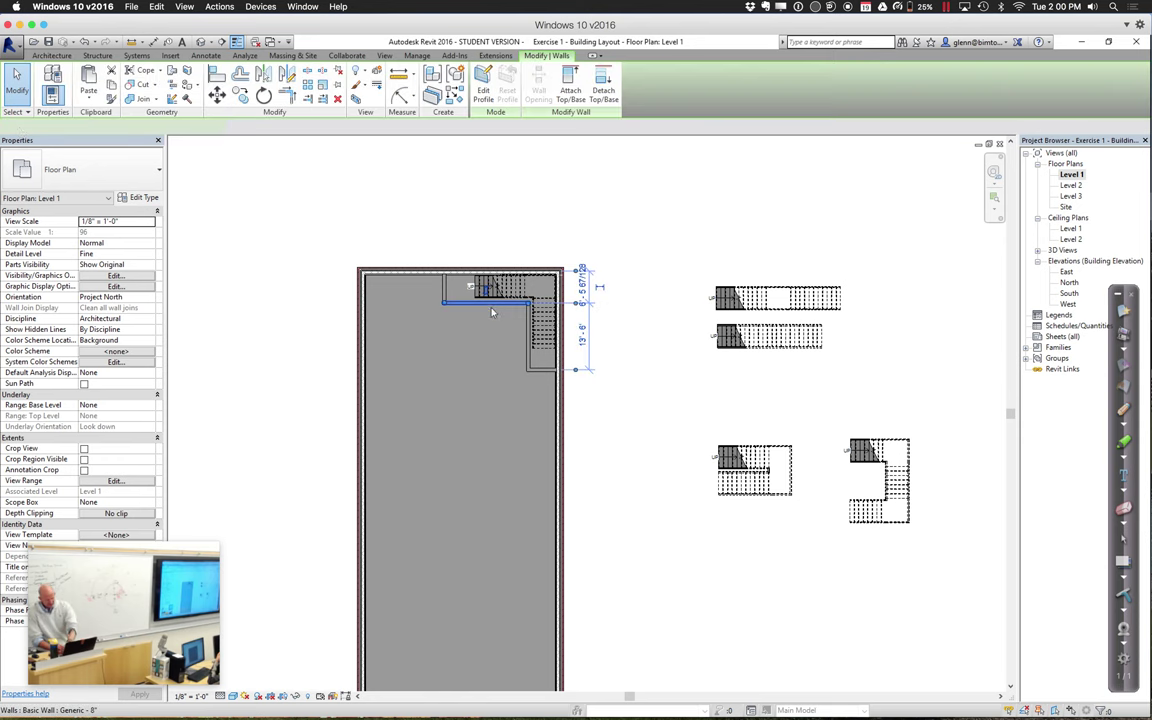
{"action": "key", "text": "Delete"}
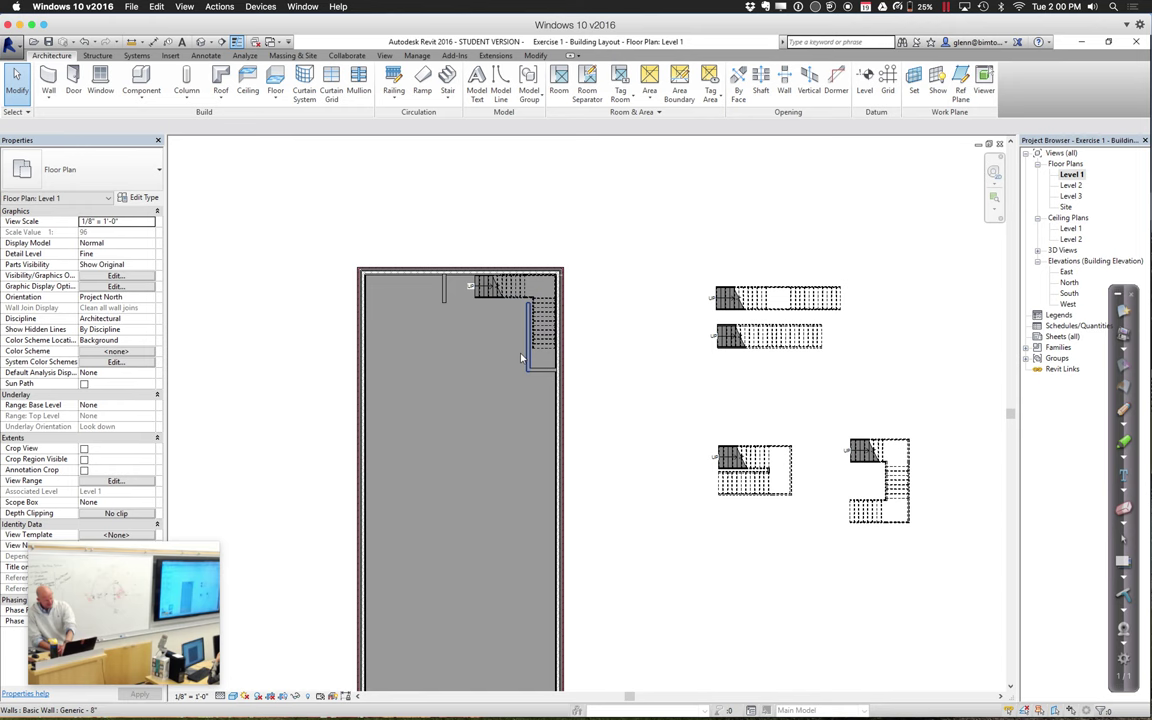
{"action": "left_click", "coordinate": [524, 381]}
{"action": "key", "text": "Delete"}
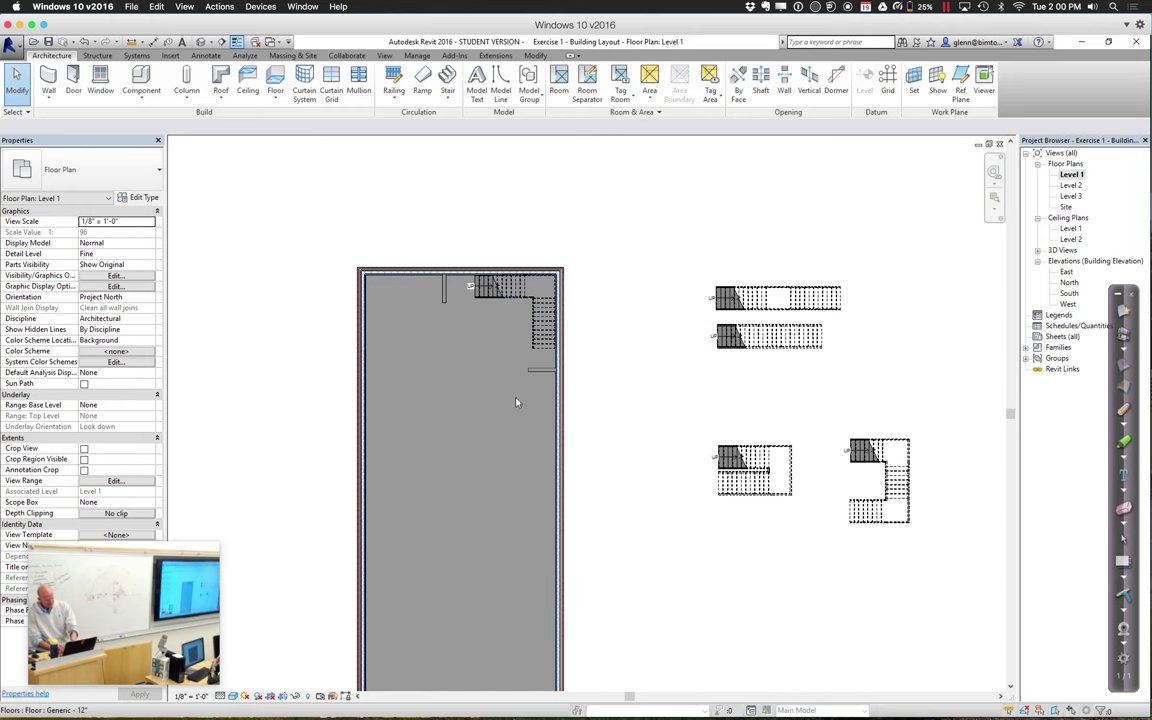
{"action": "left_click", "coordinate": [444, 305]}
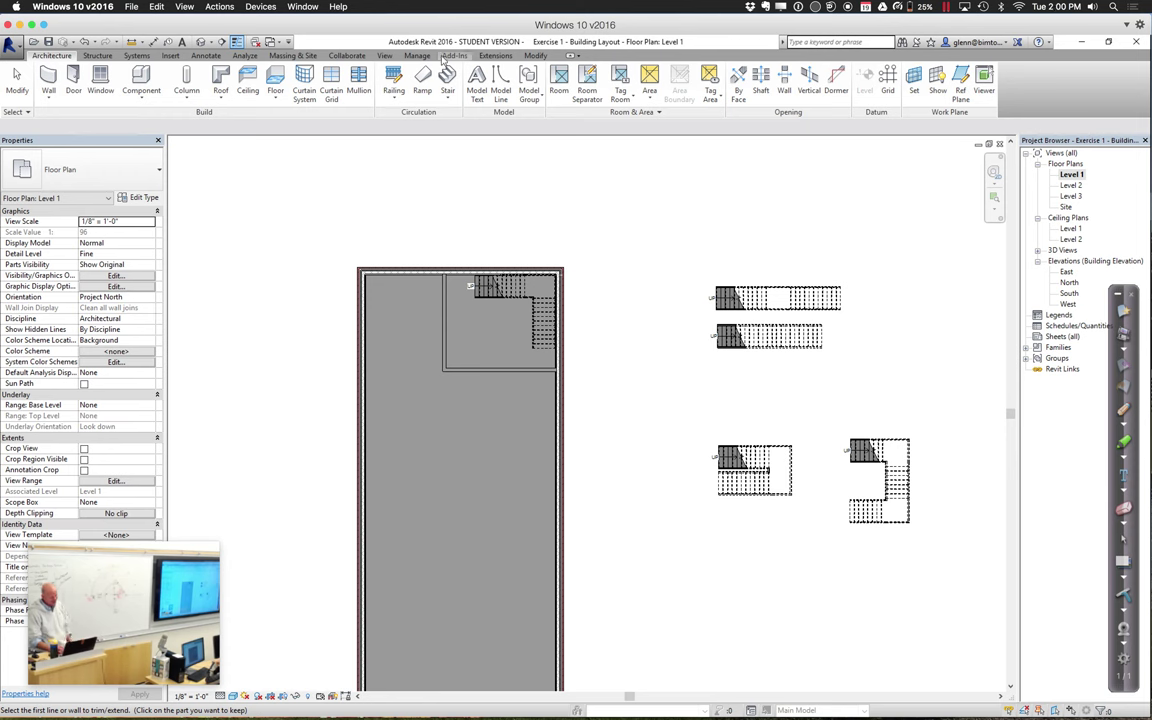
{"action": "left_click", "coordinate": [533, 56]}
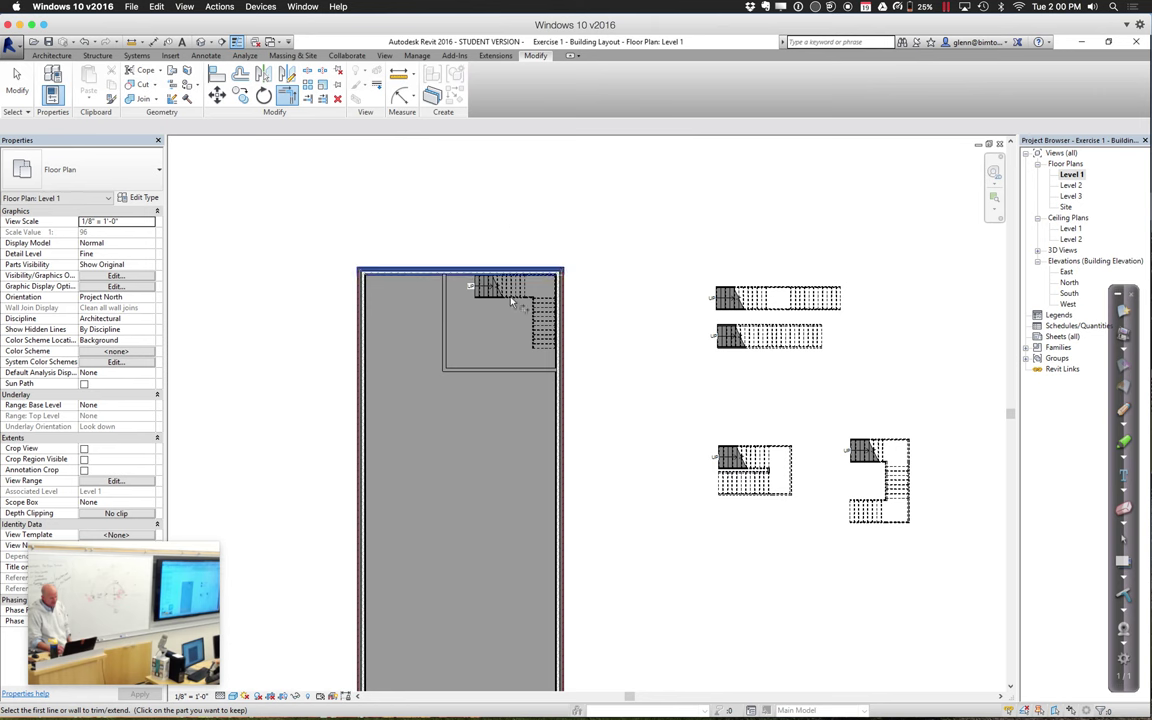
Split the east and north exterior walls where the stair enclosure's south and west walls meet them
{"action": "left_click", "coordinate": [308, 73]}
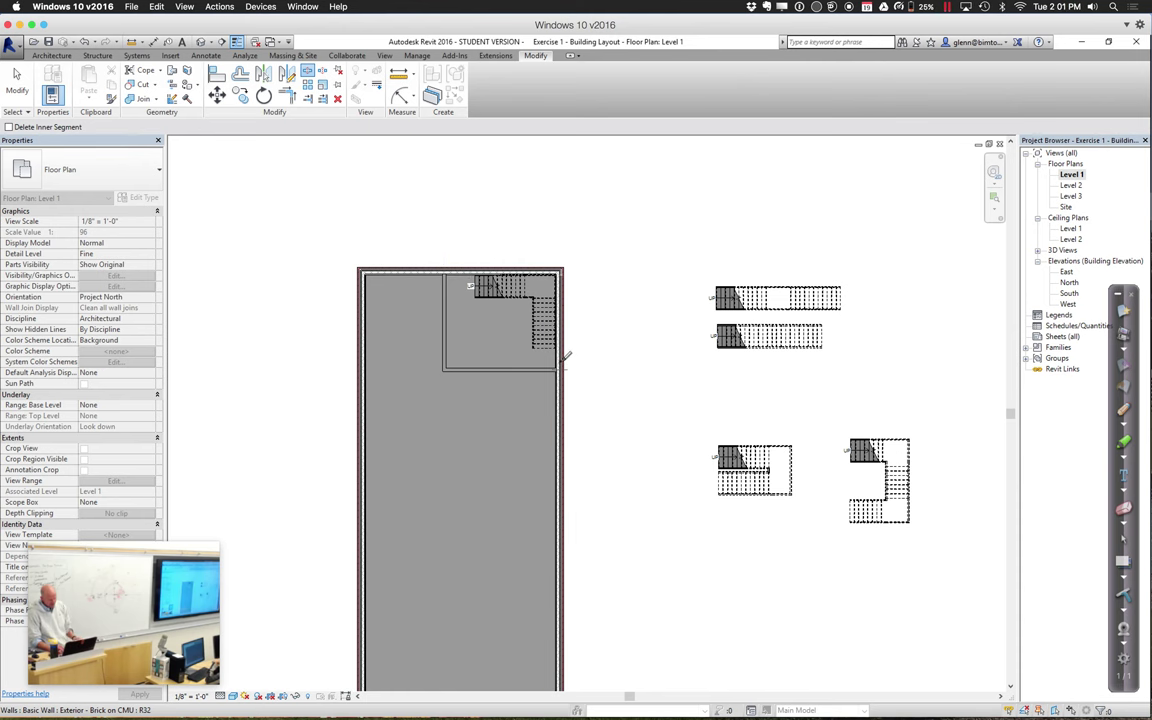
{"action": "left_click", "coordinate": [563, 360]}
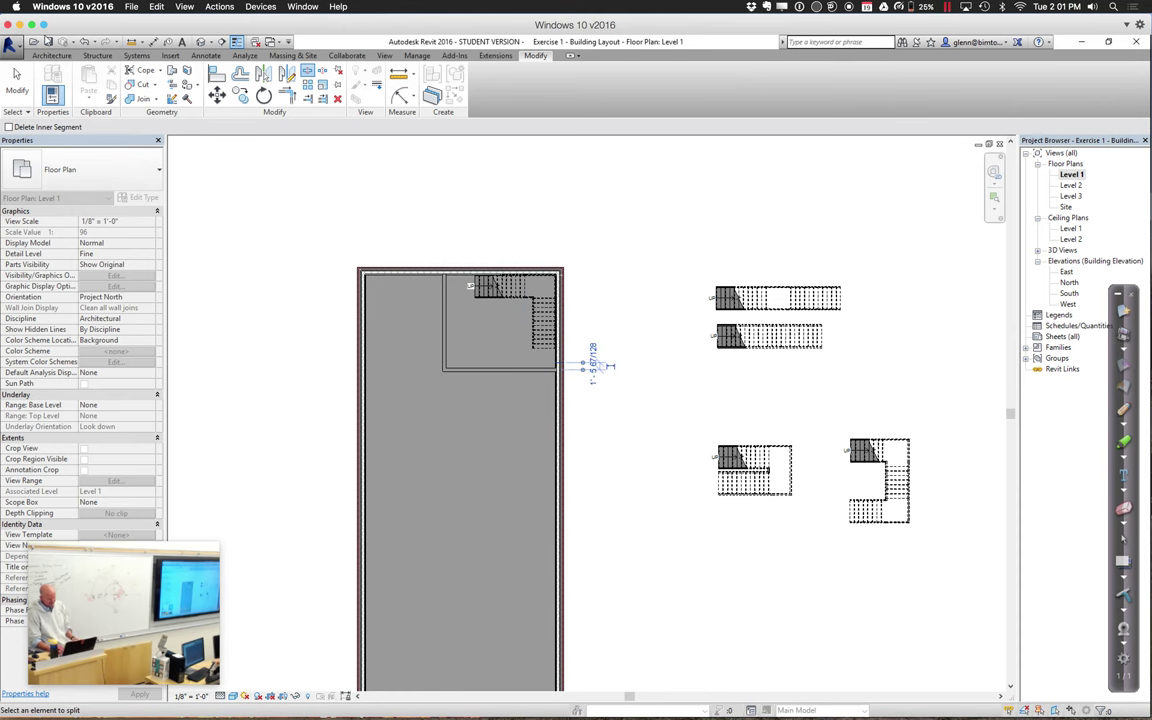
{"action": "key", "text": "alt+f"}
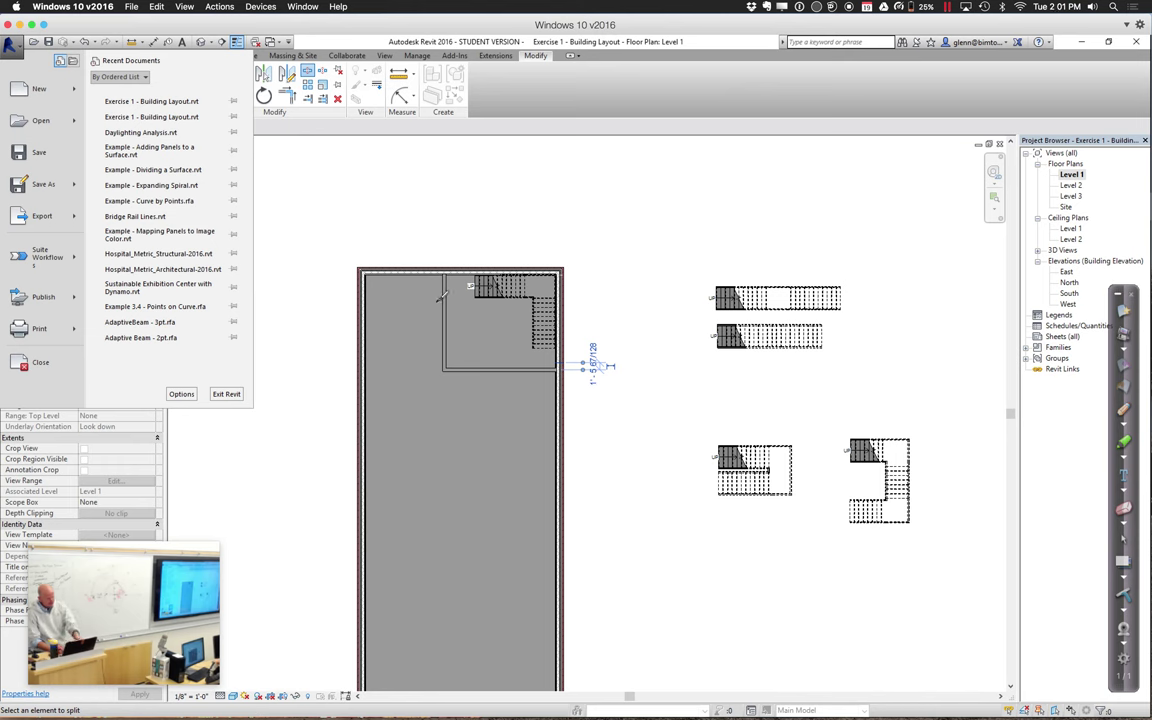
{"action": "left_click", "coordinate": [584, 366]}
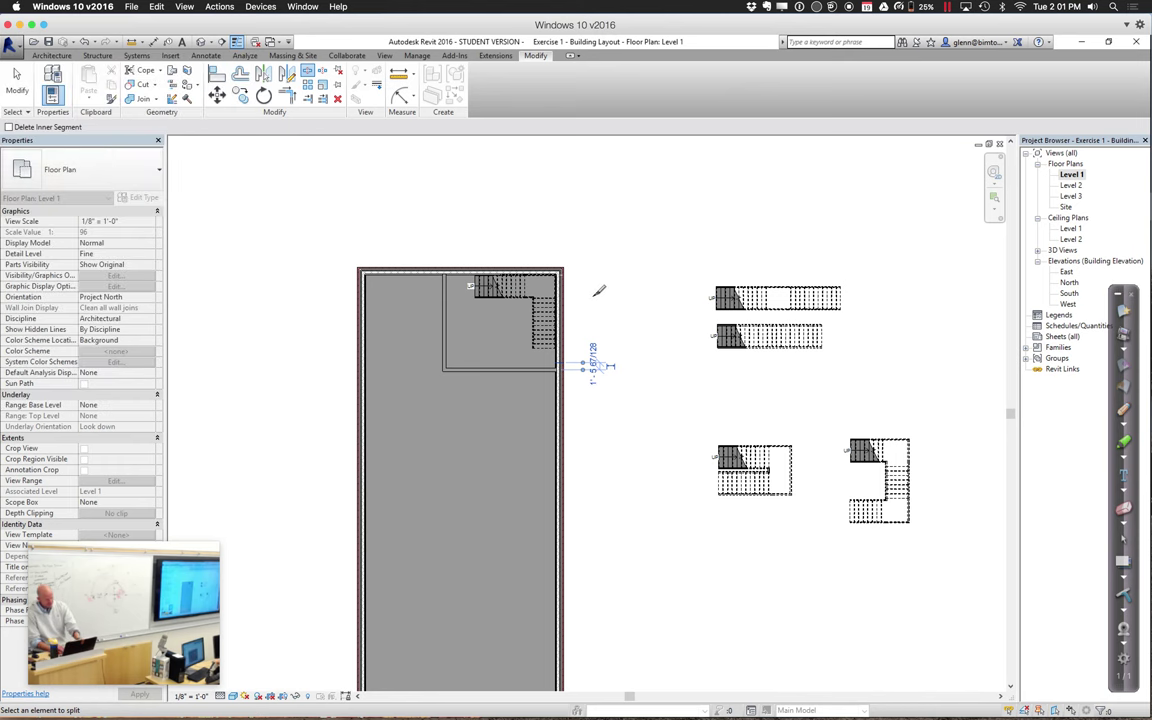
{"action": "left_click", "coordinate": [15, 77]}
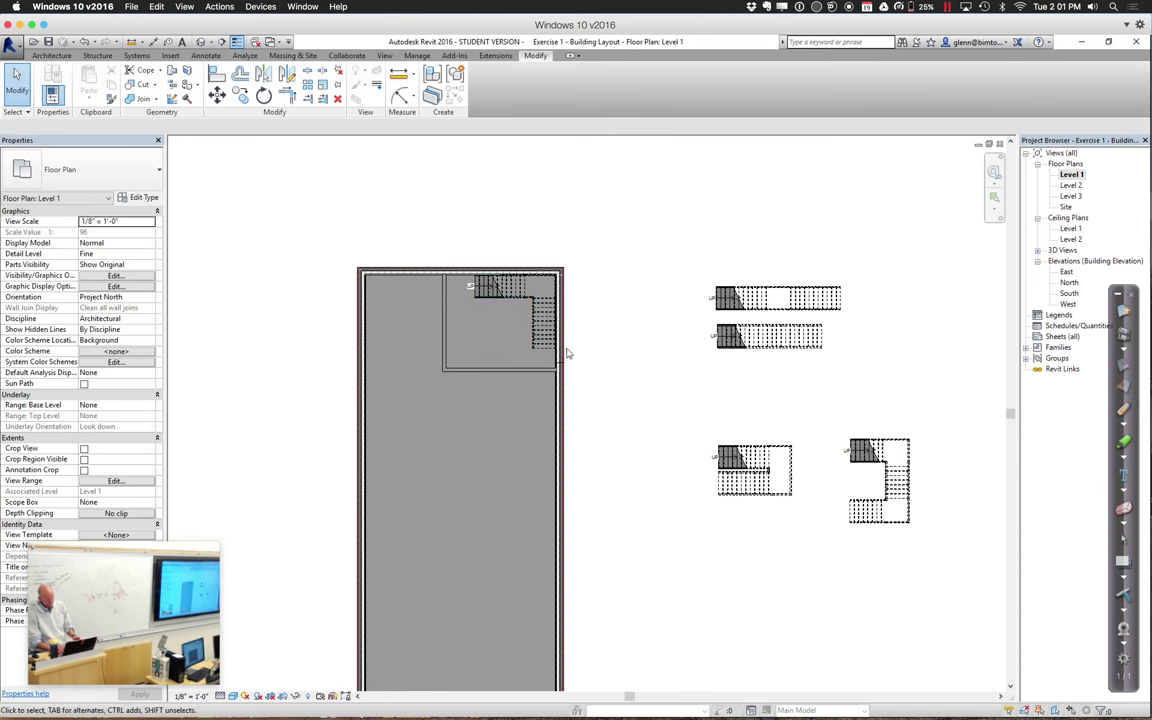
Change the east exterior wall segment beside the L-shaped stair to the Storefront curtain wall type, deleting the mullions that cannot be created
{"action": "left_click", "coordinate": [560, 340]}
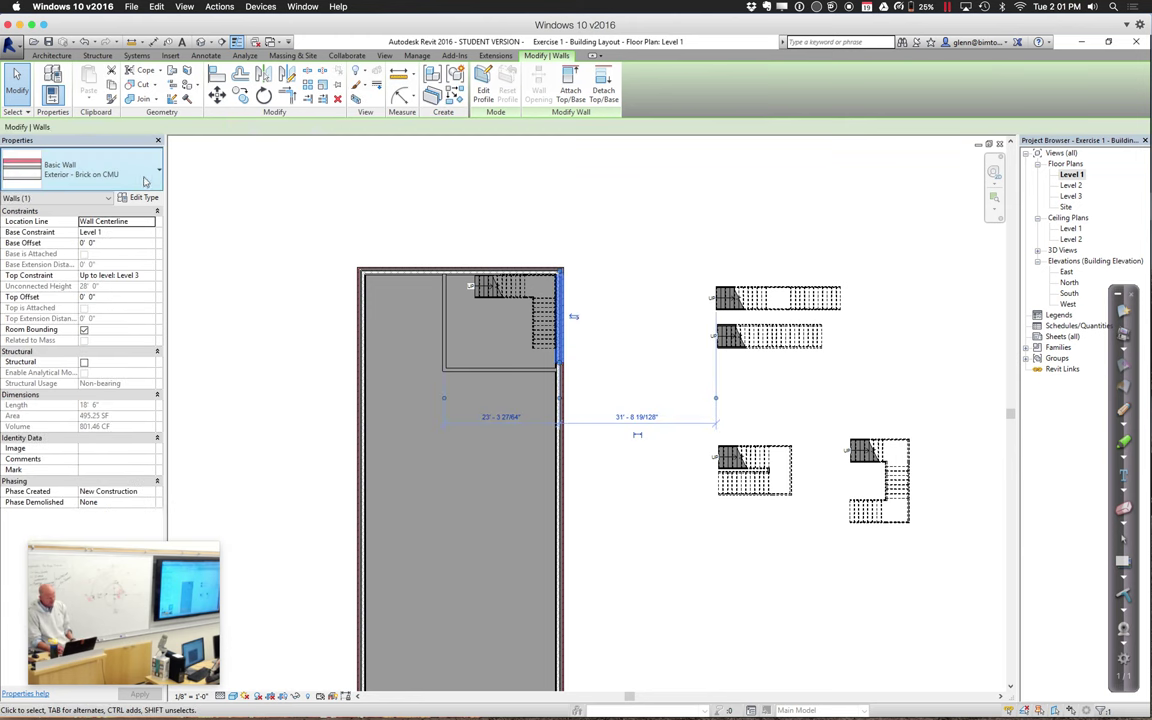
{"action": "left_click", "coordinate": [145, 182]}
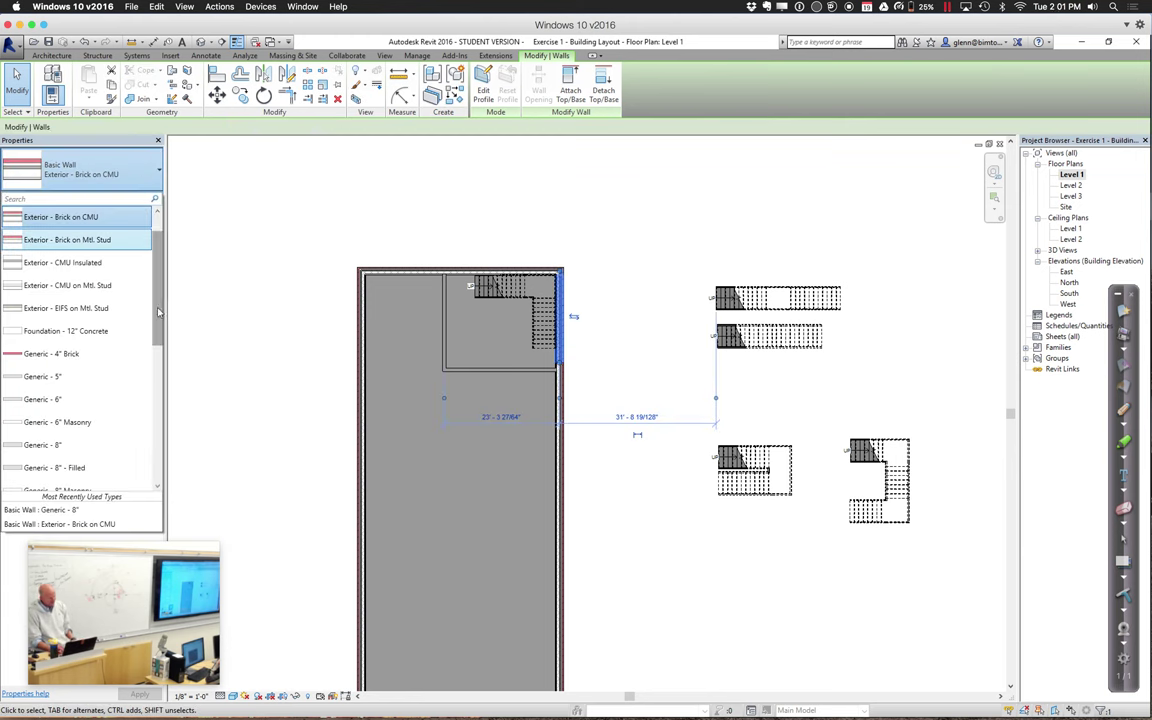
{"action": "scroll", "coordinate": [157, 312], "scroll_direction": "down", "scroll_amount": 10}
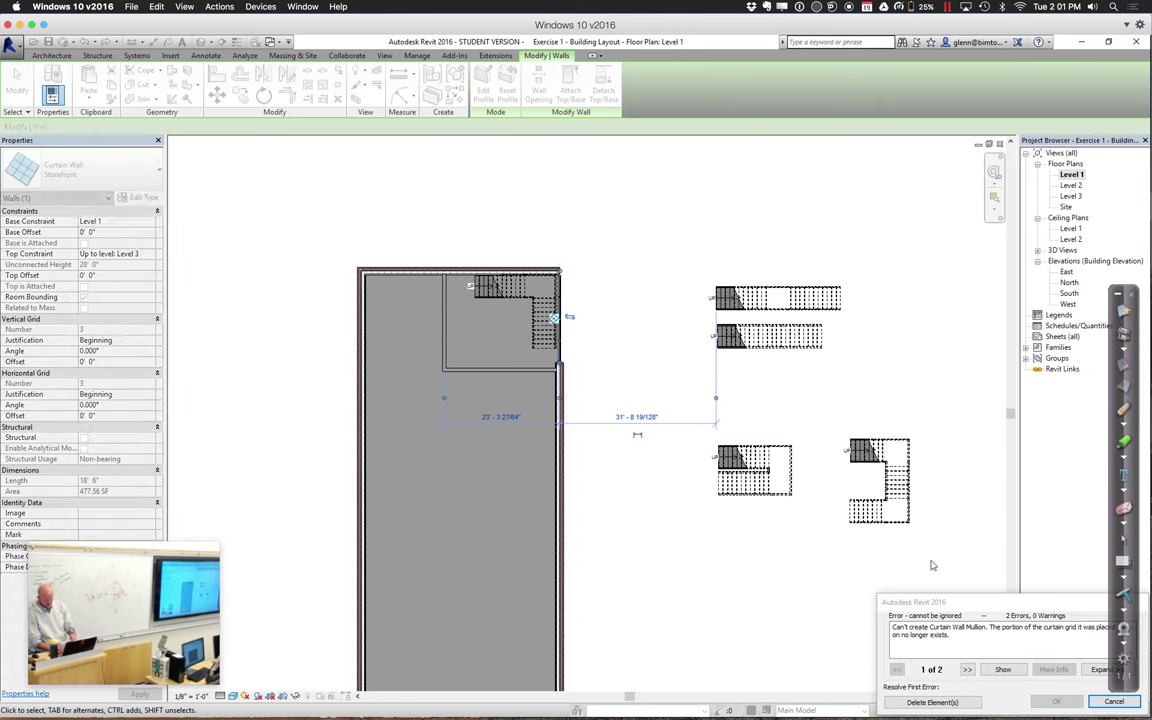
{"action": "left_click", "coordinate": [932, 702]}
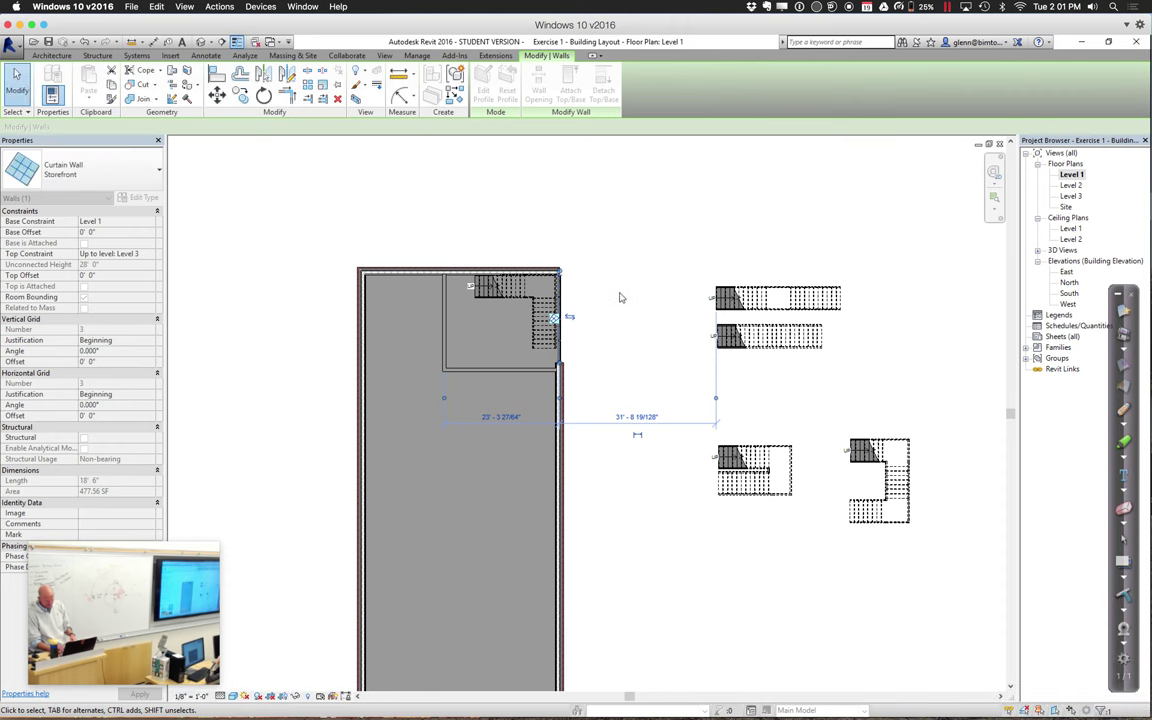
Change the north exterior wall segment beside the stair to the Storefront curtain wall type, deleting the conflicting mullions
{"action": "left_click", "coordinate": [619, 301]}
{"action": "left_click", "coordinate": [517, 273]}
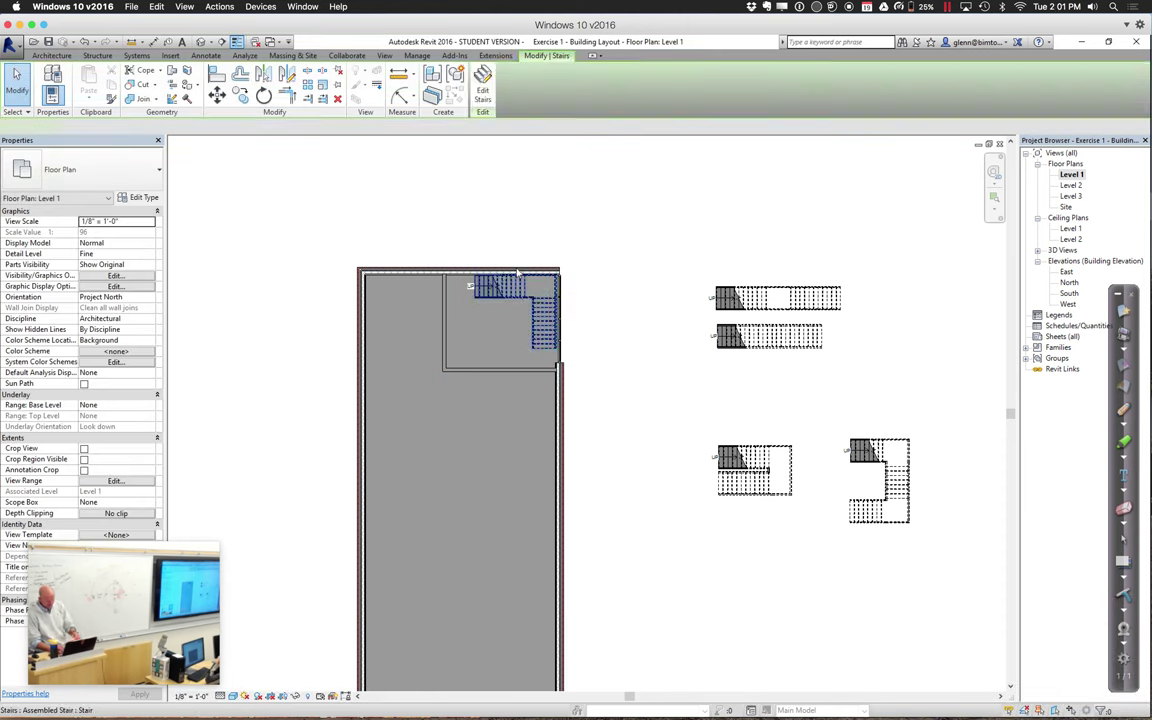
{"action": "left_click", "coordinate": [520, 268]}
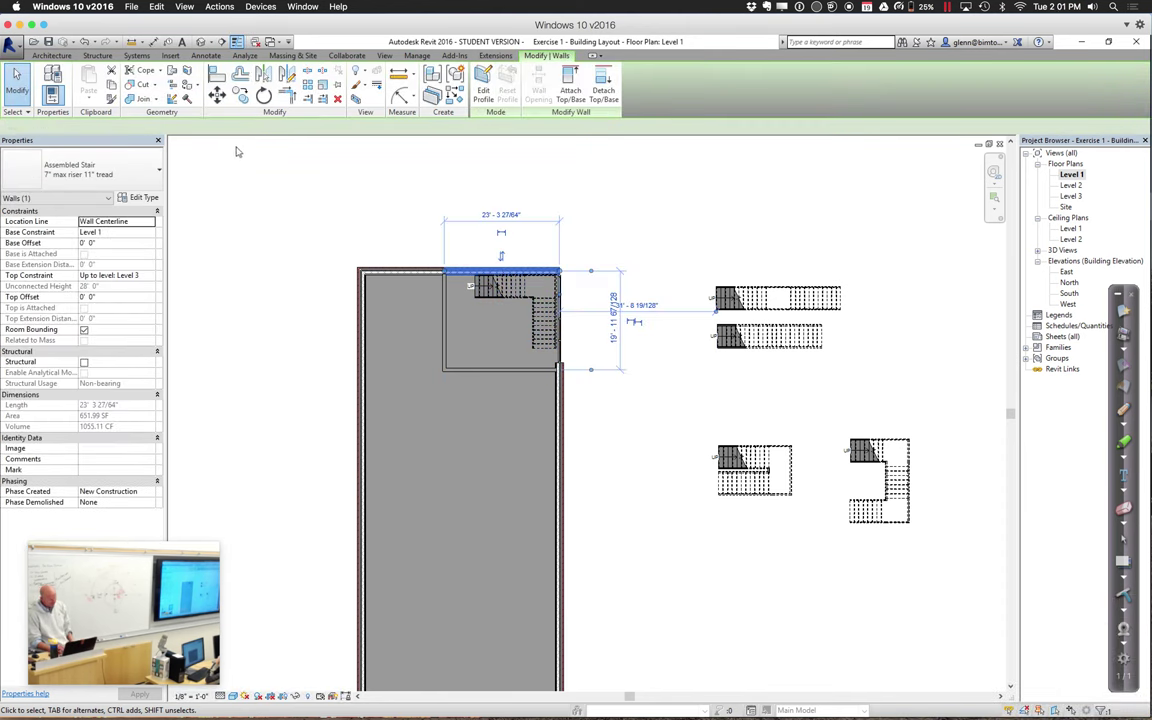
{"action": "left_click", "coordinate": [150, 170]}
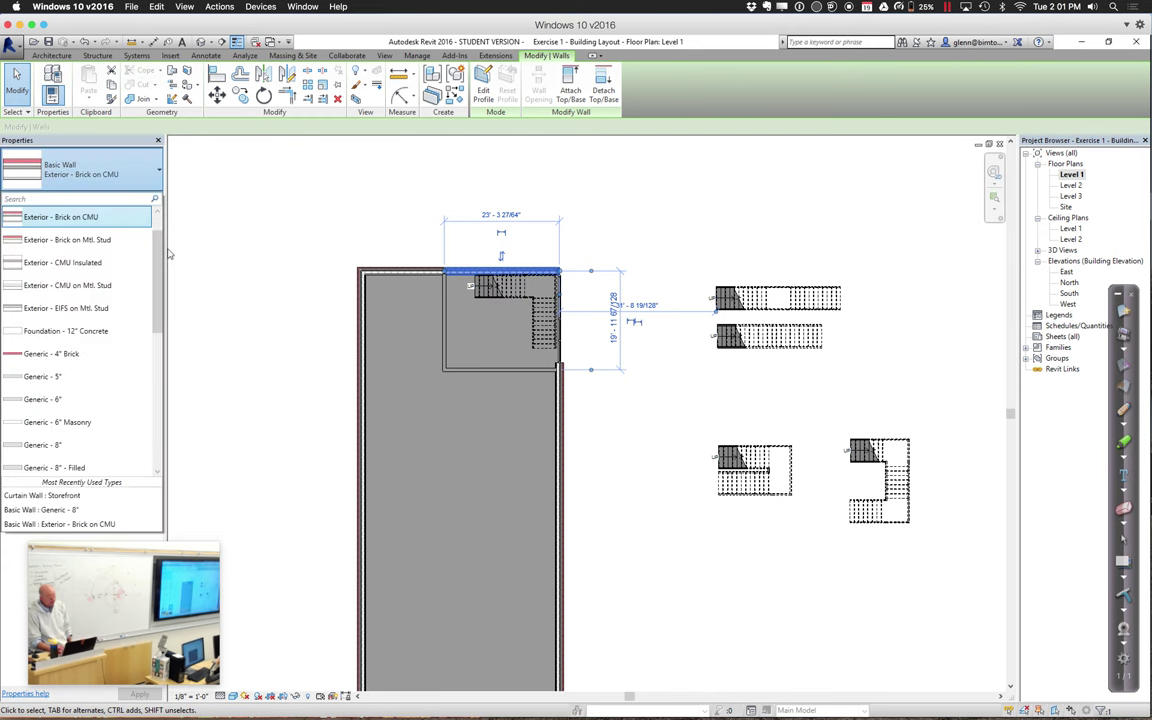
{"action": "left_click_drag", "start_coordinate": [153, 257], "coordinate": [153, 438]}
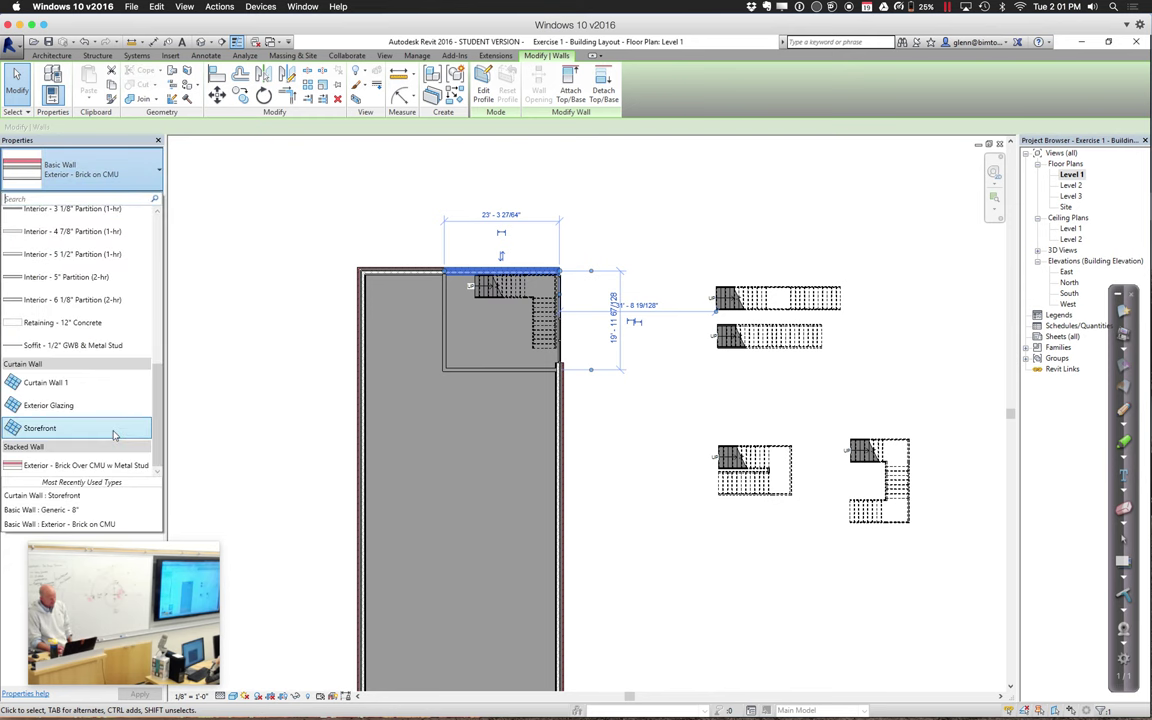
{"action": "left_click", "coordinate": [221, 333]}
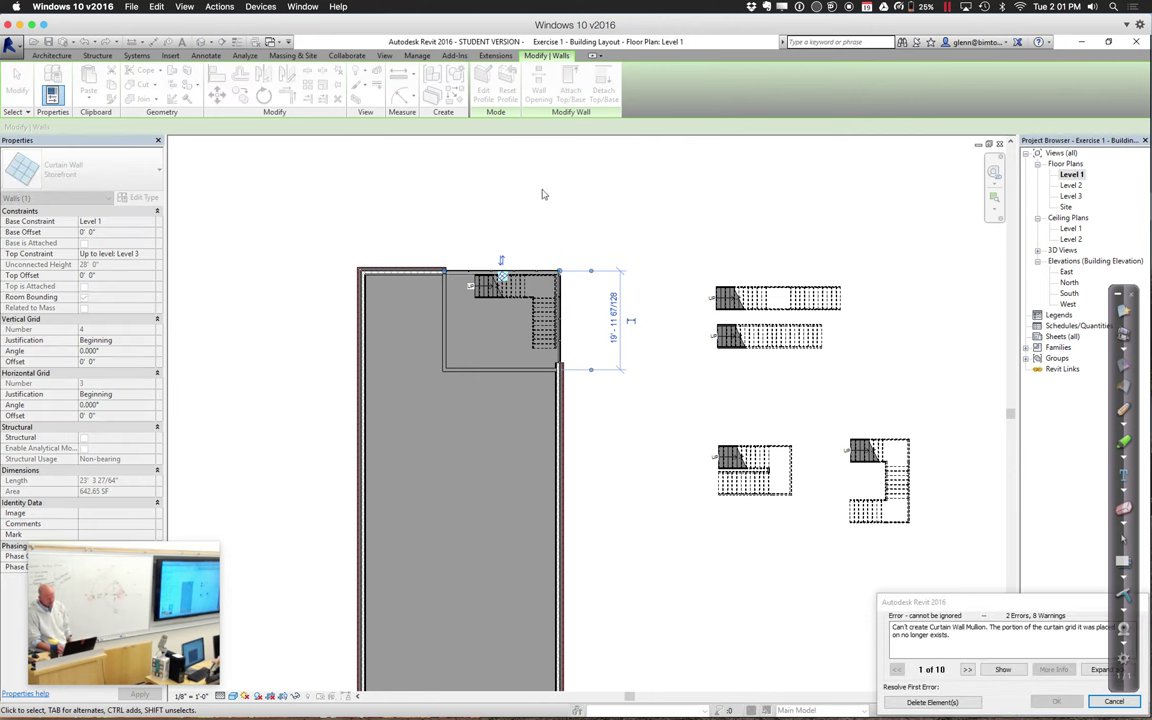
{"action": "left_click", "coordinate": [932, 702]}
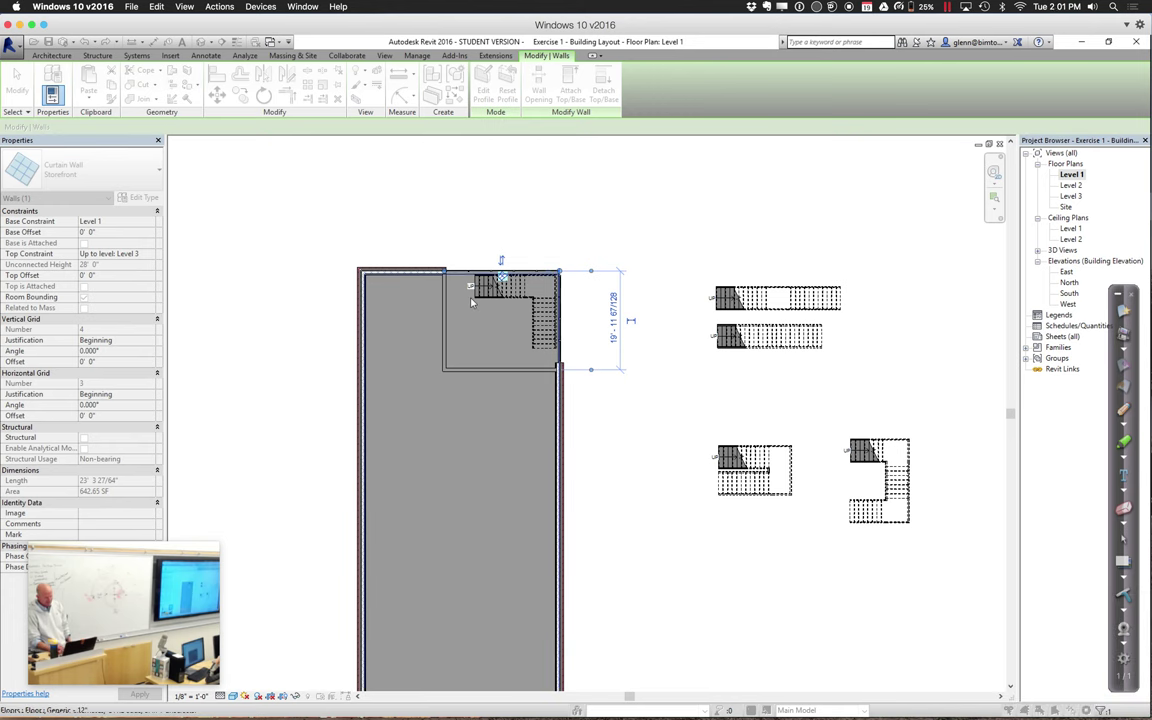
Inspect the glazed stair corner in the 3D view from the building's back right side
{"action": "left_click", "coordinate": [200, 43]}
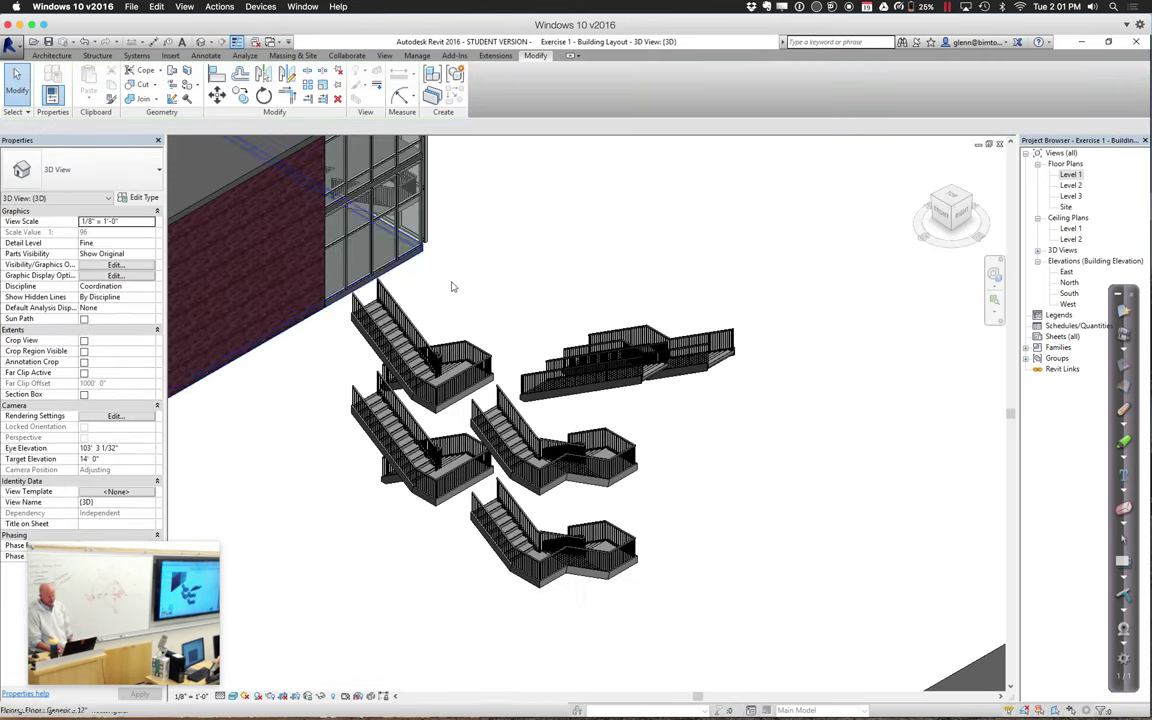
{"action": "left_click", "coordinate": [970, 200]}
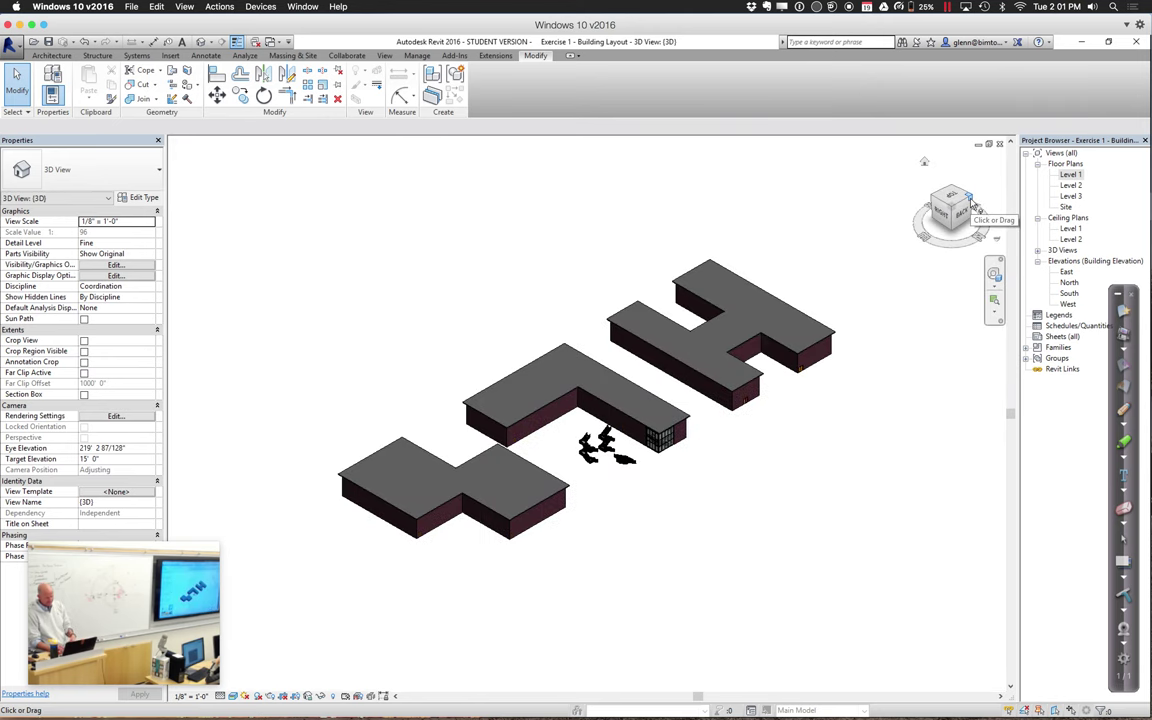
{"action": "left_click", "coordinate": [994, 272]}
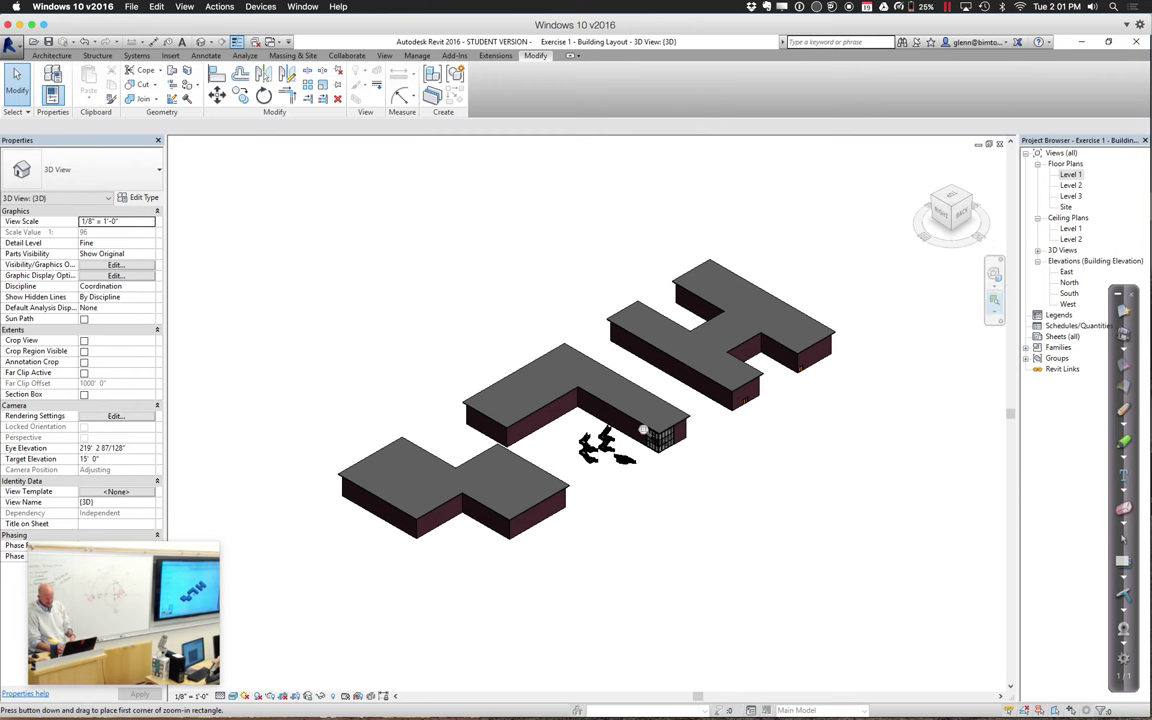
{"action": "left_click_drag", "start_coordinate": [640, 411], "coordinate": [698, 490]}
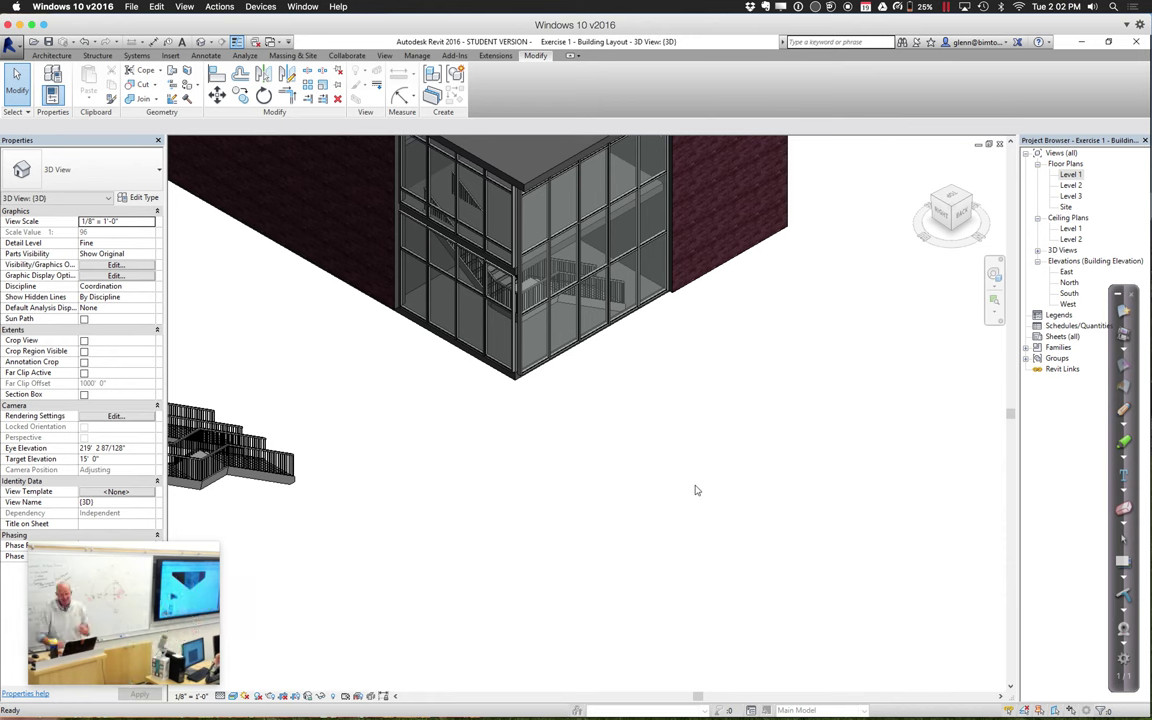
In the Level 1 floor plan, move the switchback stair into the building wing, against the east wall at the inner corner of the L
{"action": "double_click", "coordinate": [1070, 177]}
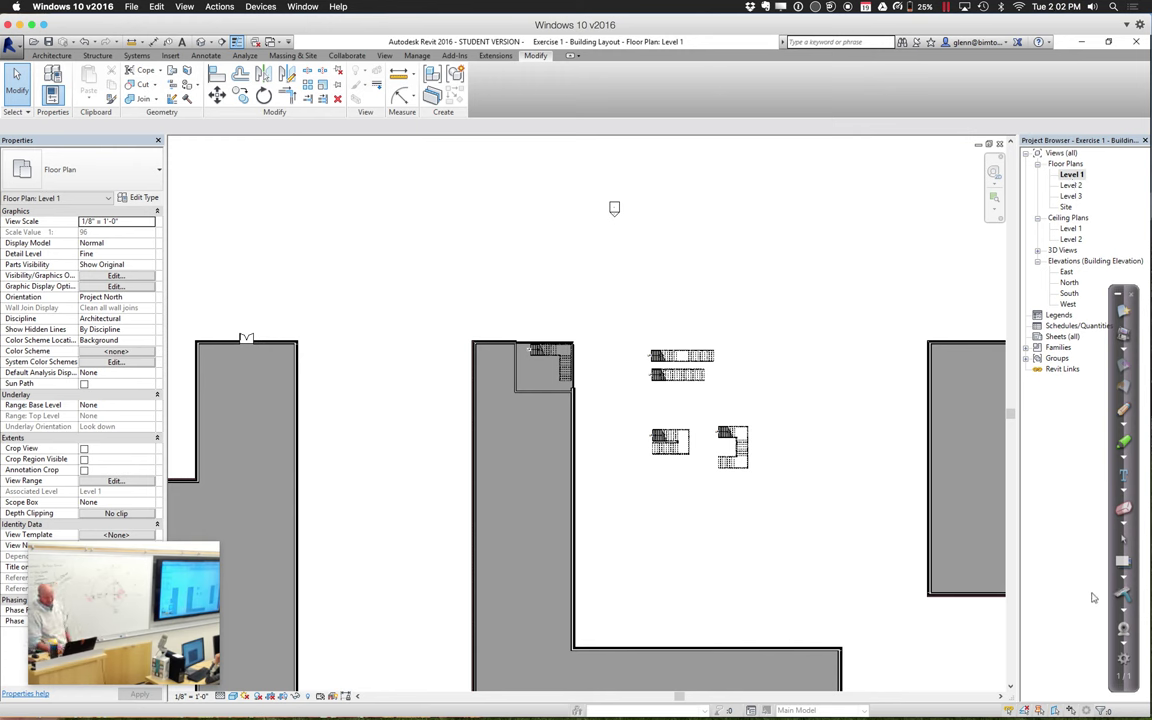
{"action": "left_click", "coordinate": [1010, 688]}
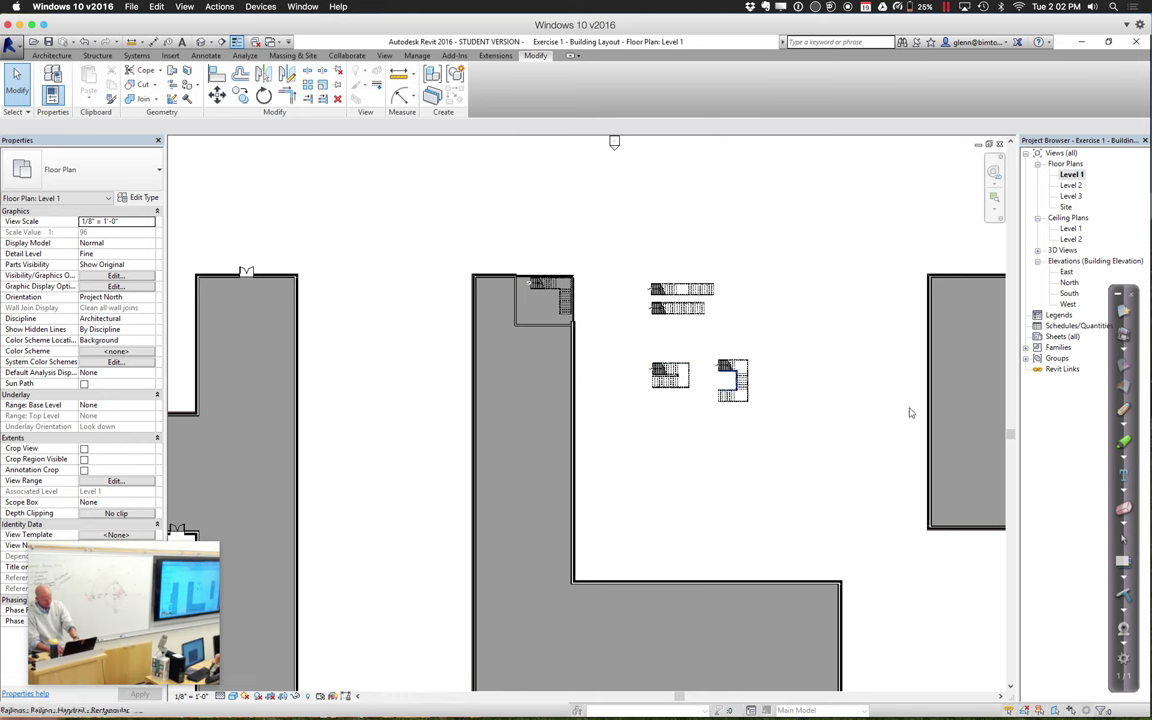
{"action": "left_click", "coordinate": [994, 199]}
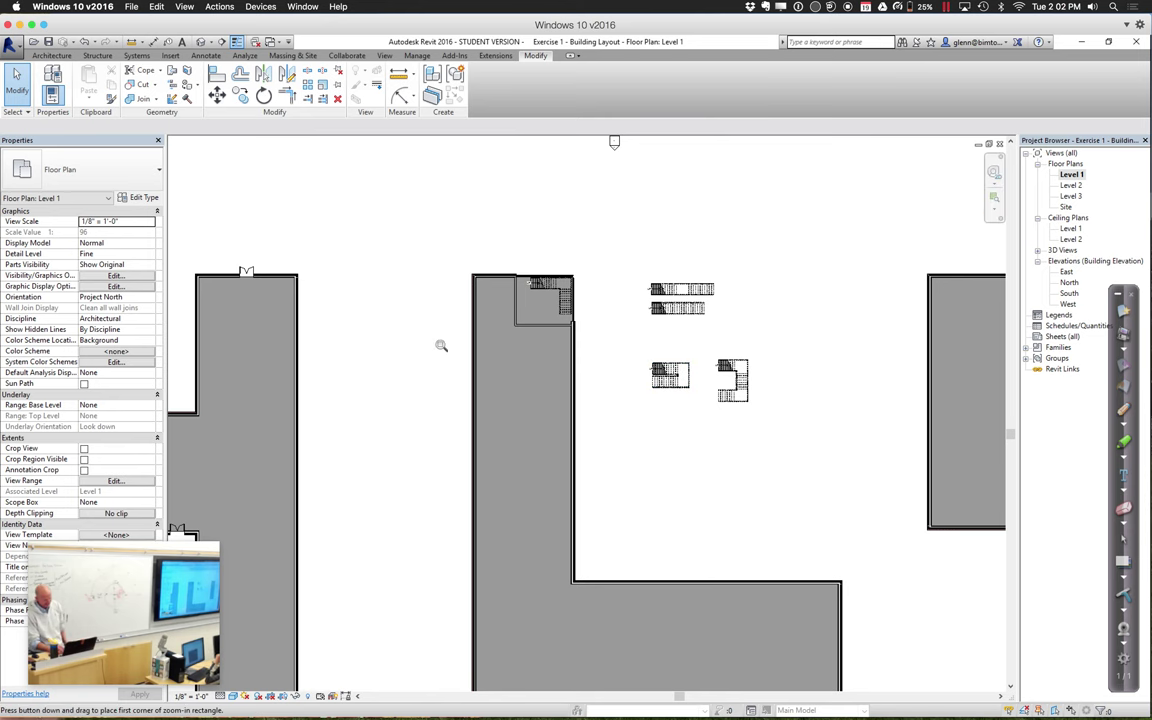
{"action": "left_click_drag", "start_coordinate": [437, 343], "coordinate": [720, 648]}
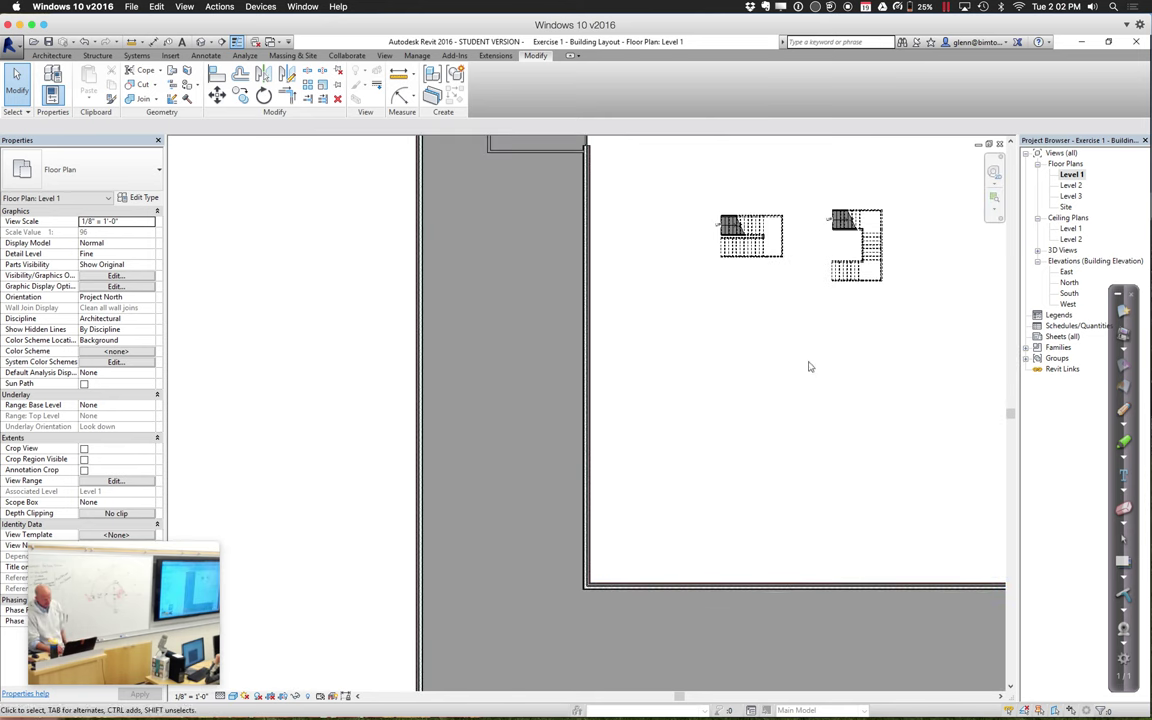
{"action": "left_click", "coordinate": [766, 230]}
{"action": "left_click_drag", "start_coordinate": [766, 230], "coordinate": [582, 425]}
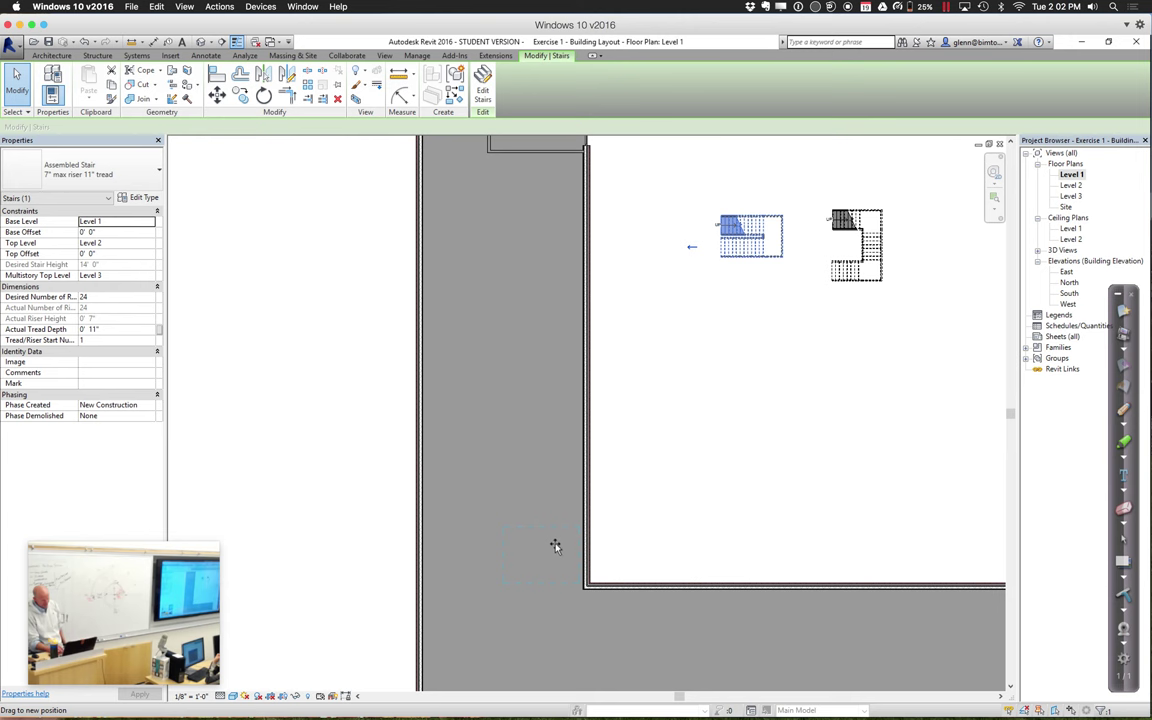
{"action": "left_click_drag", "start_coordinate": [556, 547], "coordinate": [562, 550]}
{"action": "left_click", "coordinate": [676, 536]}
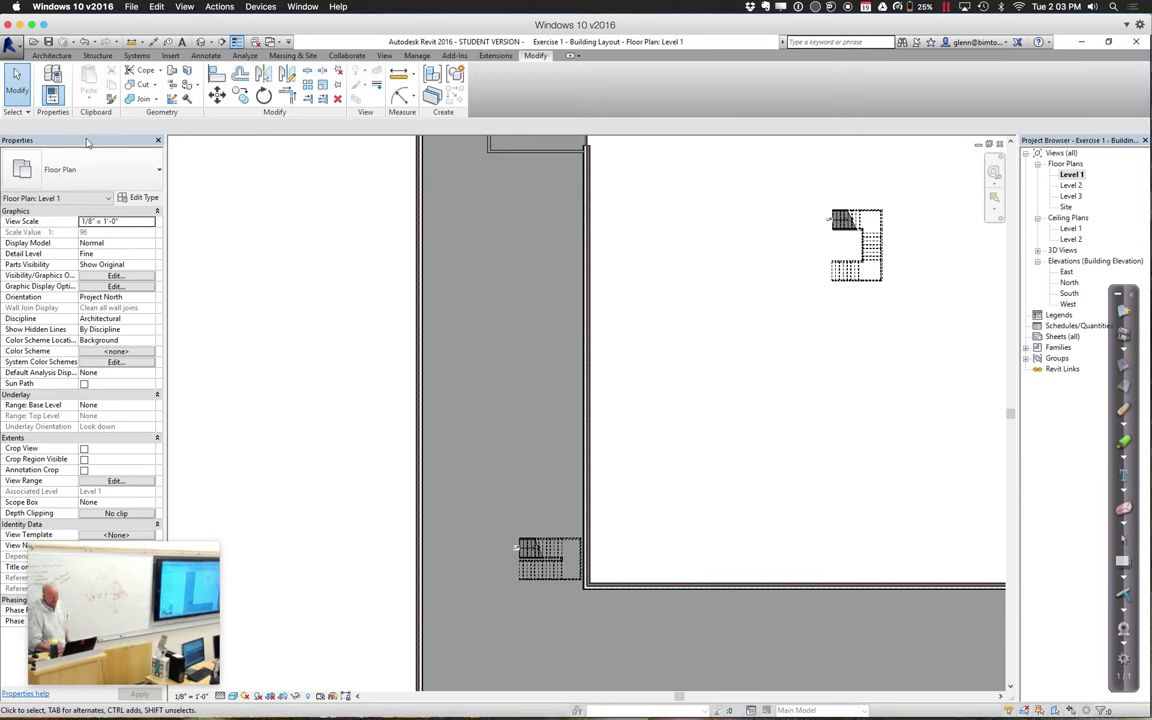
Enclose the switchback stair with Generic - 8" architectural walls: about 23'-3" west from the building's inner corner, 13'-6" north, and east to the exterior wall
{"action": "left_click", "coordinate": [50, 55]}
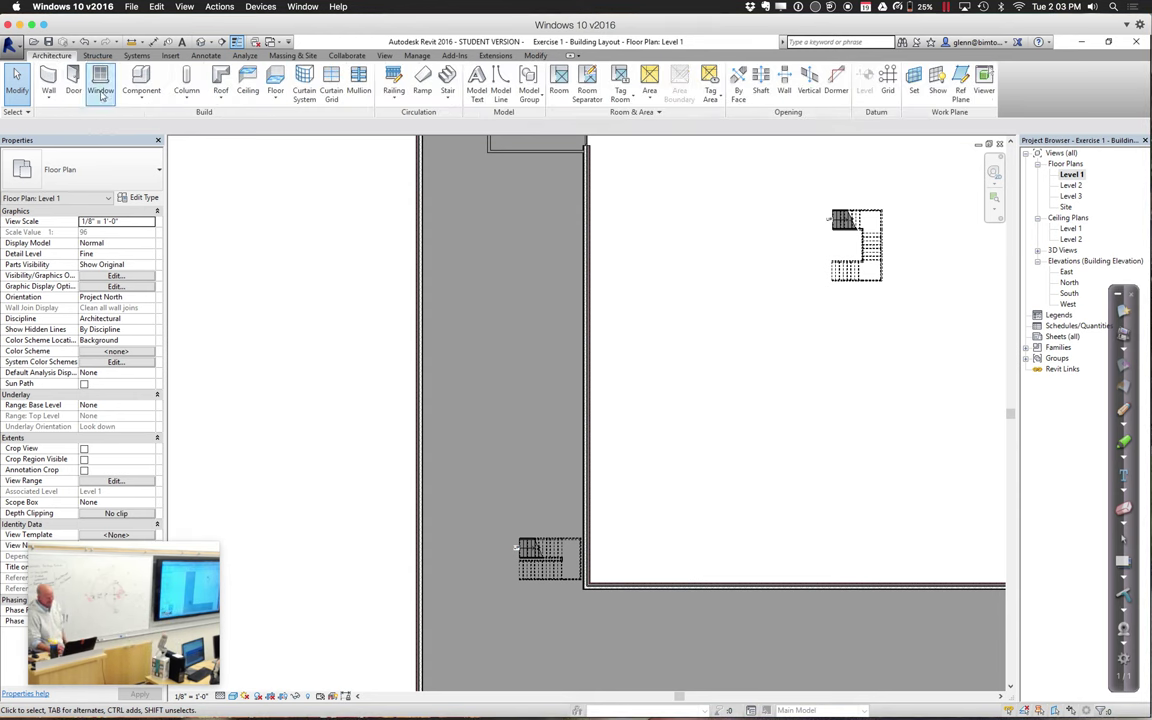
{"action": "left_click", "coordinate": [48, 97]}
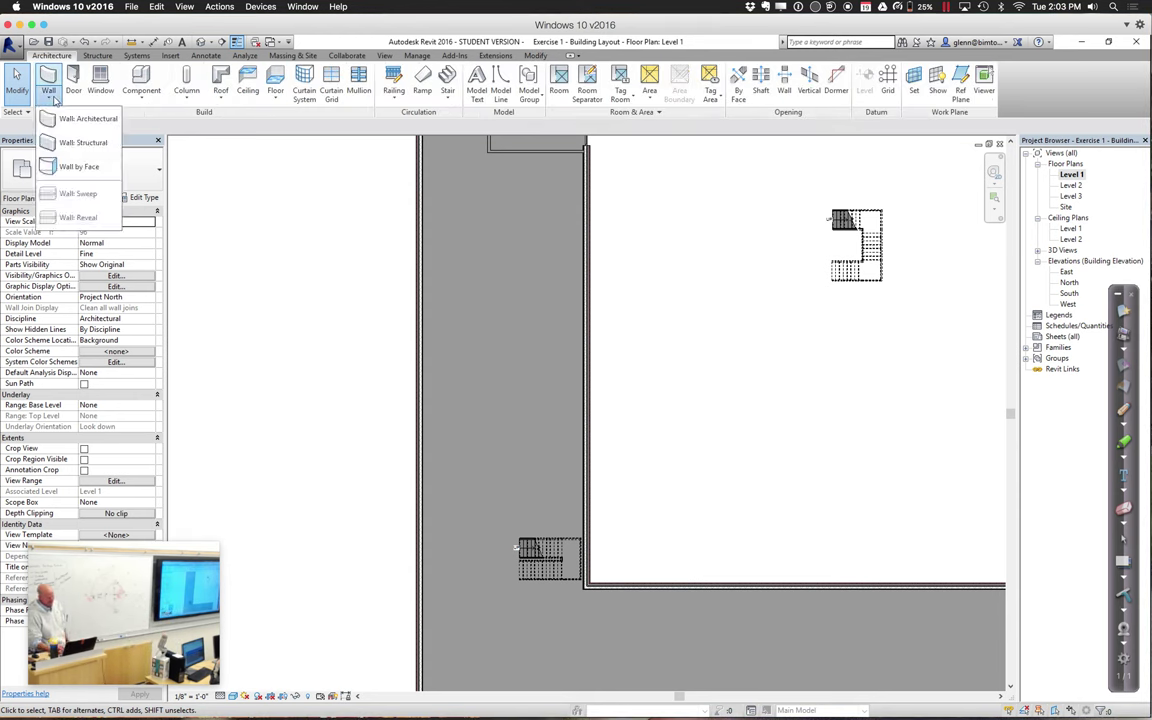
{"action": "left_click", "coordinate": [117, 119]}
{"action": "left_click", "coordinate": [585, 585]}
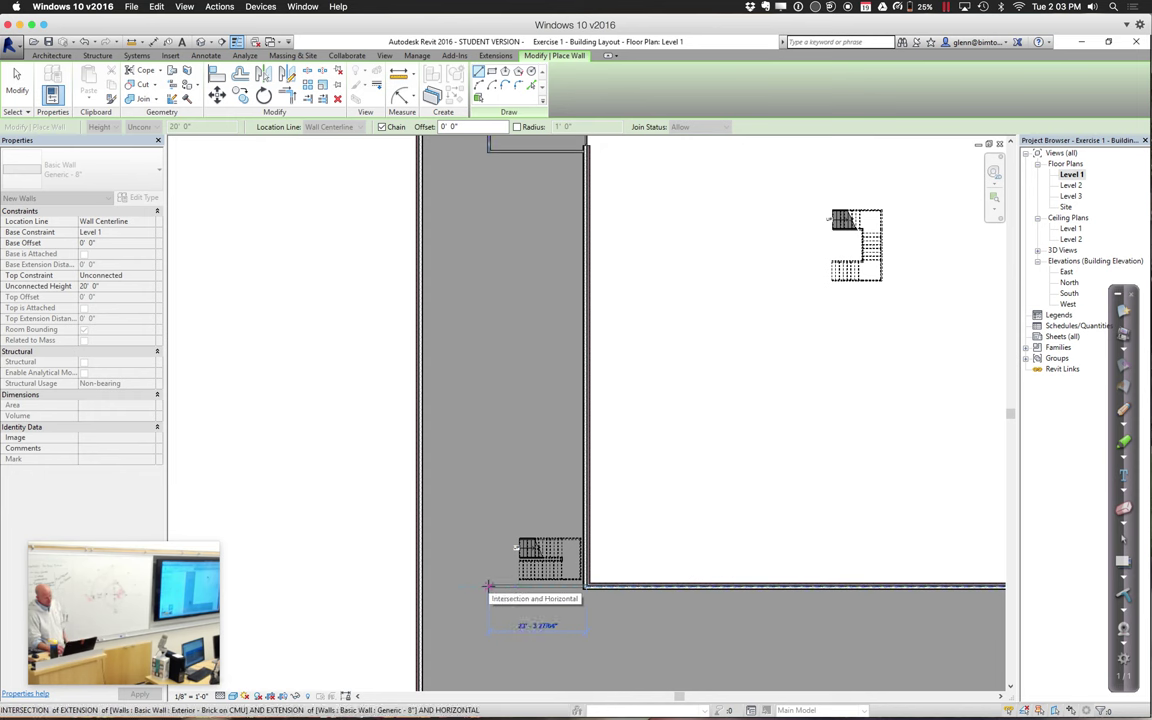
{"action": "left_click", "coordinate": [488, 586]}
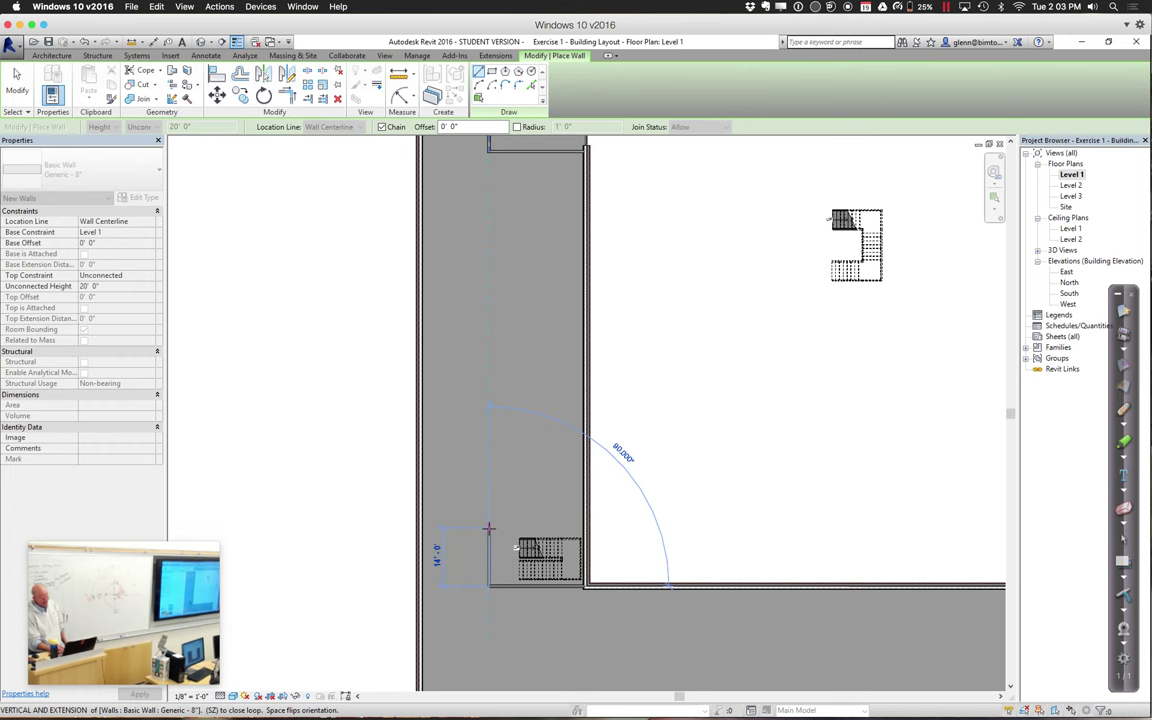
{"action": "left_click", "coordinate": [488, 530]}
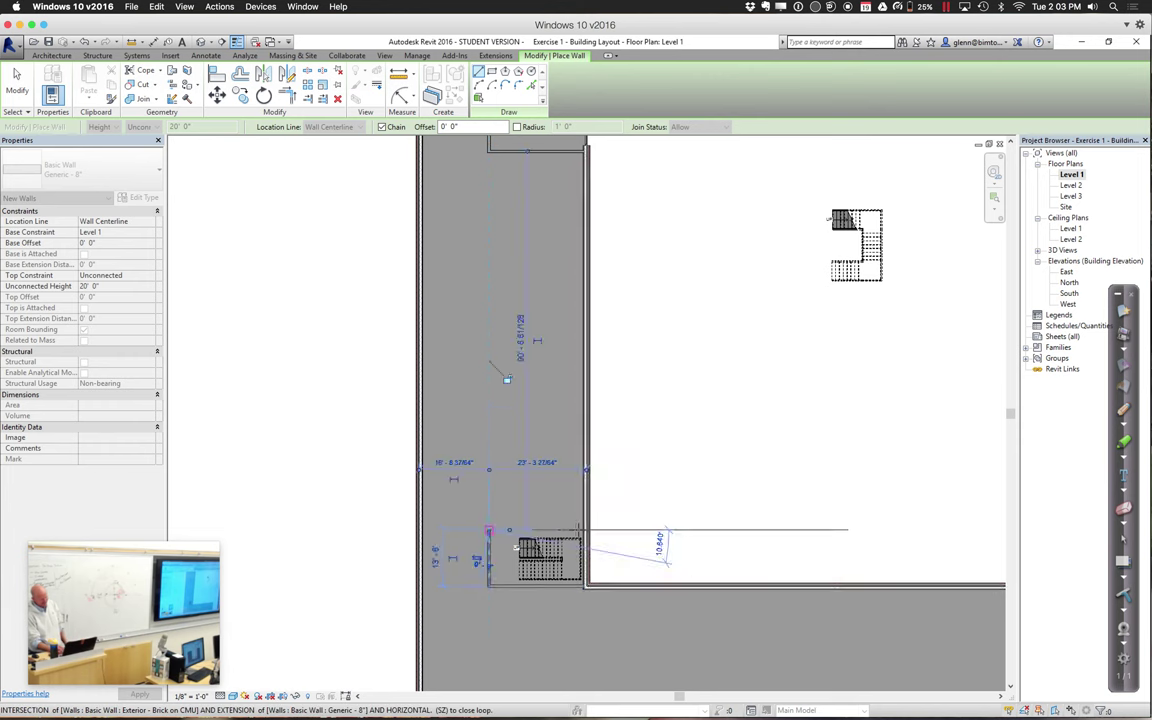
{"action": "left_click", "coordinate": [588, 530]}
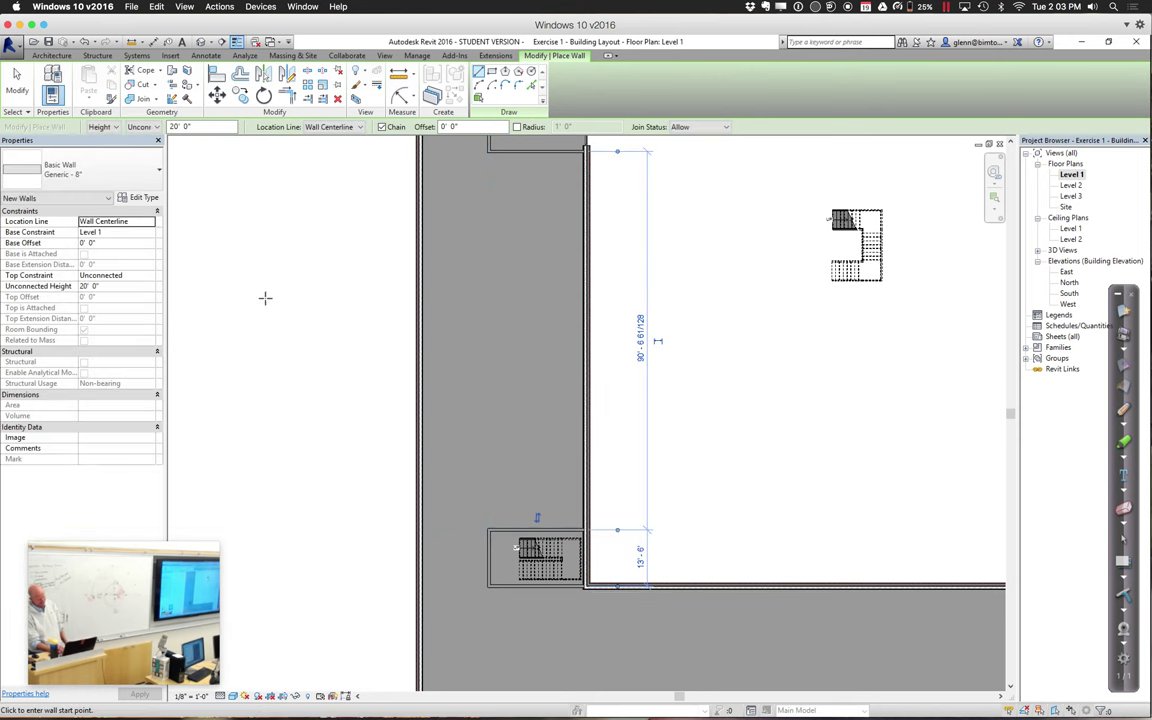
{"action": "left_click", "coordinate": [17, 82]}
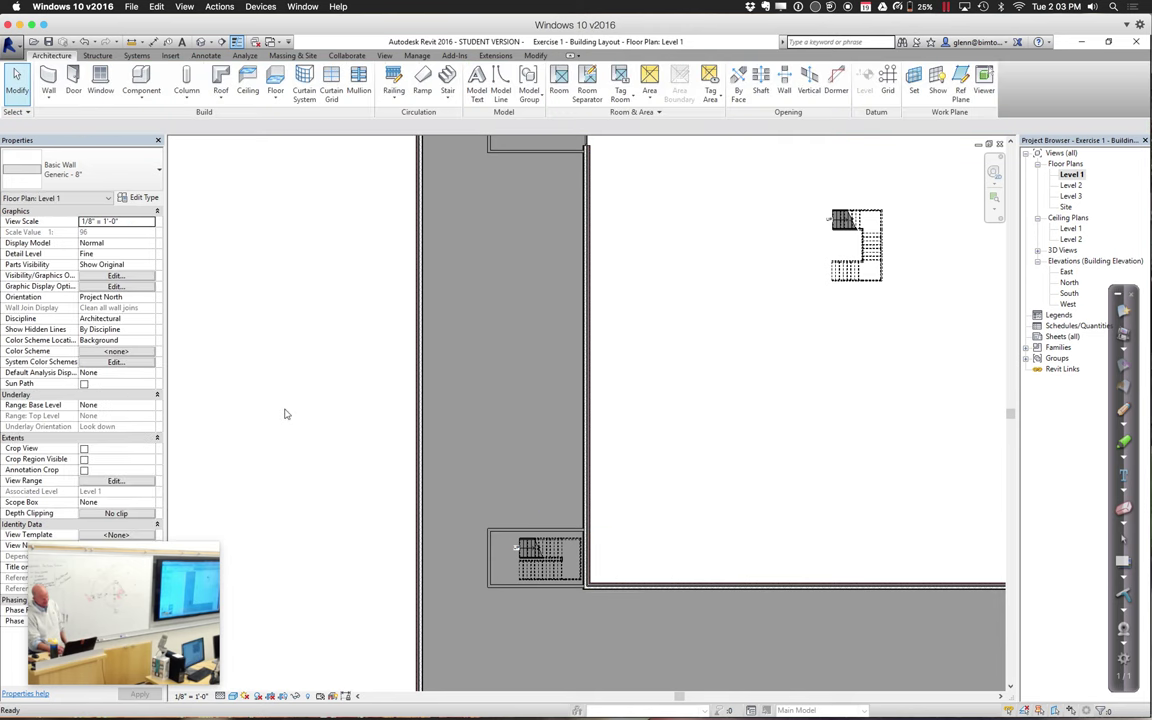
Shift the north wall of the switchback stair enclosure south to 12'-6" from the enclosure's south wall
{"action": "left_click", "coordinate": [514, 531]}
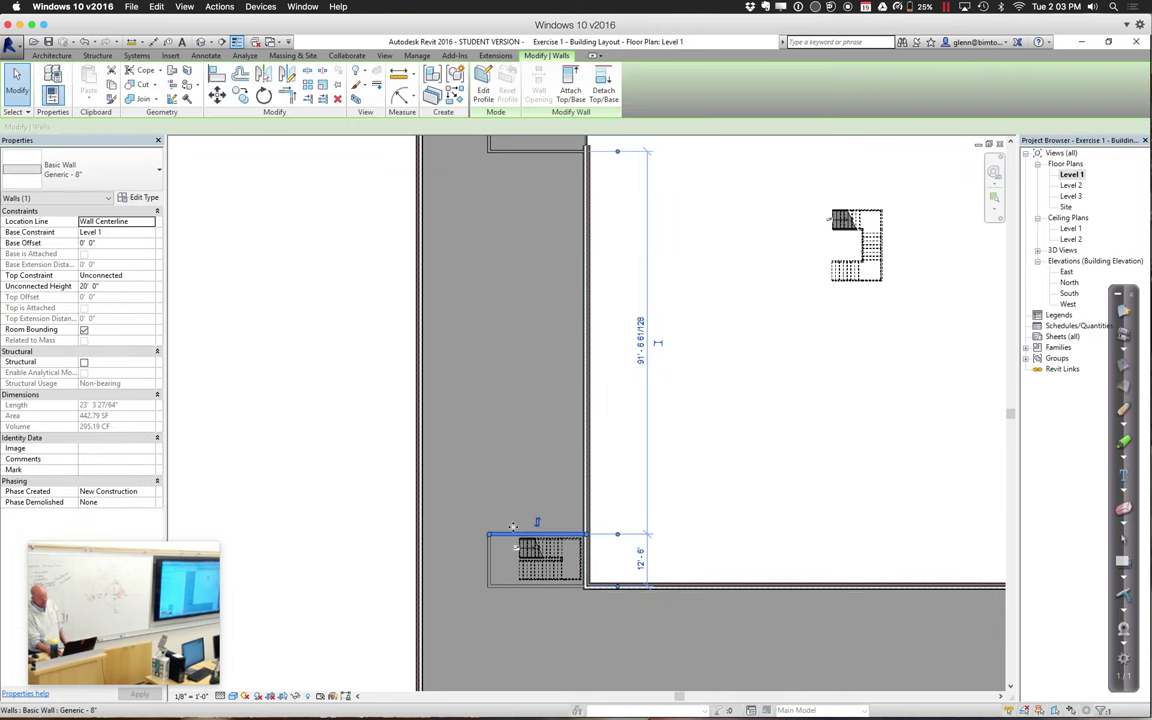
{"action": "left_click_drag", "start_coordinate": [514, 531], "coordinate": [515, 527]}
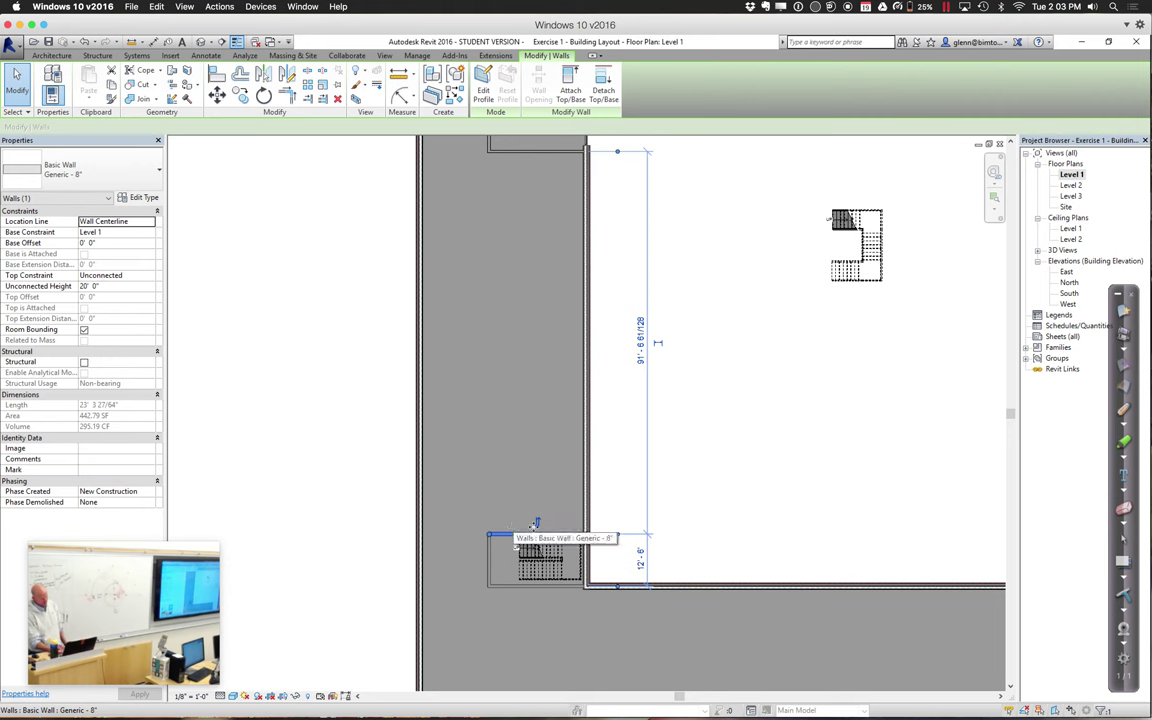
{"action": "left_click", "coordinate": [790, 515]}
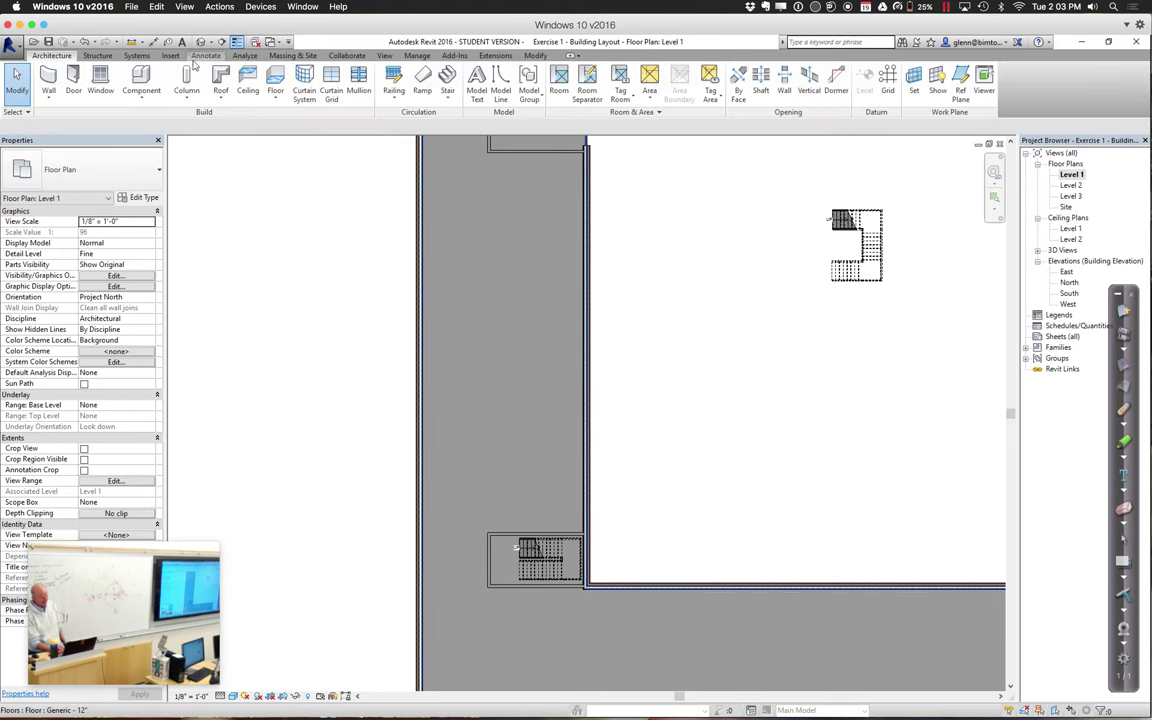
Place a Single-Flush 36" x 80" door near the north end of the switchback stair enclosure's west wall
{"action": "left_click", "coordinate": [73, 93]}
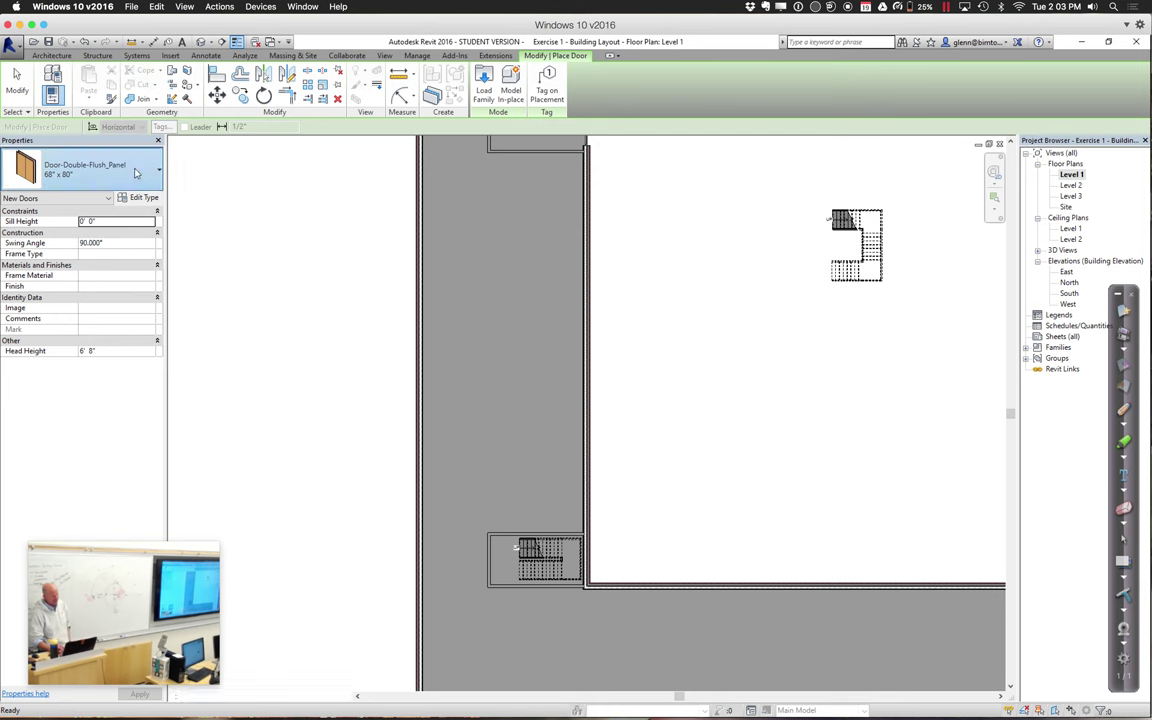
{"action": "left_click", "coordinate": [136, 173]}
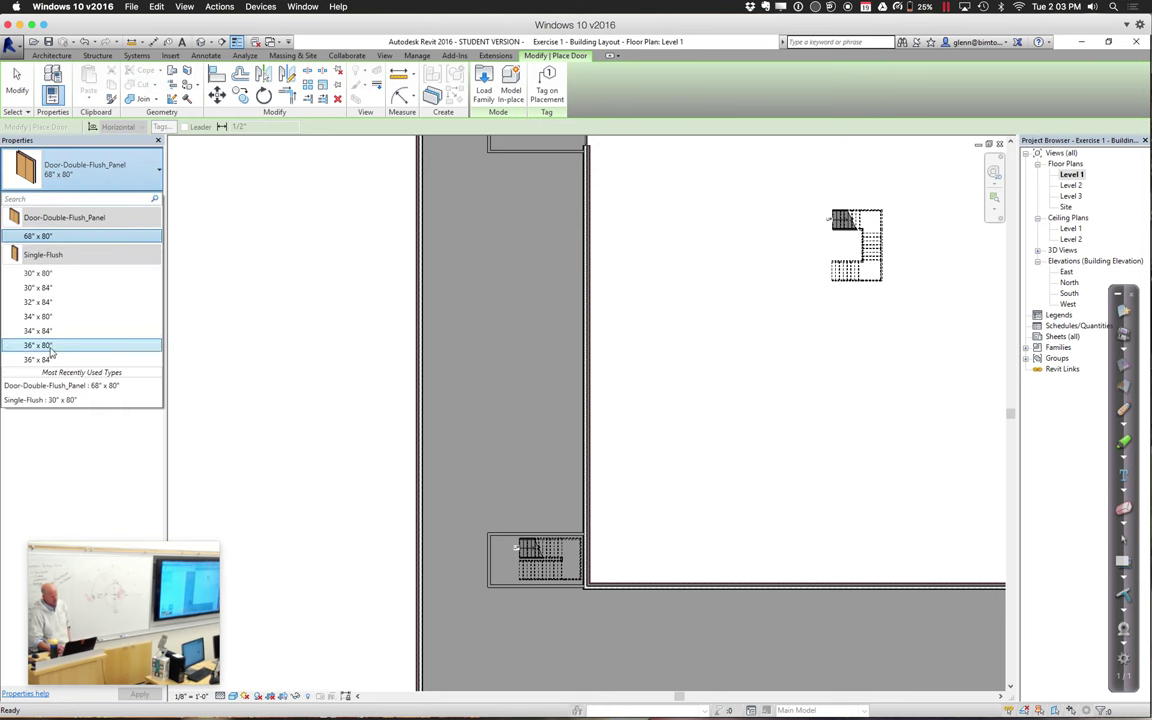
{"action": "left_click", "coordinate": [110, 386]}
{"action": "key", "text": "Escape"}
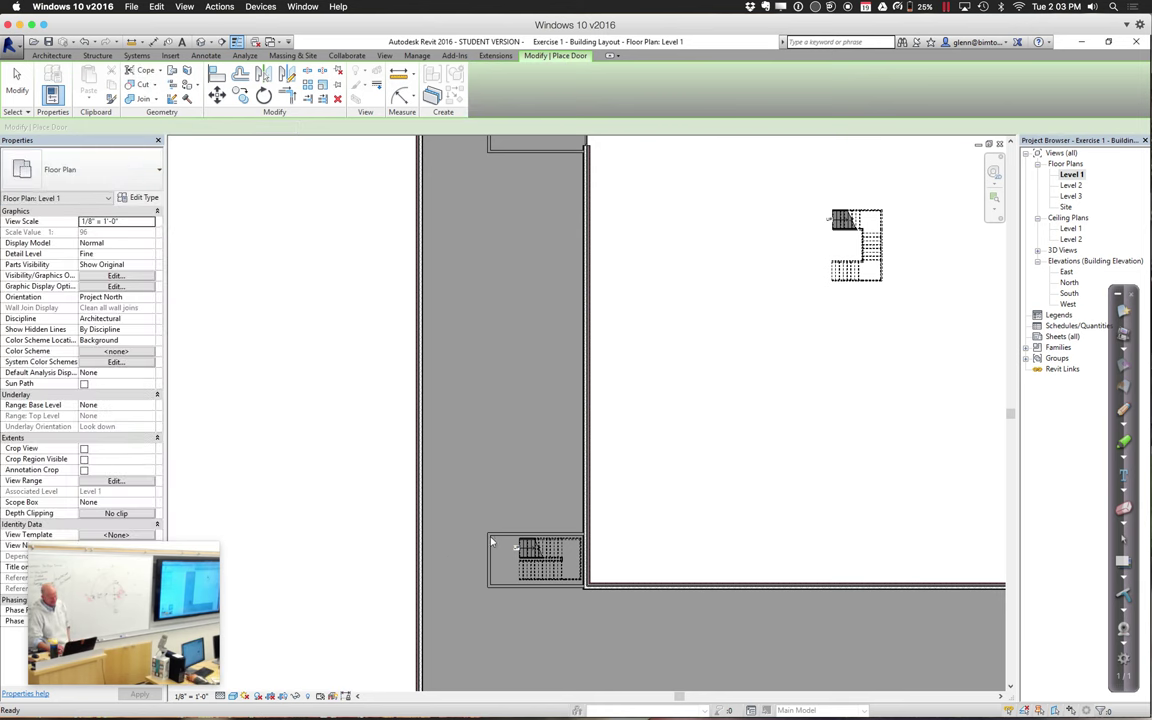
{"action": "key", "text": "d"}
{"action": "key", "text": "r"}
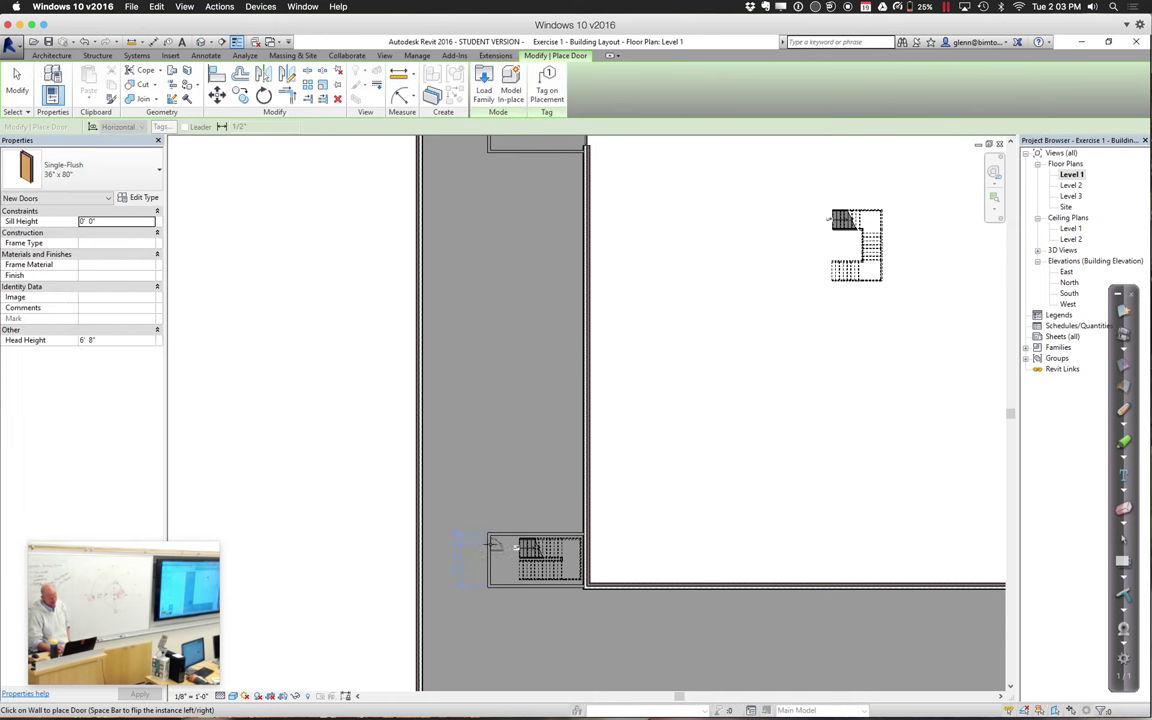
{"action": "key", "text": "Escape"}
{"action": "key", "text": "Escape"}
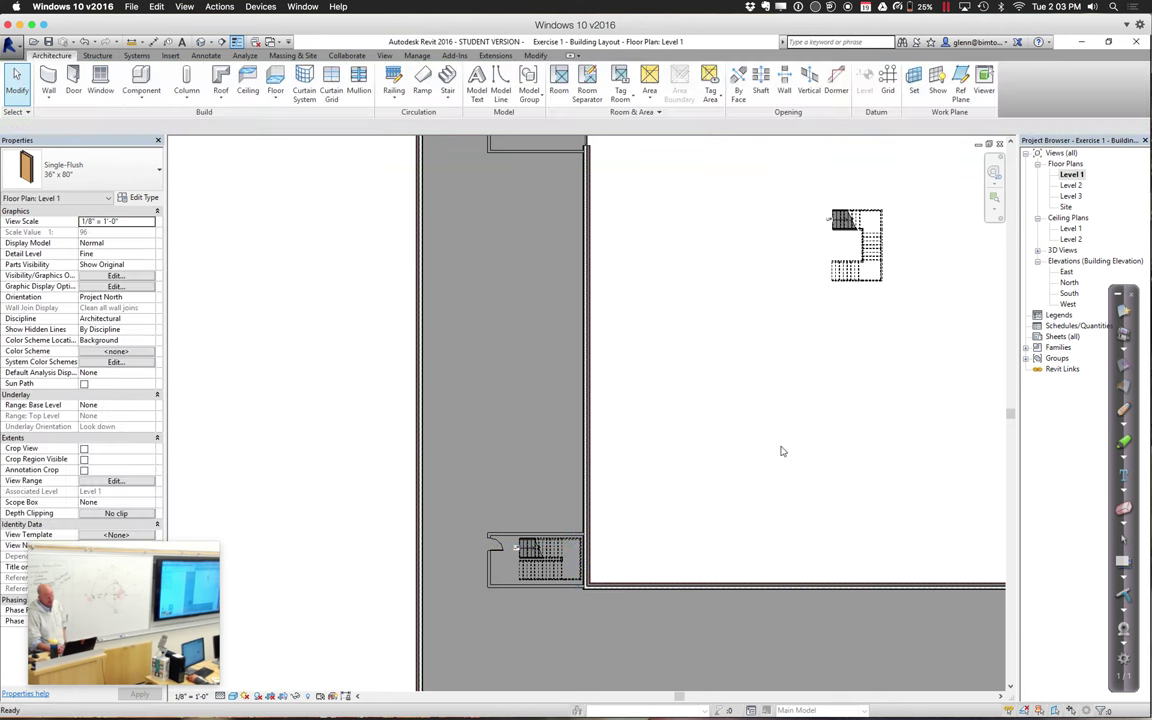
Flip the hand of the west door in the switchback stair enclosure so it hinges on its north jamb
{"action": "left_click", "coordinate": [995, 197]}
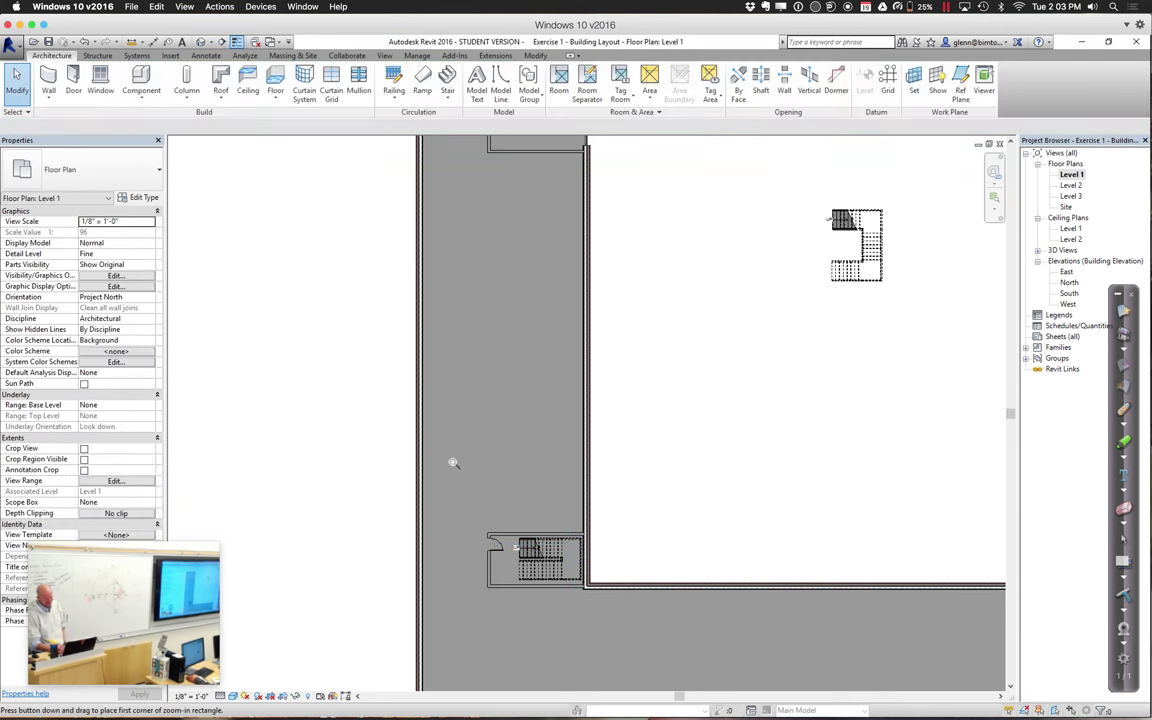
{"action": "left_click_drag", "start_coordinate": [409, 464], "coordinate": [628, 628]}
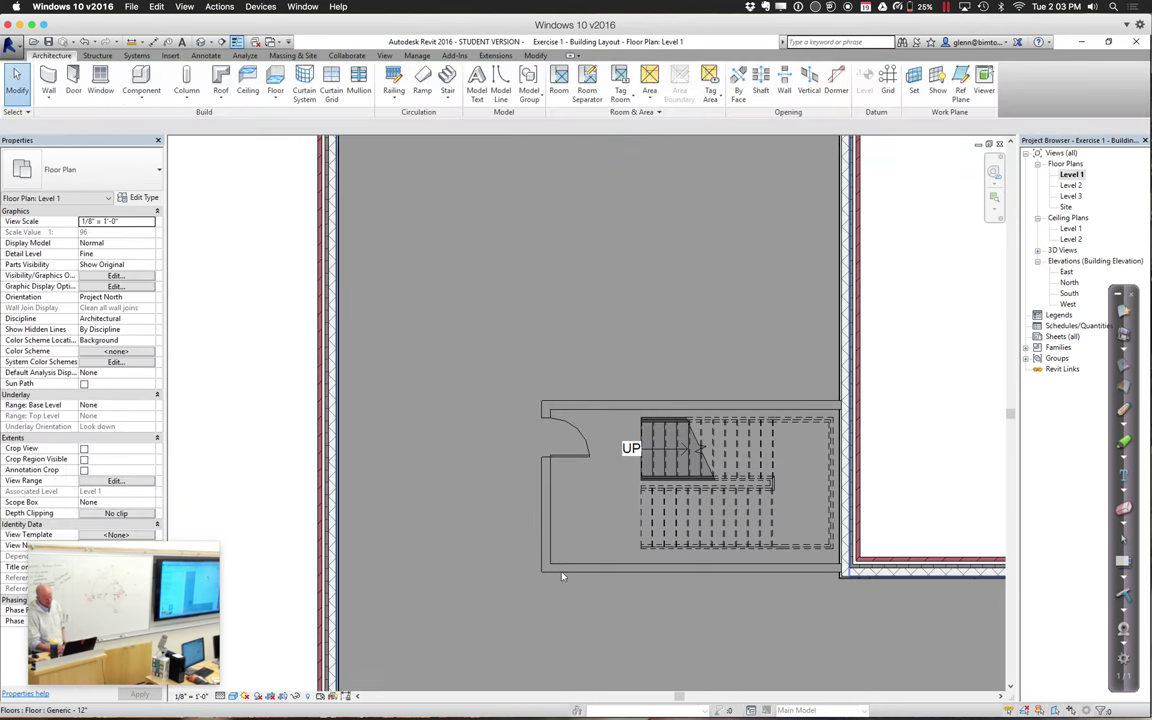
{"action": "left_click", "coordinate": [568, 456]}
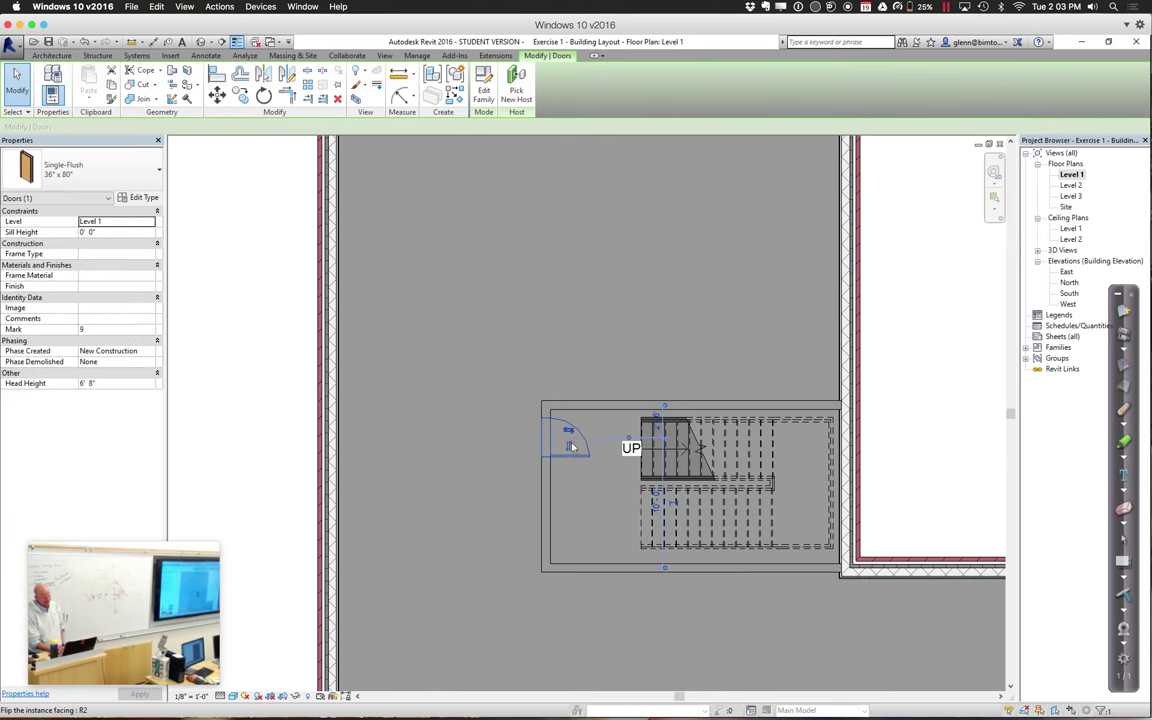
{"action": "left_click", "coordinate": [595, 345]}
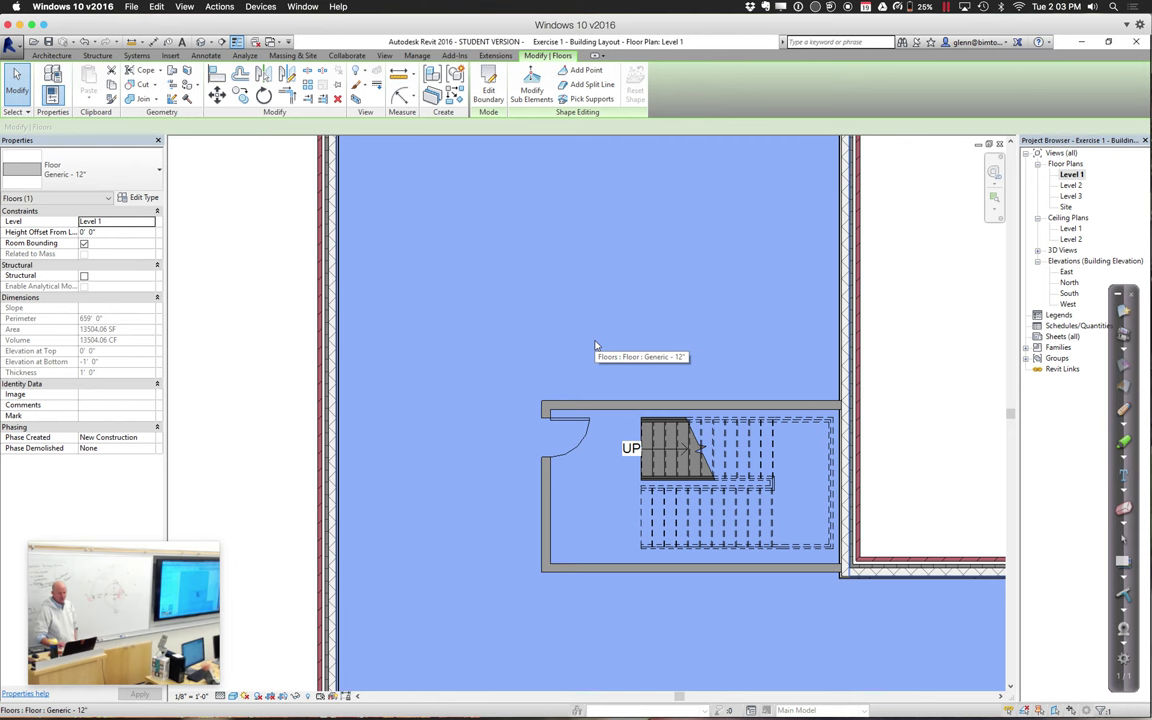
{"action": "left_click", "coordinate": [925, 421]}
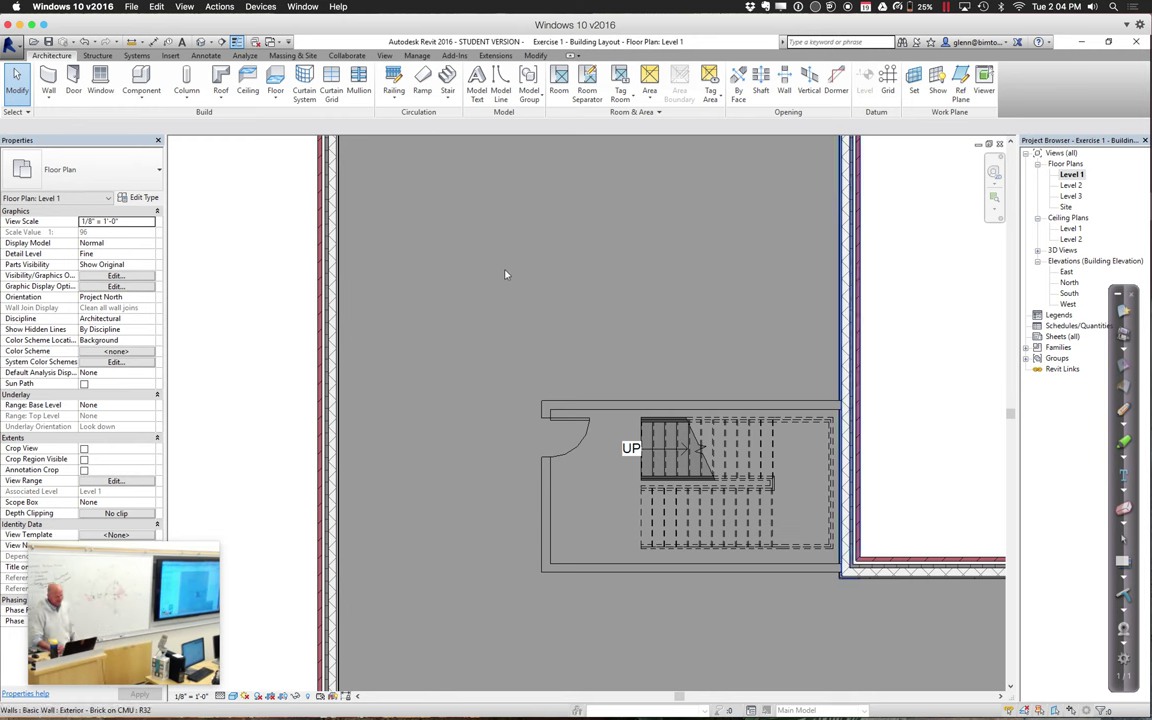
Place a 36" x 80" Single-Flush door in the exterior wall east of the switchback stair, about 3'-6" from the enclosure's south wall, swinging outward
{"action": "left_click", "coordinate": [76, 88]}
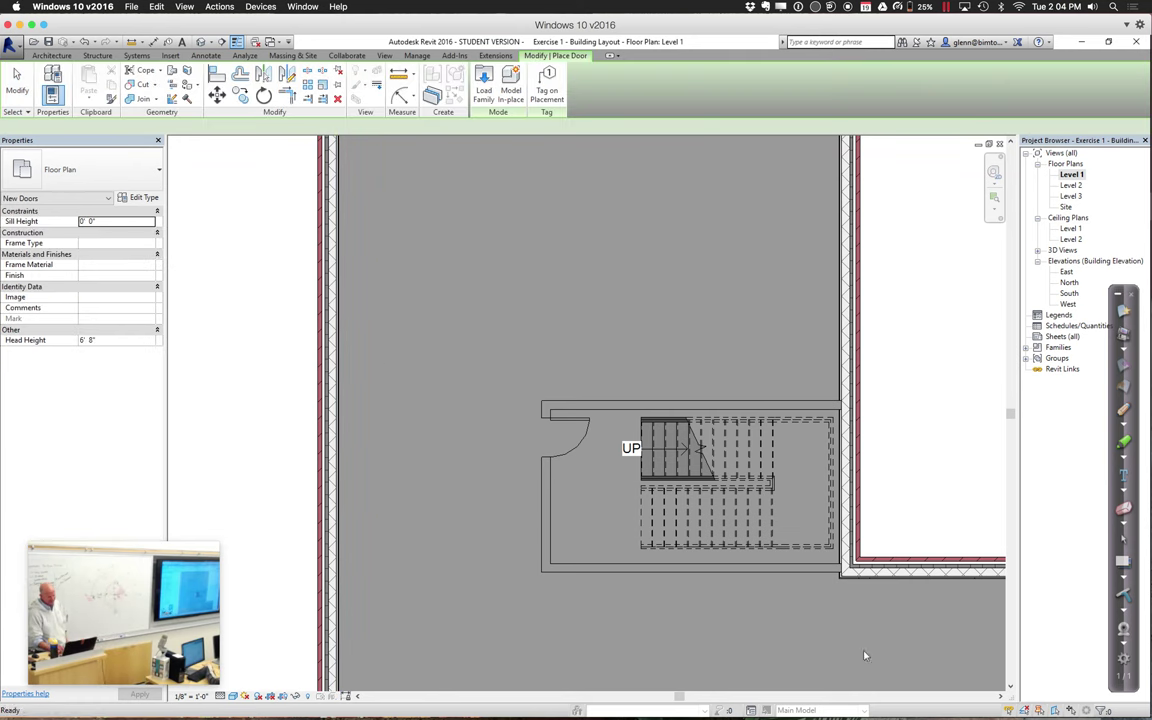
{"action": "left_click", "coordinate": [860, 522]}
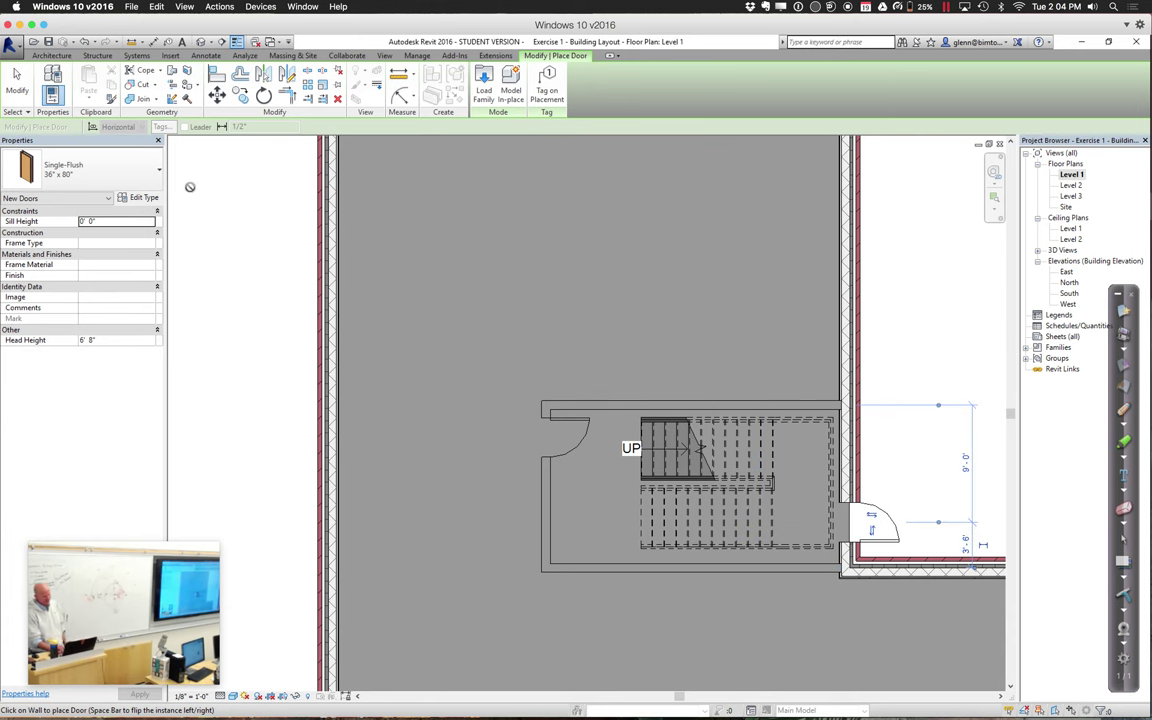
{"action": "left_click", "coordinate": [16, 78]}
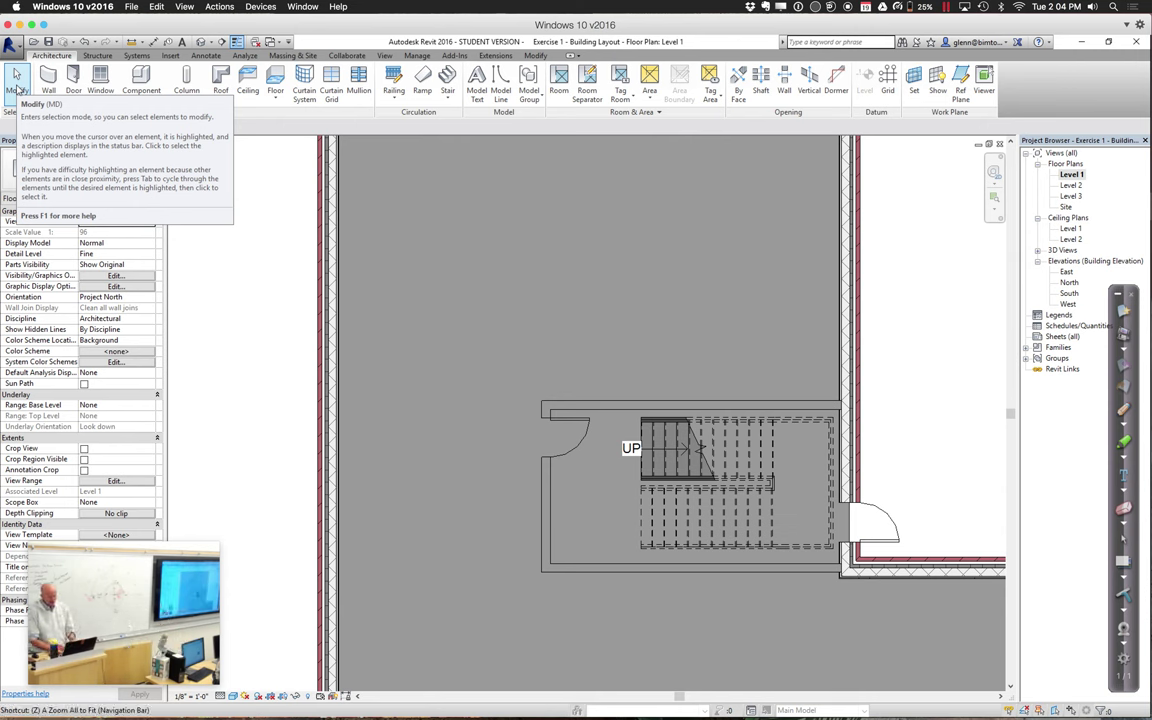
Tighten the switchback stair enclosure, shifting its north wall to 12'-0" from the south wall and the south wall north to 11'-0" spacing
{"action": "left_click", "coordinate": [738, 407]}
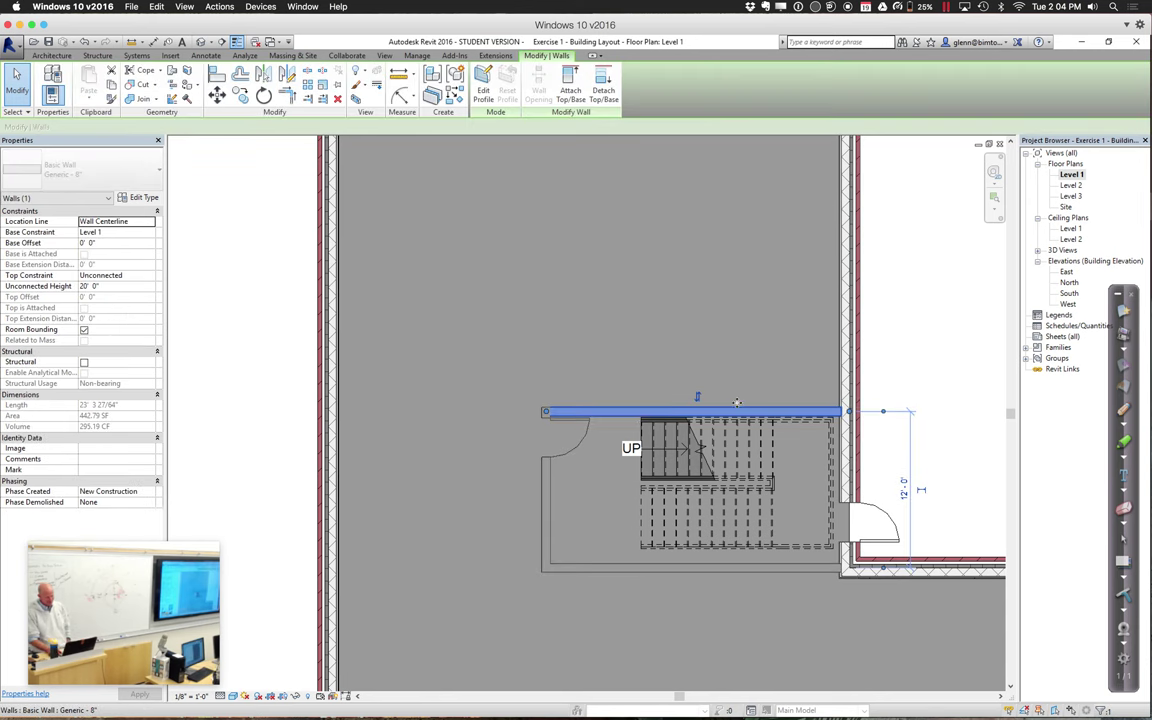
{"action": "left_click", "coordinate": [663, 569]}
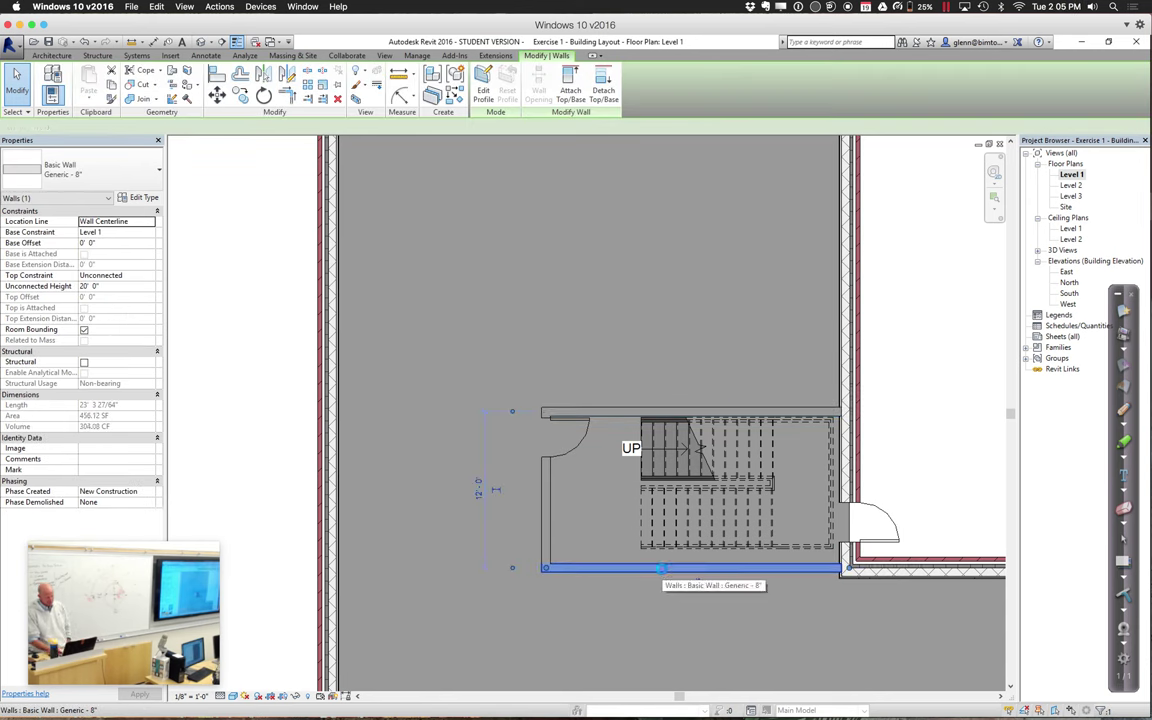
{"action": "left_click_drag", "start_coordinate": [663, 572], "coordinate": [661, 568]}
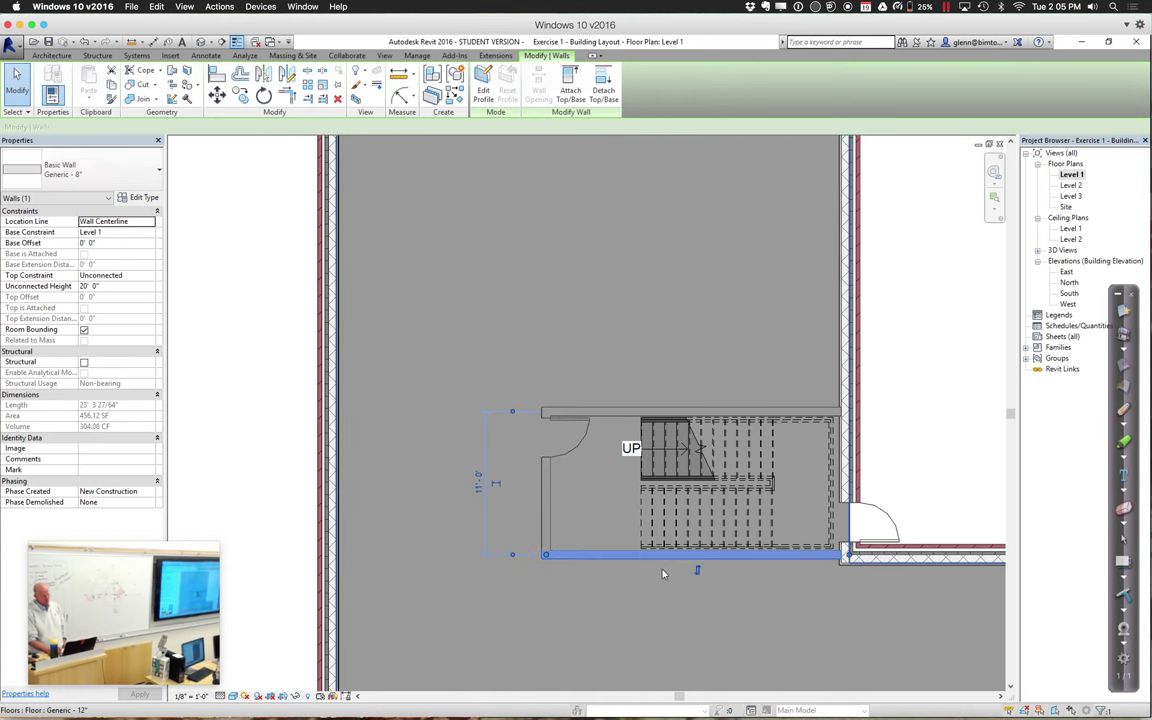
{"action": "left_click", "coordinate": [551, 512]}
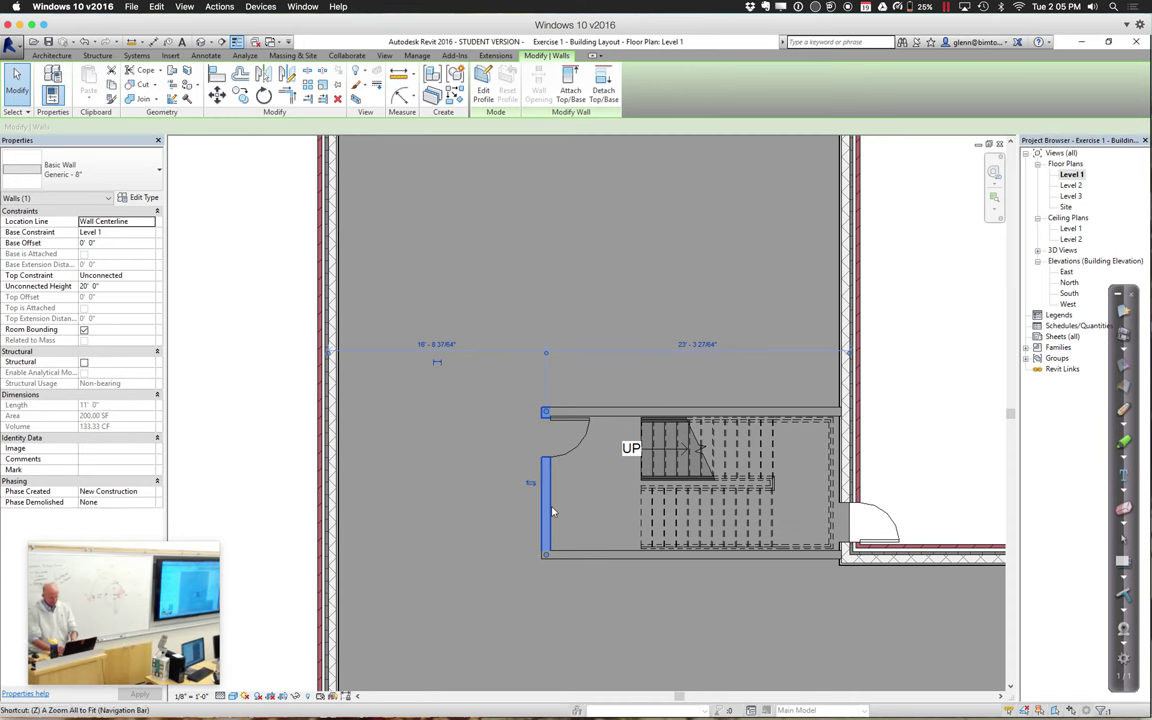
Move the U-shaped stair from the open area to just outside the east end wall of the L building's south wing
{"action": "scroll", "coordinate": [551, 512], "scroll_direction": "down", "scroll_amount": 2}
{"action": "scroll", "coordinate": [551, 512], "scroll_direction": "down", "scroll_amount": 2}
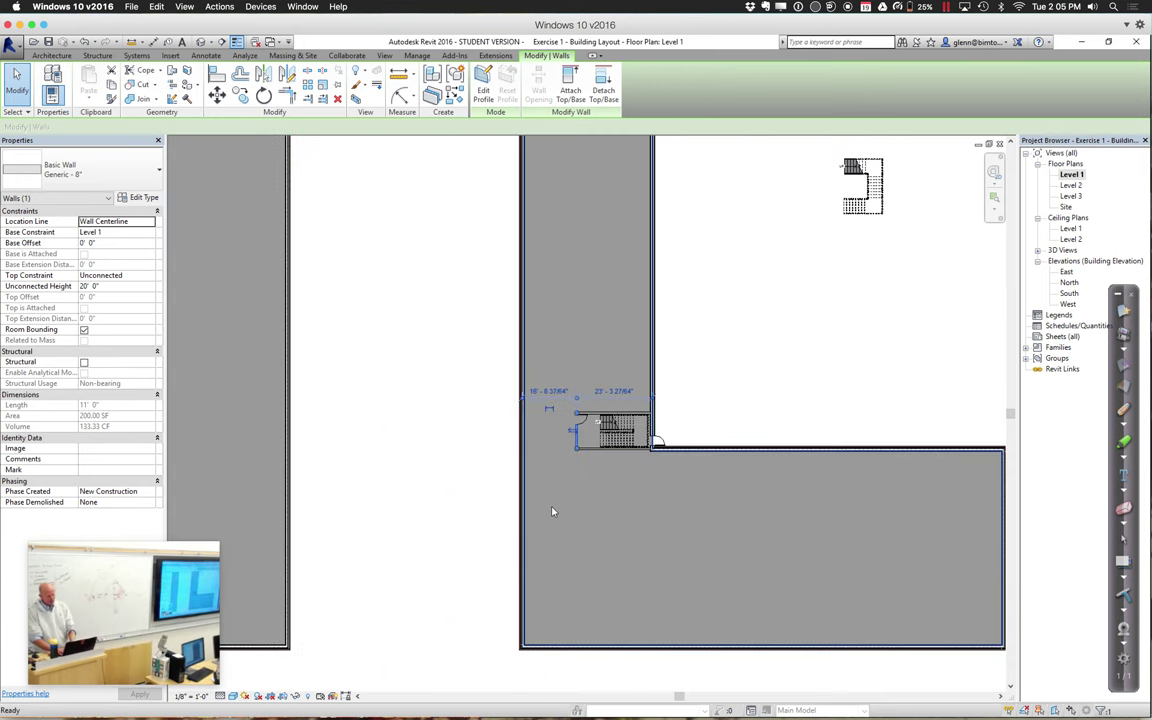
{"action": "scroll", "coordinate": [553, 507], "scroll_direction": "down", "scroll_amount": 2}
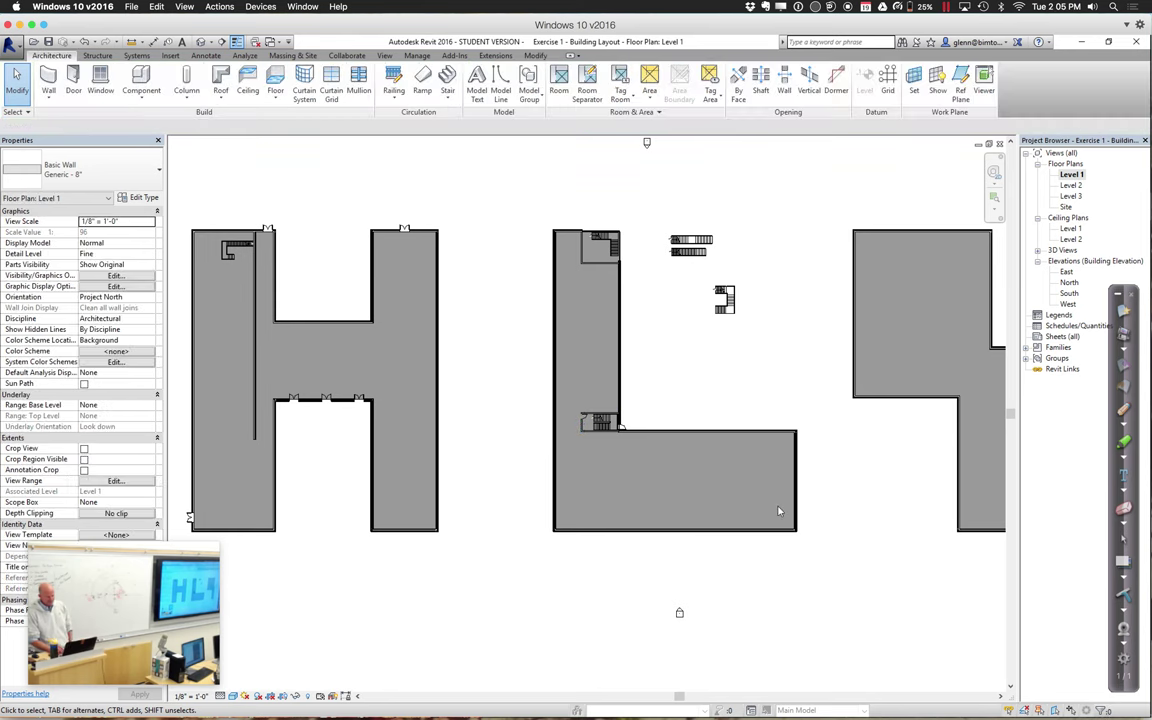
{"action": "left_click", "coordinate": [858, 533]}
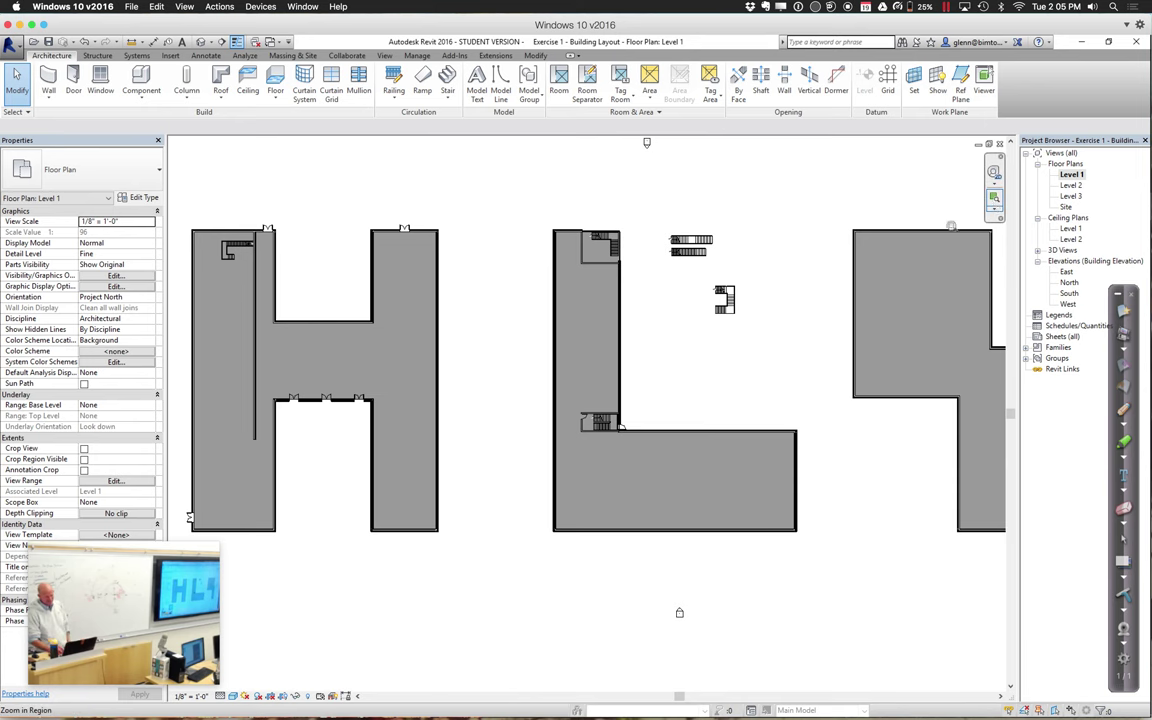
{"action": "left_click", "coordinate": [993, 197]}
{"action": "left_click_drag", "start_coordinate": [597, 230], "coordinate": [901, 573]}
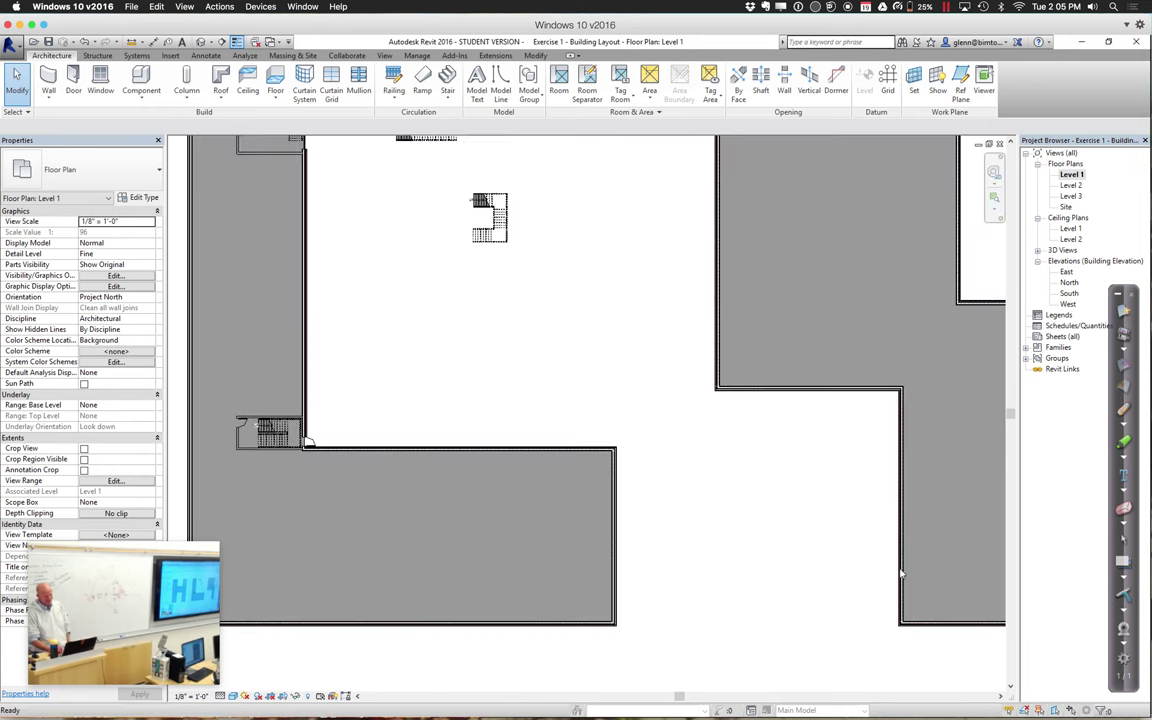
{"action": "left_click", "coordinate": [498, 222]}
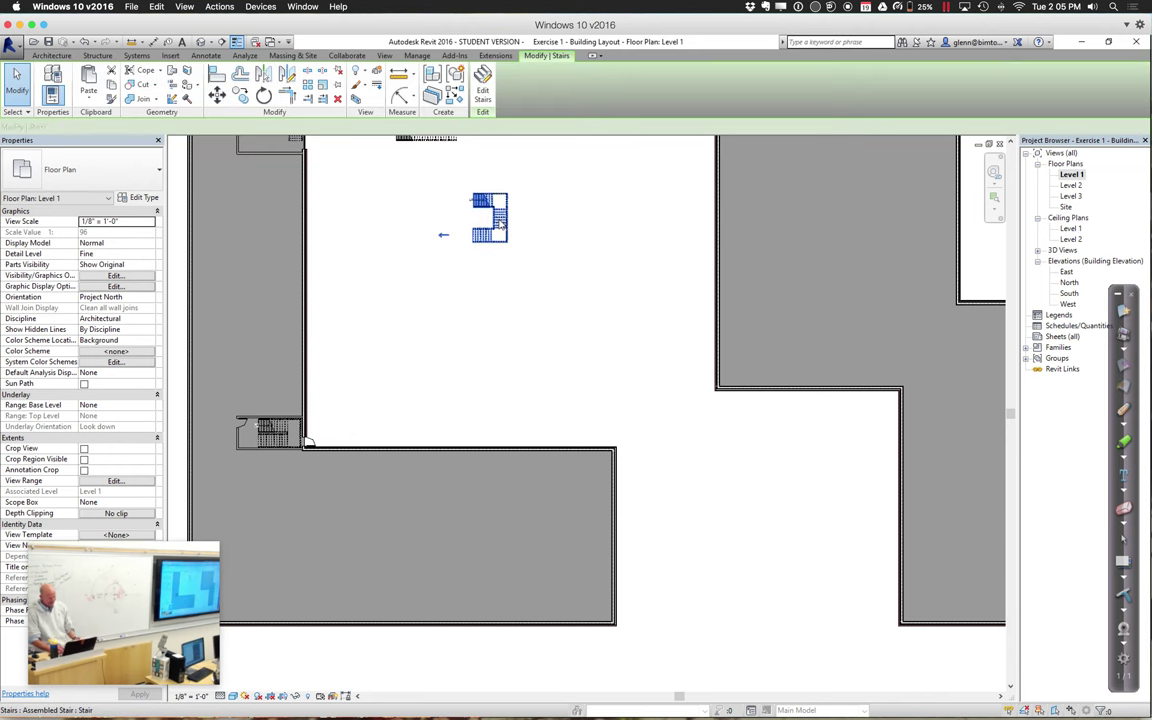
{"action": "left_click_drag", "start_coordinate": [498, 222], "coordinate": [604, 441]}
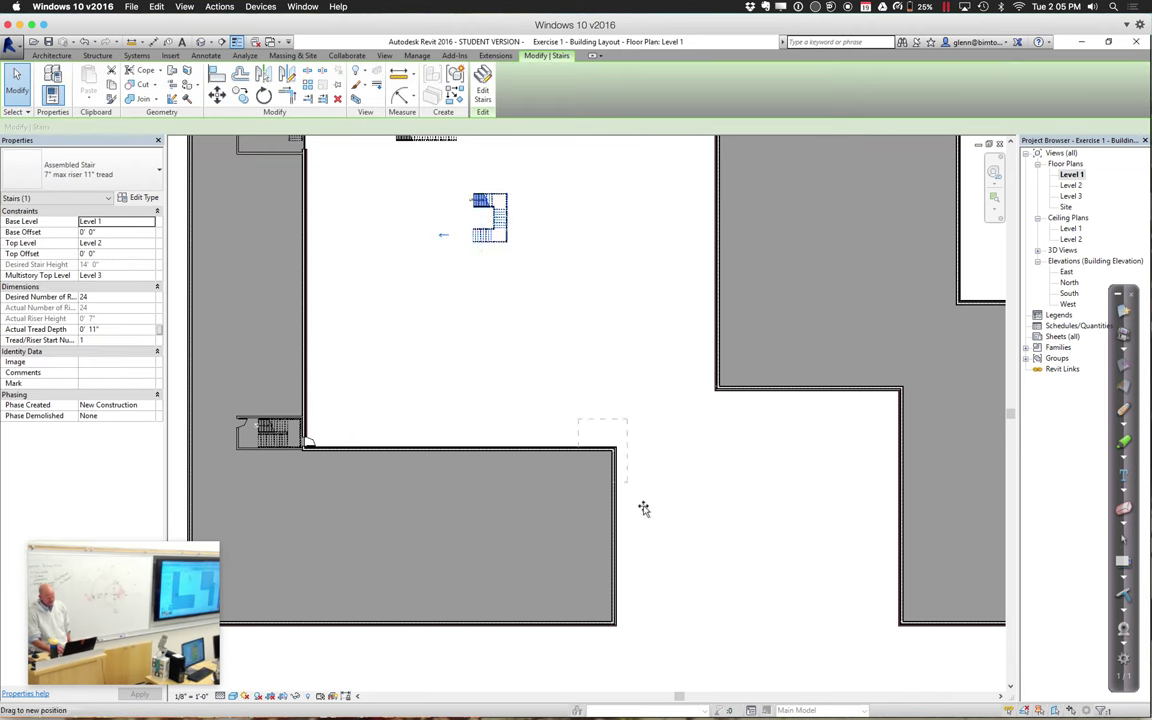
{"action": "left_click_drag", "start_coordinate": [674, 531], "coordinate": [675, 535]}
{"action": "left_click", "coordinate": [676, 617]}
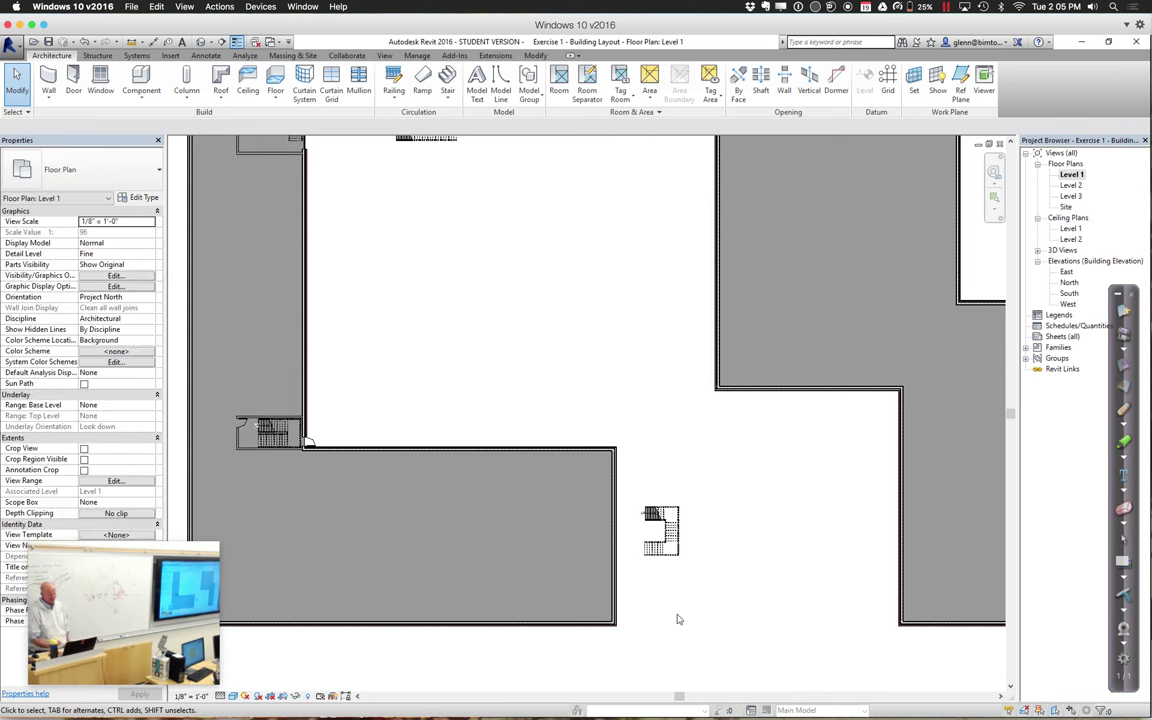
Enclose the U-shaped stair with Storefront curtain walls, about 24'-0" by 24'-0", tied to the wing's east end wall
{"action": "left_click", "coordinate": [51, 97]}
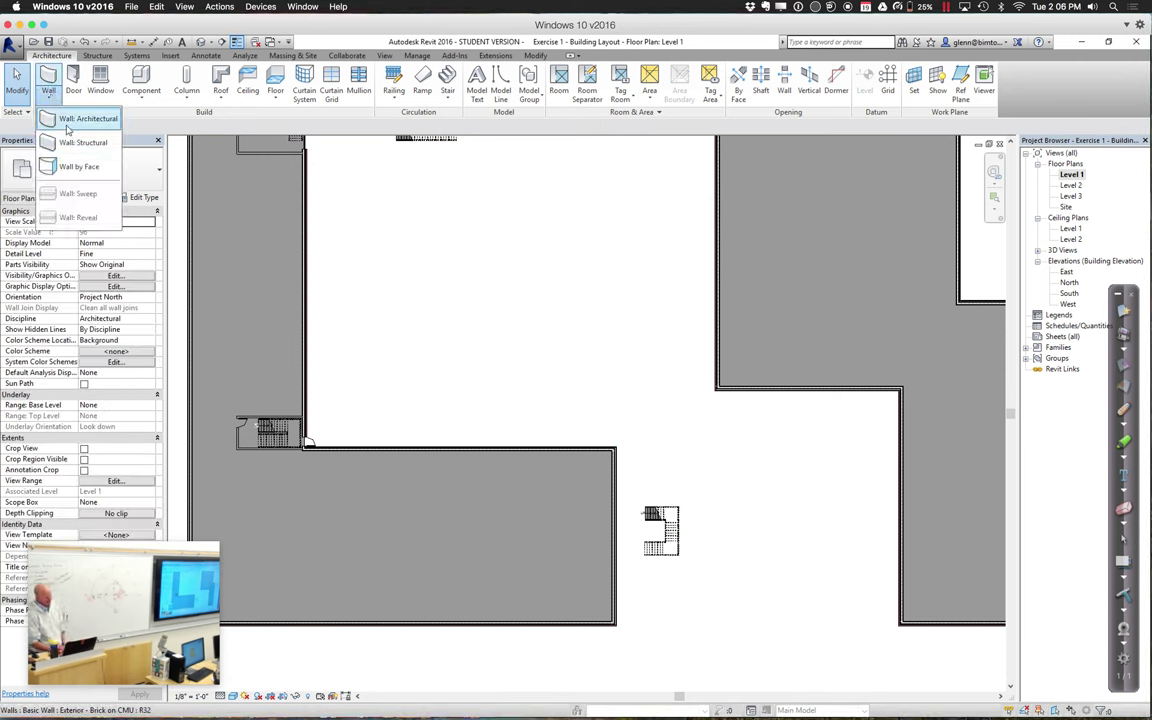
{"action": "left_click", "coordinate": [67, 126]}
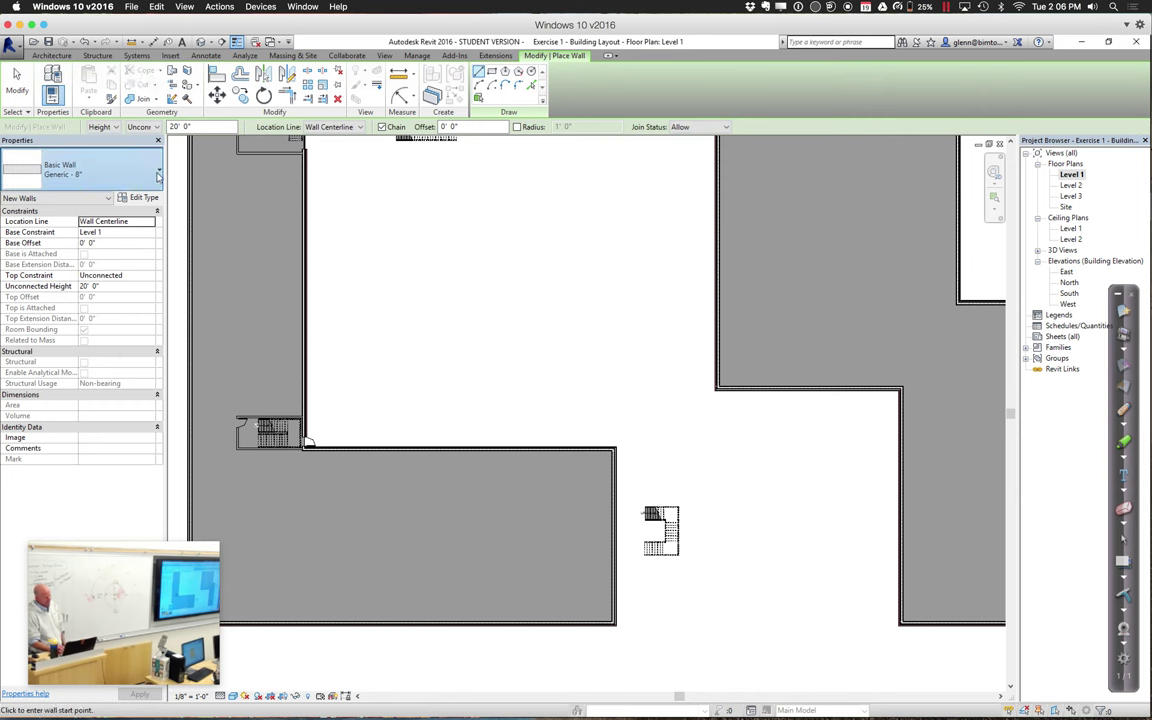
{"action": "left_click", "coordinate": [158, 176]}
{"action": "scroll", "coordinate": [160, 462], "scroll_direction": "down", "scroll_amount": 5}
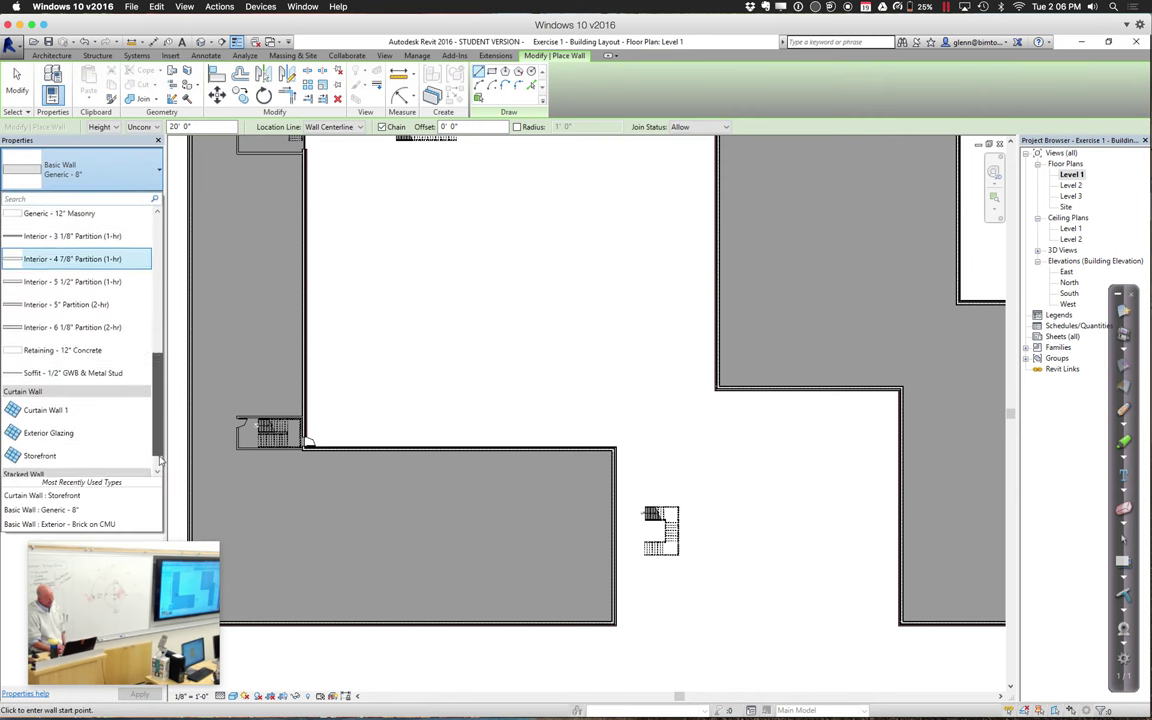
{"action": "left_click", "coordinate": [40, 455]}
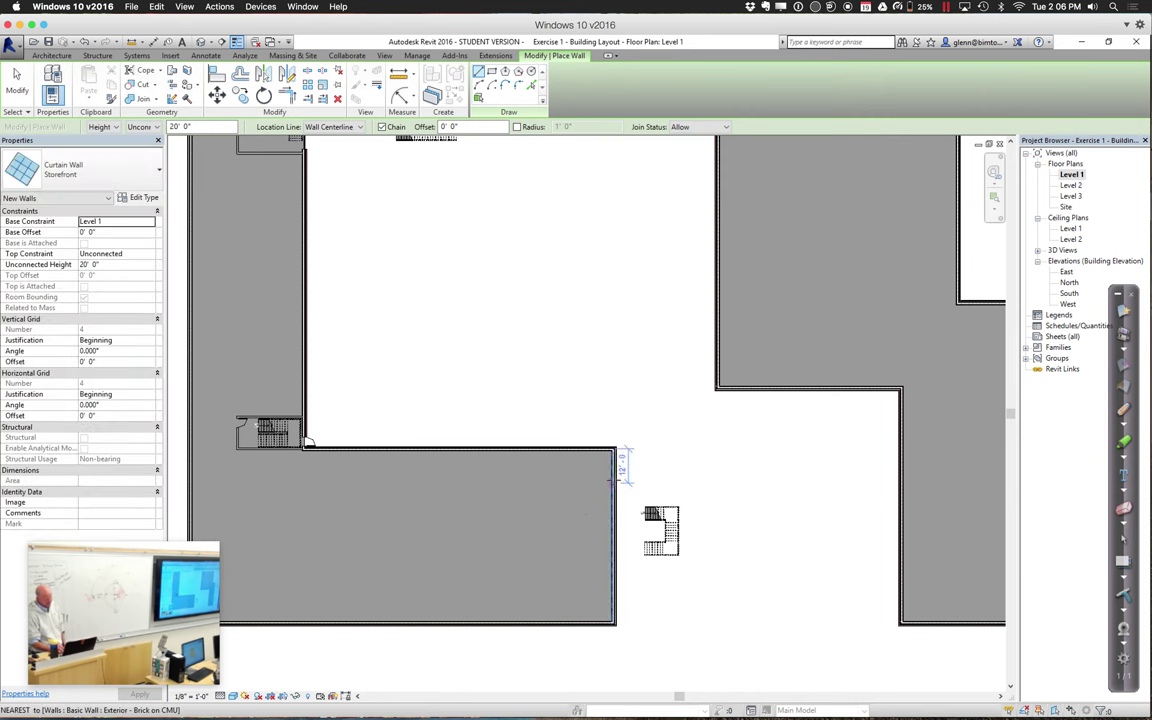
{"action": "left_click", "coordinate": [615, 496]}
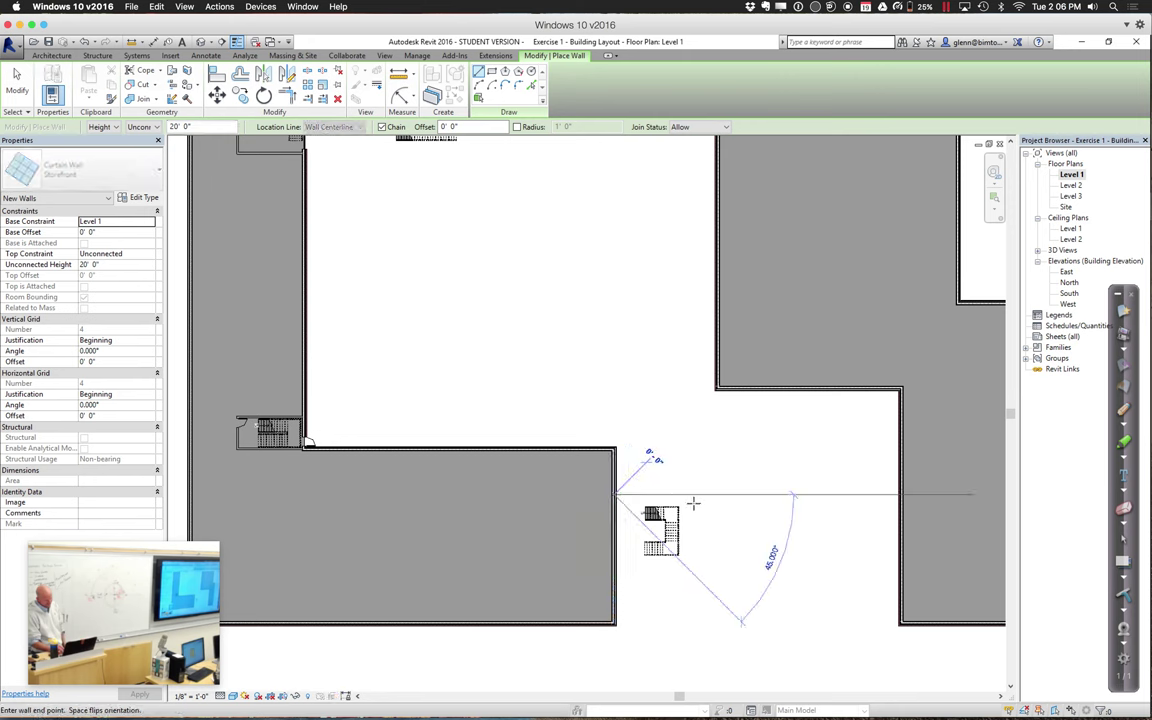
{"action": "left_click", "coordinate": [684, 564]}
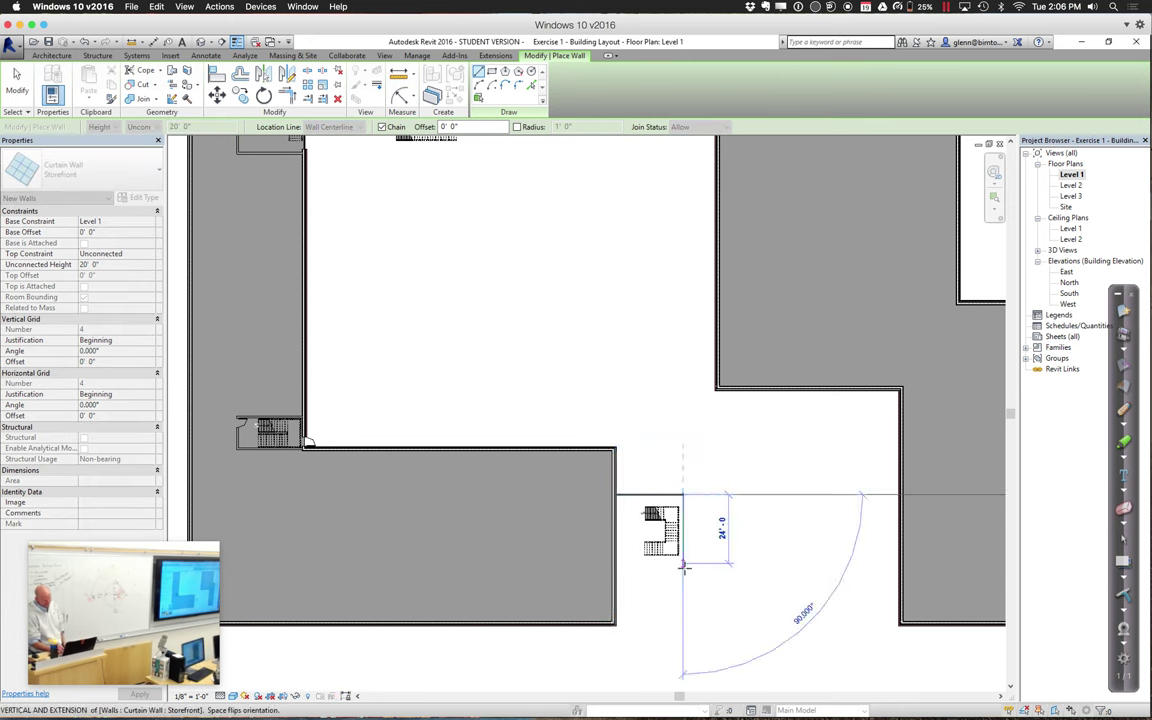
{"action": "left_click", "coordinate": [630, 566]}
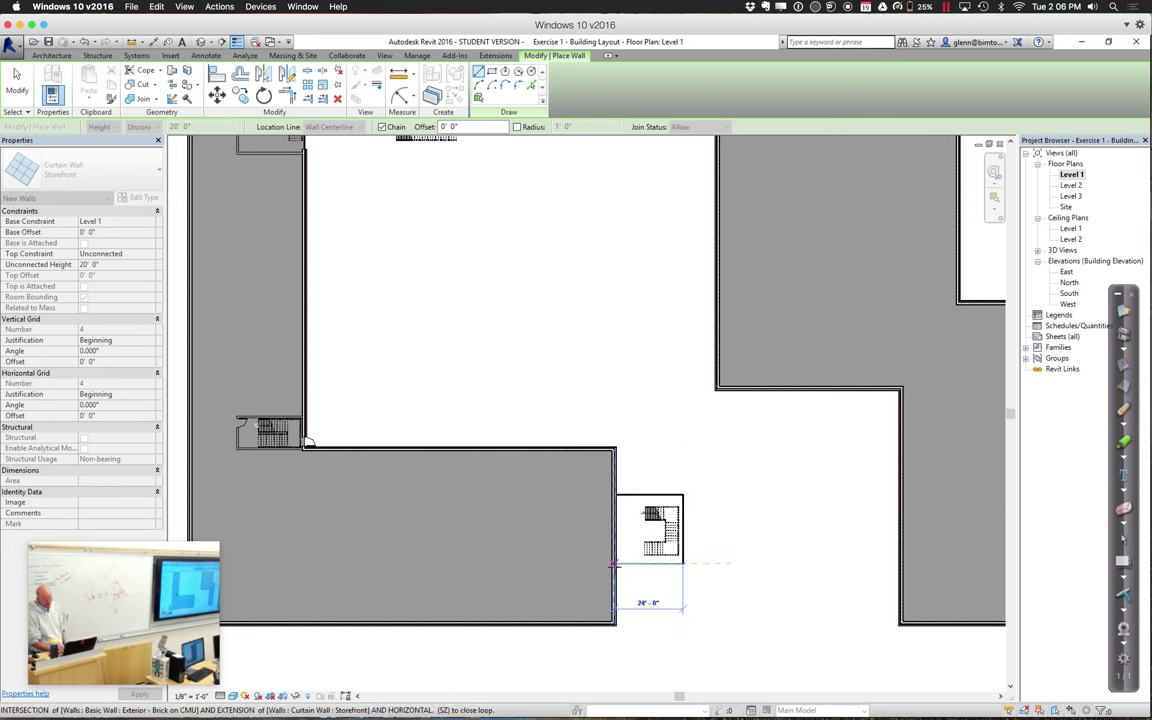
{"action": "left_click", "coordinate": [612, 563]}
{"action": "key", "text": "Escape"}
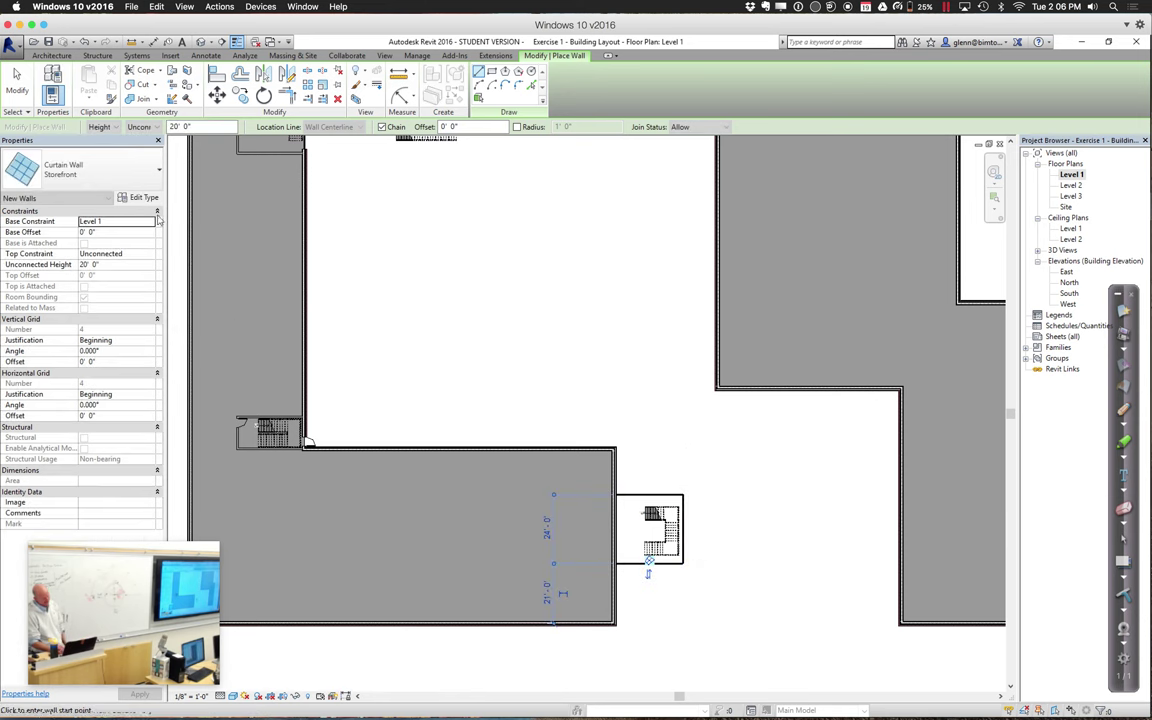
{"action": "key", "text": "Escape"}
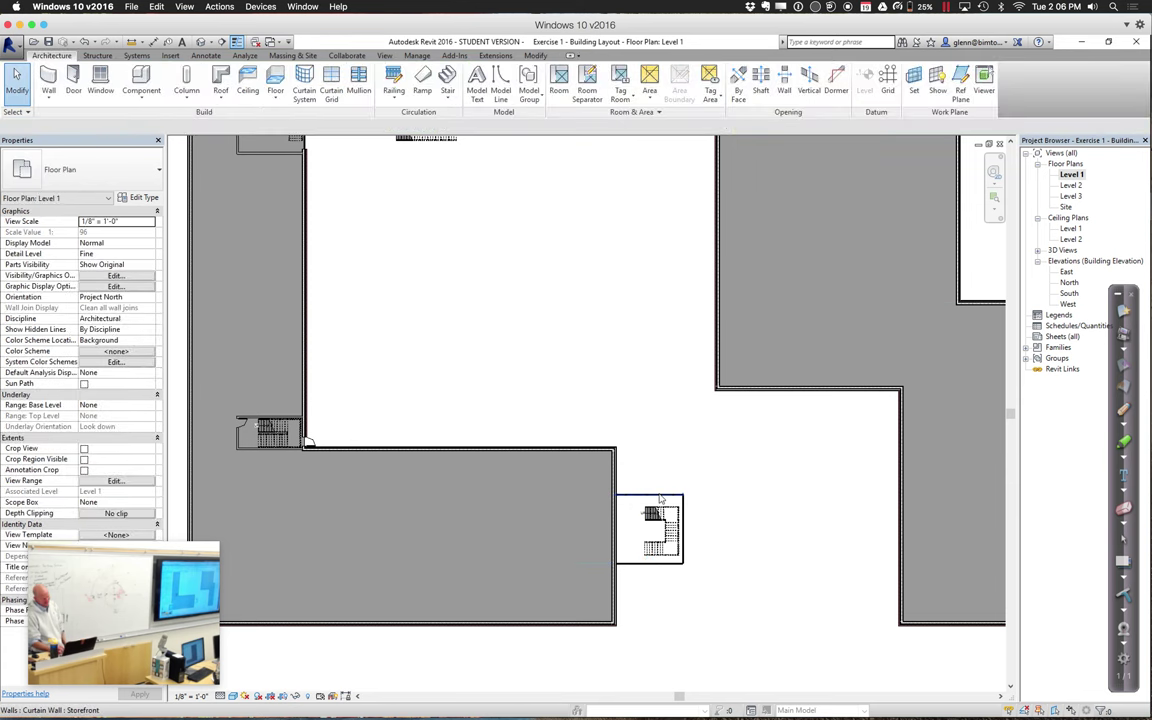
Tighten the storefront stair enclosure, shifting its north wall to 21'-0" from the south wall and the south wall north to 19'-6" spacing
{"action": "left_click", "coordinate": [646, 494]}
{"action": "left_click_drag", "start_coordinate": [659, 498], "coordinate": [650, 504]}
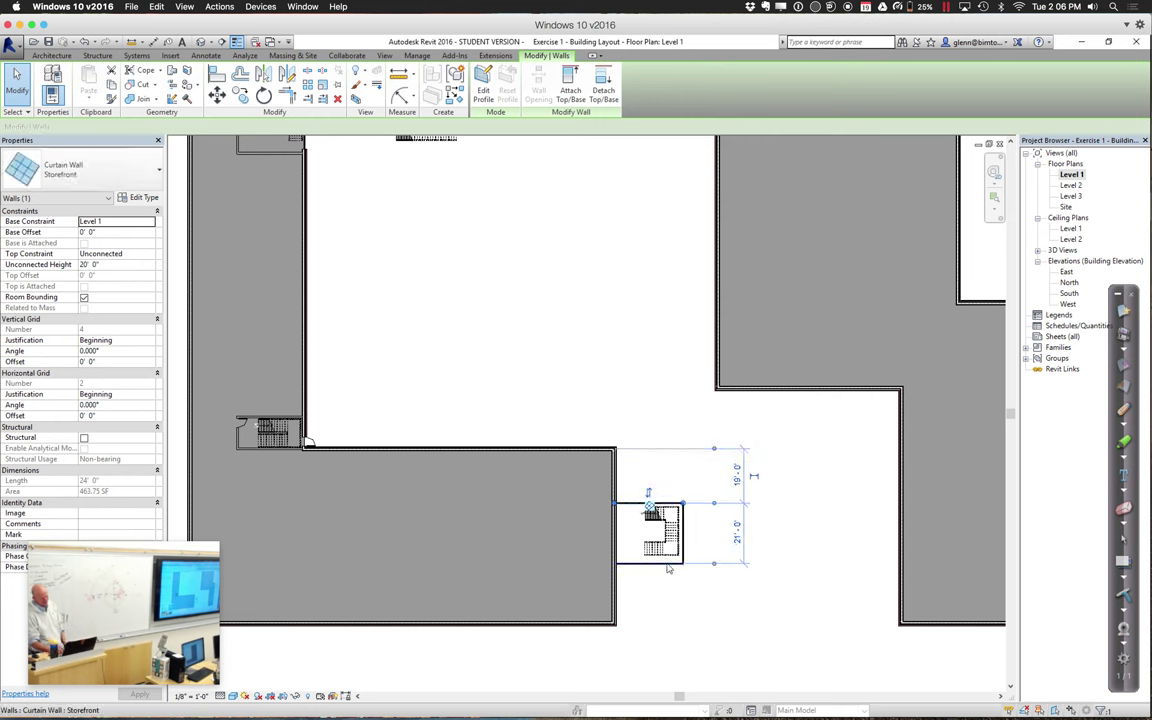
{"action": "left_click", "coordinate": [668, 565]}
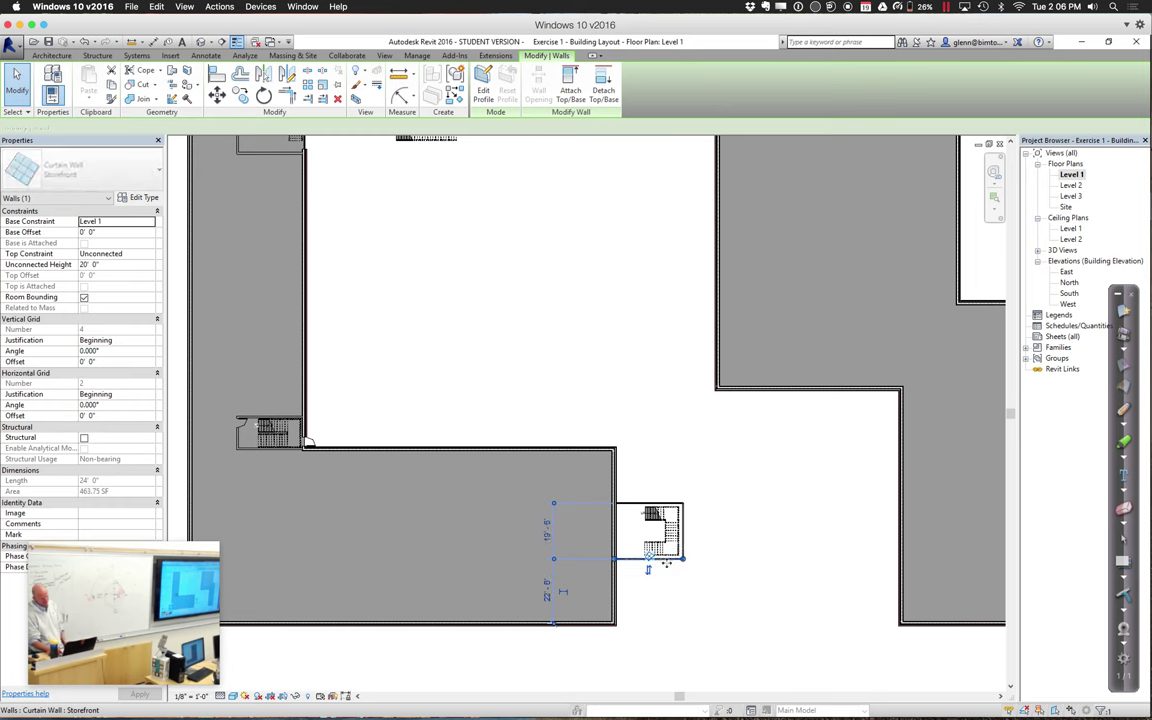
Place a Door-Double-Flush_Panel 68" x 80" in the south wing's east end wall, opening into the storefront stair enclosure
{"action": "key", "text": "Escape"}
{"action": "key", "text": "z"}
{"action": "key", "text": "r"}
{"action": "key", "text": "super+a"}
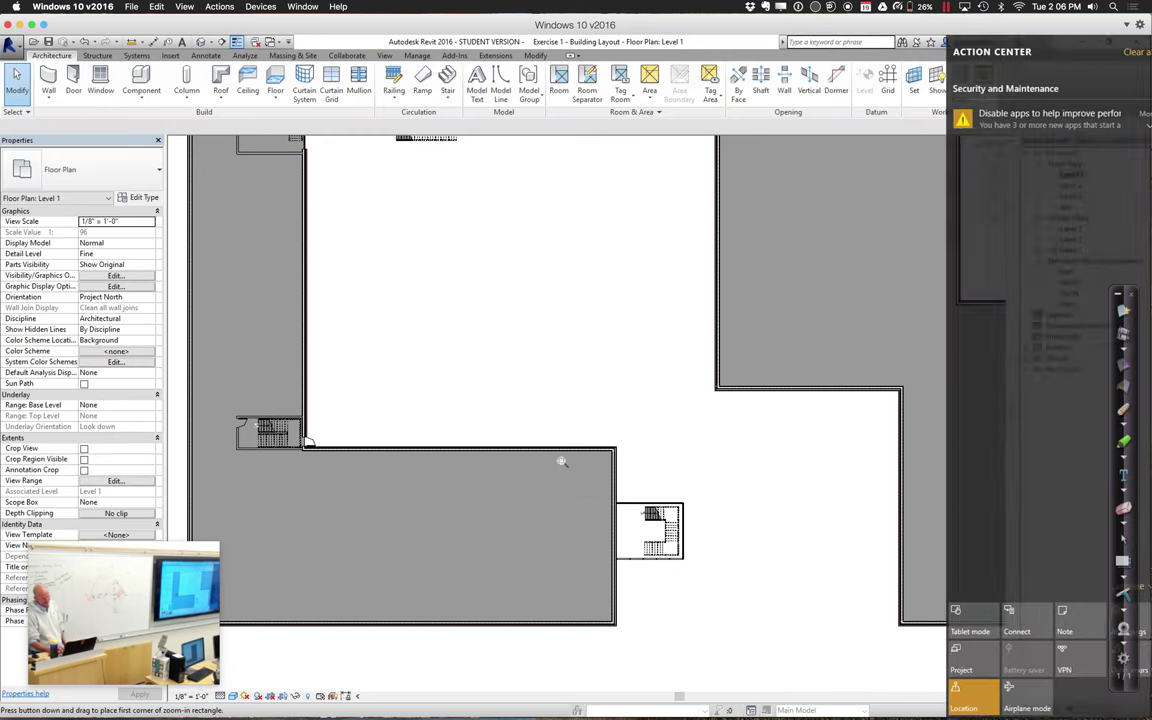
{"action": "left_click", "coordinate": [507, 415]}
{"action": "left_click_drag", "start_coordinate": [555, 455], "coordinate": [736, 598]}
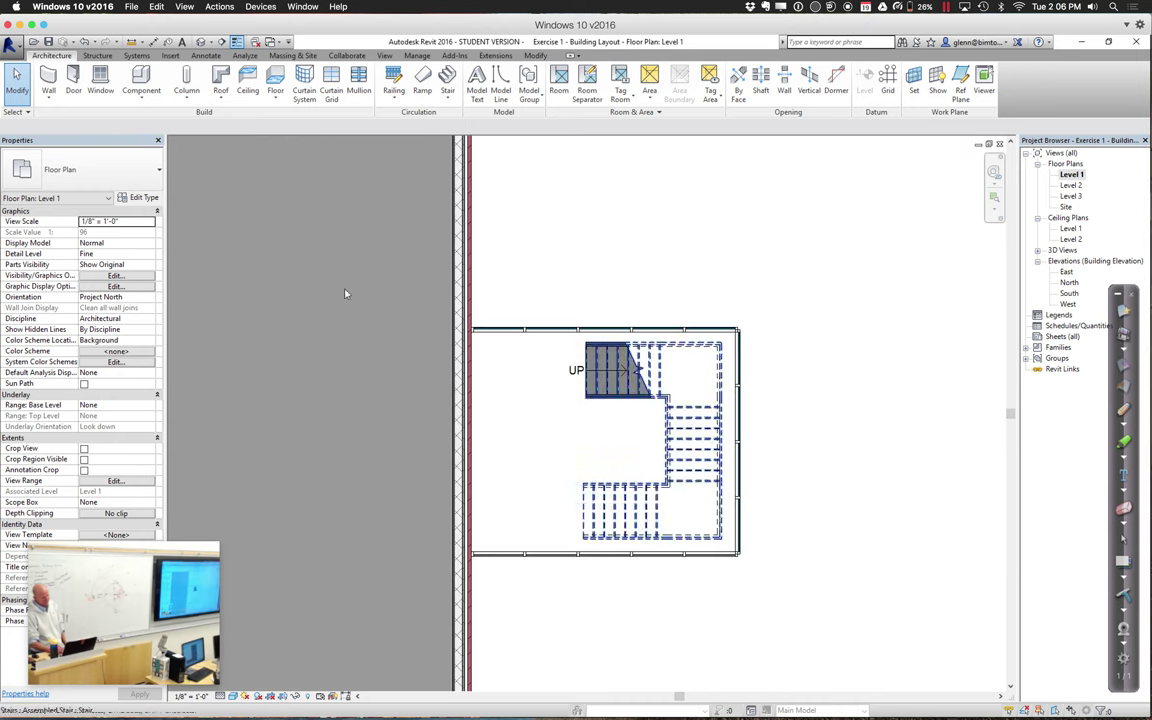
{"action": "left_click", "coordinate": [73, 89]}
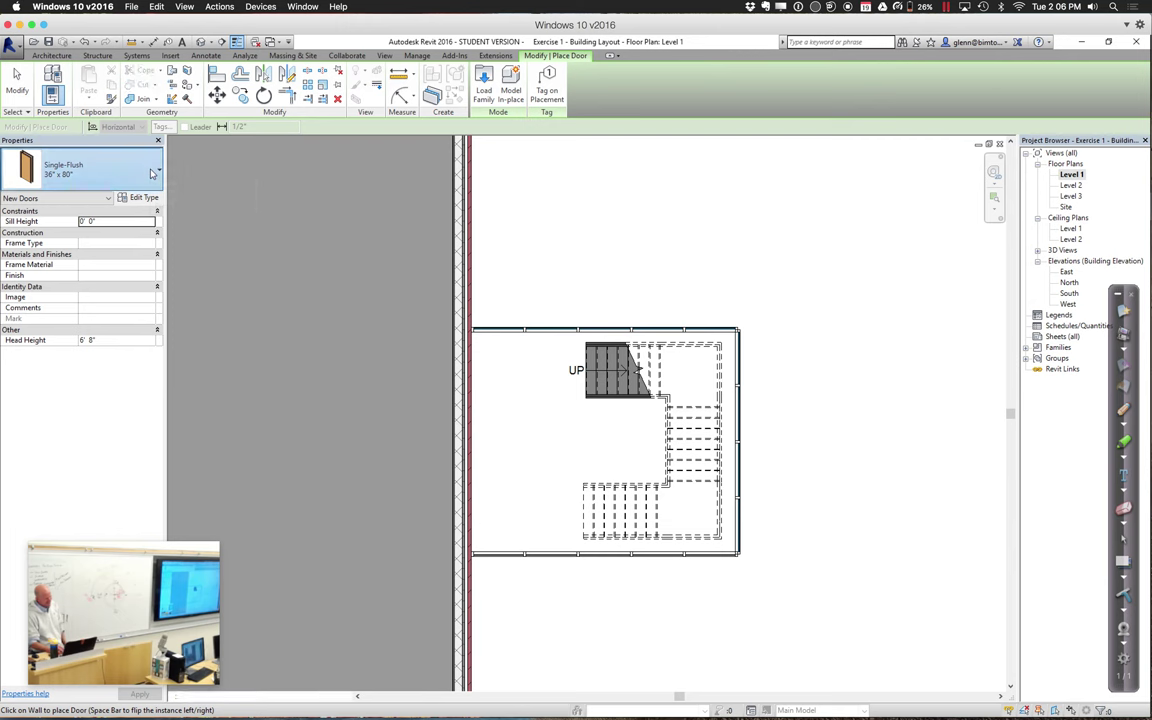
{"action": "left_click", "coordinate": [150, 168]}
{"action": "left_click", "coordinate": [113, 236]}
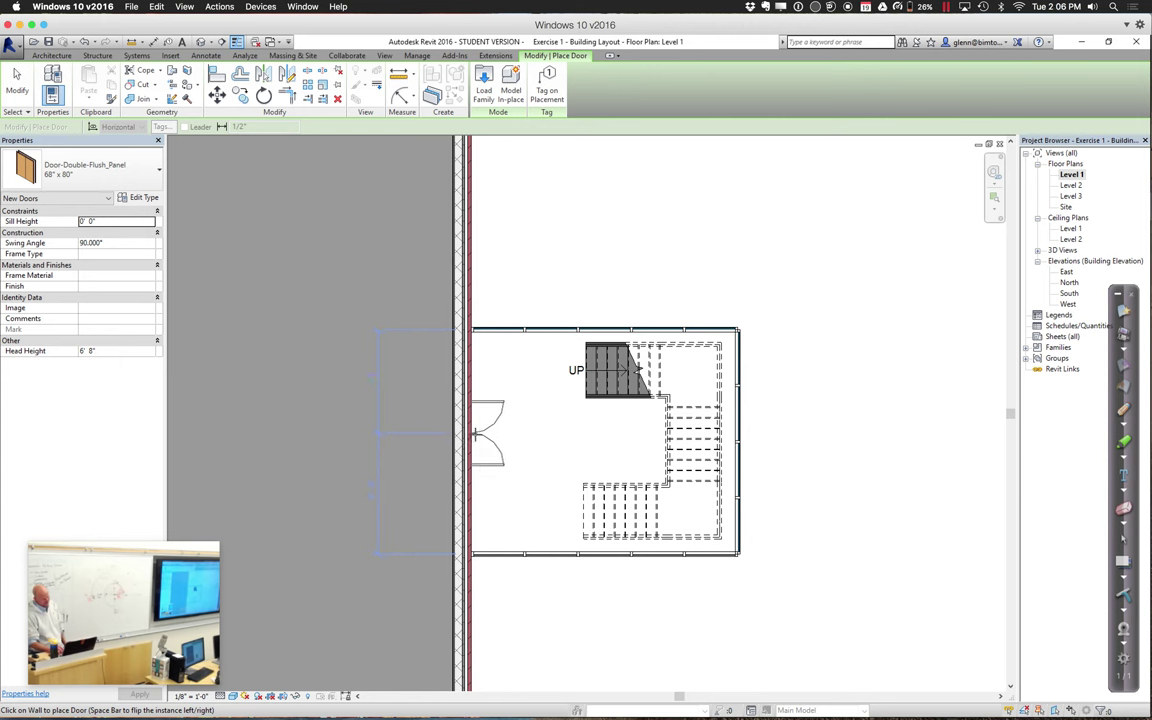
{"action": "left_click", "coordinate": [465, 438]}
{"action": "left_click", "coordinate": [16, 78]}
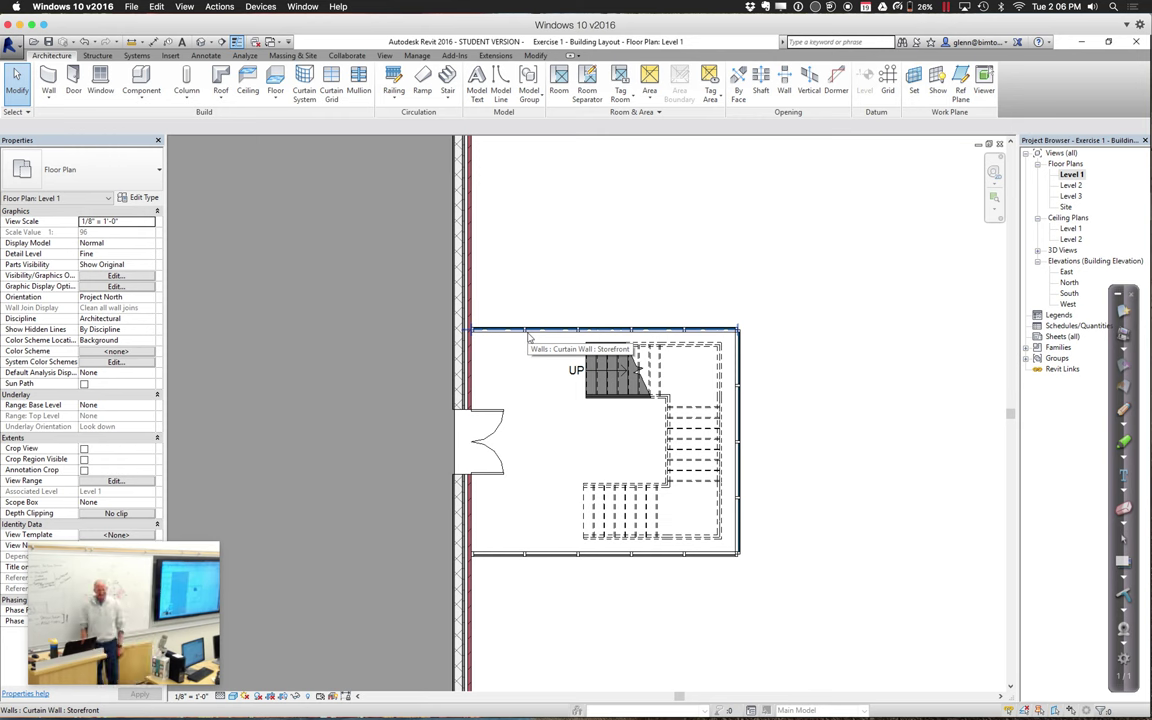
In the 3D view, set the top constraint of the stair enclosure's three Storefront curtain walls to Up to level: Level 3
{"action": "left_click", "coordinate": [201, 43]}
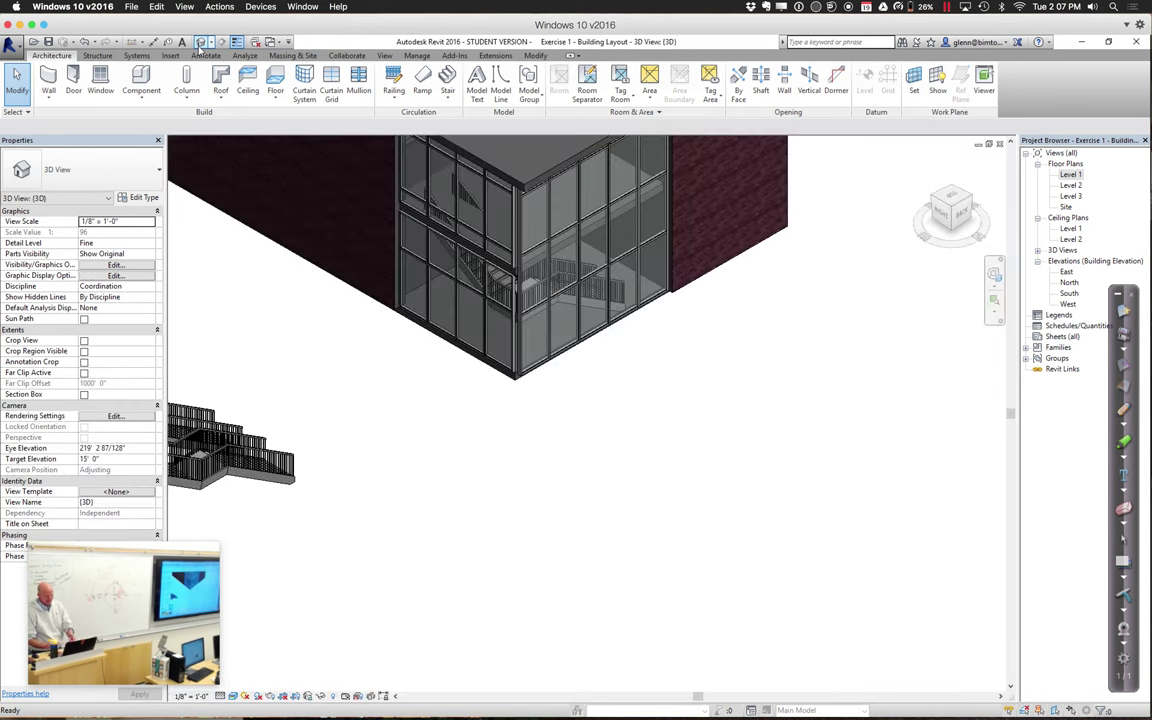
{"action": "left_click", "coordinate": [201, 44]}
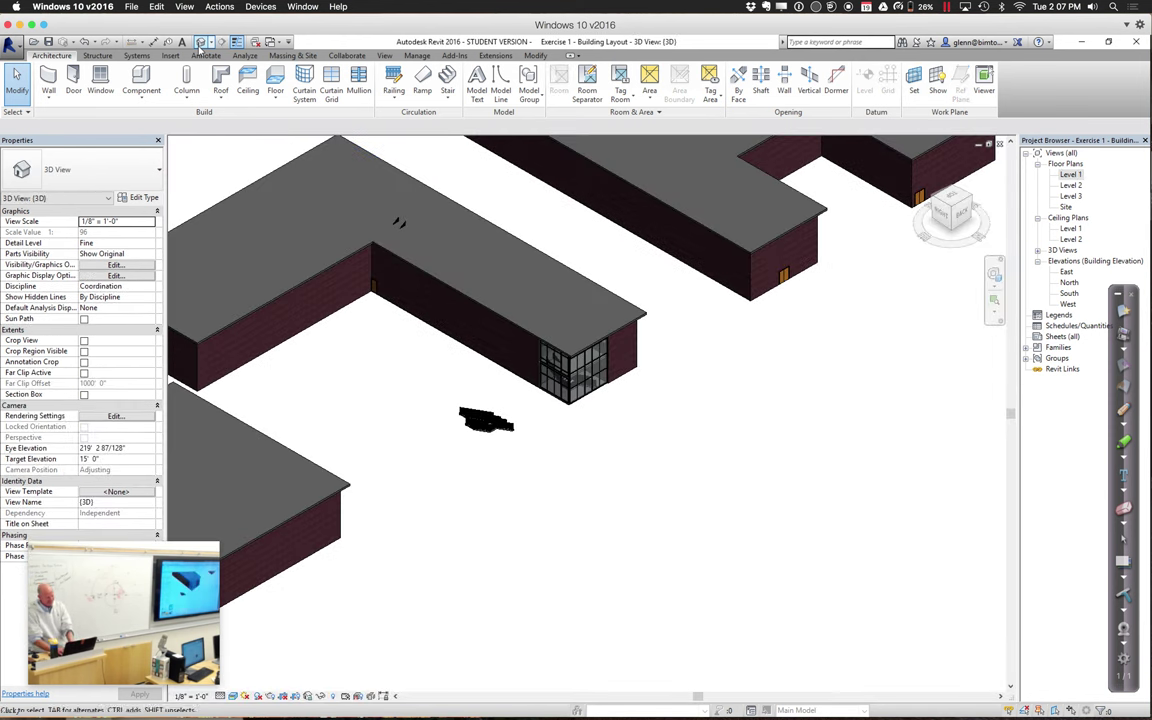
{"action": "left_click", "coordinate": [201, 44]}
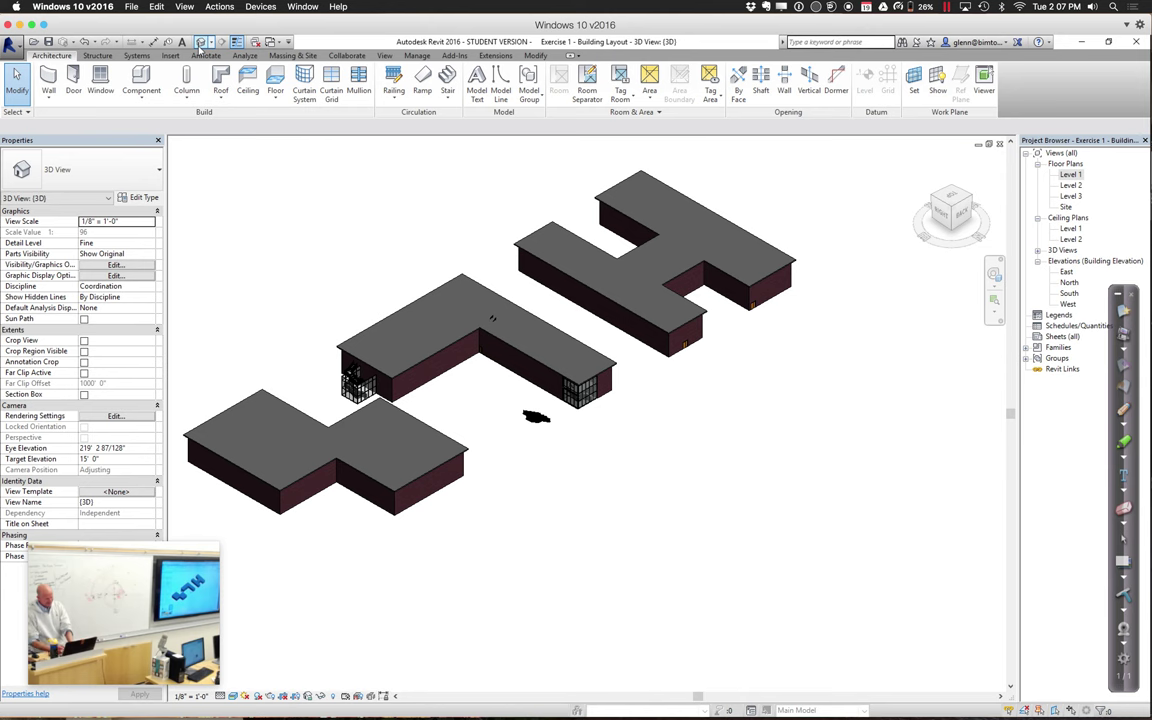
{"action": "left_click", "coordinate": [994, 298]}
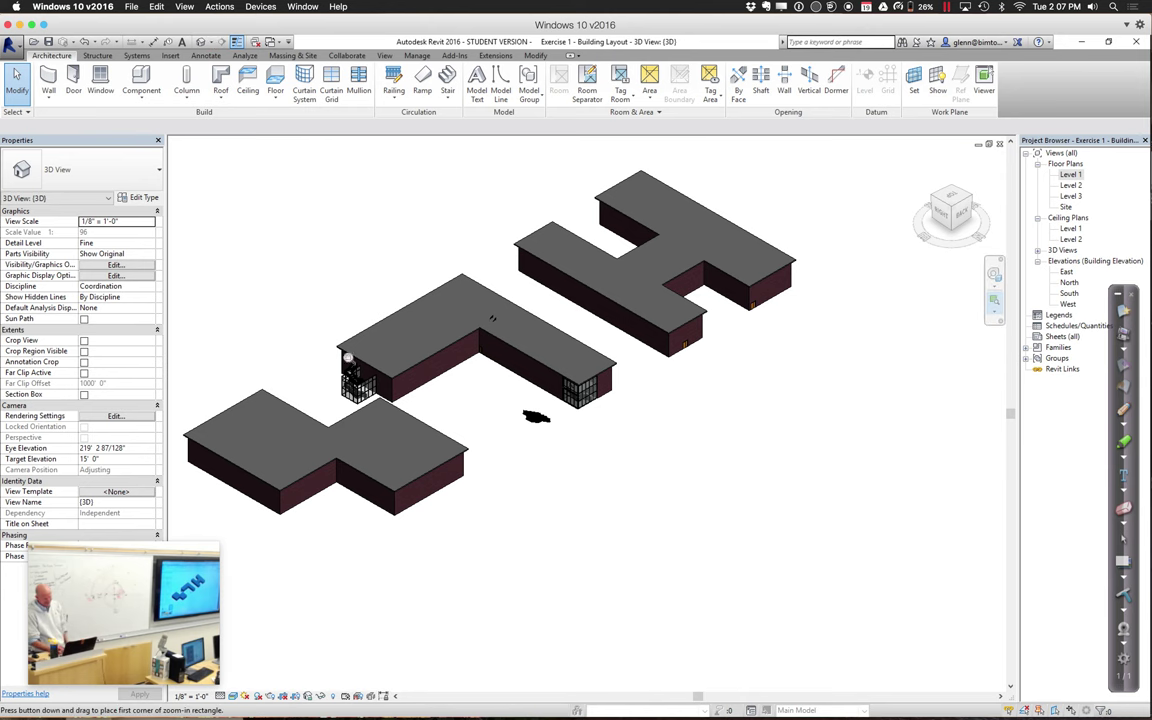
{"action": "left_click_drag", "start_coordinate": [300, 318], "coordinate": [389, 421]}
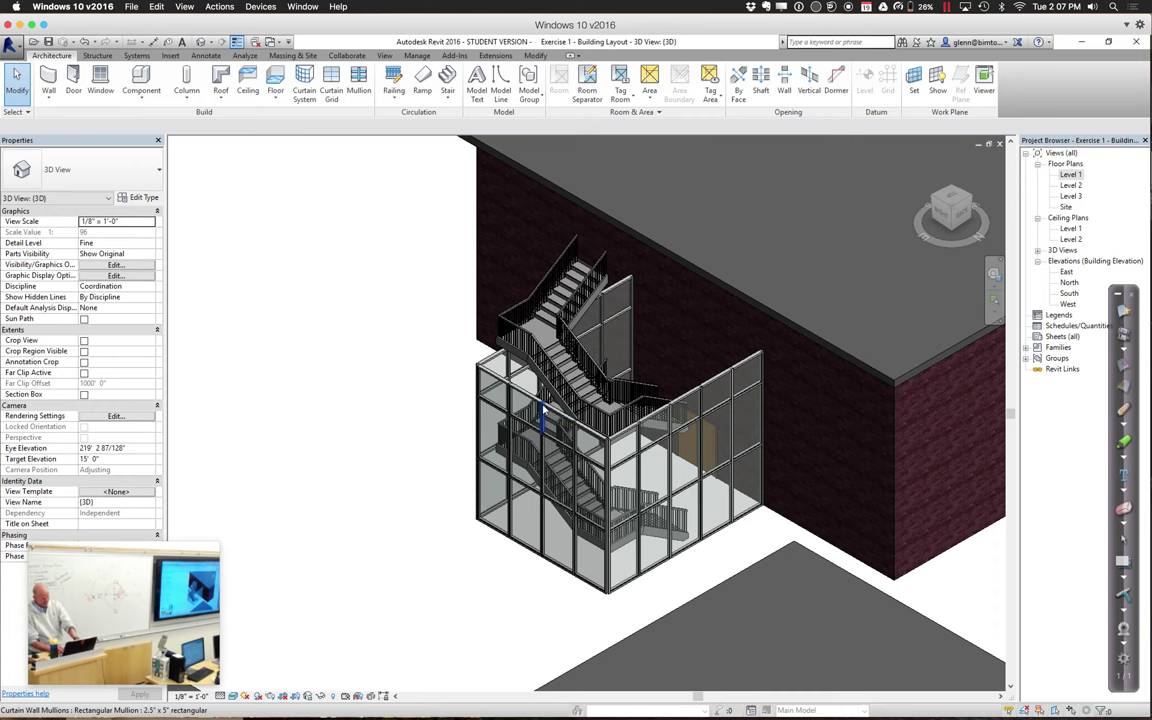
{"action": "key", "text": "Tab"}
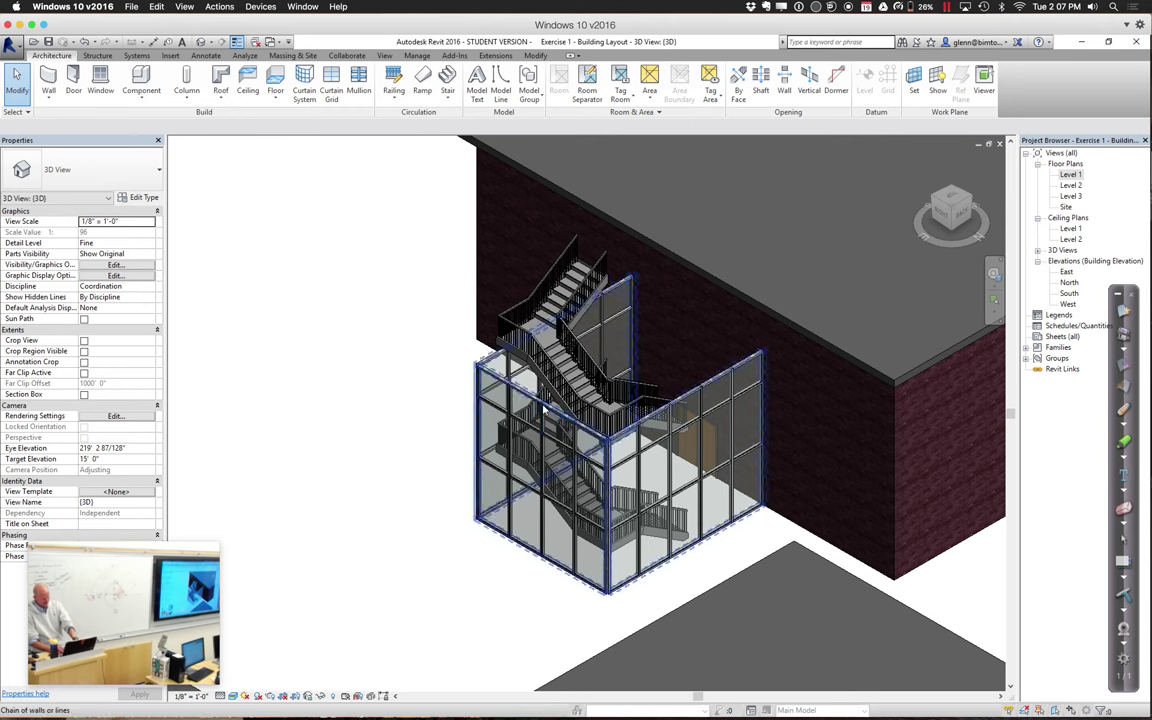
{"action": "left_click", "coordinate": [543, 407]}
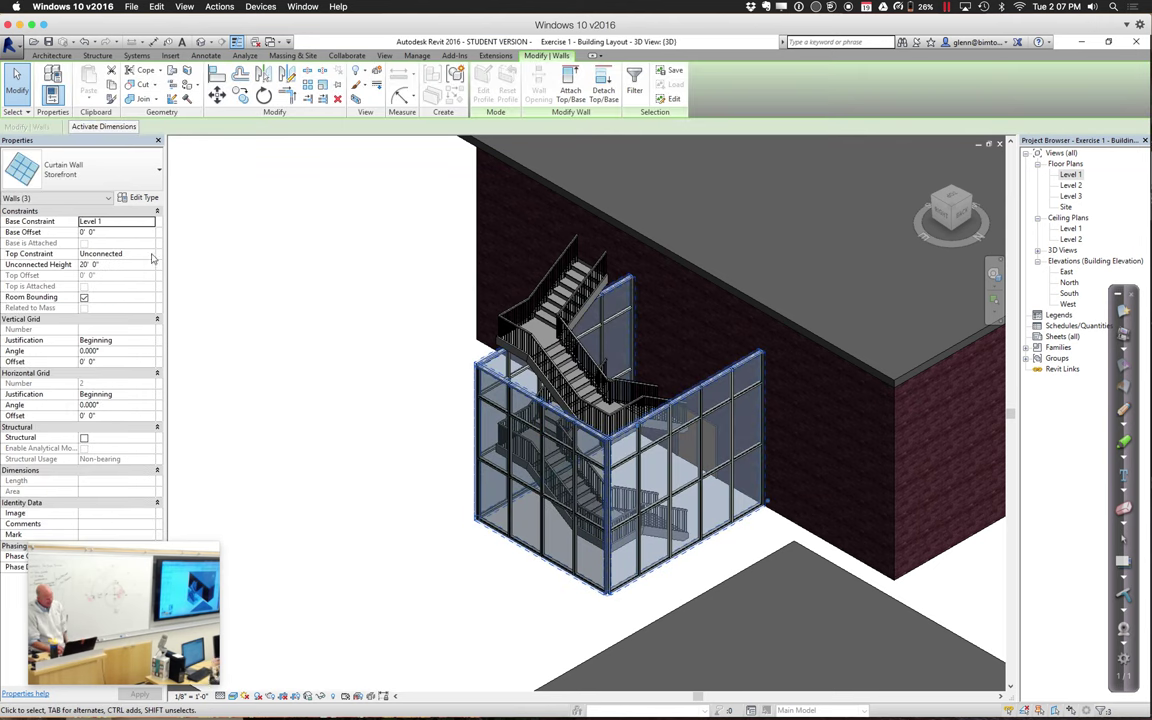
{"action": "left_click", "coordinate": [151, 256]}
{"action": "left_click", "coordinate": [136, 291]}
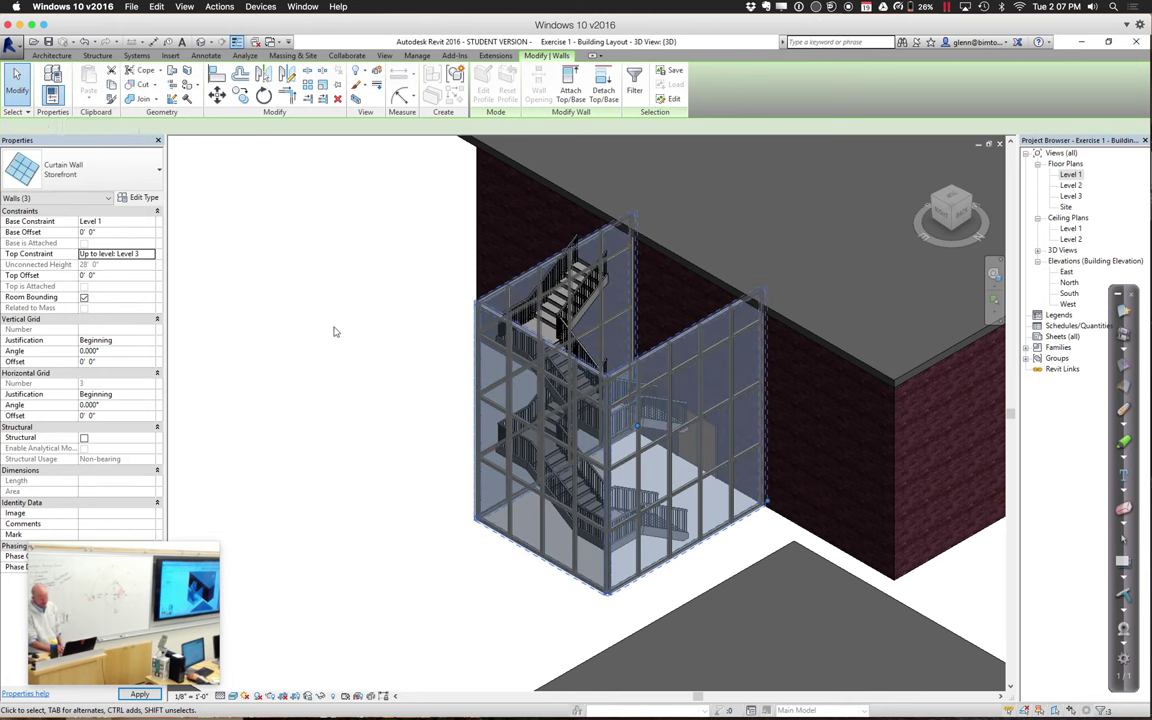
{"action": "left_click", "coordinate": [333, 329]}
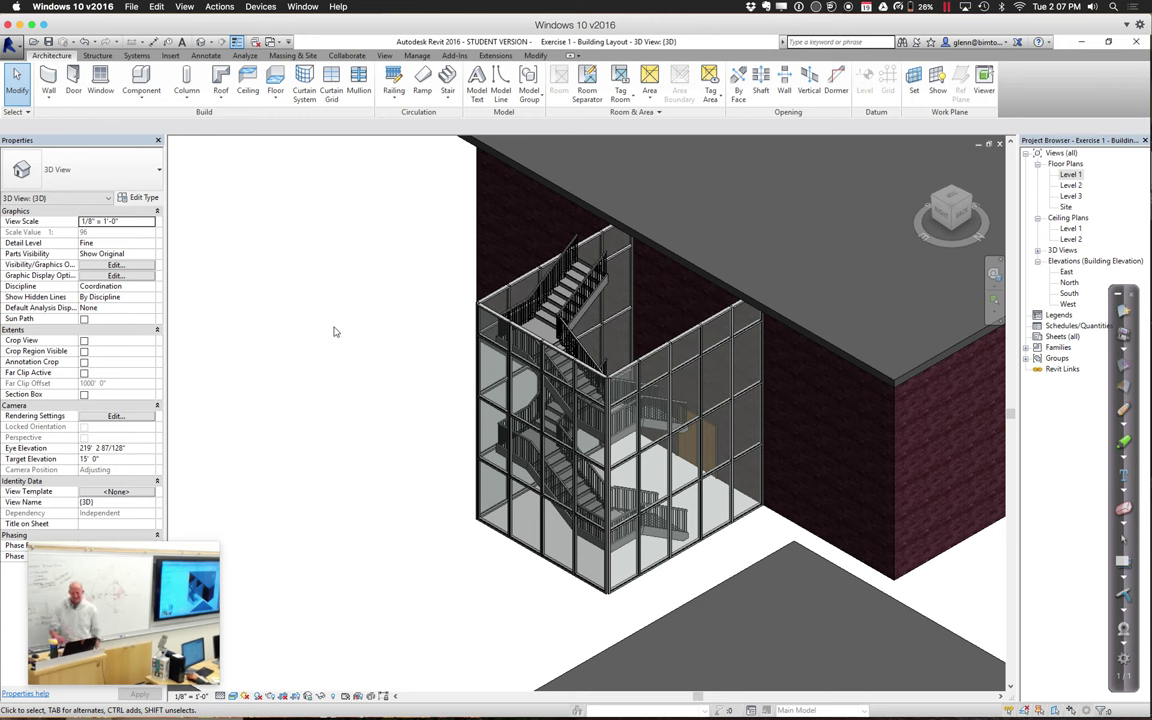
Switch to the Mindomo mind map and expand the Circulation topic to review its exits, corridors and vertical subtopics
{"action": "mouse_move", "coordinate": [244, 705]}
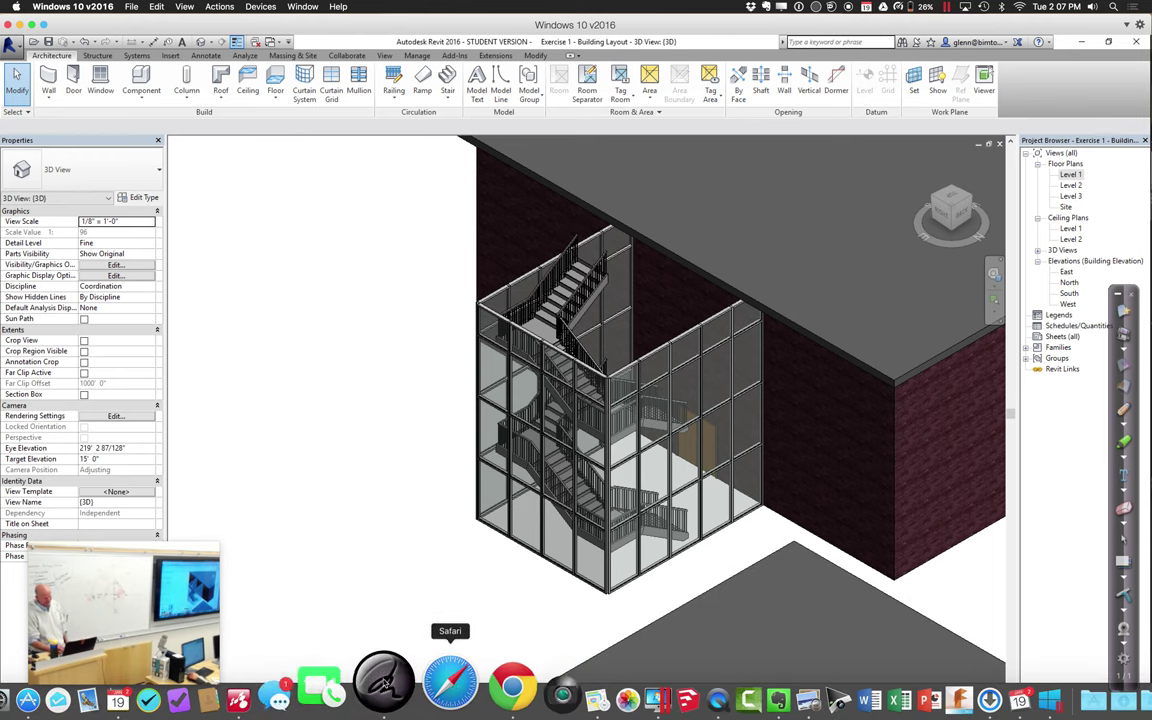
{"action": "left_click", "coordinate": [304, 676]}
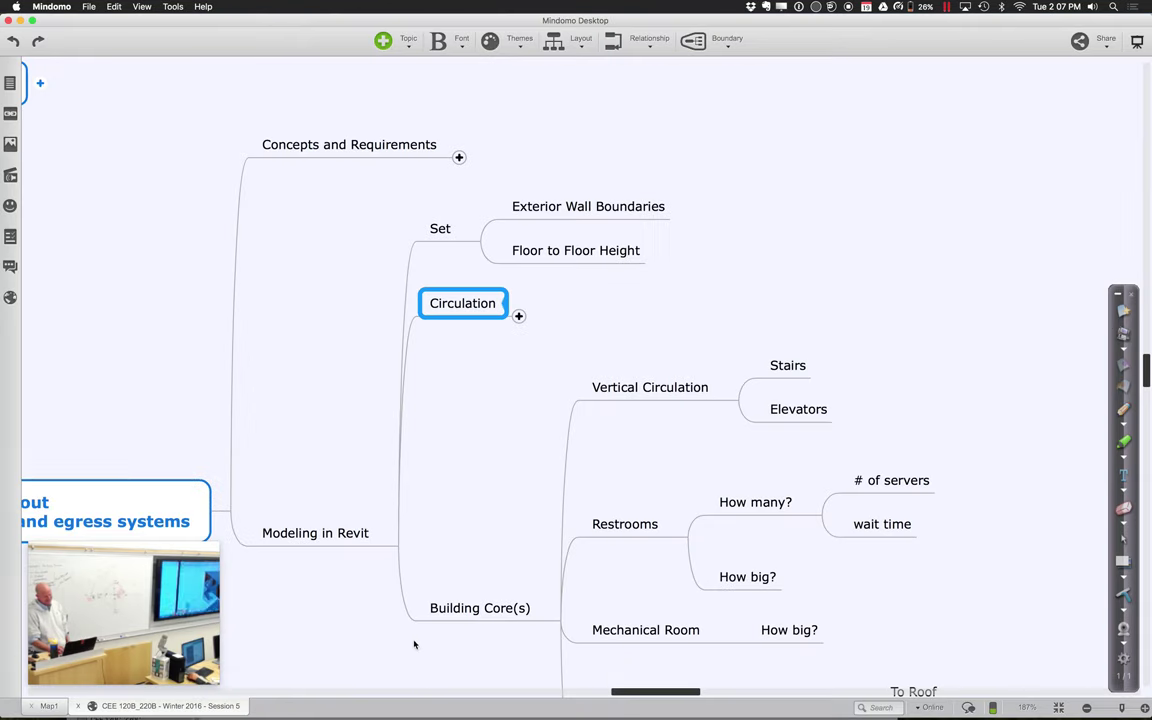
{"action": "scroll", "coordinate": [448, 634], "scroll_direction": "down", "scroll_amount": 2}
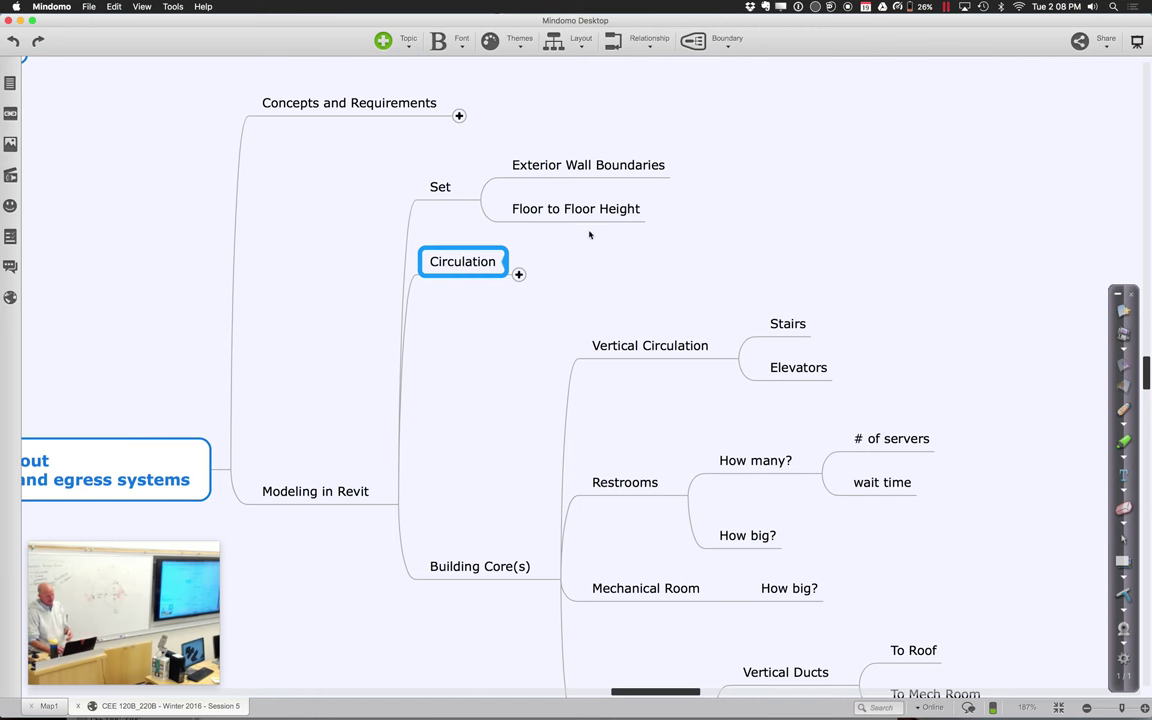
{"action": "left_click", "coordinate": [518, 274]}
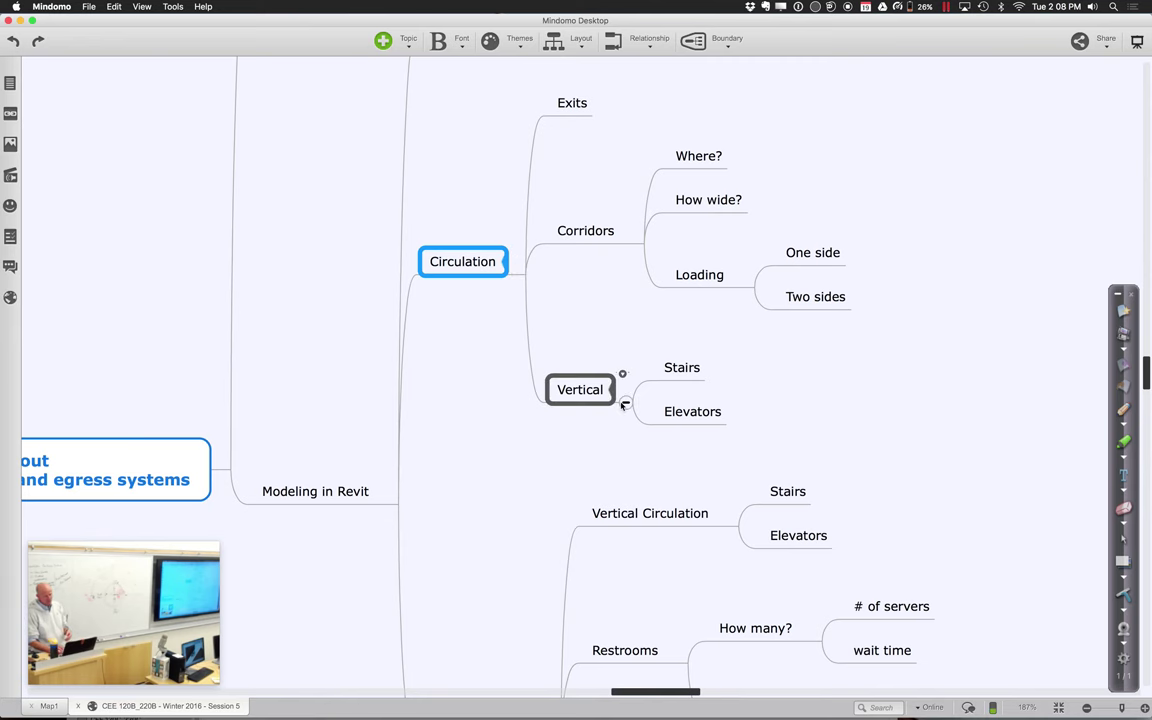
Switch back to Revit and open the Level 1 floor plan to work on the L building
{"action": "key", "text": "ctrl+Right"}
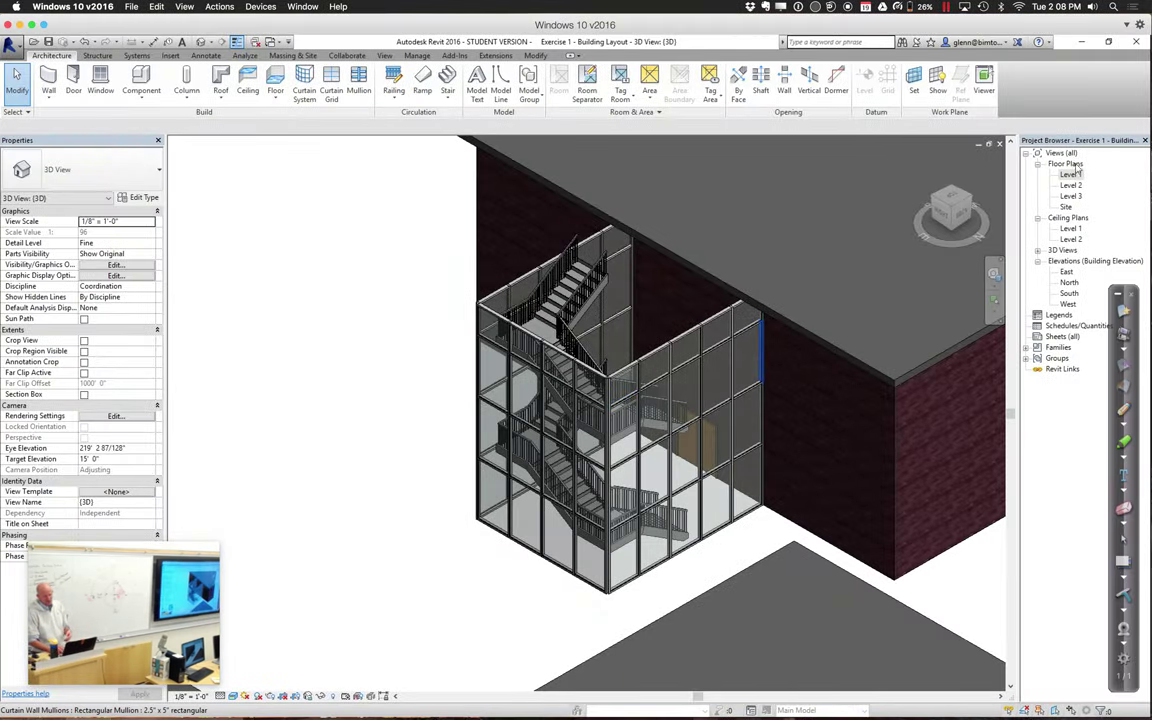
{"action": "double_click", "coordinate": [1070, 175]}
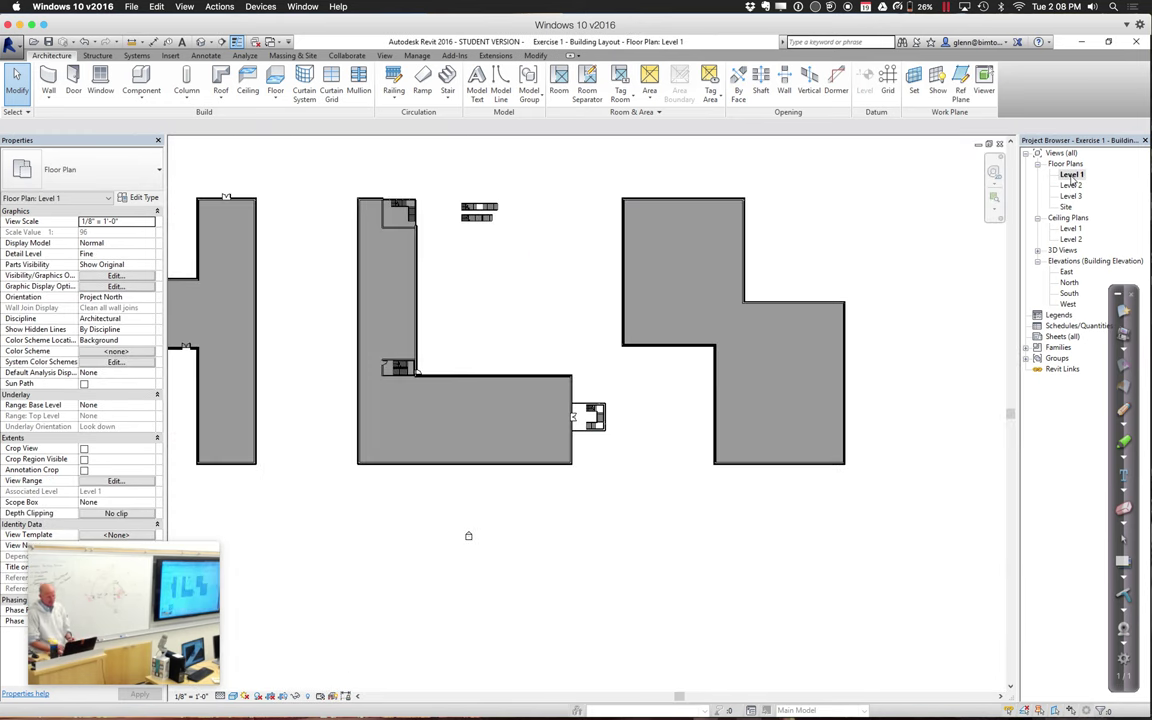
{"action": "left_click", "coordinate": [993, 172]}
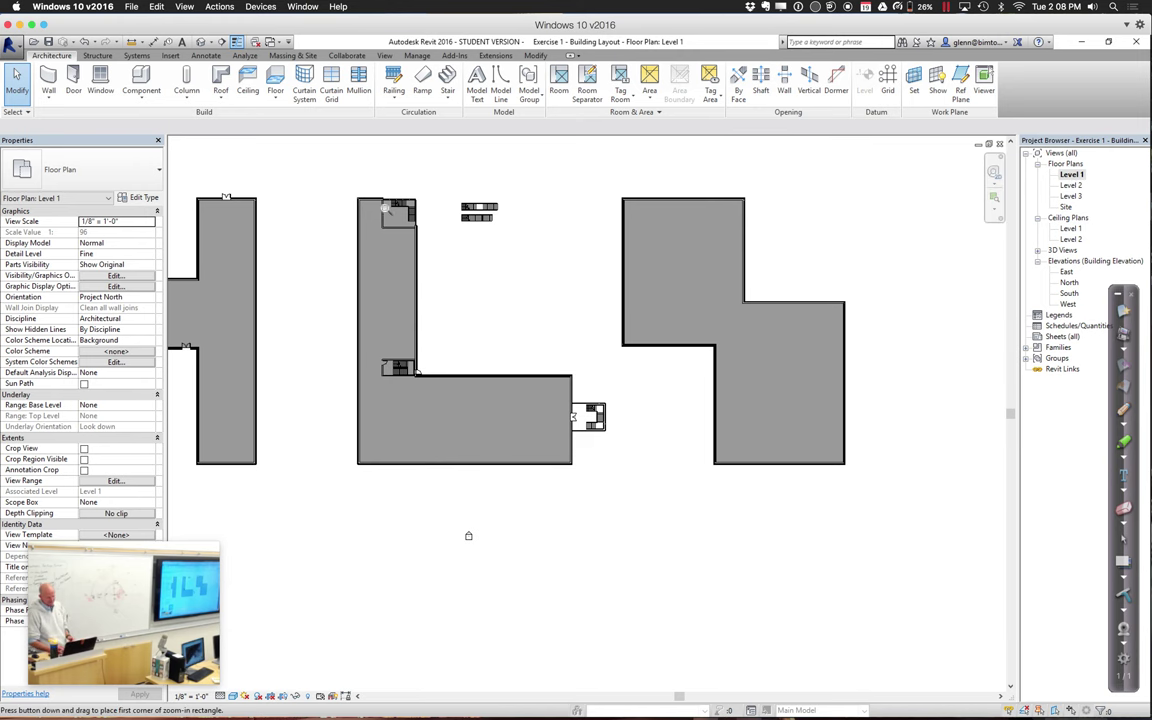
Place three 68" x 80" double flush doors in the L-shaped building's lower exterior wall and three more in the wall directly opposite
{"action": "left_click_drag", "start_coordinate": [343, 203], "coordinate": [630, 500]}
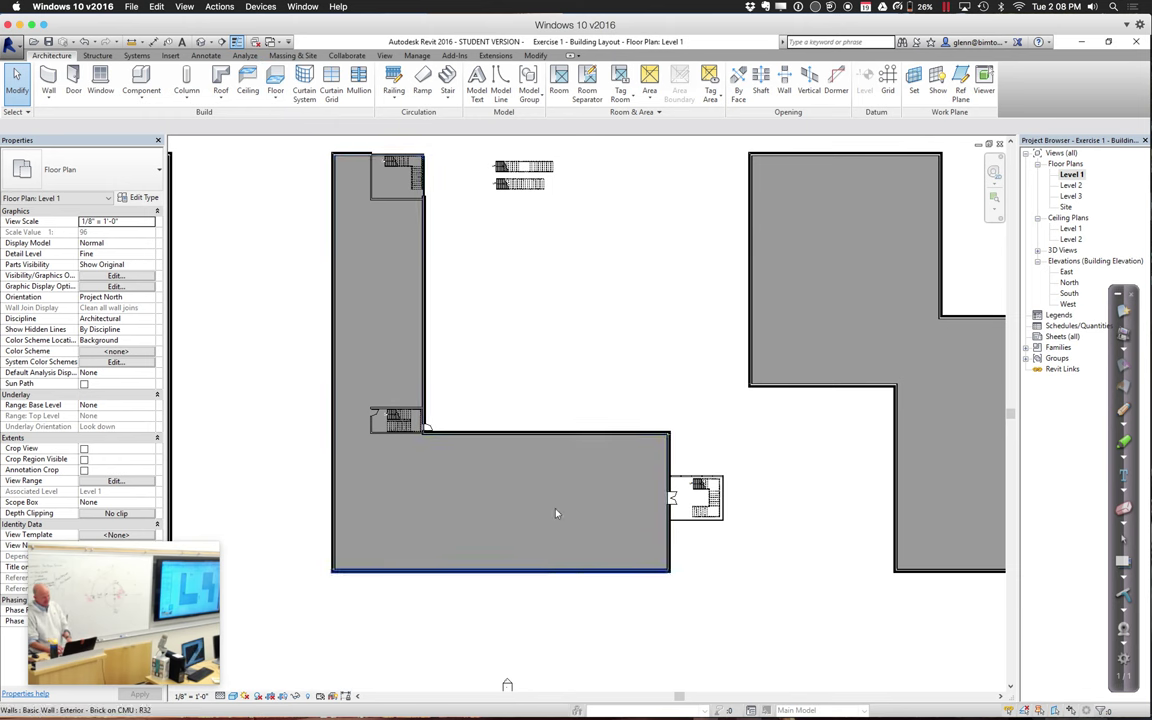
{"action": "left_click", "coordinate": [73, 82]}
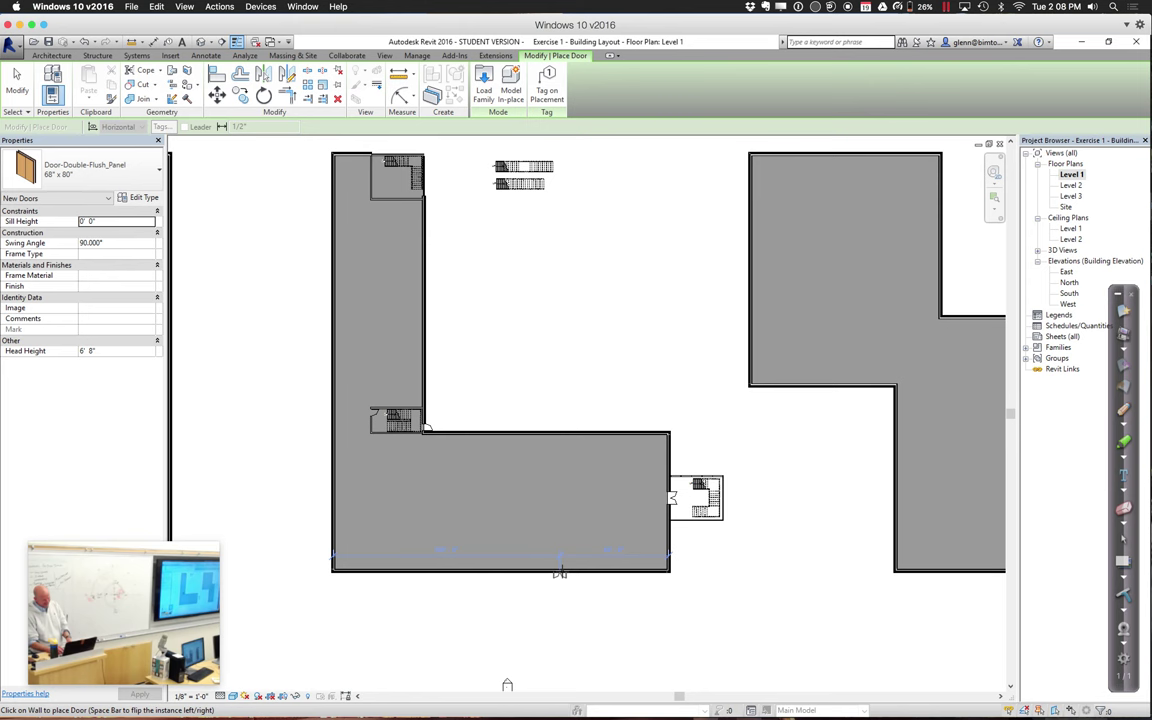
{"action": "left_click", "coordinate": [560, 571]}
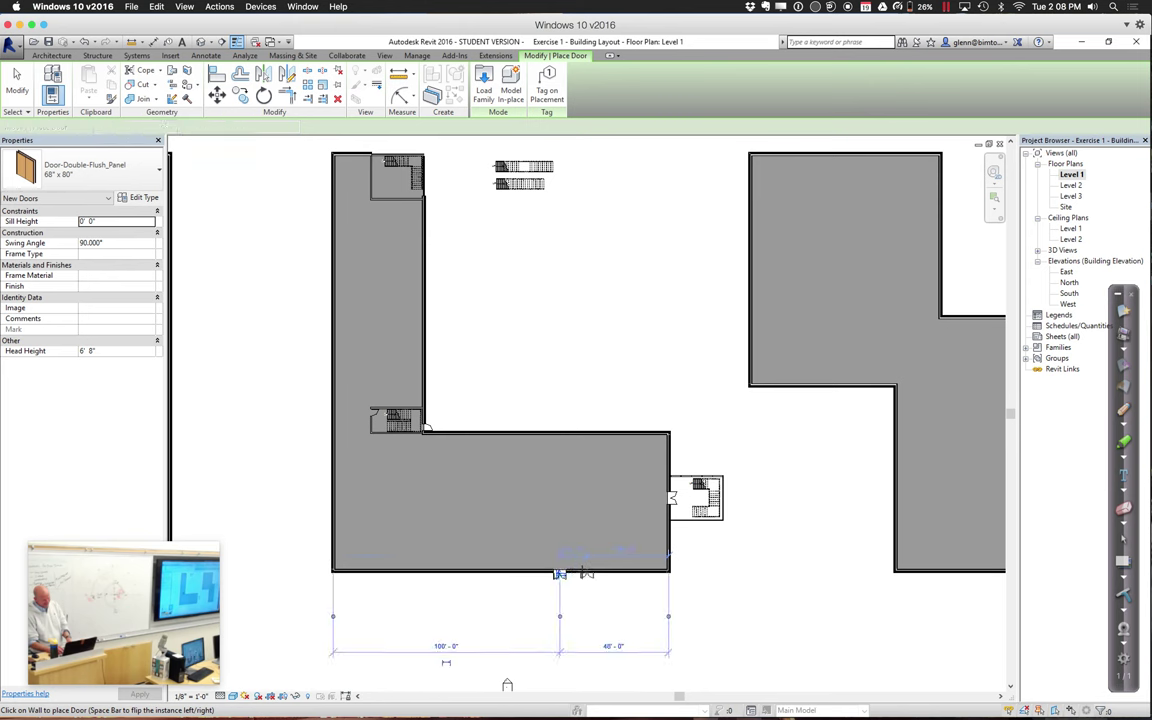
{"action": "left_click", "coordinate": [578, 572]}
{"action": "left_click", "coordinate": [596, 573]}
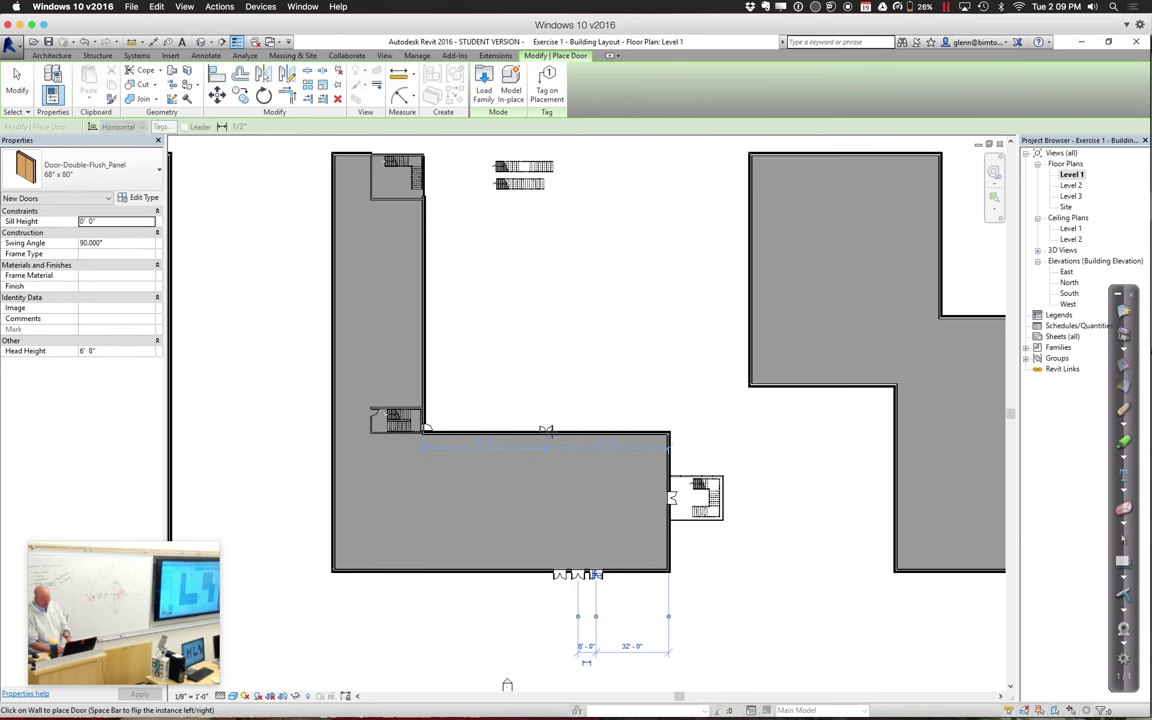
{"action": "left_click", "coordinate": [560, 430]}
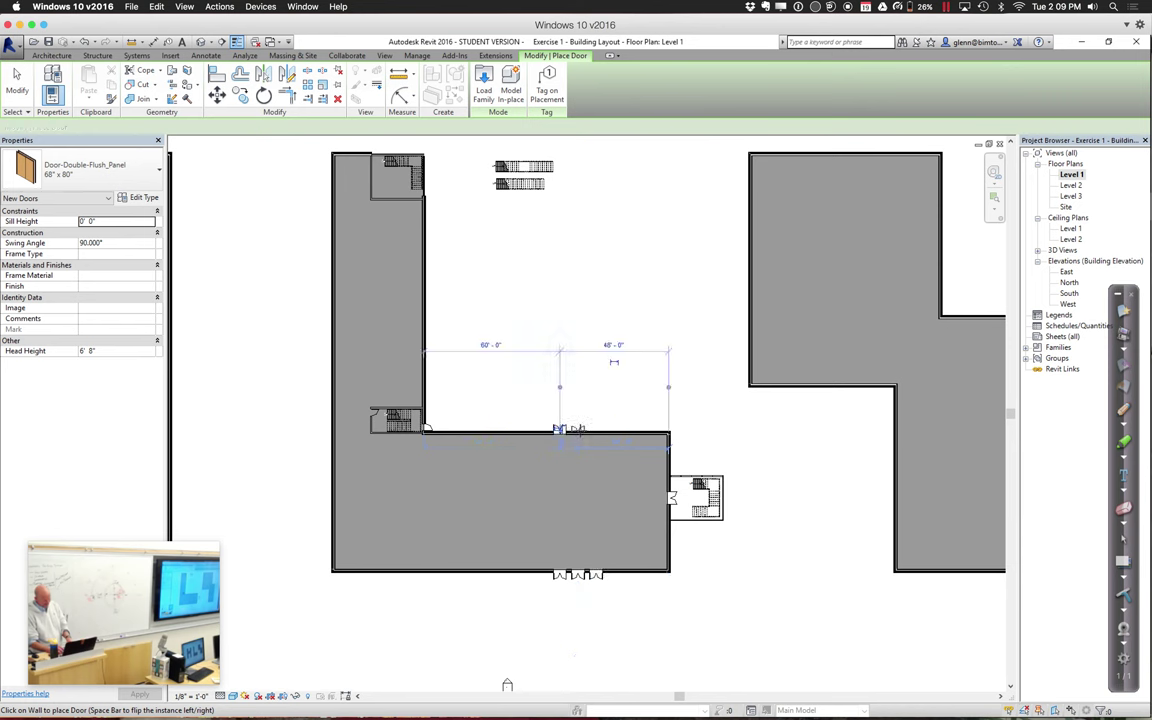
{"action": "left_click", "coordinate": [604, 430]}
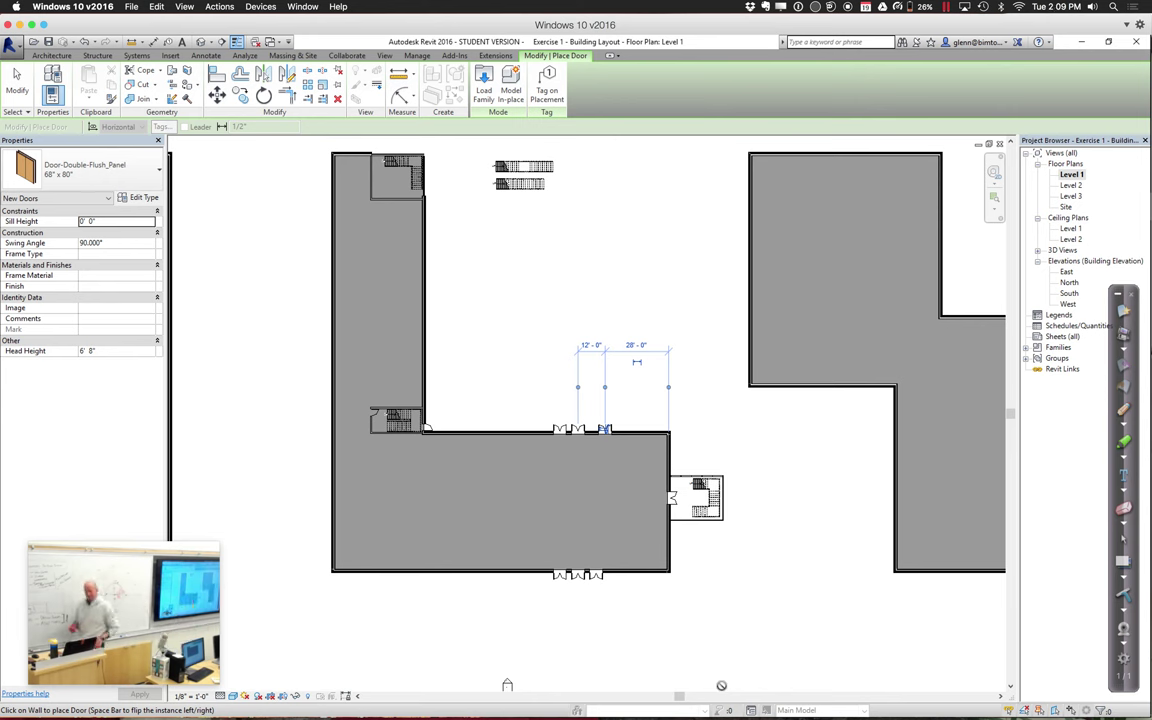
Start loading a family and open the Elevators folder under Stanford drive, CEE 120B_220B, Session 3, Elevator and Escalator Families
{"action": "left_click", "coordinate": [994, 196]}
{"action": "left_click_drag", "start_coordinate": [537, 442], "coordinate": [677, 610]}
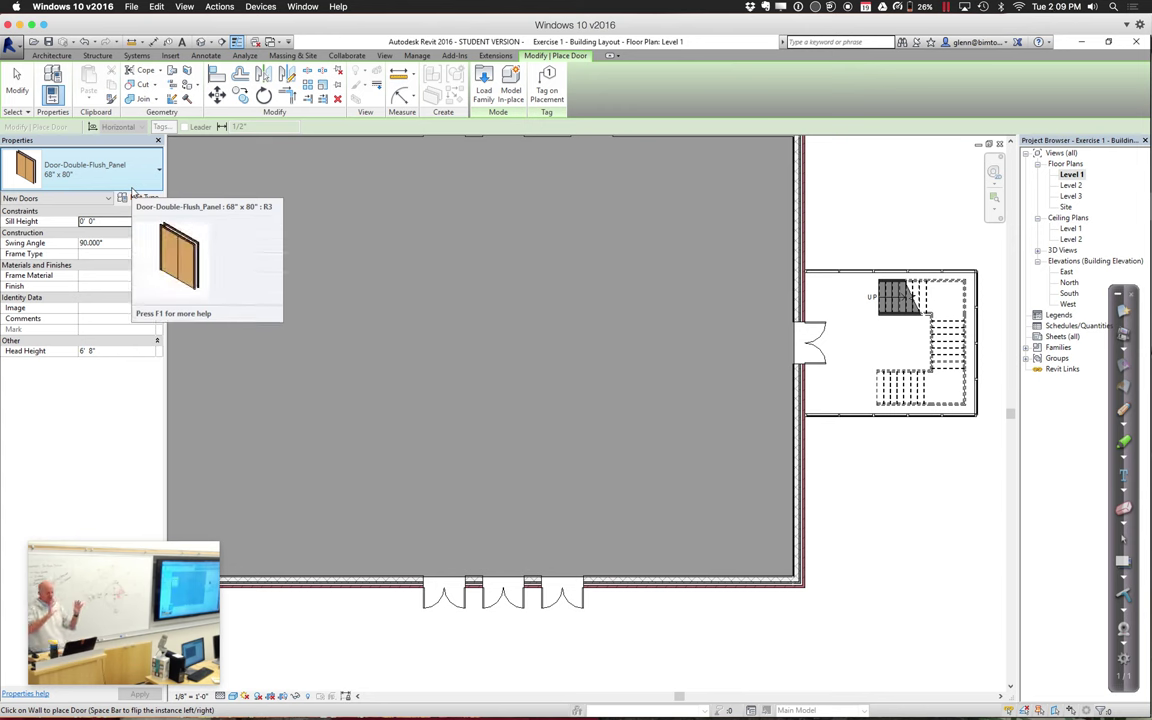
{"action": "left_click", "coordinate": [171, 56]}
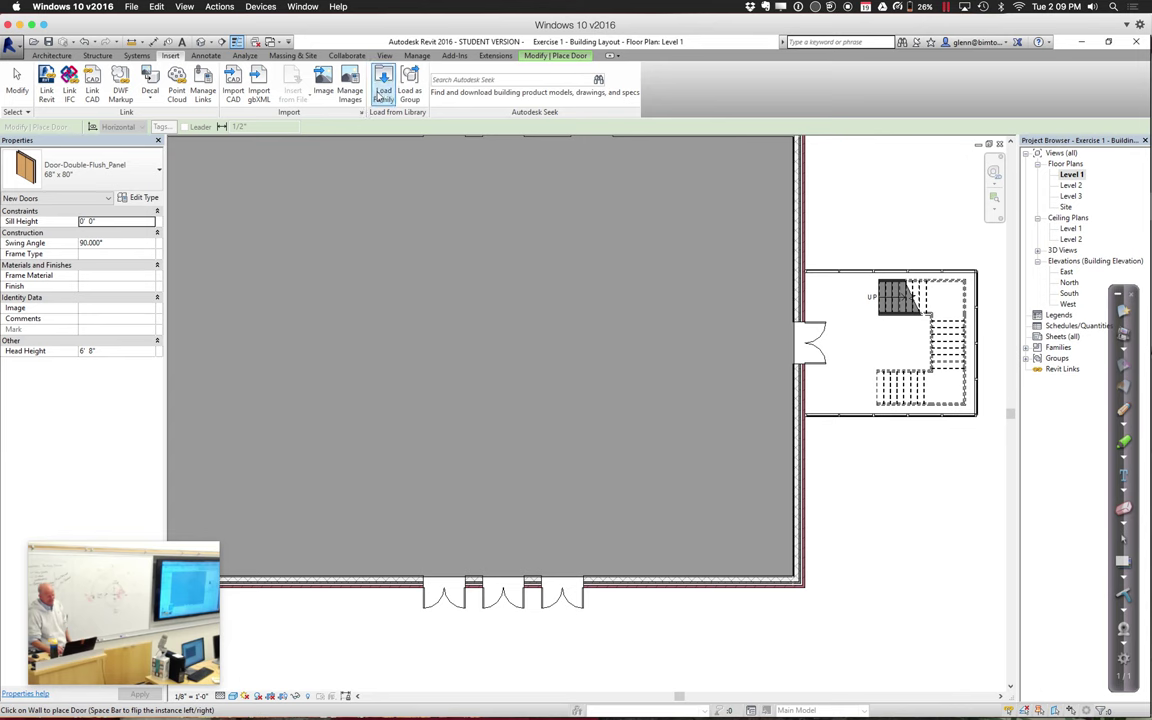
{"action": "left_click", "coordinate": [383, 92]}
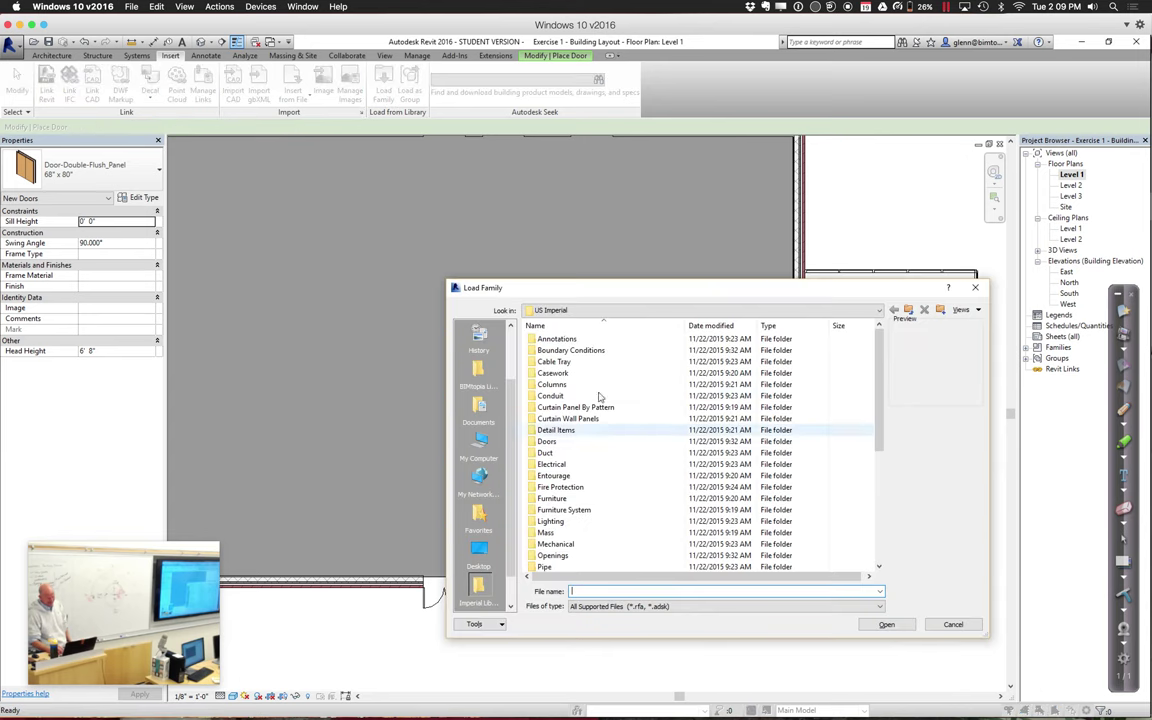
{"action": "scroll", "coordinate": [513, 410], "scroll_direction": "up", "scroll_amount": 2}
{"action": "left_click", "coordinate": [478, 374]}
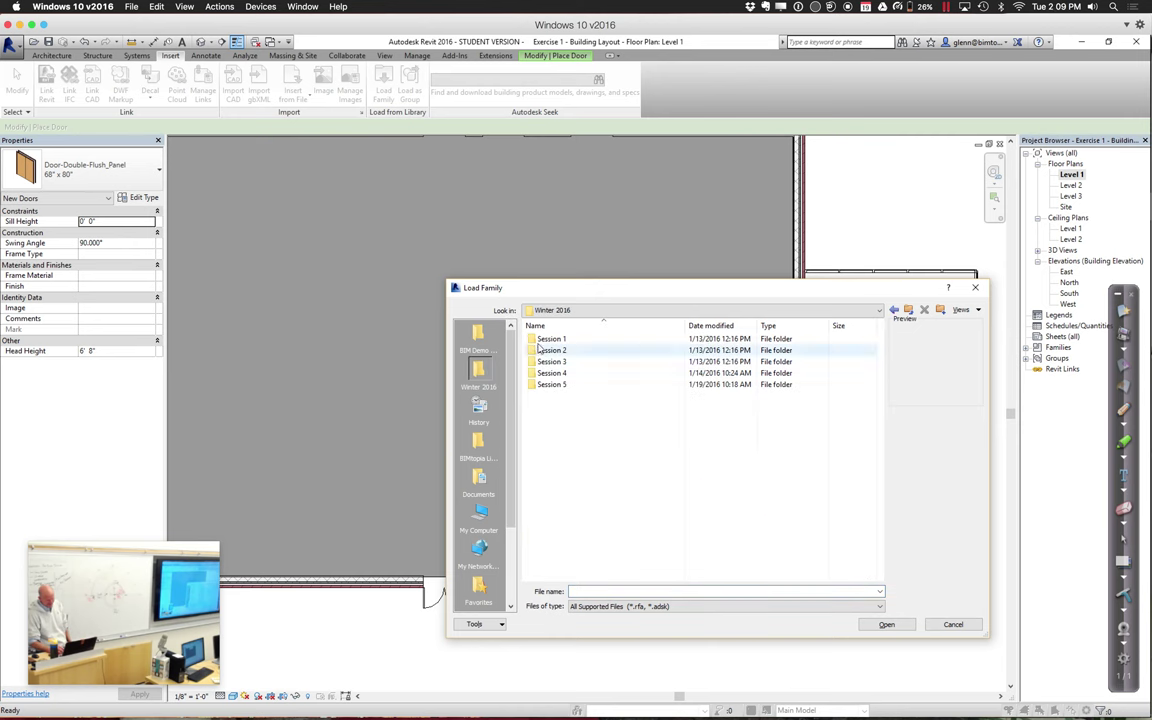
{"action": "left_click", "coordinate": [548, 310]}
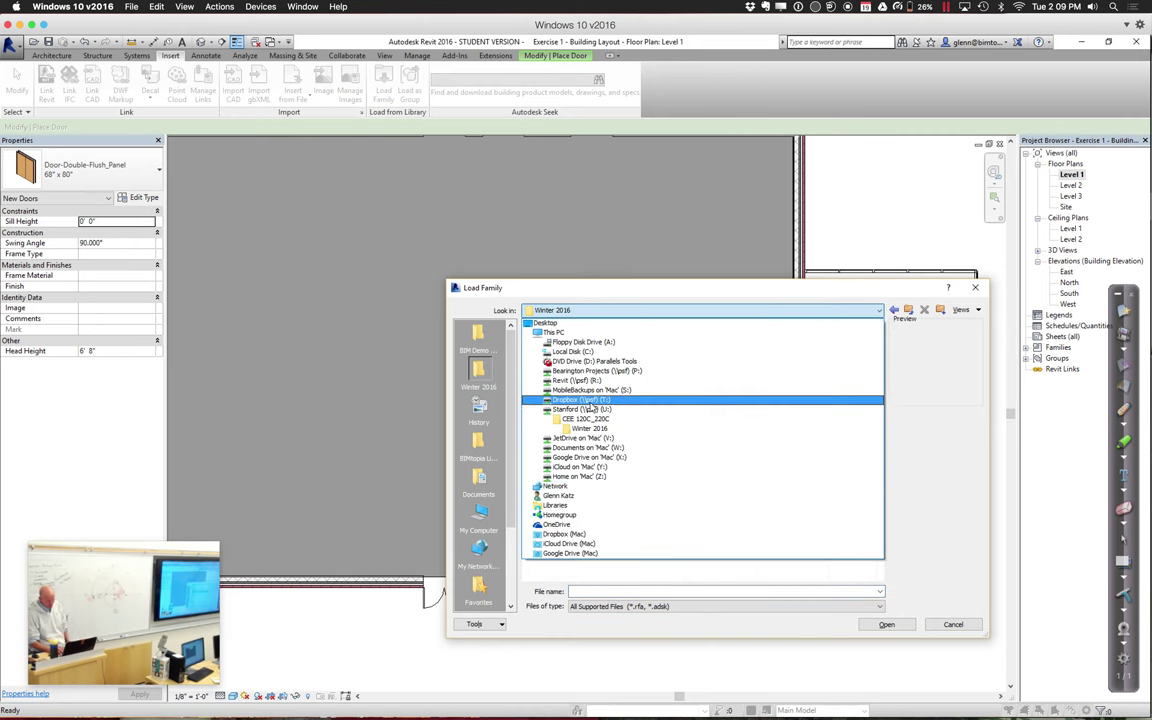
{"action": "left_click", "coordinate": [591, 409]}
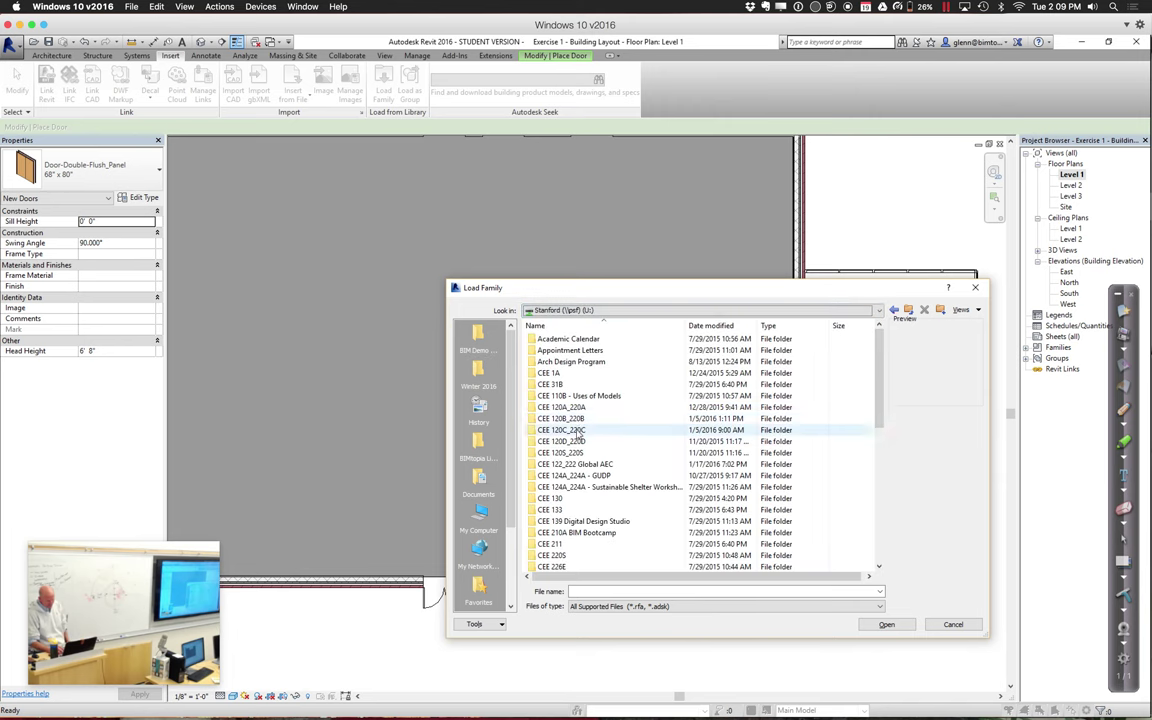
{"action": "double_click", "coordinate": [582, 419]}
{"action": "double_click", "coordinate": [568, 373]}
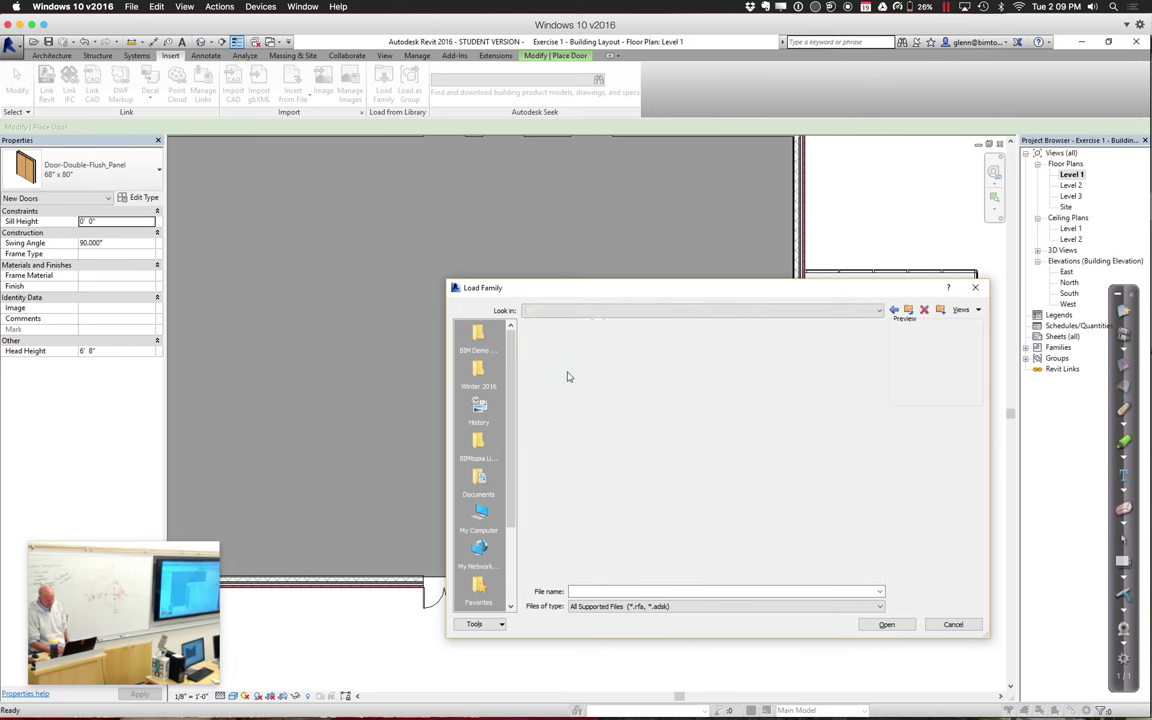
{"action": "double_click", "coordinate": [564, 389]}
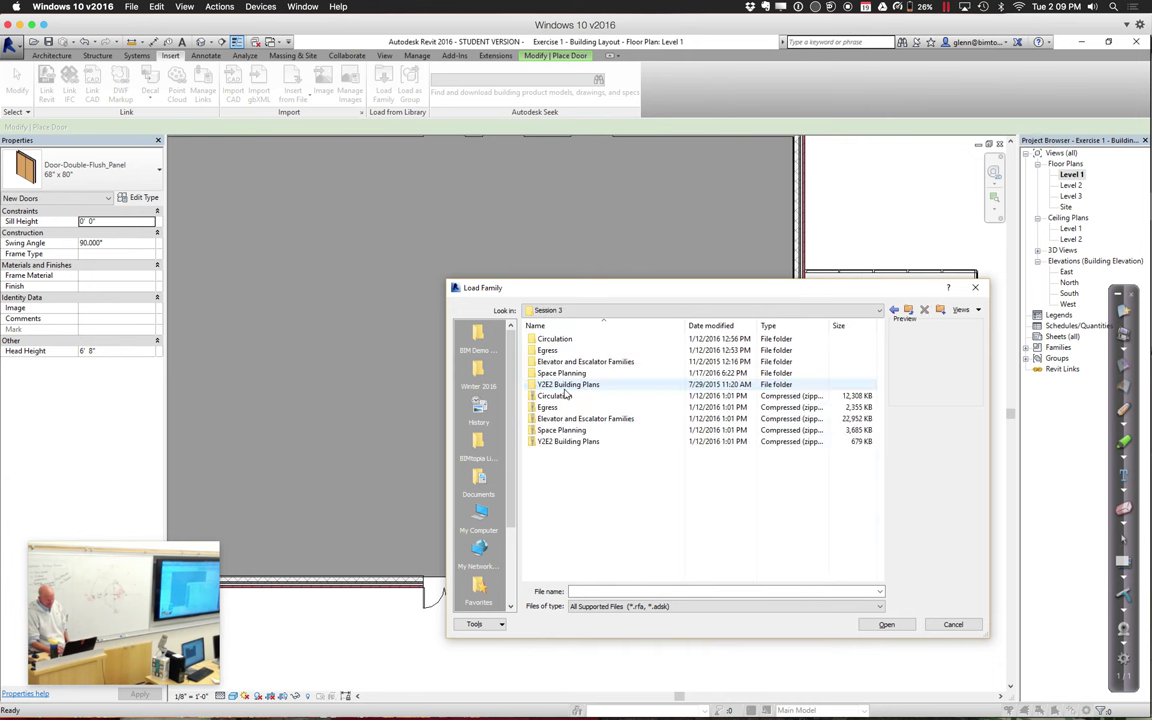
{"action": "double_click", "coordinate": [585, 362]}
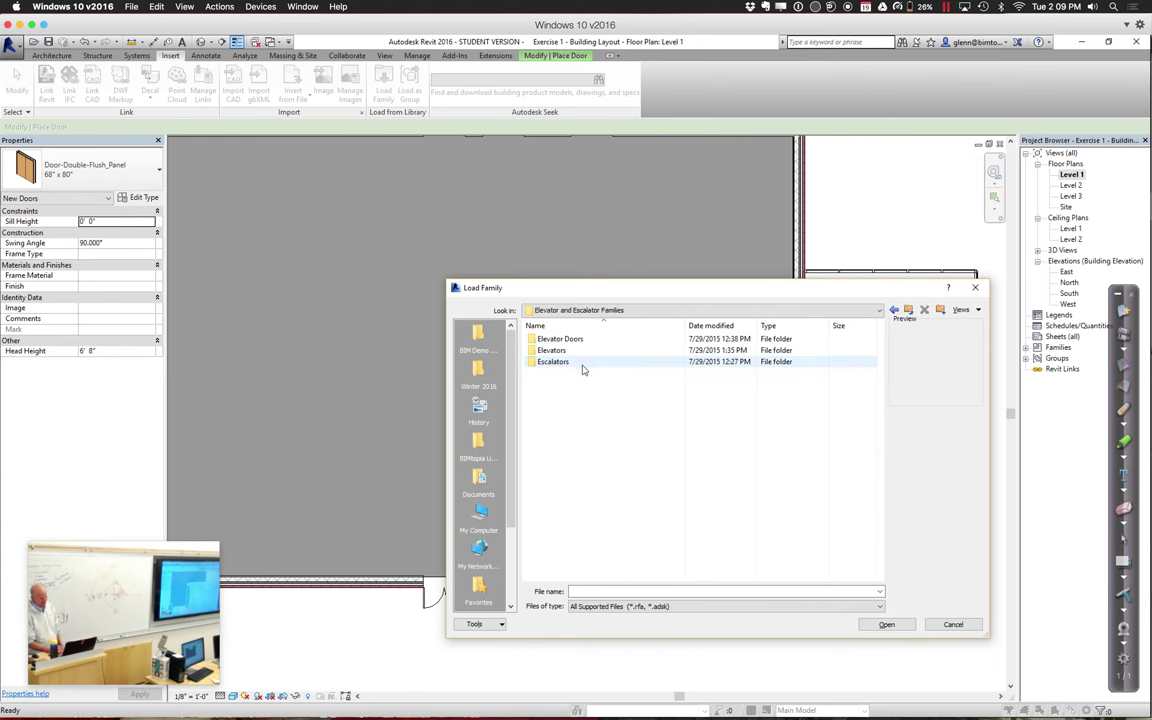
{"action": "double_click", "coordinate": [564, 350]}
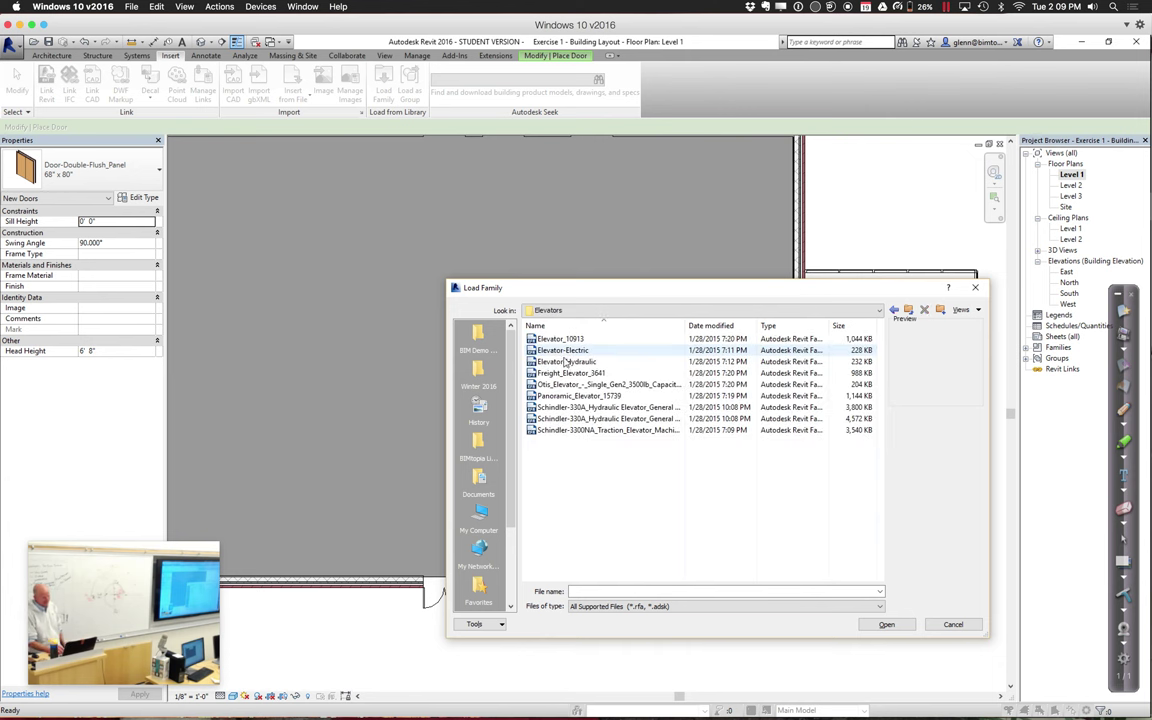
Try to load the Schindler-330A Hydraulic Elevator General Purpose family with Front and FrontRear Opening, 2100-5000-Dual Jack
{"action": "left_click", "coordinate": [565, 350]}
{"action": "left_click", "coordinate": [565, 361]}
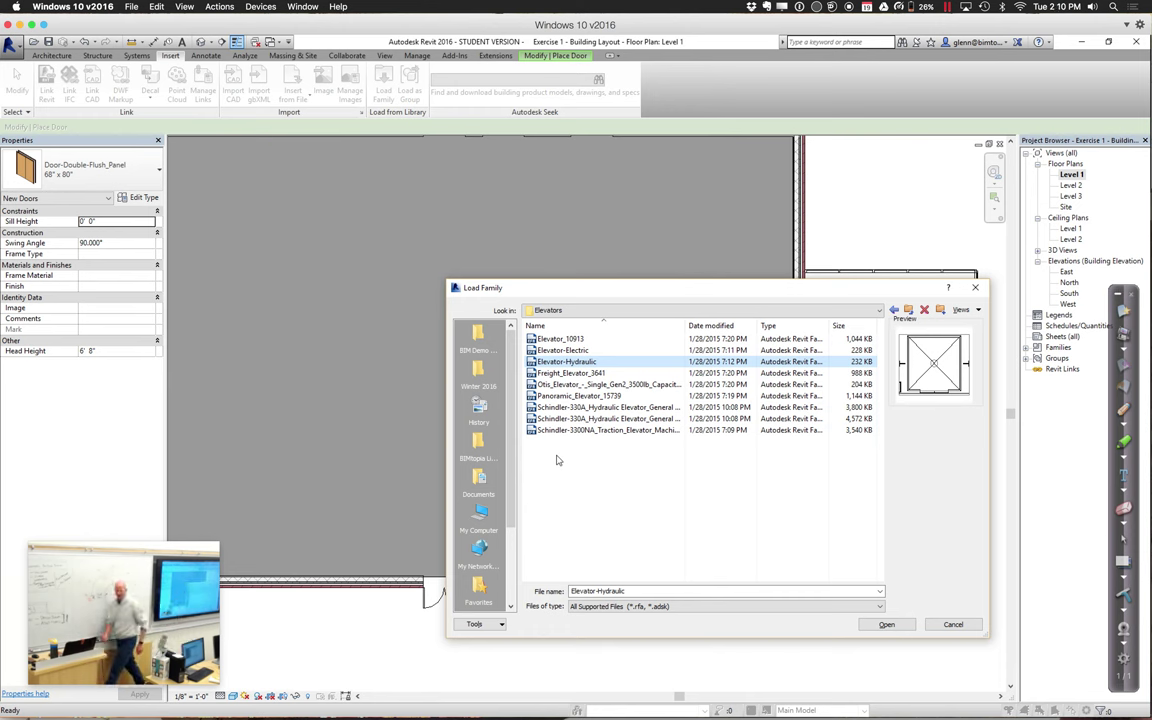
{"action": "left_click", "coordinate": [609, 408]}
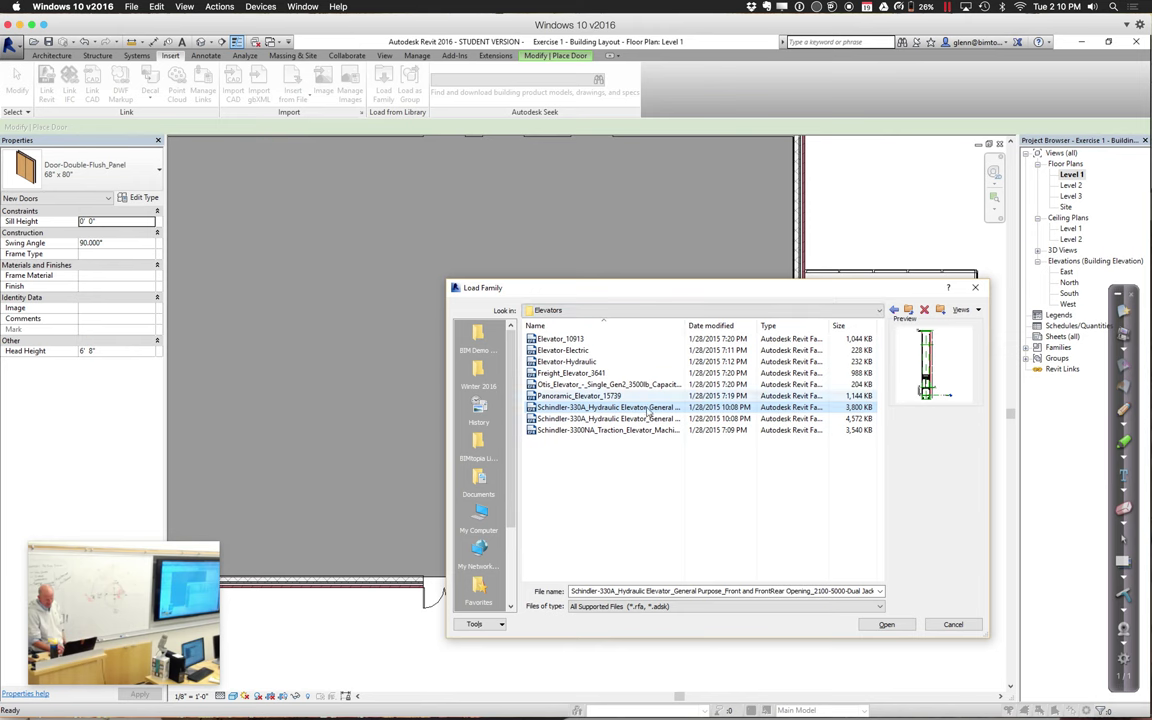
{"action": "left_click", "coordinate": [885, 625]}
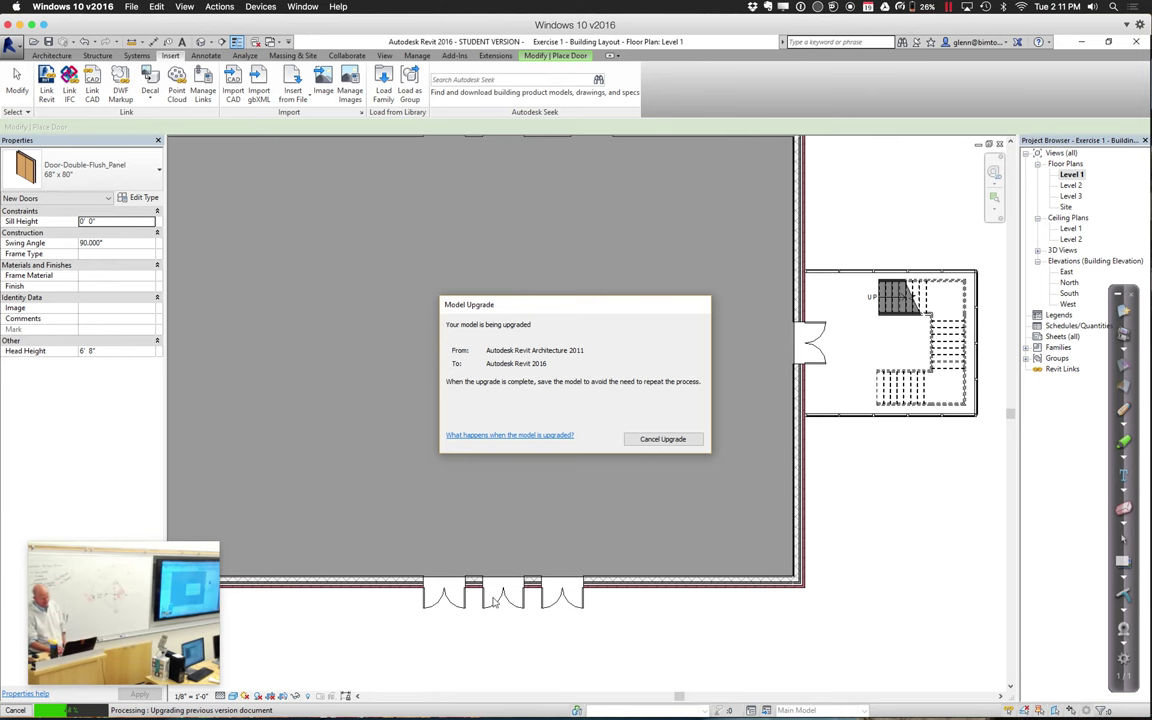
{"action": "key", "text": "ctrl+Left"}
{"action": "key", "text": "ctrl+Right"}
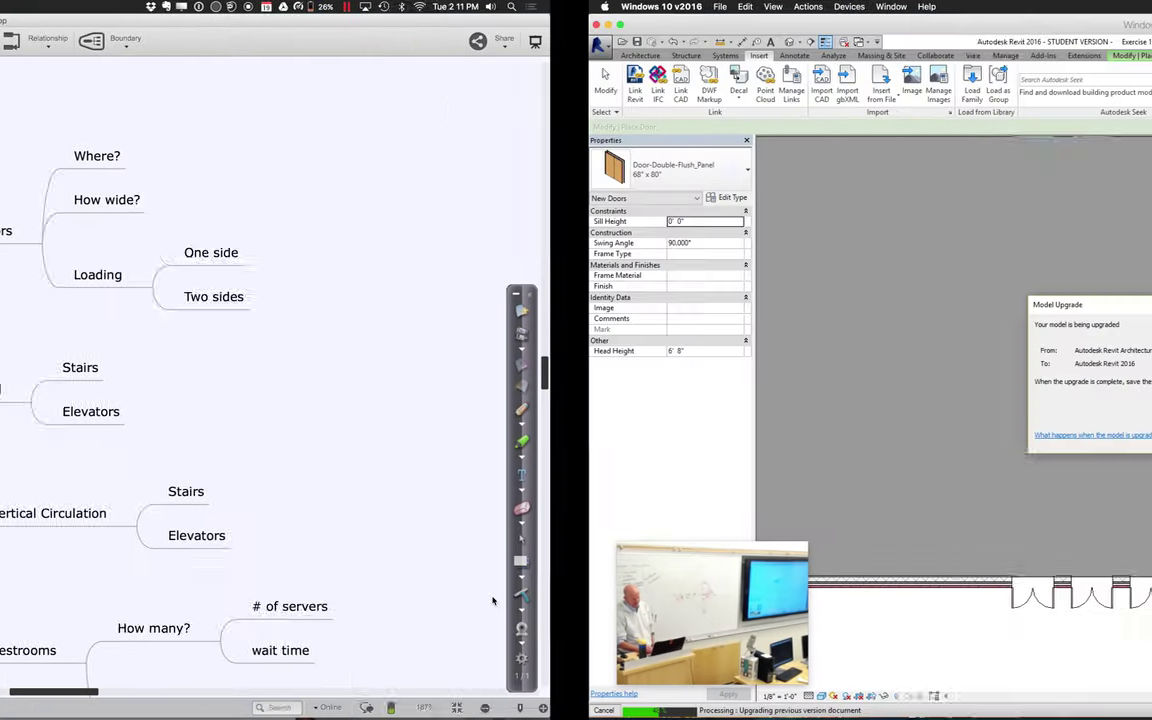
{"action": "key", "text": "ctrl+Left"}
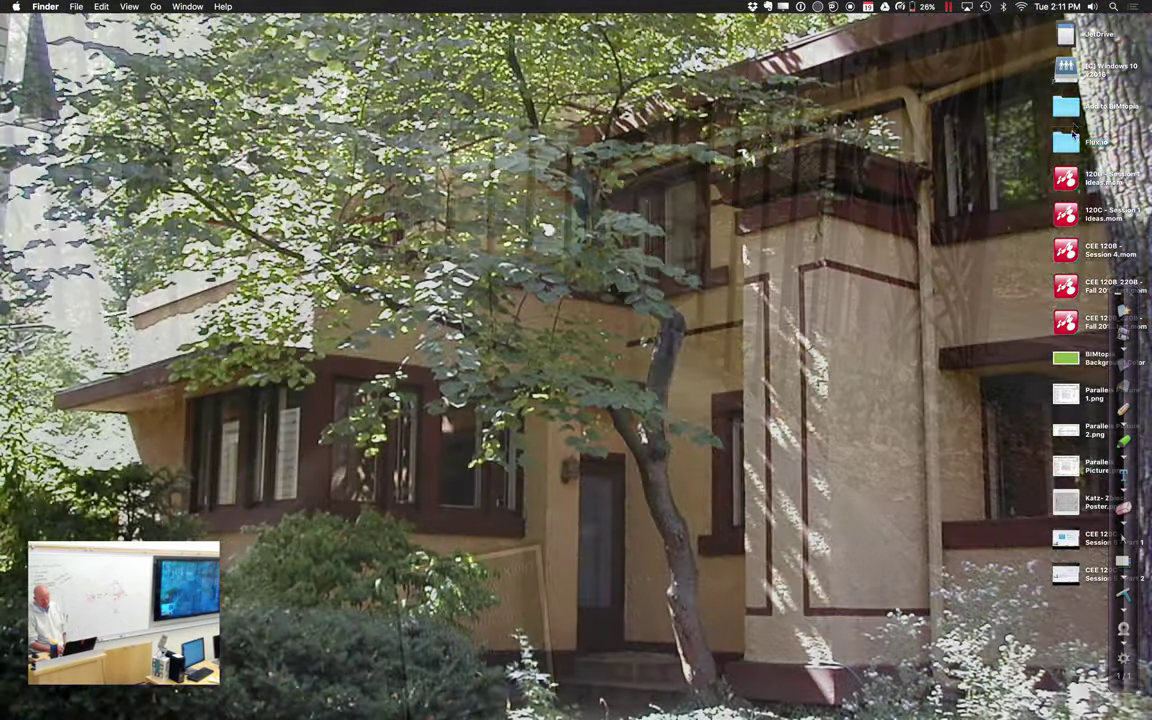
{"action": "left_click", "coordinate": [1069, 142]}
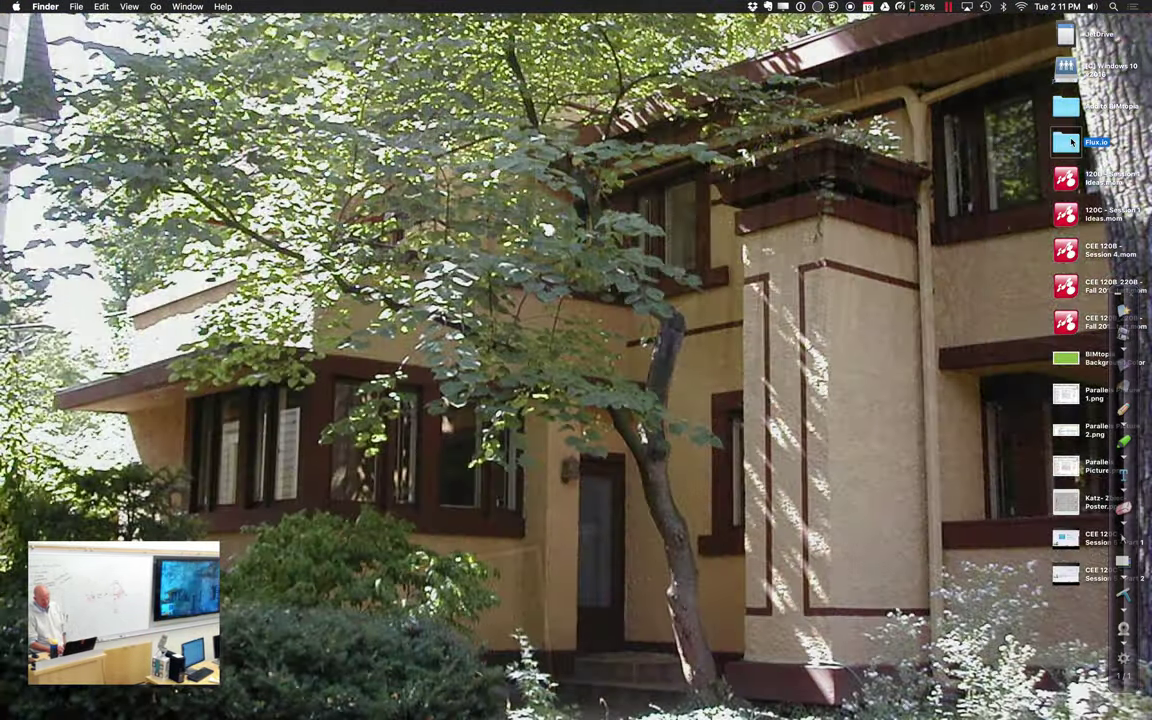
{"action": "double_click", "coordinate": [1069, 142]}
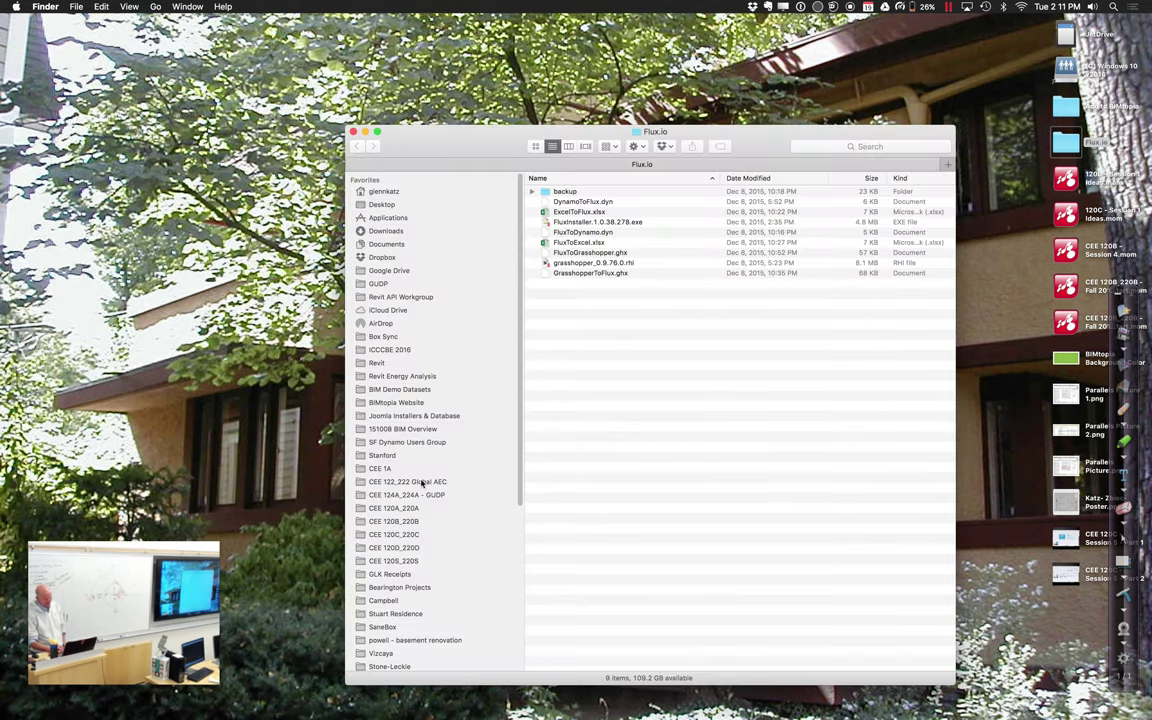
{"action": "key", "text": "ctrl+Left"}
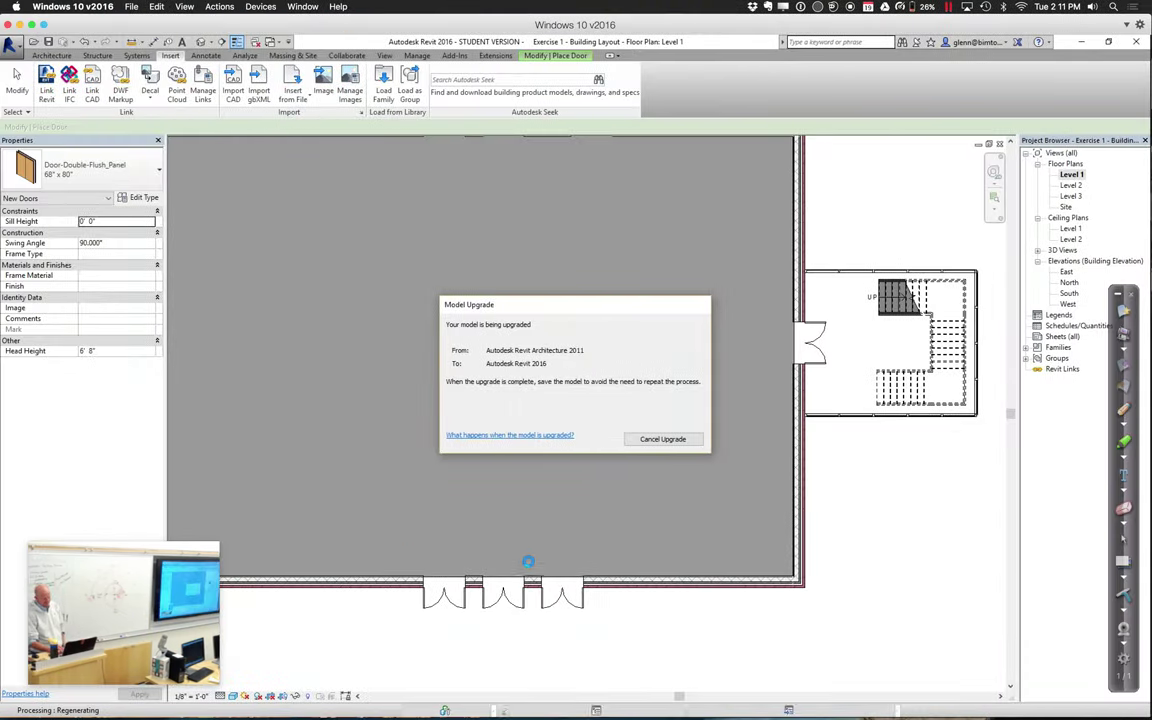
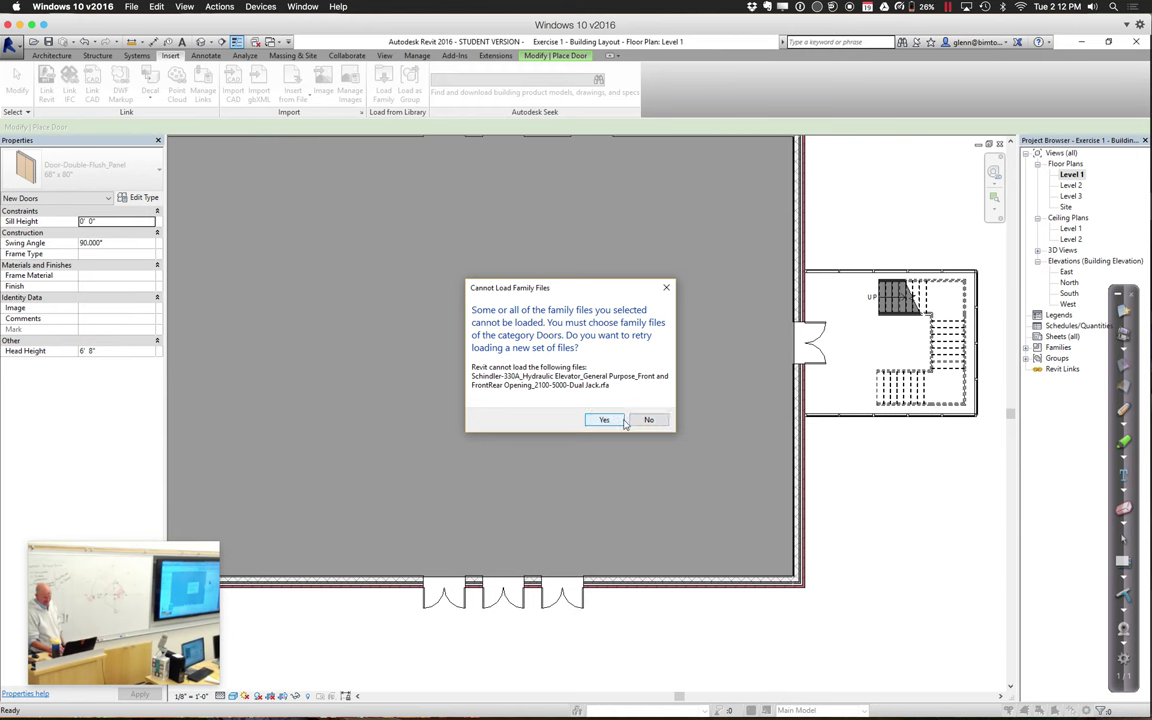
Decline retrying the family load and review the door types available for placement
{"action": "left_click", "coordinate": [648, 420]}
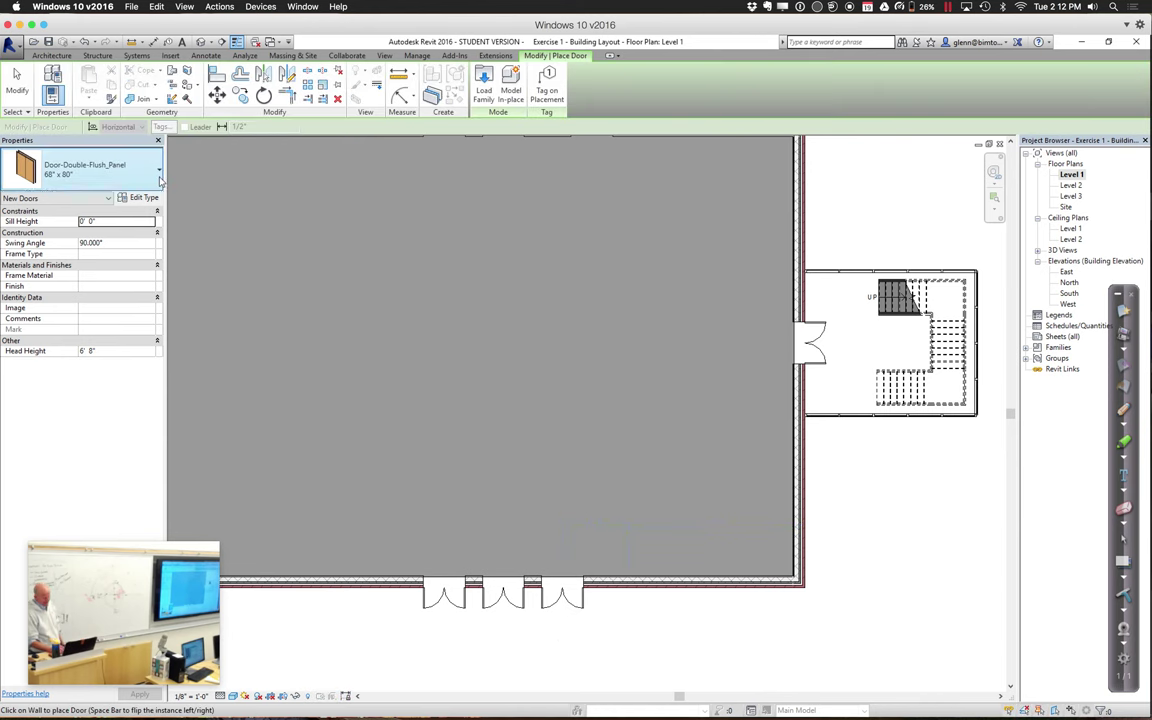
{"action": "left_click", "coordinate": [145, 168]}
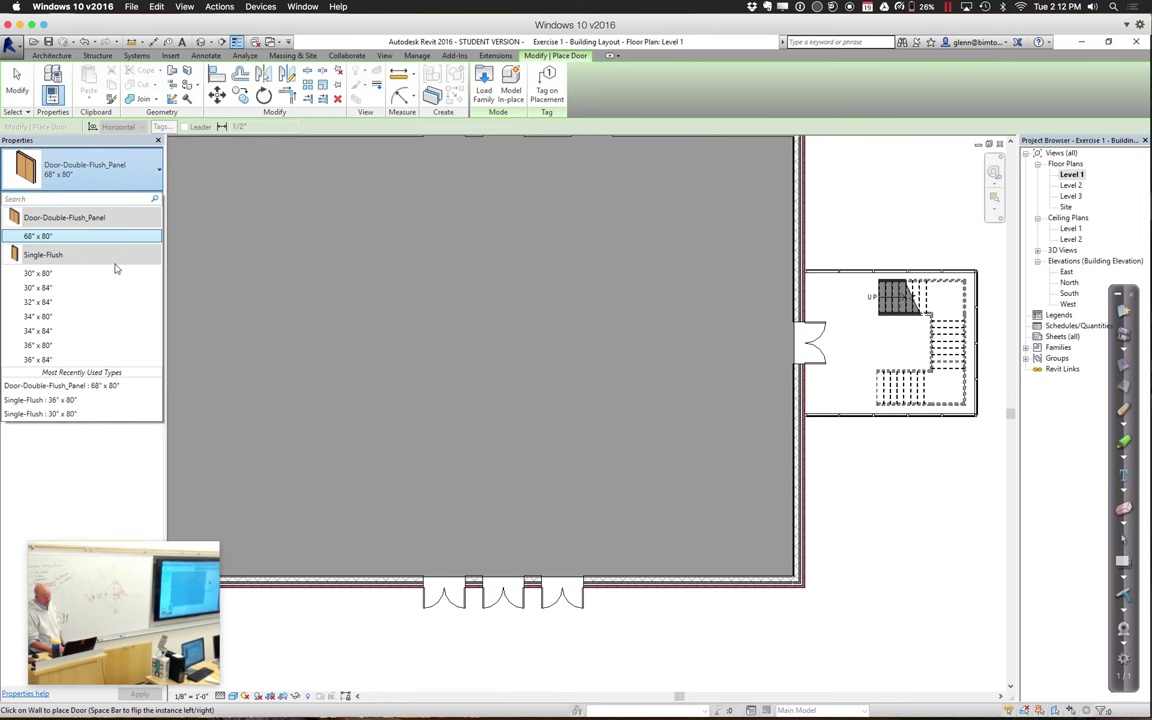
Start loading a family for the door tool and browse to the Stanford (U:) drive
{"action": "left_click", "coordinate": [483, 85]}
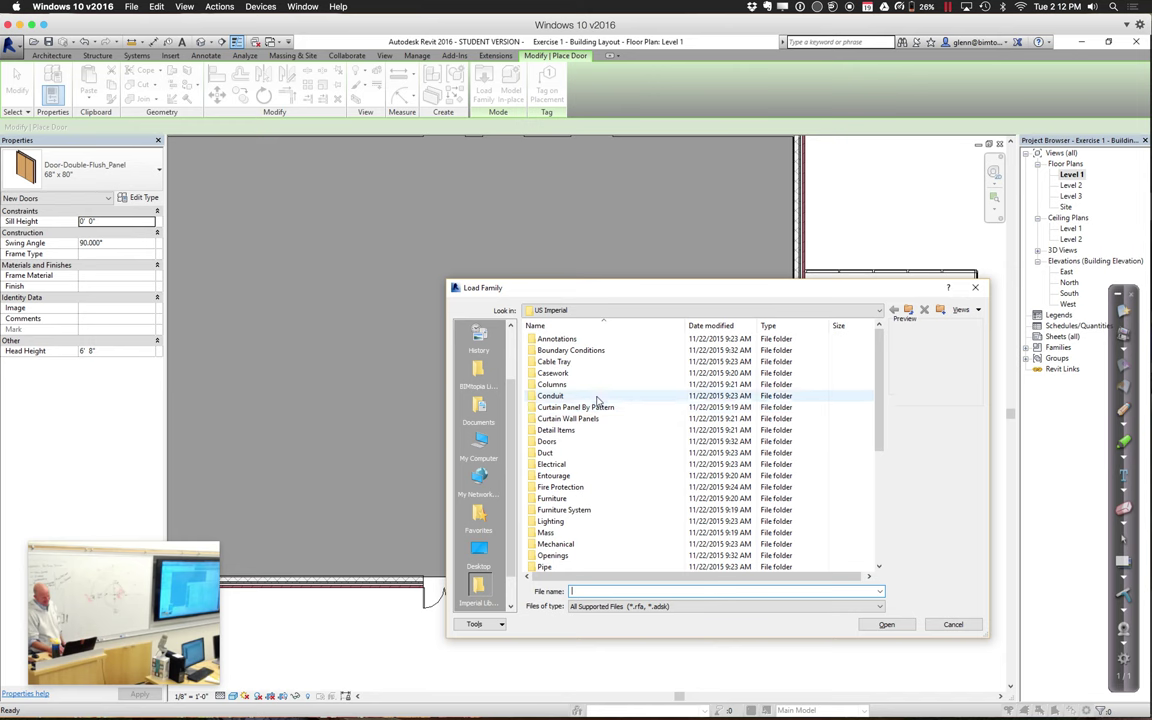
{"action": "left_click", "coordinate": [556, 310]}
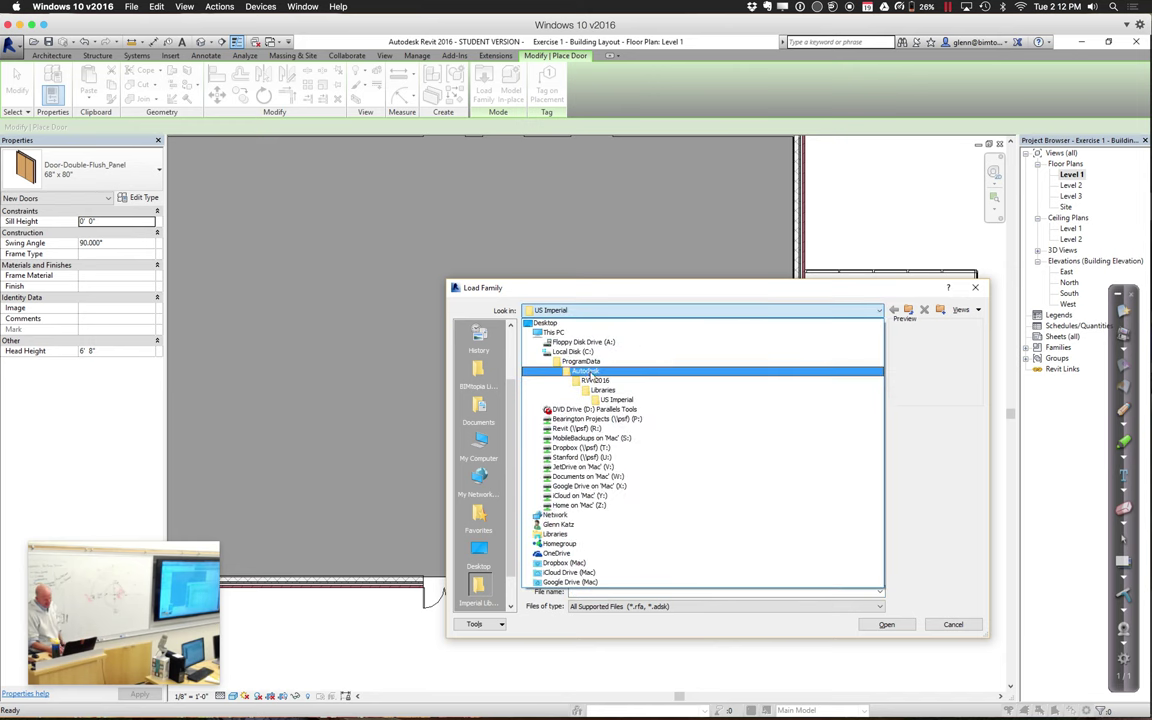
{"action": "left_click", "coordinate": [510, 405]}
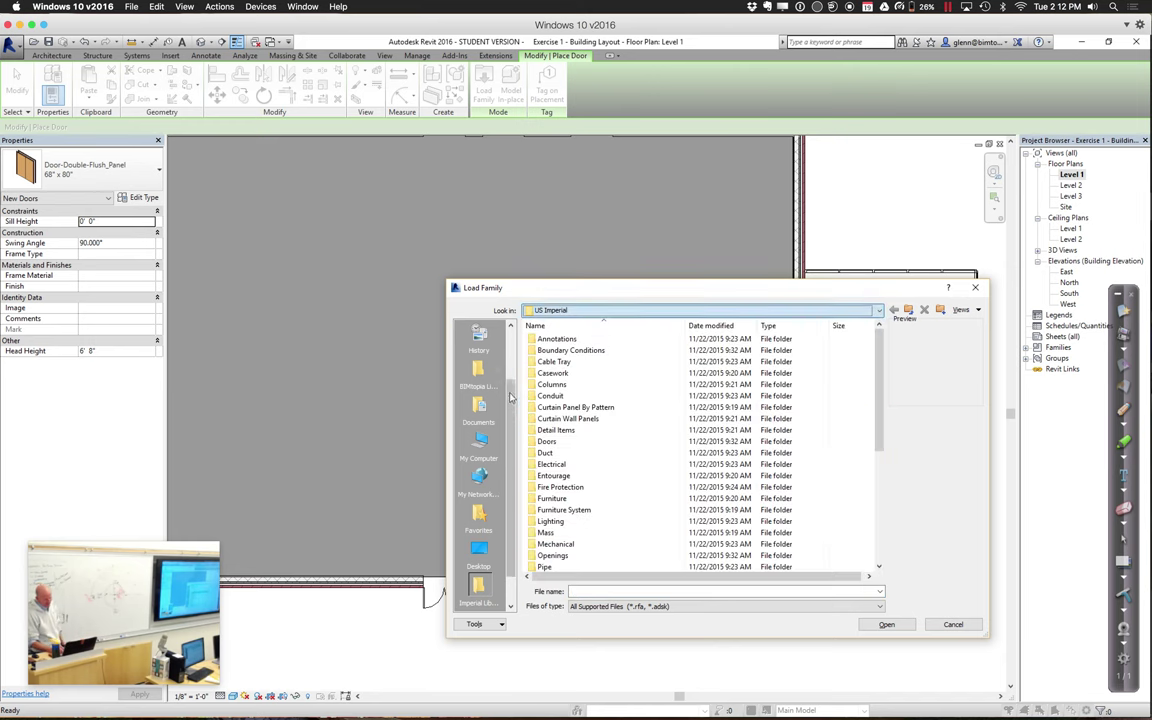
{"action": "scroll", "coordinate": [485, 378], "scroll_direction": "up", "scroll_amount": 2}
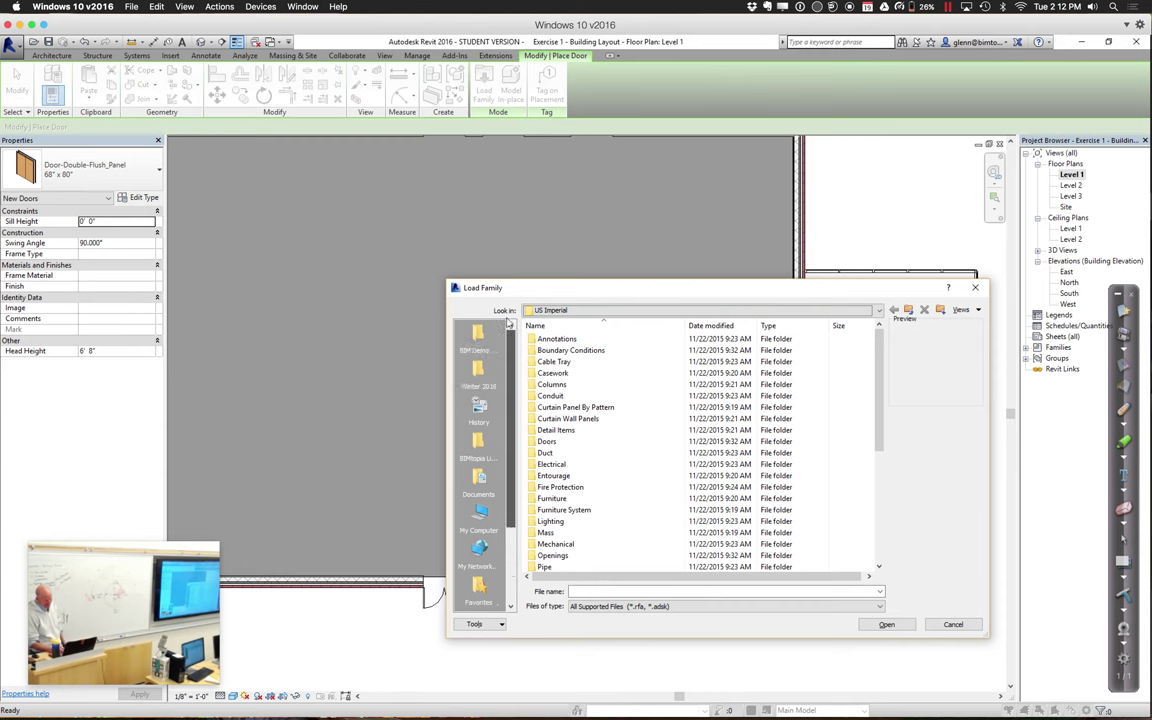
{"action": "left_click", "coordinate": [488, 374]}
{"action": "left_click", "coordinate": [599, 313]}
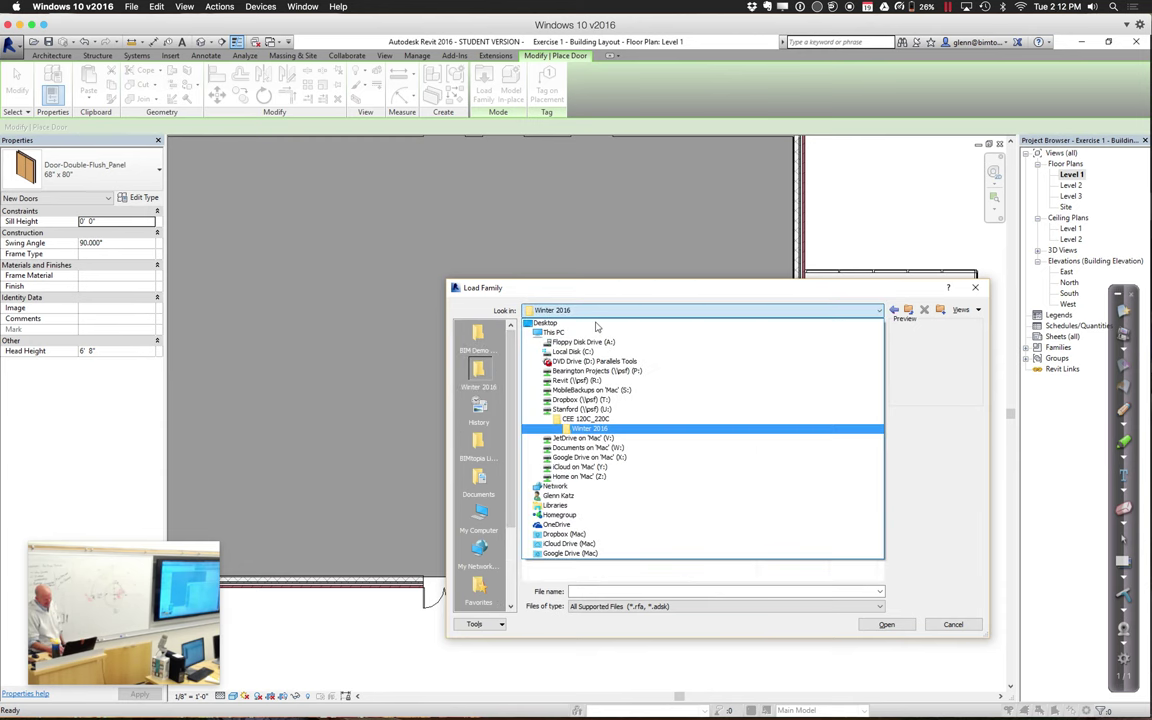
{"action": "left_click", "coordinate": [593, 413]}
{"action": "left_click", "coordinate": [600, 311]}
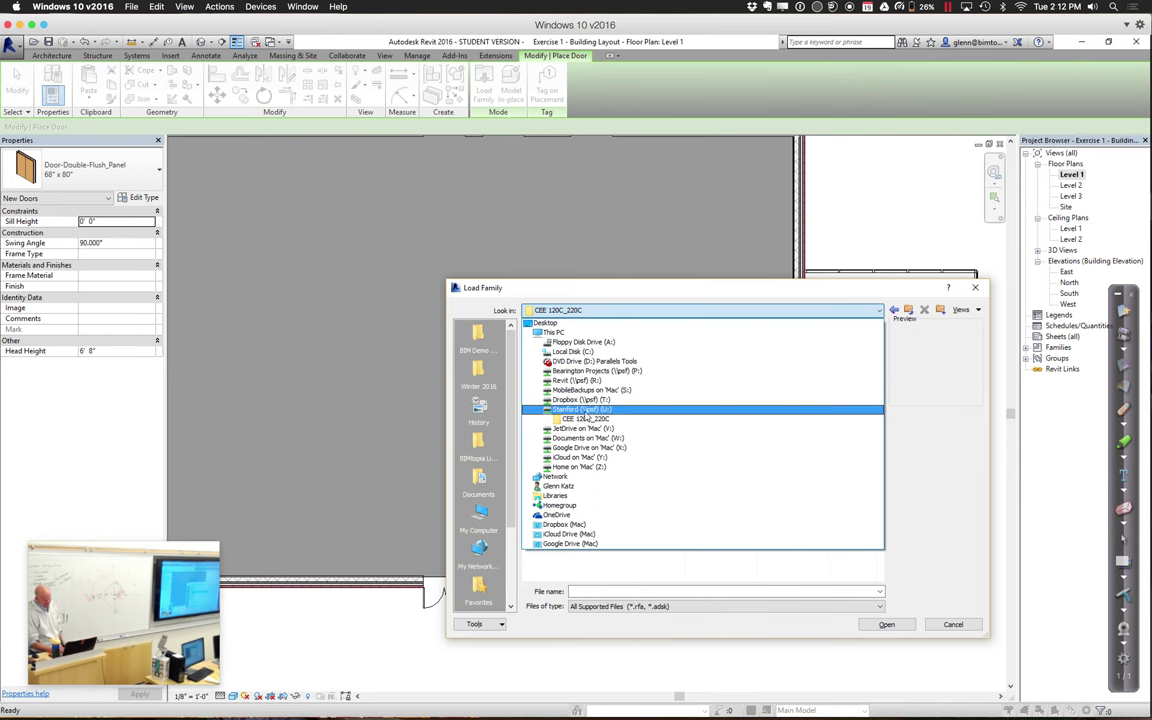
{"action": "left_click", "coordinate": [585, 418]}
Open the Elevators folder under CEE 120B_220B, Winter 2016, Session 3, Elevator and Escalator Families
{"action": "double_click", "coordinate": [585, 377]}
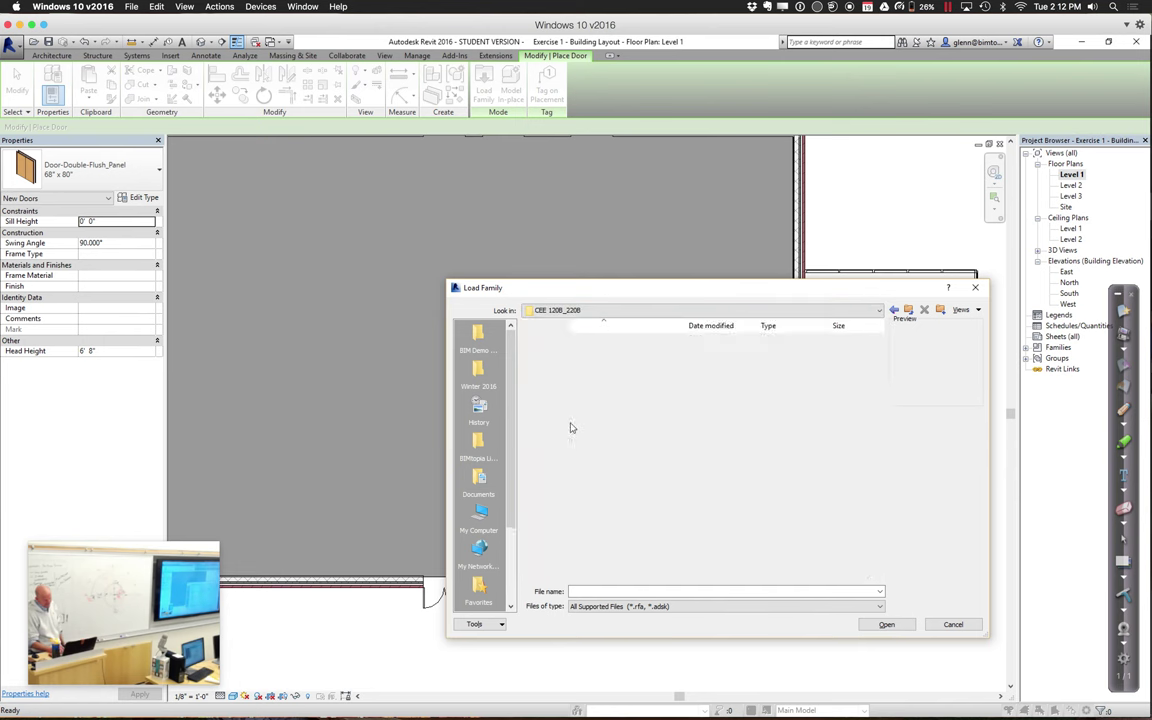
{"action": "double_click", "coordinate": [562, 375]}
{"action": "double_click", "coordinate": [565, 384]}
{"action": "double_click", "coordinate": [585, 361]}
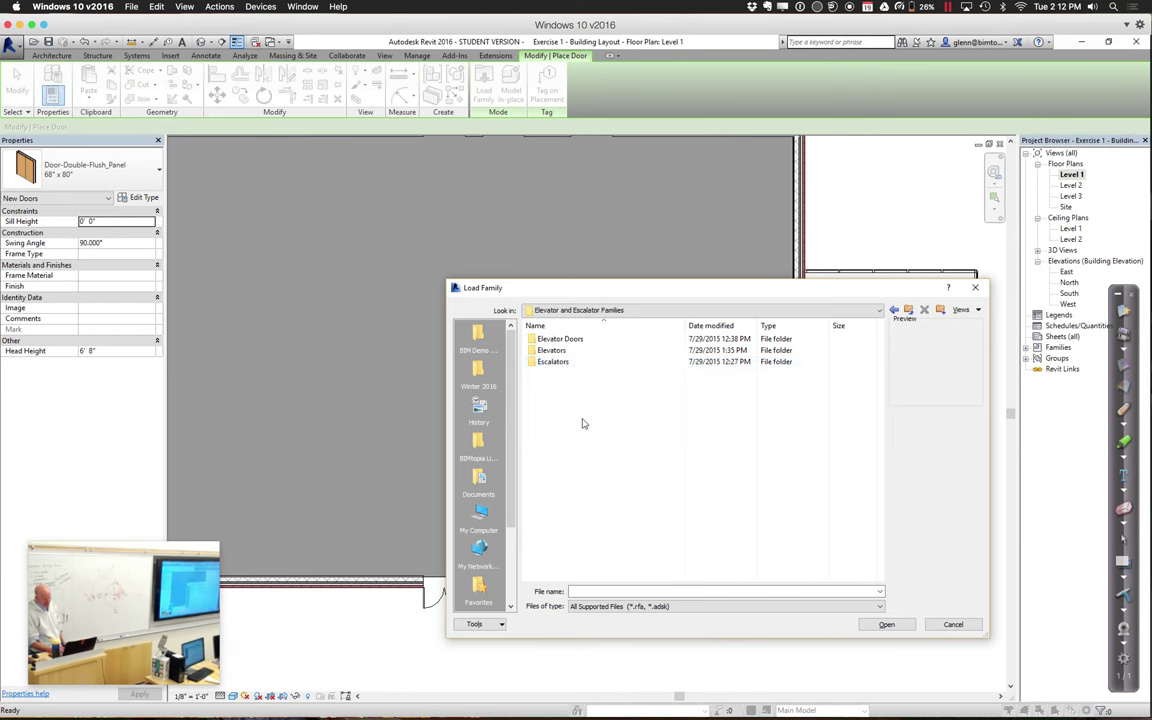
{"action": "double_click", "coordinate": [553, 349]}
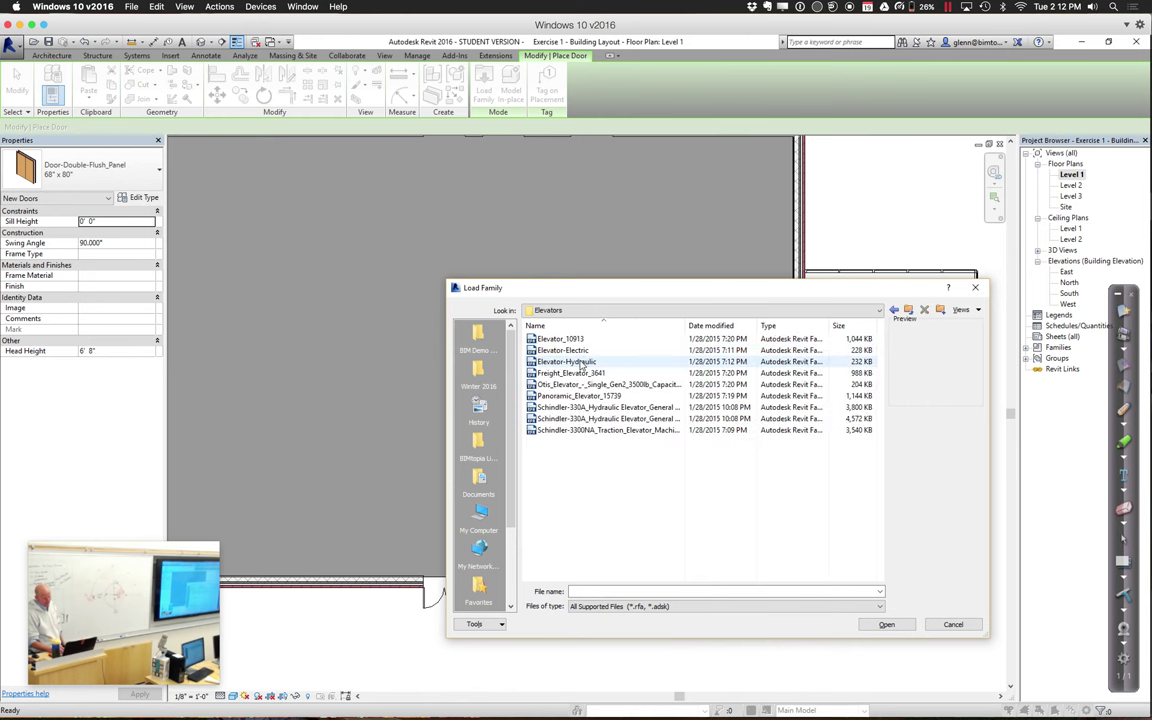
Try to load the Elevator-Hydraulic family through the door tool and decline retrying with other files
{"action": "left_click", "coordinate": [575, 362]}
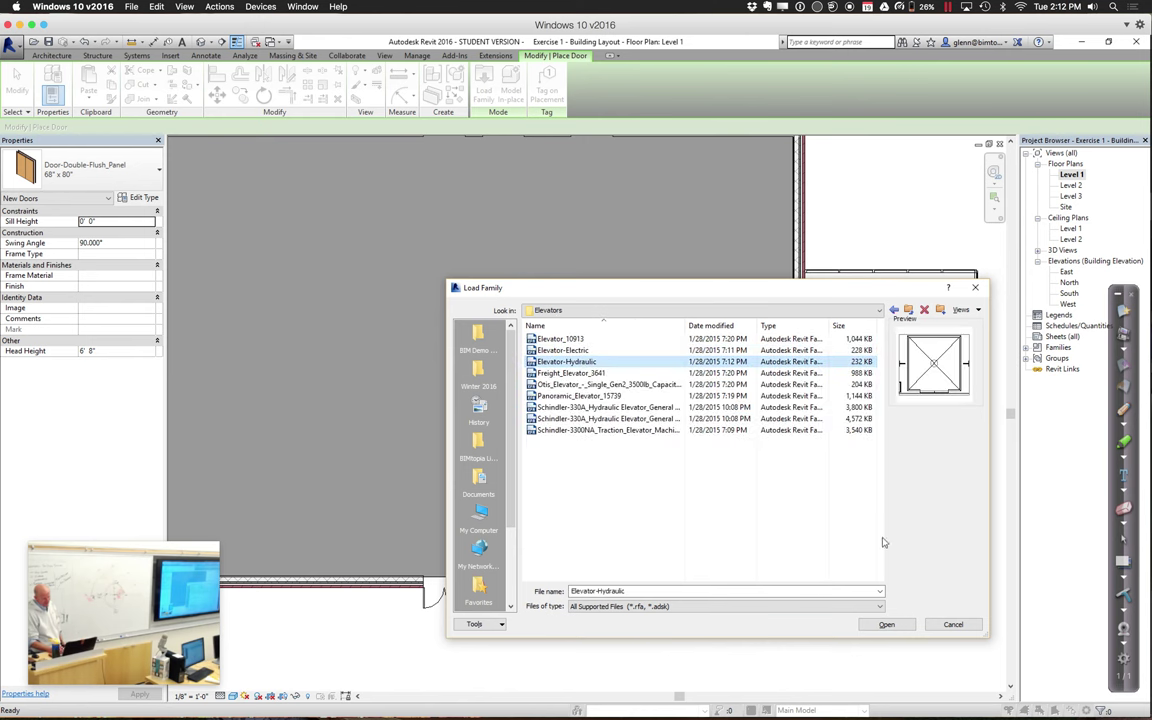
{"action": "left_click", "coordinate": [900, 624]}
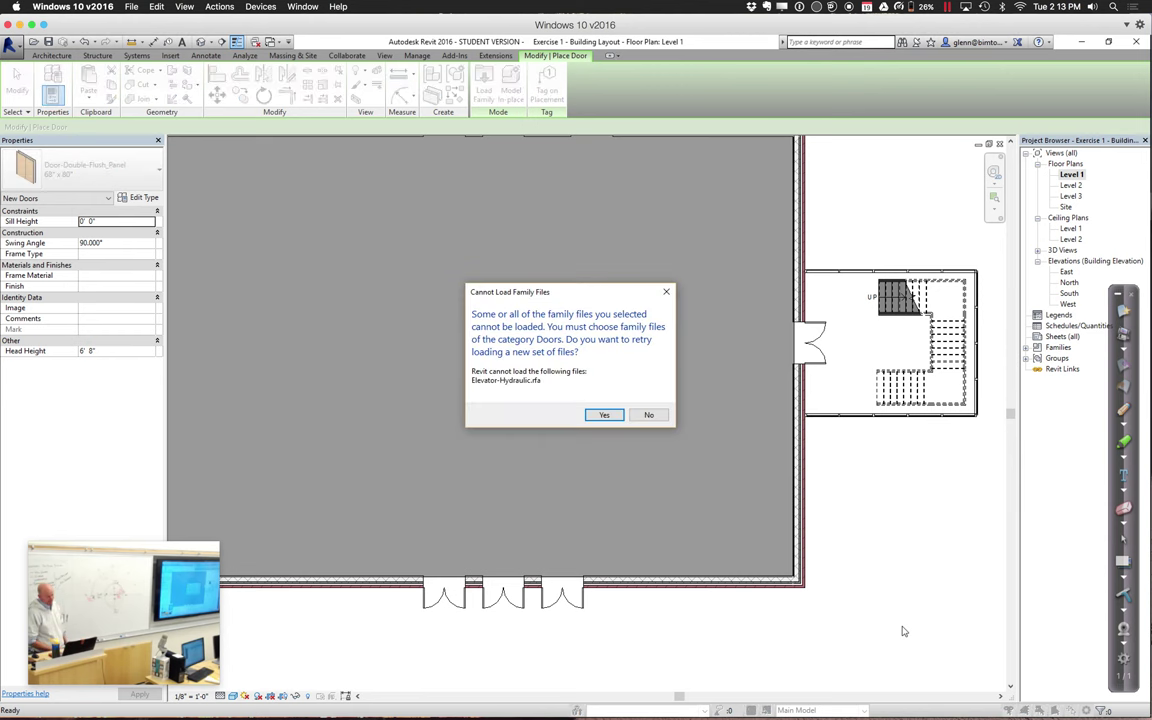
{"action": "key", "text": "super+a"}
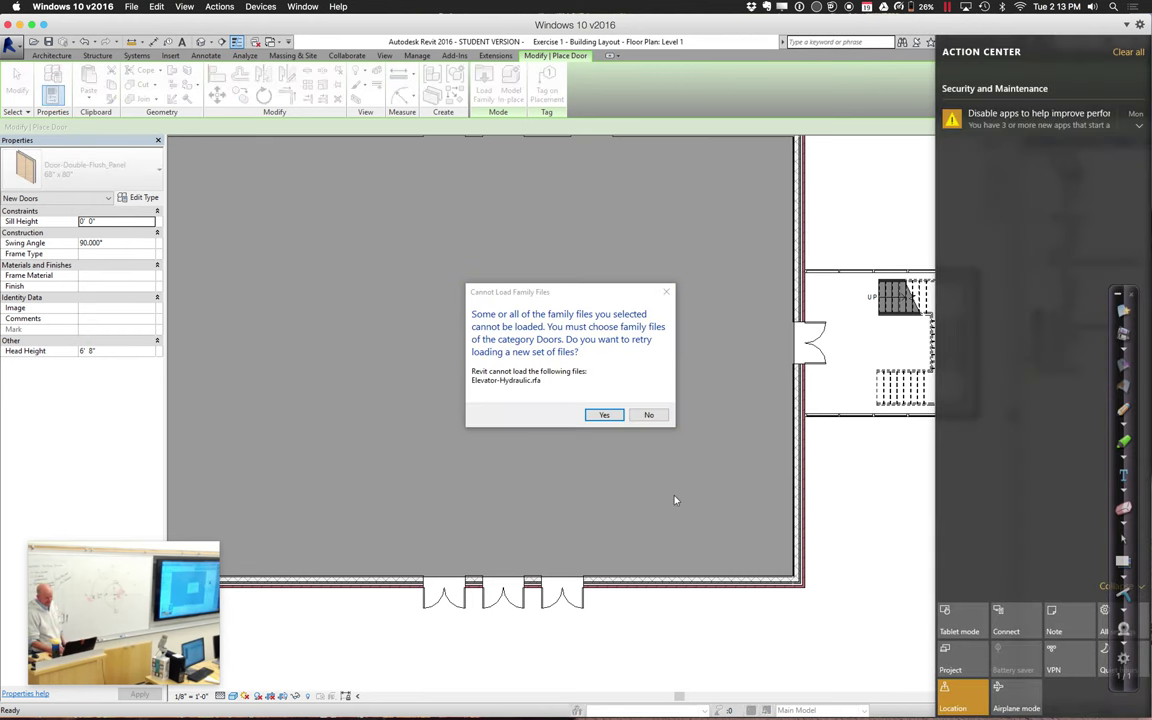
{"action": "left_click", "coordinate": [649, 415]}
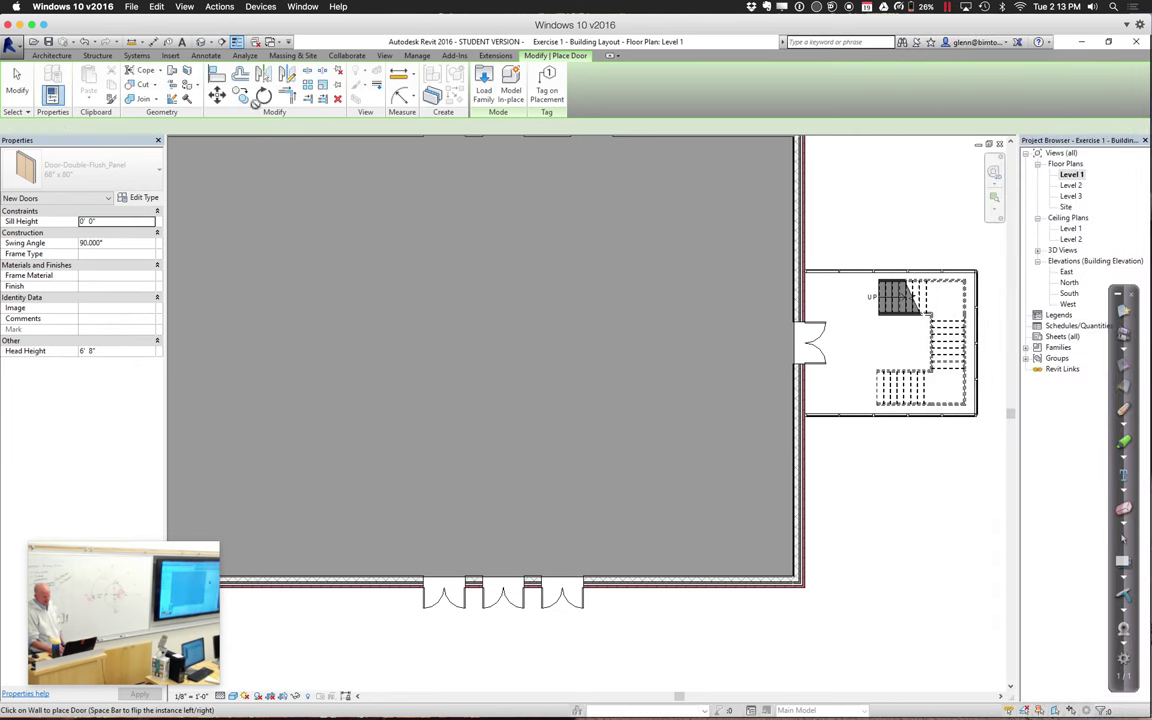
Switch from door placement to placing a component, dismissing the reminder without saving the project
{"action": "left_click", "coordinate": [52, 56]}
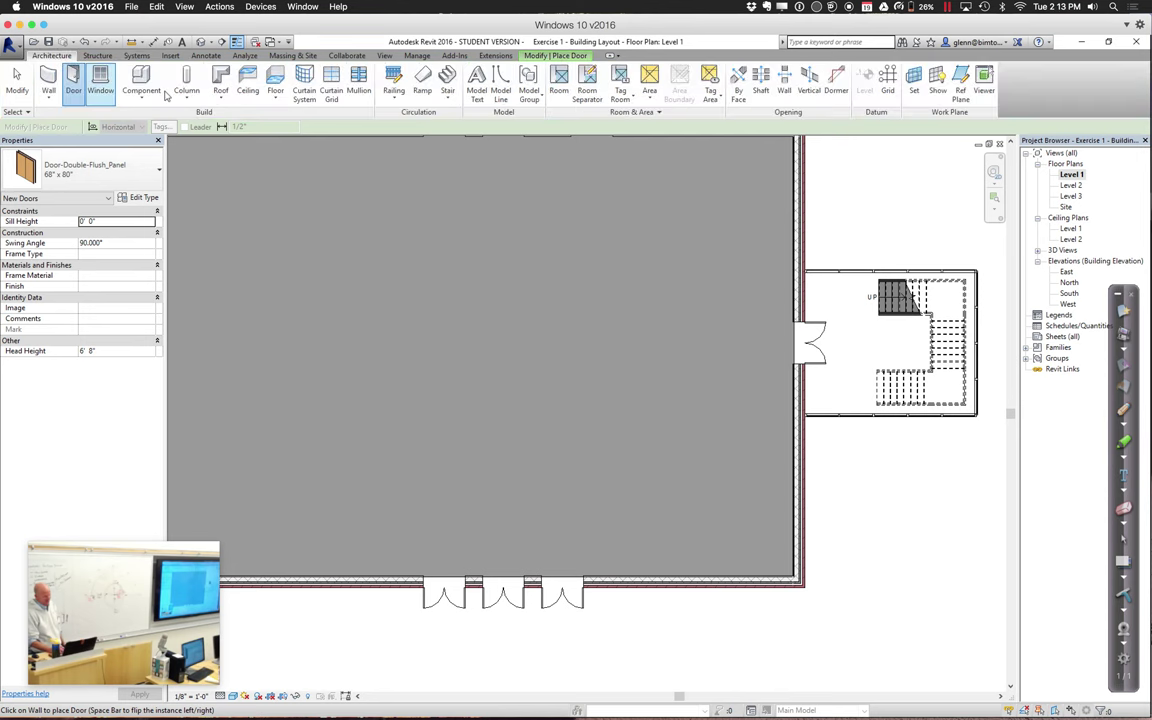
{"action": "left_click", "coordinate": [141, 97]}
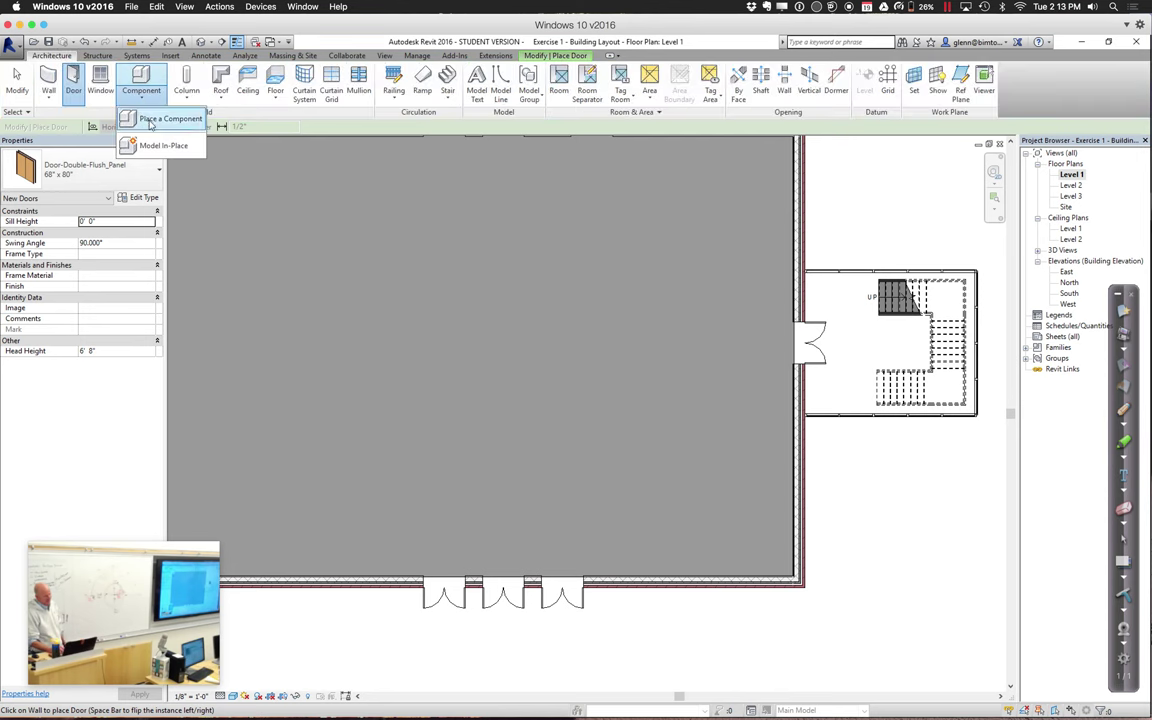
{"action": "left_click", "coordinate": [148, 118]}
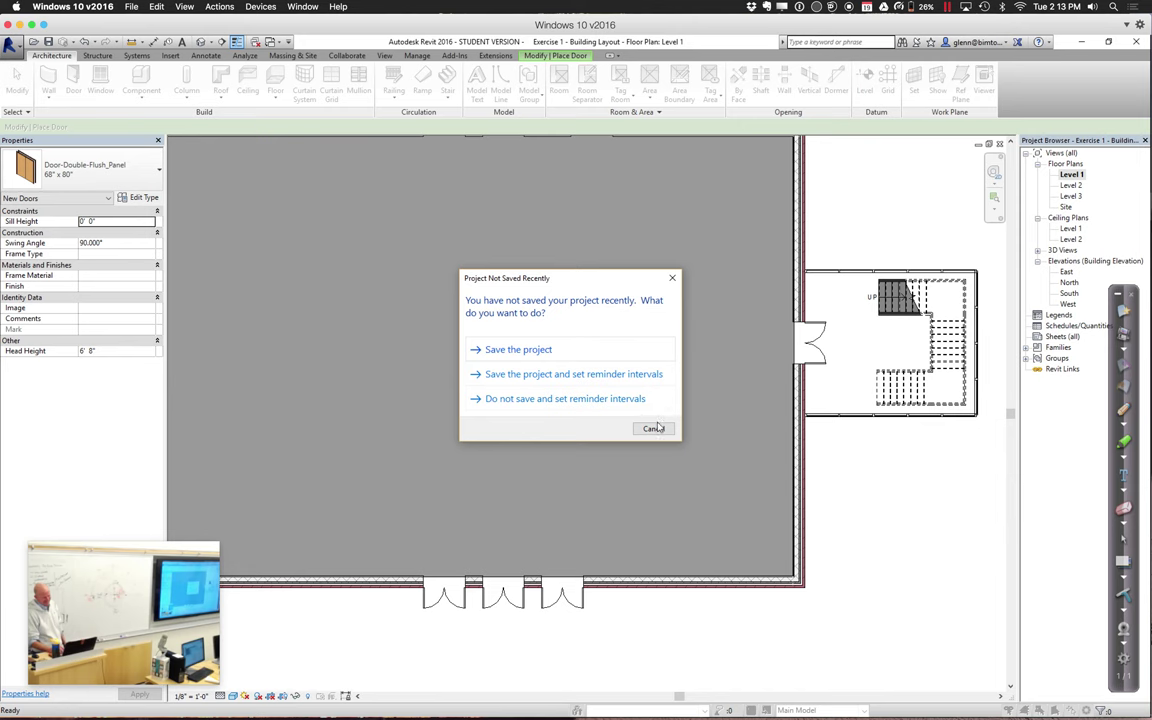
{"action": "left_click", "coordinate": [654, 428]}
{"action": "left_click", "coordinate": [483, 86]}
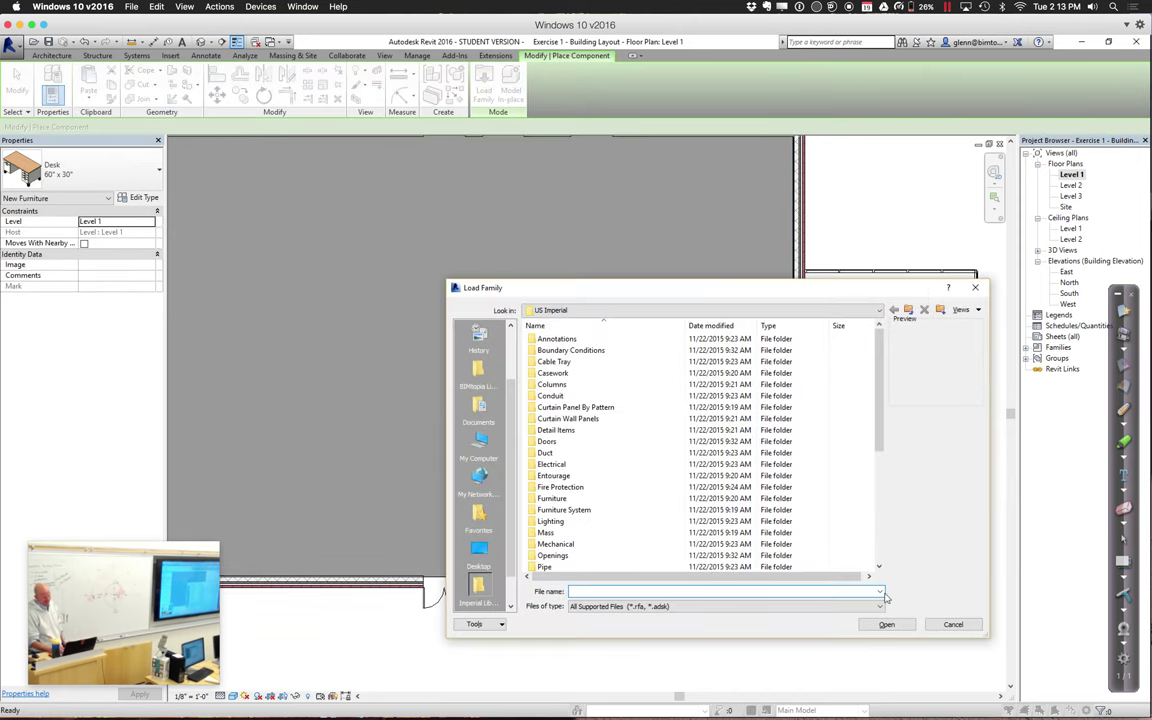
{"action": "left_click", "coordinate": [953, 624]}
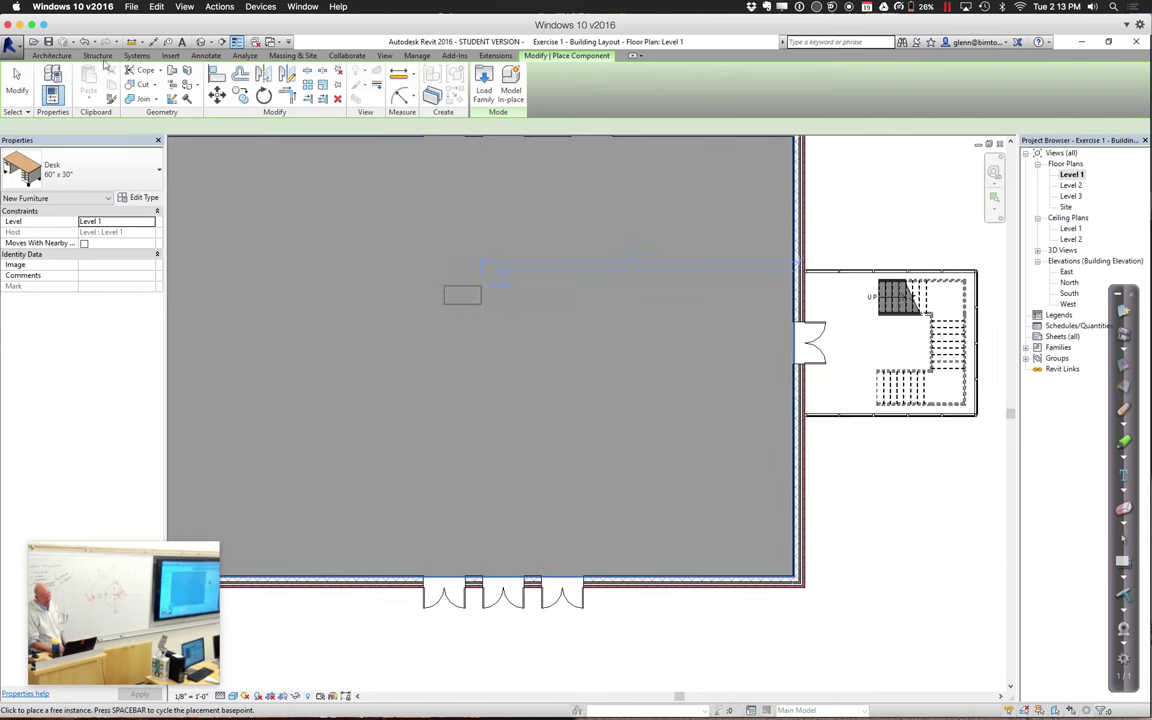
{"action": "left_click", "coordinate": [51, 55]}
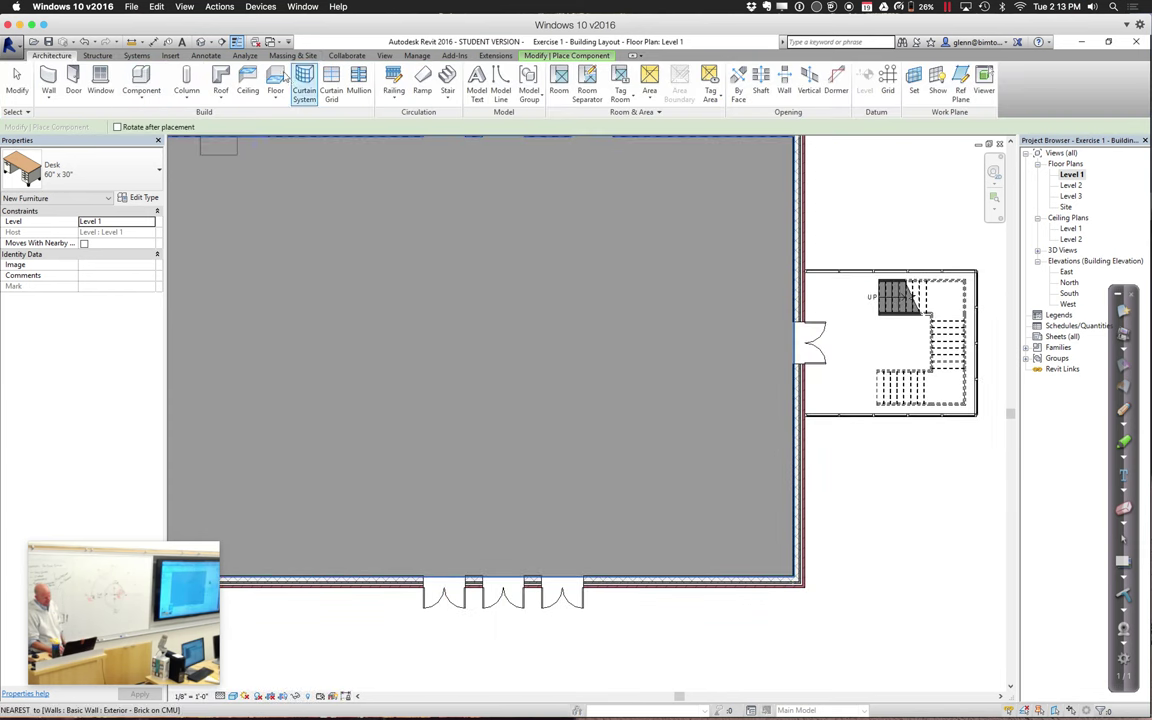
{"action": "left_click", "coordinate": [140, 93]}
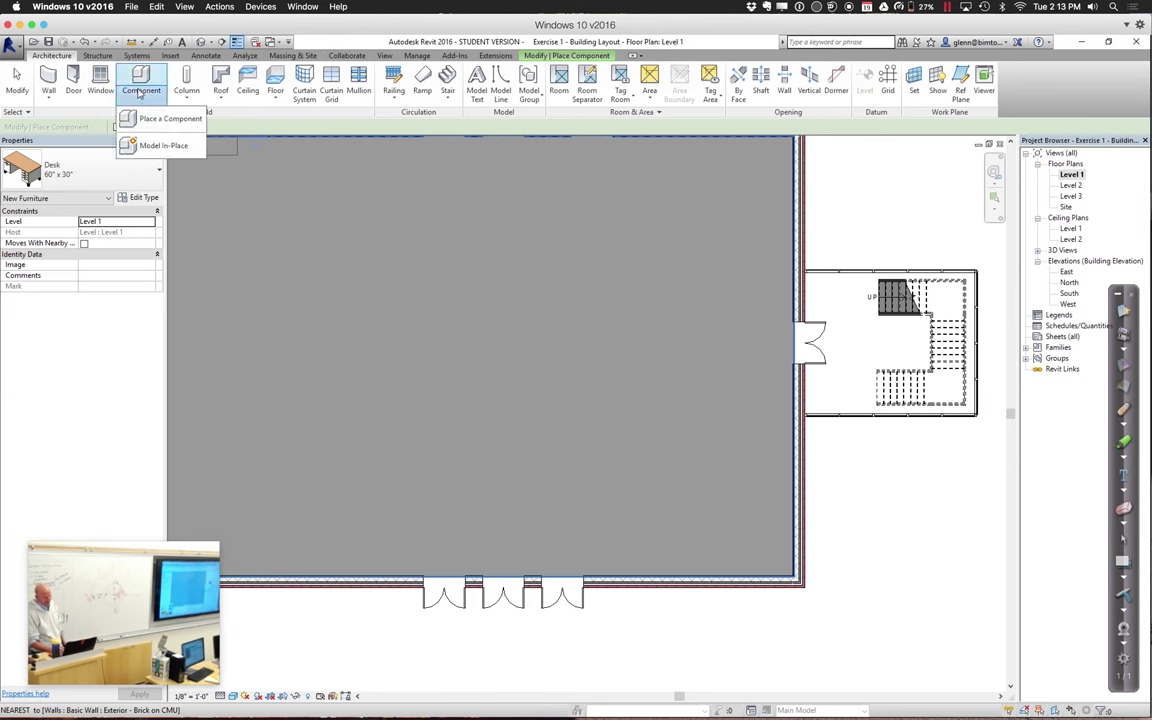
{"action": "left_click", "coordinate": [410, 119]}
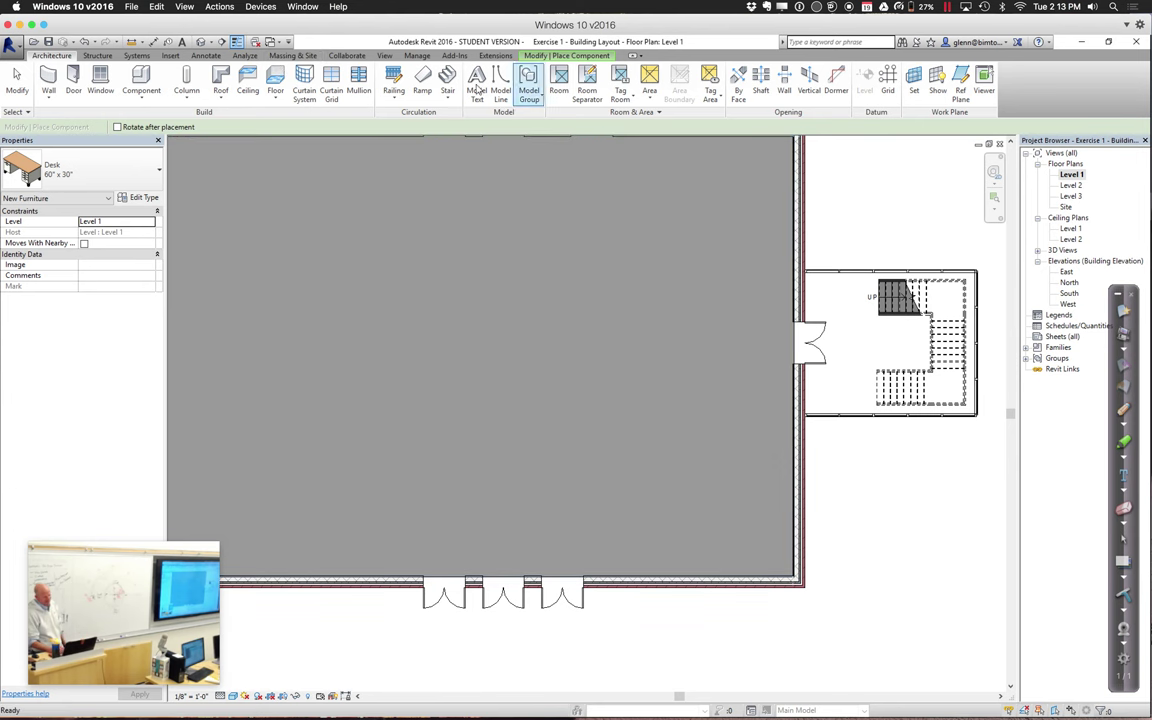
{"action": "left_click", "coordinate": [577, 57]}
Start loading a component family and open Stanford (U:), CEE 120B_220B, Winter 2016, Session 3, Elevator and Escalator Families, Elevators
{"action": "left_click", "coordinate": [484, 95]}
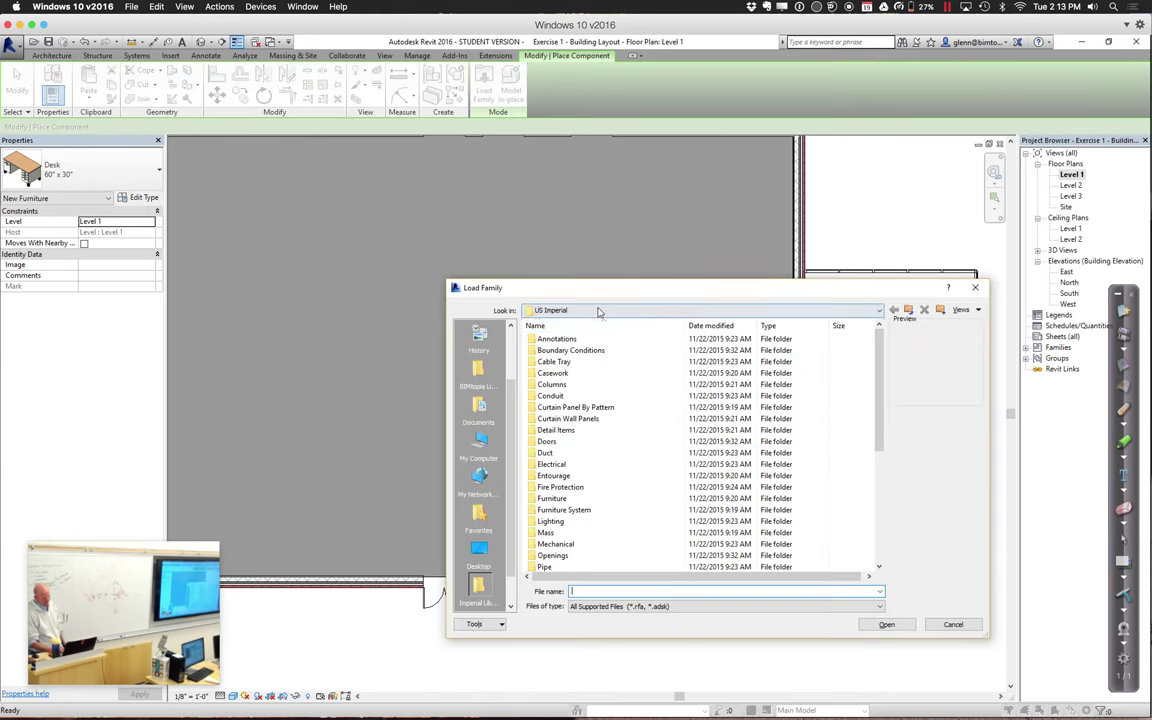
{"action": "left_click", "coordinate": [640, 310]}
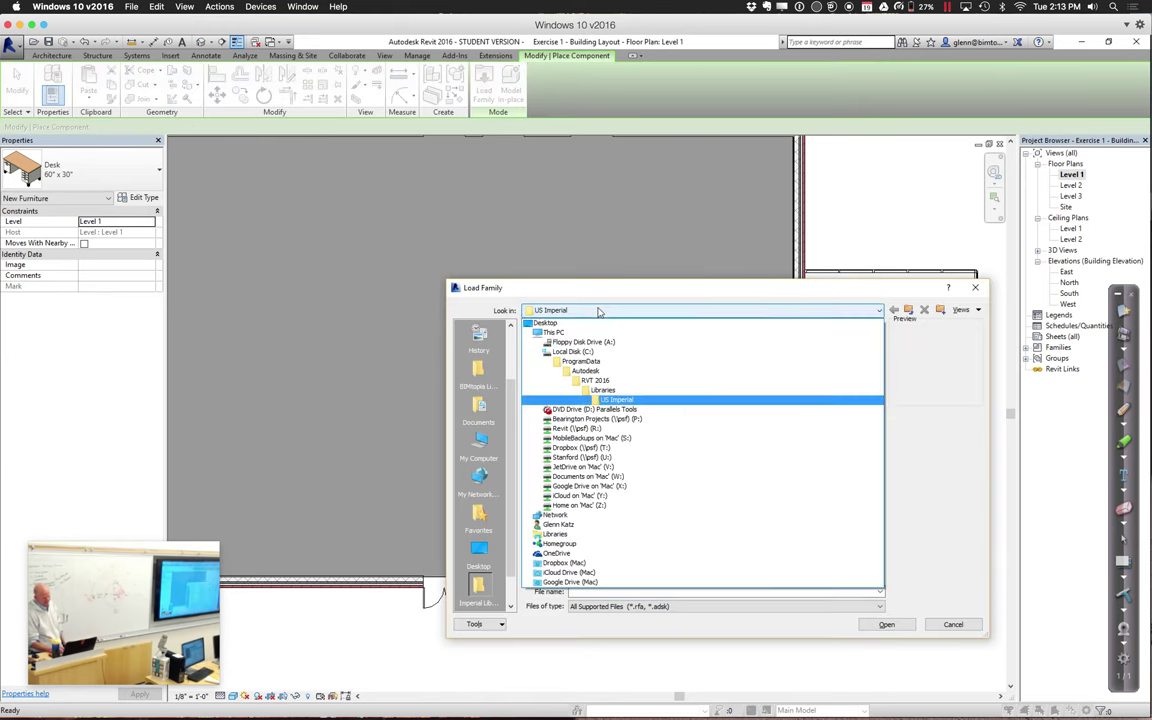
{"action": "left_click", "coordinate": [585, 458]}
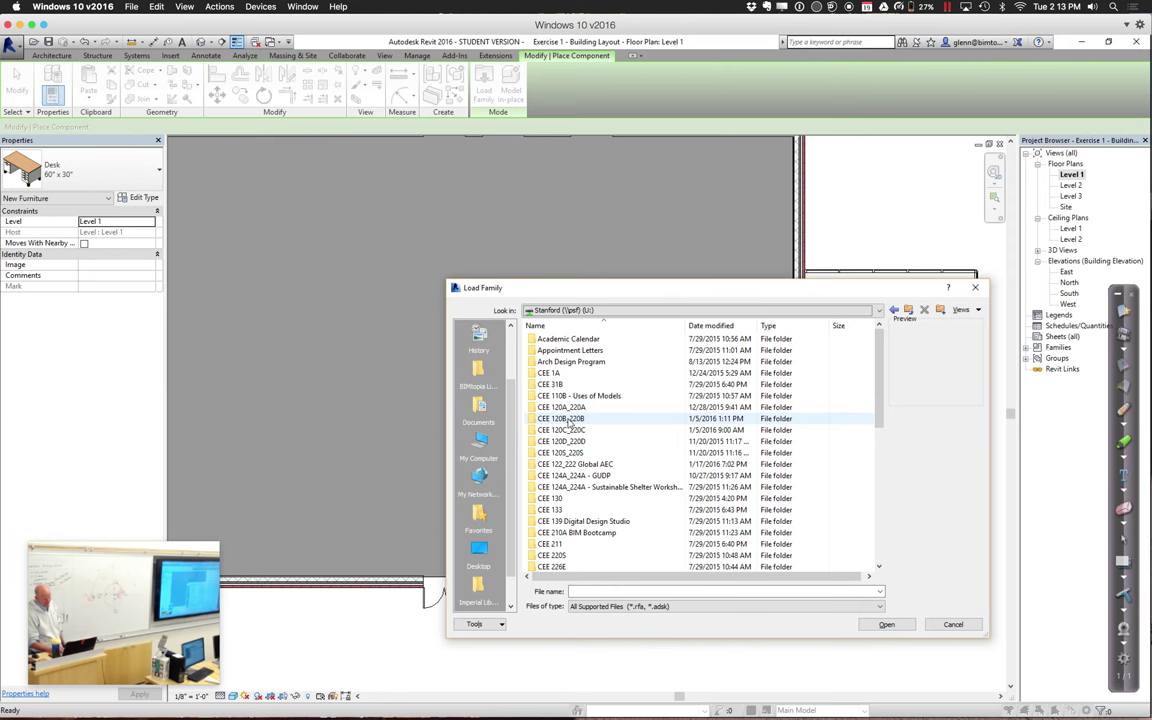
{"action": "double_click", "coordinate": [567, 379]}
{"action": "double_click", "coordinate": [556, 373]}
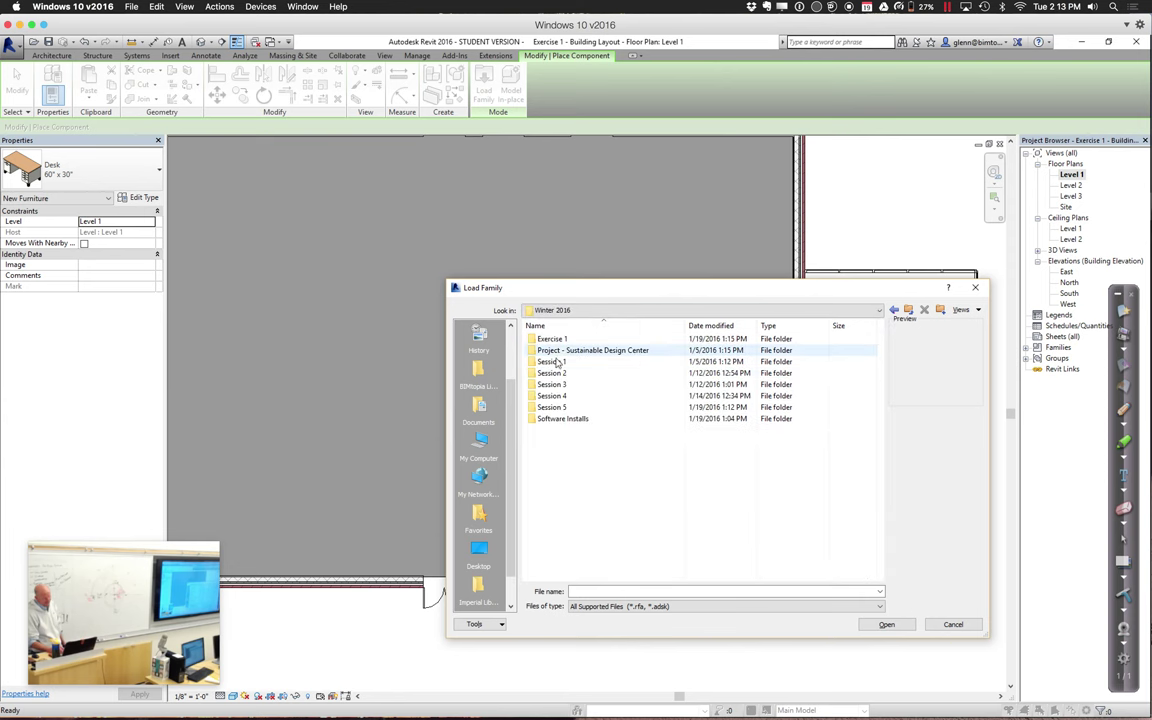
{"action": "double_click", "coordinate": [553, 386]}
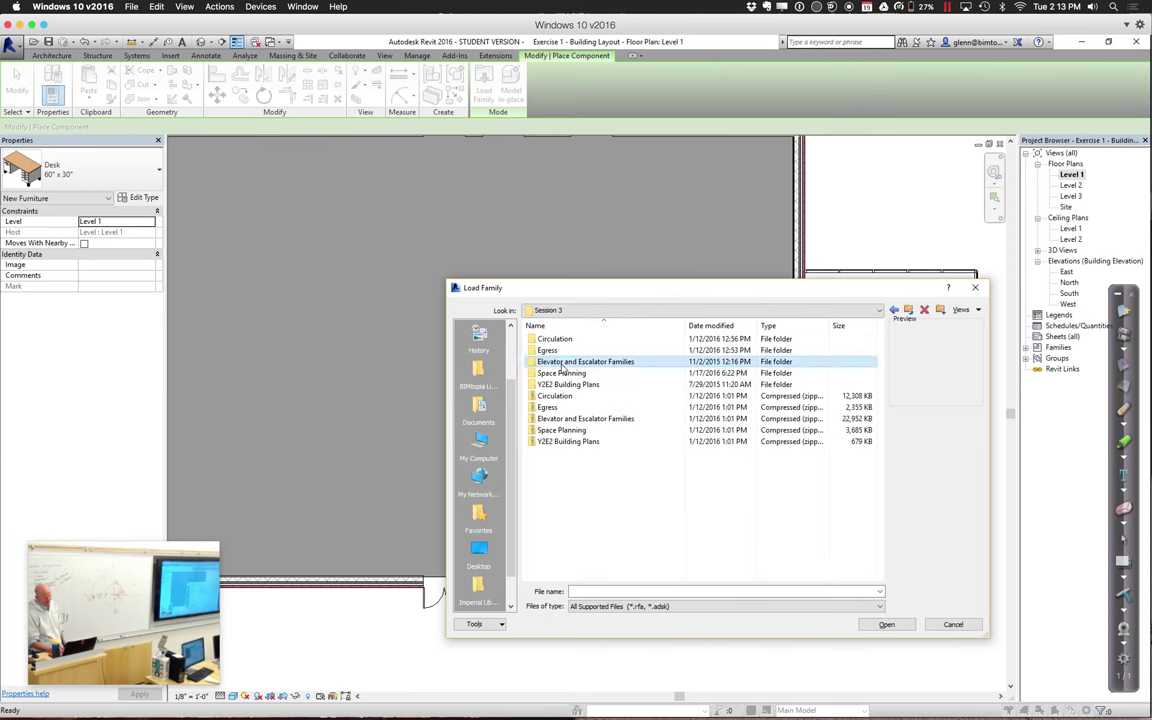
{"action": "double_click", "coordinate": [560, 363]}
{"action": "double_click", "coordinate": [551, 350]}
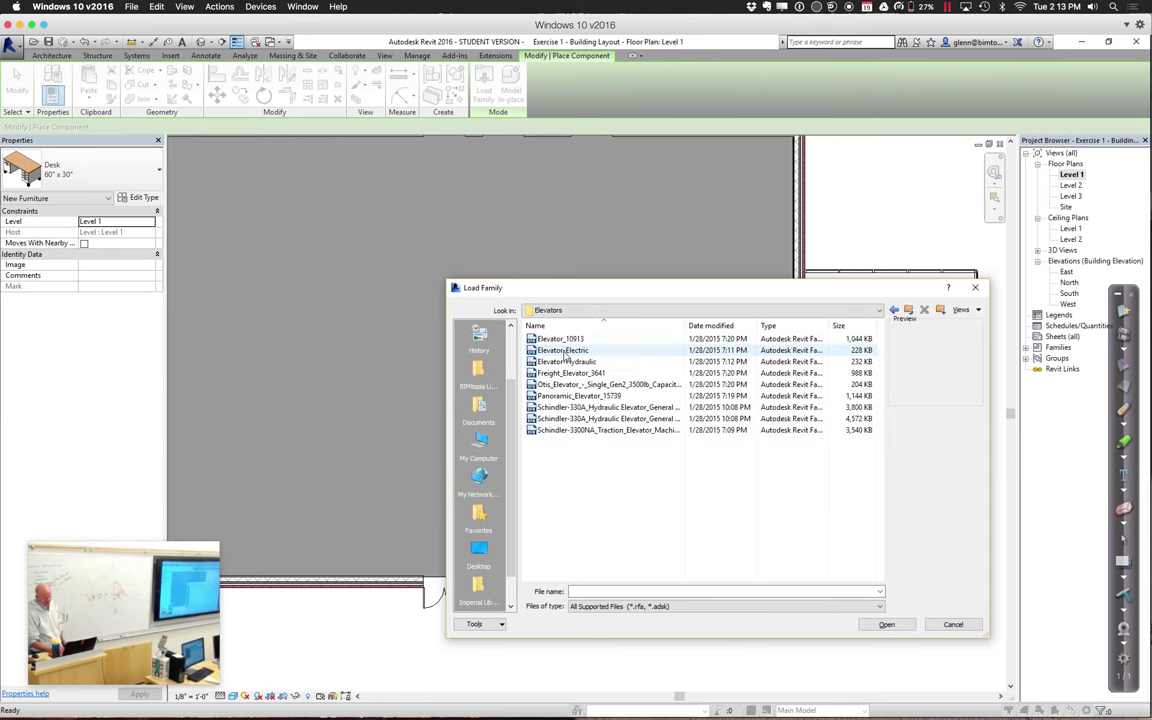
Load the Elevator-Hydraulic family as a component and dismiss the notification pane covering the plan
{"action": "left_click", "coordinate": [577, 364]}
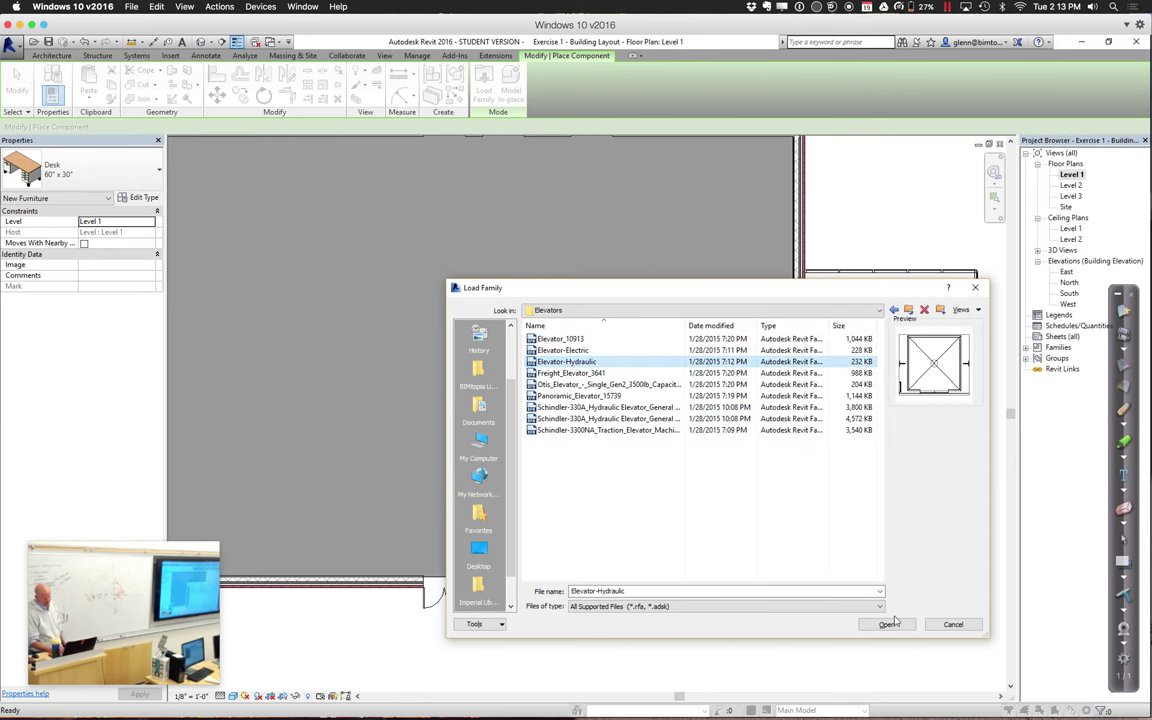
{"action": "left_click", "coordinate": [890, 624]}
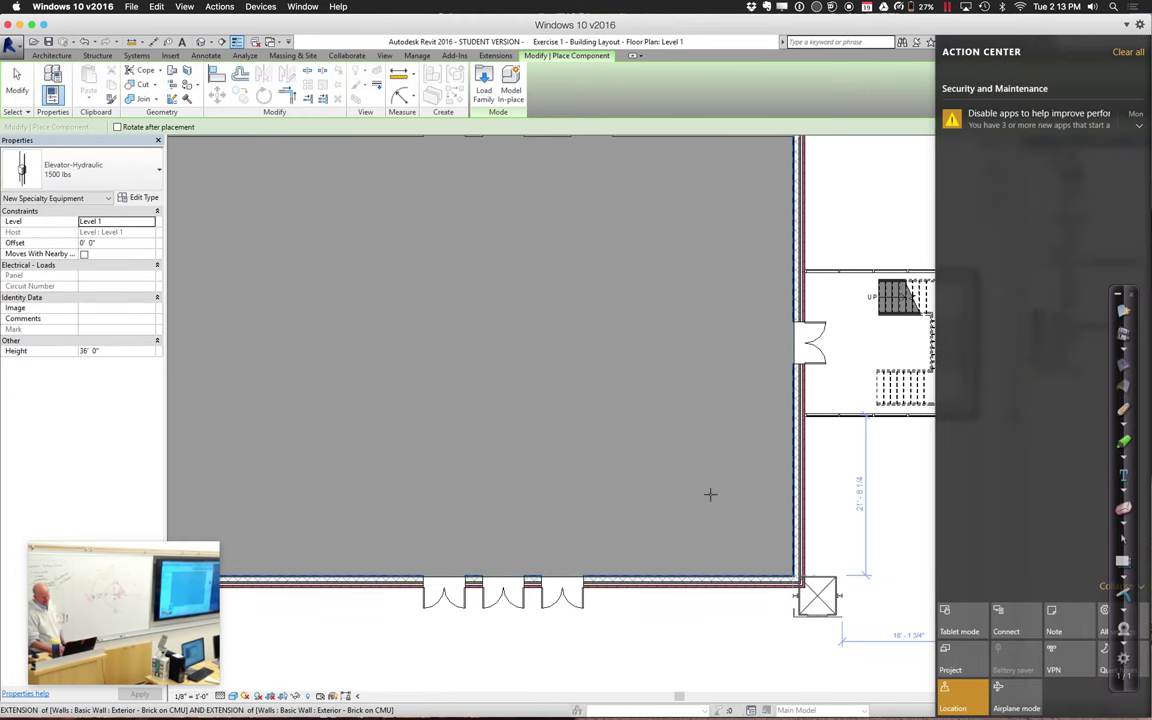
{"action": "left_click", "coordinate": [819, 663]}
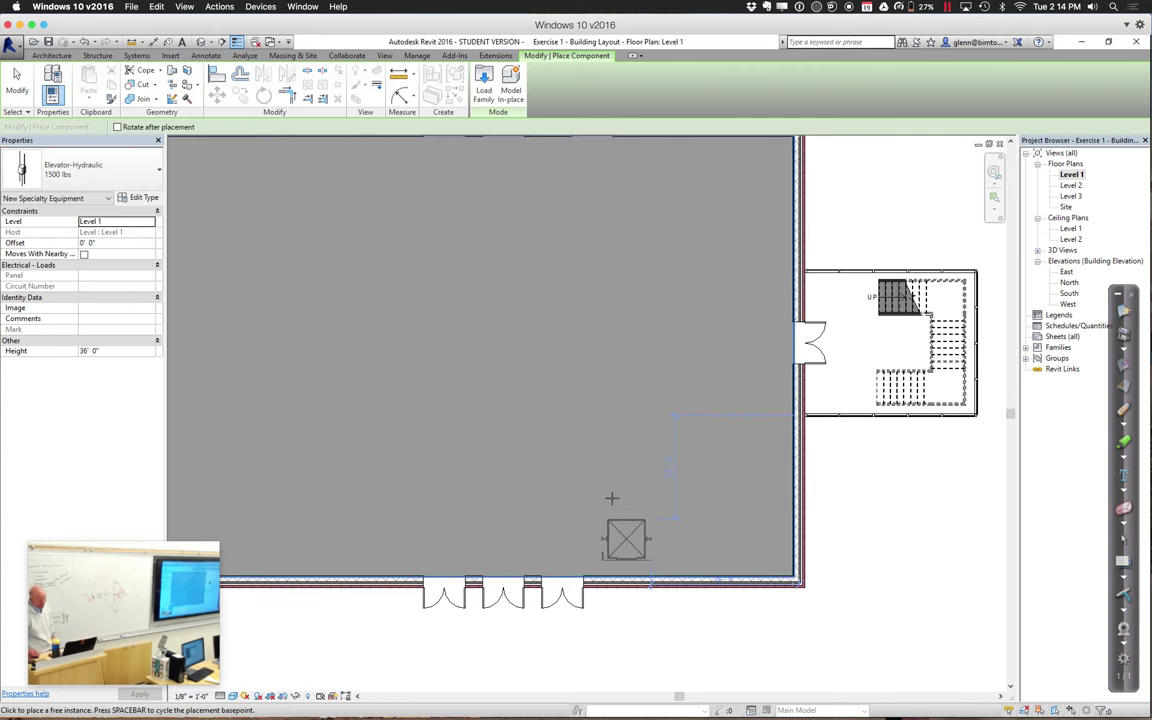
Place two 1500 lbs Elevator-Hydraulic components with doors facing west, one directly north of the other, just east of the south entrance doors
{"action": "scroll", "coordinate": [612, 498], "scroll_direction": "up", "scroll_amount": 2}
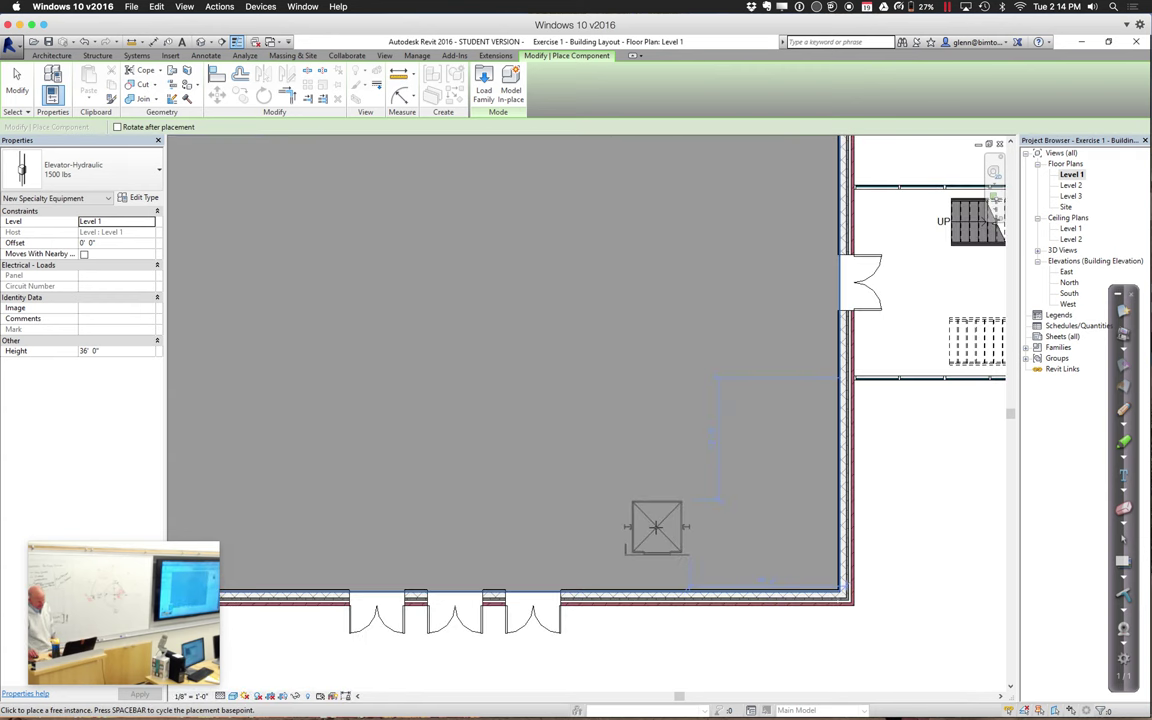
{"action": "scroll", "coordinate": [655, 527], "scroll_direction": "up", "scroll_amount": 5}
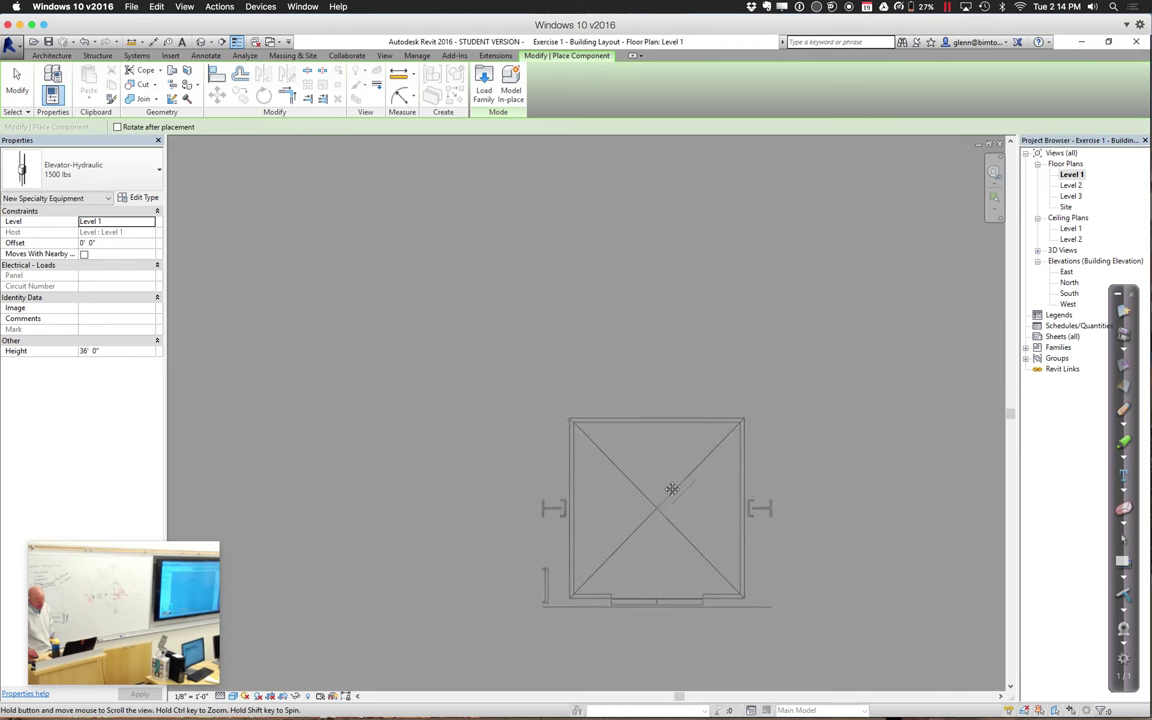
{"action": "scroll", "coordinate": [679, 418], "scroll_direction": "up", "scroll_amount": 3}
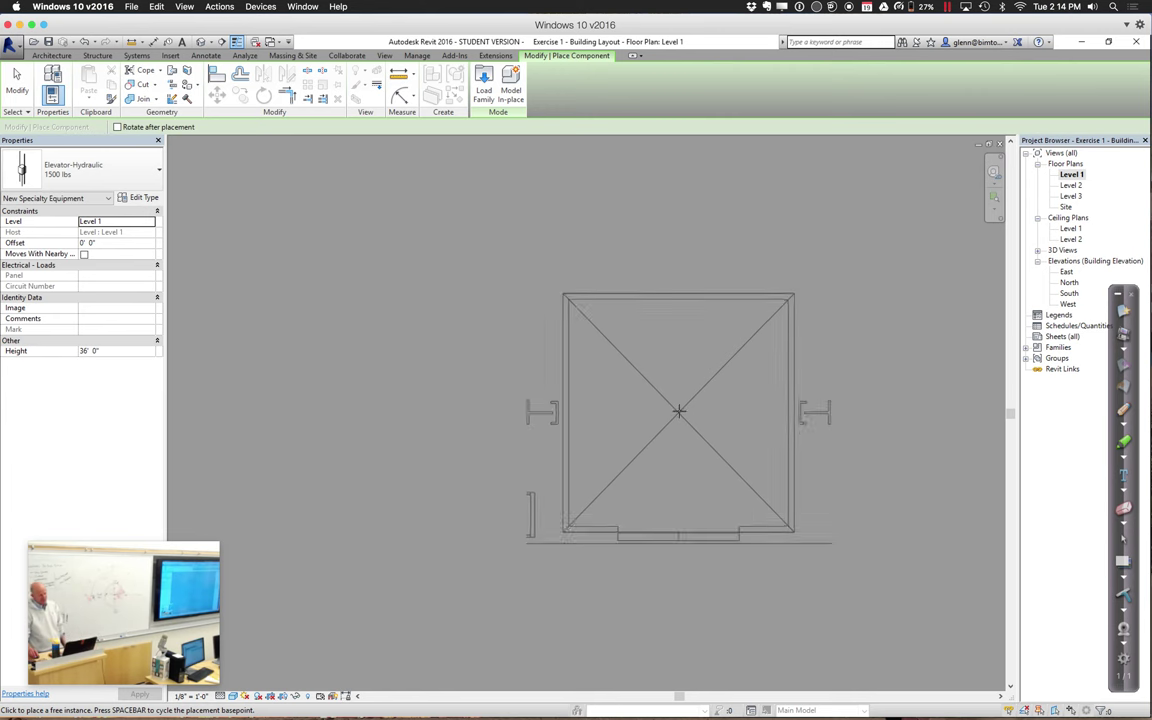
{"action": "scroll", "coordinate": [678, 412], "scroll_direction": "down", "scroll_amount": 4}
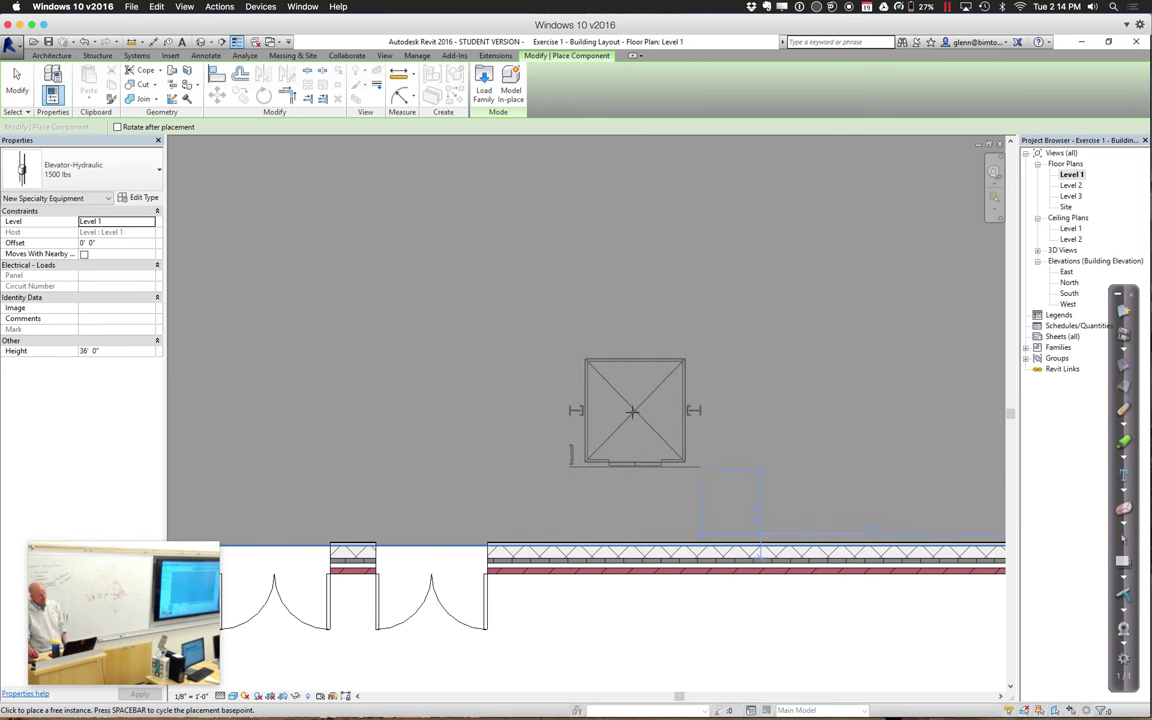
{"action": "key", "text": "space"}
{"action": "key", "text": "space"}
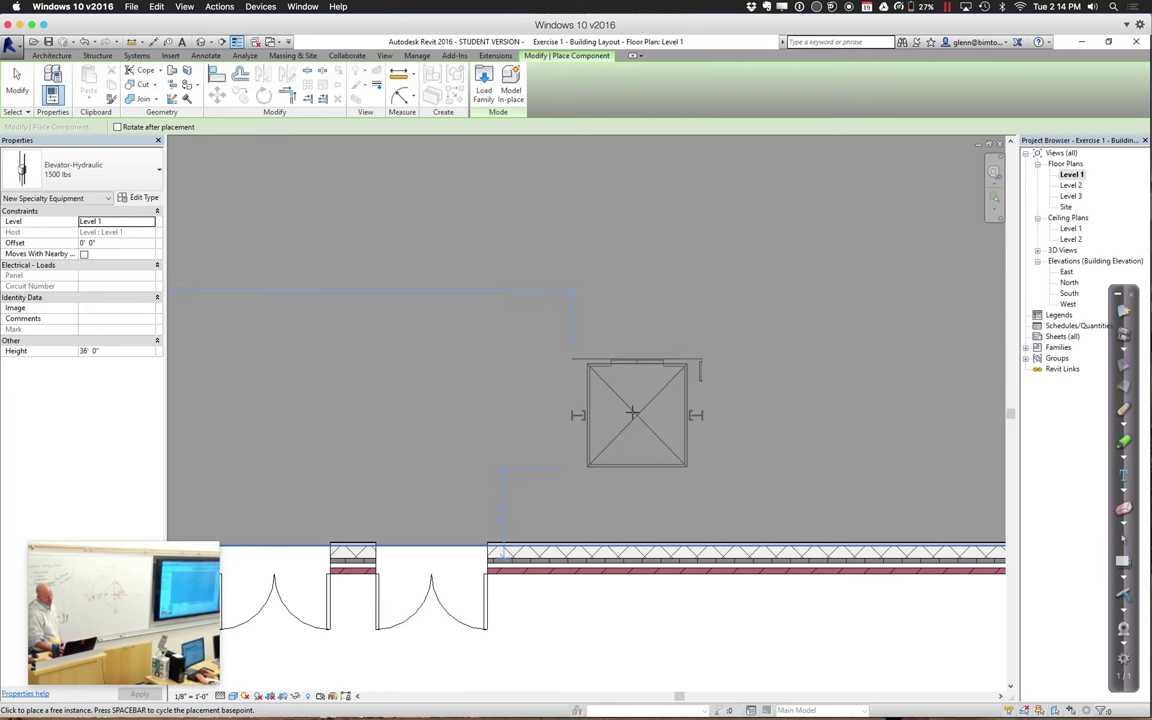
{"action": "key", "text": "space"}
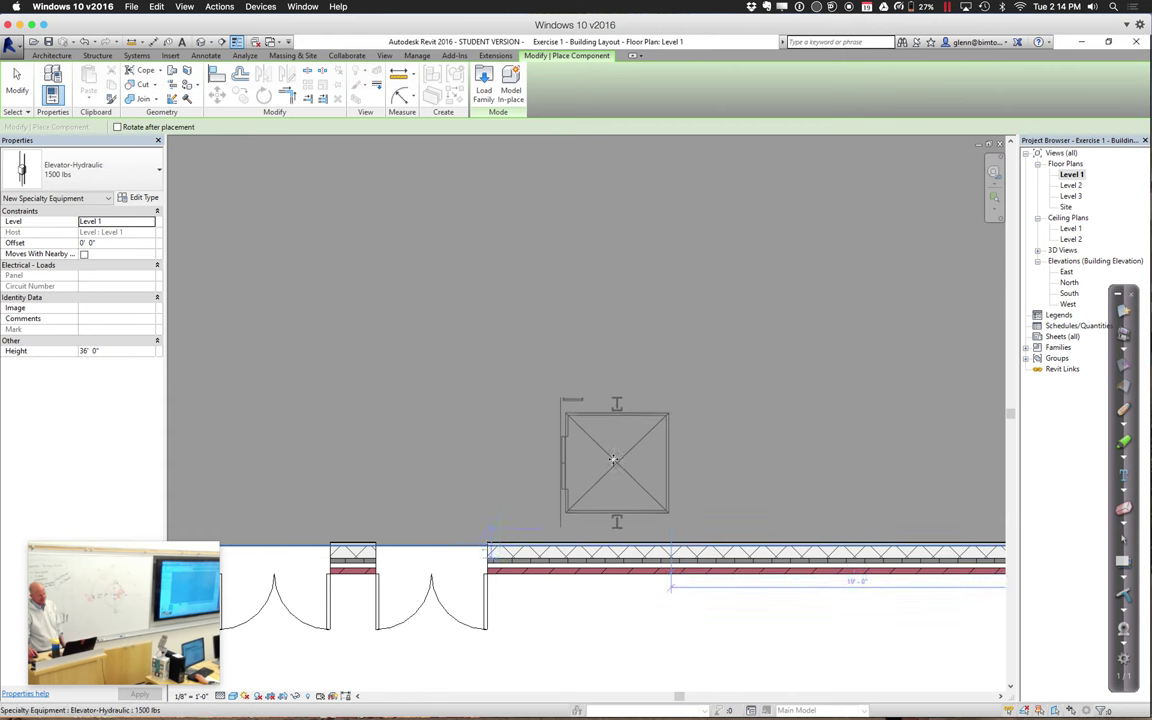
{"action": "left_click", "coordinate": [614, 460]}
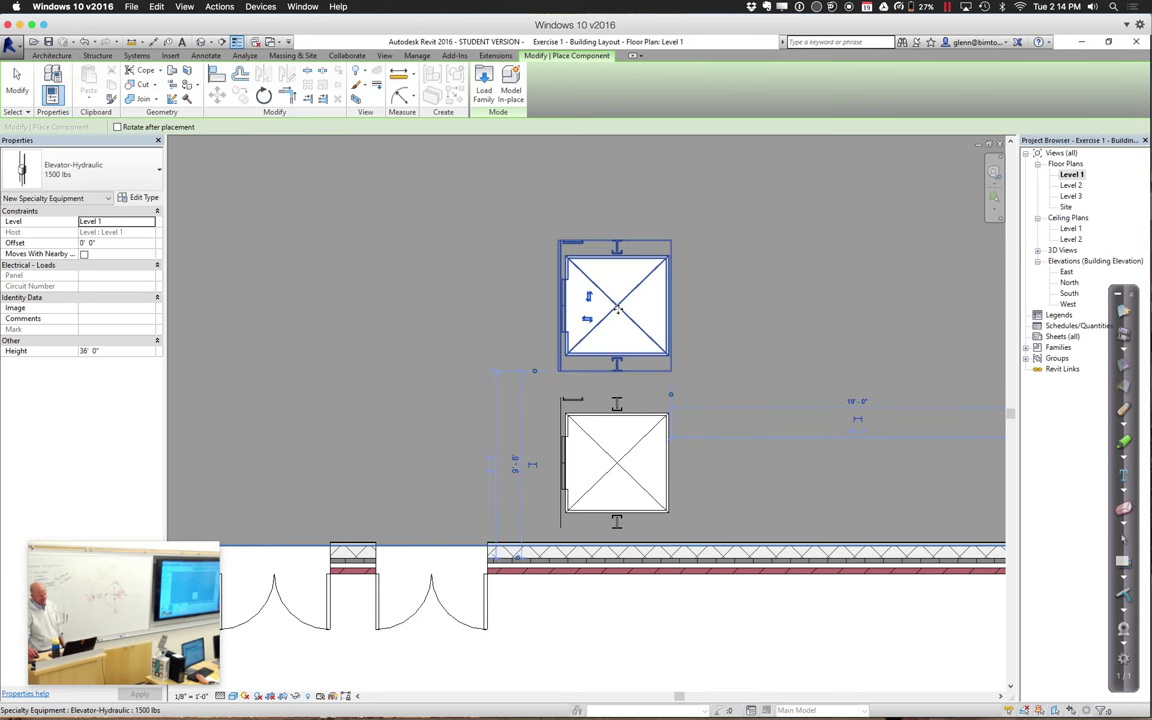
{"action": "scroll", "coordinate": [636, 314], "scroll_direction": "up", "scroll_amount": 1}
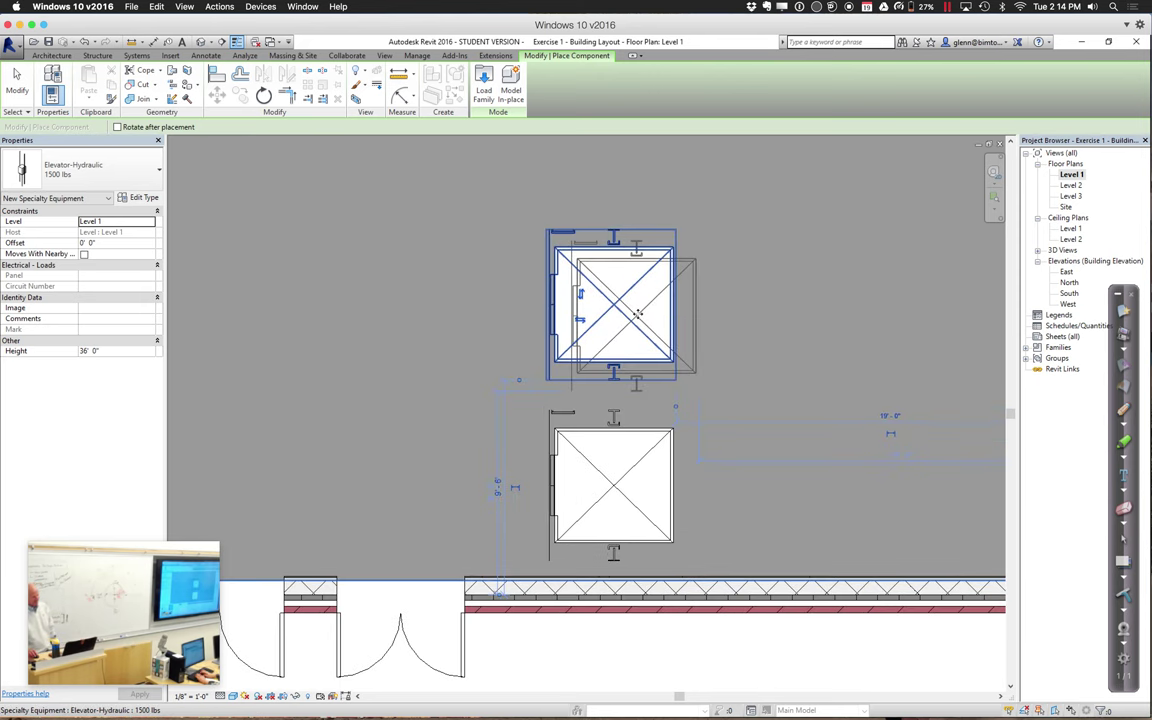
{"action": "scroll", "coordinate": [636, 314], "scroll_direction": "down", "scroll_amount": 2}
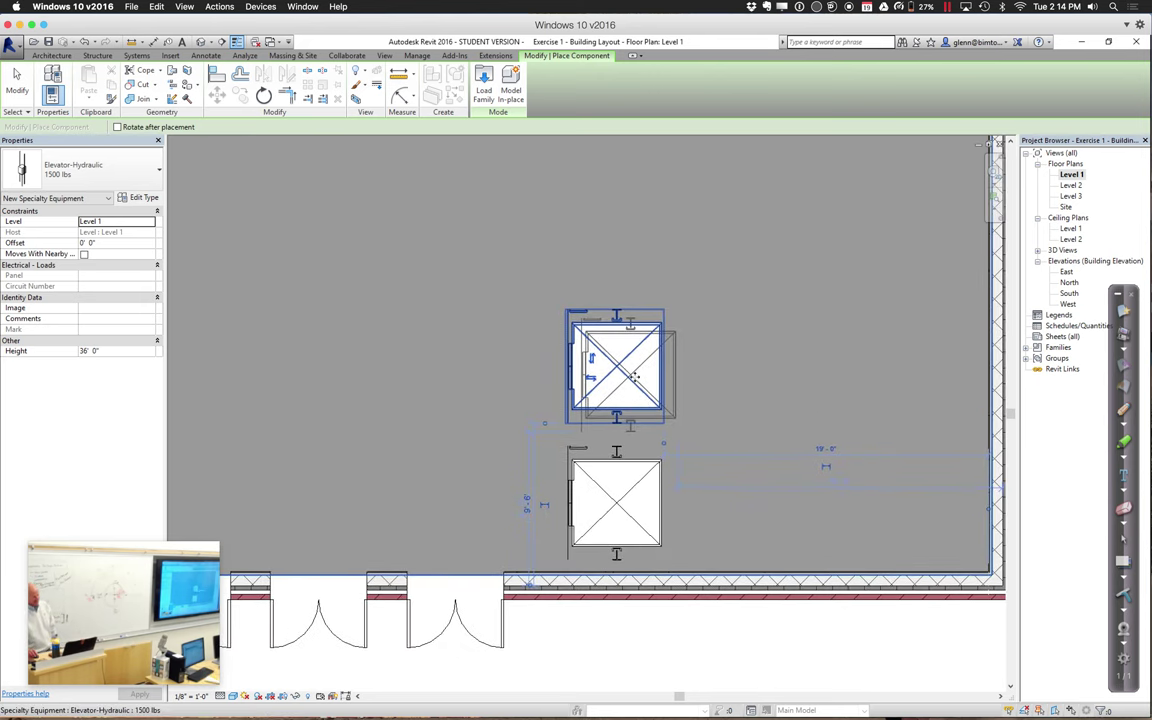
{"action": "scroll", "coordinate": [633, 377], "scroll_direction": "down", "scroll_amount": 2}
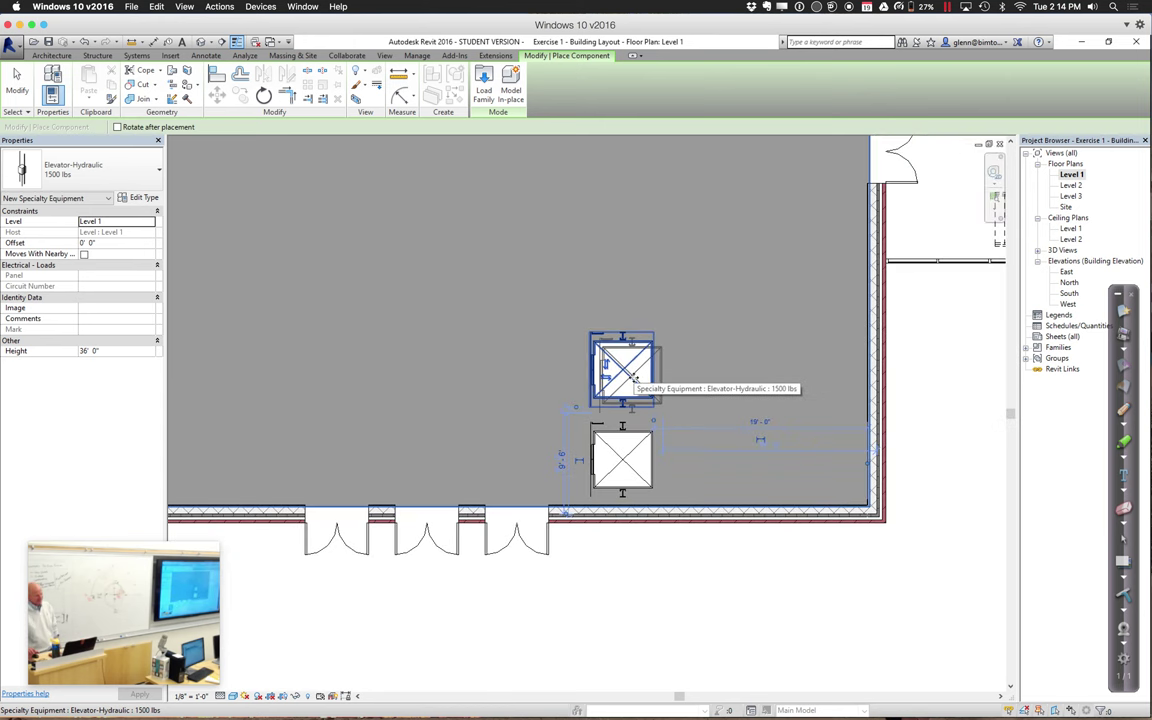
{"action": "left_click", "coordinate": [632, 378]}
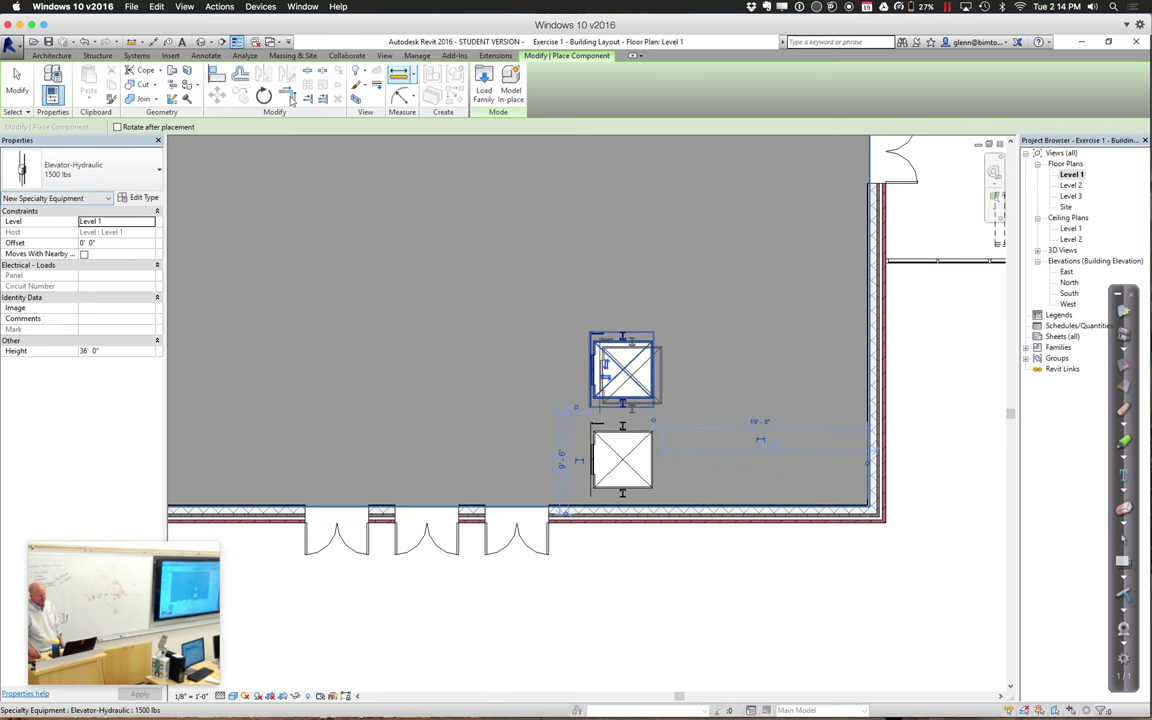
Enclose both elevators with Interior - 5" Partition (2-hr) walls, about 7'-6" wide, on the west, north and east sides, ending at the south exterior wall
{"action": "left_click", "coordinate": [55, 57]}
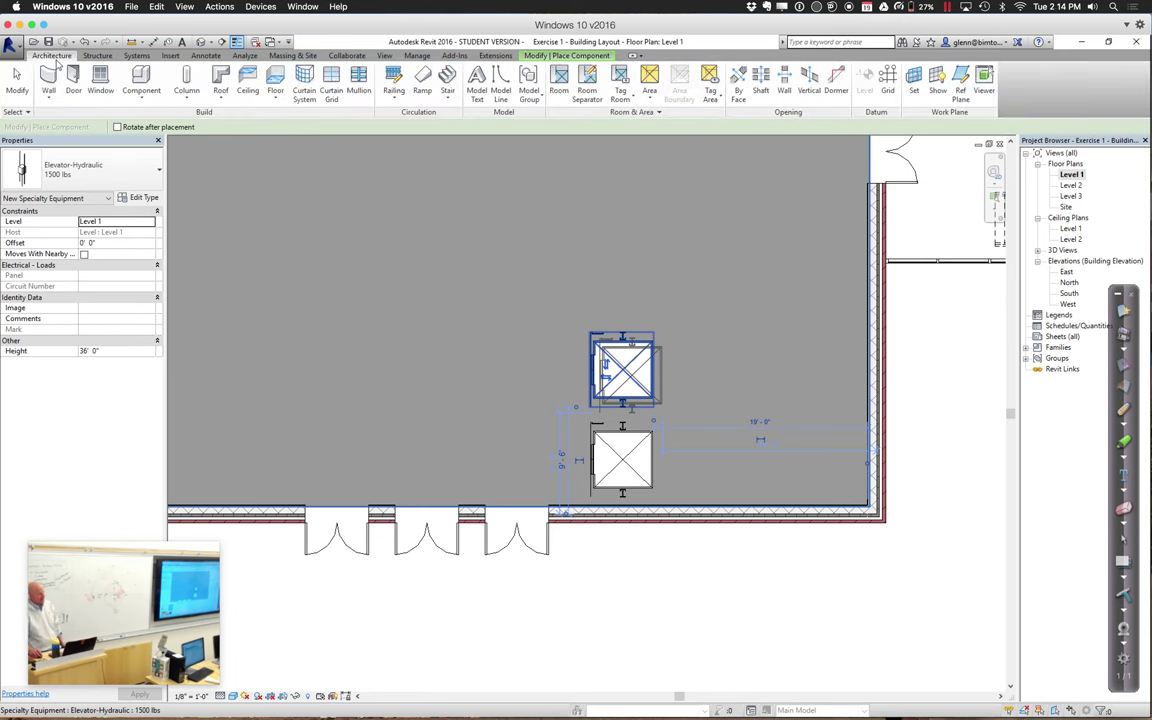
{"action": "left_click", "coordinate": [51, 98]}
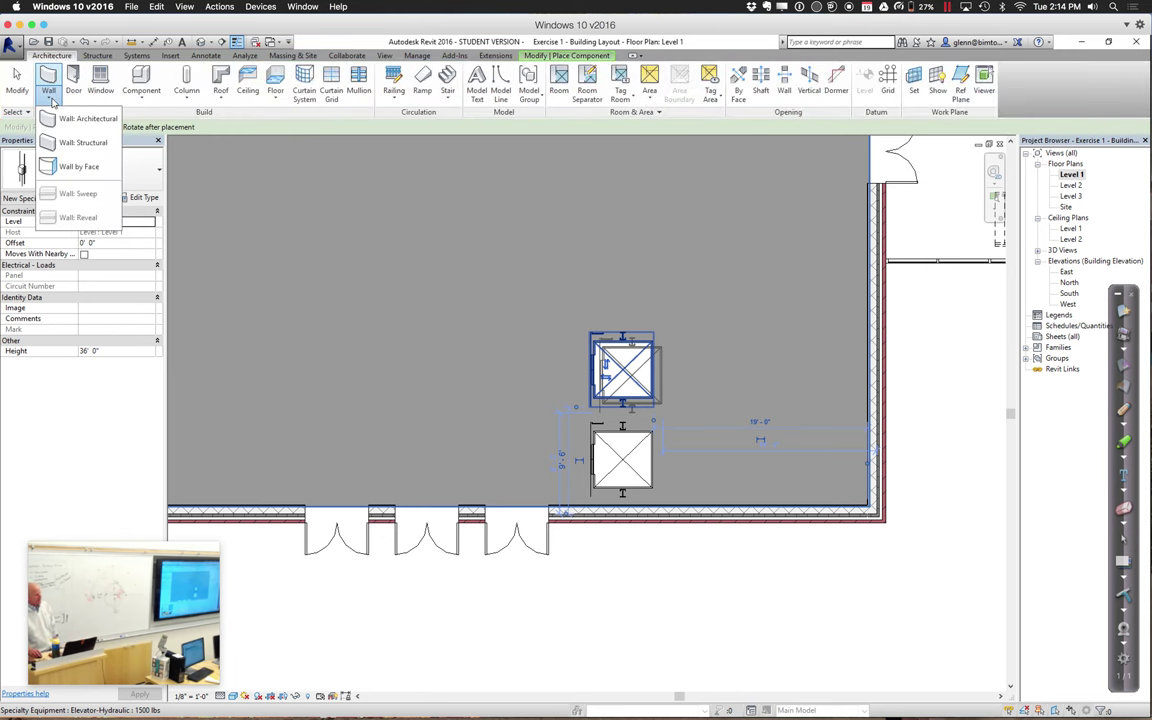
{"action": "left_click", "coordinate": [82, 118]}
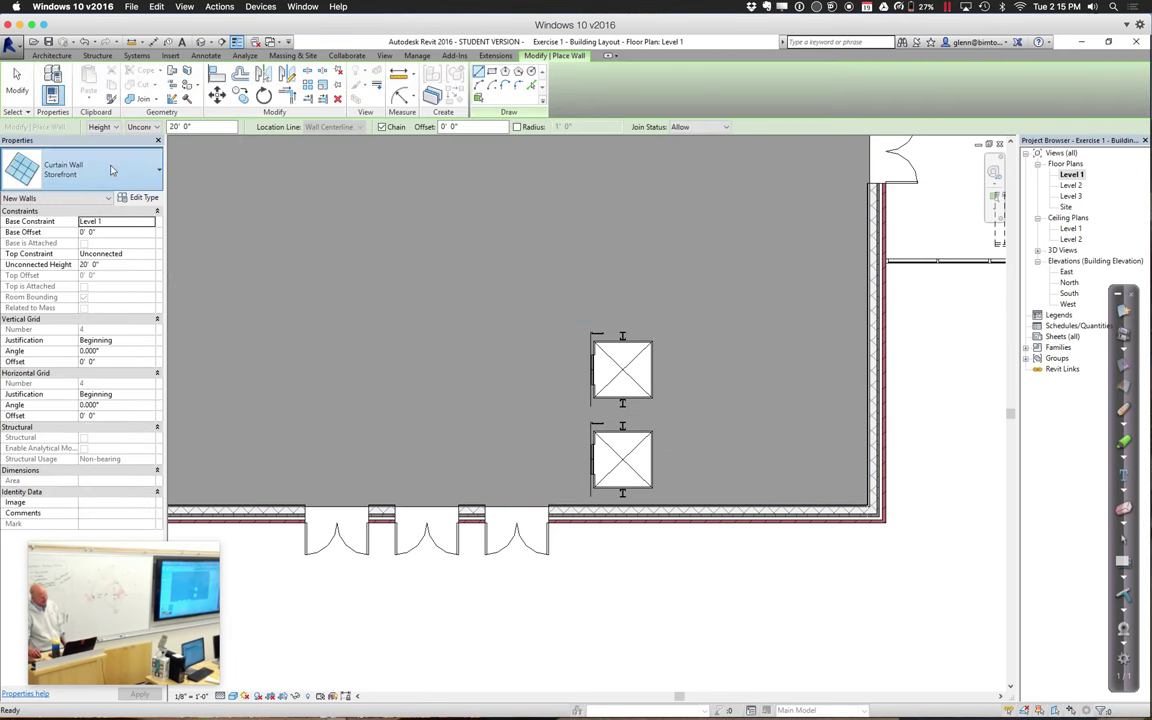
{"action": "left_click", "coordinate": [100, 160]}
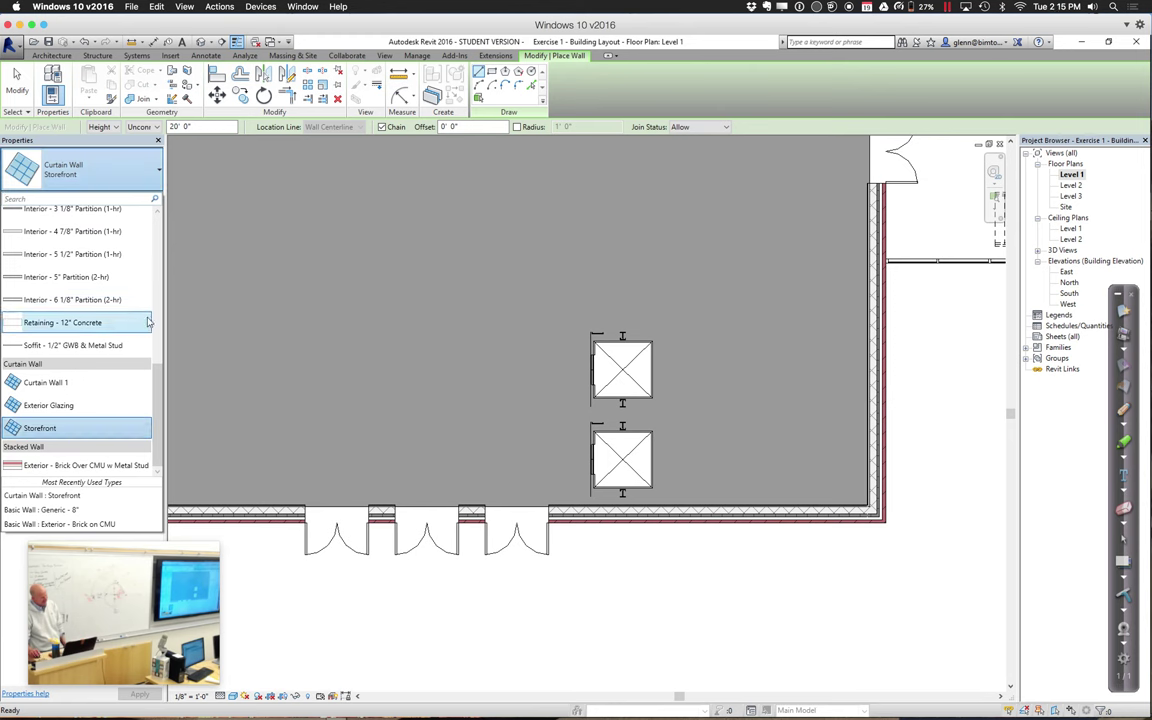
{"action": "left_click", "coordinate": [80, 277]}
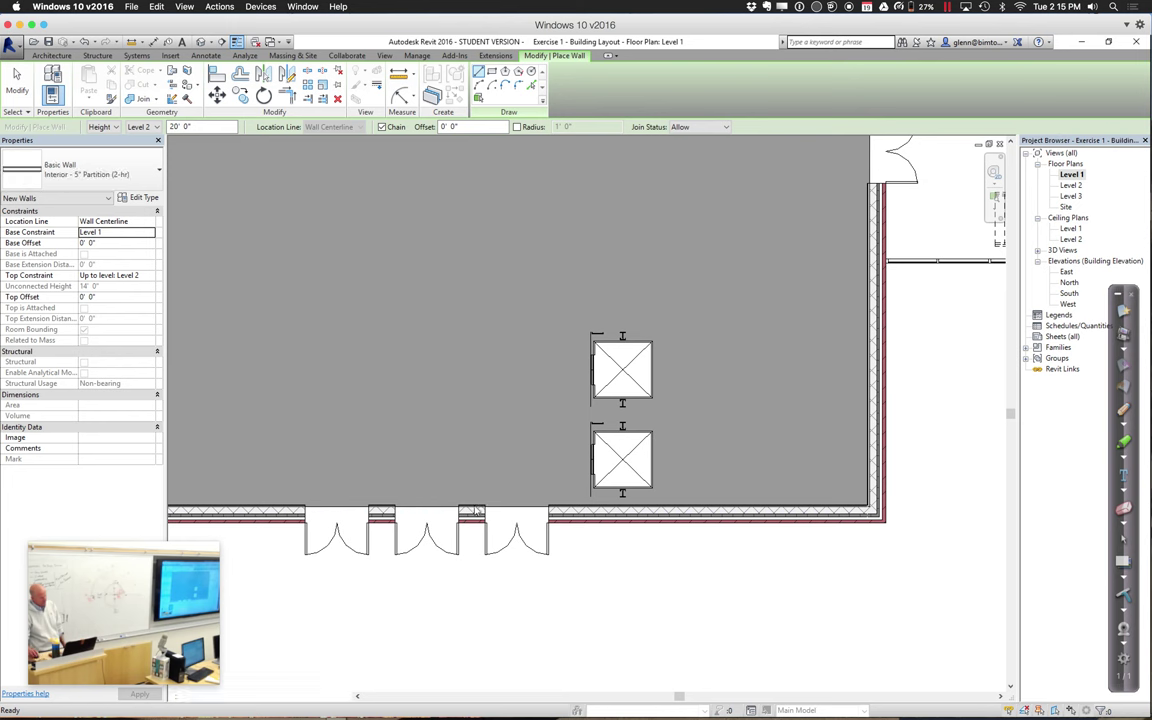
{"action": "left_click", "coordinate": [588, 497]}
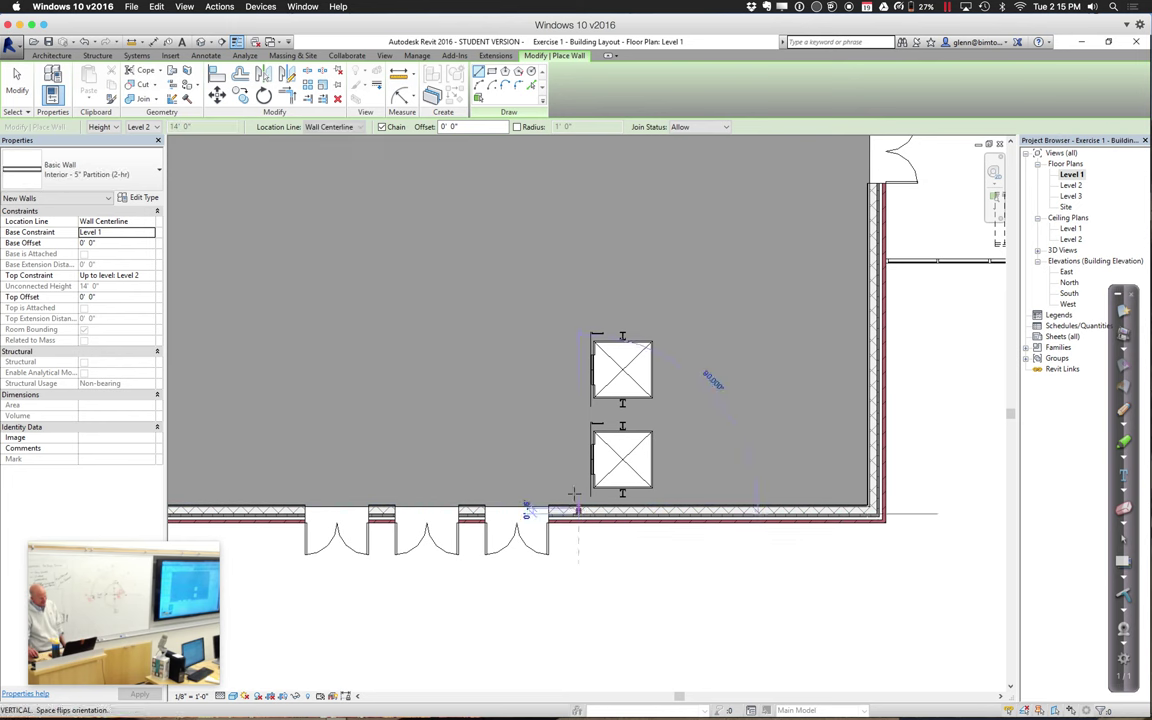
{"action": "left_click", "coordinate": [578, 323]}
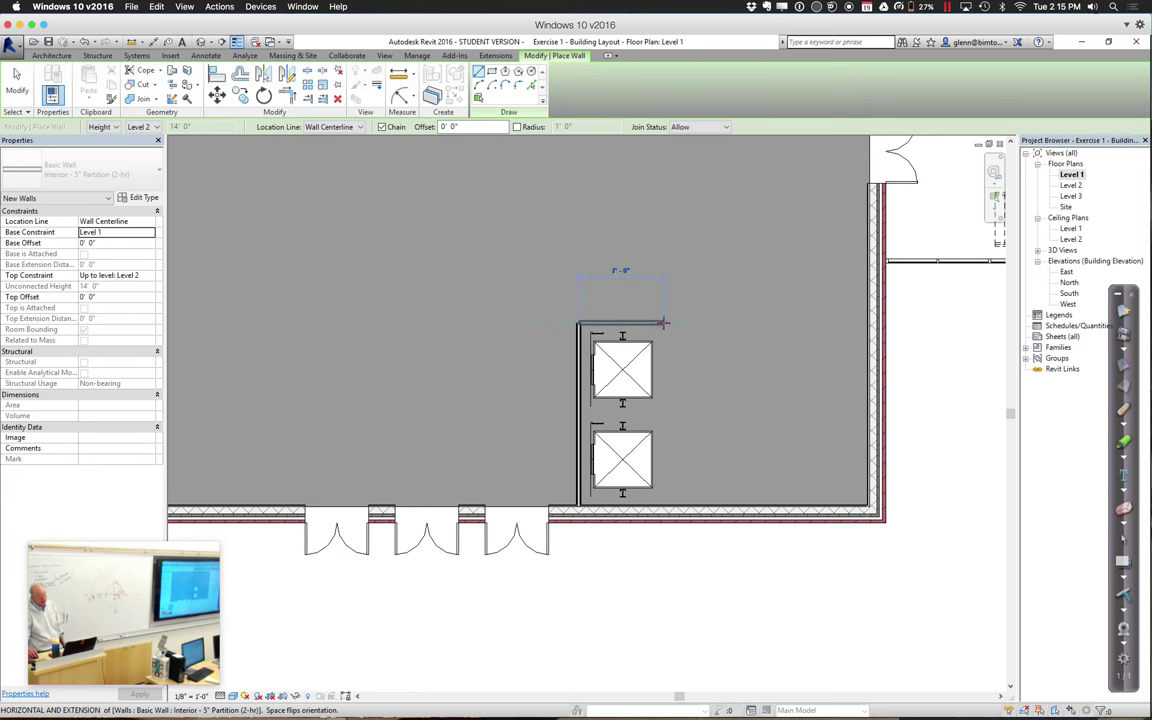
{"action": "left_click", "coordinate": [663, 323]}
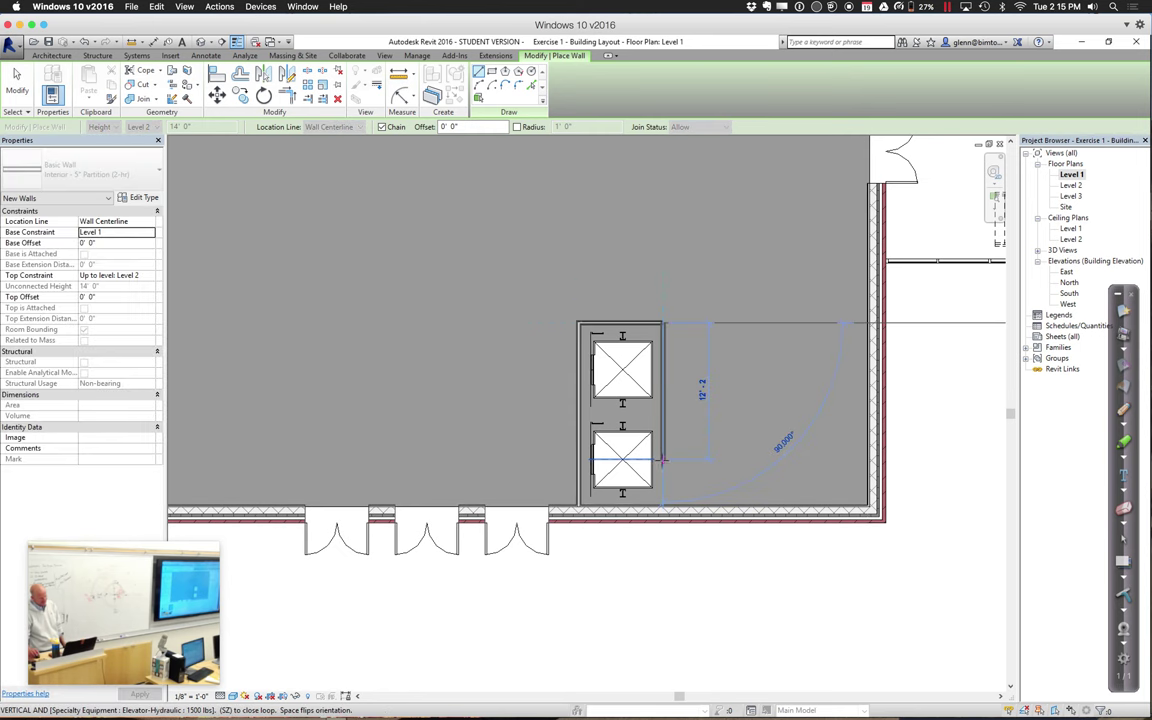
{"action": "left_click", "coordinate": [663, 510]}
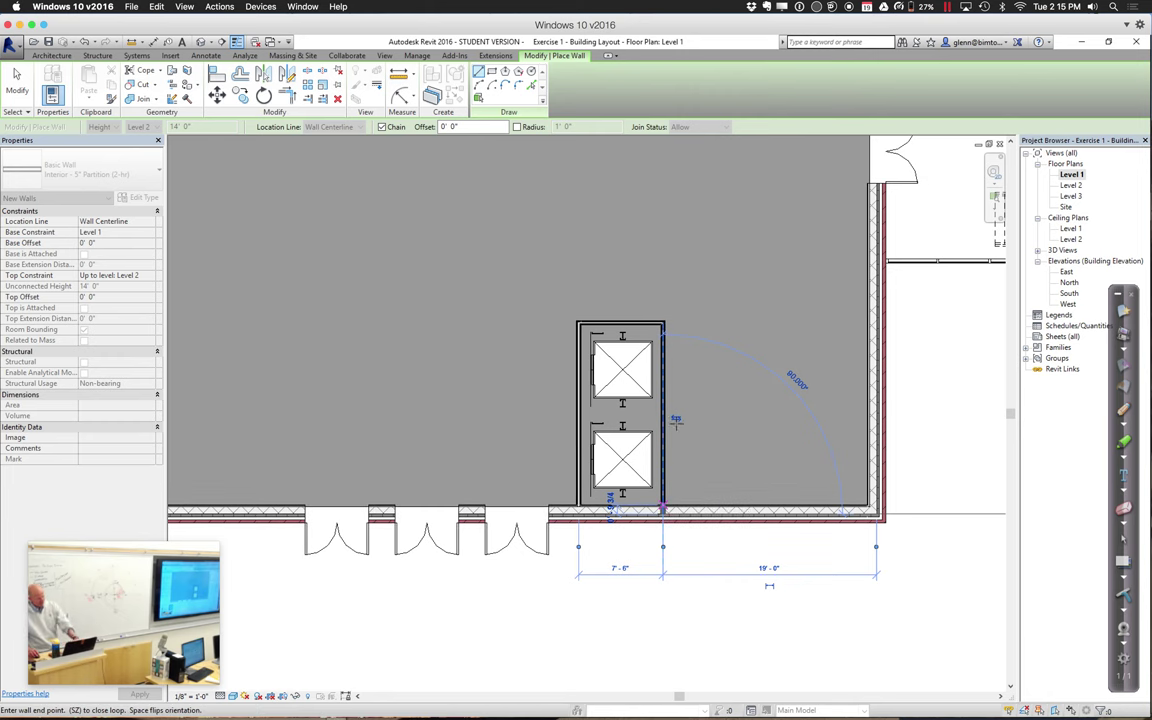
{"action": "key", "text": "Escape"}
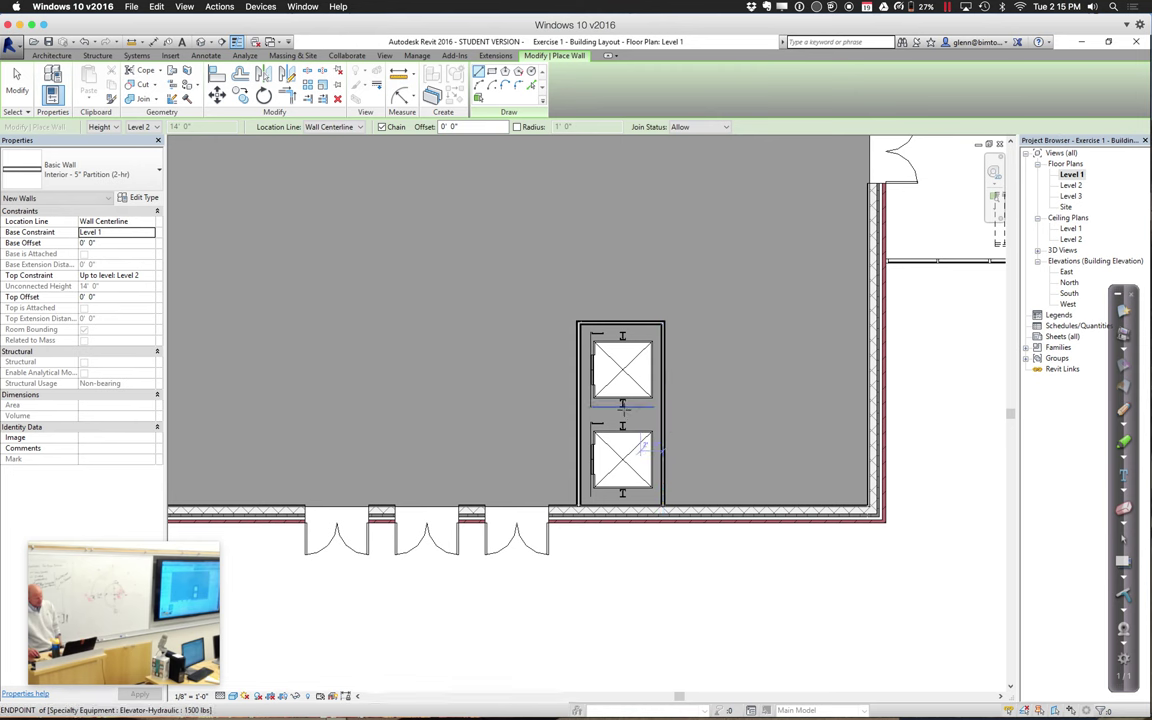
Draw a dividing partition between the two elevators from the west to the east shaft wall, about 8'-6" from the north wall
{"action": "left_click", "coordinate": [578, 418]}
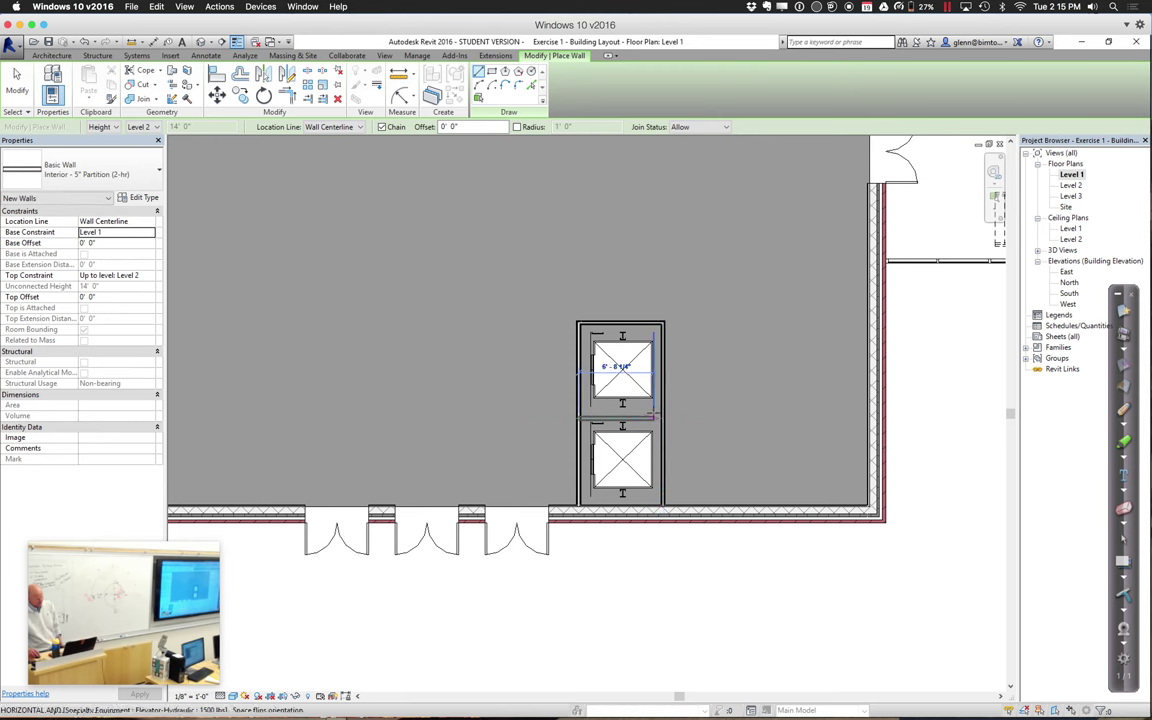
{"action": "left_click", "coordinate": [662, 418]}
{"action": "key", "text": "Escape"}
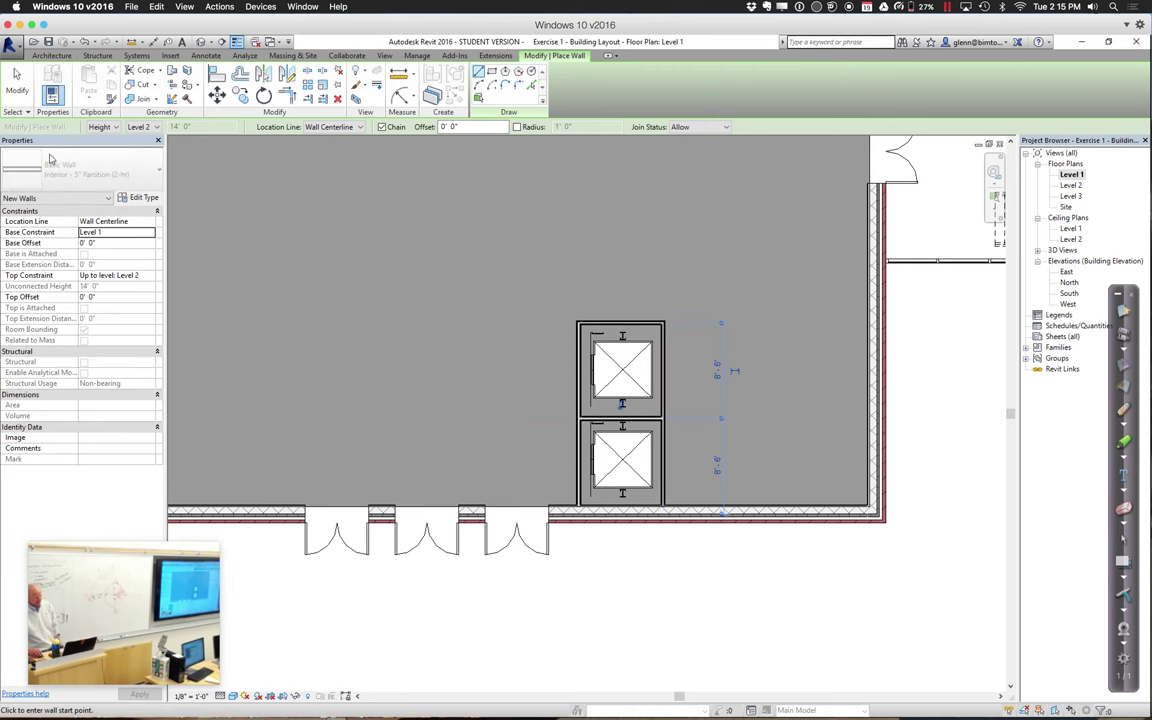
{"action": "left_click", "coordinate": [16, 75]}
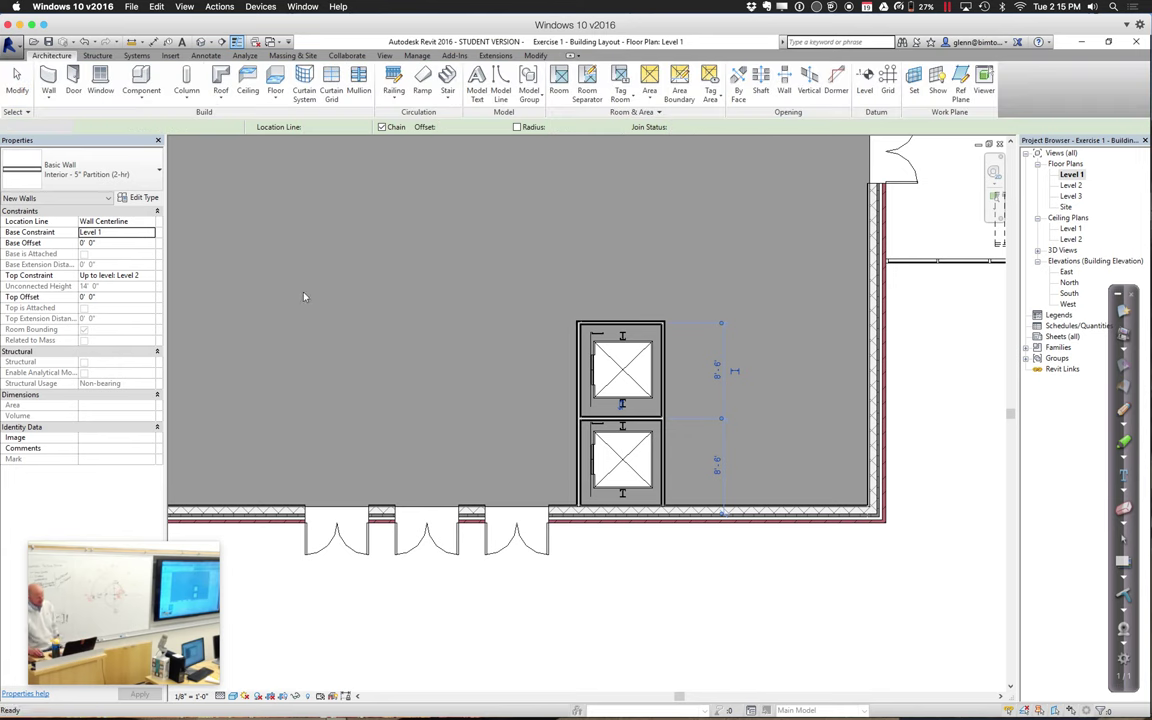
Nudge the southern elevator slightly southwest within its shaft enclosure
{"action": "left_click", "coordinate": [634, 470]}
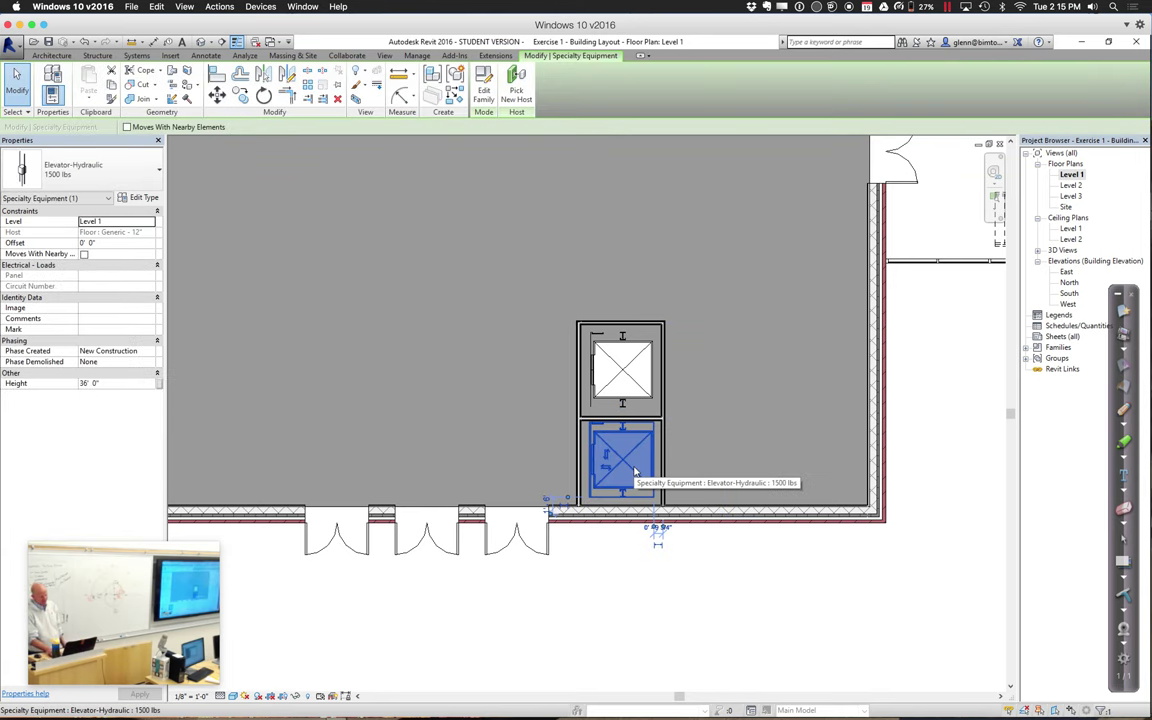
{"action": "key", "text": "space"}
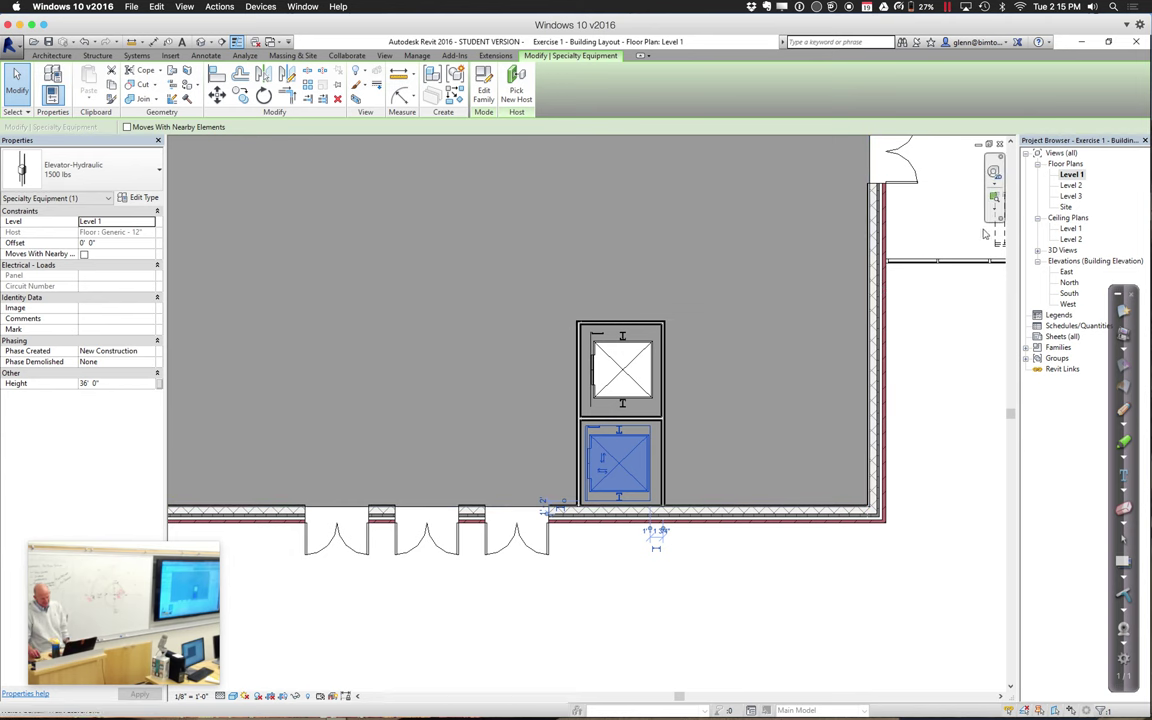
{"action": "key", "text": "Escape"}
Align the door-side reference line of both elevators with the inner face of the west shaft wall
{"action": "left_click", "coordinate": [994, 200]}
{"action": "left_click_drag", "start_coordinate": [563, 337], "coordinate": [666, 542]}
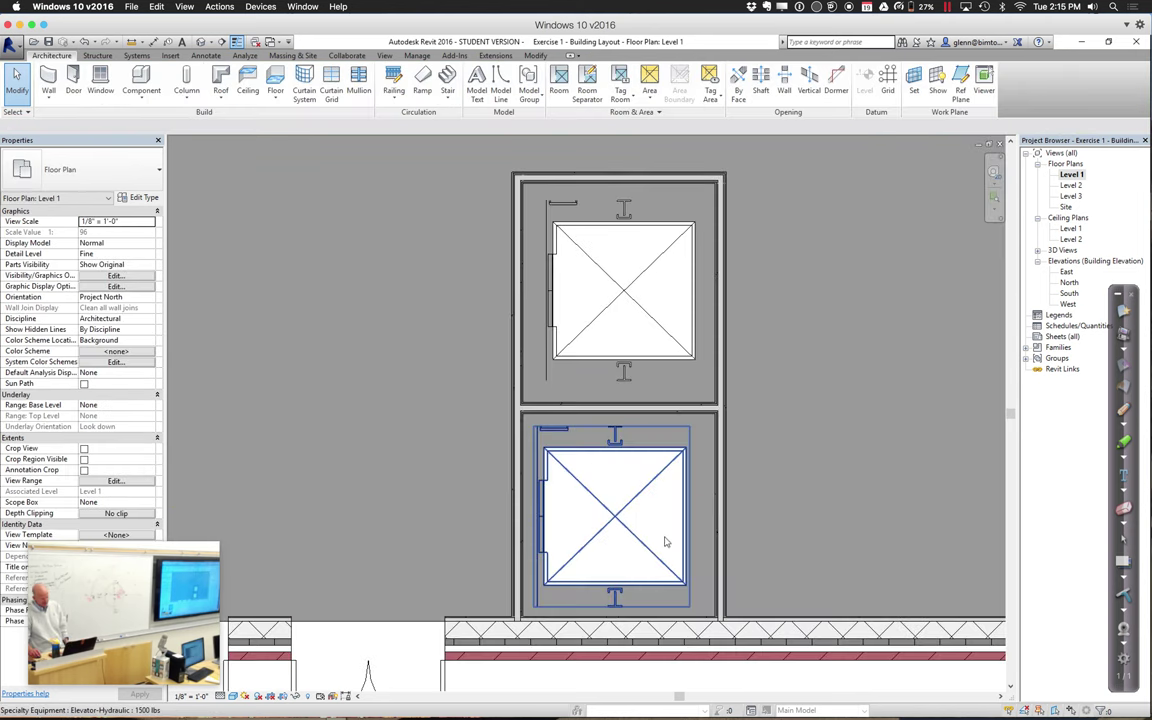
{"action": "left_click", "coordinate": [755, 490]}
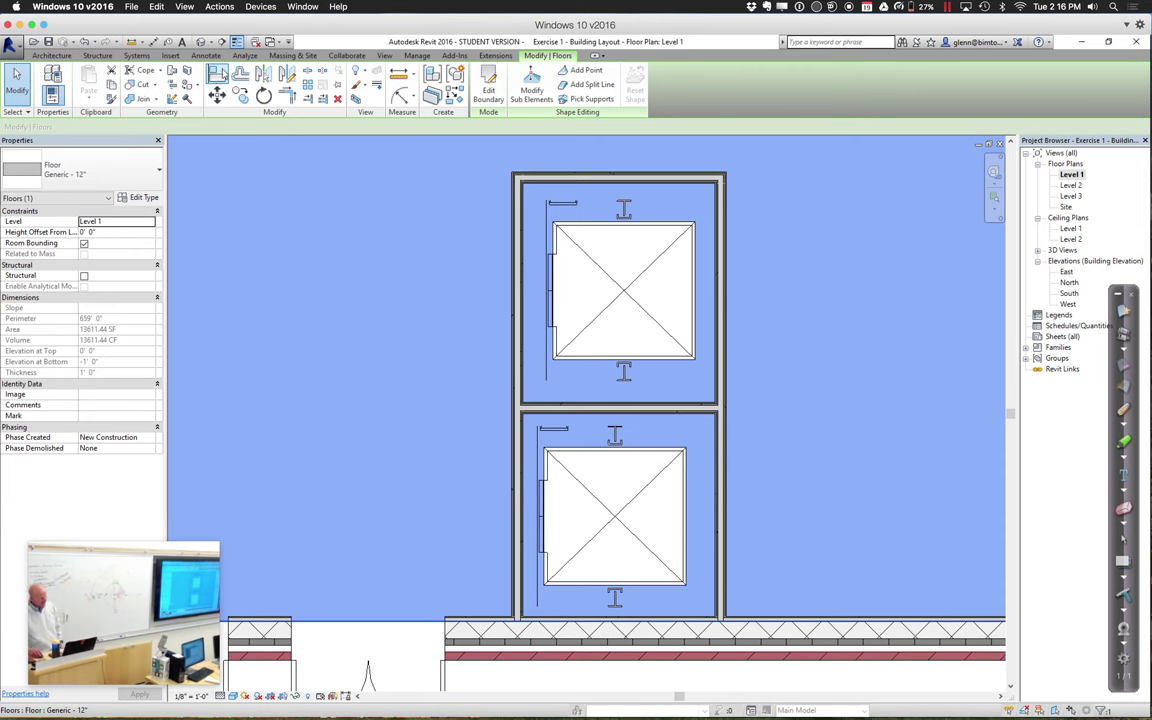
{"action": "key", "text": "Escape"}
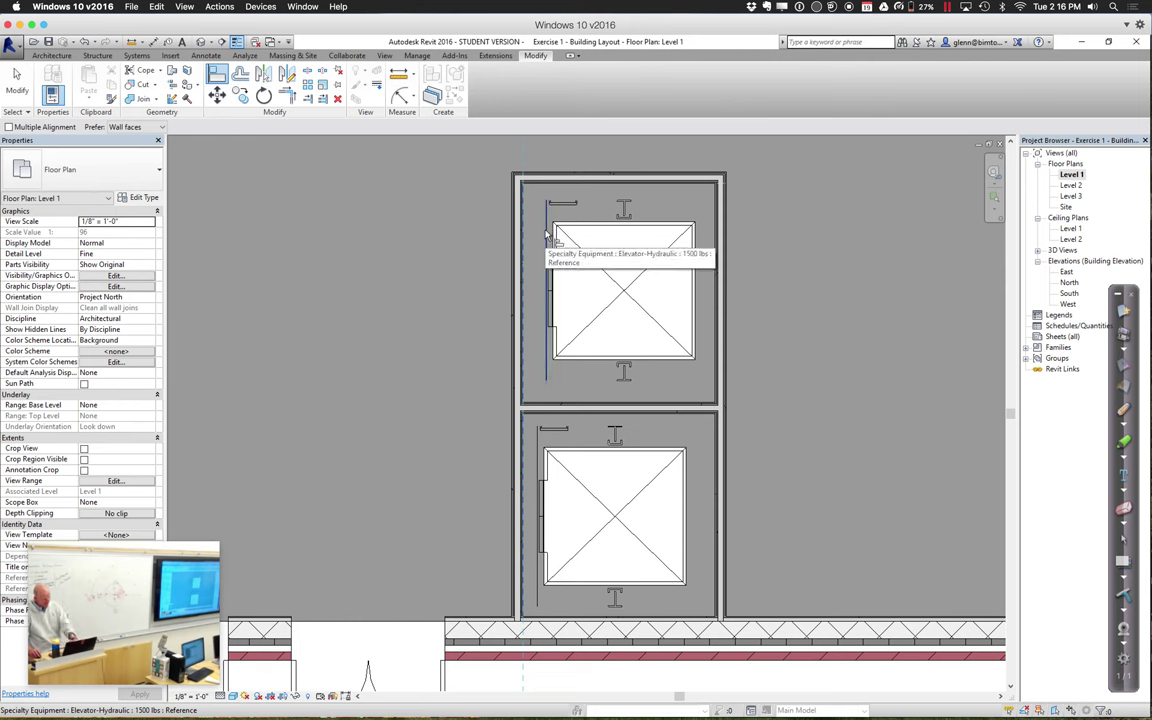
{"action": "left_click", "coordinate": [547, 236]}
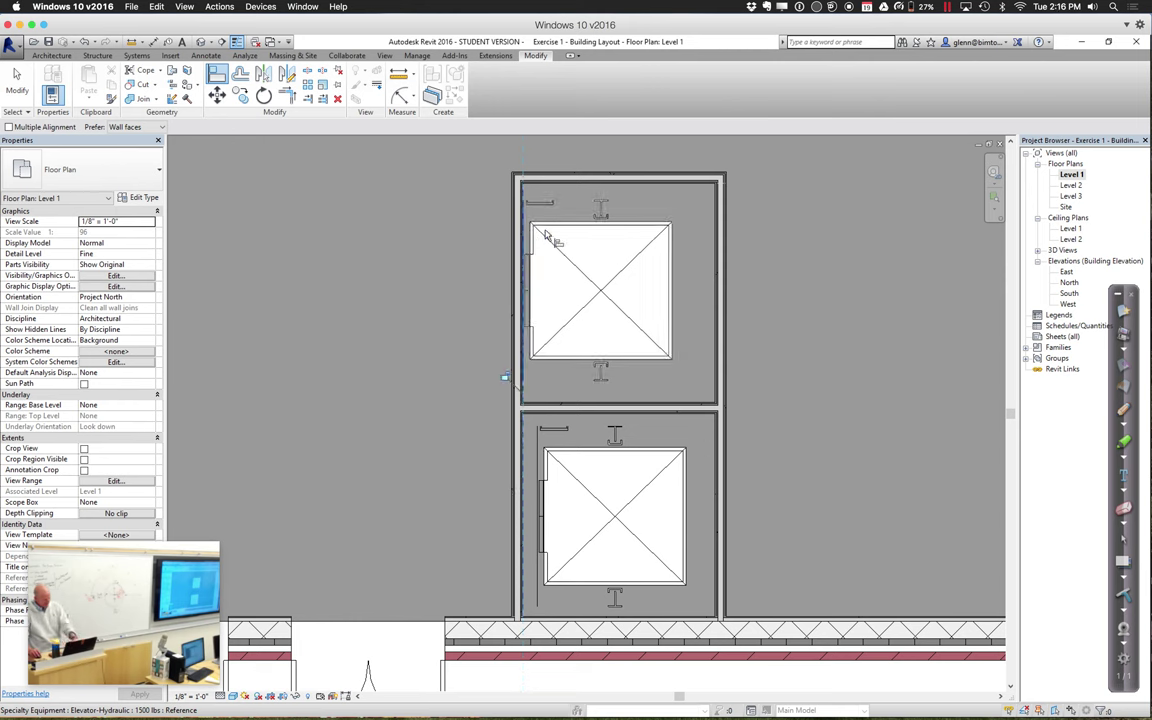
{"action": "left_click", "coordinate": [535, 465]}
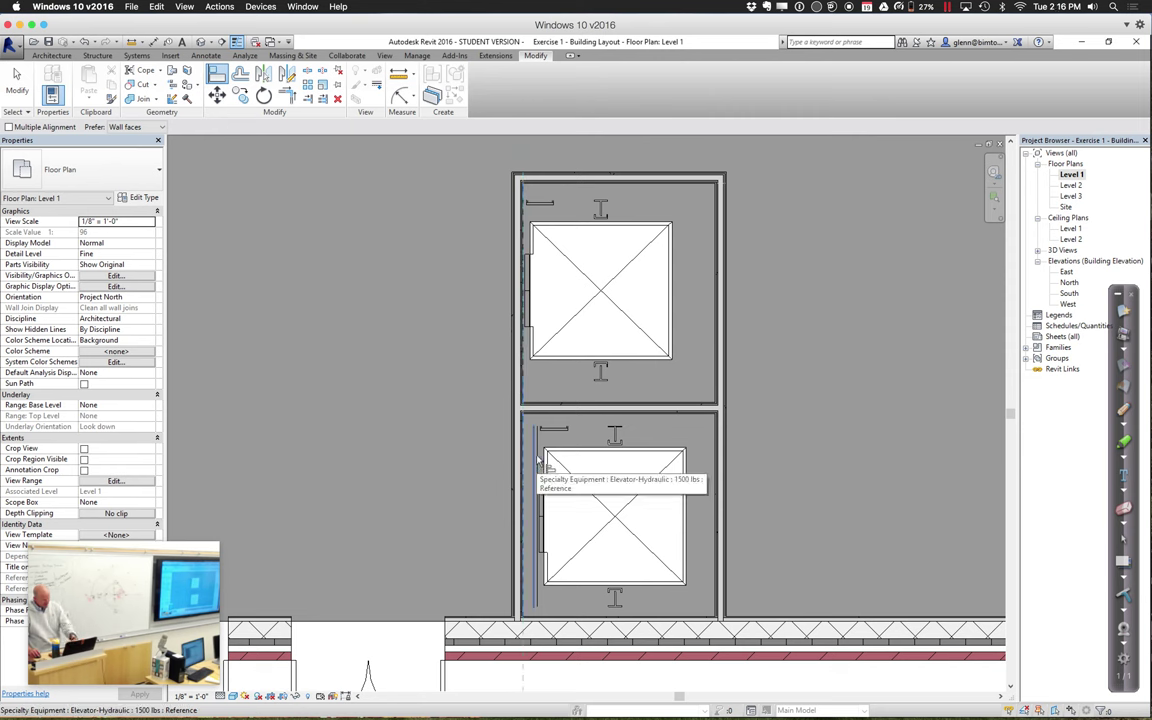
{"action": "left_click", "coordinate": [537, 460]}
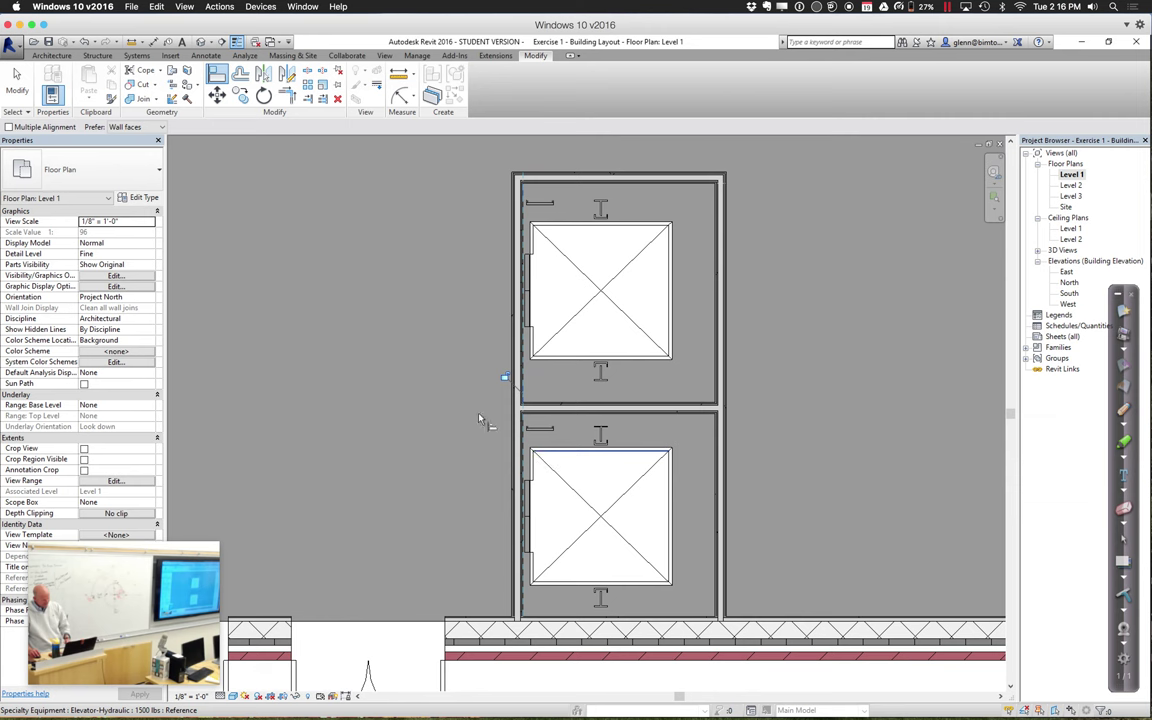
{"action": "left_click", "coordinate": [22, 91]}
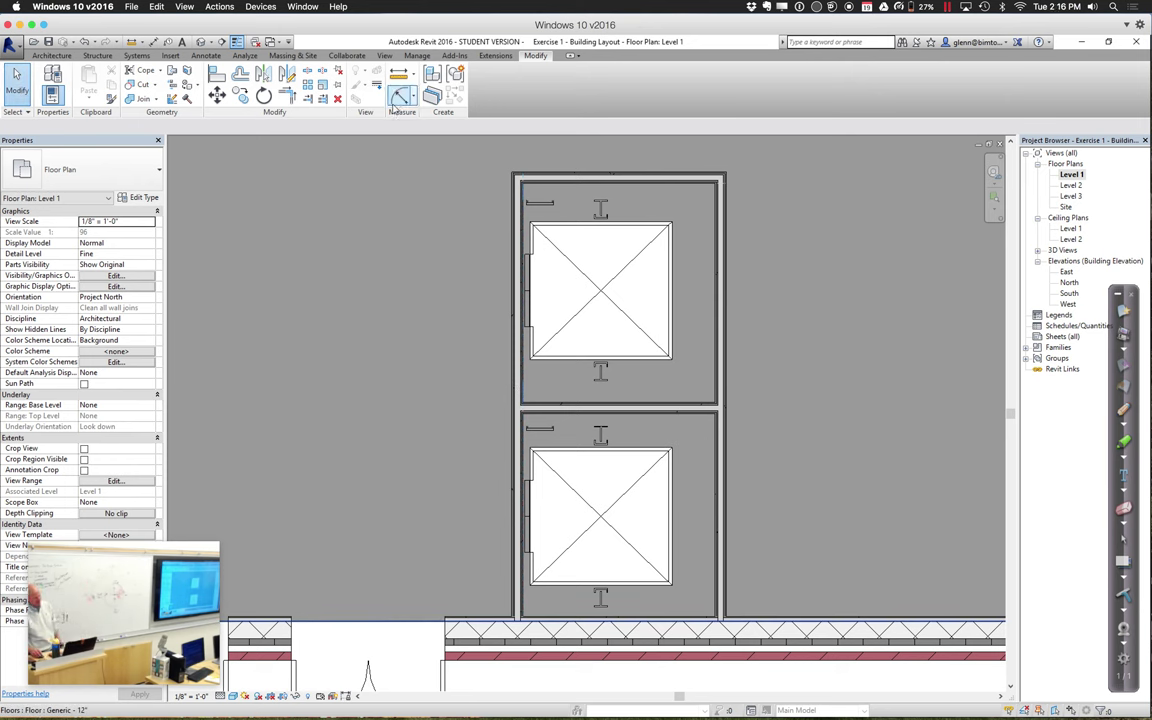
Start a shaft opening and pick the north, east and west shaft walls and the south exterior wall as boundary lines
{"action": "left_click", "coordinate": [55, 55]}
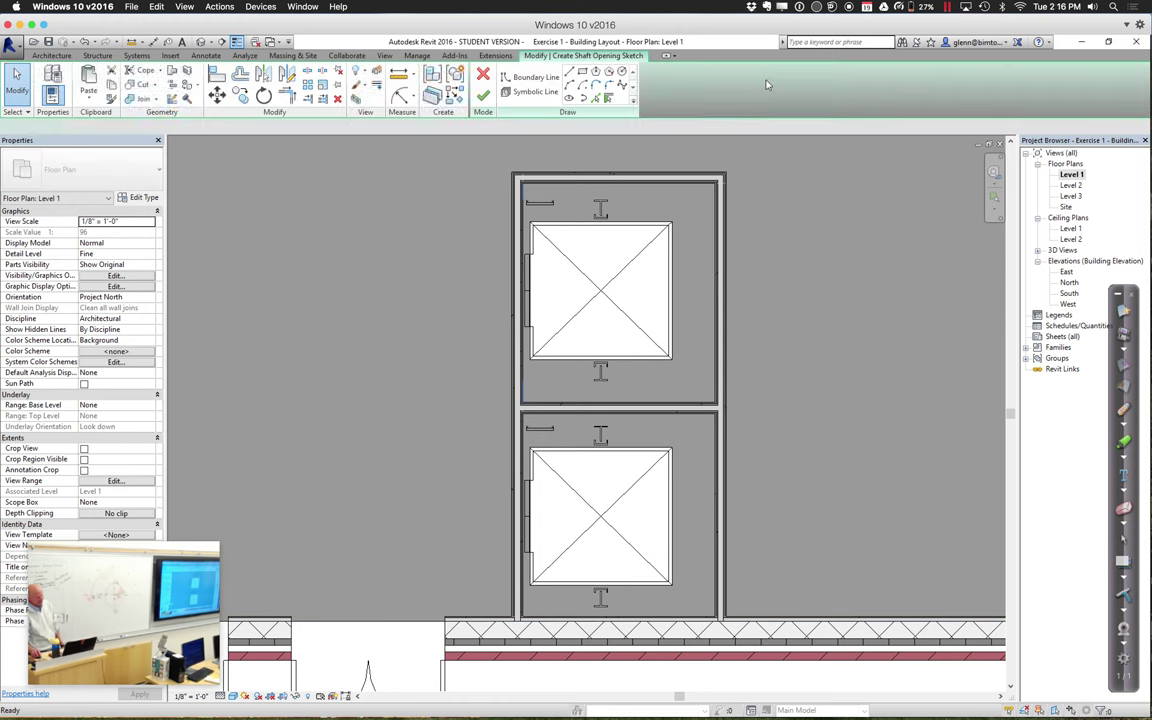
{"action": "left_click", "coordinate": [762, 80]}
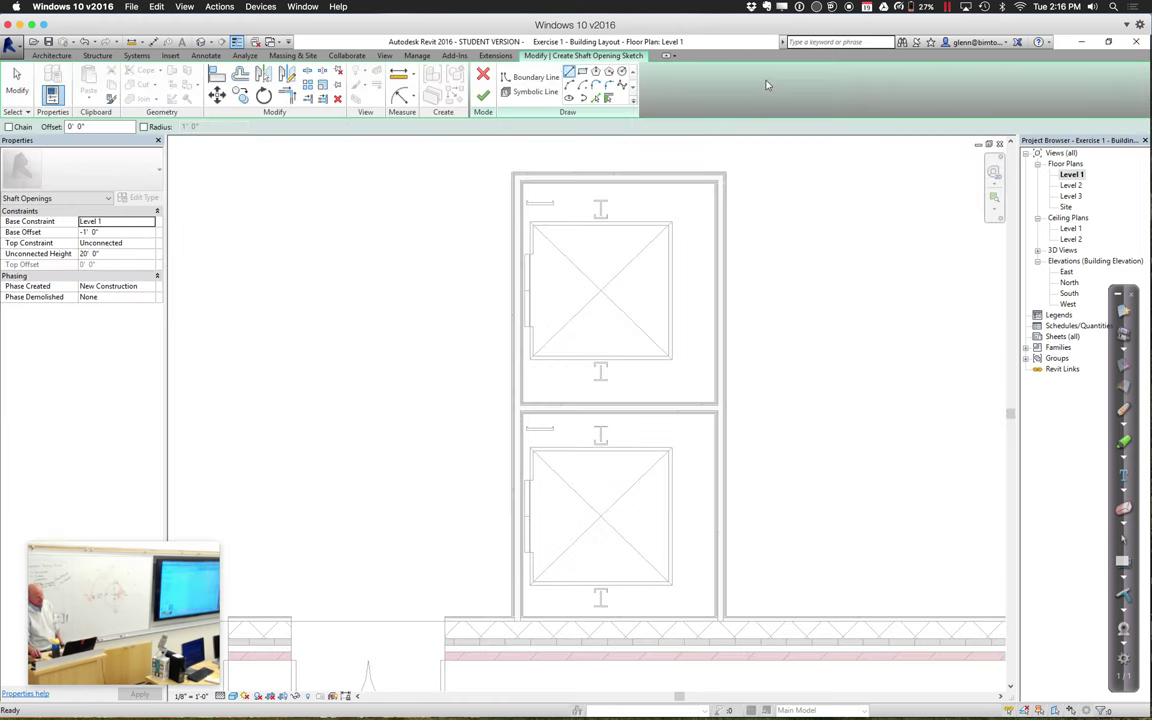
{"action": "left_click", "coordinate": [606, 100]}
{"action": "left_click", "coordinate": [578, 190]}
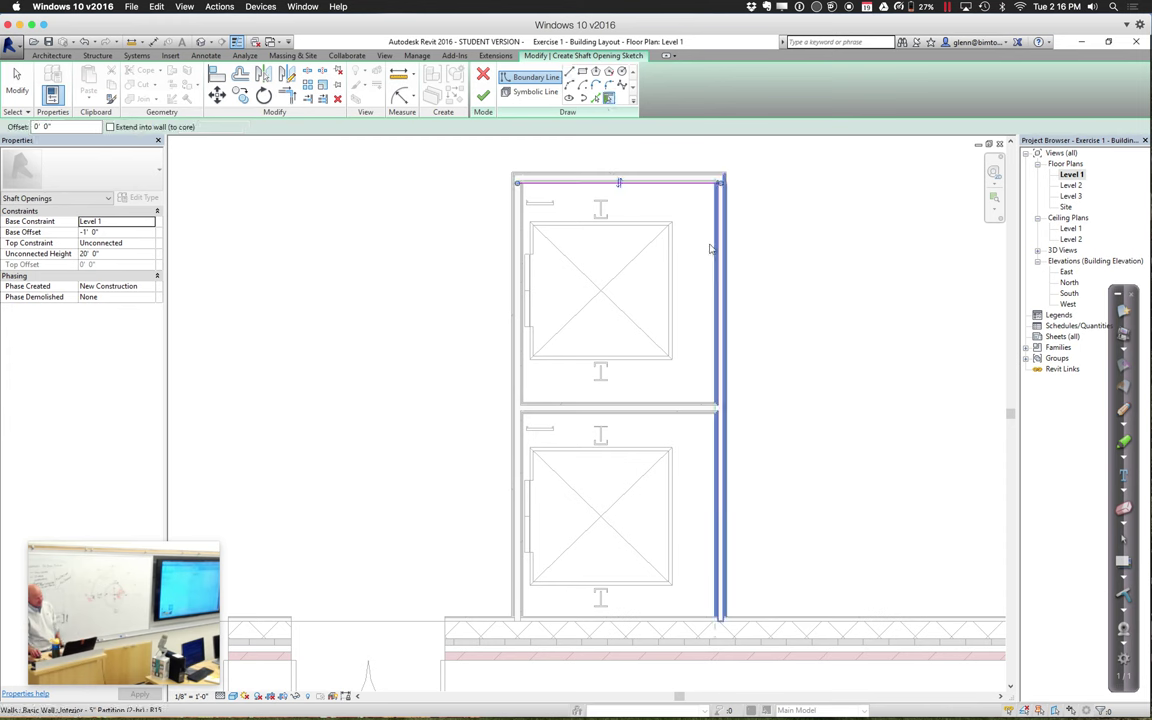
{"action": "left_click", "coordinate": [712, 256]}
{"action": "left_click", "coordinate": [670, 621]}
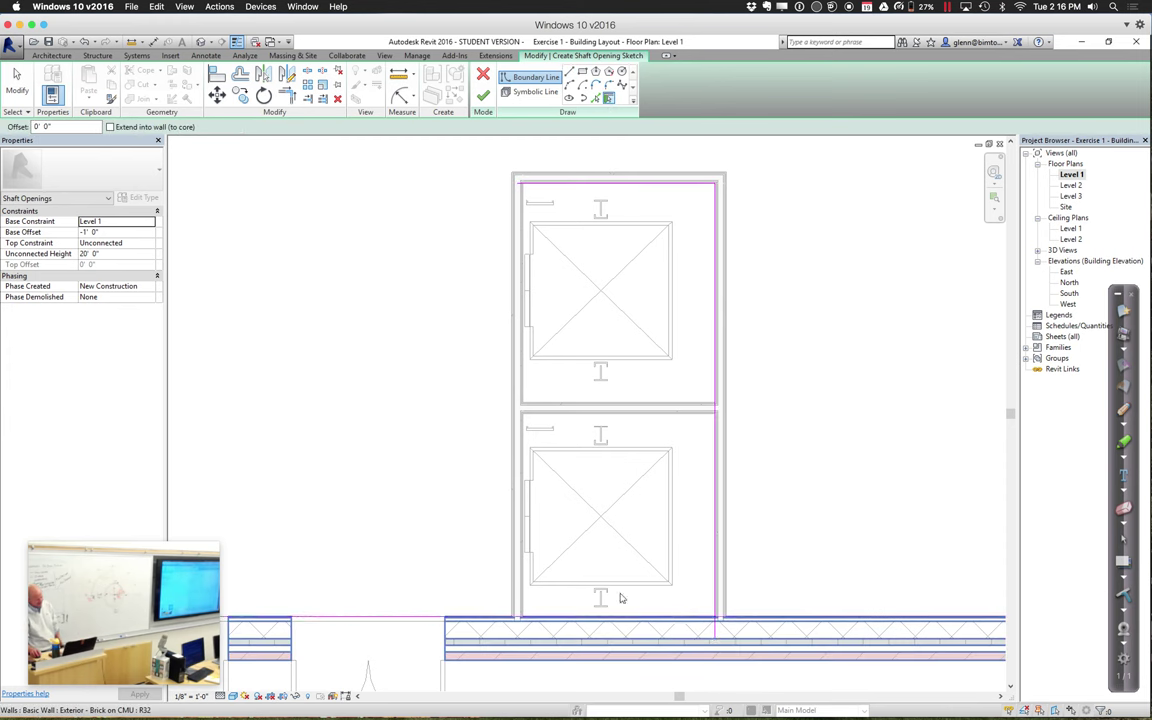
{"action": "left_click", "coordinate": [524, 471]}
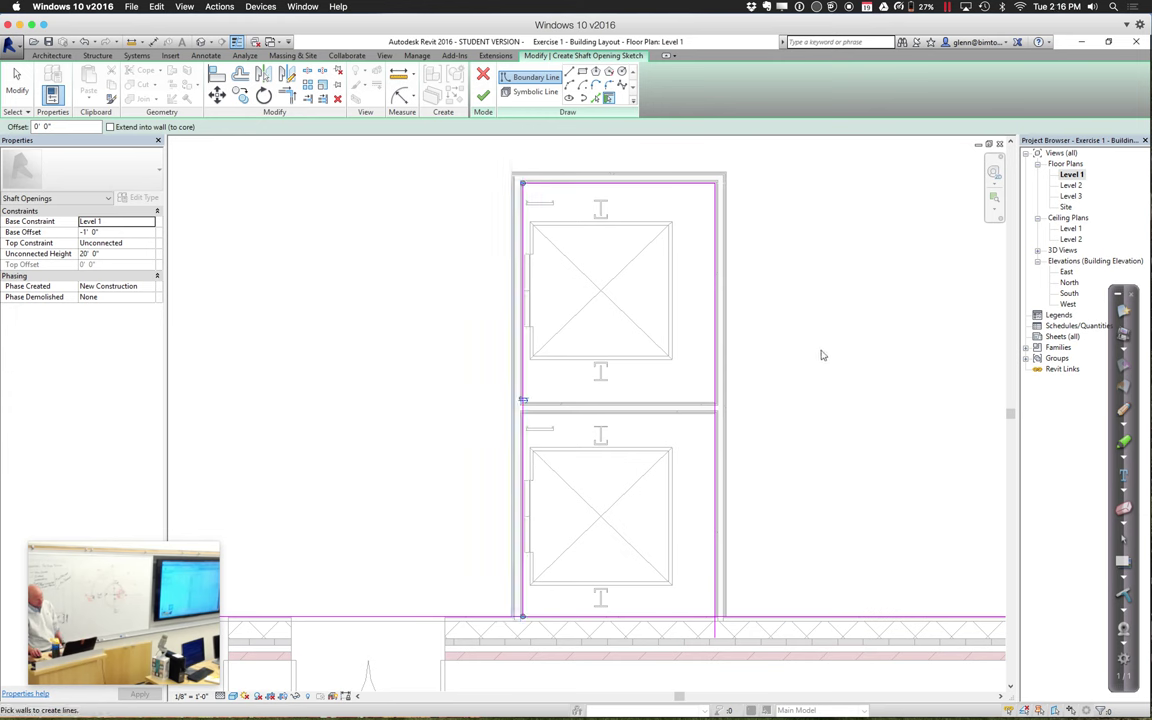
Trim the shaft boundary lines at the south corners to form one closed rectangle around both elevators
{"action": "key", "text": "t"}
{"action": "key", "text": "r"}
{"action": "left_click", "coordinate": [718, 571]}
{"action": "left_click", "coordinate": [640, 618]}
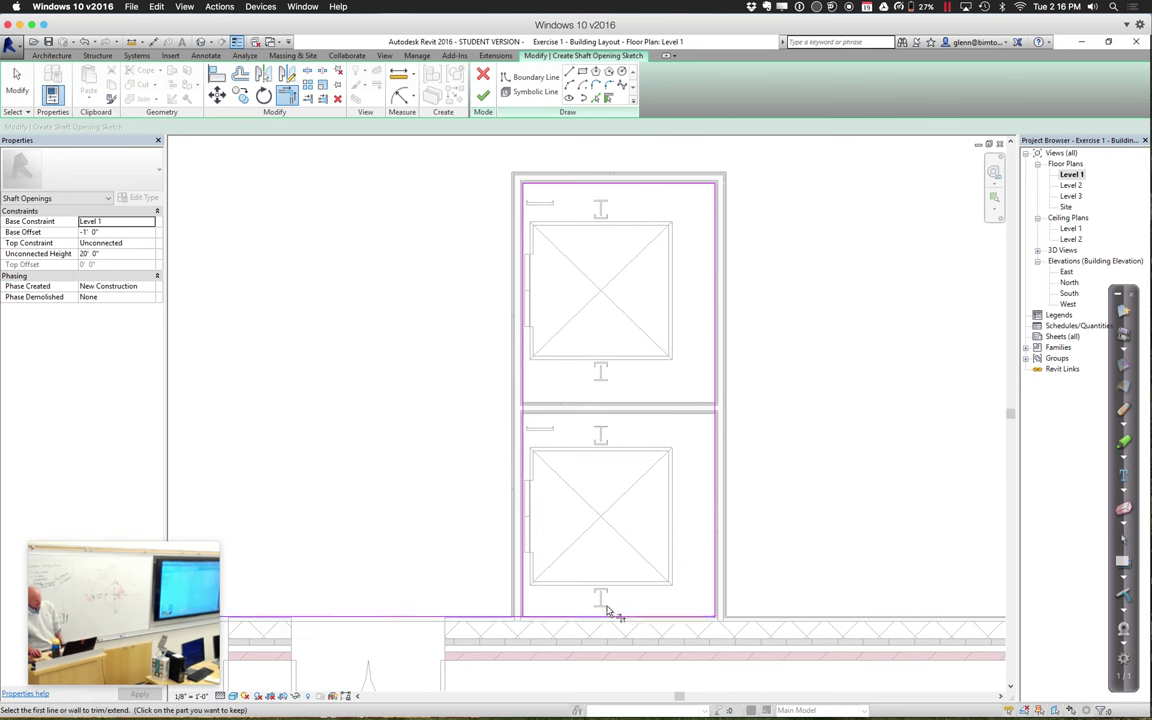
{"action": "left_click", "coordinate": [605, 618]}
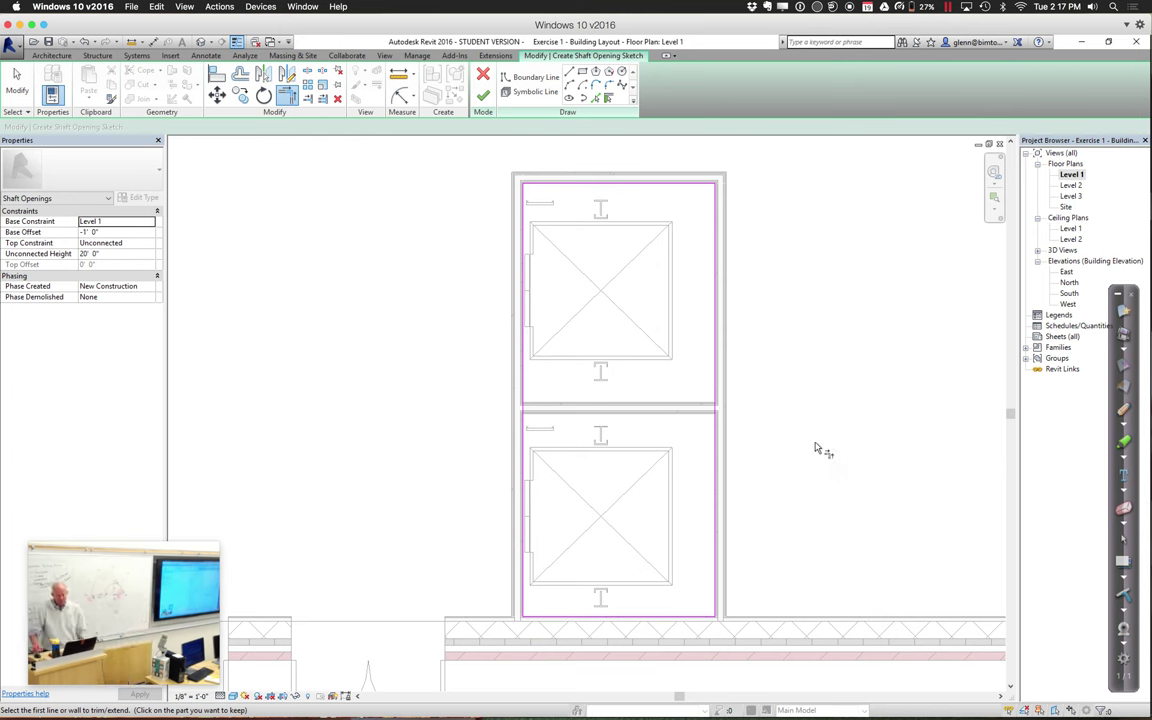
Set the shaft opening's top constraint to Up to level: Level 3 and finish the sketch
{"action": "left_click", "coordinate": [151, 244]}
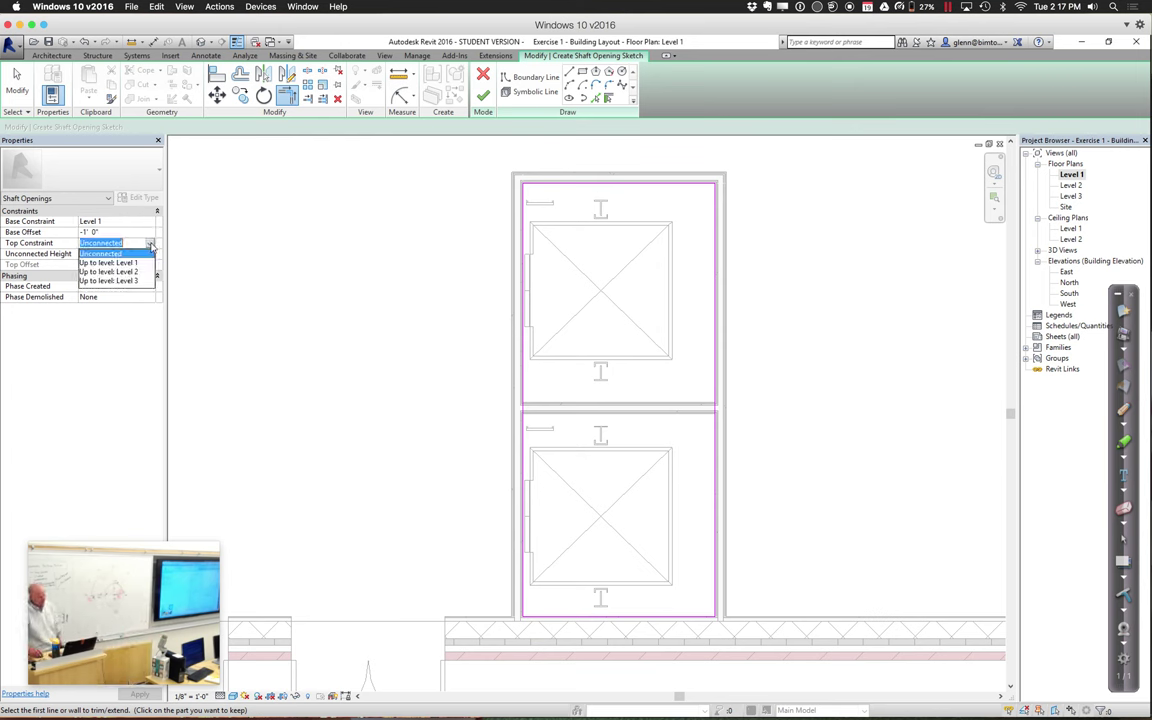
{"action": "left_click", "coordinate": [130, 281]}
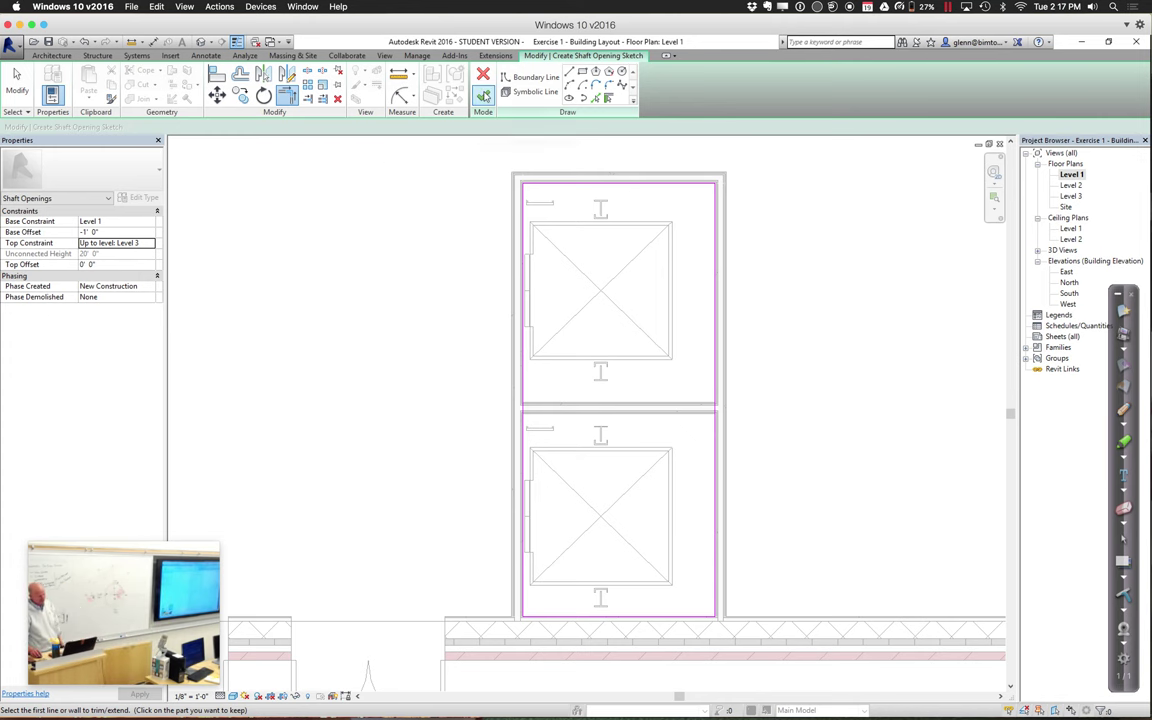
{"action": "left_click", "coordinate": [483, 95]}
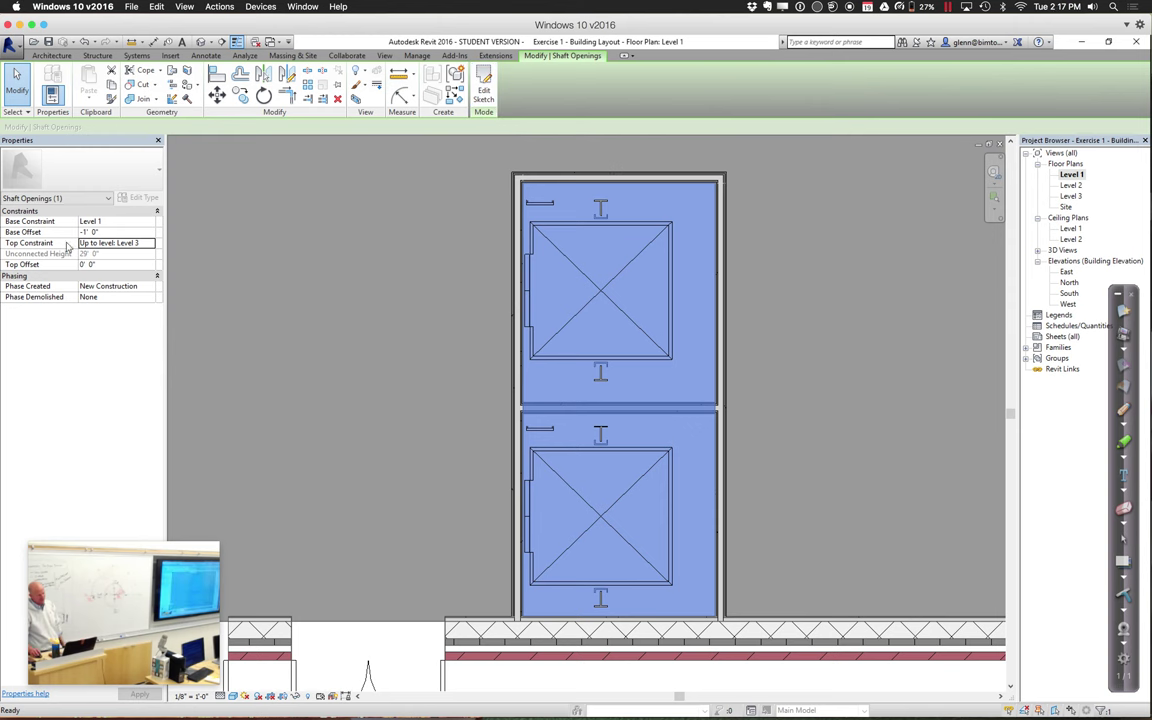
{"action": "left_click", "coordinate": [269, 337]}
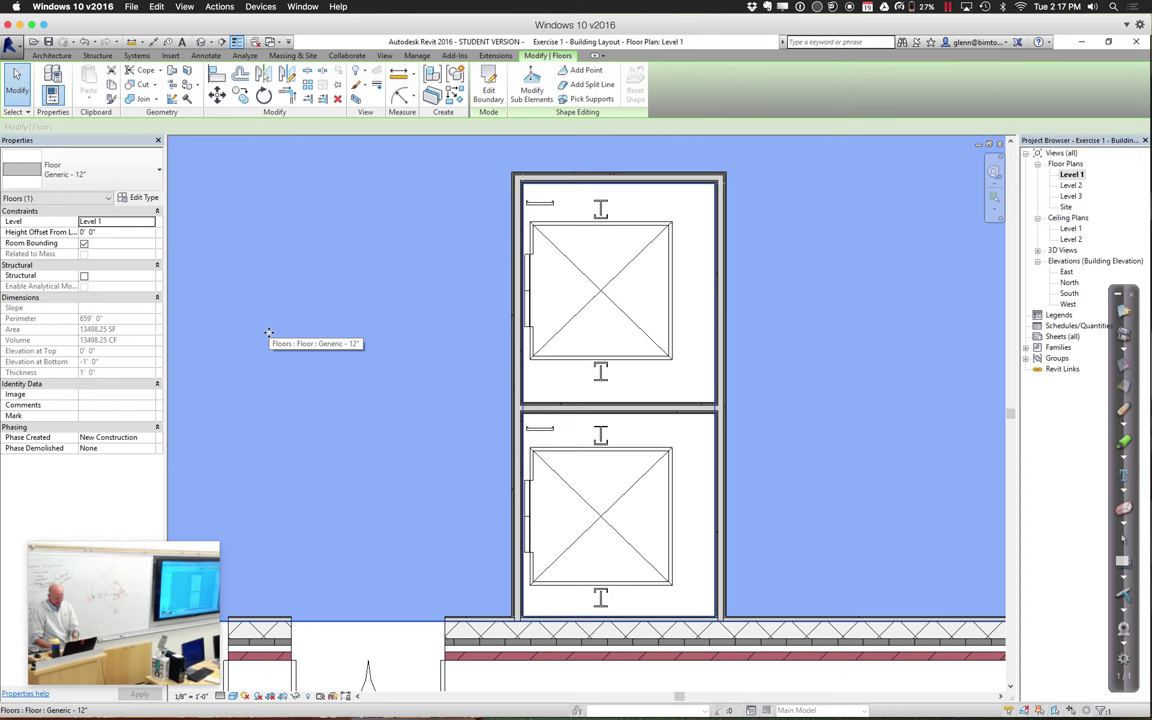
Nudge the east shaft wall west until the elevator enclosure is 6'-9" wide
{"action": "key", "text": "z"}
{"action": "key", "text": "o"}
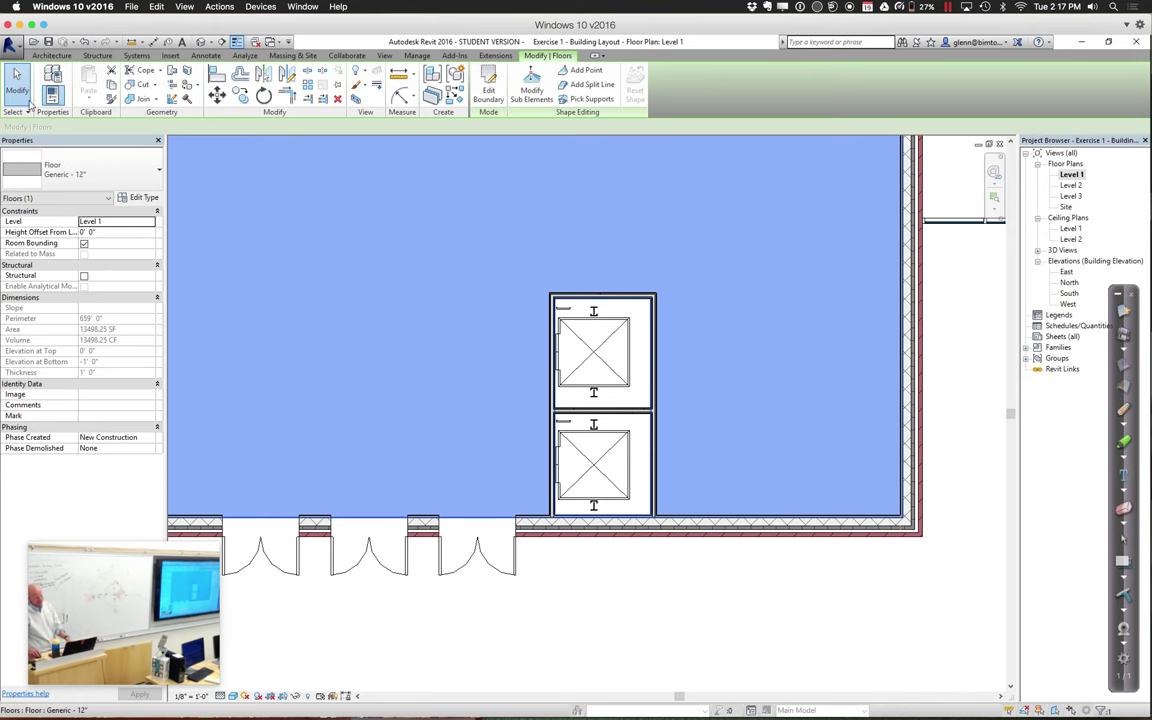
{"action": "left_click", "coordinate": [656, 398]}
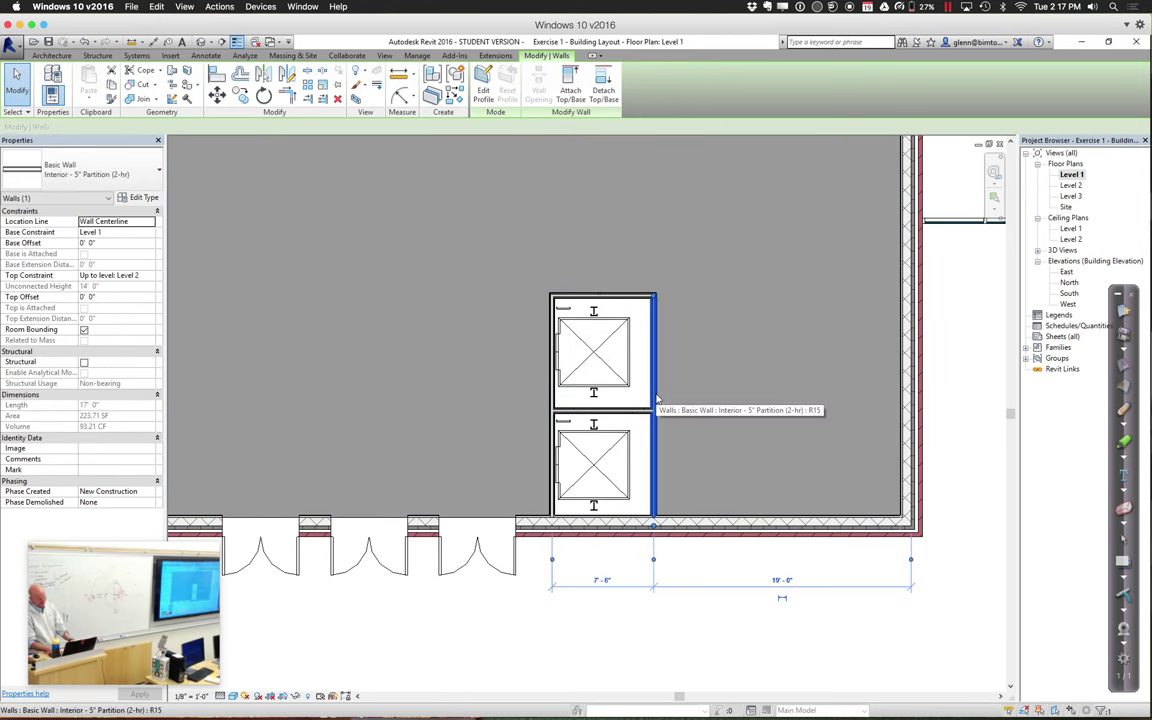
{"action": "key", "text": "Left"}
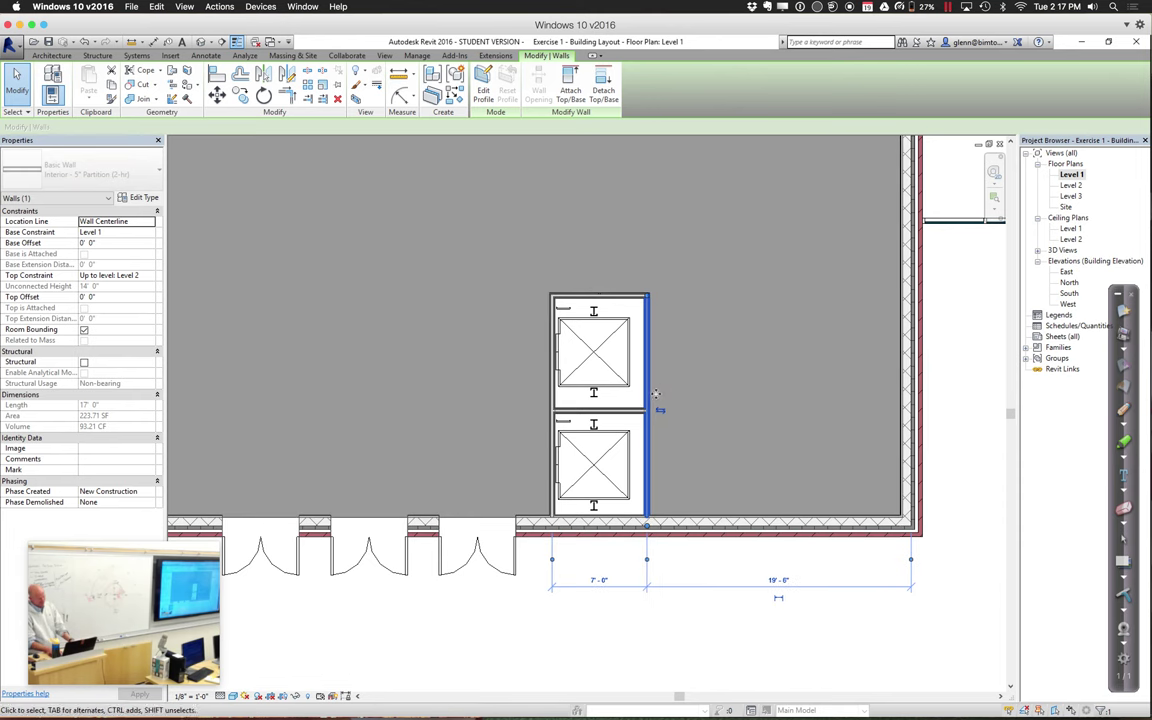
{"action": "key", "text": "Left"}
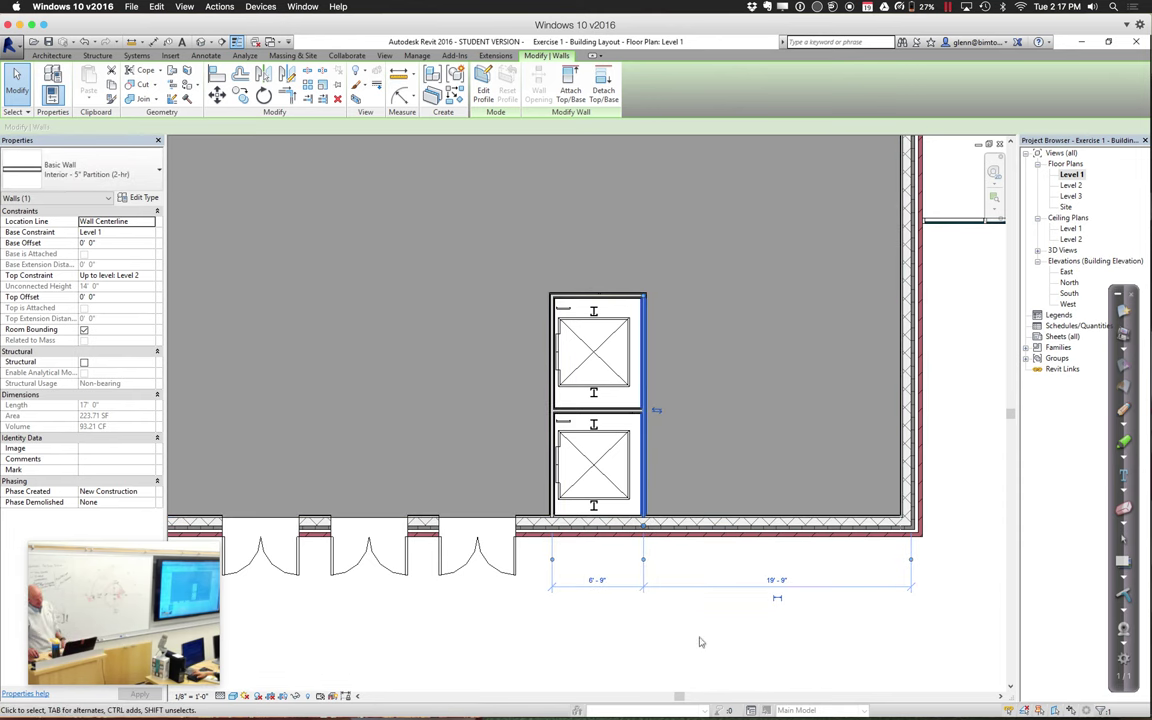
{"action": "key", "text": "Escape"}
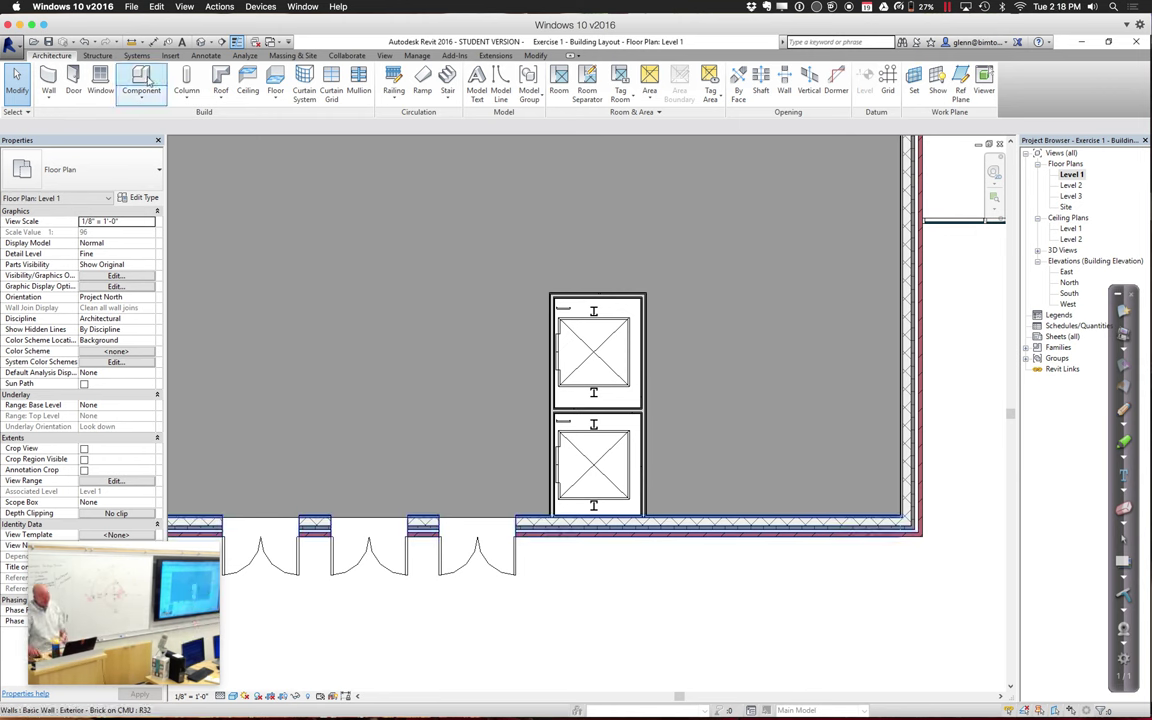
Start the Door tool and browse for a family to load in Session 3's Elevator and Escalator Families, Elevator Doors folder
{"action": "left_click", "coordinate": [171, 56]}
{"action": "left_click", "coordinate": [51, 57]}
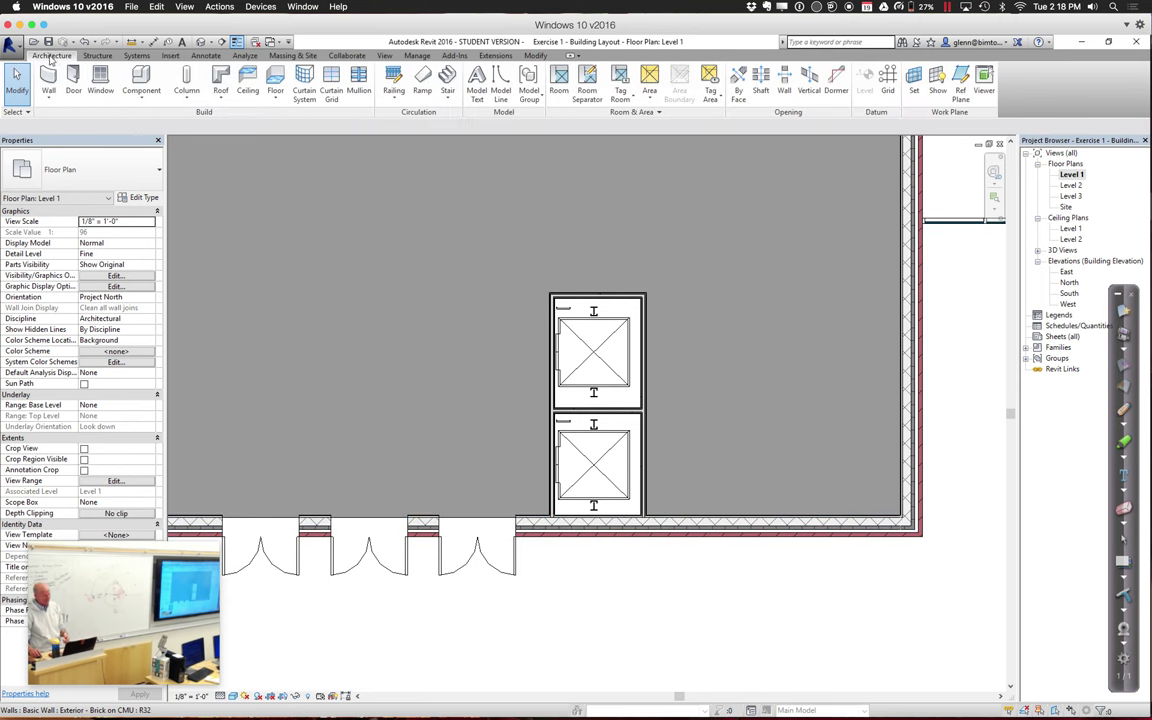
{"action": "left_click", "coordinate": [73, 82]}
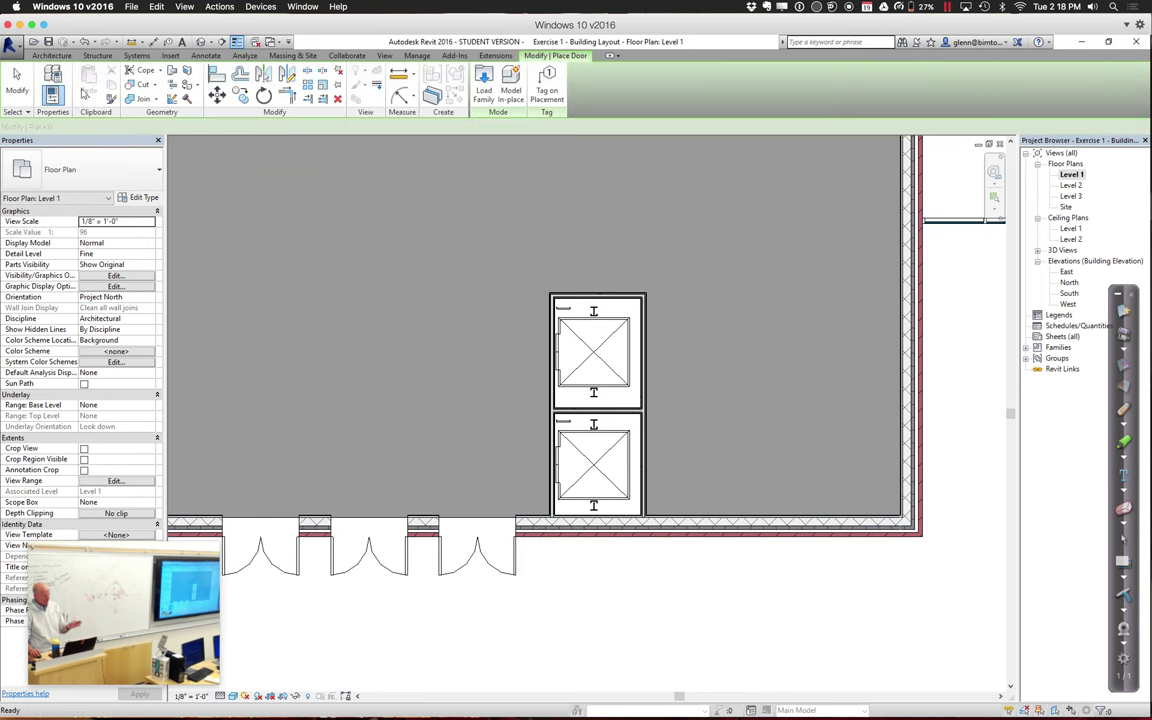
{"action": "left_click", "coordinate": [482, 88]}
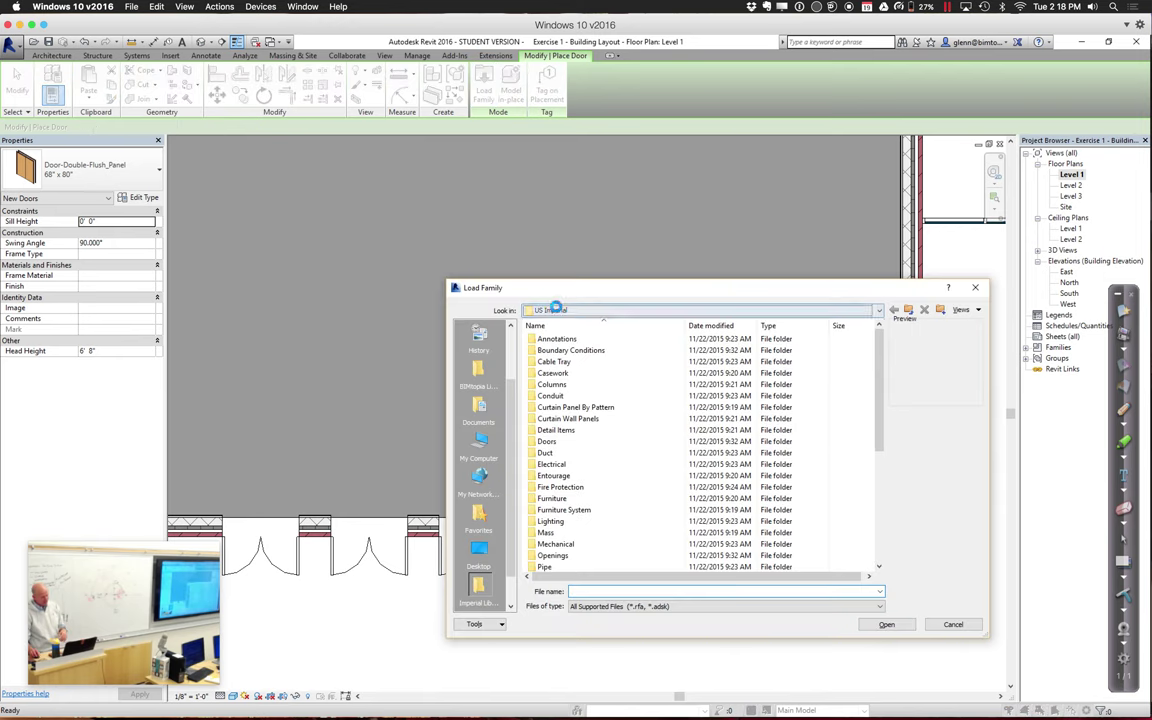
{"action": "left_click", "coordinate": [556, 310]}
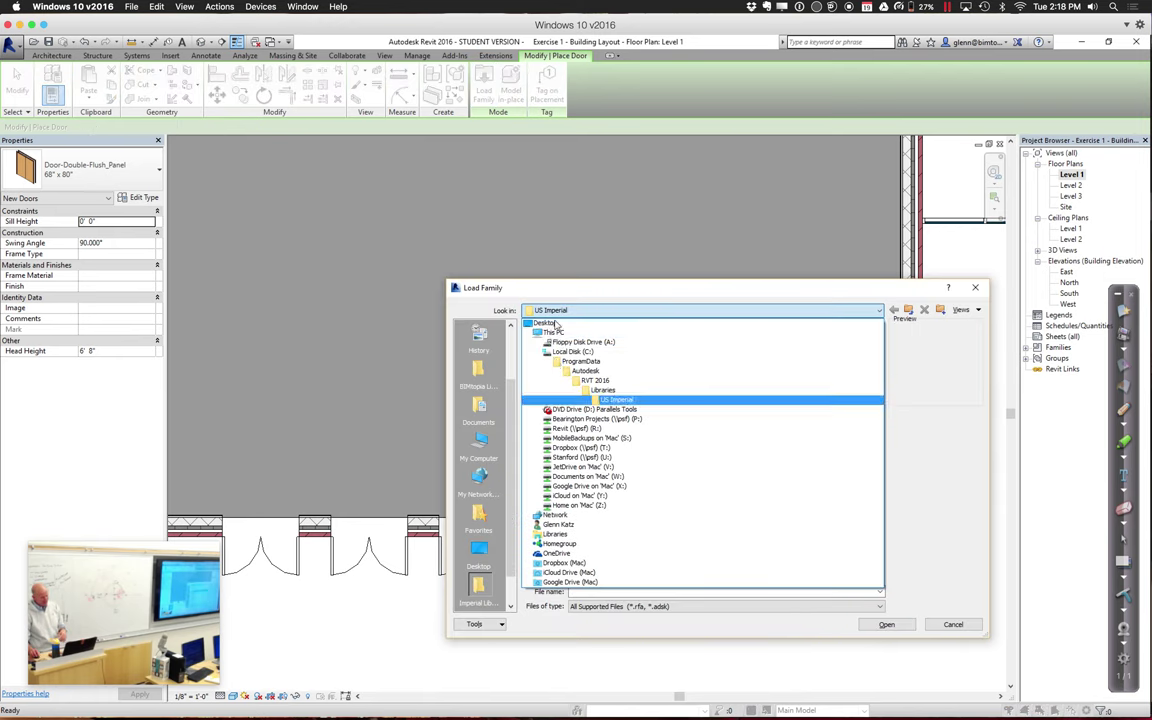
{"action": "left_click", "coordinate": [566, 457]}
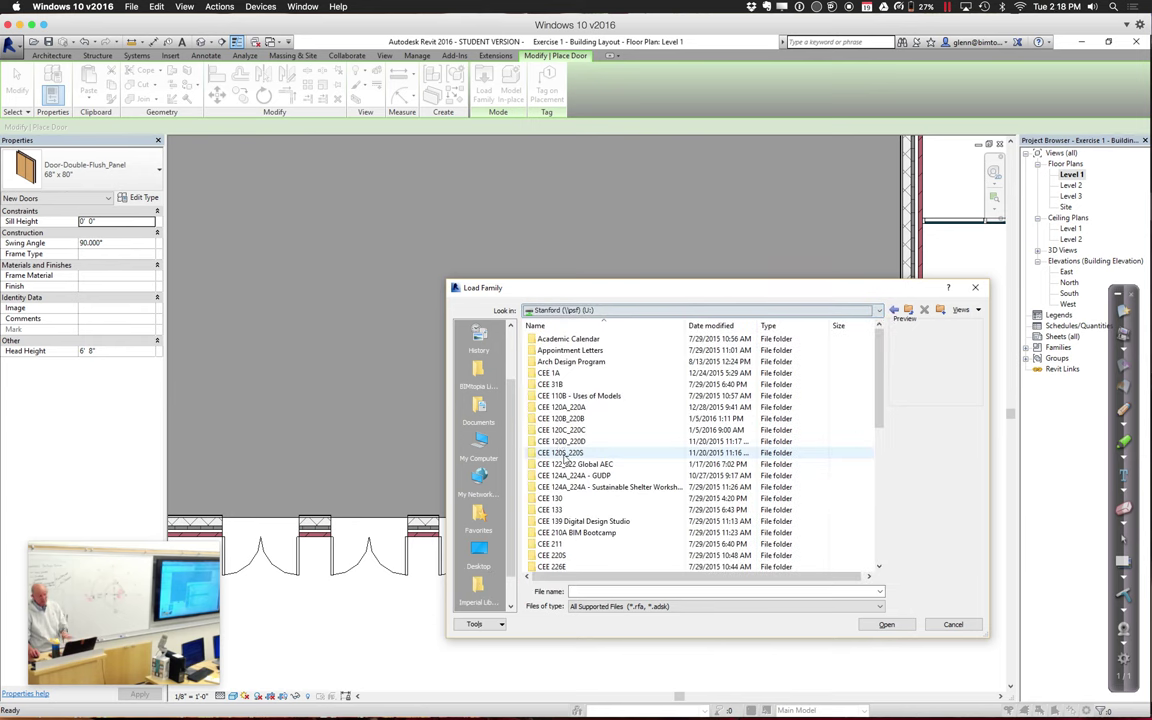
{"action": "double_click", "coordinate": [556, 418]}
{"action": "double_click", "coordinate": [562, 374]}
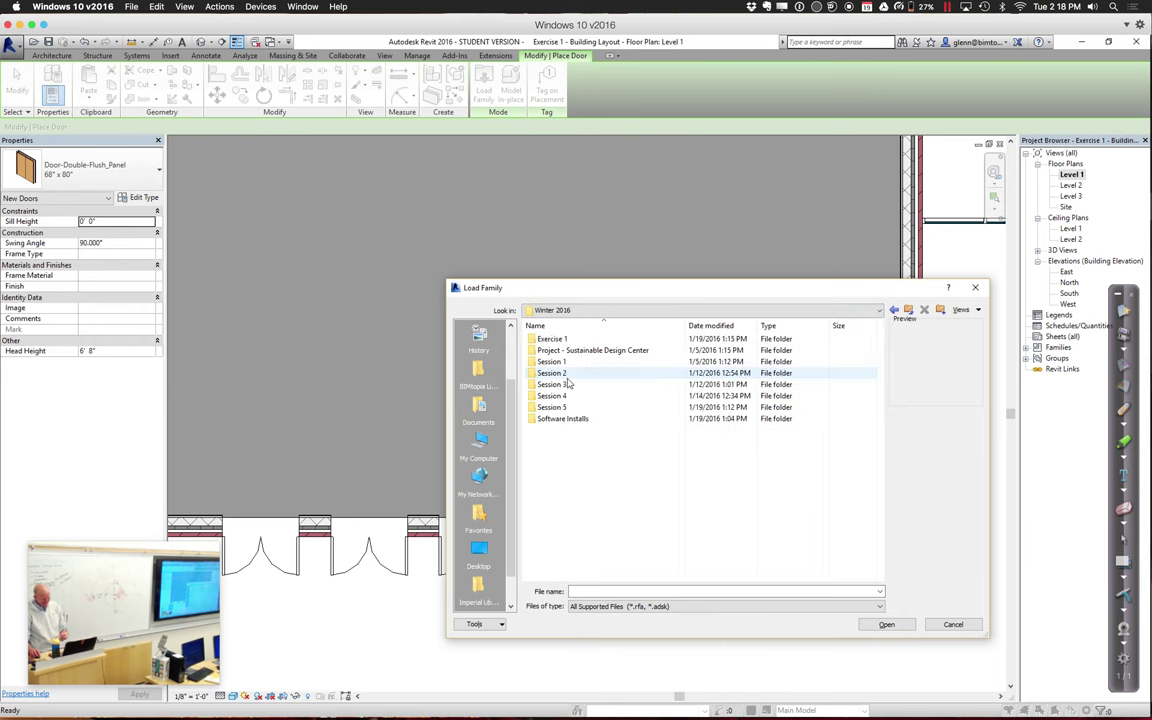
{"action": "double_click", "coordinate": [568, 386]}
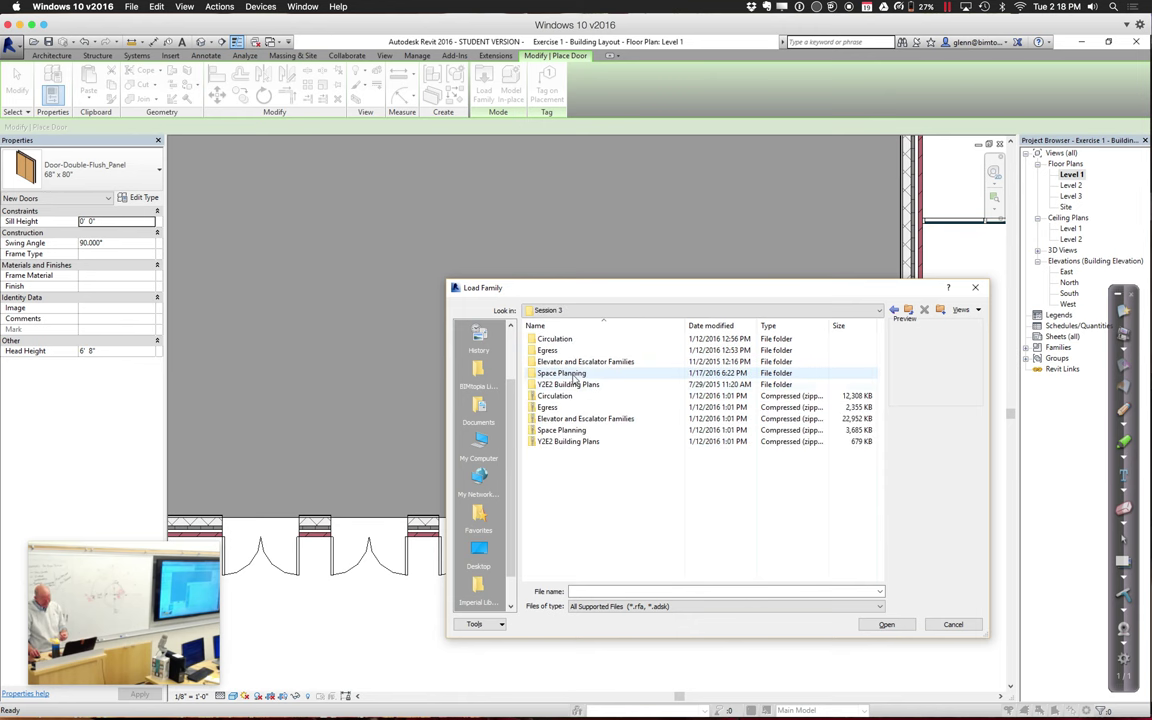
{"action": "double_click", "coordinate": [580, 365]}
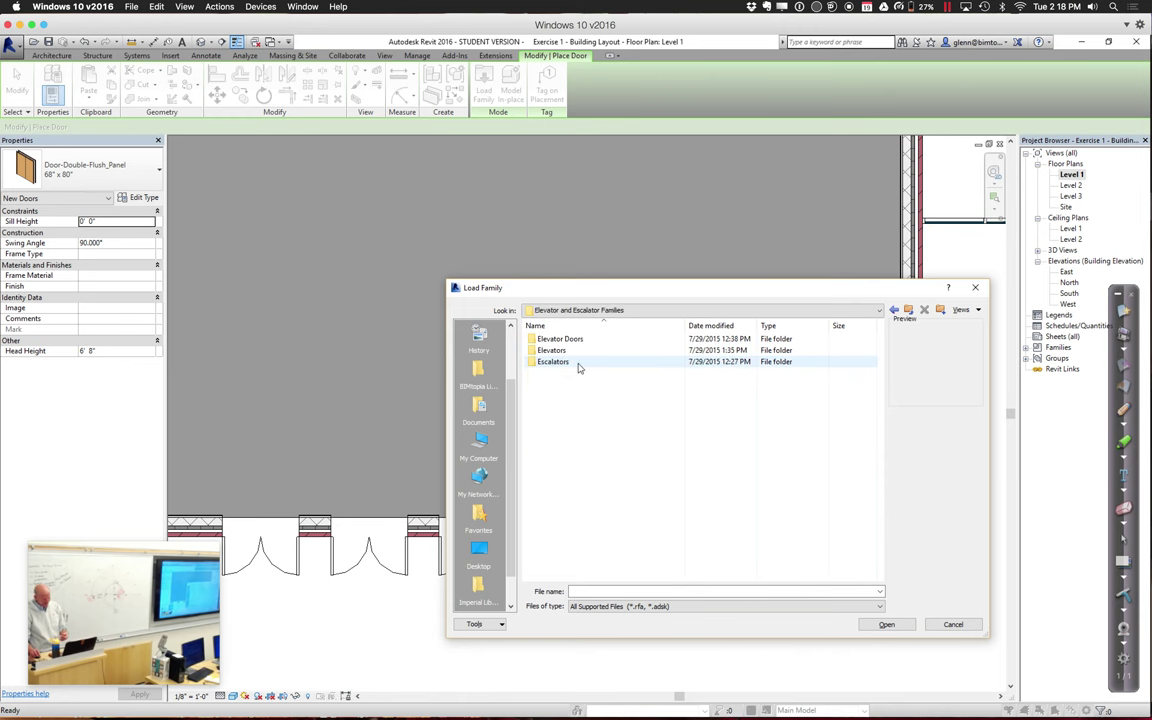
{"action": "double_click", "coordinate": [558, 339]}
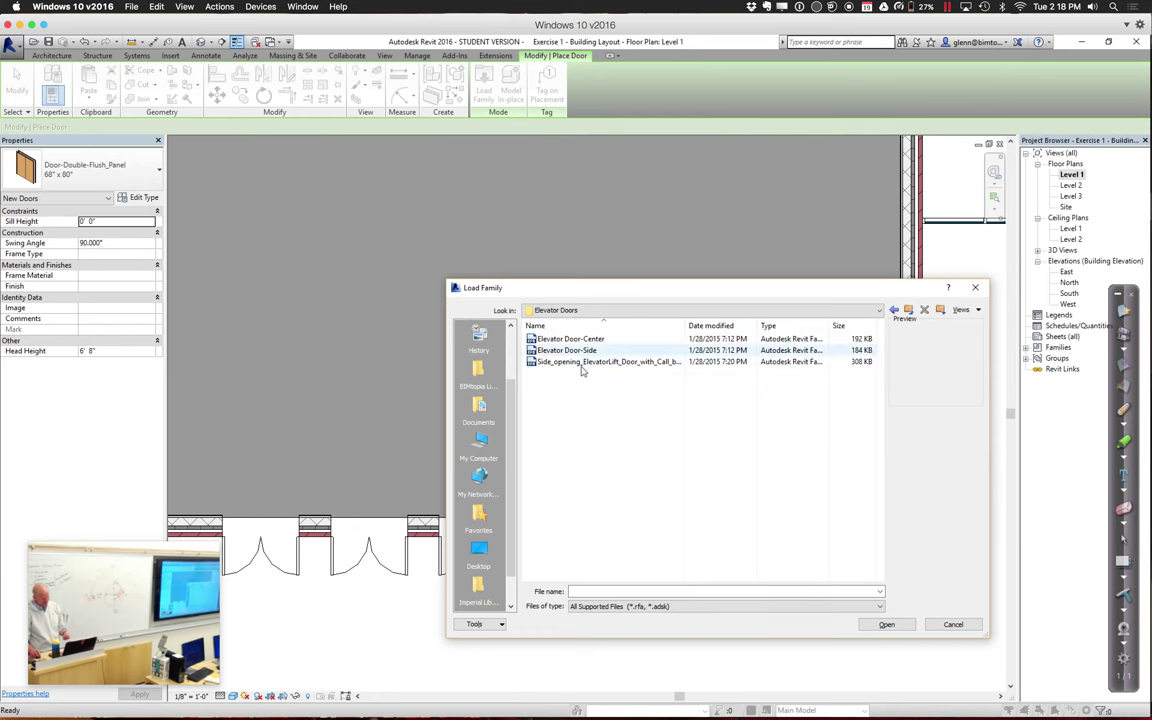
Preview the elevator door families and try to load Elevator Door-Center as a door
{"action": "left_click", "coordinate": [587, 351]}
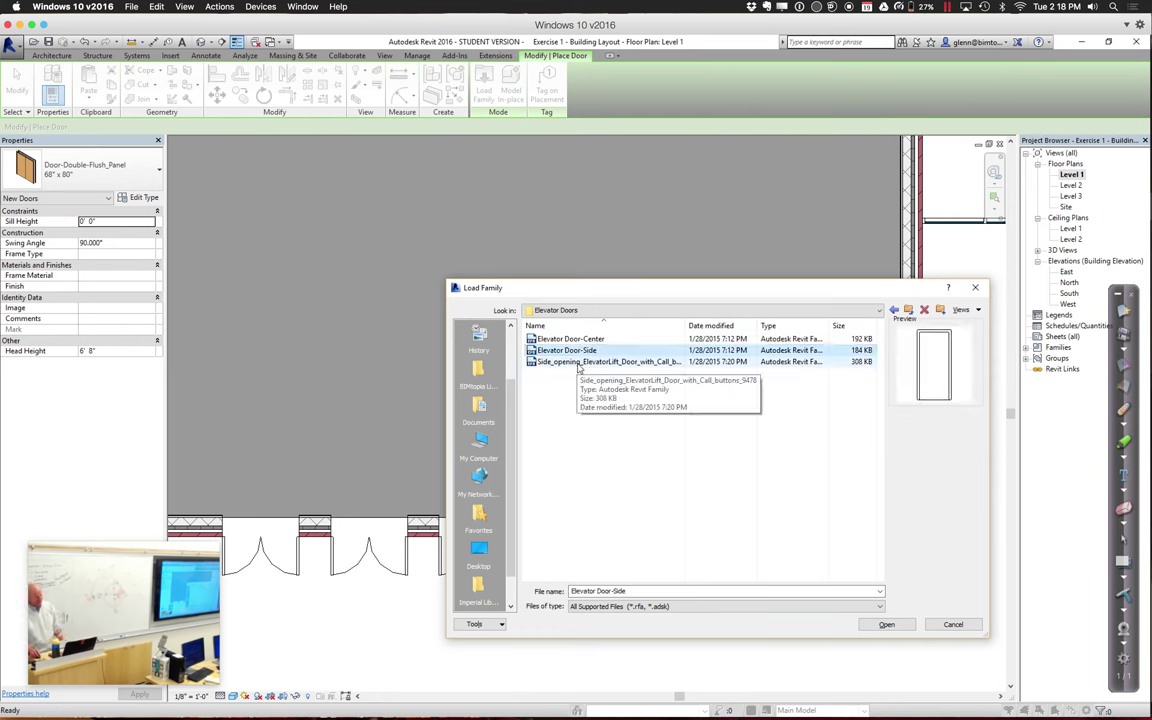
{"action": "left_click", "coordinate": [578, 365]}
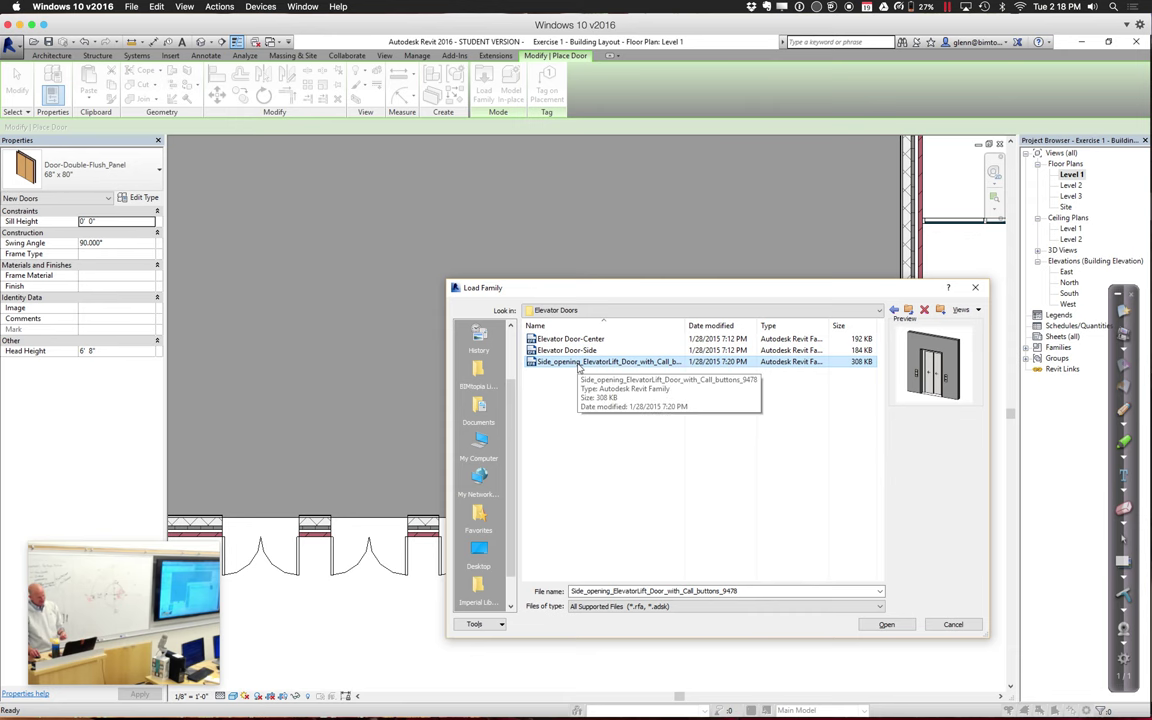
{"action": "left_click", "coordinate": [576, 341]}
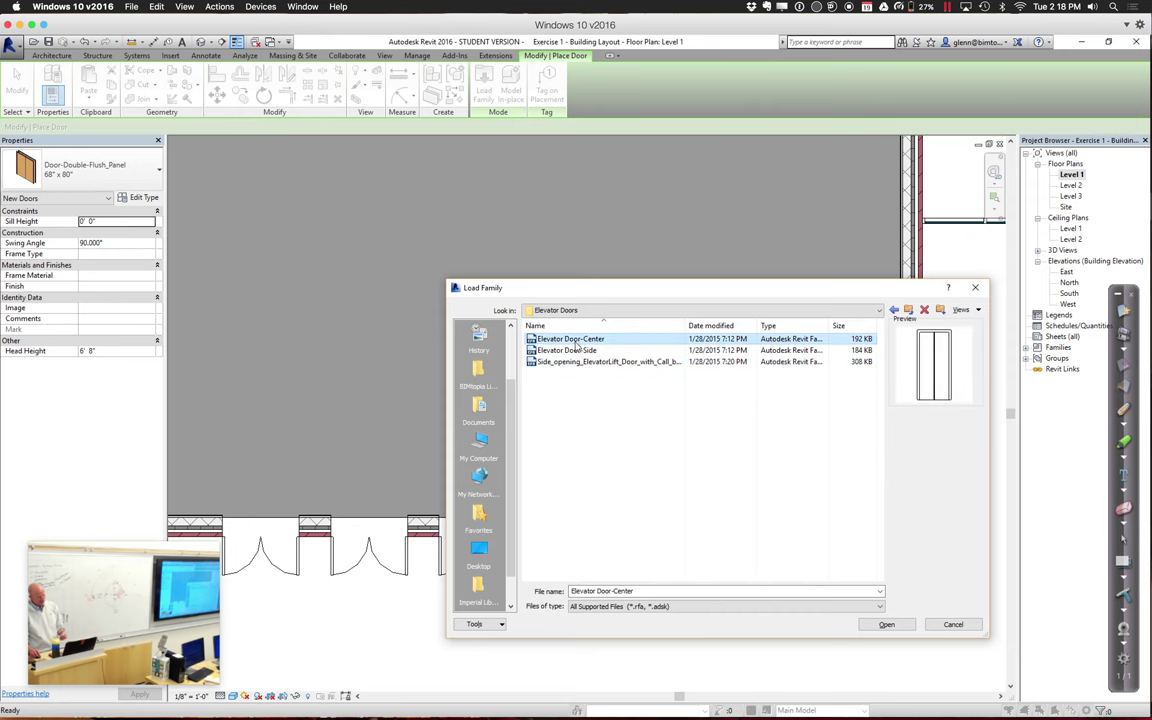
{"action": "left_click", "coordinate": [903, 628]}
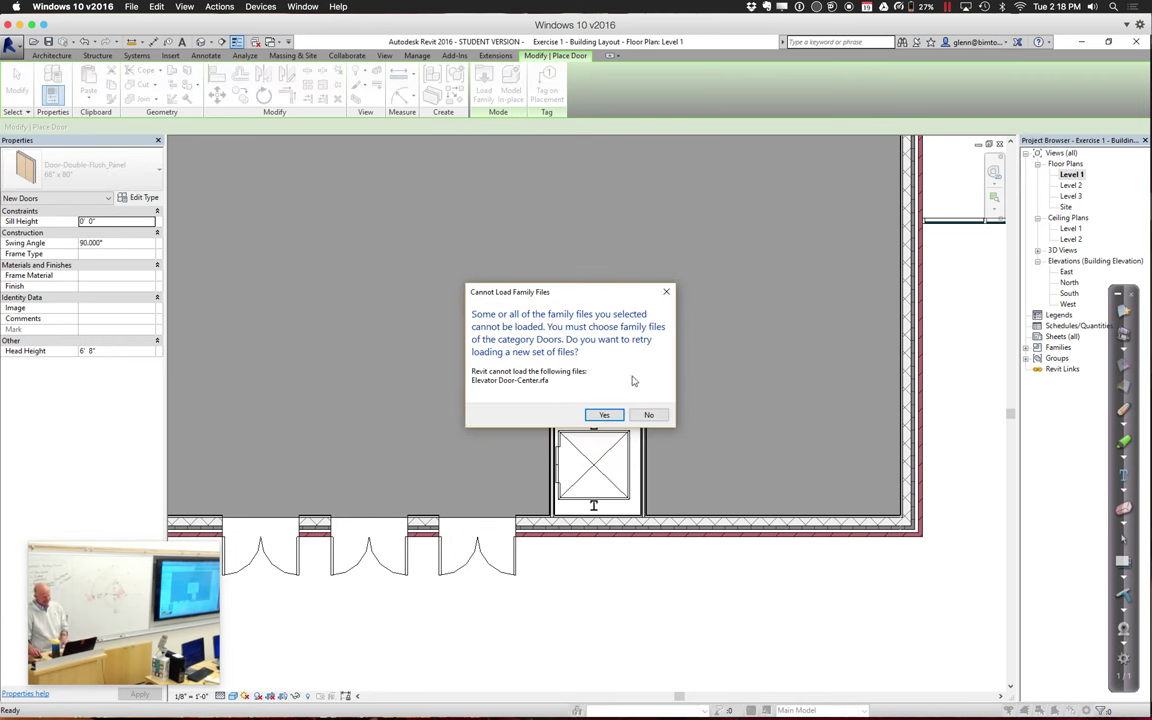
{"action": "left_click", "coordinate": [657, 416]}
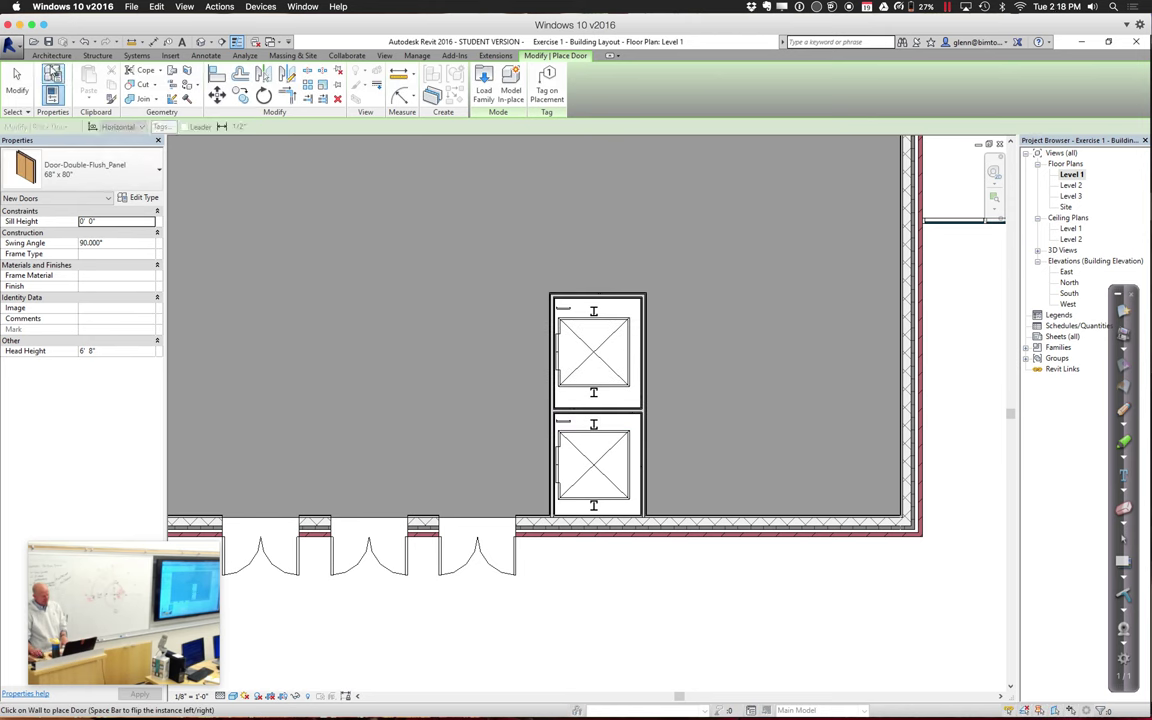
{"action": "left_click", "coordinate": [16, 74]}
Load the Elevator Door-Center family as a component from Session 3's Elevator and Escalator Families, Elevator Doors folder
{"action": "left_click", "coordinate": [125, 80]}
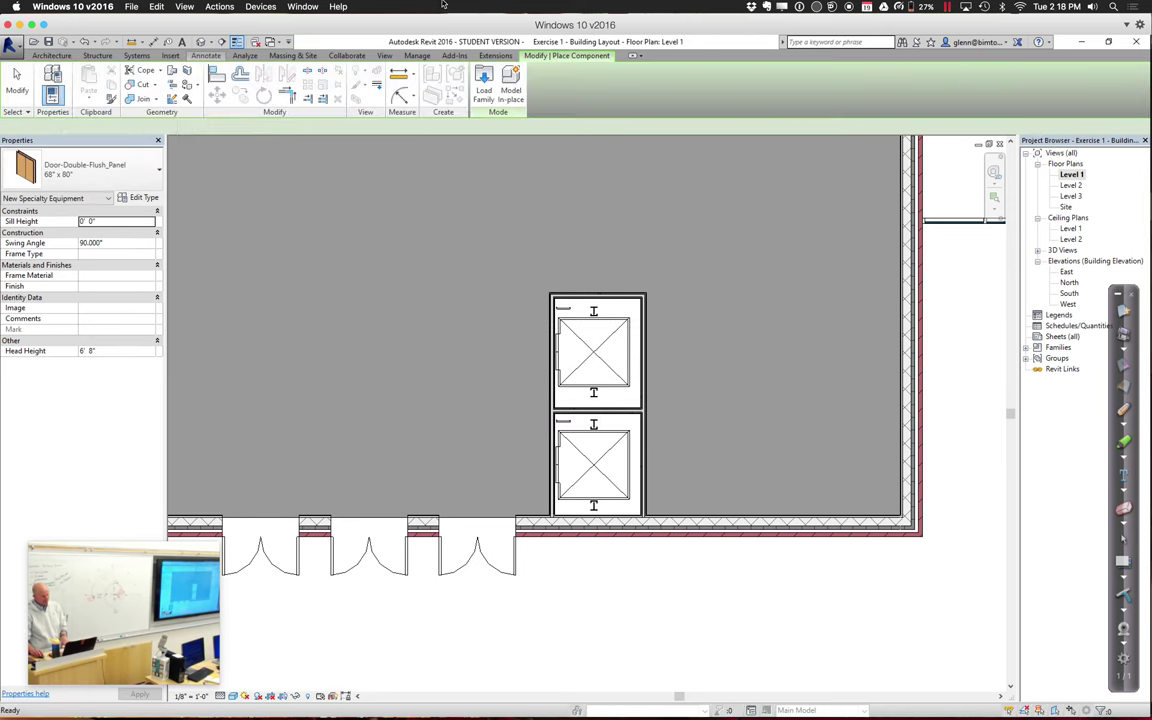
{"action": "left_click", "coordinate": [484, 84]}
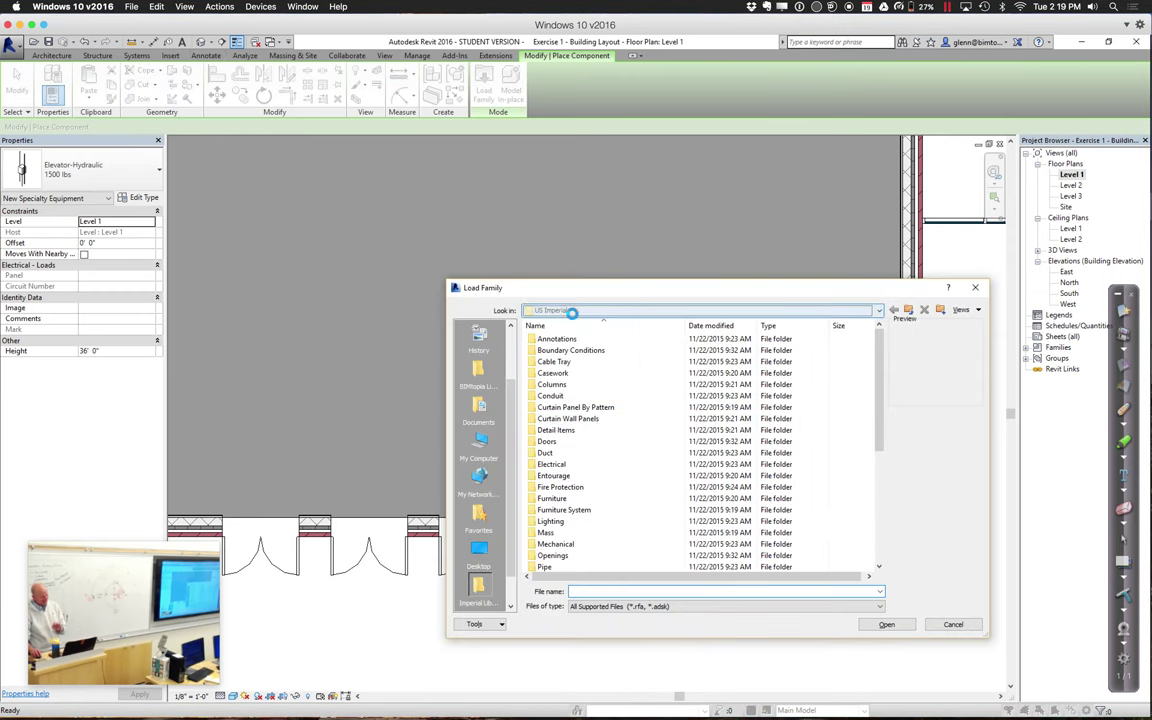
{"action": "left_click", "coordinate": [572, 311]}
{"action": "left_click", "coordinate": [580, 464]}
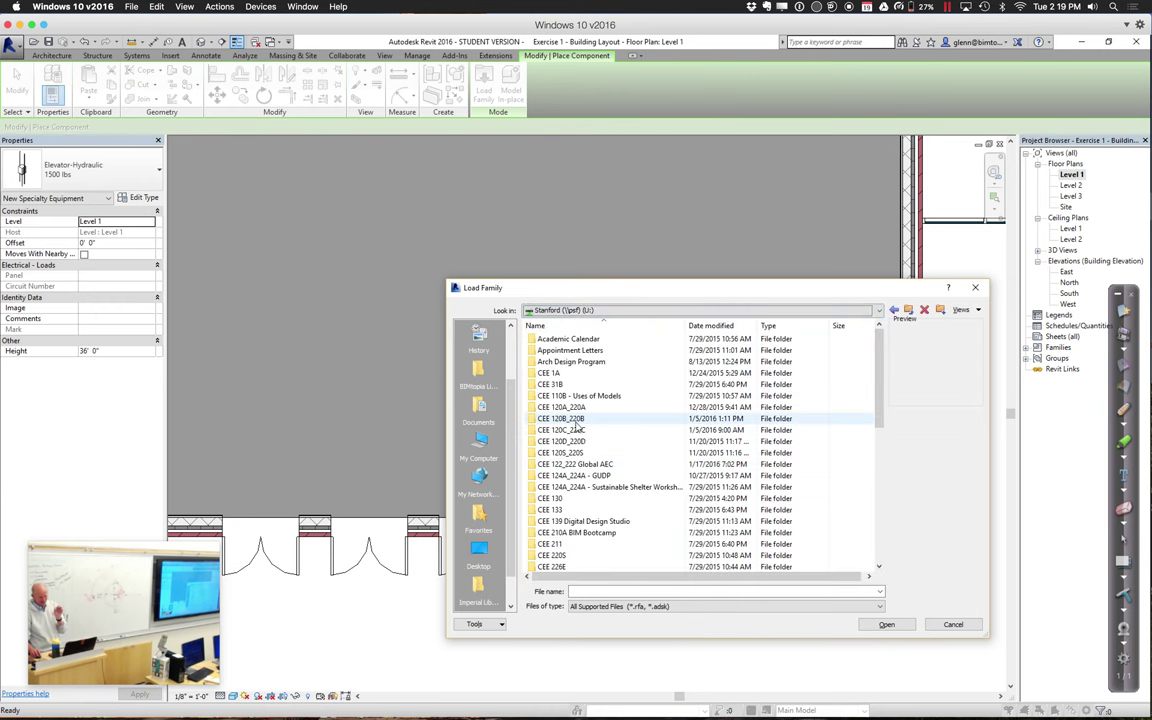
{"action": "double_click", "coordinate": [561, 418]}
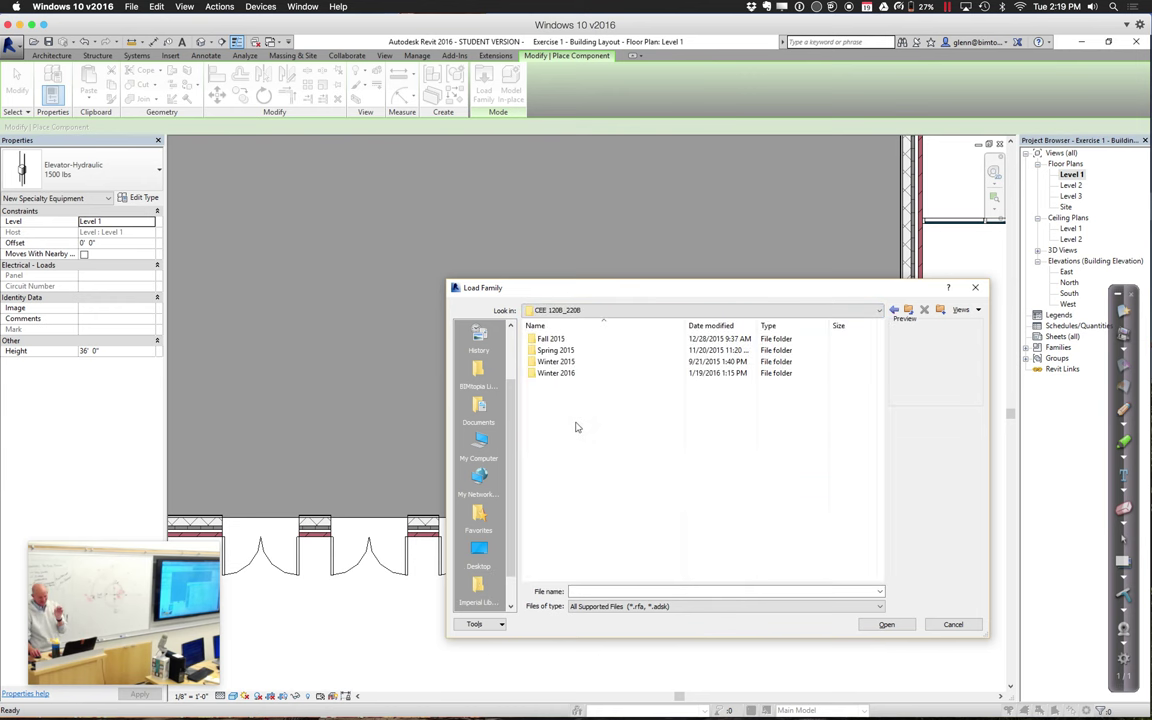
{"action": "double_click", "coordinate": [557, 373]}
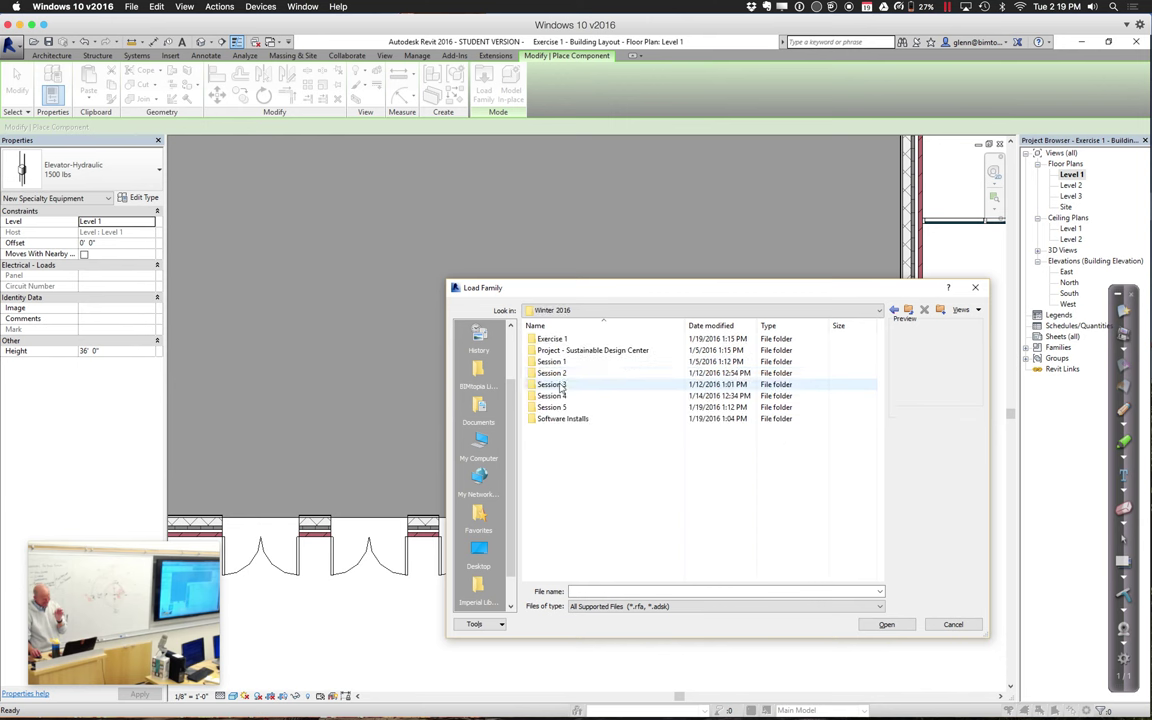
{"action": "double_click", "coordinate": [557, 385]}
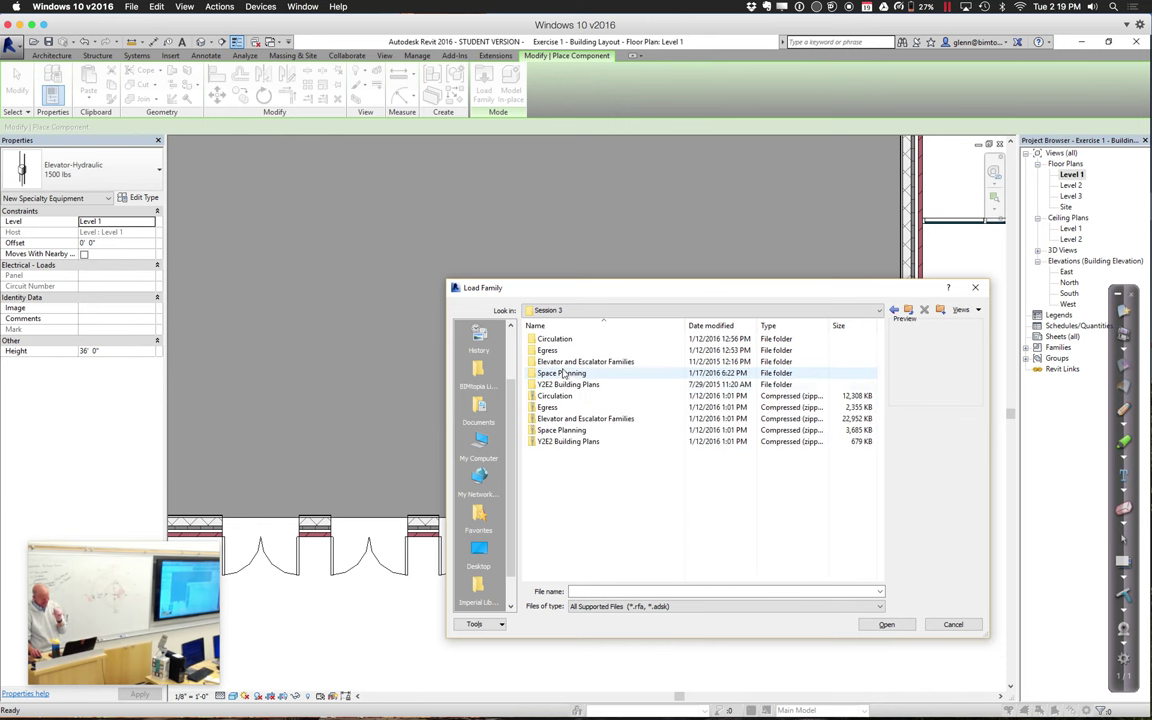
{"action": "double_click", "coordinate": [564, 362]}
{"action": "double_click", "coordinate": [560, 339]}
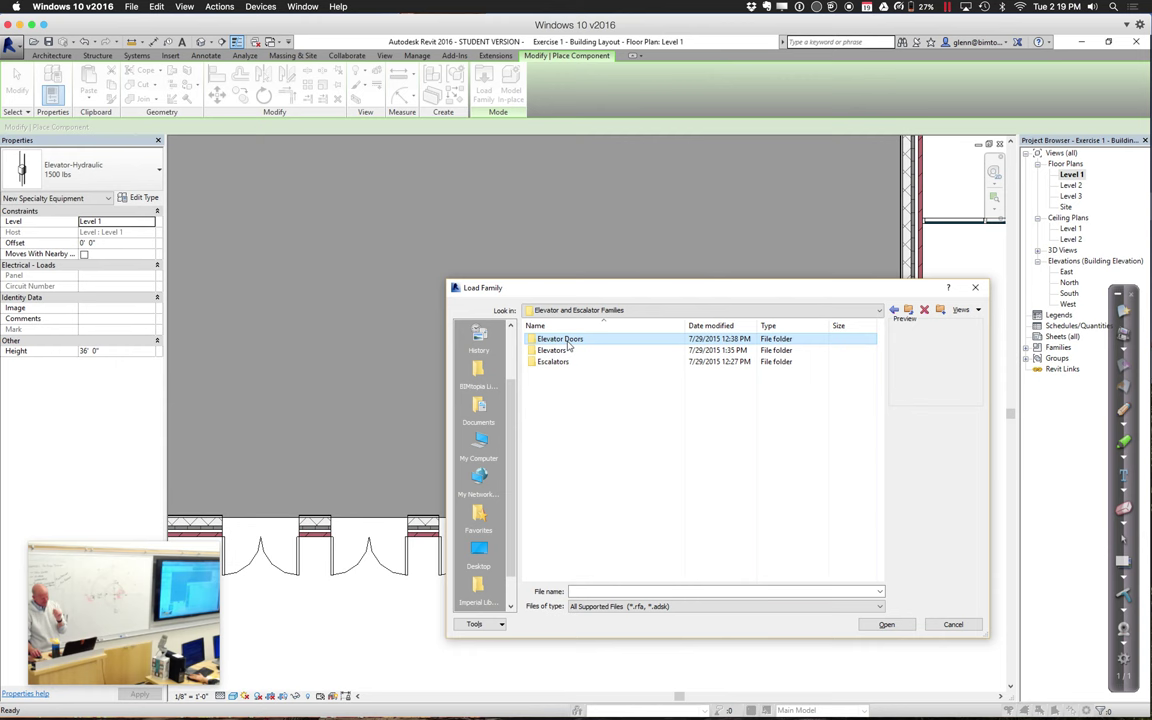
{"action": "left_click", "coordinate": [570, 340]}
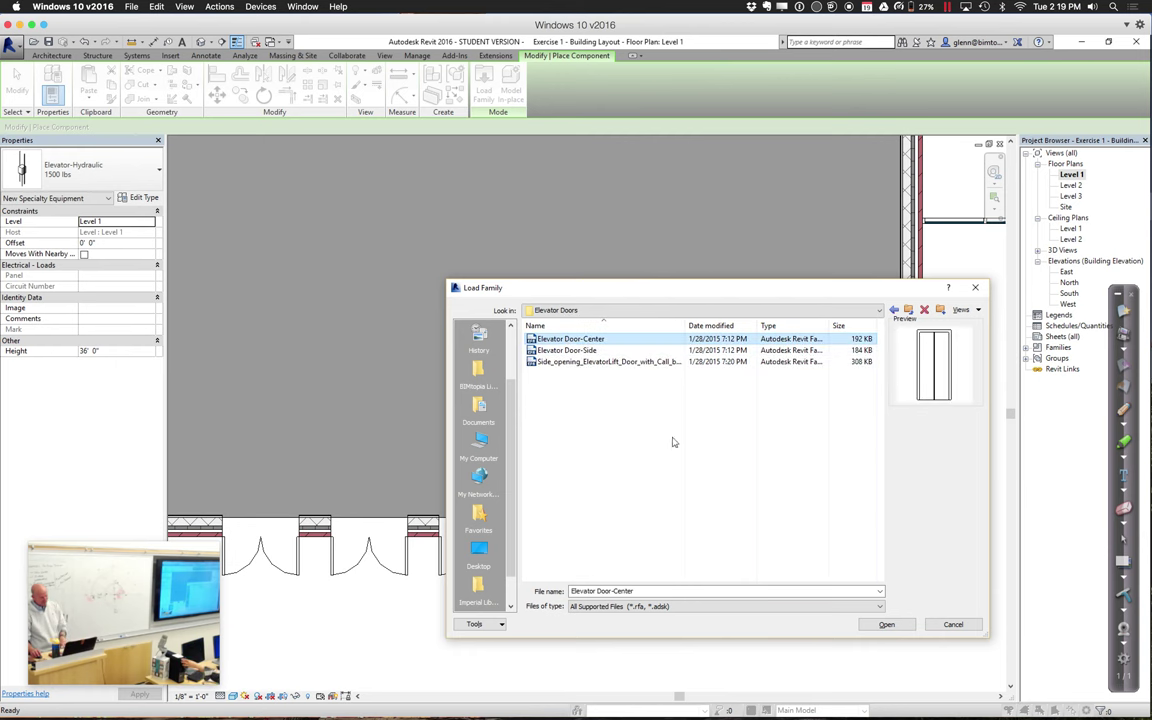
{"action": "key", "text": "Return"}
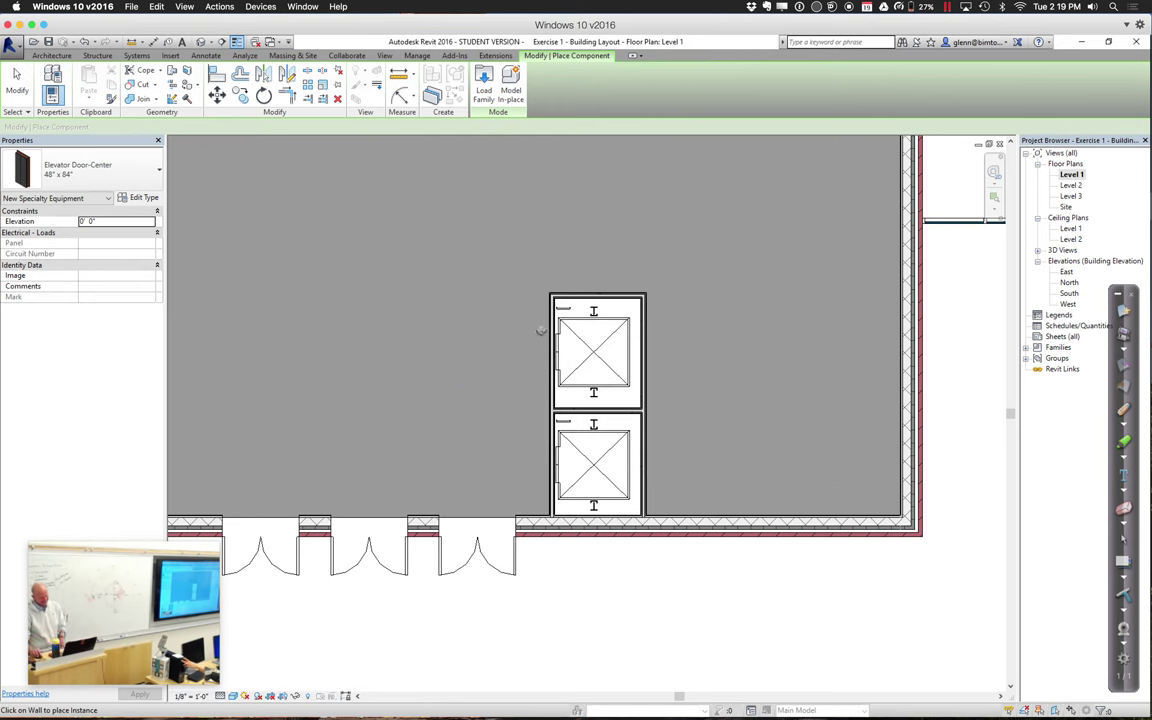
Place a 48" x 84" Elevator Door-Center in the west shaft wall, centered on each of the two elevator cars
{"action": "scroll", "coordinate": [540, 331], "scroll_direction": "up", "scroll_amount": 5}
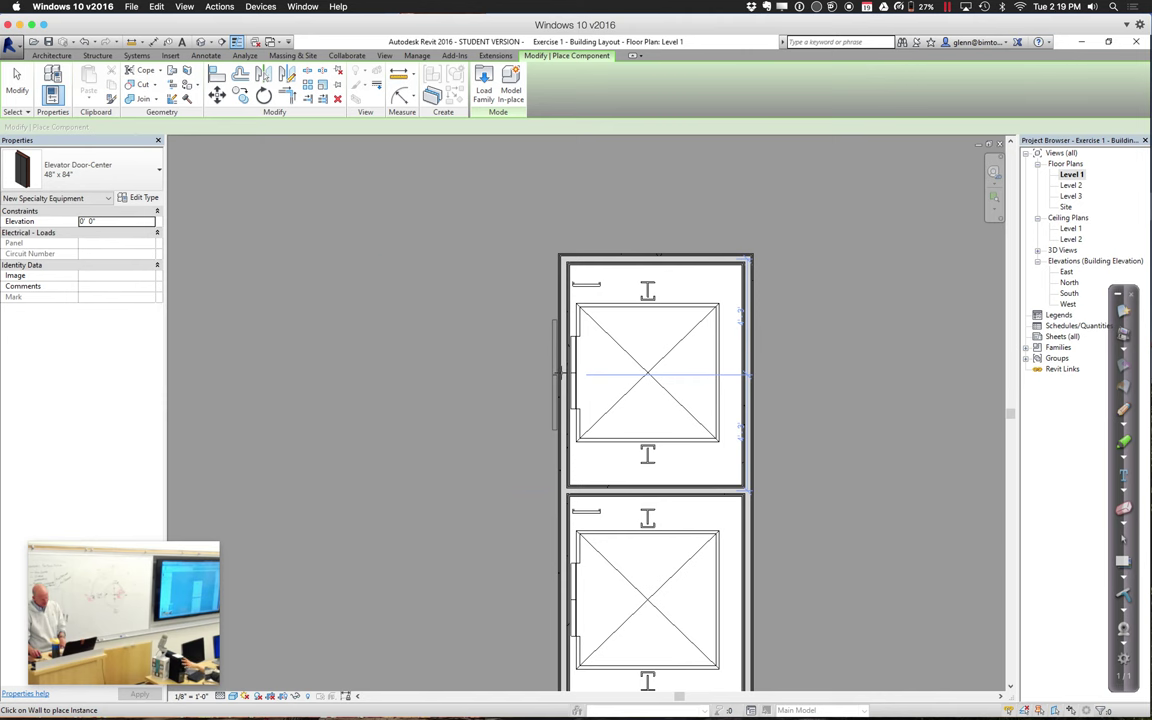
{"action": "left_click", "coordinate": [561, 372]}
{"action": "middle_click_drag", "start_coordinate": [602, 467], "coordinate": [608, 370]}
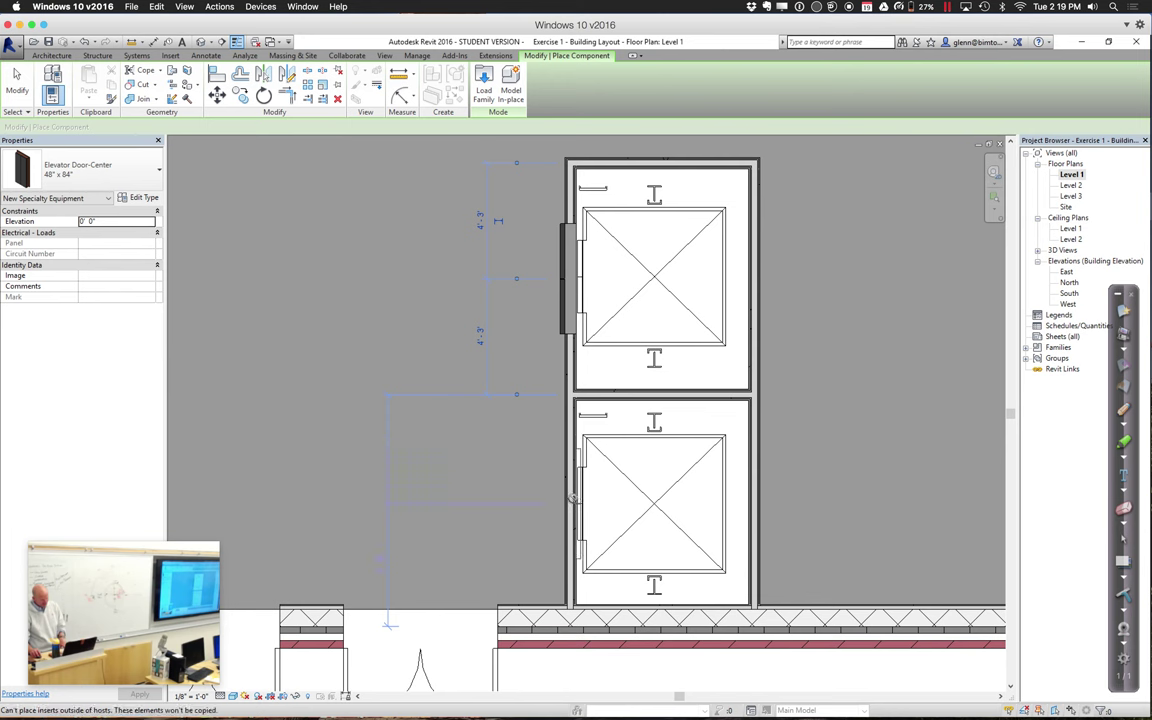
{"action": "left_click", "coordinate": [574, 498]}
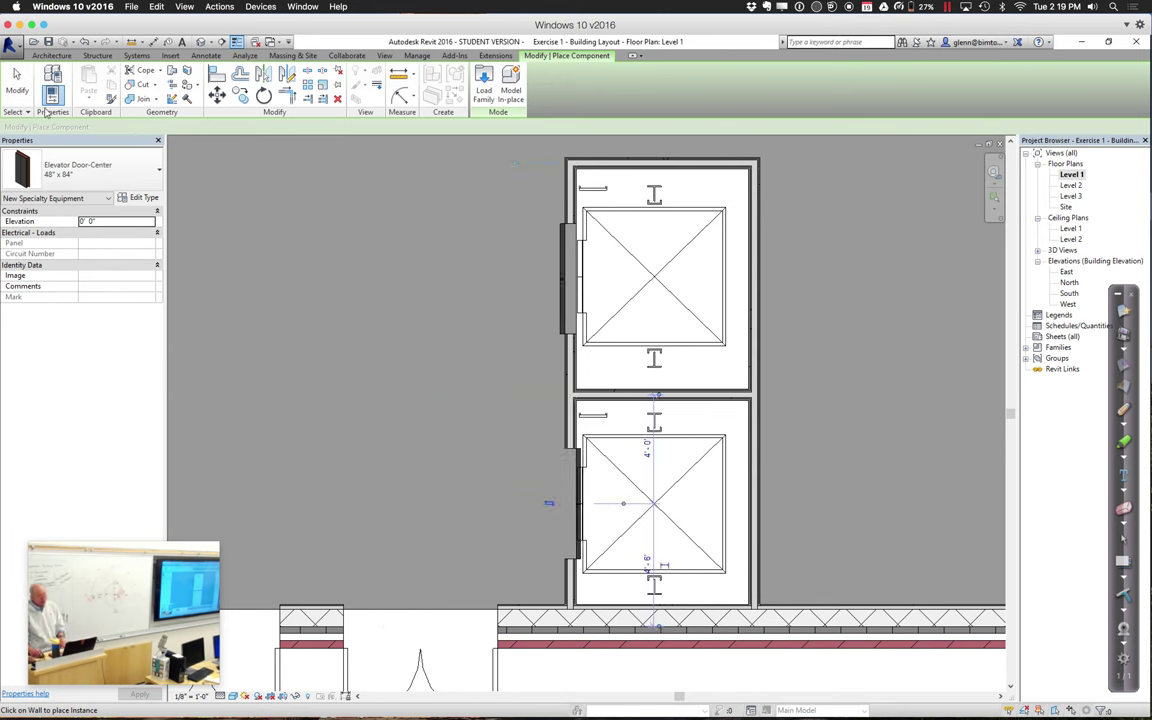
{"action": "left_click", "coordinate": [17, 82]}
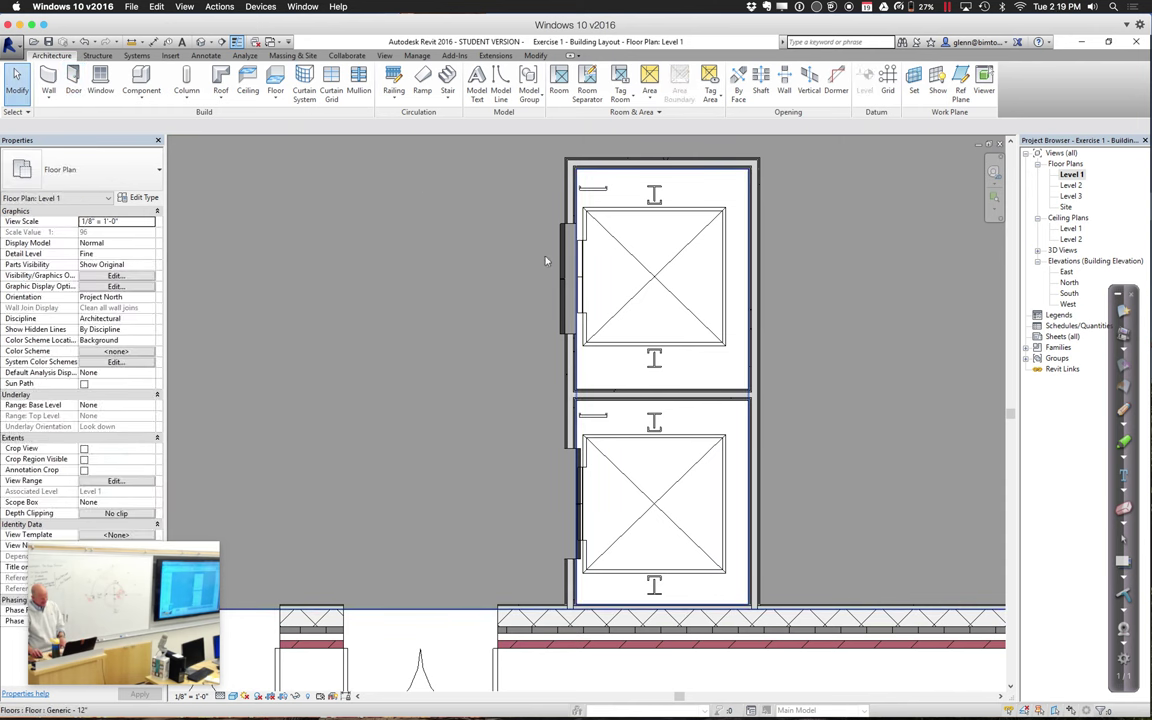
Flip the facing of the north elevator's door toward the shaft and change its type to 36" x 84"
{"action": "left_click", "coordinate": [567, 278]}
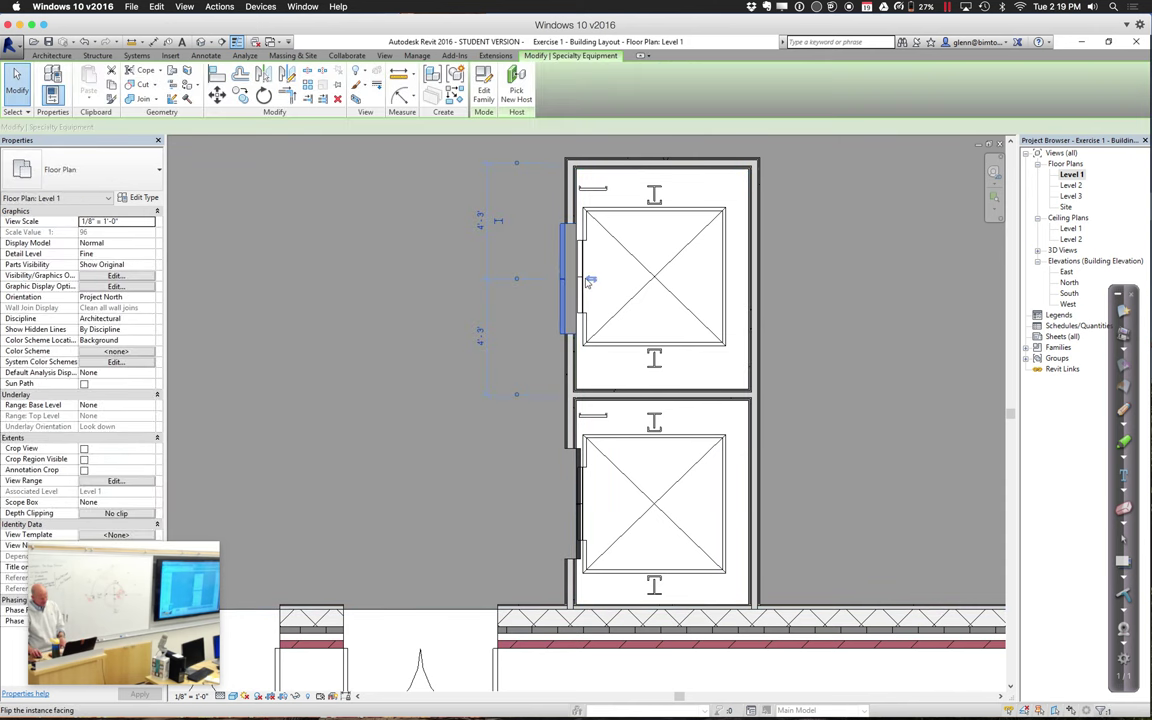
{"action": "left_click", "coordinate": [589, 282]}
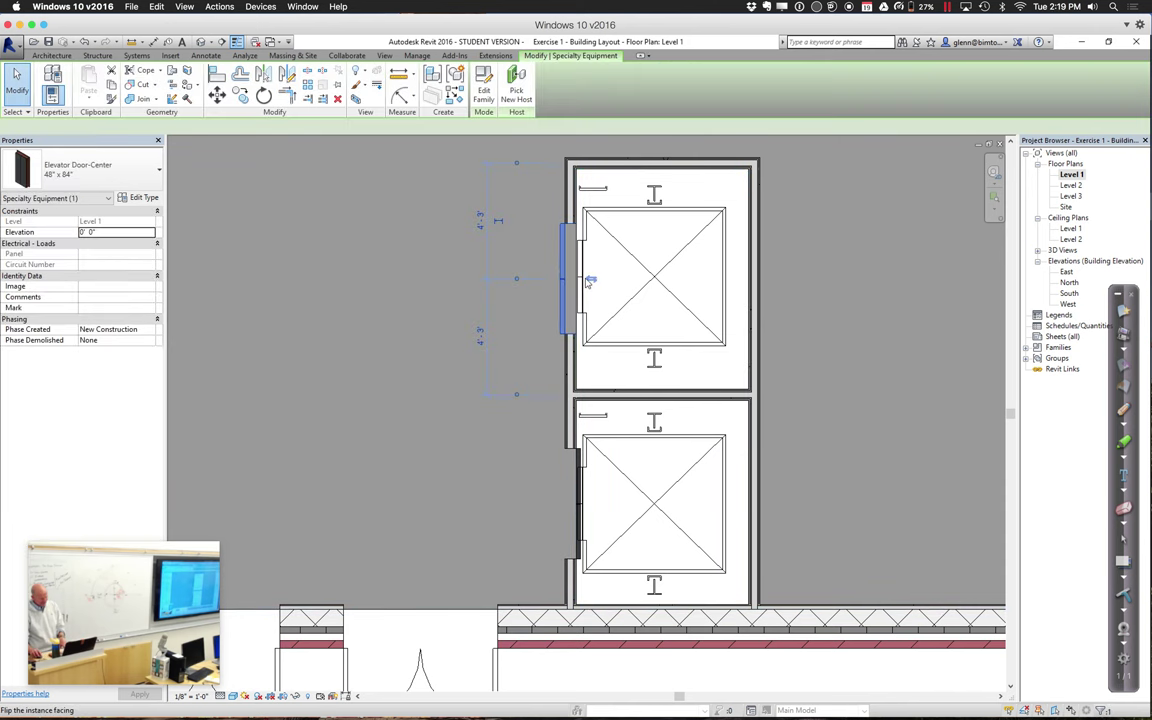
{"action": "left_click", "coordinate": [144, 185]}
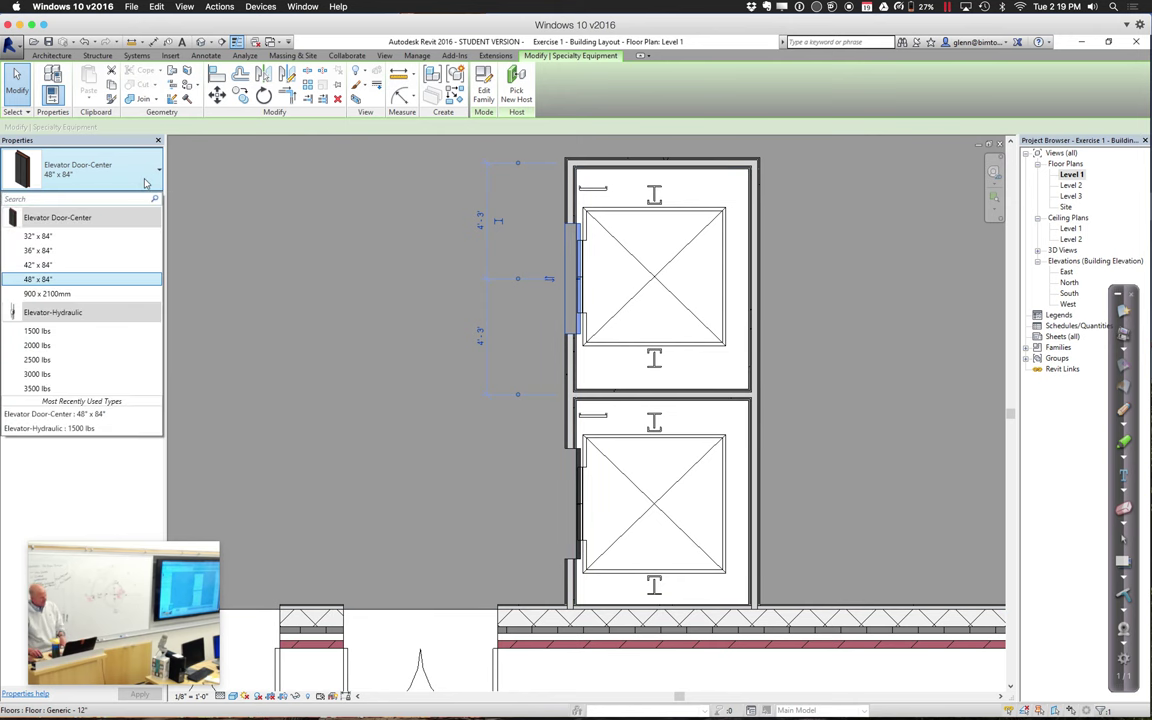
{"action": "left_click", "coordinate": [45, 250]}
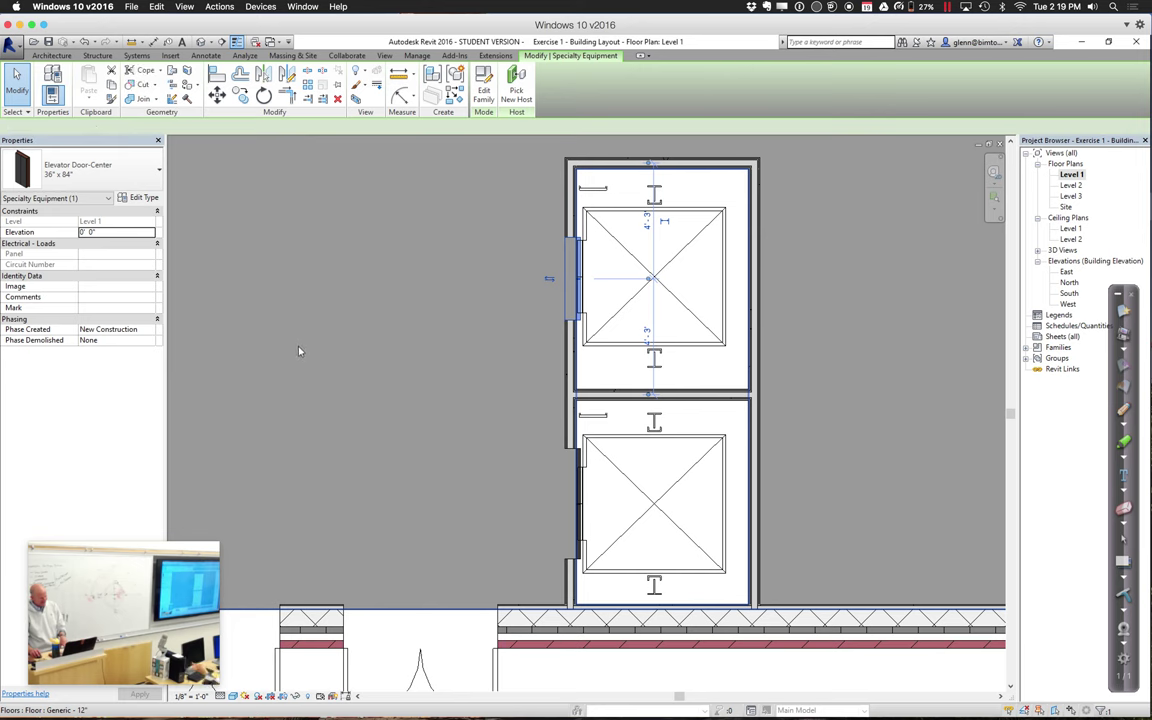
{"action": "left_click", "coordinate": [296, 350]}
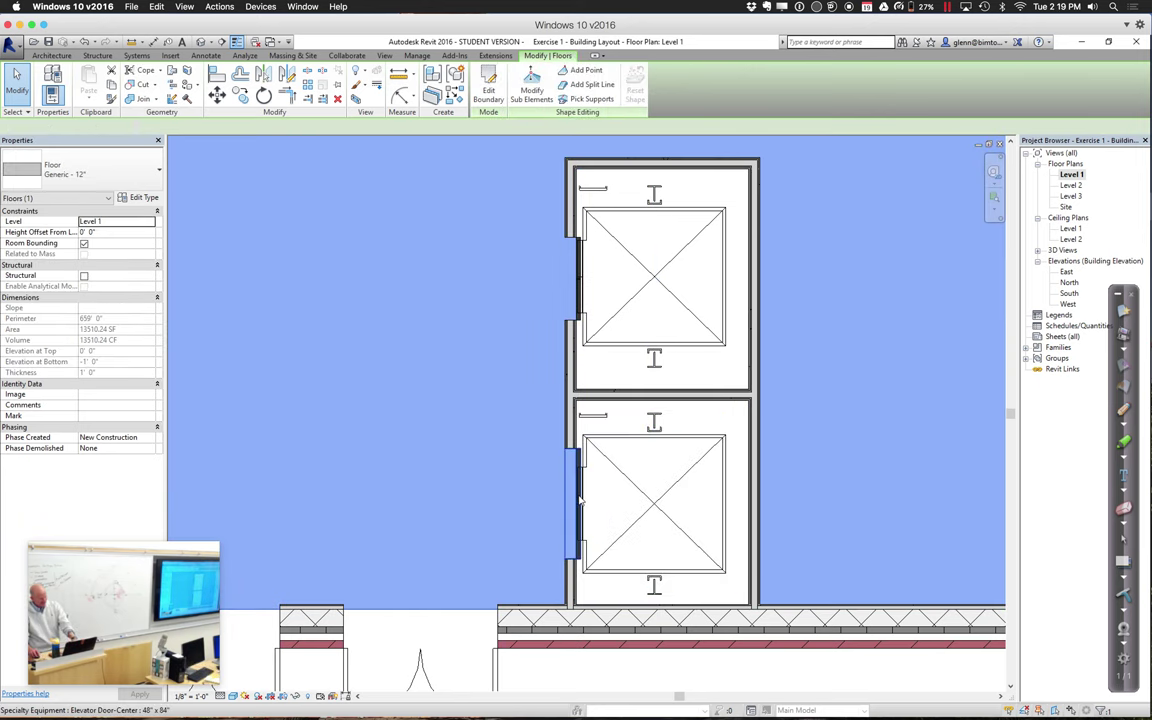
Change the south elevator's door to the 36" x 84" type
{"action": "left_click", "coordinate": [580, 500]}
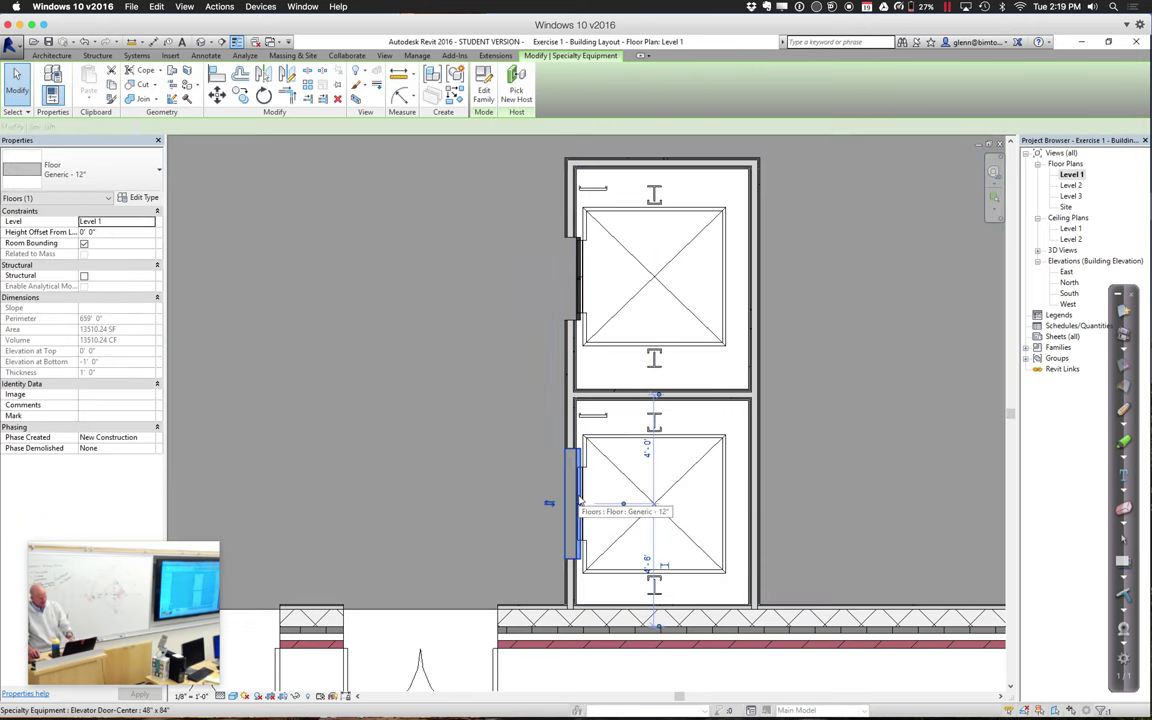
{"action": "left_click", "coordinate": [145, 174]}
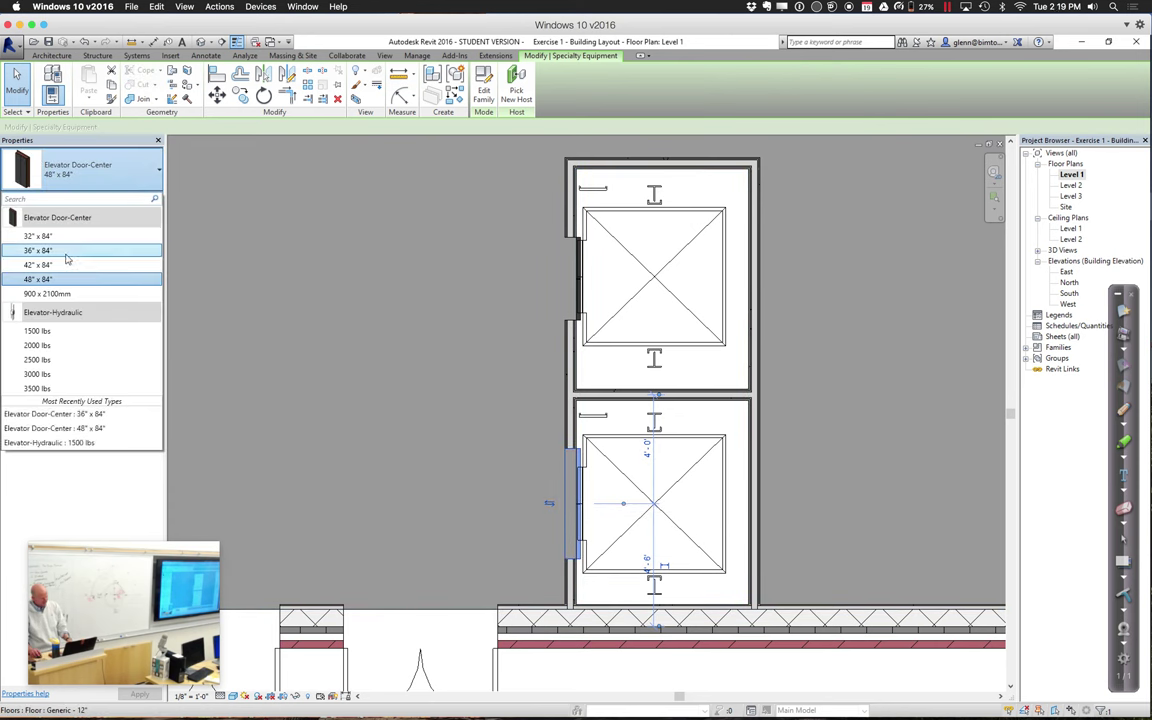
{"action": "left_click", "coordinate": [307, 327]}
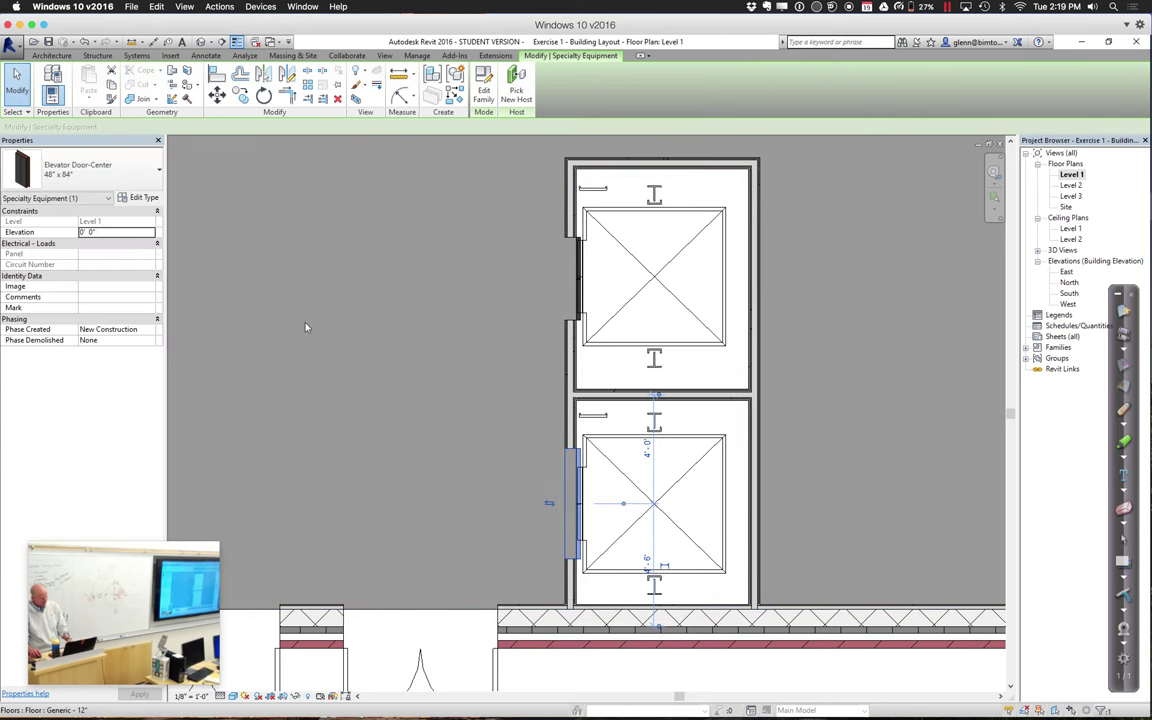
{"action": "left_click", "coordinate": [353, 347]}
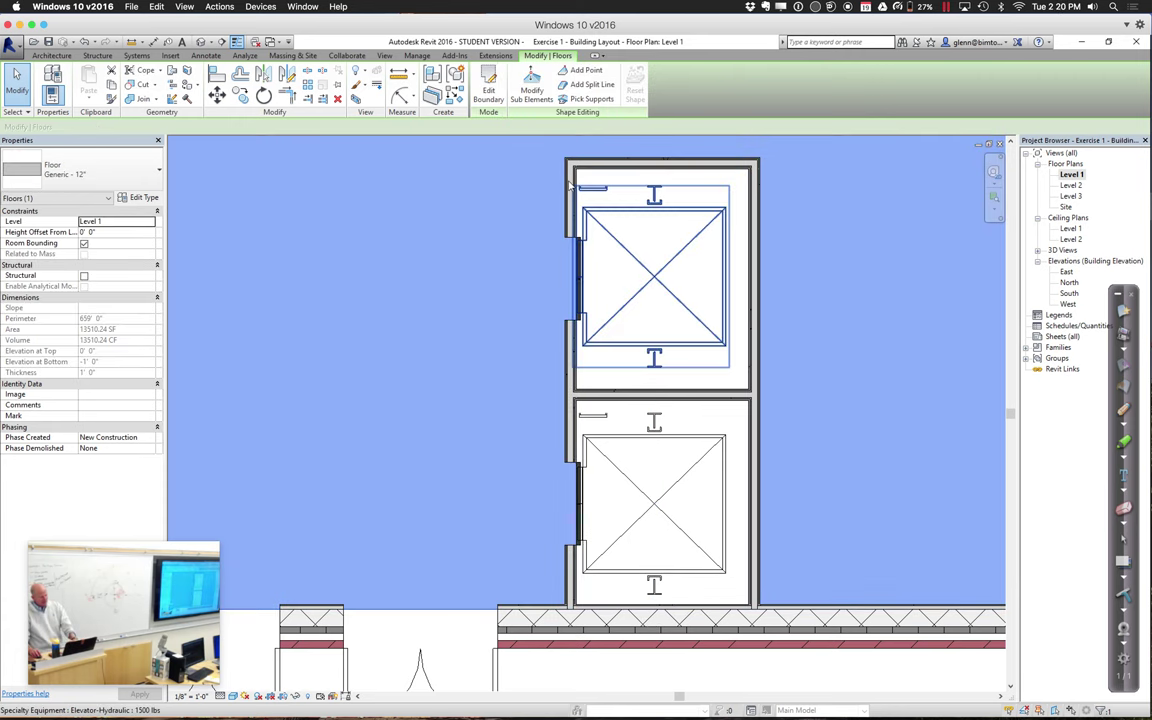
Copy the four 2-hour partition walls enclosing the elevators and paste them aligned to Level 2
{"action": "left_click", "coordinate": [572, 185]}
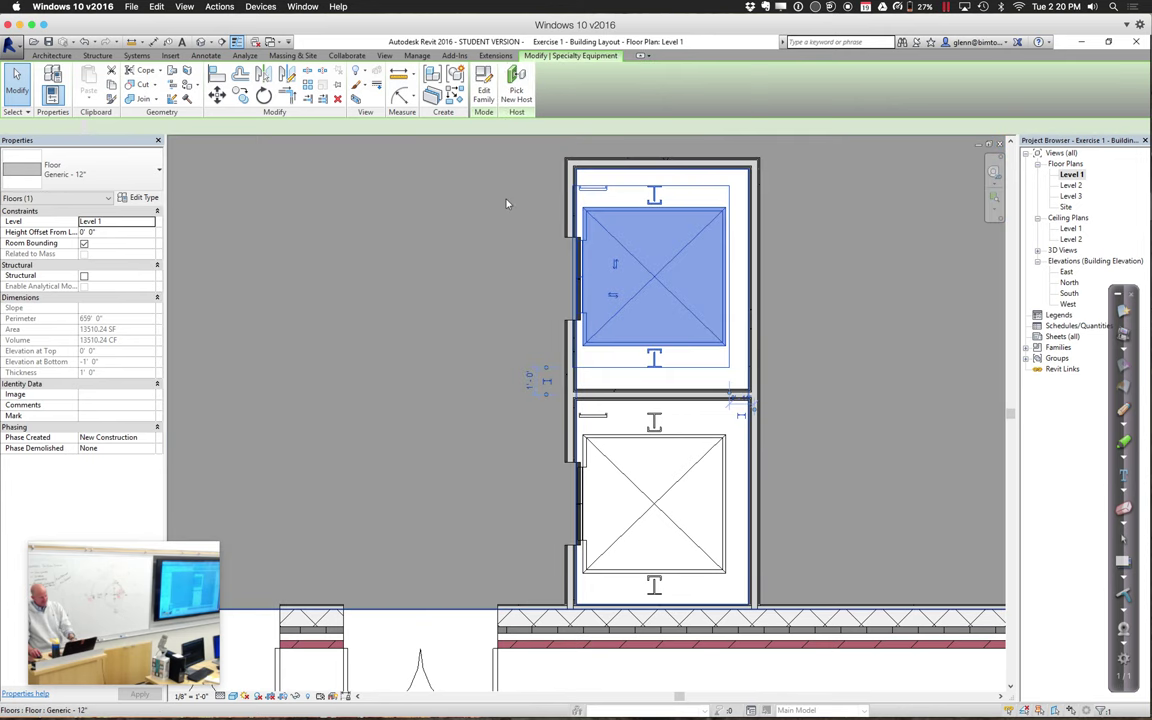
{"action": "left_click", "coordinate": [506, 204]}
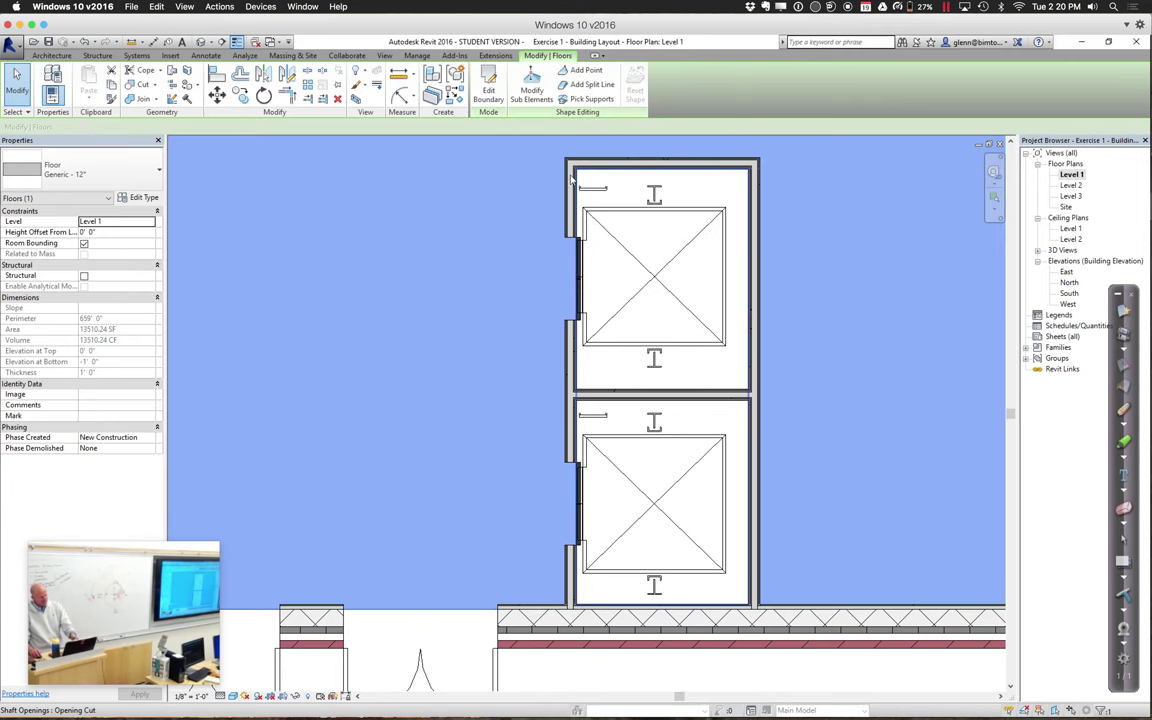
{"action": "left_click", "coordinate": [572, 178]}
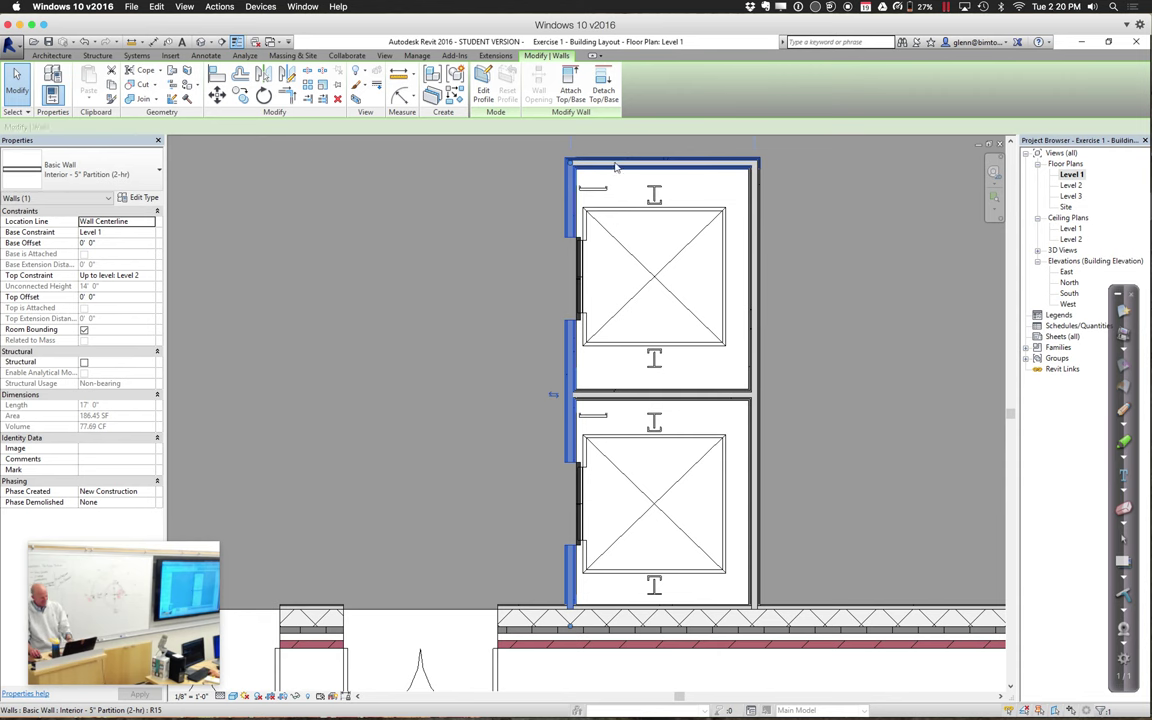
{"action": "left_click", "coordinate": [616, 166], "text": "ctrl"}
{"action": "left_click", "coordinate": [757, 290], "text": "ctrl"}
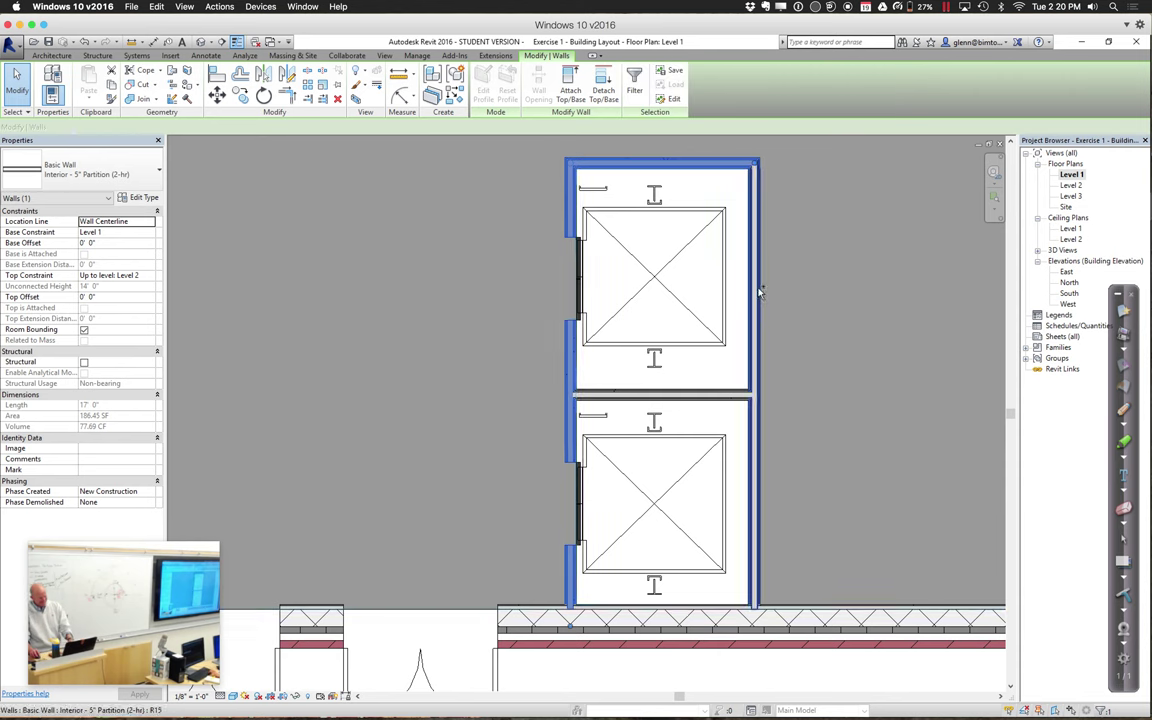
{"action": "left_click", "coordinate": [710, 390], "text": "ctrl"}
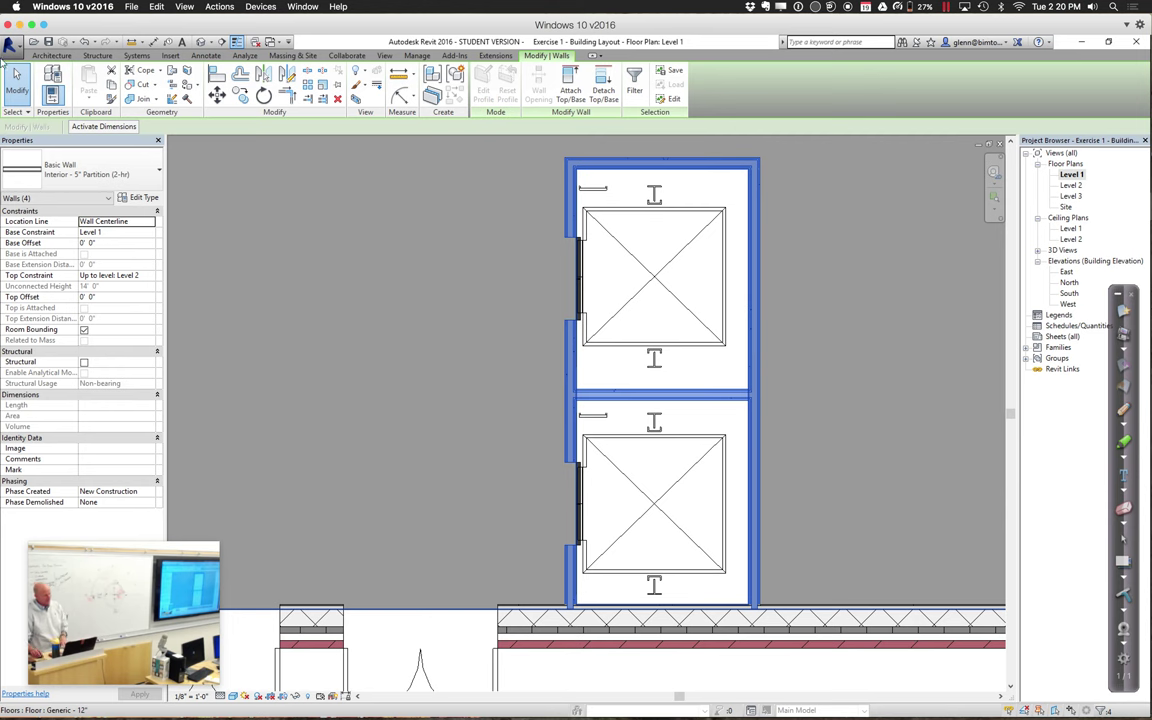
{"action": "left_click", "coordinate": [110, 86]}
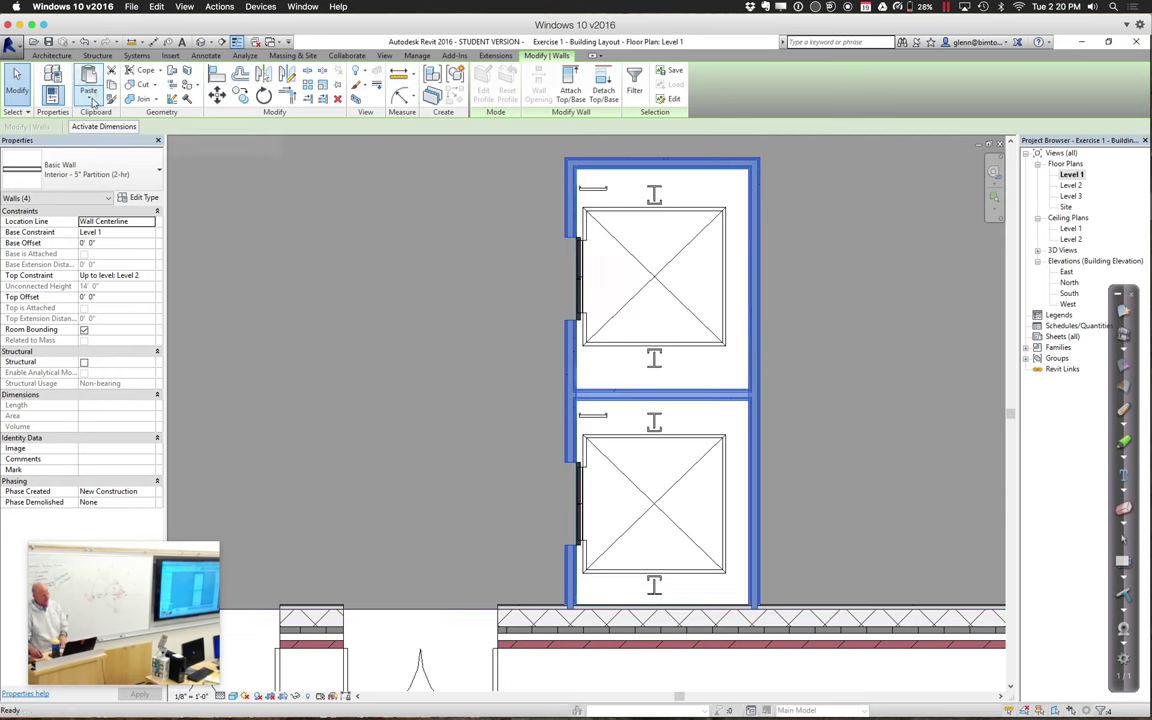
{"action": "left_click", "coordinate": [89, 95]}
{"action": "left_click", "coordinate": [130, 142]}
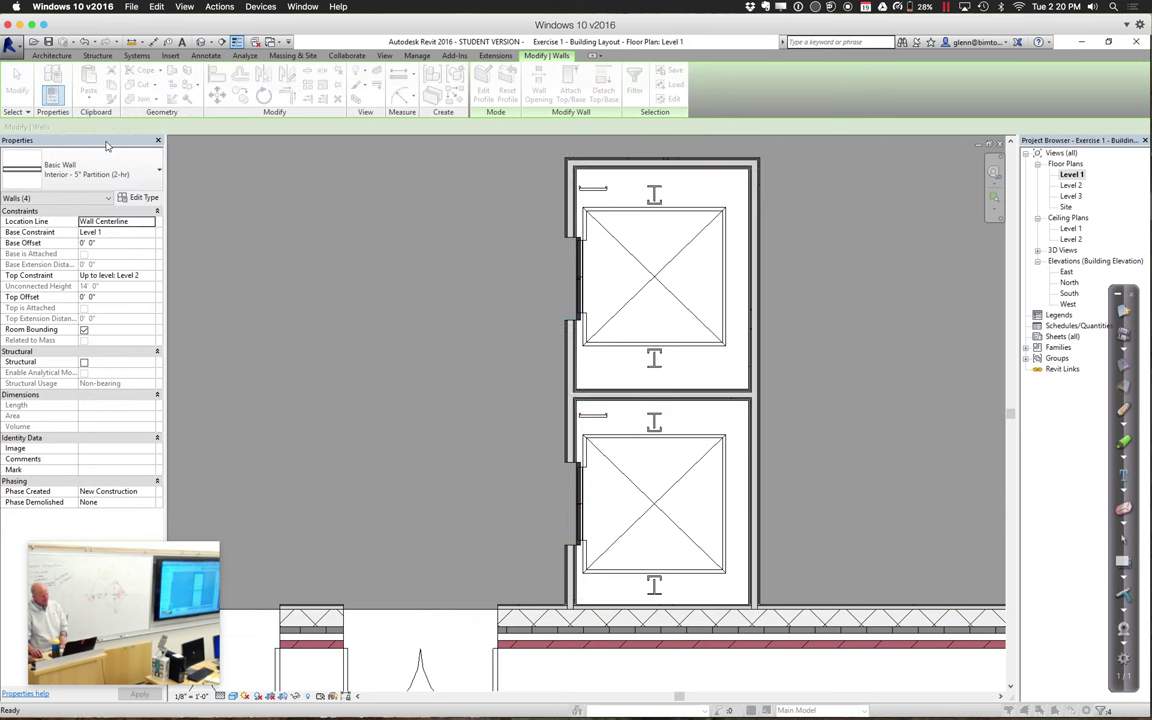
{"action": "left_click", "coordinate": [514, 317]}
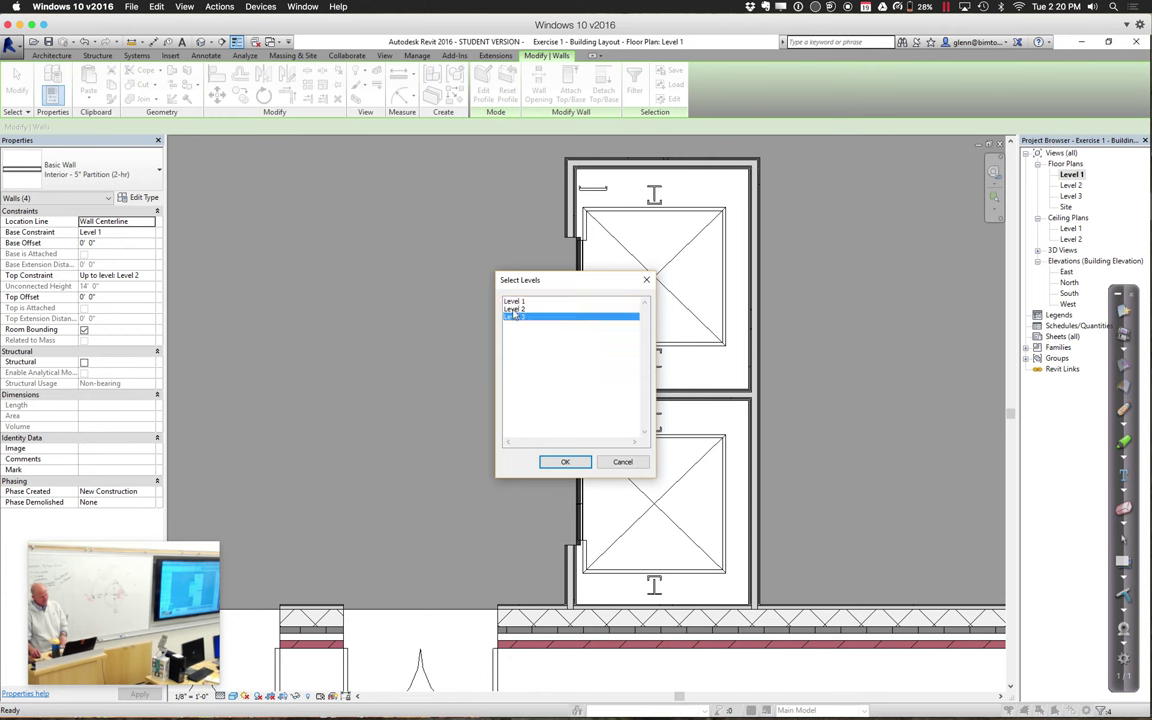
{"action": "left_click", "coordinate": [514, 311]}
{"action": "left_click", "coordinate": [564, 463]}
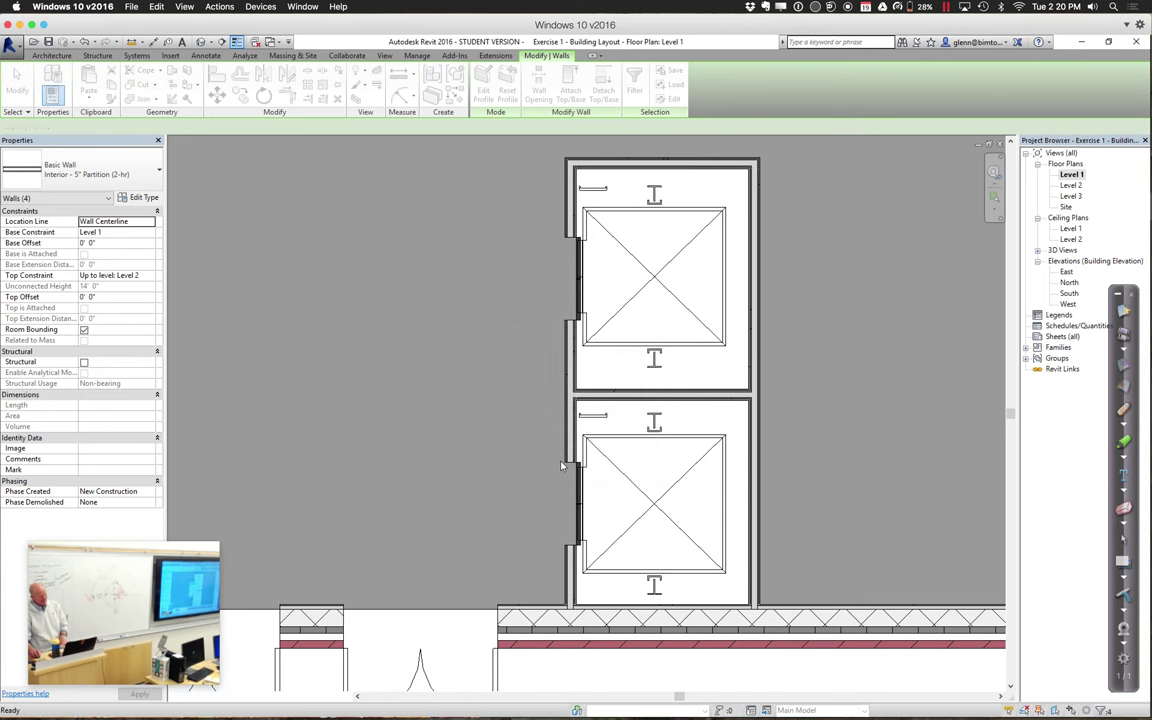
Check the pasted elevator enclosure walls in the Level 2 floor plan and return to the Level 1 plan
{"action": "double_click", "coordinate": [1069, 186]}
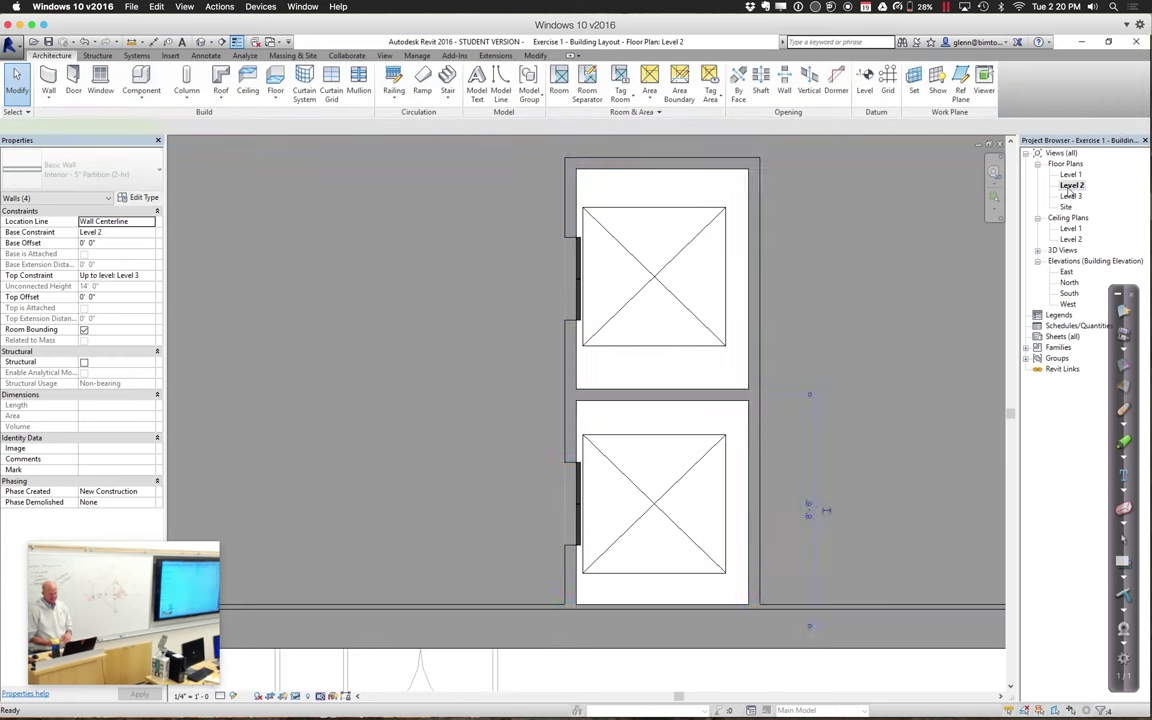
{"action": "left_click", "coordinate": [926, 311]}
{"action": "scroll", "coordinate": [926, 311], "scroll_direction": "down", "scroll_amount": 3}
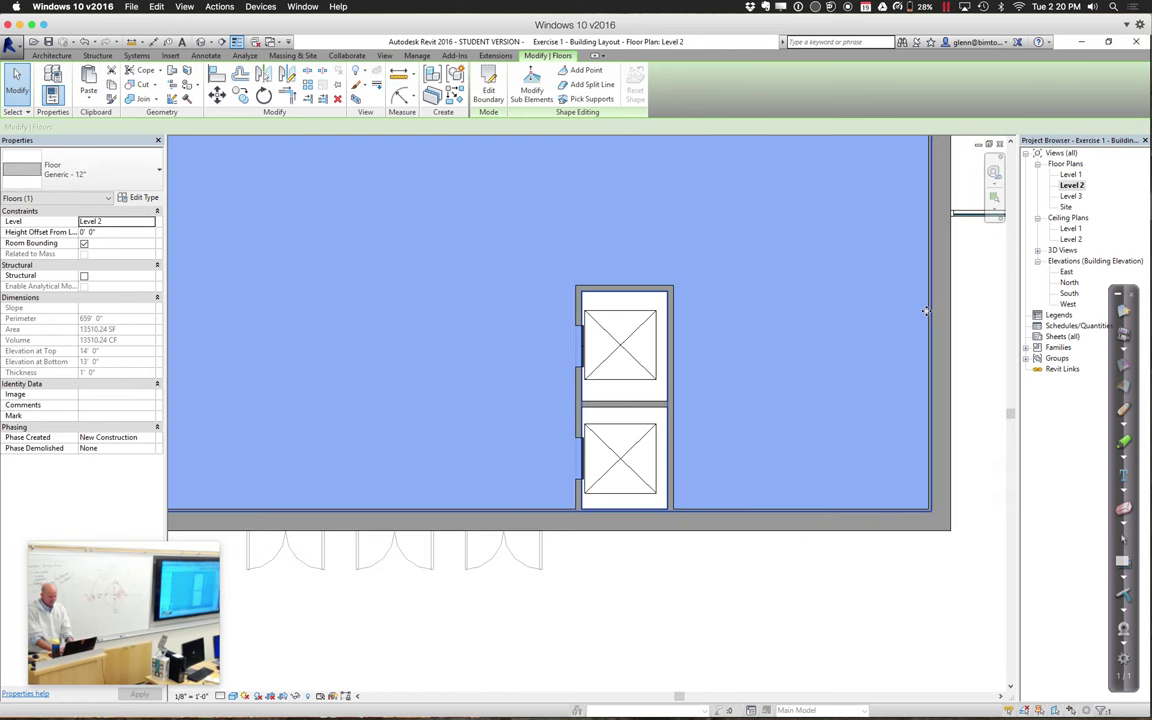
{"action": "scroll", "coordinate": [928, 316], "scroll_direction": "down", "scroll_amount": 2}
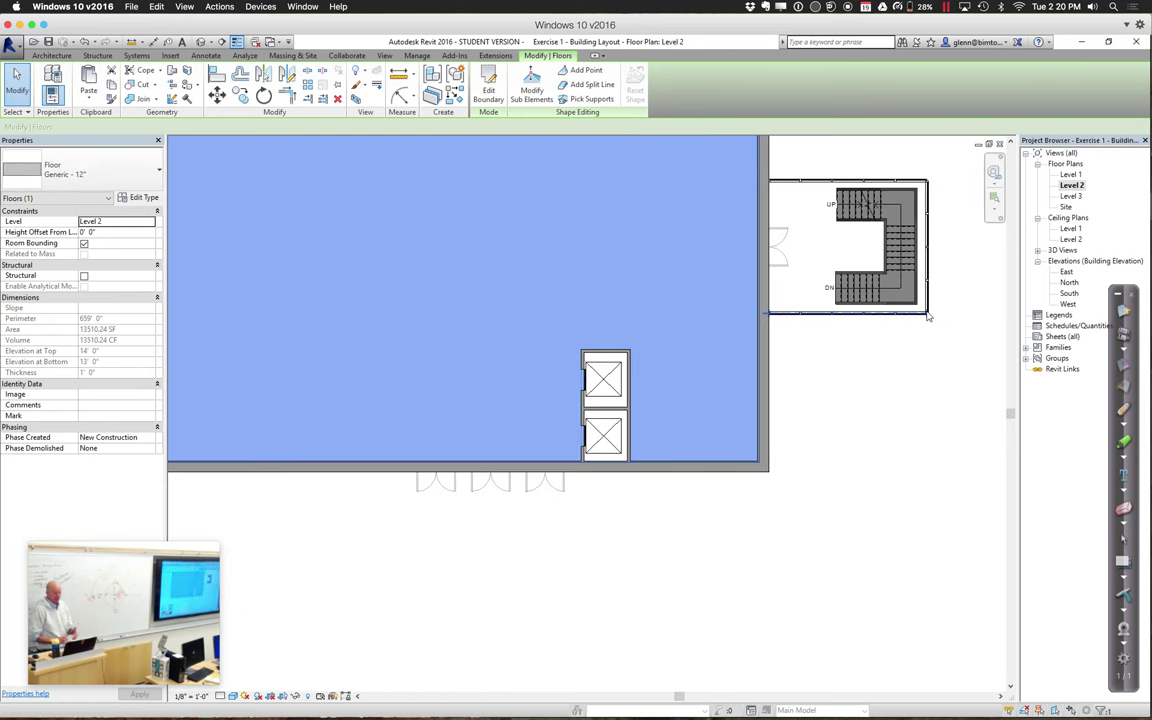
{"action": "double_click", "coordinate": [1071, 175]}
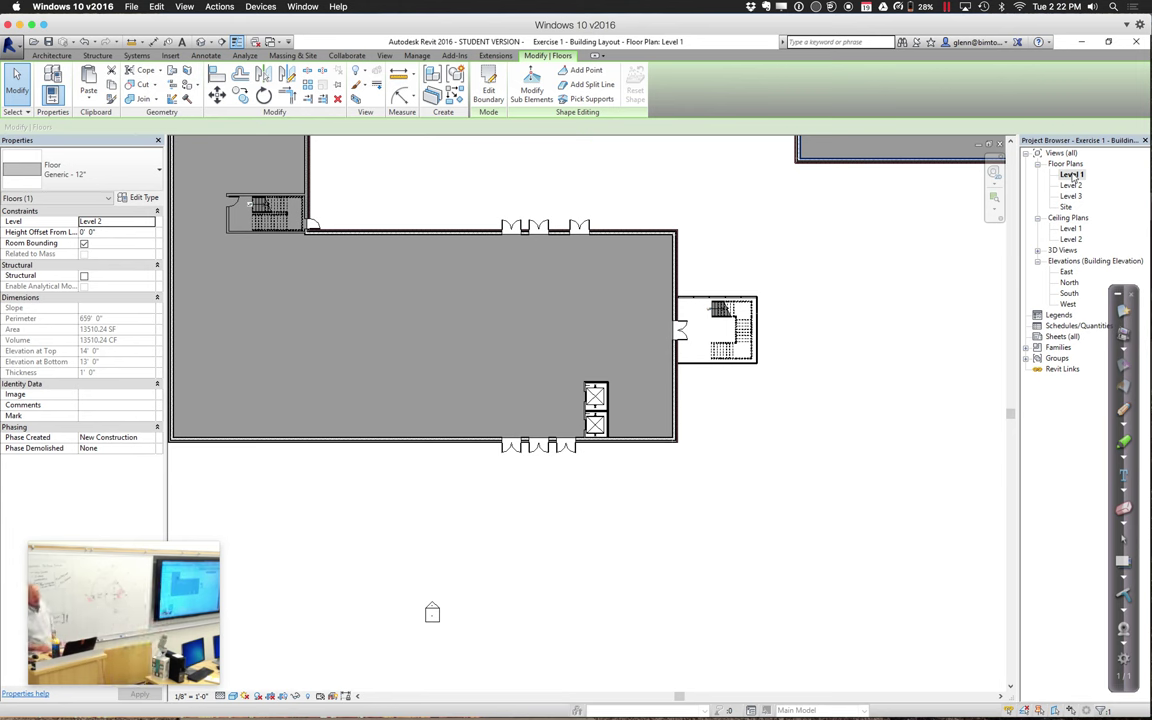
Switch to the Mindomo mind map and bring the Building Core(s) branch with restrooms, mechanical room and shafts into view
{"action": "left_click", "coordinate": [994, 198]}
{"action": "left_click_drag", "start_coordinate": [541, 316], "coordinate": [758, 484]}
{"action": "key", "text": "ctrl+Left"}
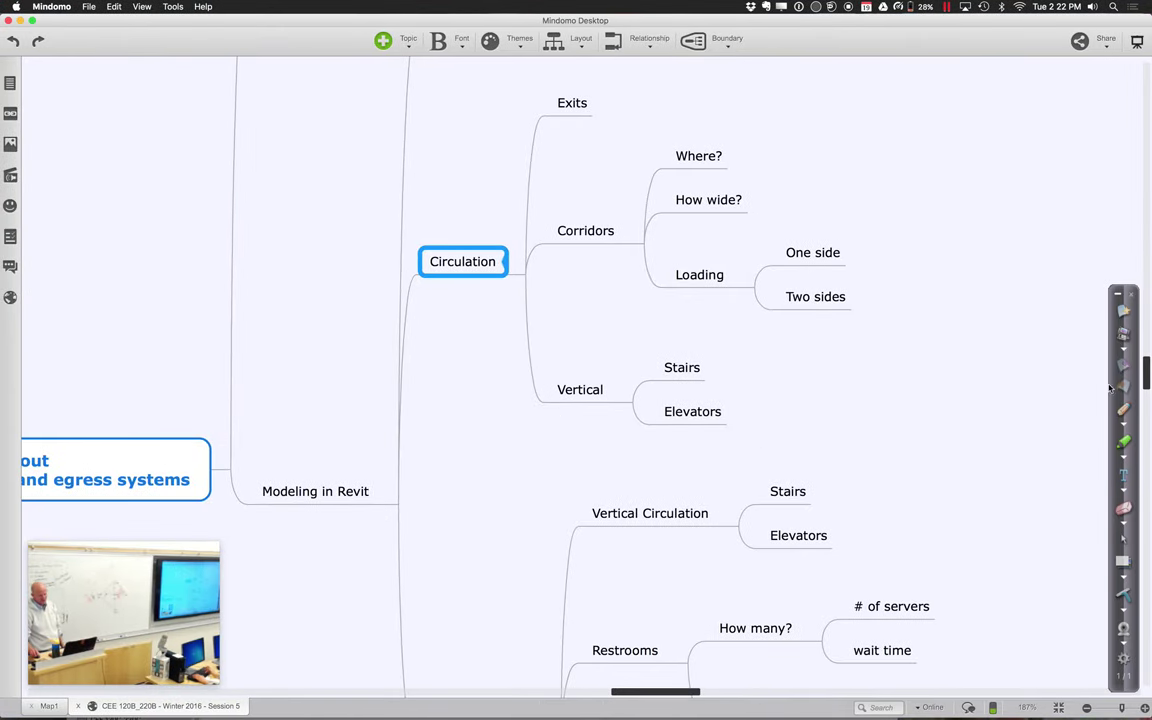
{"action": "left_click_drag", "start_coordinate": [1147, 378], "coordinate": [1148, 397]}
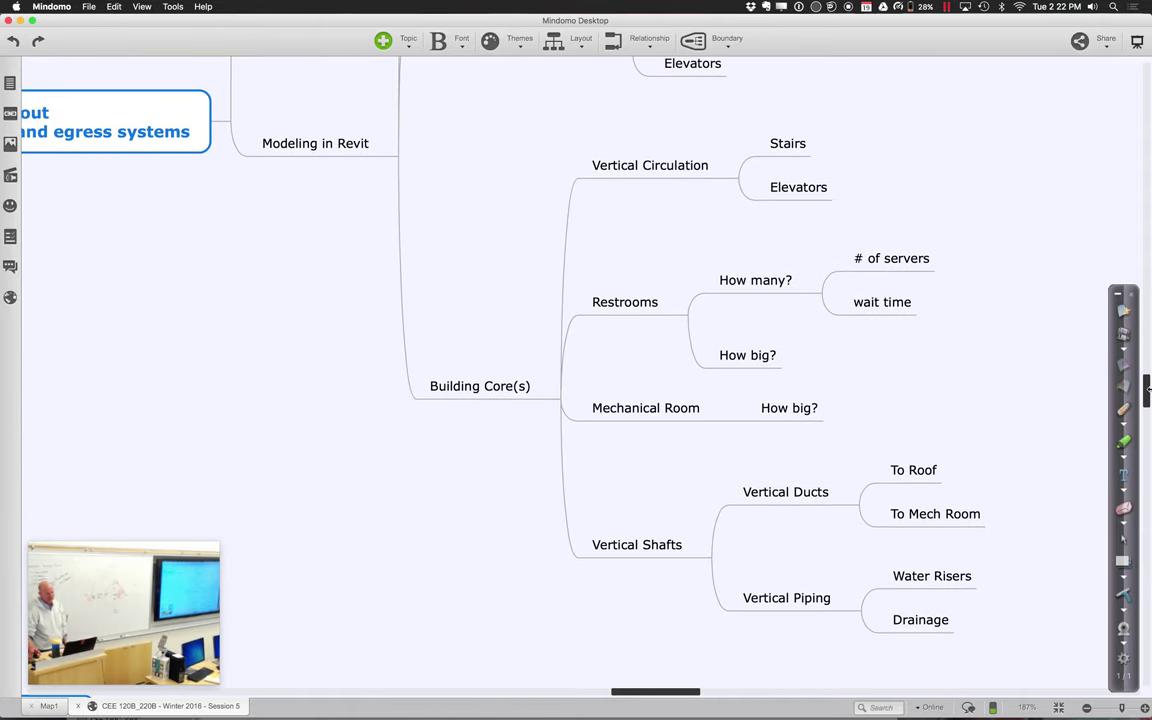
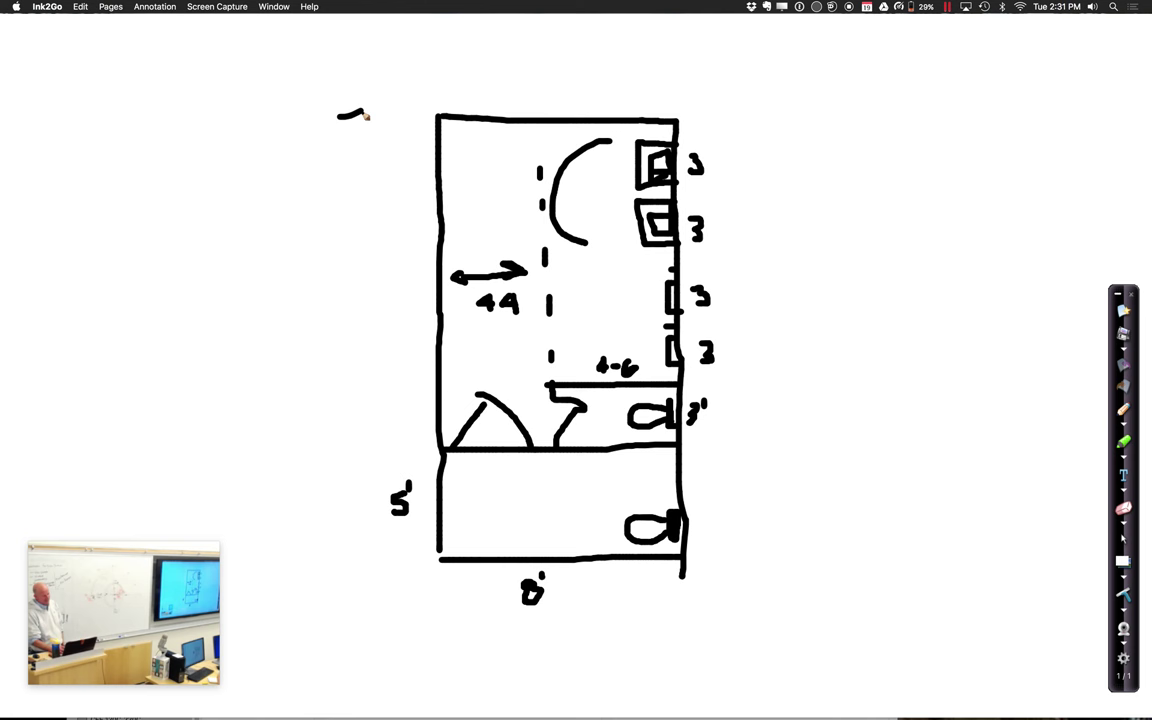
Add dimension arrows to the restroom sketch, labelling its overall length 20 and its overall width 8
{"action": "left_click_drag", "start_coordinate": [353, 166], "coordinate": [353, 421]}
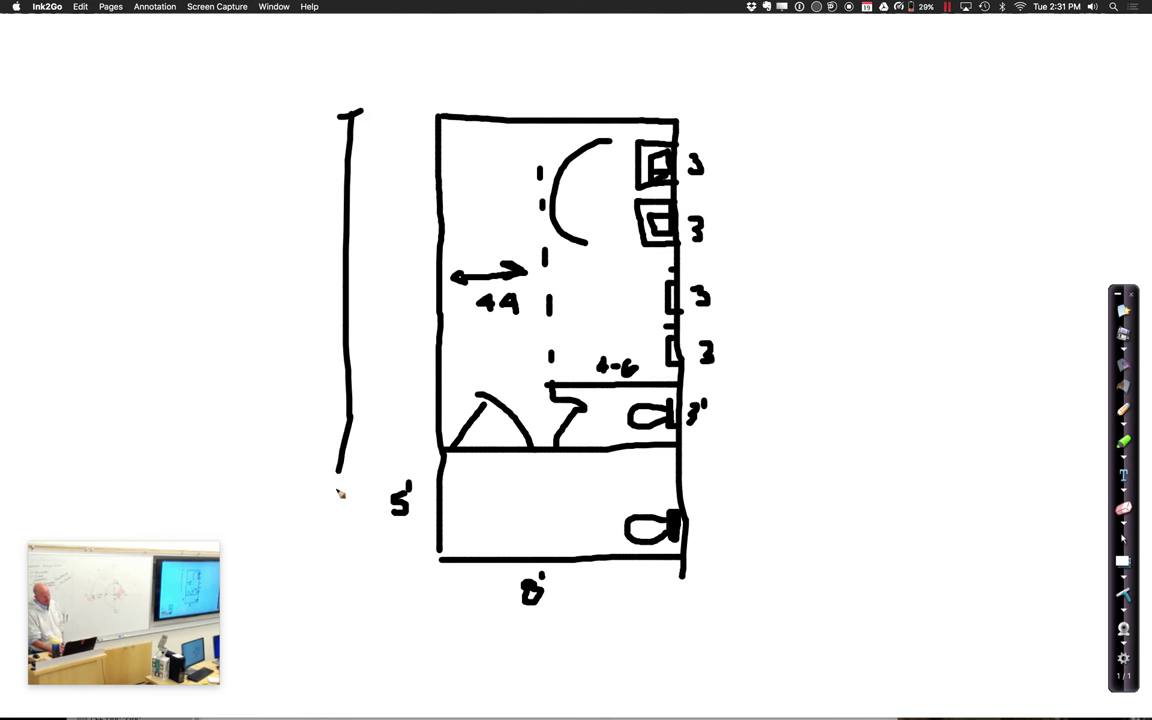
{"action": "left_click_drag", "start_coordinate": [339, 492], "coordinate": [344, 553]}
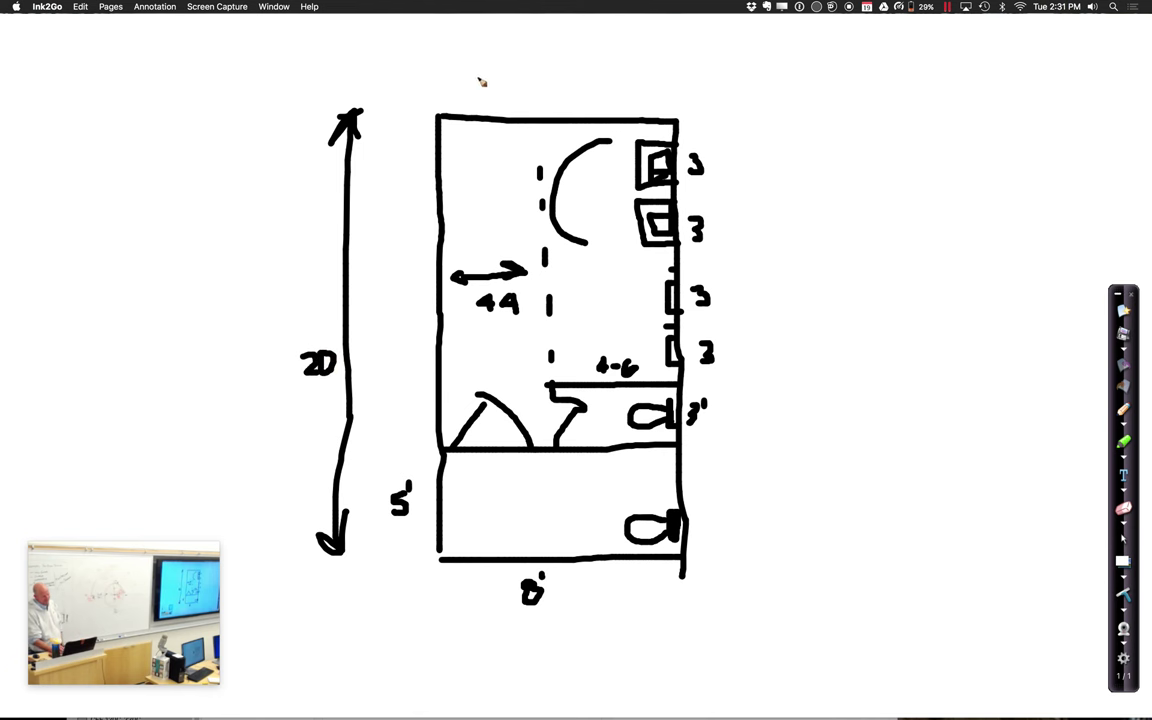
{"action": "left_click_drag", "start_coordinate": [476, 77], "coordinate": [643, 84]}
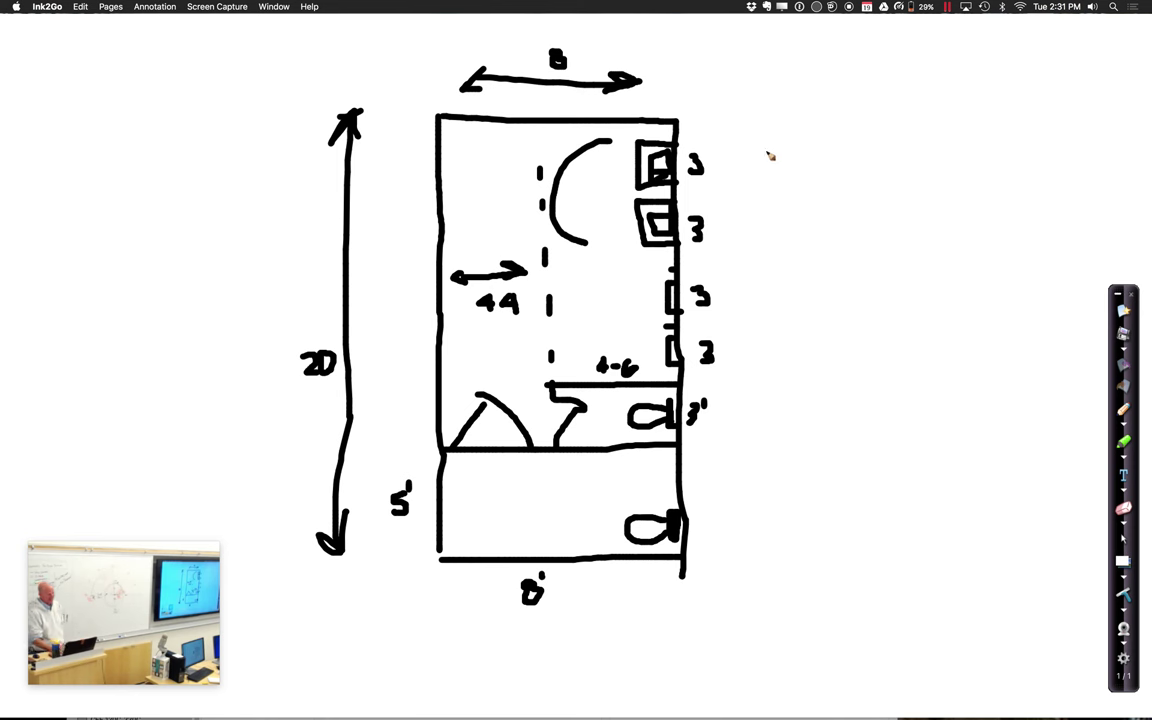
Sketch the outline of a second, similarly sized restroom back to back with the first along the fixture wall
{"action": "left_click_drag", "start_coordinate": [692, 121], "coordinate": [816, 122]}
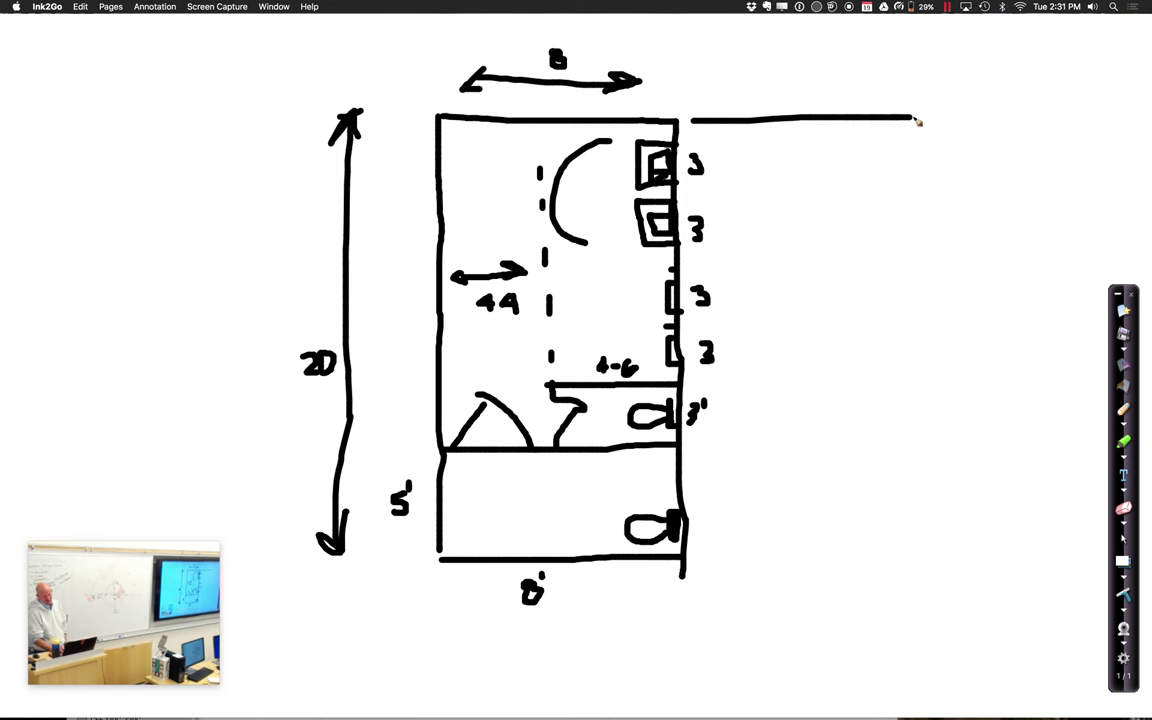
{"action": "left_click_drag", "start_coordinate": [915, 143], "coordinate": [922, 521]}
{"action": "left_click_drag", "start_coordinate": [913, 578], "coordinate": [722, 575]}
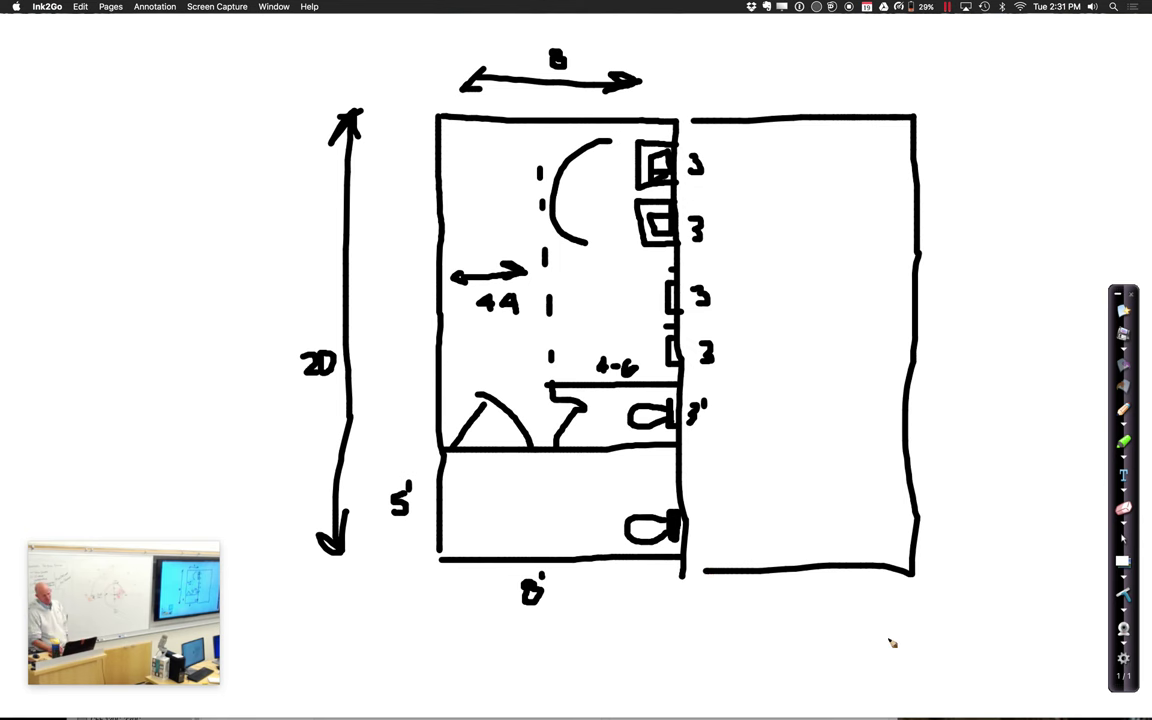
Close the whiteboard sketch and switch back to the Revit Level 1 floor plan
{"action": "key", "text": "ctrl+Right"}
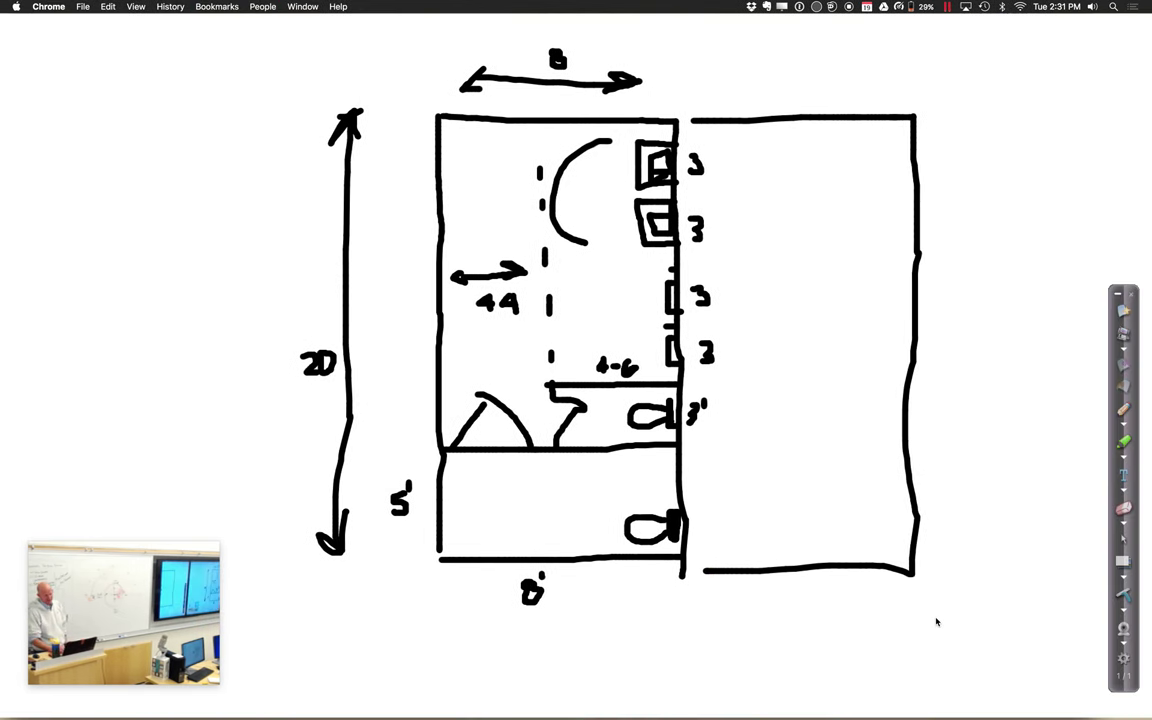
{"action": "left_click", "coordinate": [1123, 561]}
{"action": "key", "text": "ctrl+Right"}
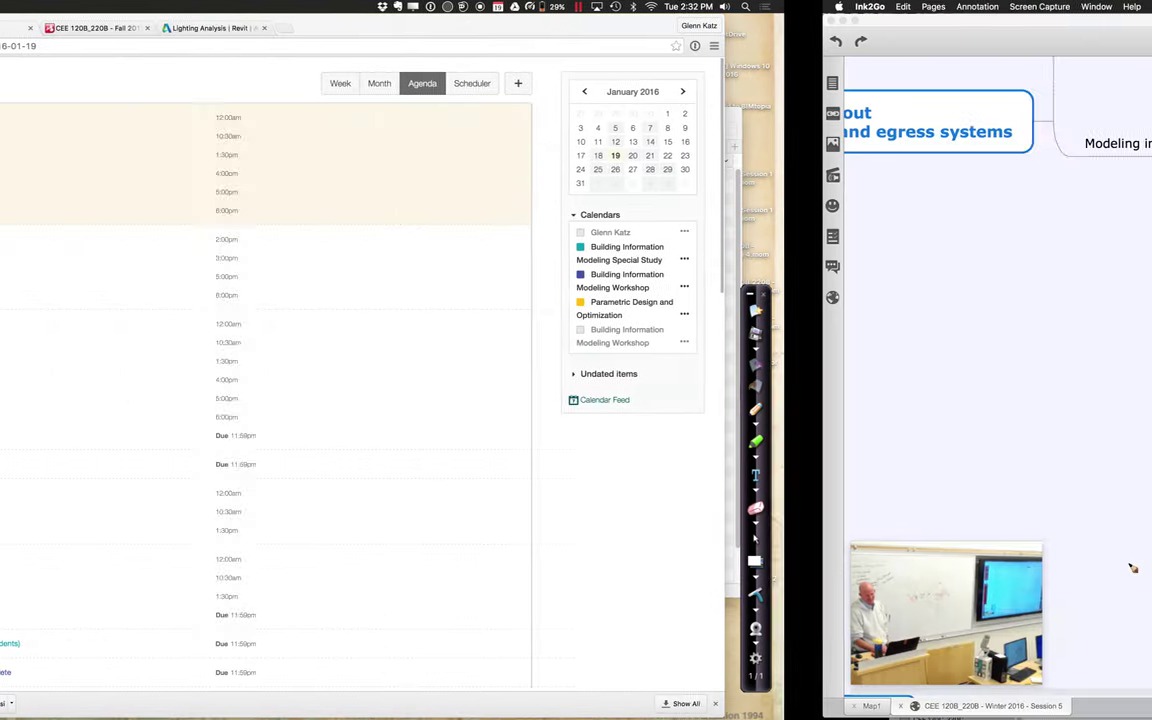
{"action": "key", "text": "ctrl+Right"}
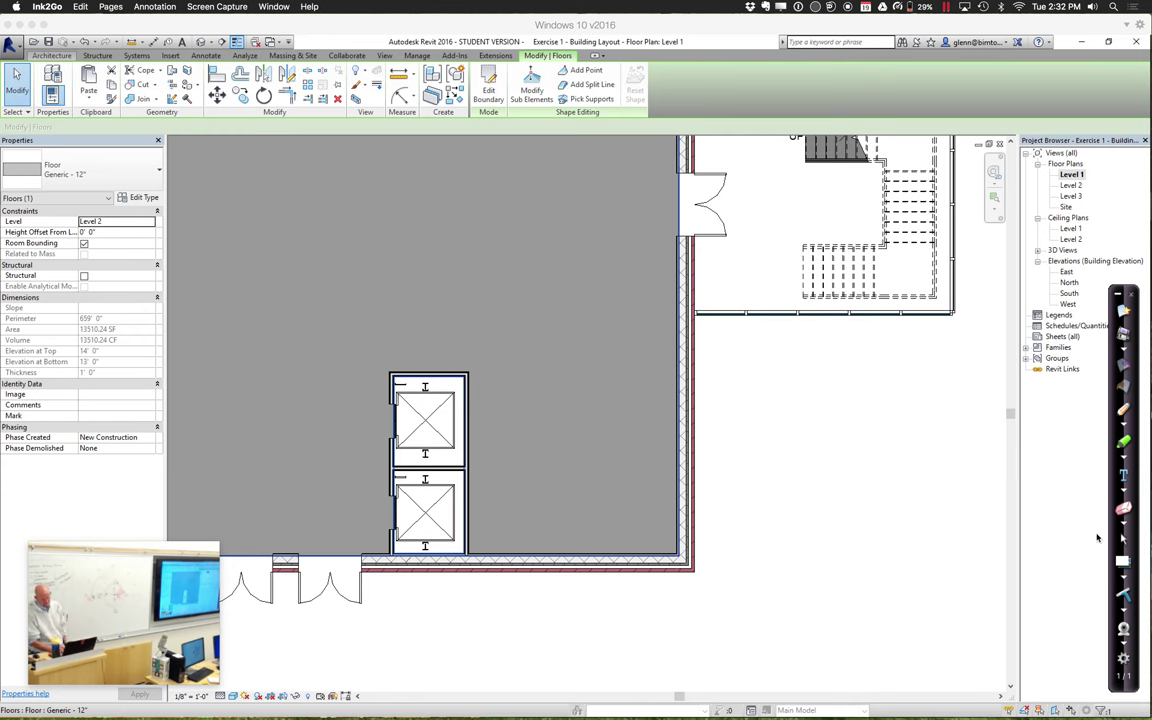
Draw 5" 2-hour partition walls from the elevator enclosure's northeast corner 8'-6" east, then south to the exterior wall
{"action": "left_click", "coordinate": [22, 90]}
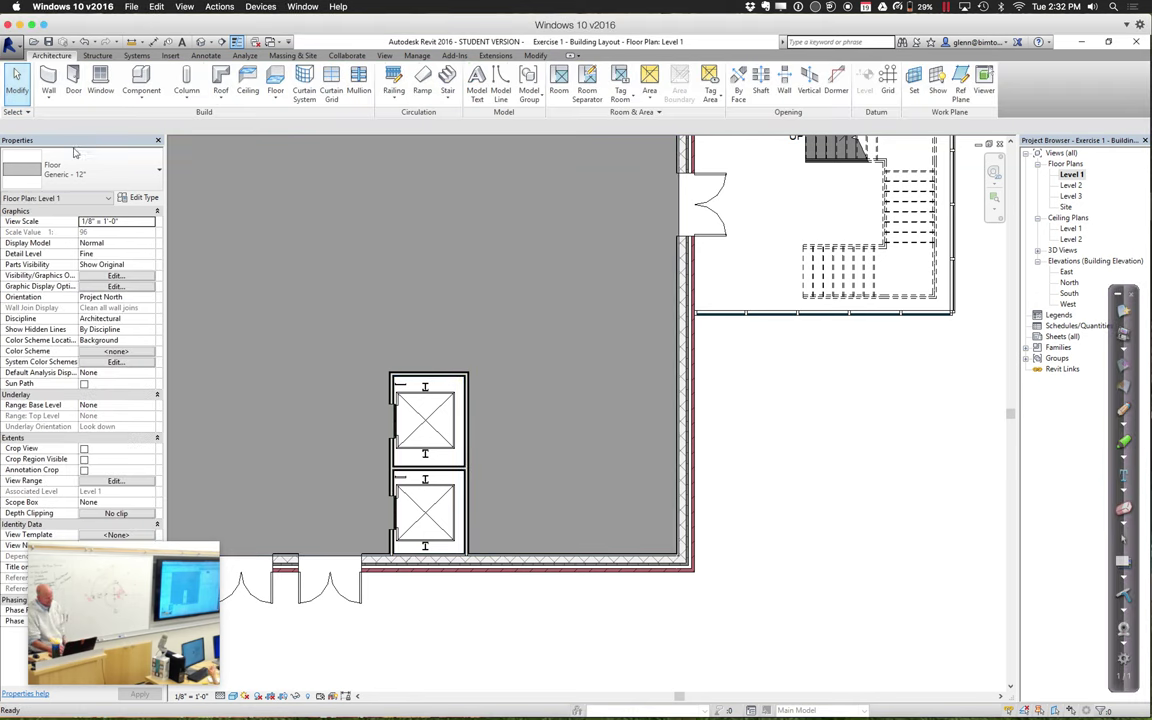
{"action": "left_click", "coordinate": [48, 92]}
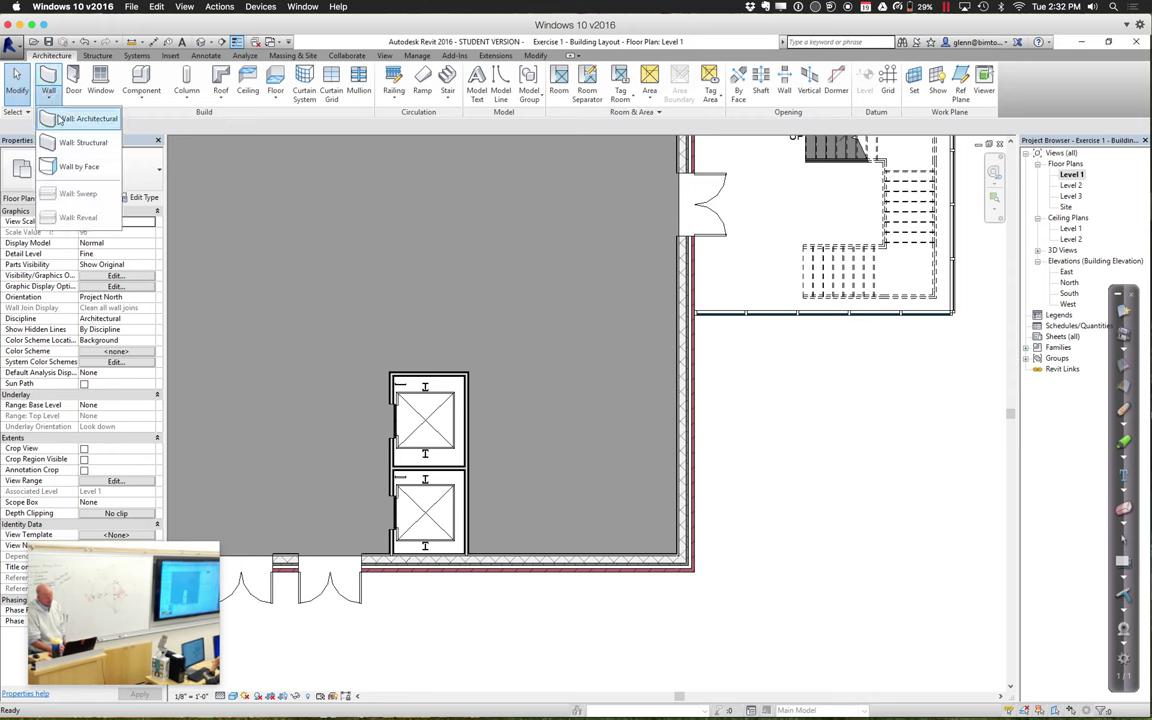
{"action": "left_click", "coordinate": [60, 120]}
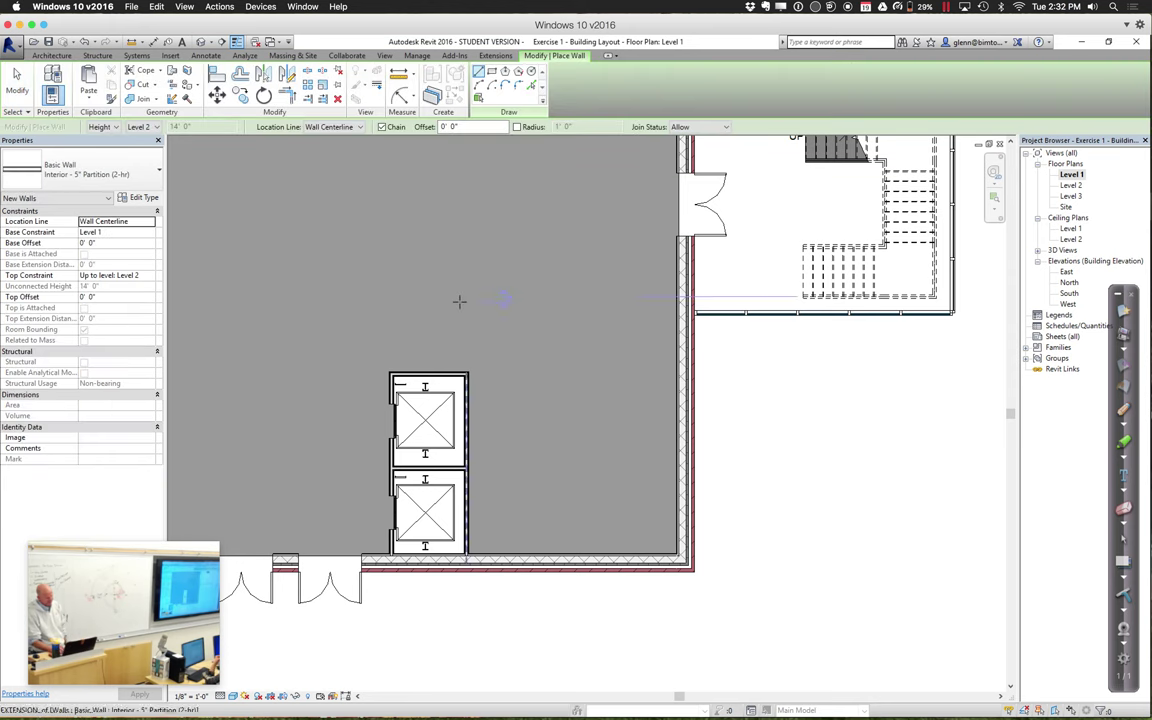
{"action": "left_click", "coordinate": [467, 374]}
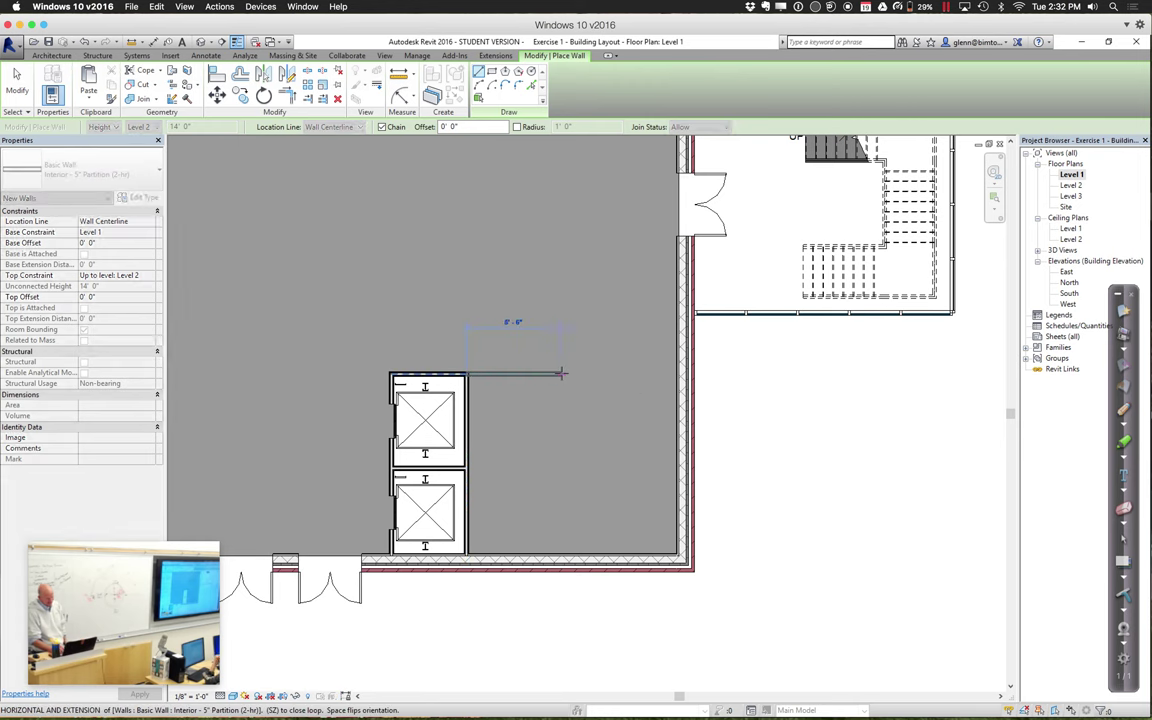
{"action": "left_click", "coordinate": [561, 374]}
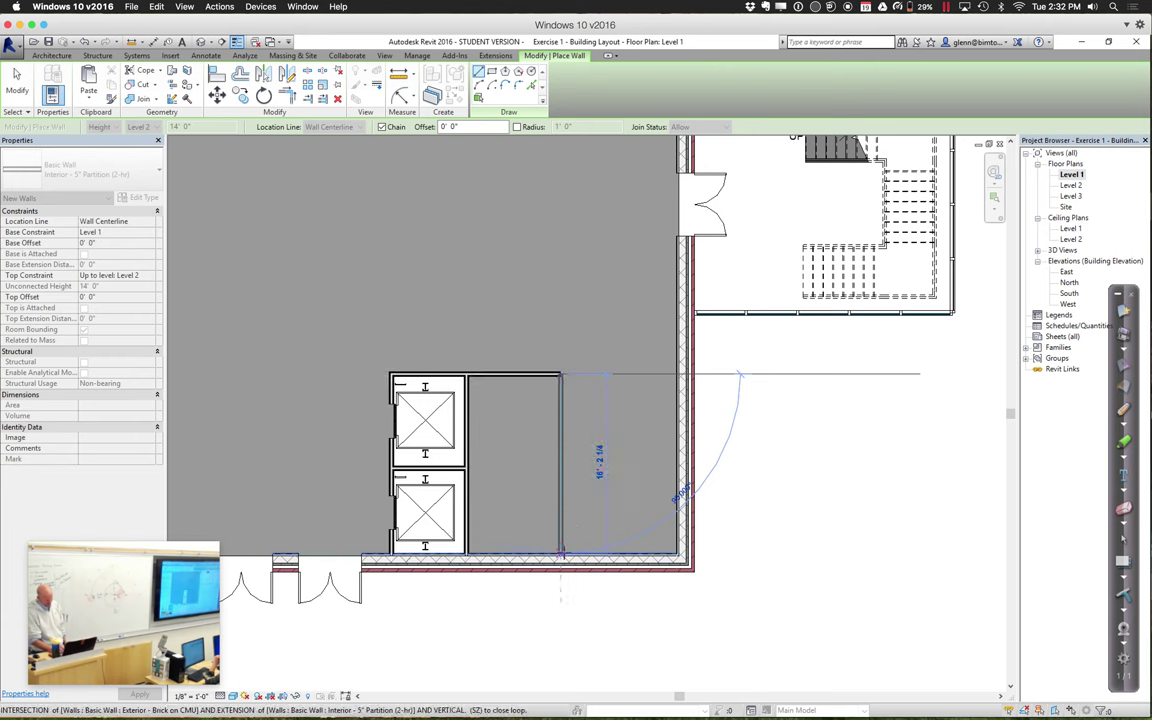
{"action": "left_click", "coordinate": [561, 553]}
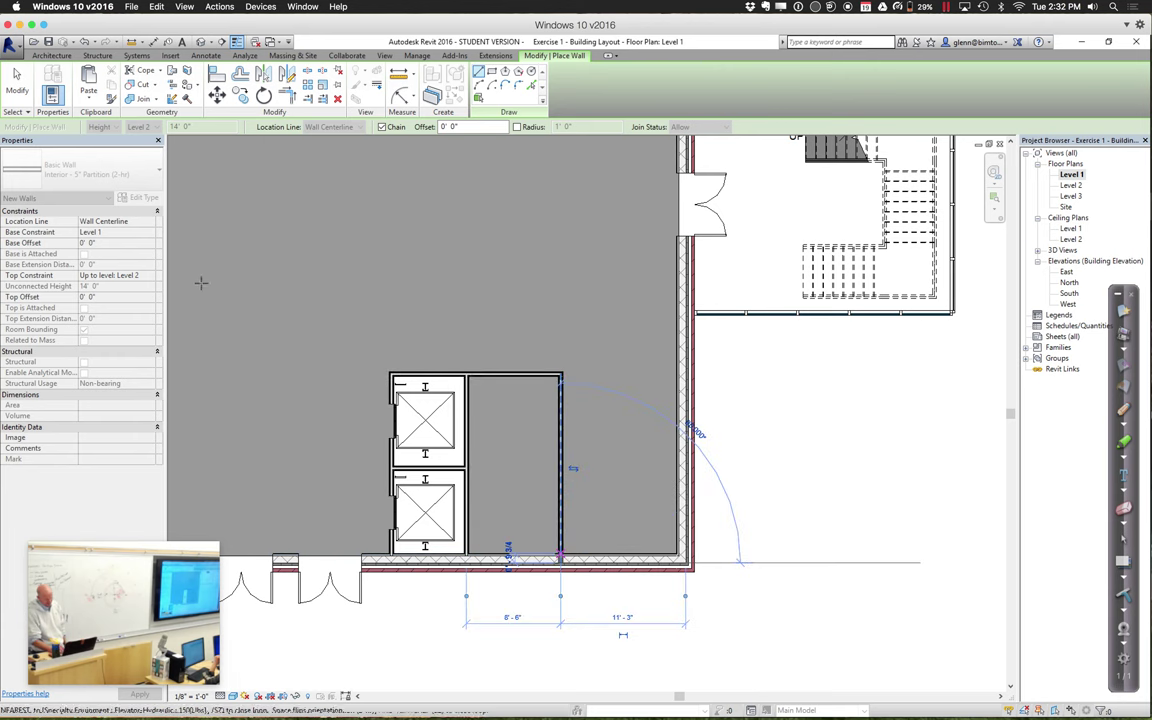
{"action": "left_click", "coordinate": [17, 82]}
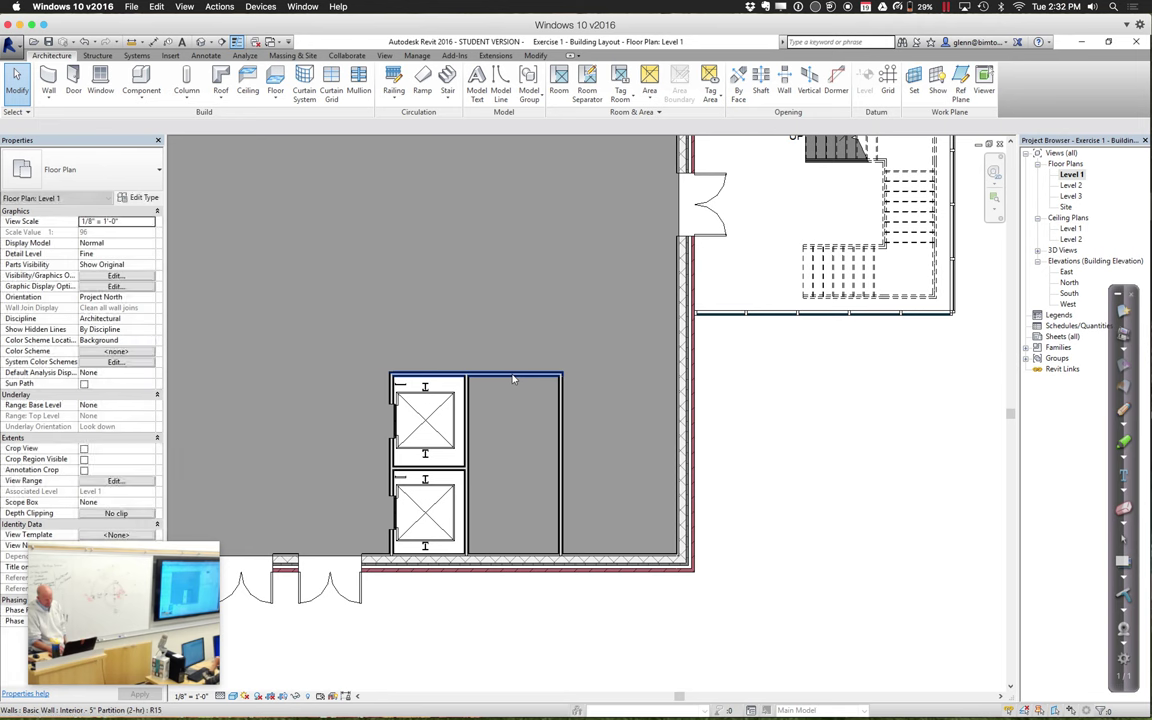
Measure the new room's north wall against the south exterior wall by moving the temporary dimension's witness line there
{"action": "left_click", "coordinate": [512, 378]}
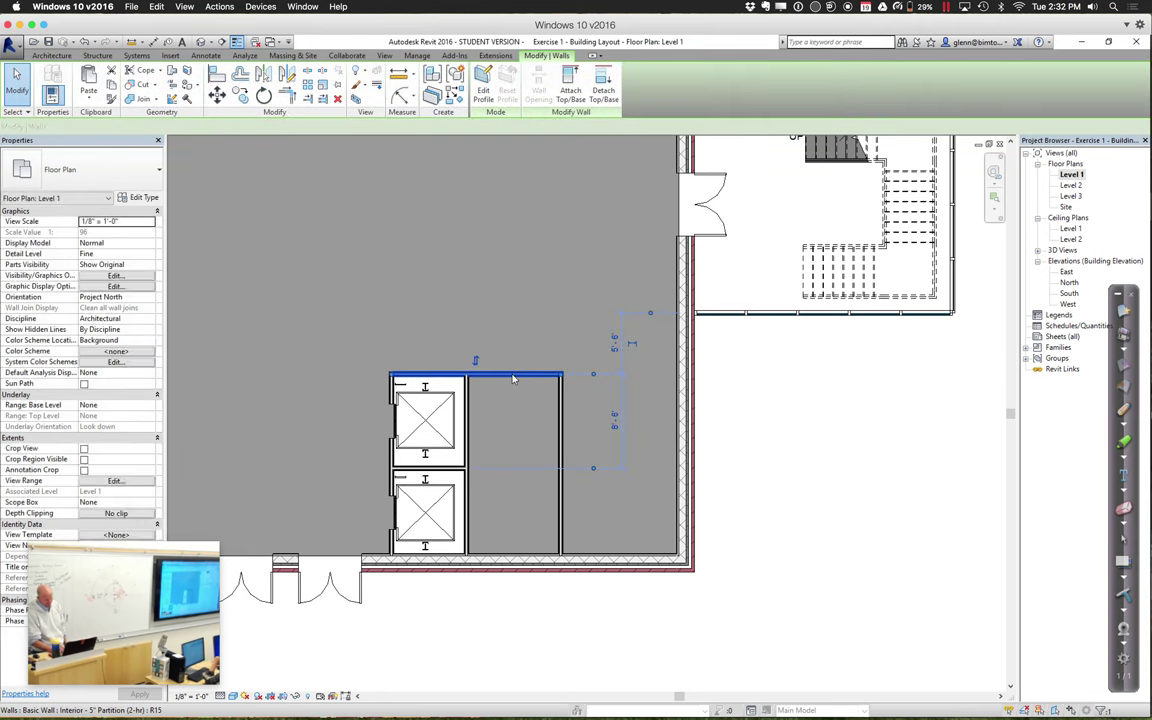
{"action": "right_click", "coordinate": [592, 473]}
{"action": "left_click", "coordinate": [595, 207]}
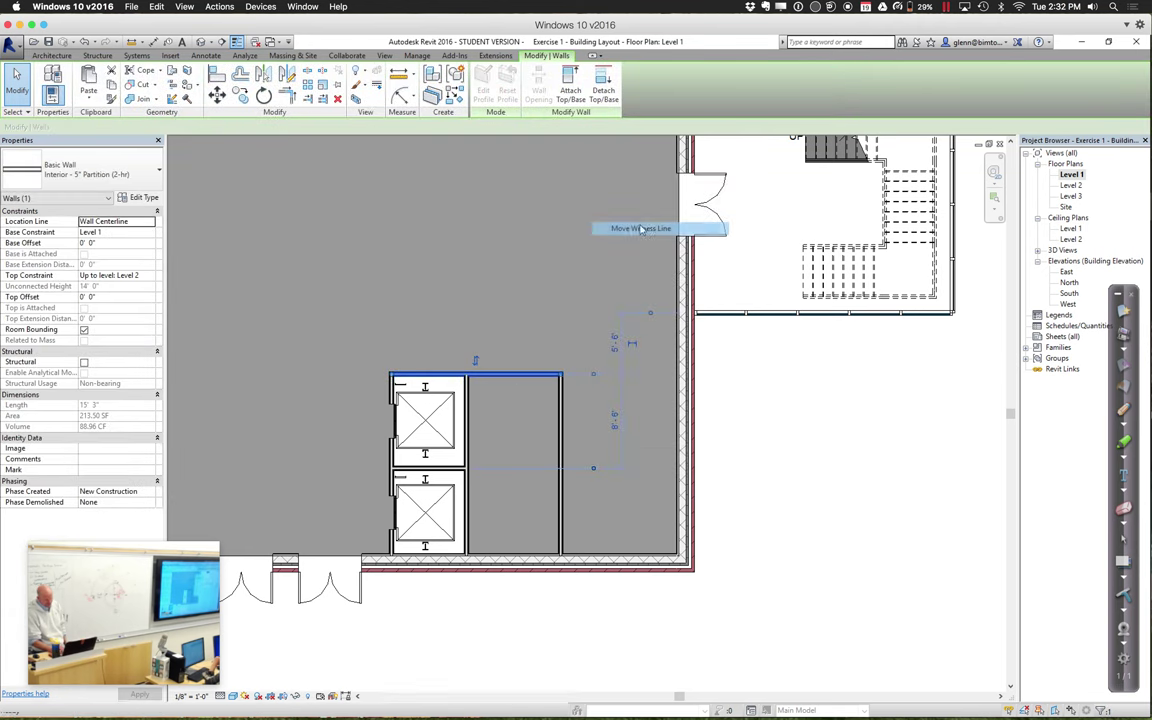
{"action": "left_click", "coordinate": [527, 562]}
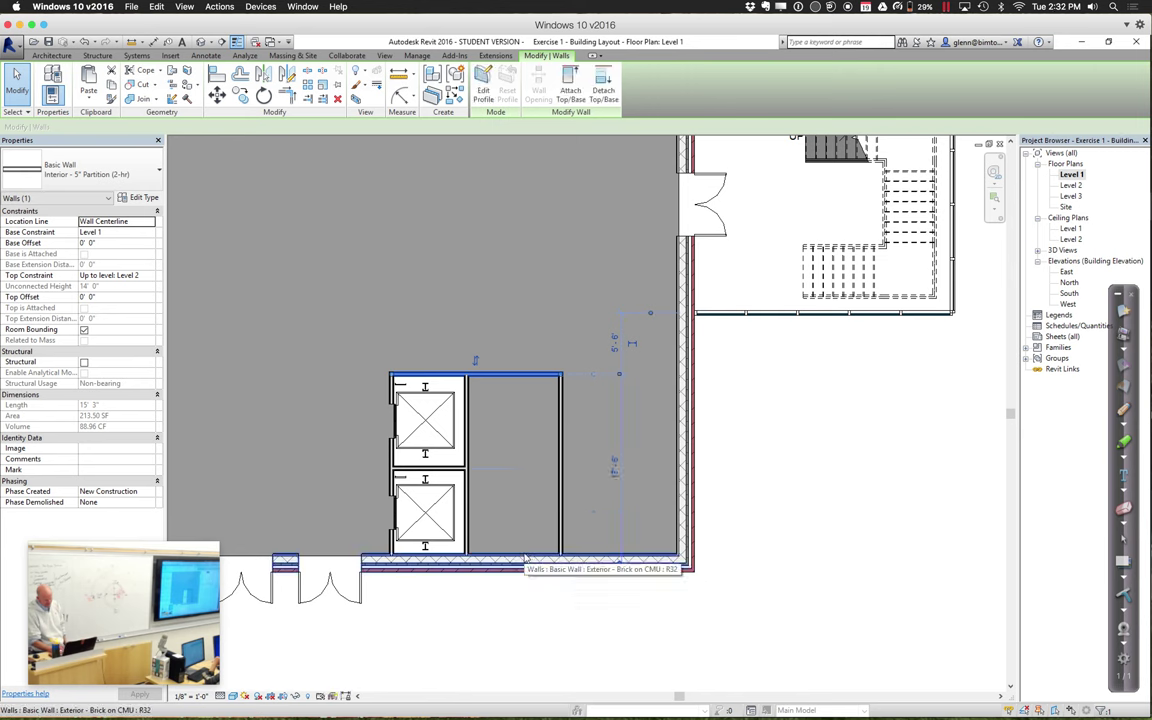
{"action": "left_click", "coordinate": [764, 645]}
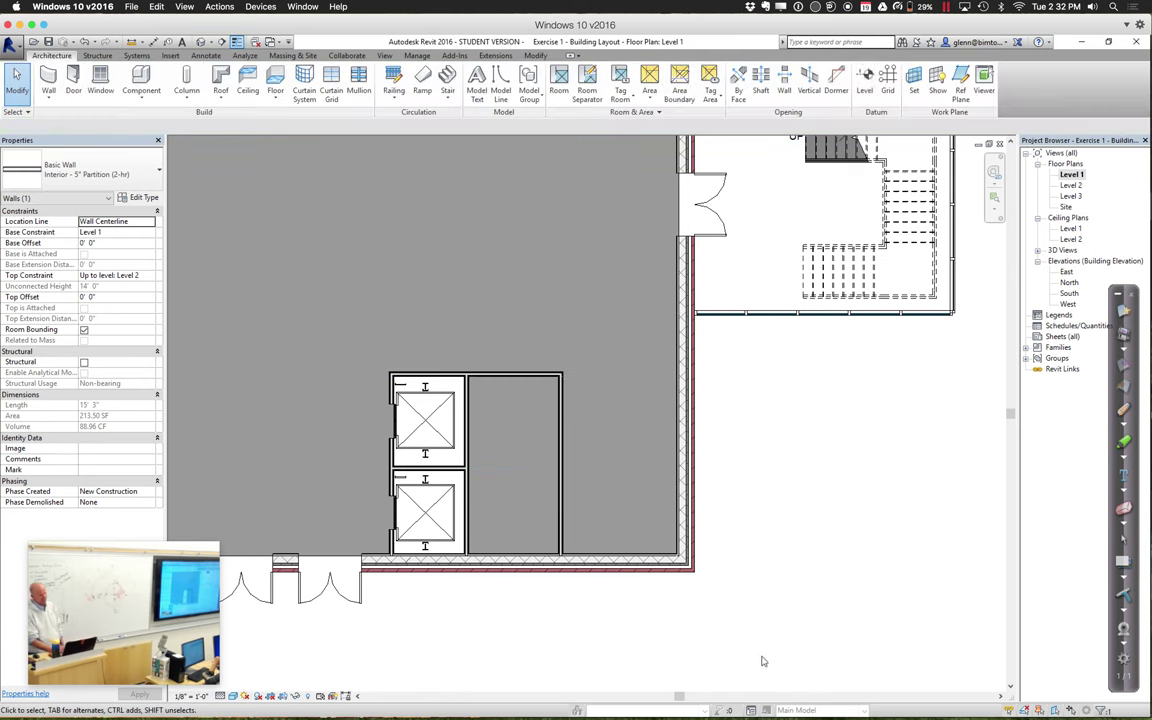
Move the shared north wall of the elevators and new room slightly north and extend it to the east exterior wall
{"action": "left_click", "coordinate": [520, 376]}
{"action": "left_click_drag", "start_coordinate": [520, 376], "coordinate": [520, 373]}
{"action": "left_click", "coordinate": [731, 425]}
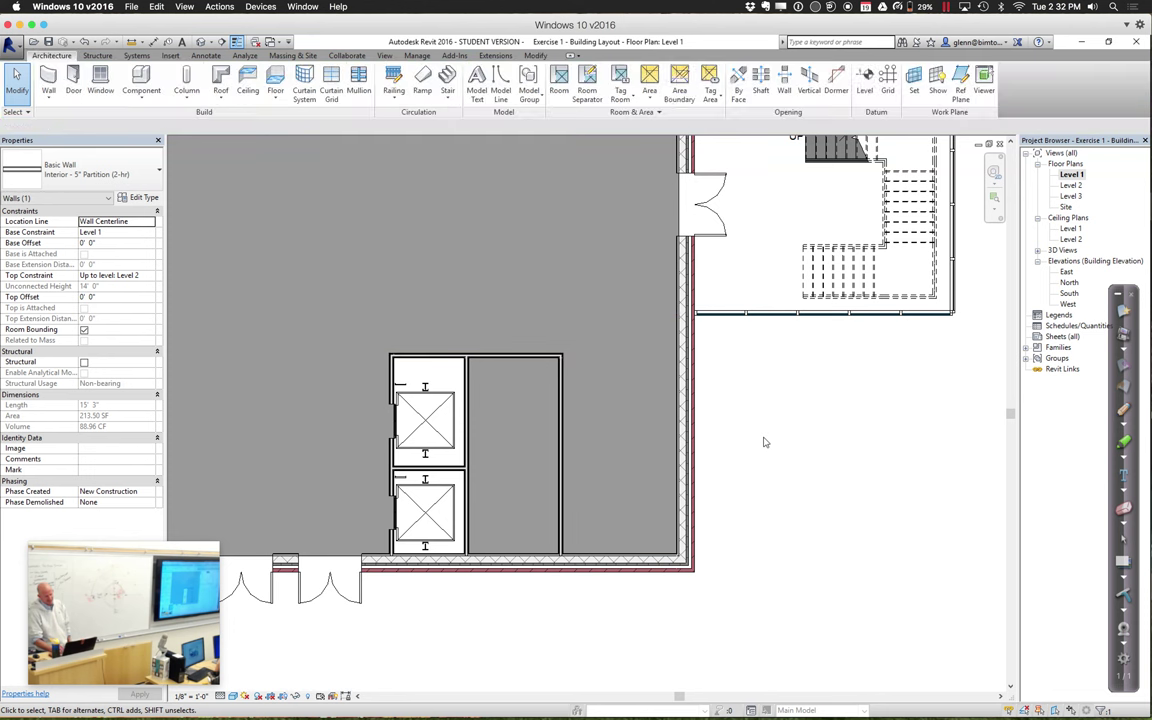
{"action": "left_click", "coordinate": [539, 362]}
{"action": "left_click_drag", "start_coordinate": [561, 357], "coordinate": [676, 354]}
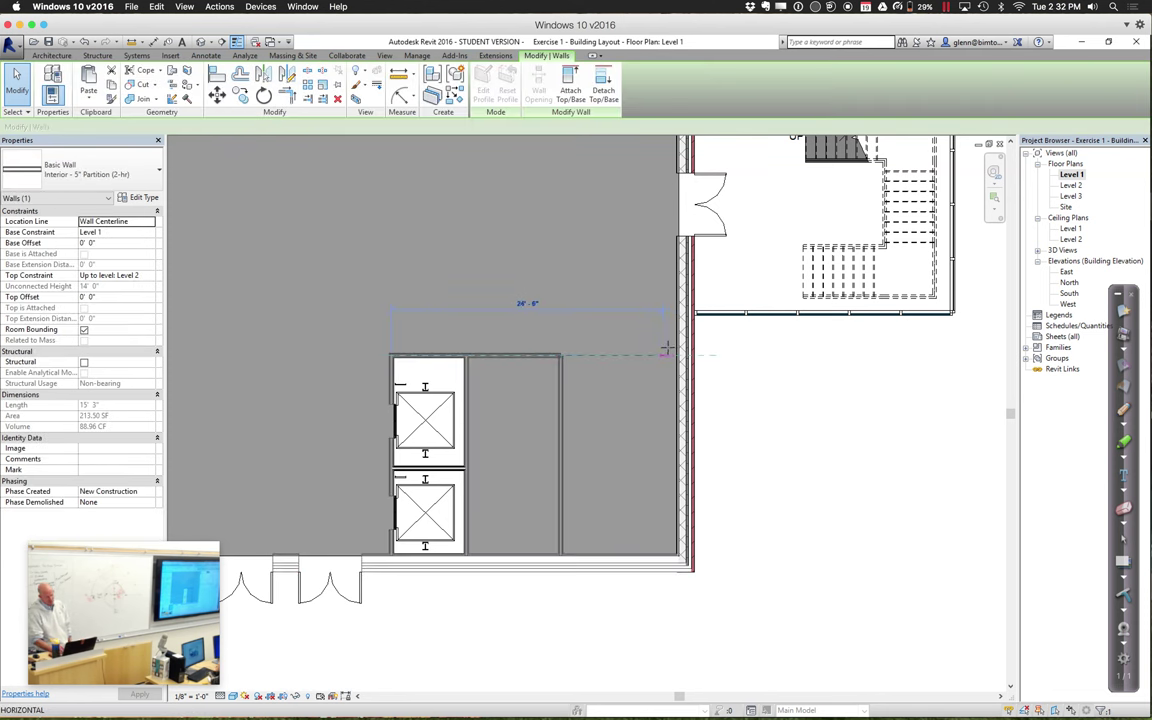
Nudge the partition between the two restrooms east until it stands 9'-6" from the elevator shaft wall
{"action": "left_click", "coordinate": [562, 408]}
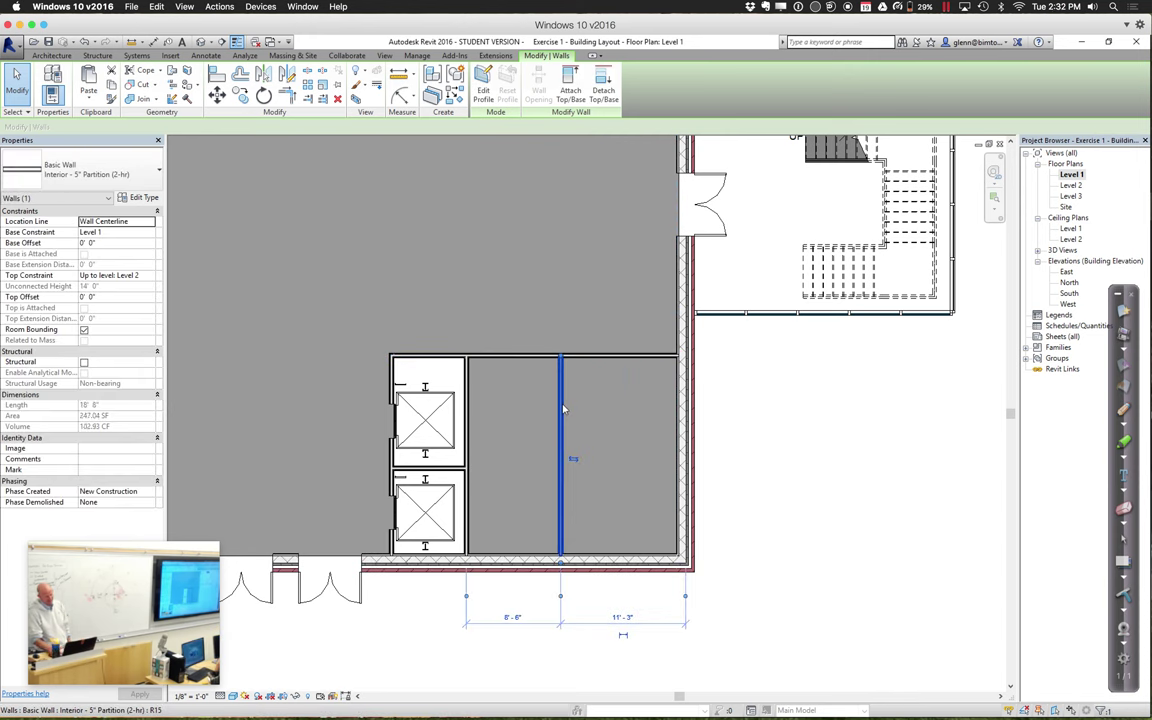
{"action": "key", "text": "Right"}
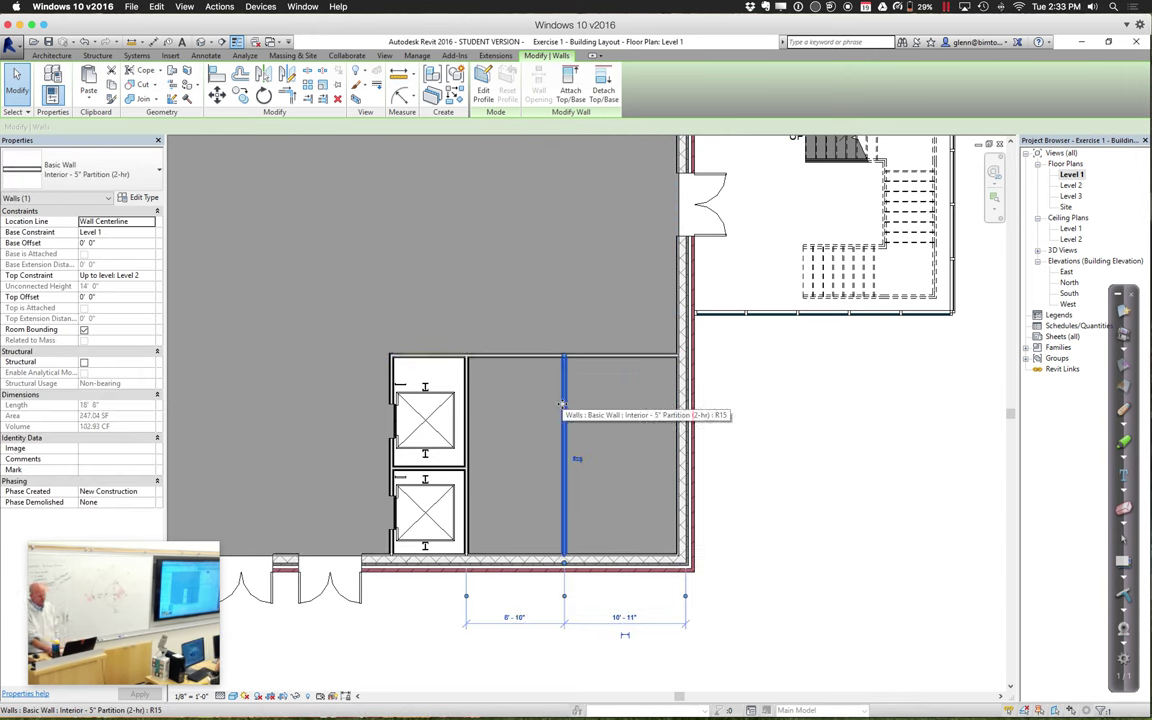
{"action": "key", "text": "Right"}
{"action": "key", "text": "Right"}
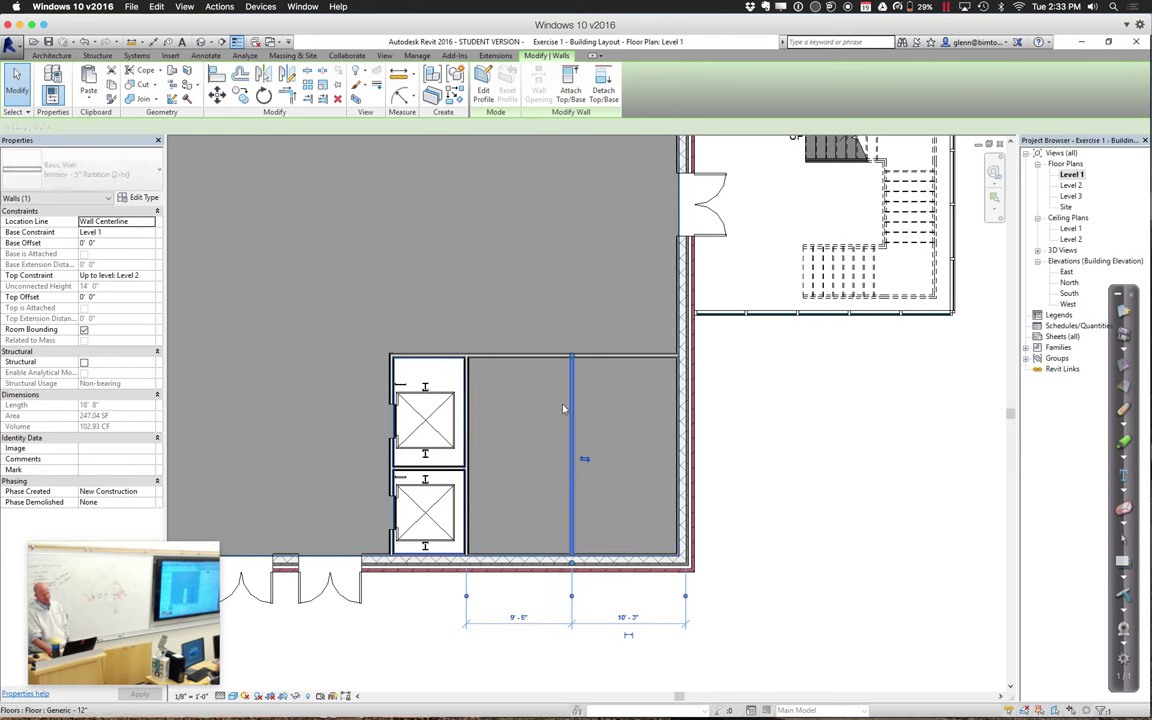
{"action": "key", "text": "Right"}
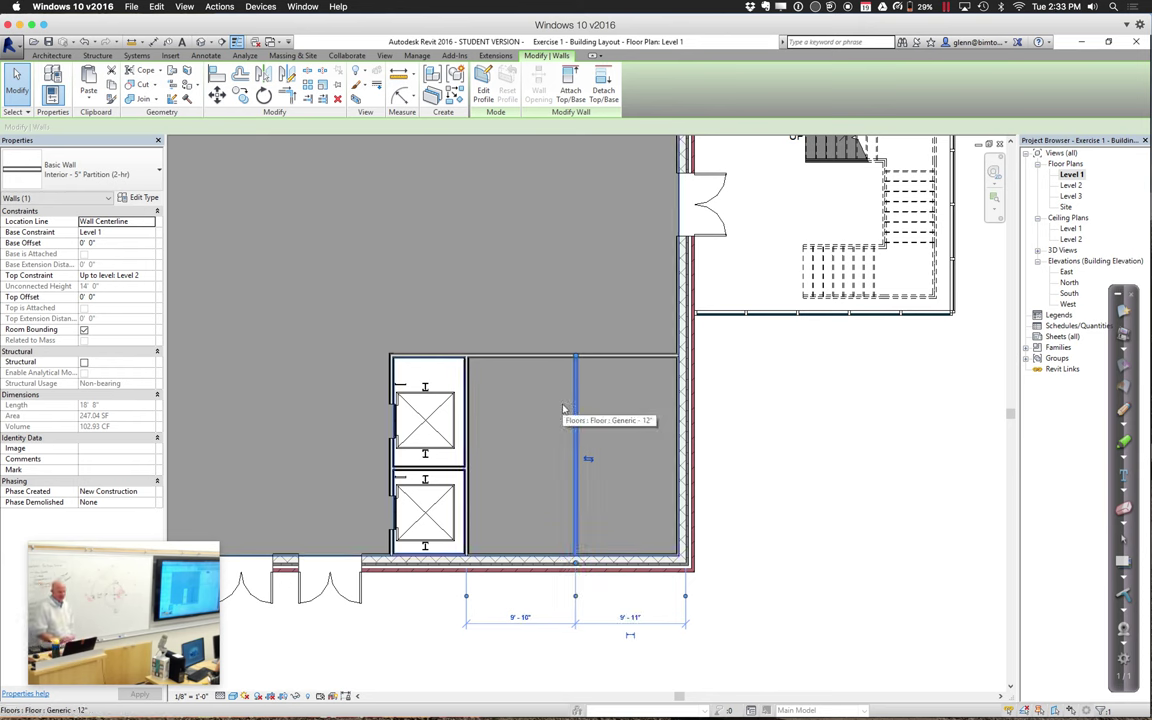
{"action": "key", "text": "Left"}
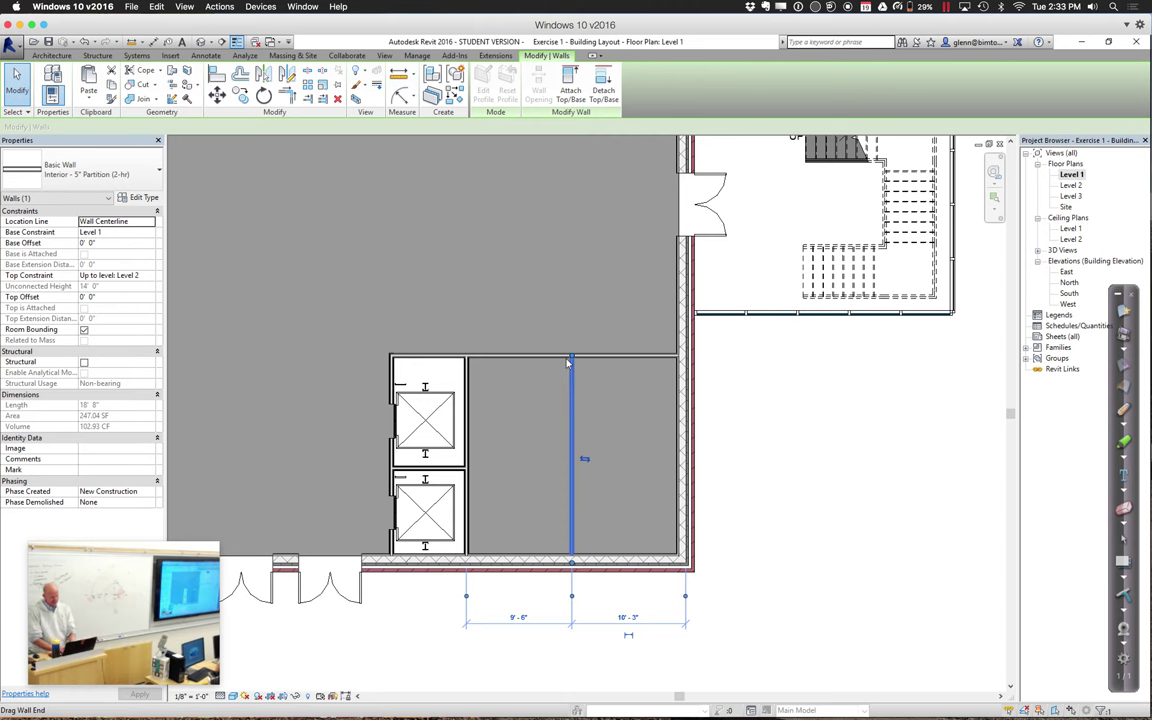
Draw 5" 2-hour partition walls from the northern stair enclosure about 16' south, then about 15'-3" east to the exterior wall
{"action": "scroll", "coordinate": [567, 362], "scroll_direction": "down", "scroll_amount": 5}
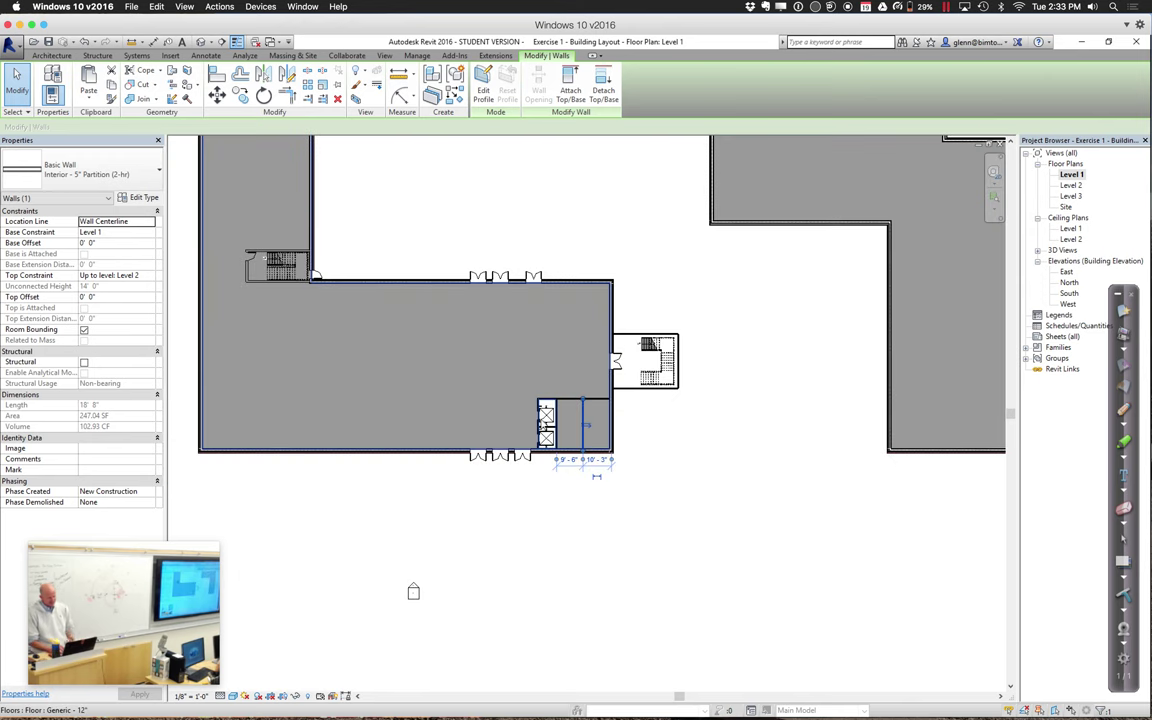
{"action": "left_click", "coordinate": [1012, 146]}
{"action": "left_click", "coordinate": [1012, 146]}
{"action": "left_click", "coordinate": [1012, 146]}
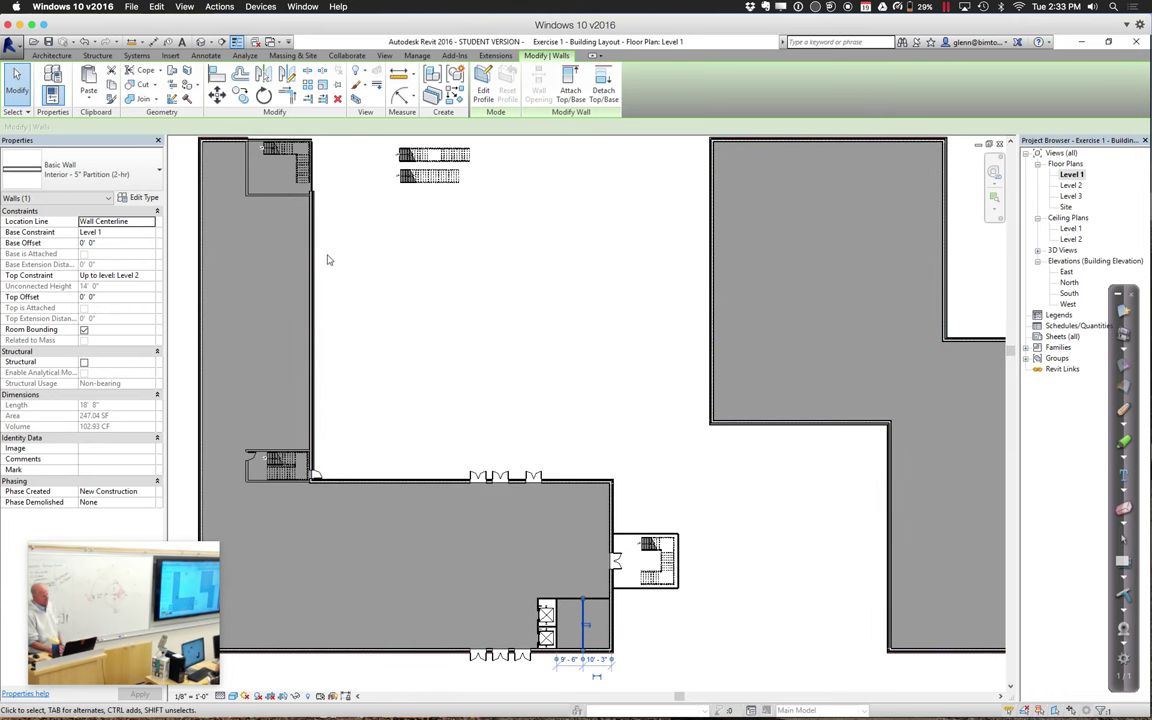
{"action": "left_click", "coordinate": [52, 56]}
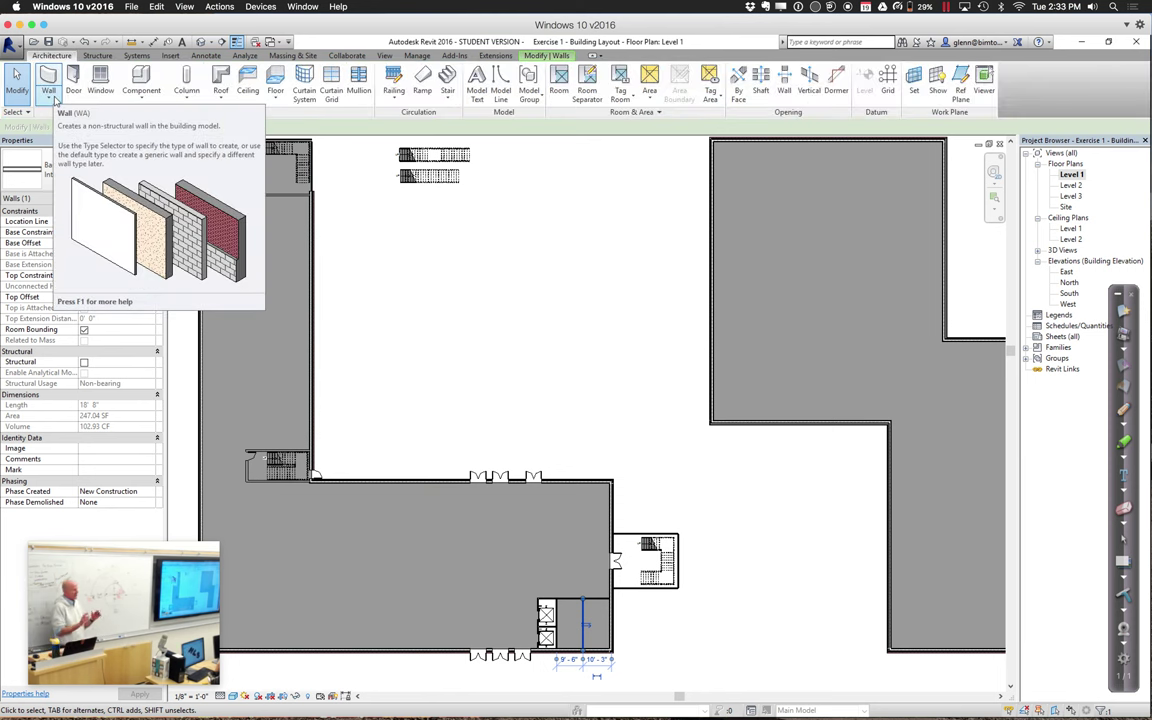
{"action": "left_click", "coordinate": [55, 99]}
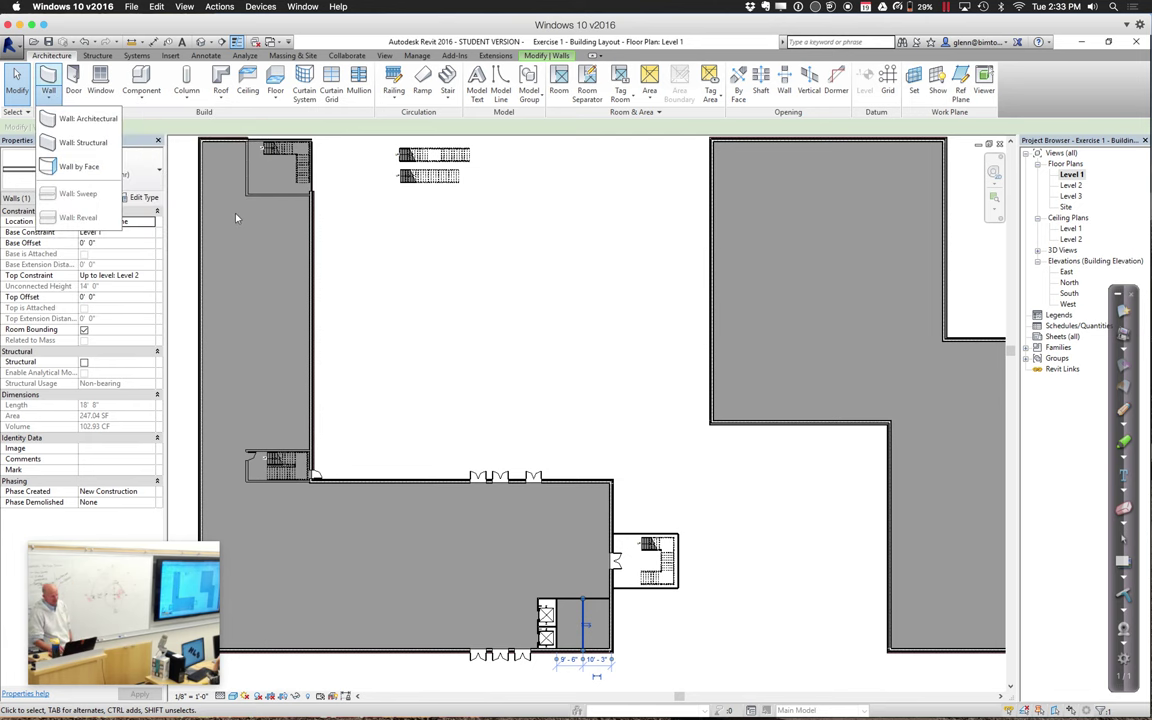
{"action": "left_click", "coordinate": [85, 118]}
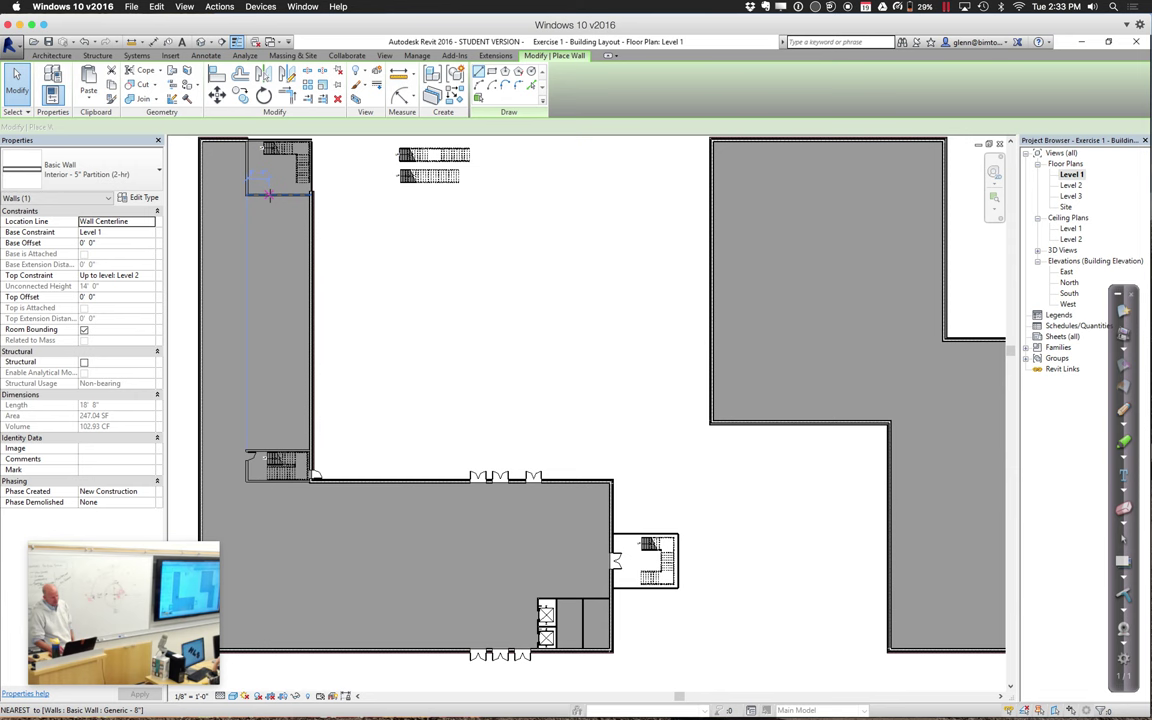
{"action": "left_click", "coordinate": [268, 195]}
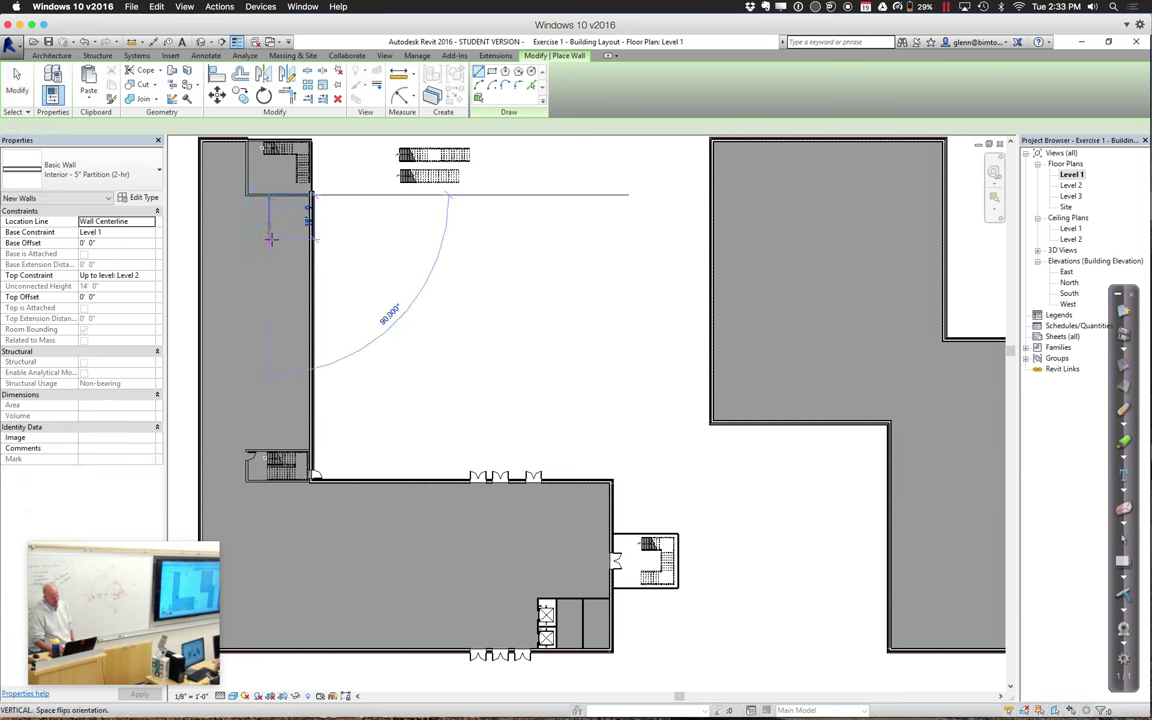
{"action": "left_click", "coordinate": [269, 239]}
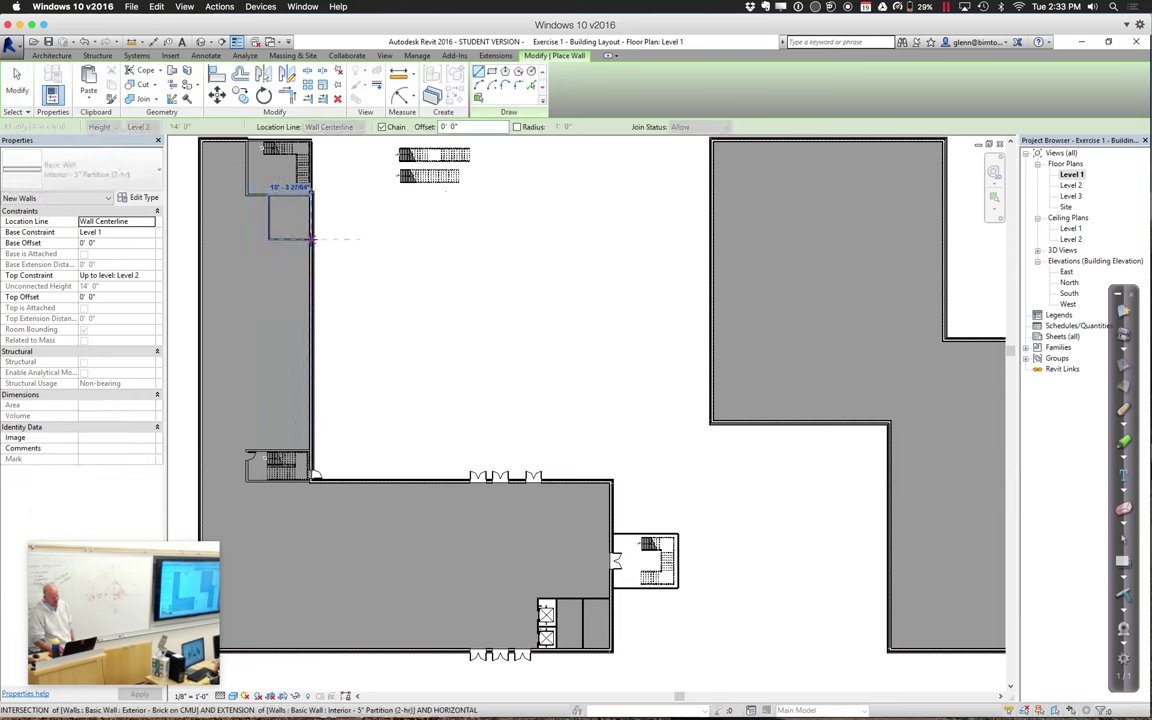
{"action": "key", "text": "Escape"}
{"action": "key", "text": "Escape"}
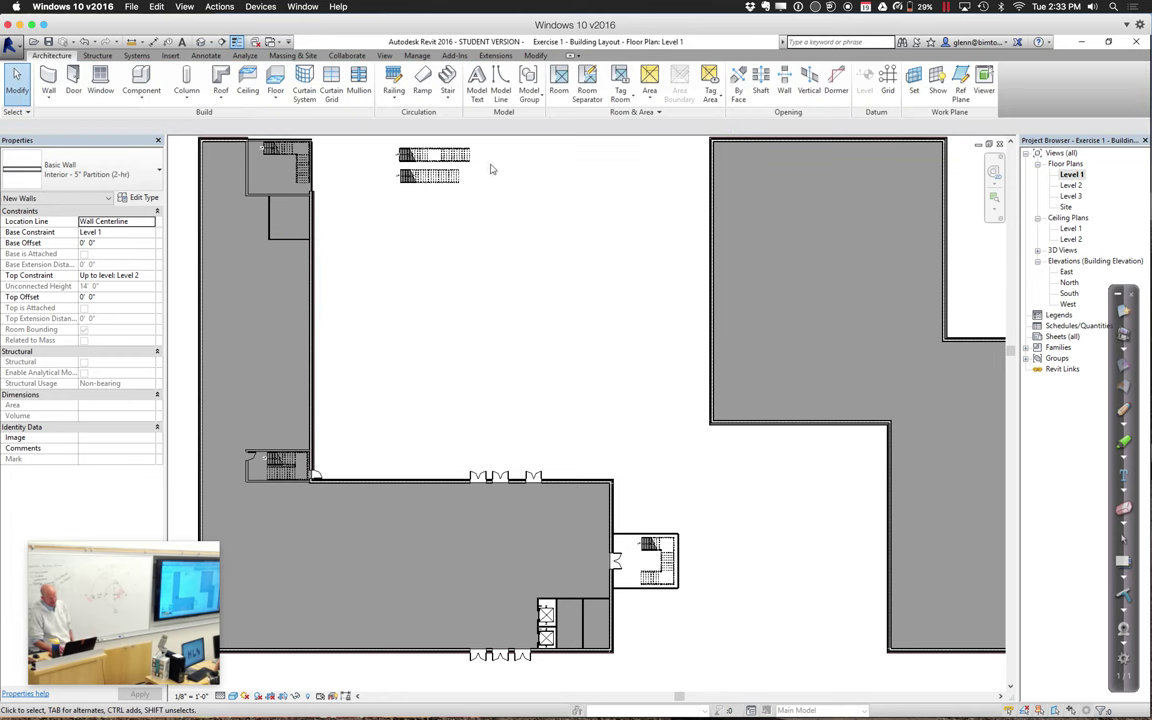
Set the new room's west wall 17' from the east exterior wall
{"action": "key", "text": "z"}
{"action": "key", "text": "r"}
{"action": "left_click_drag", "start_coordinate": [229, 182], "coordinate": [334, 262]}
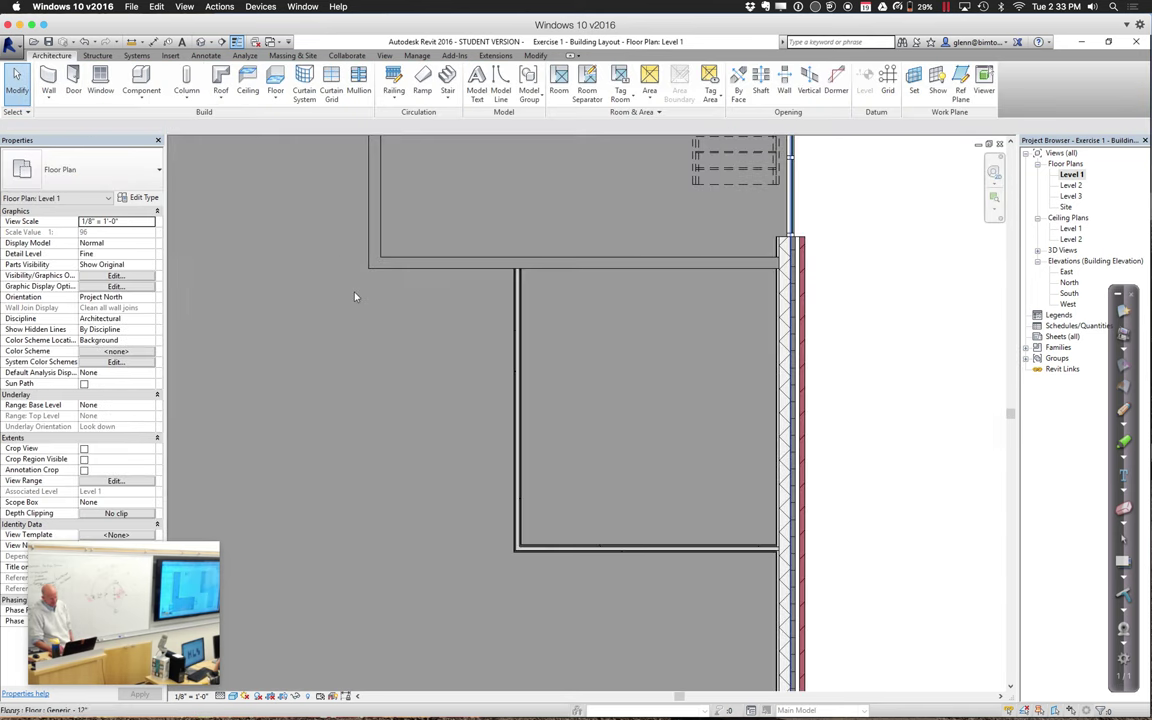
{"action": "left_click", "coordinate": [519, 399]}
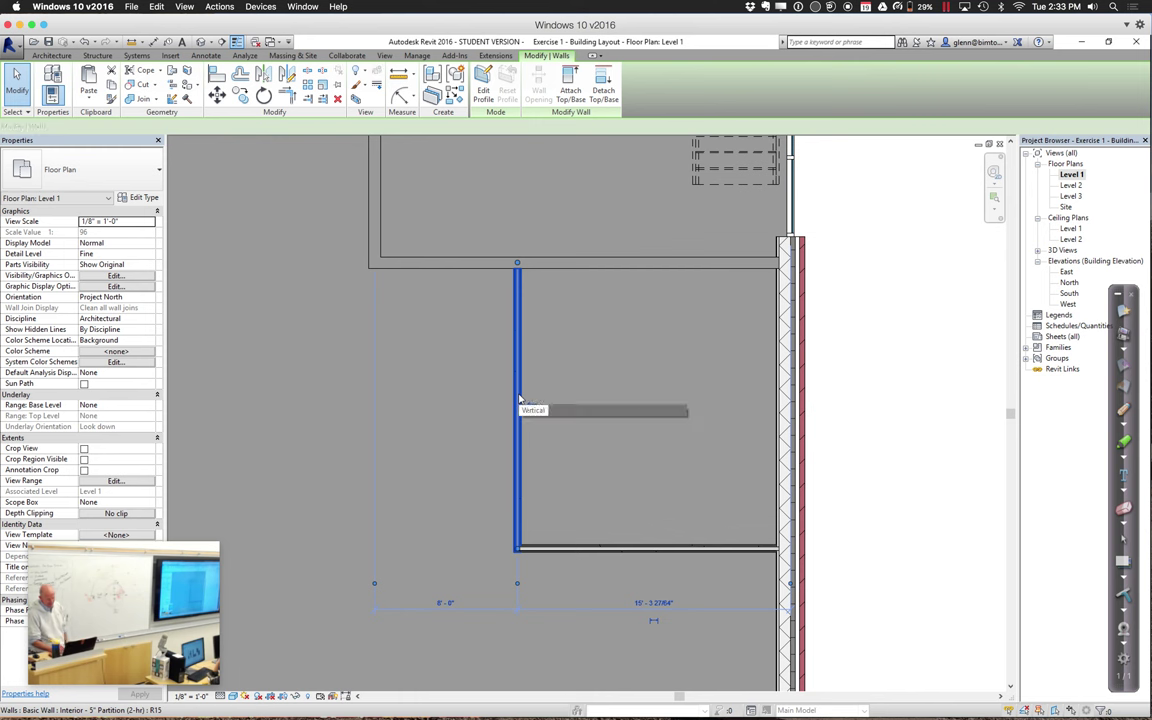
{"action": "left_click", "coordinate": [655, 603]}
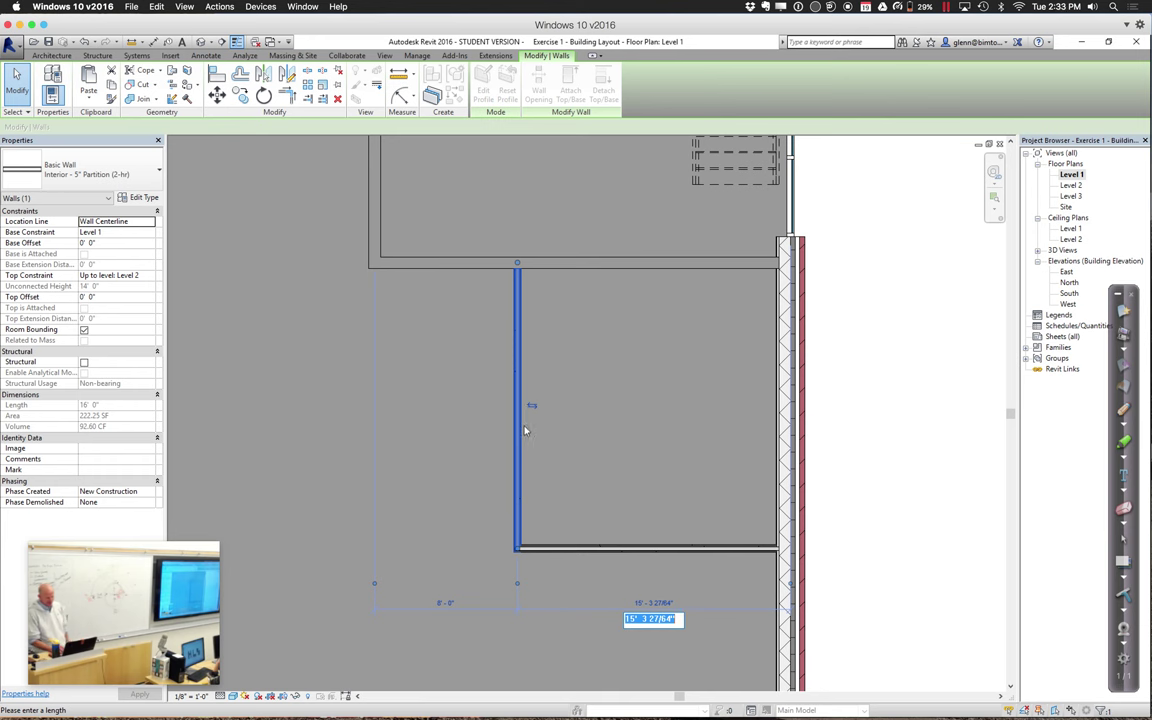
{"action": "type", "text": "16"}
{"action": "key", "text": "Return"}
{"action": "left_click", "coordinate": [652, 603]}
{"action": "type", "text": "17"}
{"action": "key", "text": "Return"}
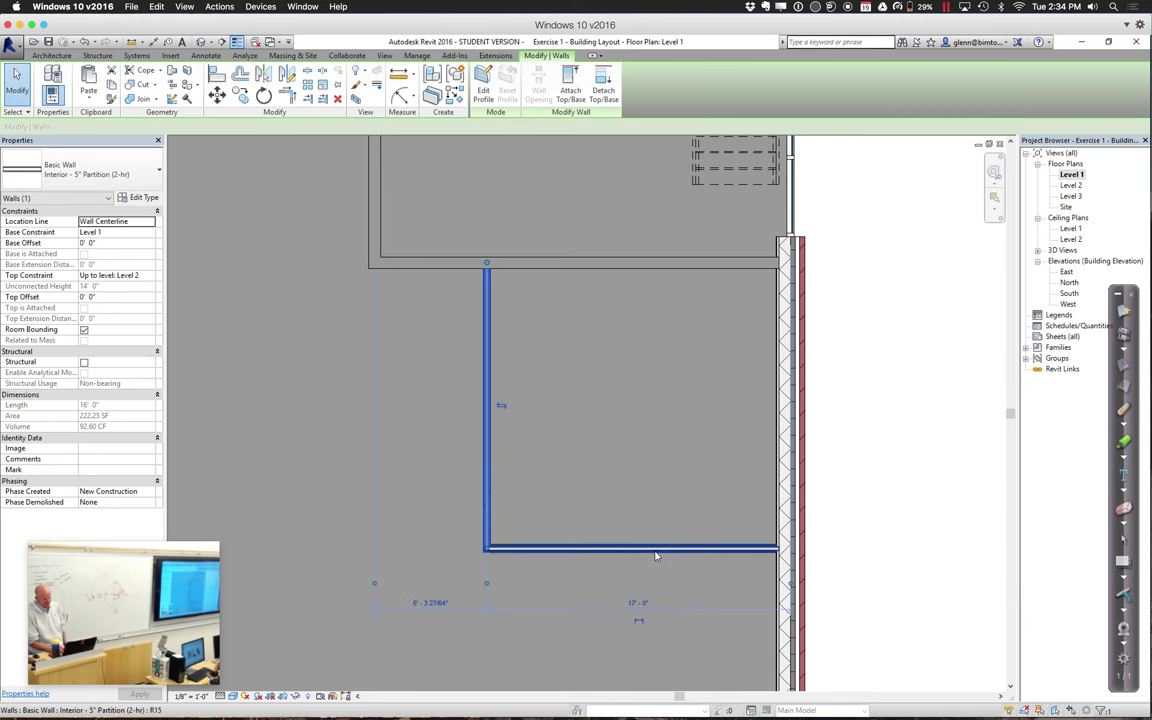
Set the new room's south wall 6' from the stair enclosure's south wall
{"action": "left_click", "coordinate": [656, 550]}
{"action": "left_click", "coordinate": [418, 405]}
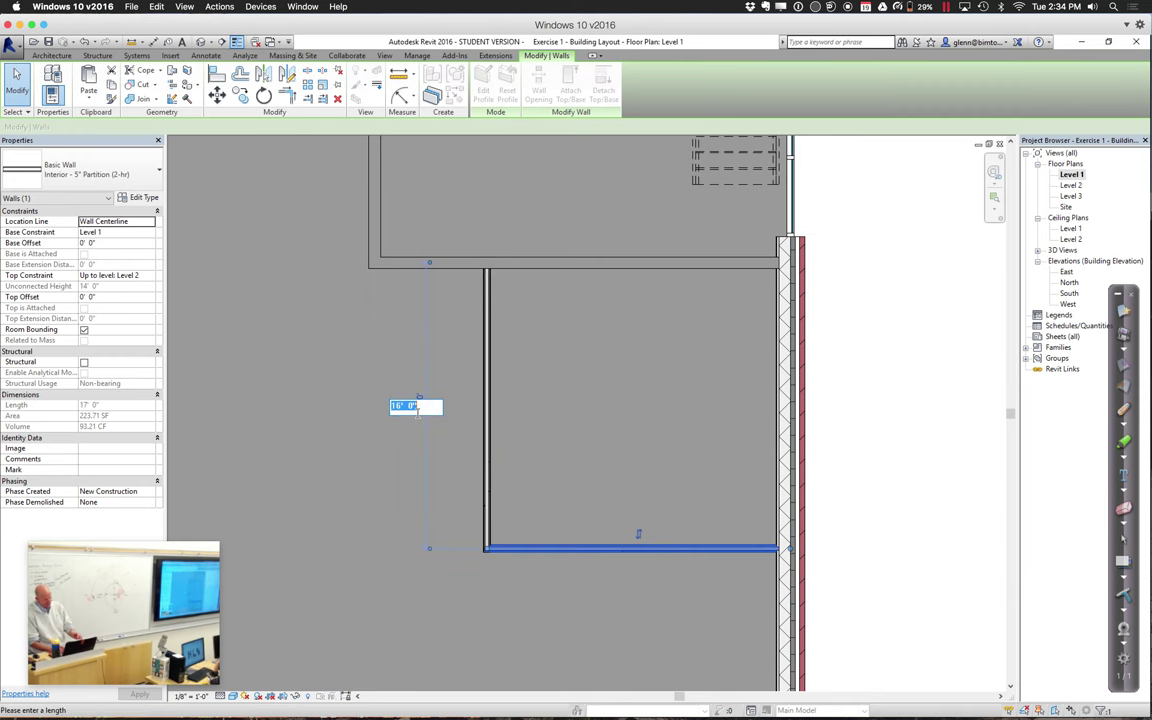
{"action": "type", "text": "6"}
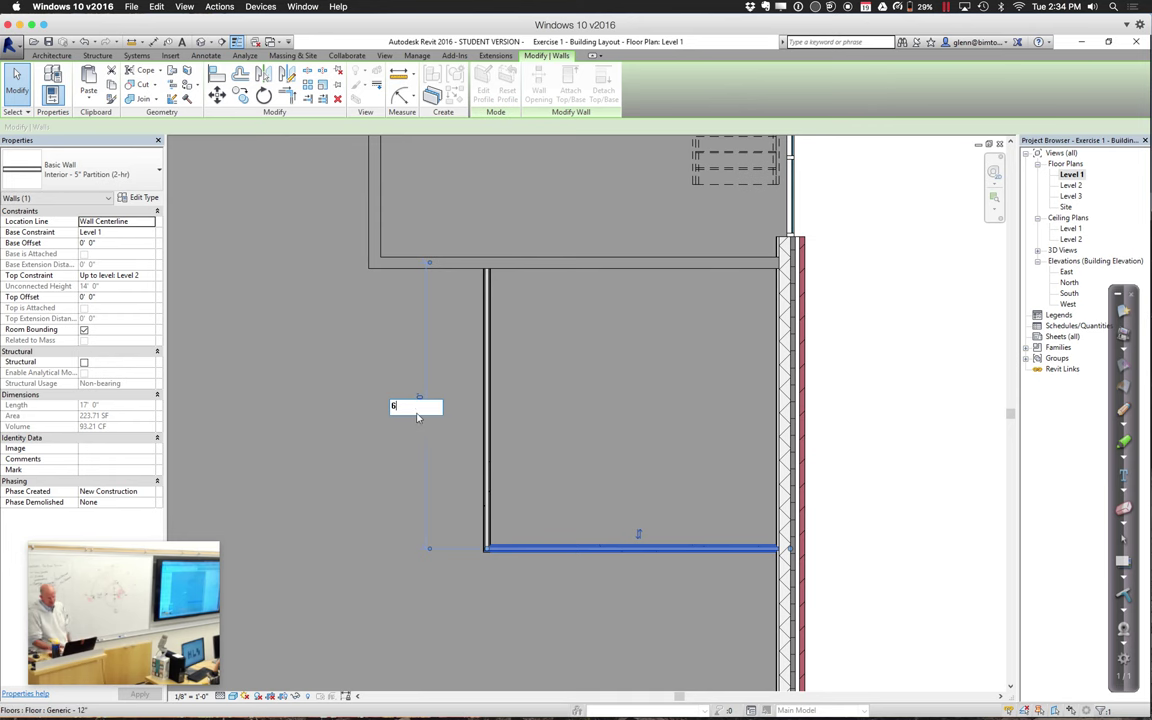
{"action": "key", "text": "Return"}
{"action": "left_click", "coordinate": [918, 355]}
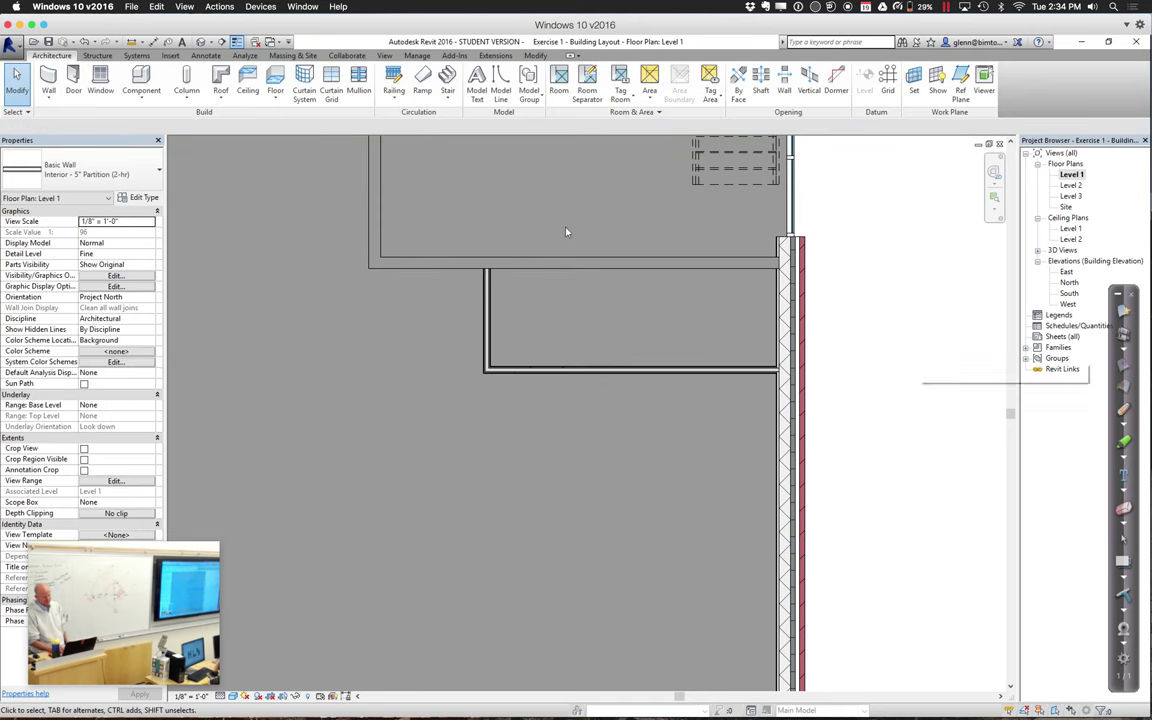
Divide the room below the northern stair with a 5" 2-hour partition at its midpoint, 8'-6" from each side
{"action": "left_click", "coordinate": [49, 98]}
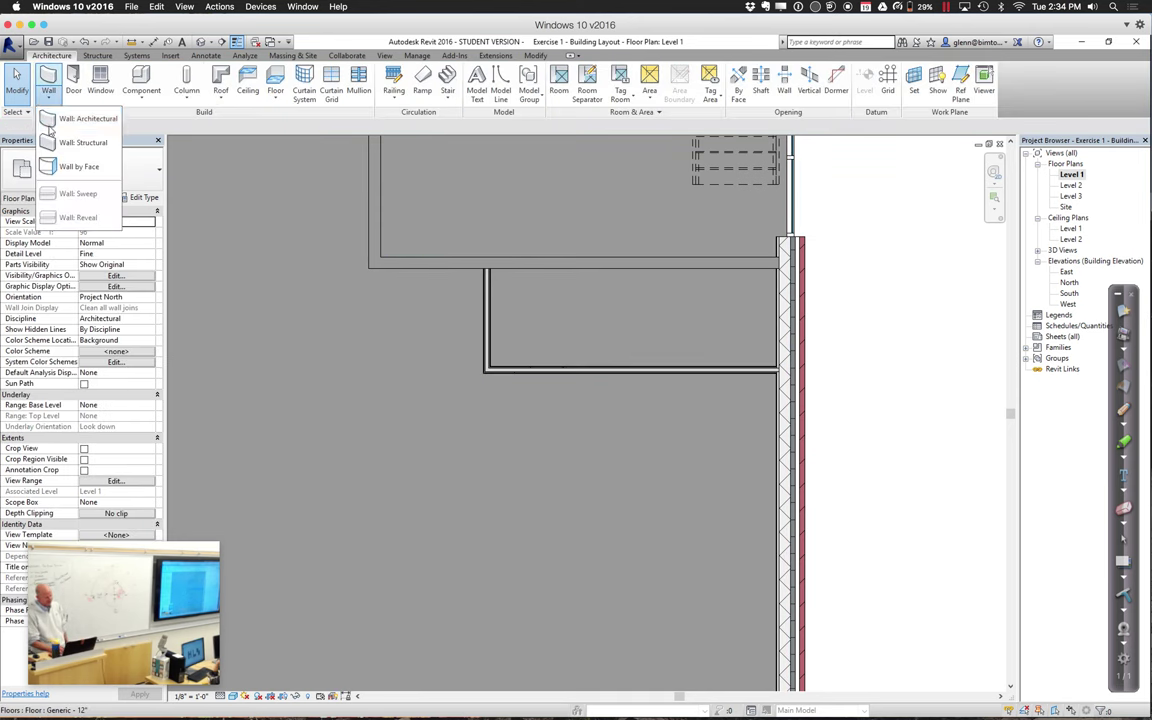
{"action": "left_click", "coordinate": [82, 119]}
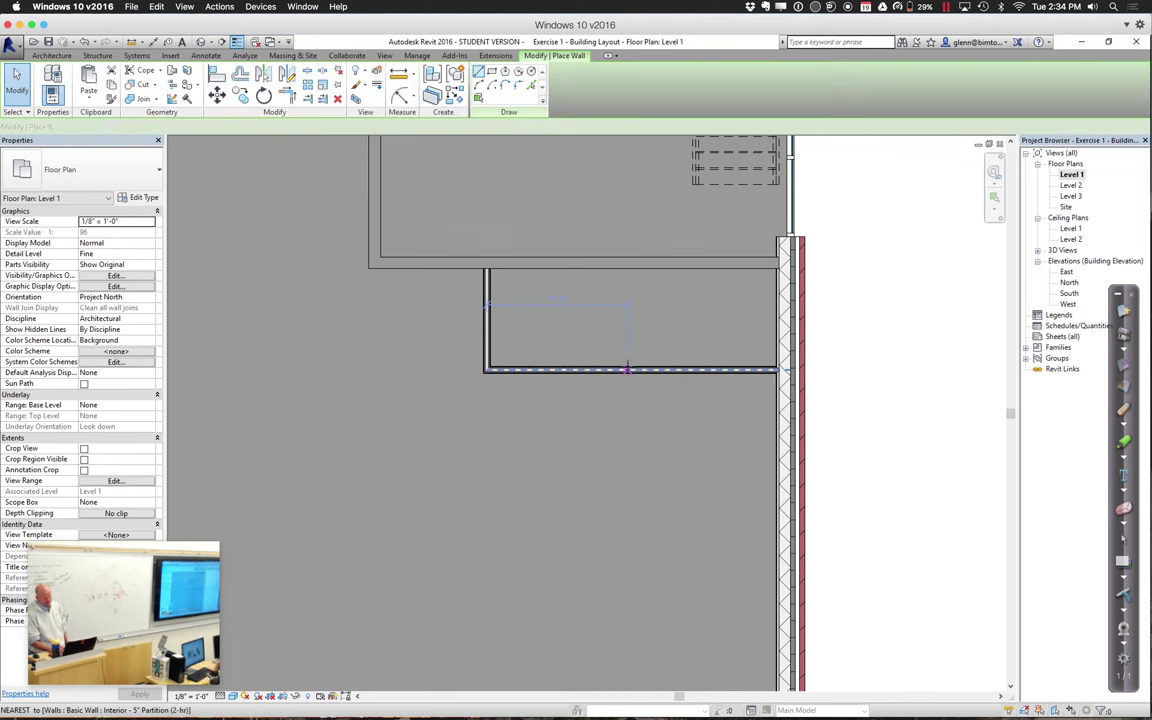
{"action": "left_click", "coordinate": [637, 368]}
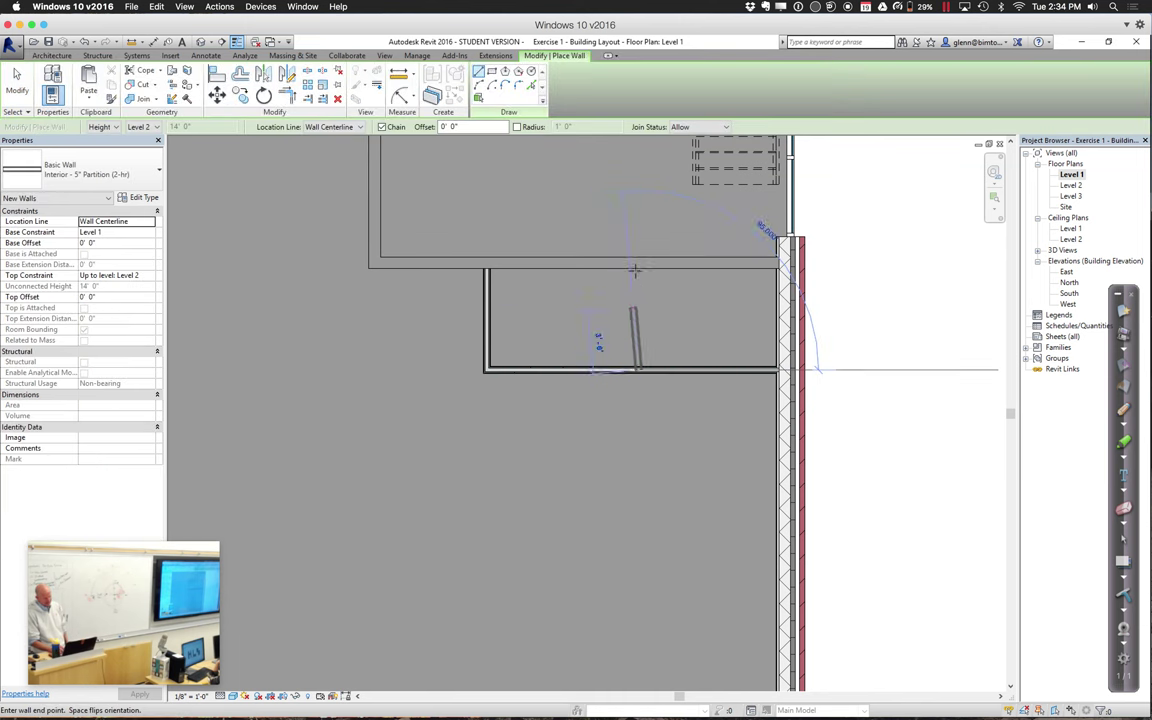
{"action": "left_click", "coordinate": [637, 263]}
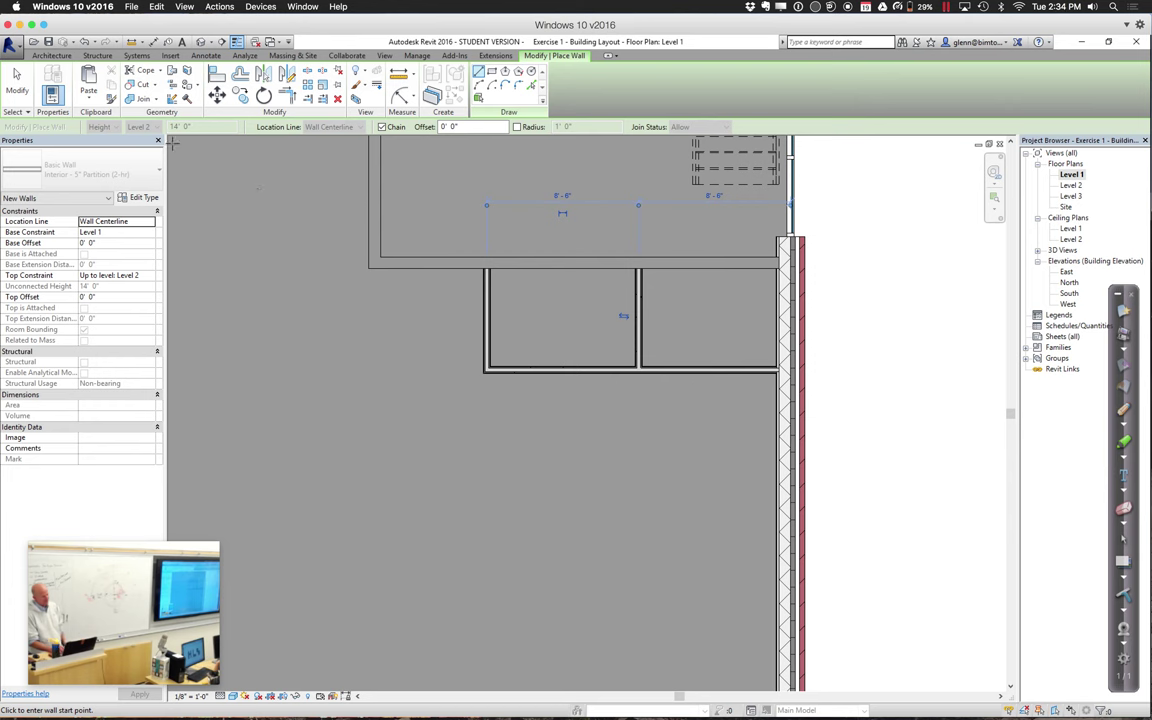
{"action": "left_click", "coordinate": [16, 80]}
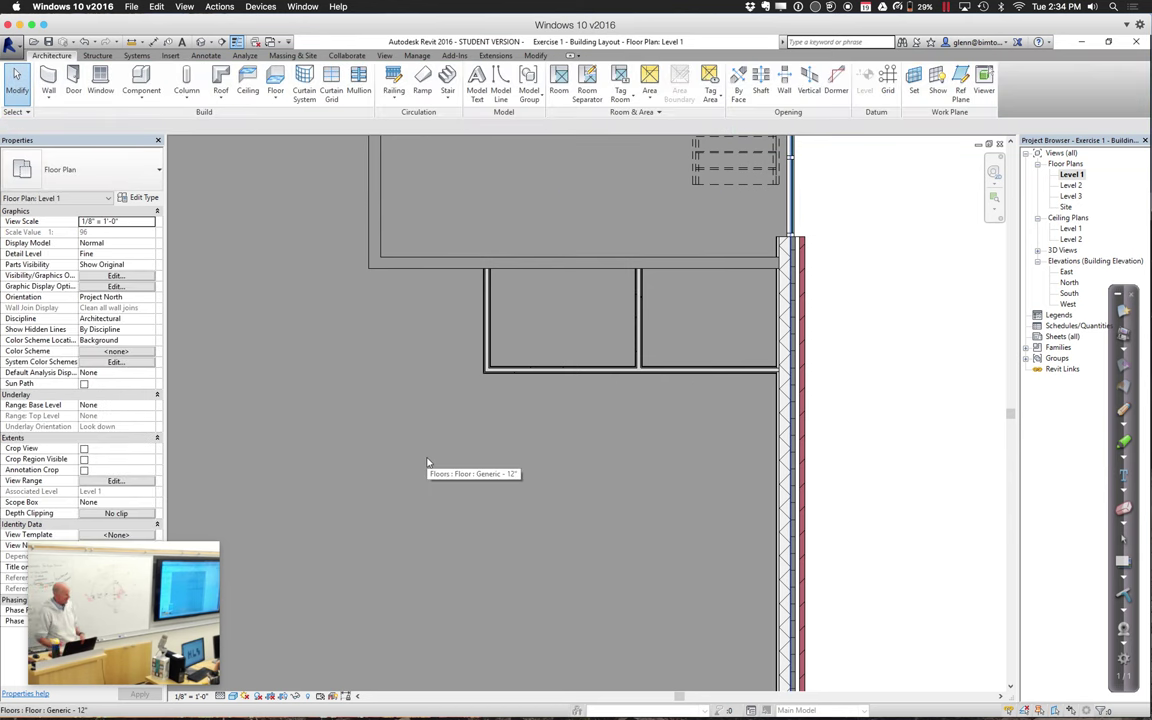
Examine the L-shaped building's overall Level 1 plan, including the stairs, elevators and both restroom groups
{"action": "key", "text": "z"}
{"action": "key", "text": "o"}
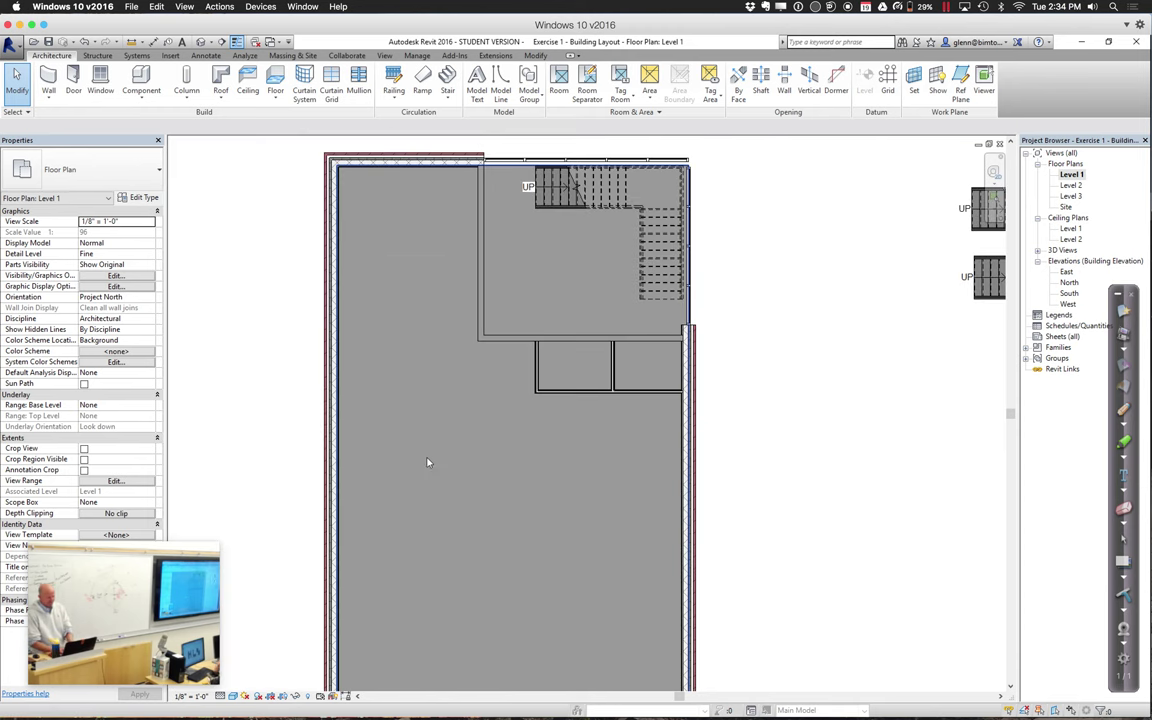
{"action": "key", "text": "z"}
{"action": "key", "text": "o"}
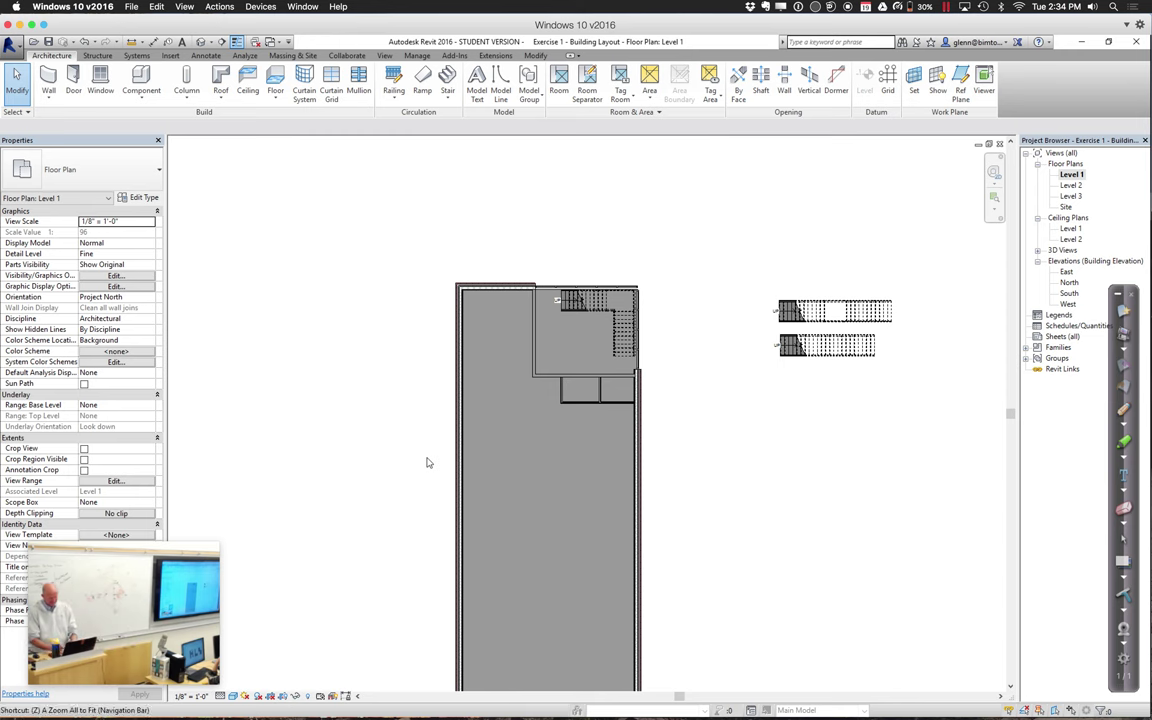
{"action": "scroll", "coordinate": [427, 462], "scroll_direction": "down", "scroll_amount": 2}
{"action": "scroll", "coordinate": [588, 413], "scroll_direction": "down", "scroll_amount": 2}
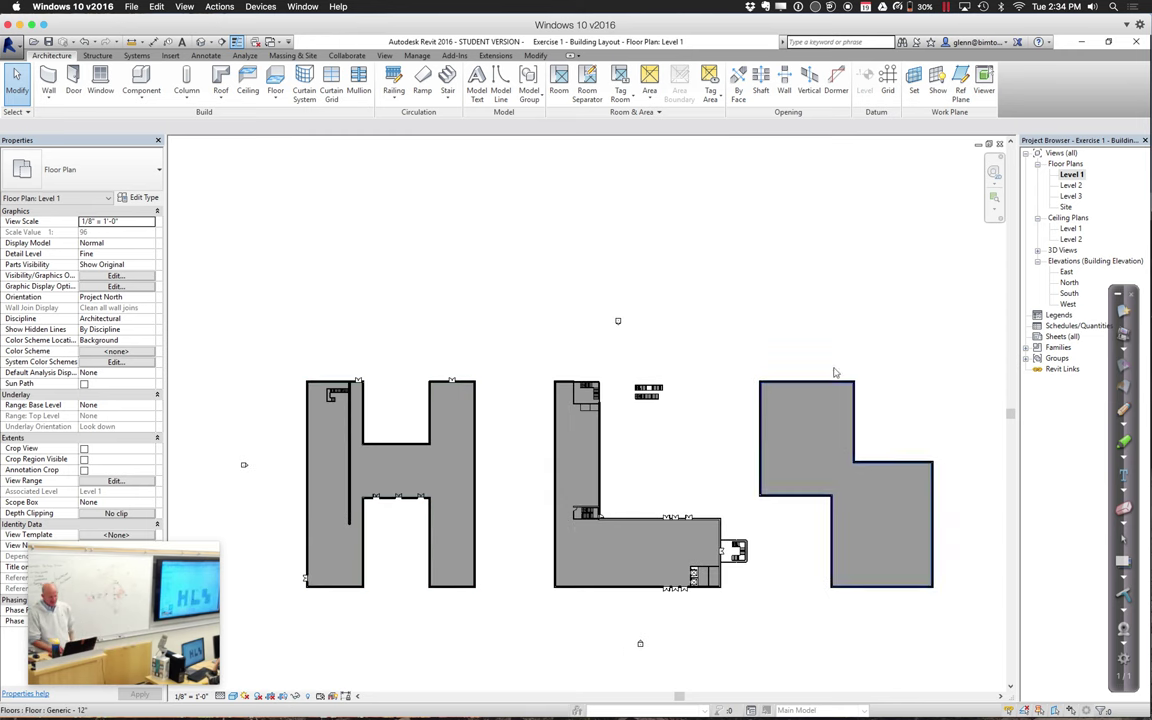
{"action": "left_click", "coordinate": [995, 201]}
{"action": "left_click_drag", "start_coordinate": [548, 346], "coordinate": [758, 616]}
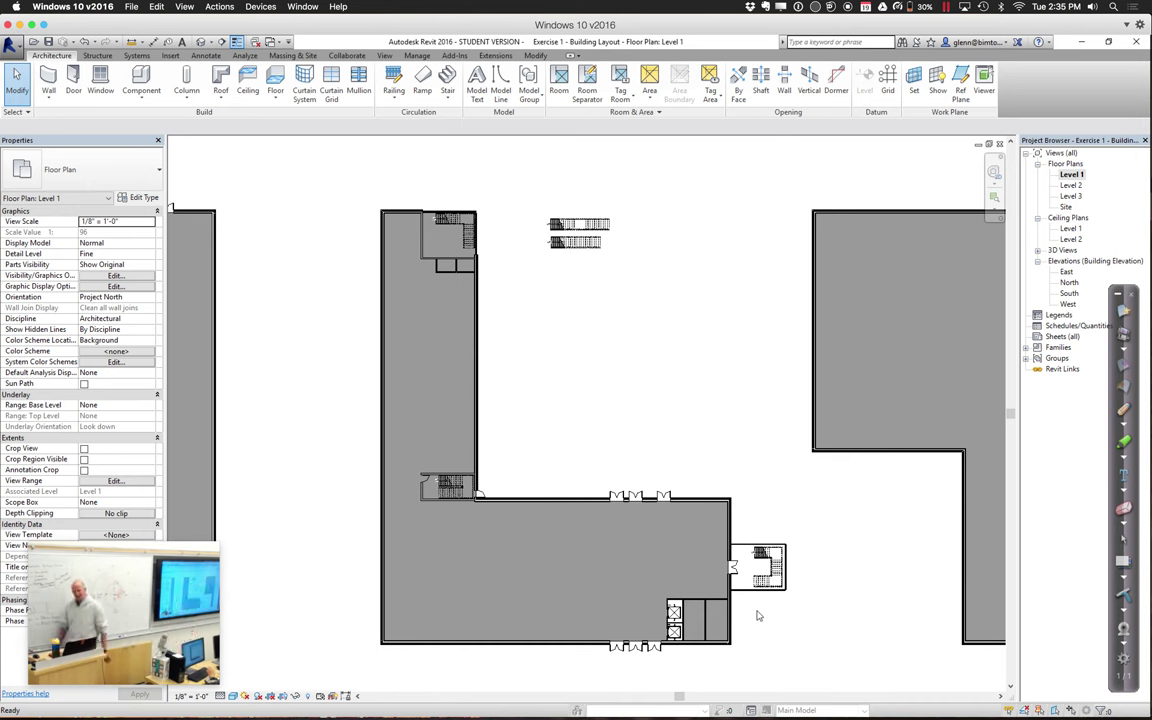
Switch to Ink2Go and mark blue core boxes at the south wing's northeast and inner corners, with arrows along both wings
{"action": "left_click", "coordinate": [1124, 427]}
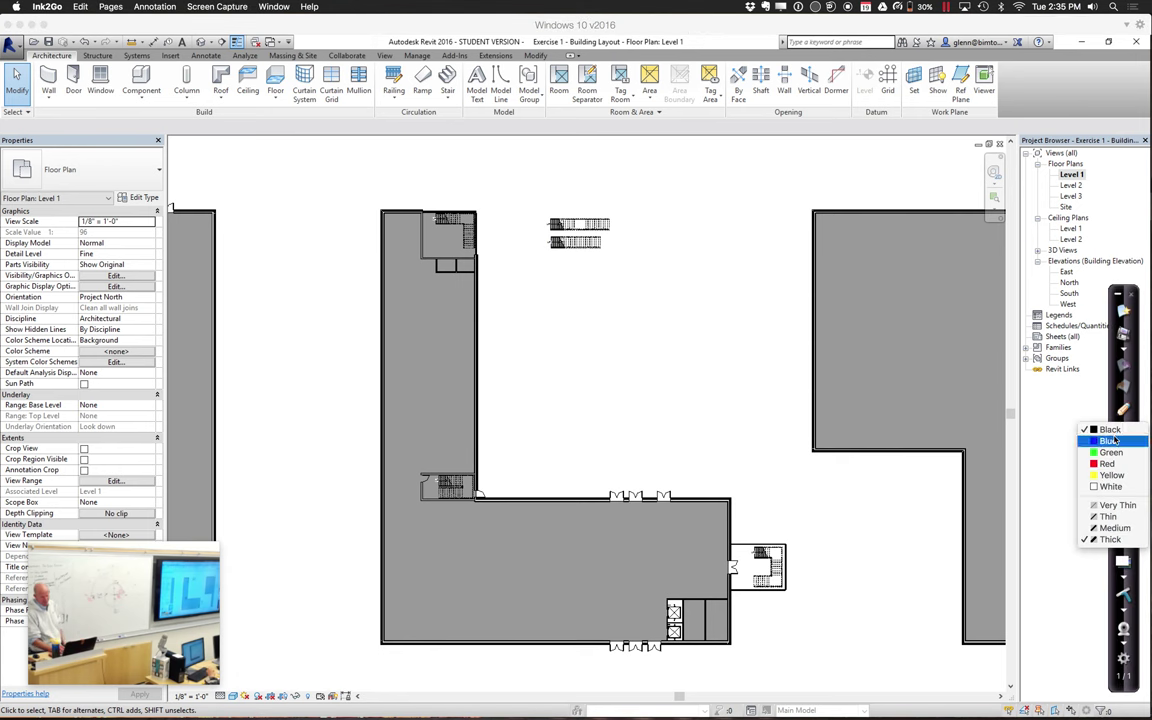
{"action": "left_click", "coordinate": [1025, 442]}
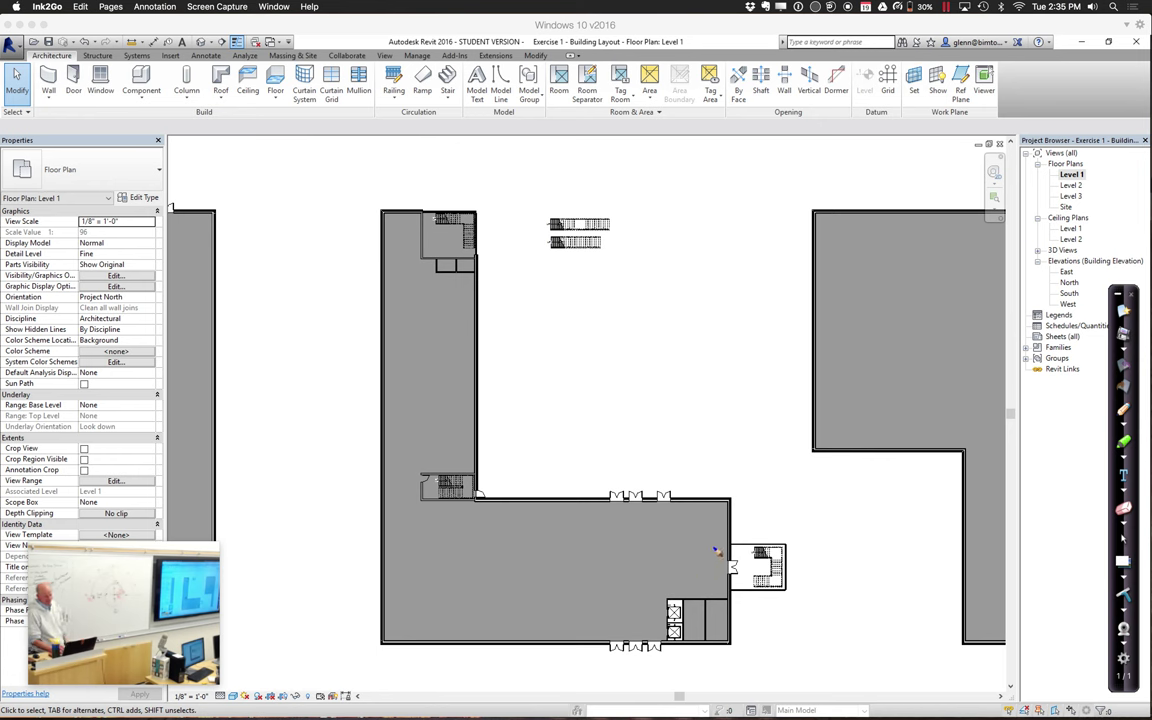
{"action": "mouse_move", "coordinate": [689, 503]}
{"action": "left_mouse_down"}
{"action": "mouse_move", "coordinate": [693, 542]}
{"action": "mouse_move", "coordinate": [732, 542]}
{"action": "mouse_move", "coordinate": [731, 503]}
{"action": "mouse_move", "coordinate": [686, 517]}
{"action": "left_mouse_up"}
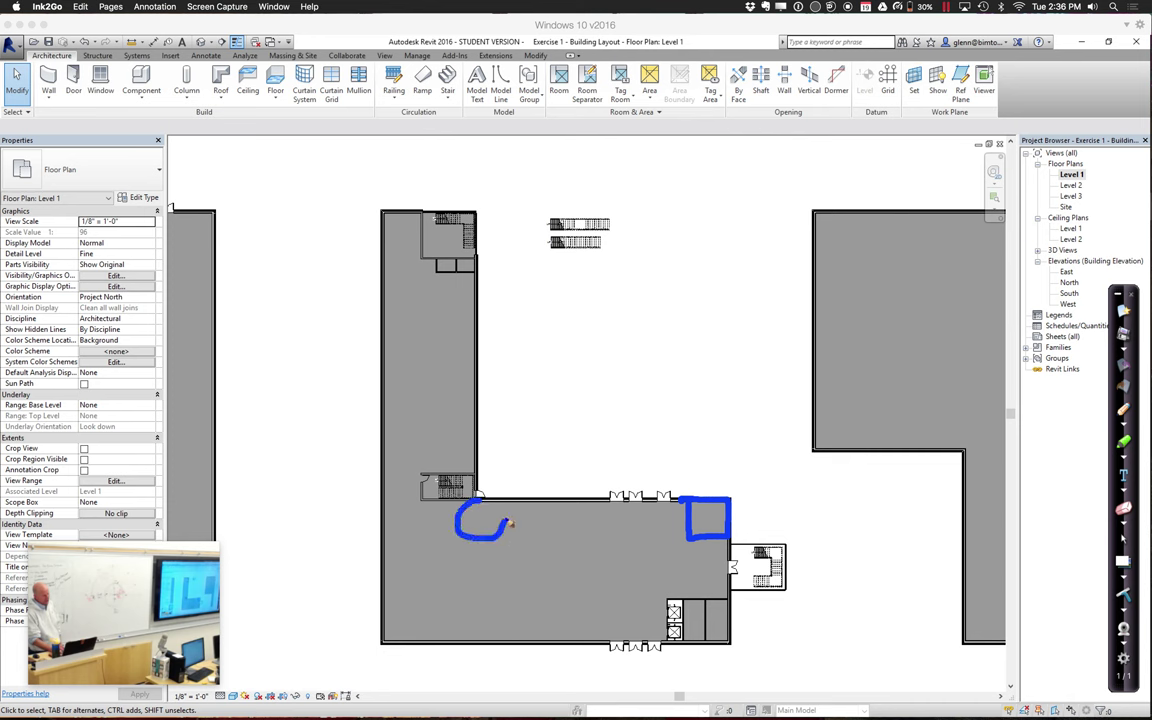
{"action": "mouse_move", "coordinate": [463, 545]}
{"action": "left_mouse_down"}
{"action": "mouse_move", "coordinate": [508, 534]}
{"action": "mouse_move", "coordinate": [505, 510]}
{"action": "mouse_move", "coordinate": [504, 538]}
{"action": "mouse_move", "coordinate": [453, 519]}
{"action": "left_mouse_up"}
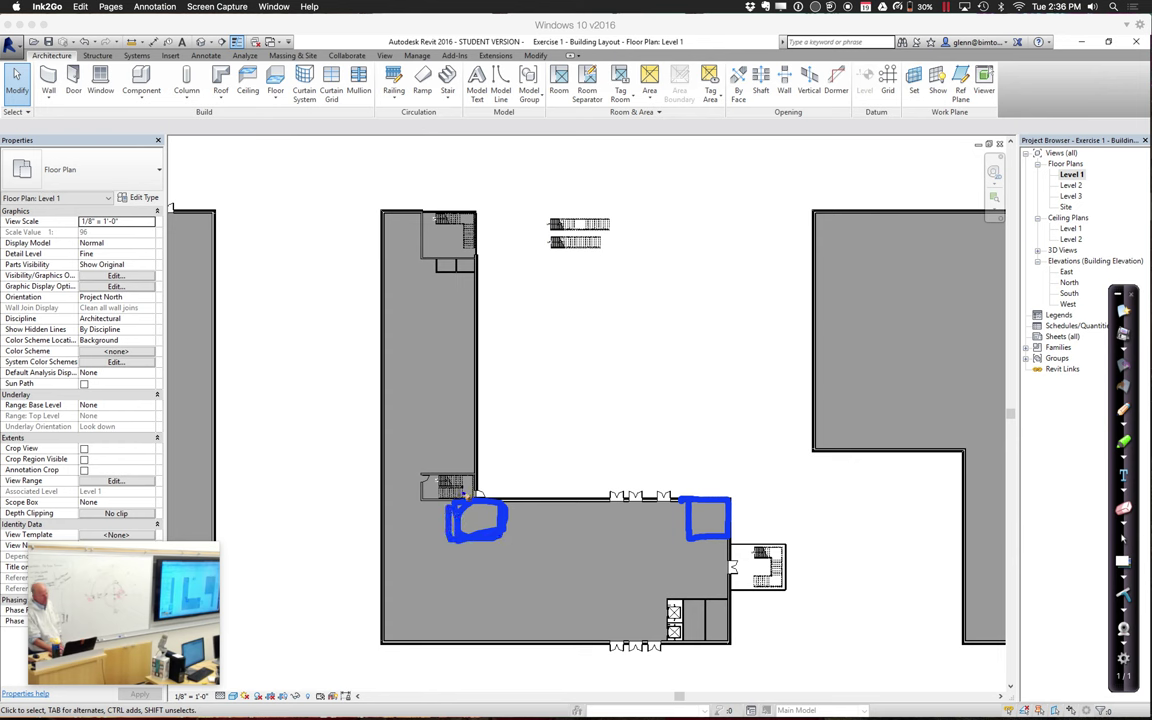
{"action": "left_click_drag", "start_coordinate": [473, 497], "coordinate": [465, 334]}
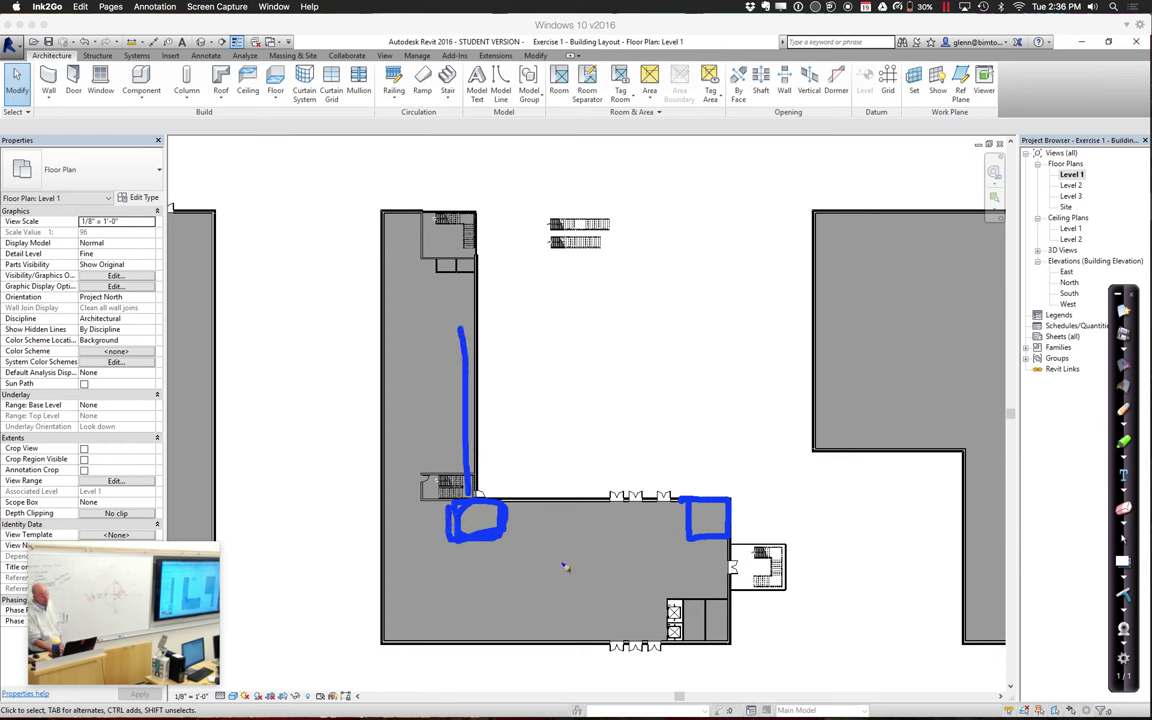
{"action": "left_click_drag", "start_coordinate": [503, 517], "coordinate": [652, 508]}
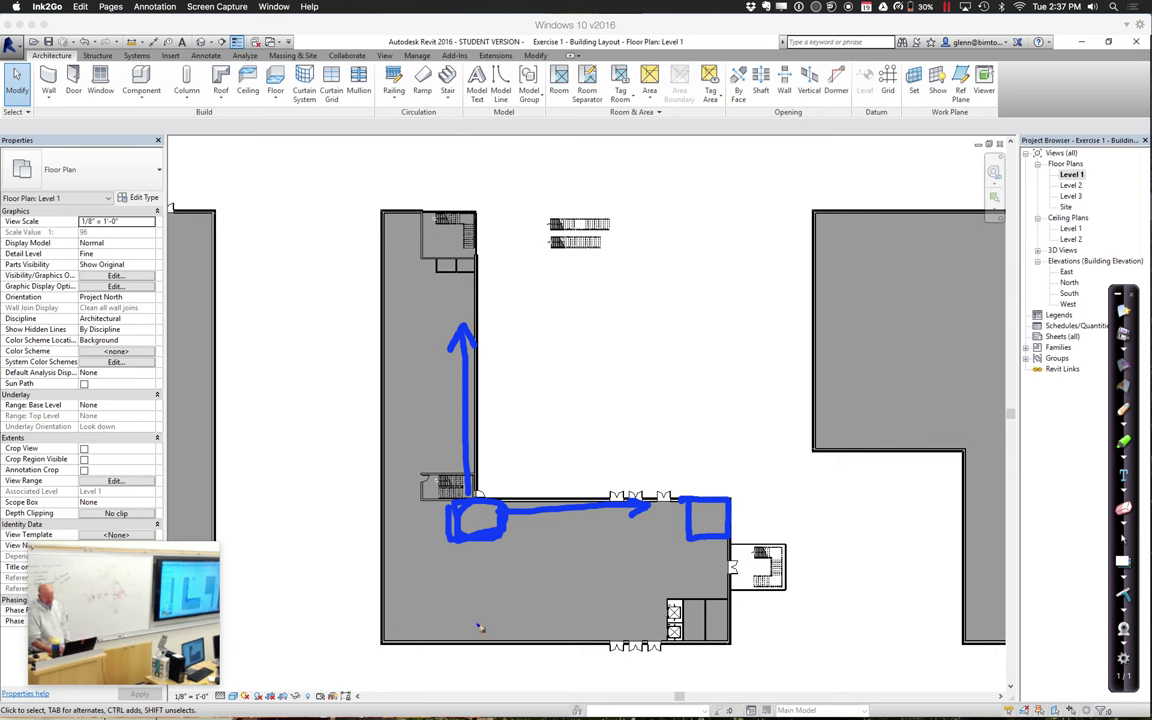
Sketch a subdivided blue block of rooms against the south exterior wall, opposite the building's inner corner
{"action": "left_click_drag", "start_coordinate": [465, 576], "coordinate": [520, 572]}
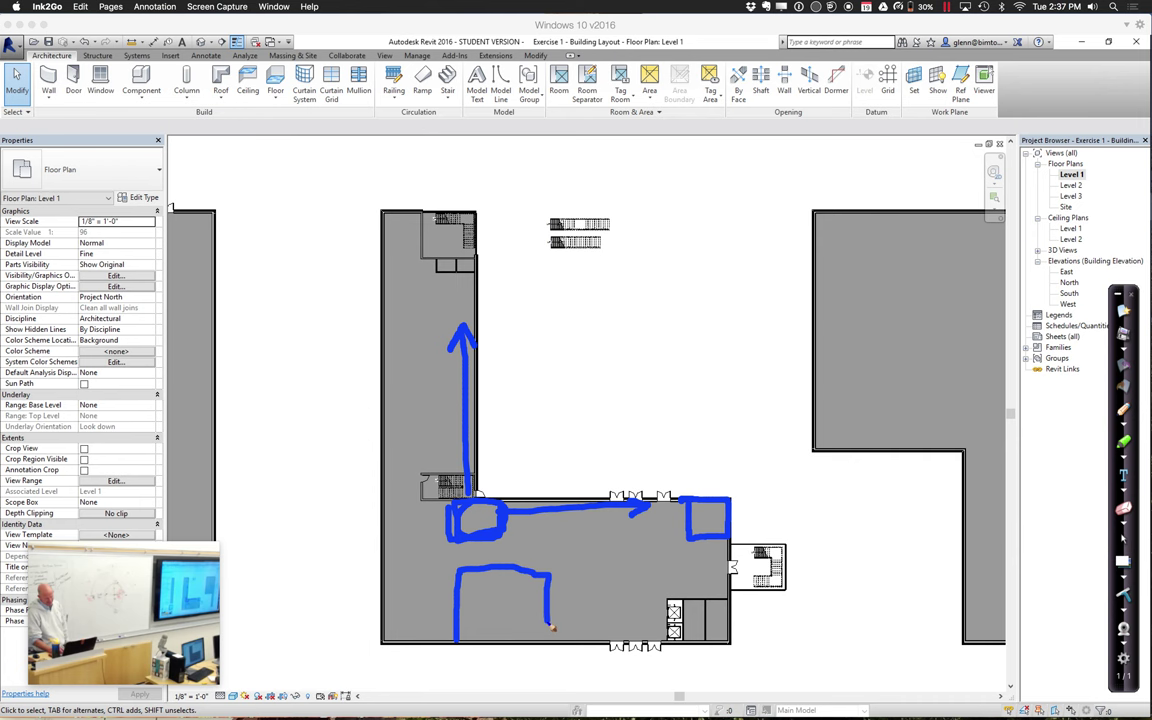
{"action": "left_click_drag", "start_coordinate": [517, 572], "coordinate": [520, 627]}
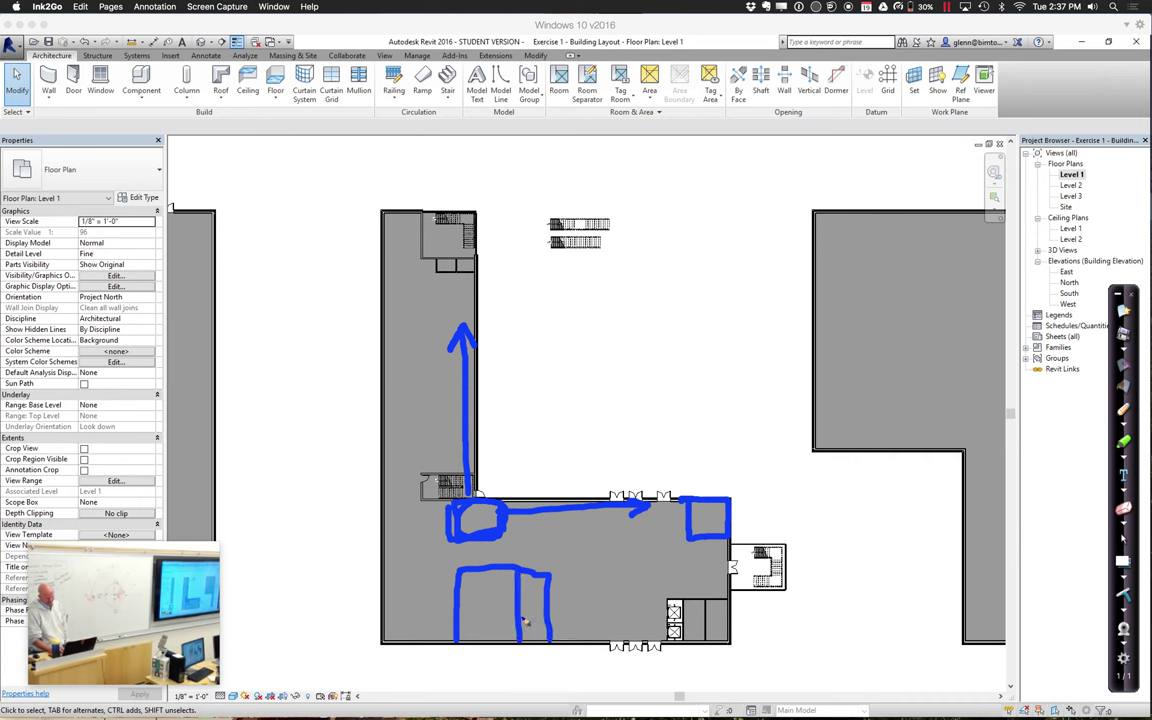
{"action": "left_click_drag", "start_coordinate": [492, 594], "coordinate": [494, 635]}
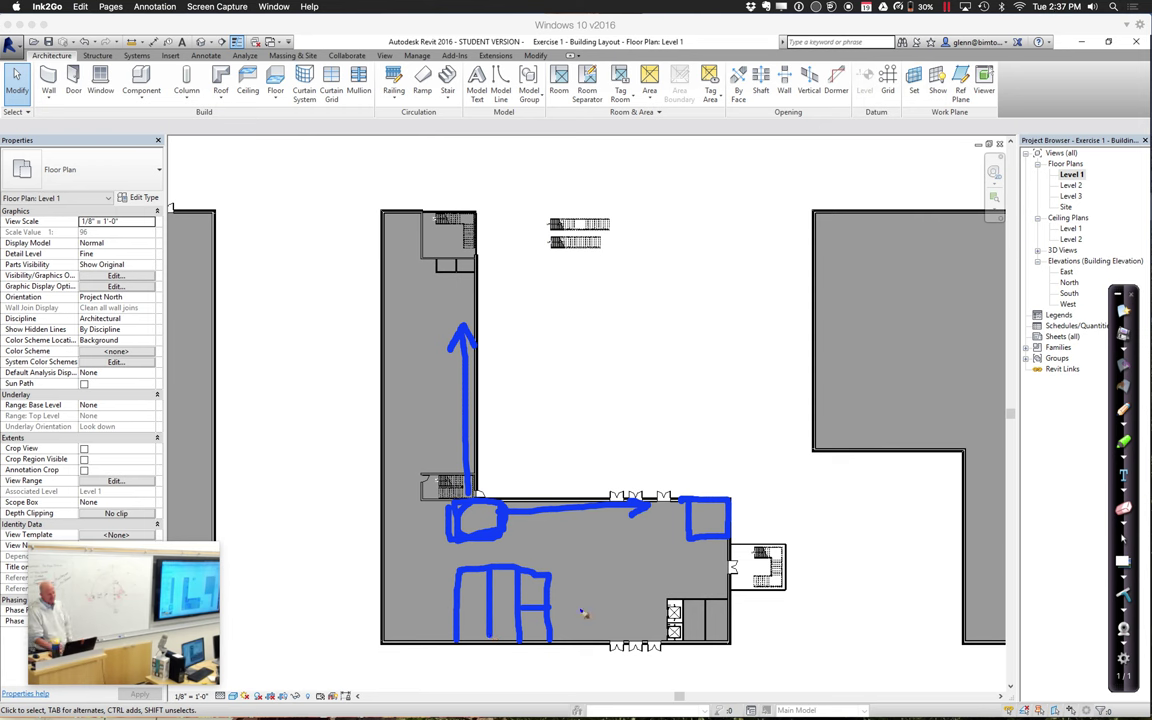
Circle the inner-corner core and the room block south of it together in red
{"action": "left_click", "coordinate": [1126, 428]}
{"action": "left_click", "coordinate": [1000, 421]}
{"action": "mouse_move", "coordinate": [534, 474]}
{"action": "left_mouse_down"}
{"action": "mouse_move", "coordinate": [442, 505]}
{"action": "mouse_move", "coordinate": [450, 650]}
{"action": "mouse_move", "coordinate": [550, 595]}
{"action": "mouse_move", "coordinate": [538, 483]}
{"action": "left_mouse_up"}
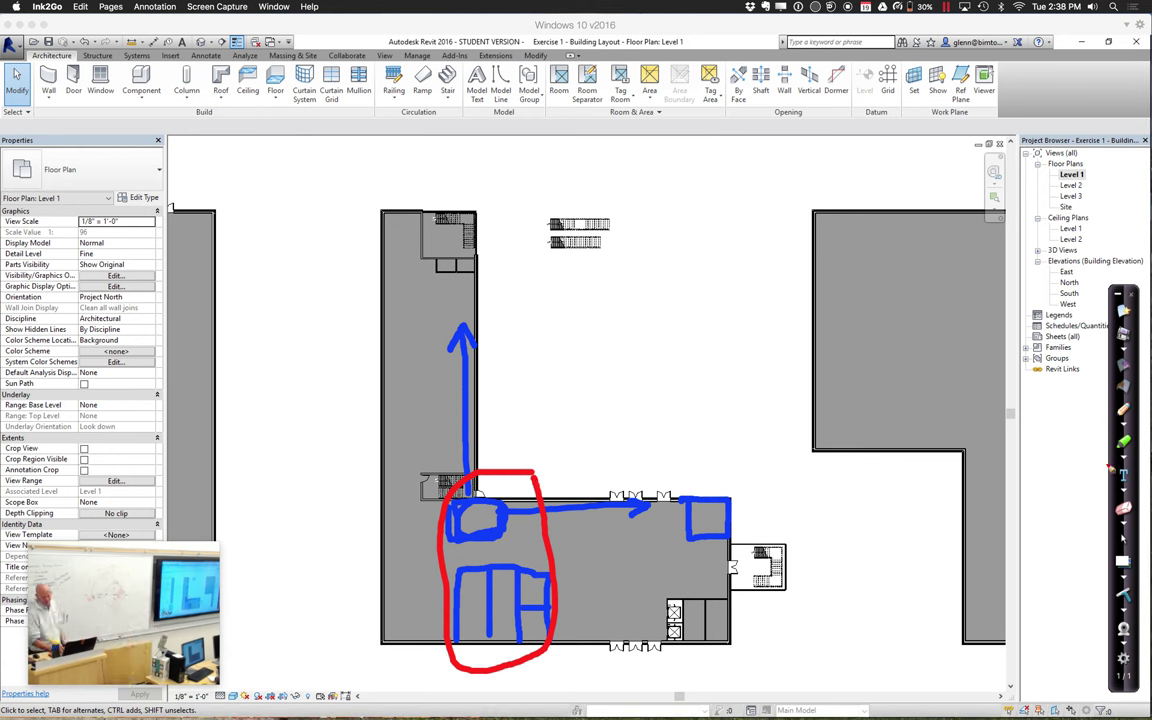
Sketch green facade alternatives: a zigzag on the north wing's west wall, a curved bulge on its east wall, and a southwest corner extension
{"action": "left_click", "coordinate": [1125, 454]}
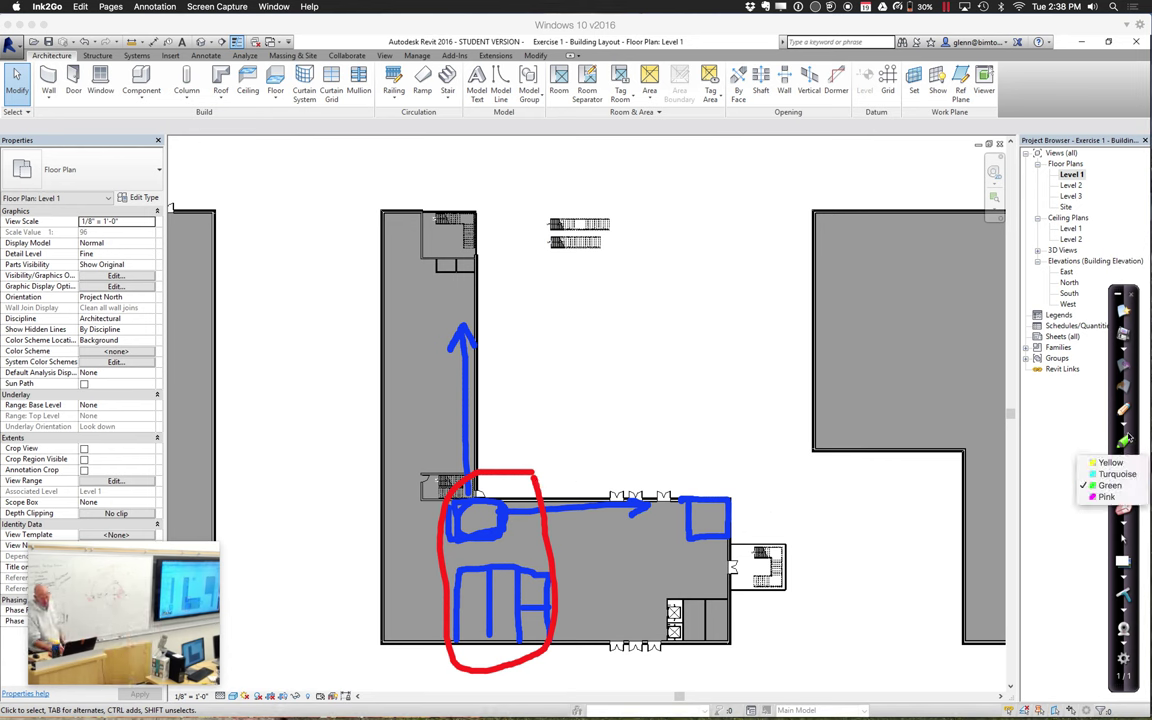
{"action": "left_click", "coordinate": [1124, 426]}
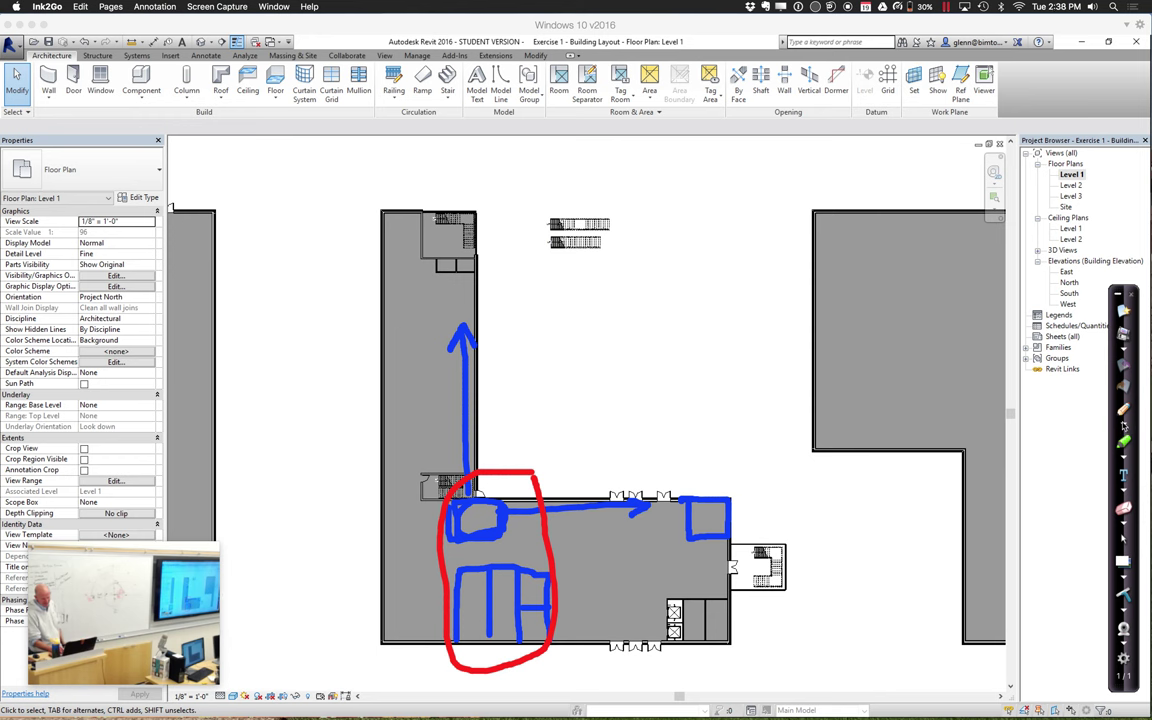
{"action": "left_click", "coordinate": [1124, 426]}
{"action": "left_click", "coordinate": [1000, 411]}
{"action": "mouse_move", "coordinate": [386, 230]}
{"action": "left_mouse_down"}
{"action": "mouse_move", "coordinate": [358, 285]}
{"action": "mouse_move", "coordinate": [395, 321]}
{"action": "mouse_move", "coordinate": [358, 391]}
{"action": "left_mouse_up"}
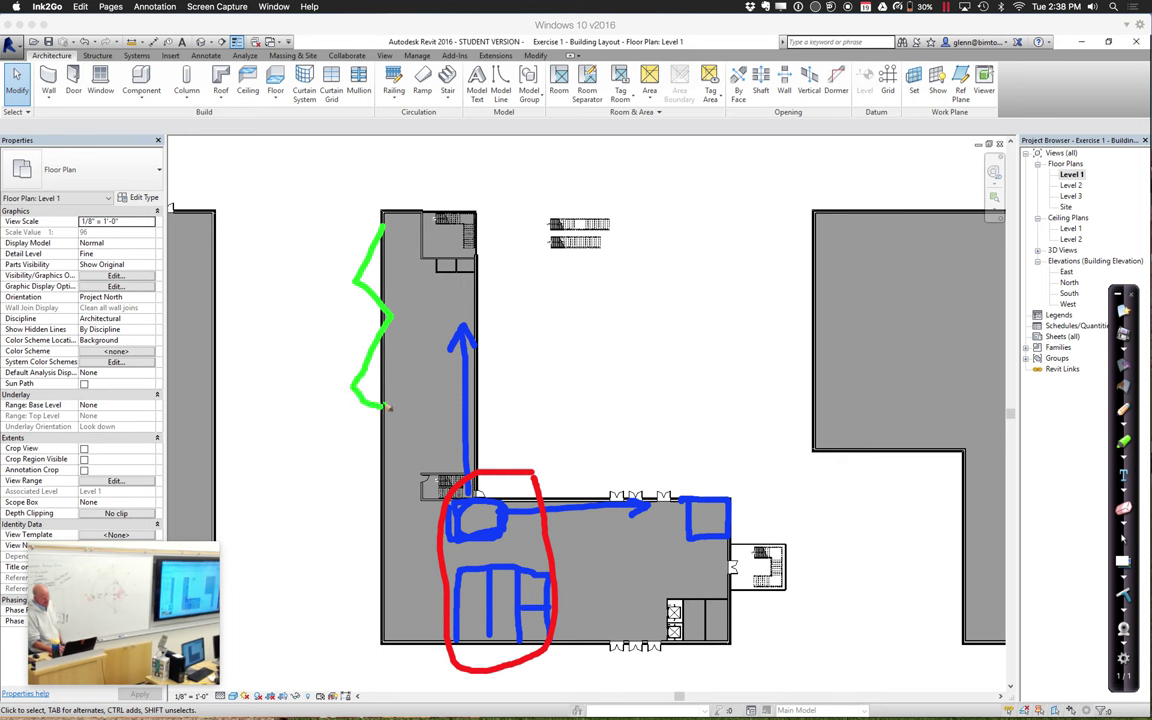
{"action": "mouse_move", "coordinate": [479, 294]}
{"action": "left_mouse_down"}
{"action": "mouse_move", "coordinate": [505, 309]}
{"action": "mouse_move", "coordinate": [512, 351]}
{"action": "mouse_move", "coordinate": [481, 412]}
{"action": "left_mouse_up"}
{"action": "mouse_move", "coordinate": [381, 603]}
{"action": "left_mouse_down"}
{"action": "mouse_move", "coordinate": [333, 600]}
{"action": "mouse_move", "coordinate": [300, 640]}
{"action": "mouse_move", "coordinate": [318, 682]}
{"action": "mouse_move", "coordinate": [464, 674]}
{"action": "left_mouse_up"}
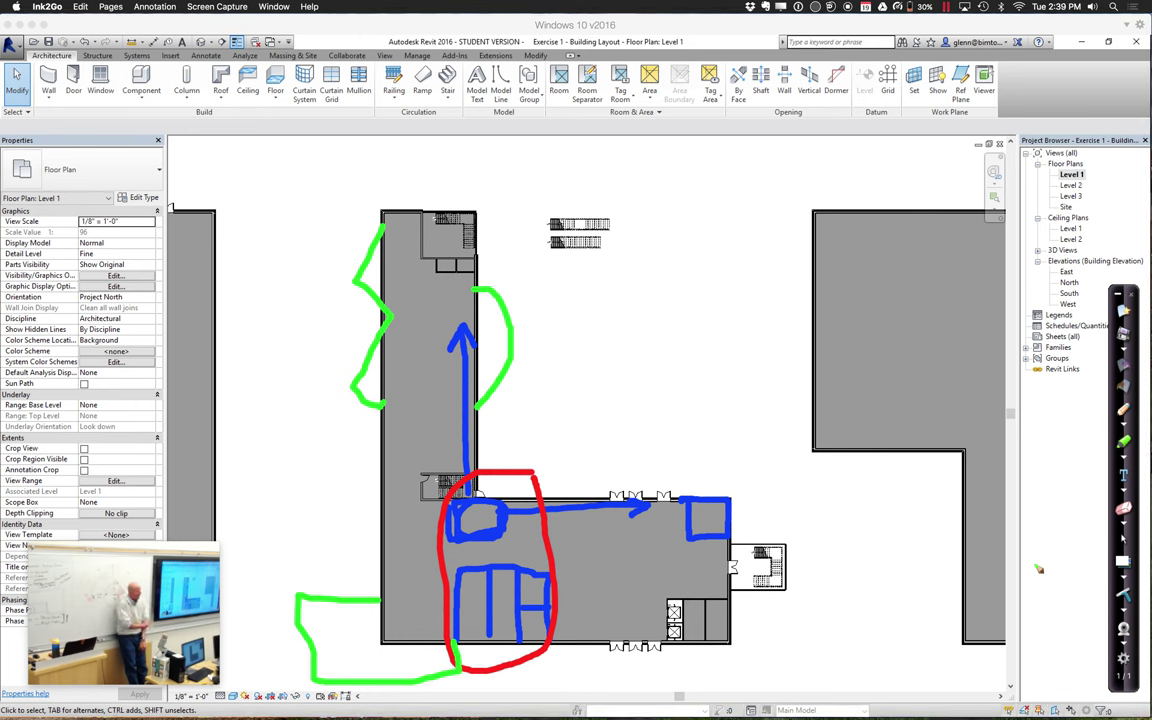
Clear all the ink annotations from the plan and switch to the Mindomo mind map
{"action": "left_click", "coordinate": [1124, 561]}
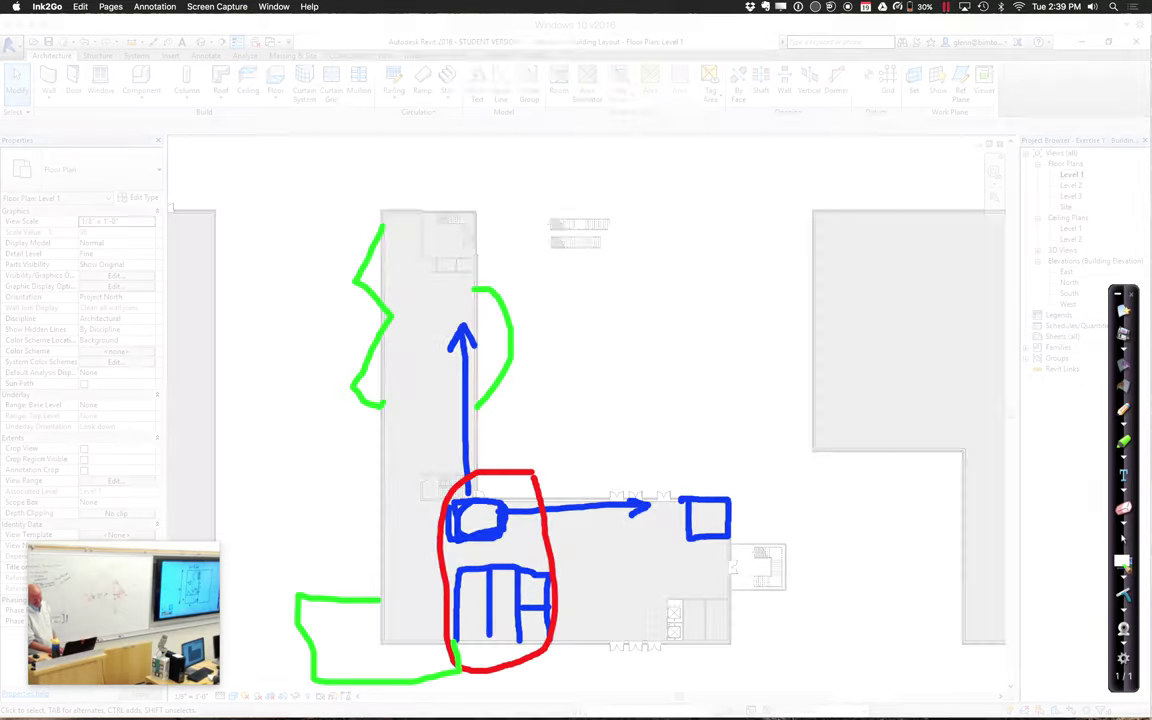
{"action": "key", "text": "ctrl+shift+c"}
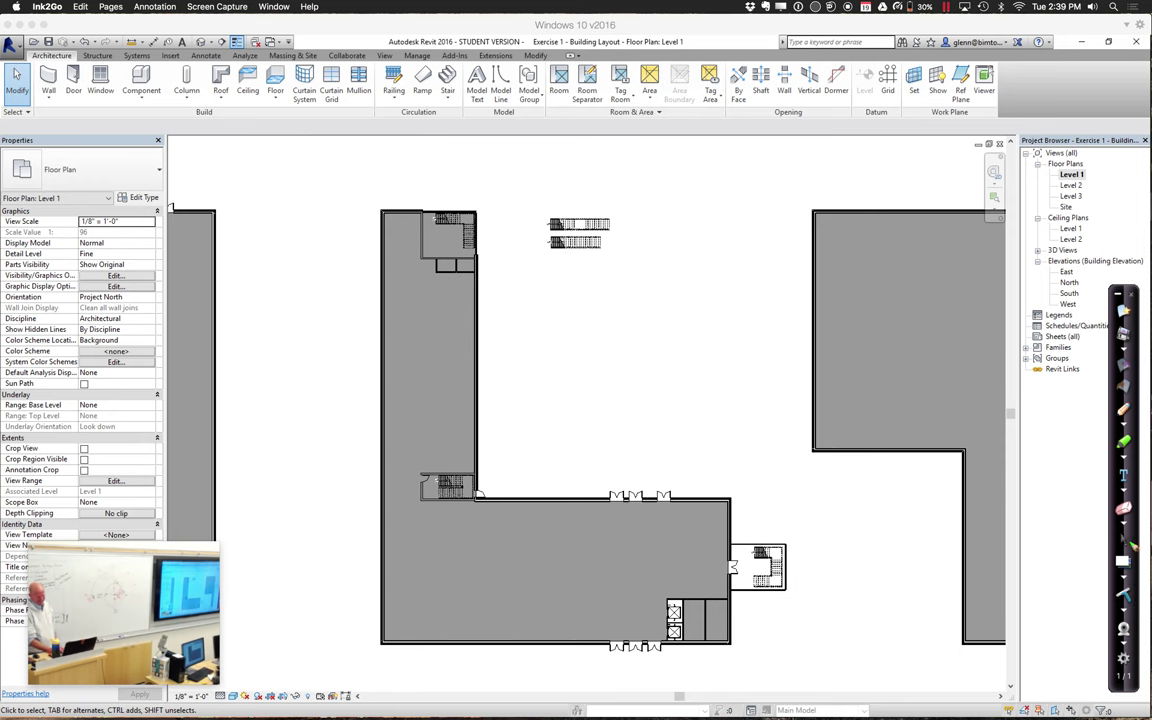
{"action": "key", "text": "ctrl+Left"}
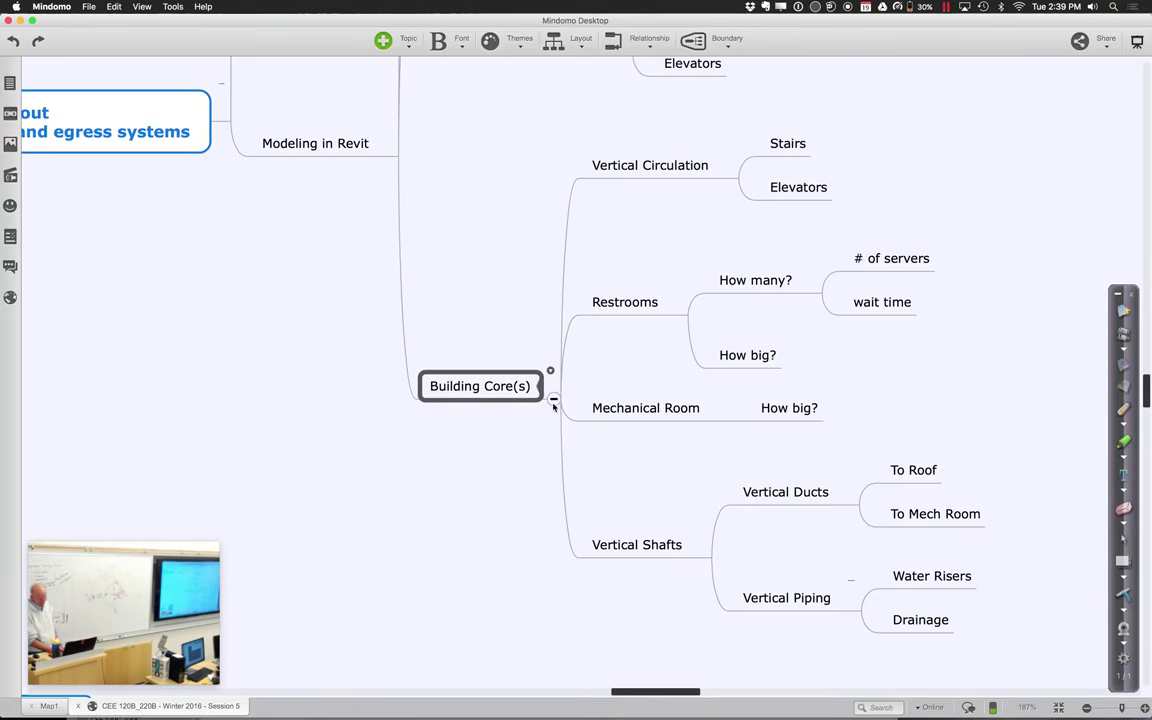
Collapse the Building Core(s) branch and expand building envelope down to its envelope parts
{"action": "left_click", "coordinate": [553, 400]}
{"action": "scroll", "coordinate": [440, 499], "scroll_direction": "left", "scroll_amount": 5}
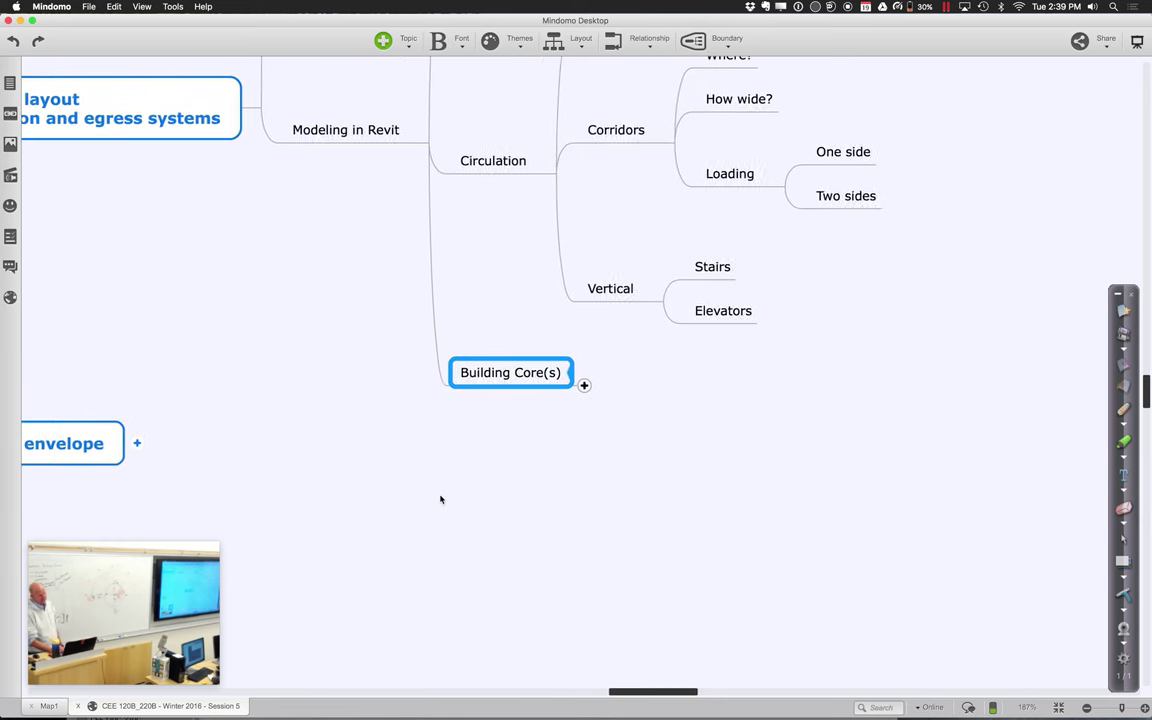
{"action": "scroll", "coordinate": [440, 499], "scroll_direction": "left", "scroll_amount": 5}
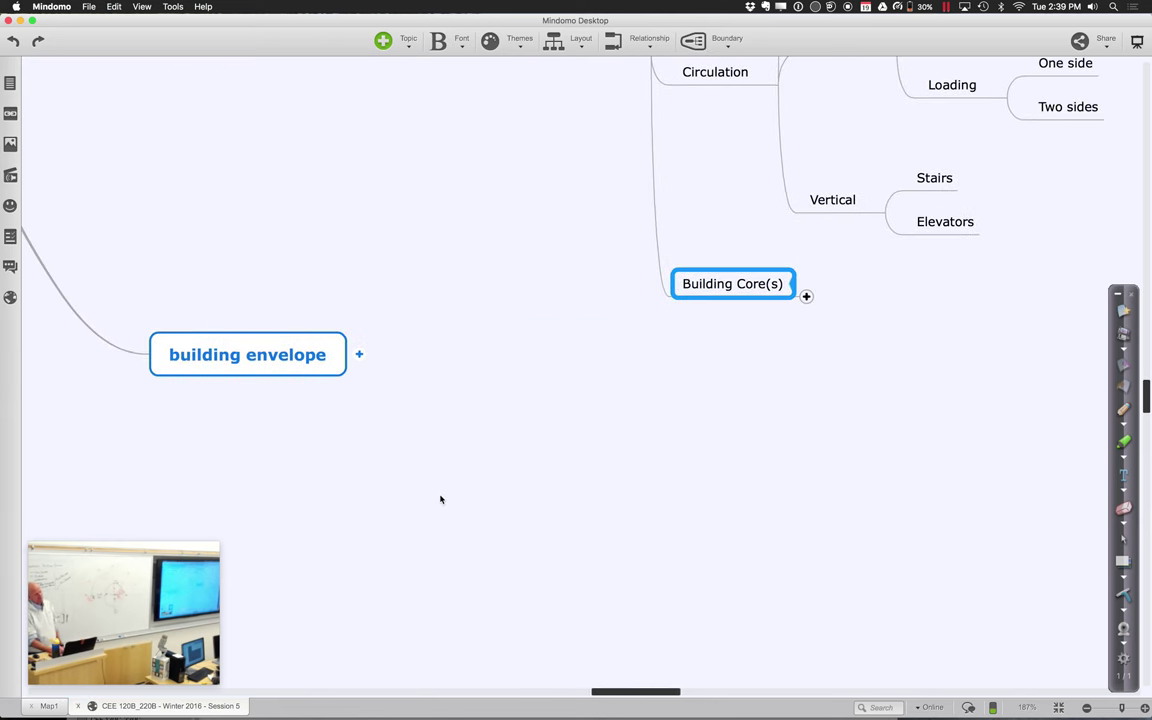
{"action": "left_click", "coordinate": [492, 355]}
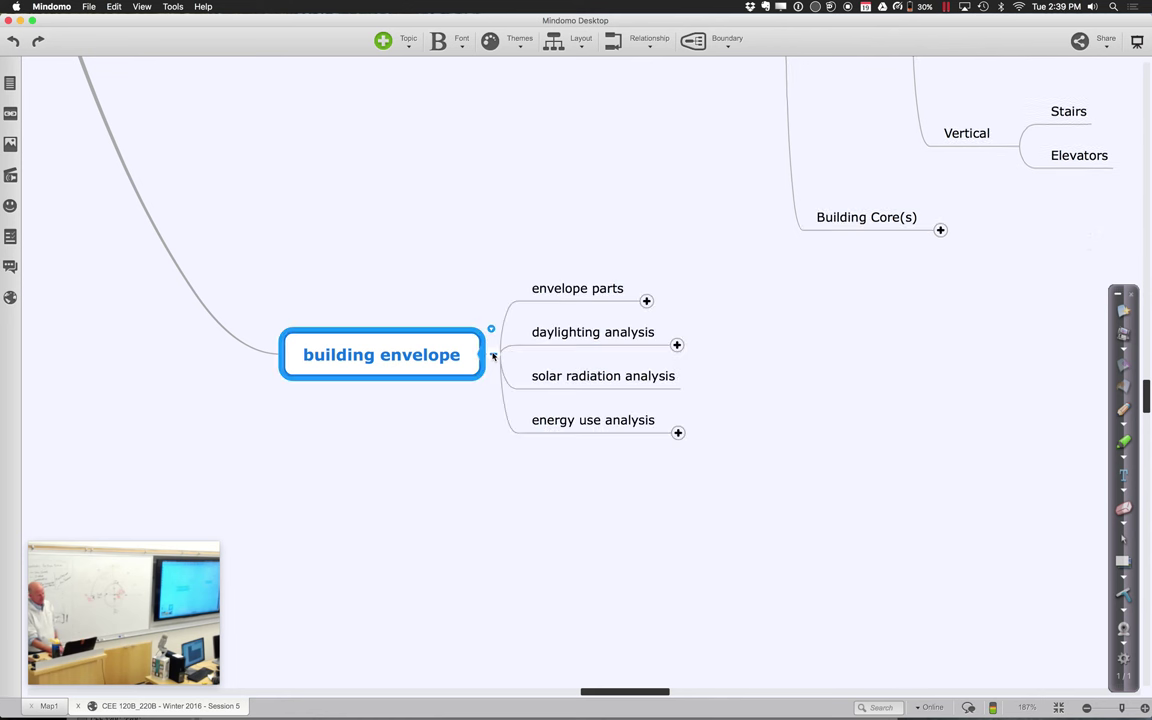
{"action": "left_click", "coordinate": [646, 301]}
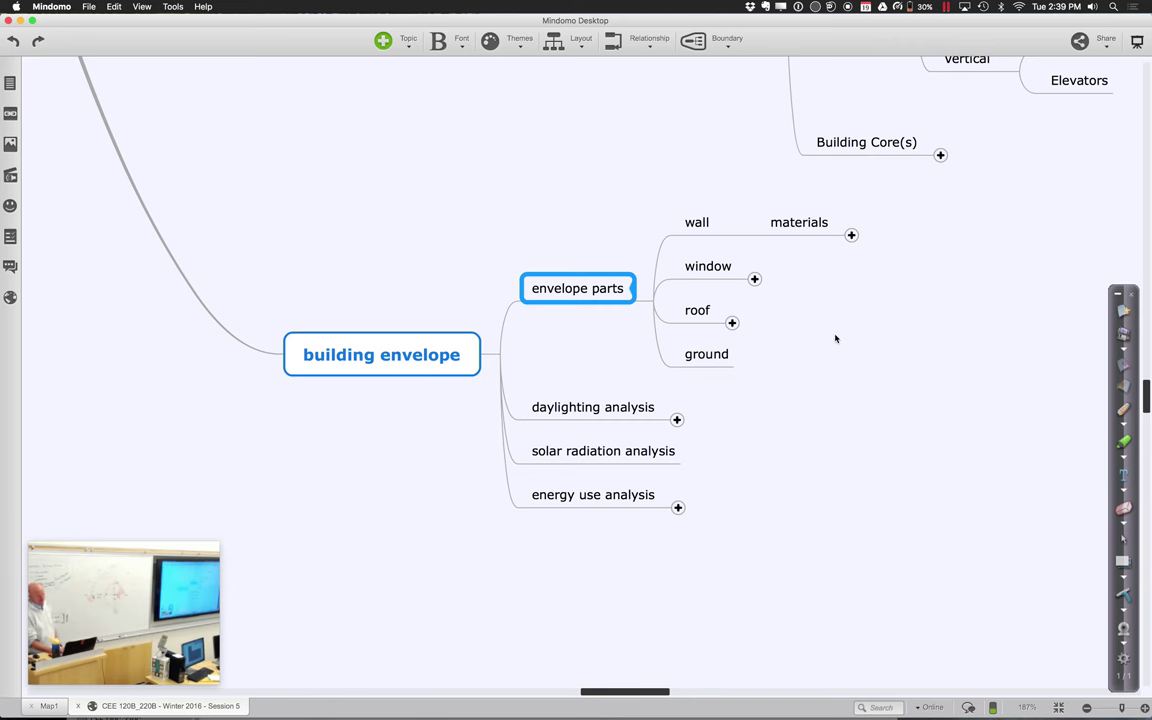
Expand the wall materials, window and roof branches under envelope parts and review their design considerations
{"action": "scroll", "coordinate": [836, 337], "scroll_direction": "right", "scroll_amount": 5}
{"action": "scroll", "coordinate": [836, 338], "scroll_direction": "right", "scroll_amount": 1}
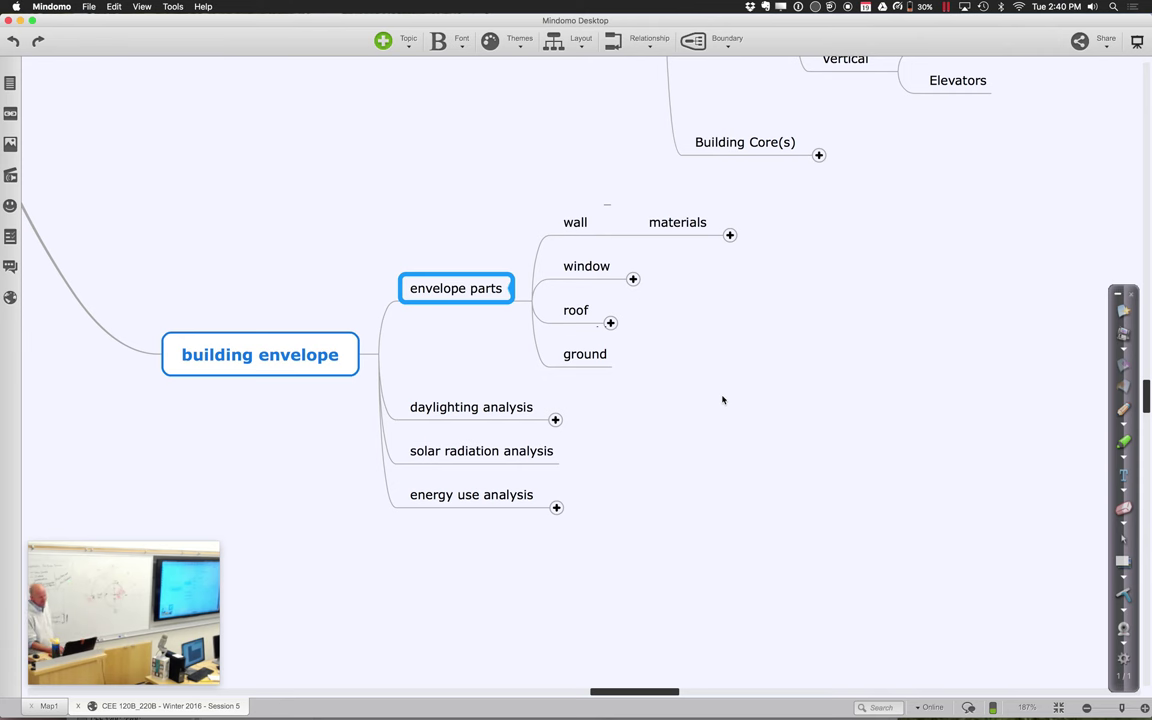
{"action": "scroll", "coordinate": [679, 406], "scroll_direction": "right", "scroll_amount": 5}
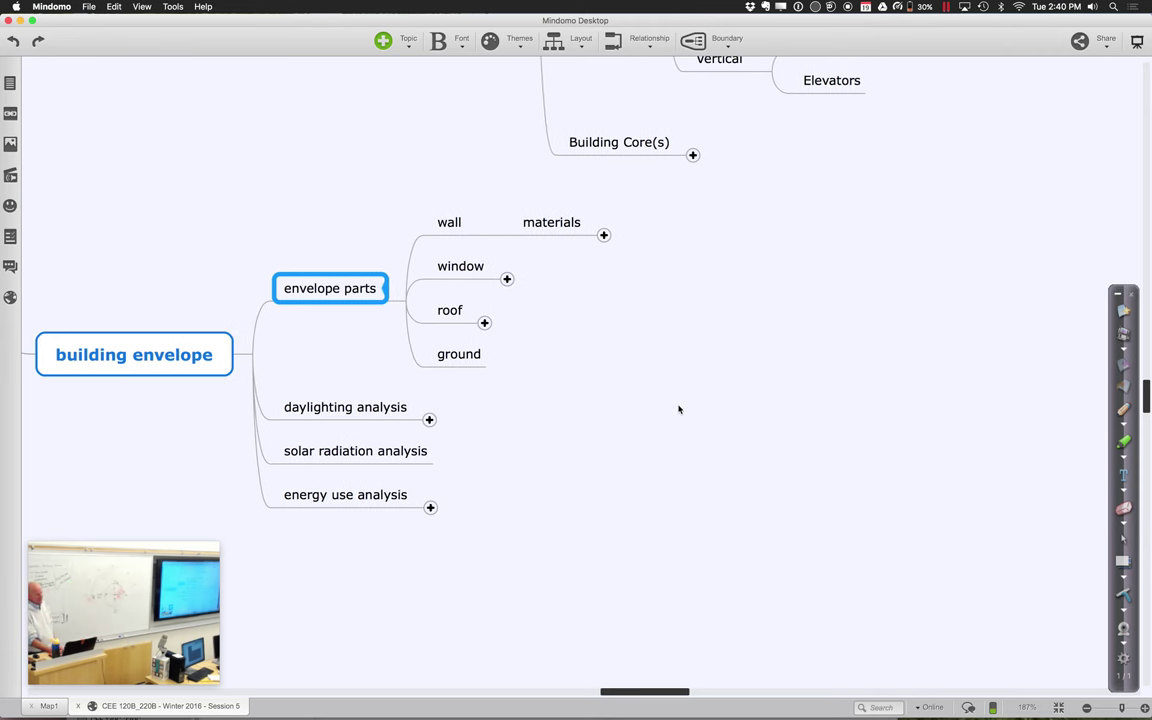
{"action": "left_click", "coordinate": [603, 236]}
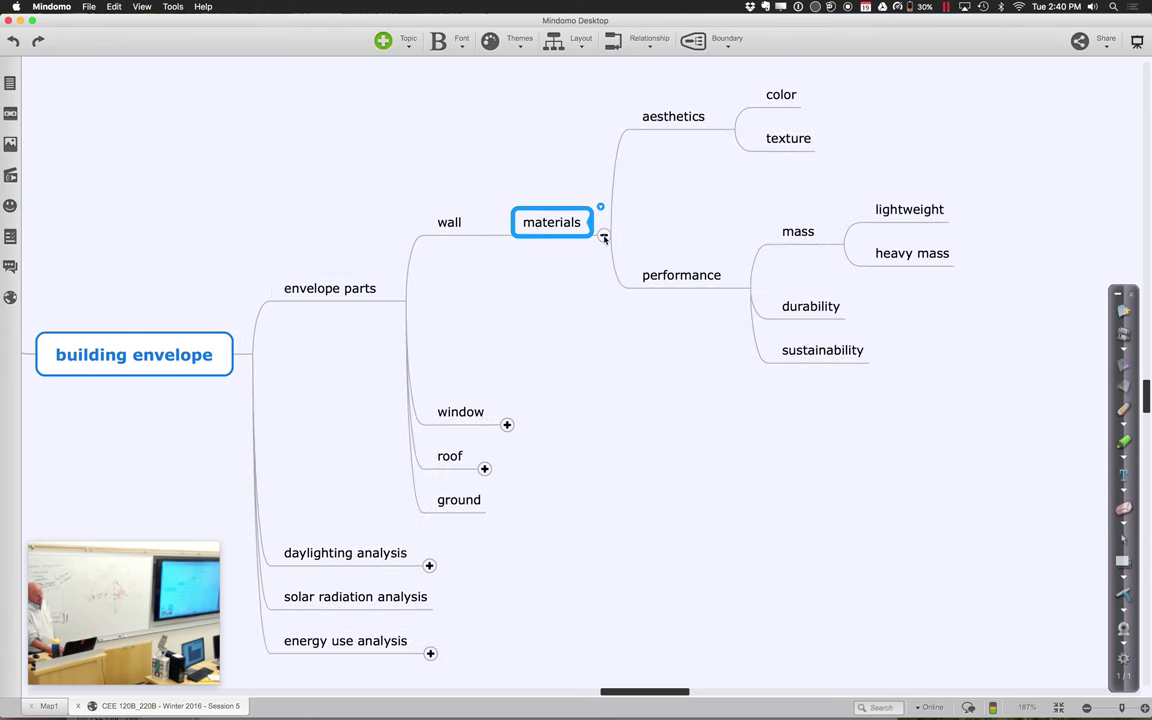
{"action": "scroll", "coordinate": [620, 366], "scroll_direction": "up", "scroll_amount": 2}
{"action": "scroll", "coordinate": [620, 366], "scroll_direction": "right", "scroll_amount": 5}
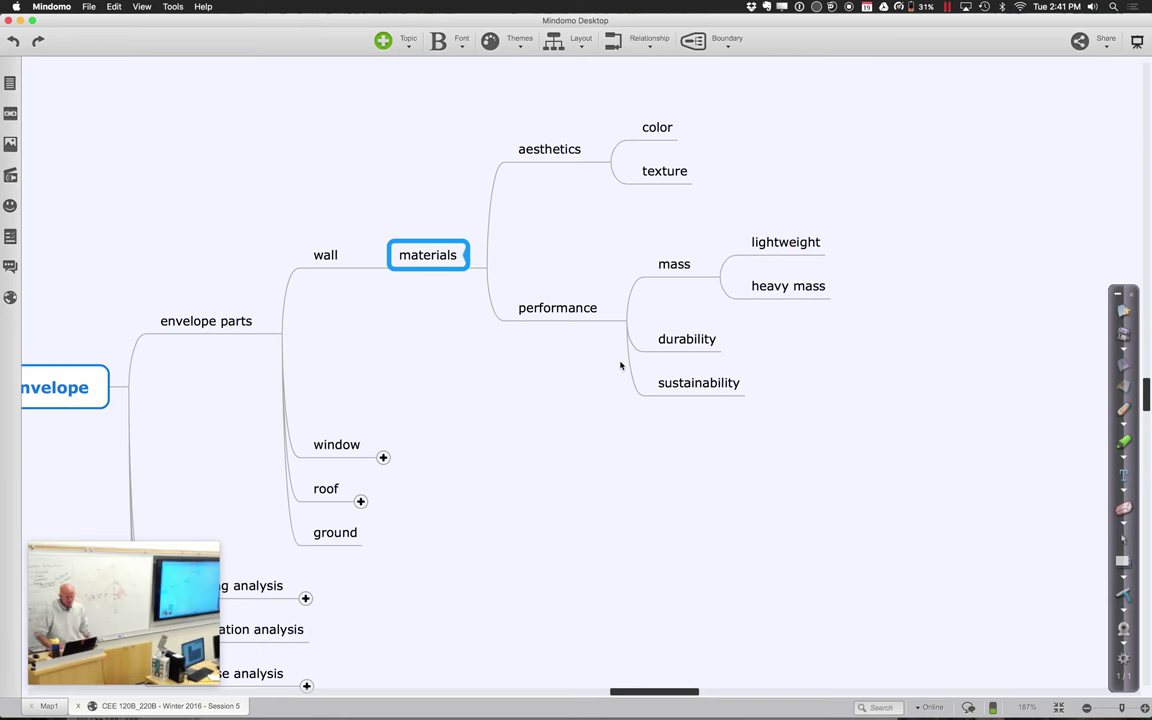
{"action": "left_click", "coordinate": [383, 457]}
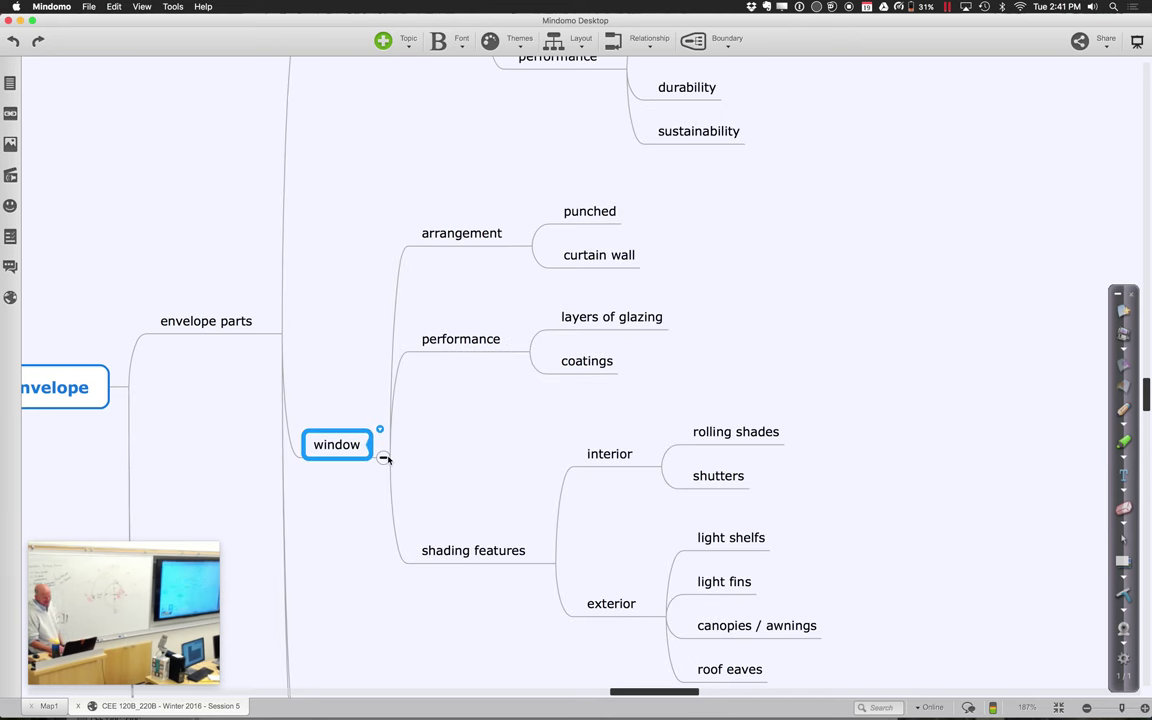
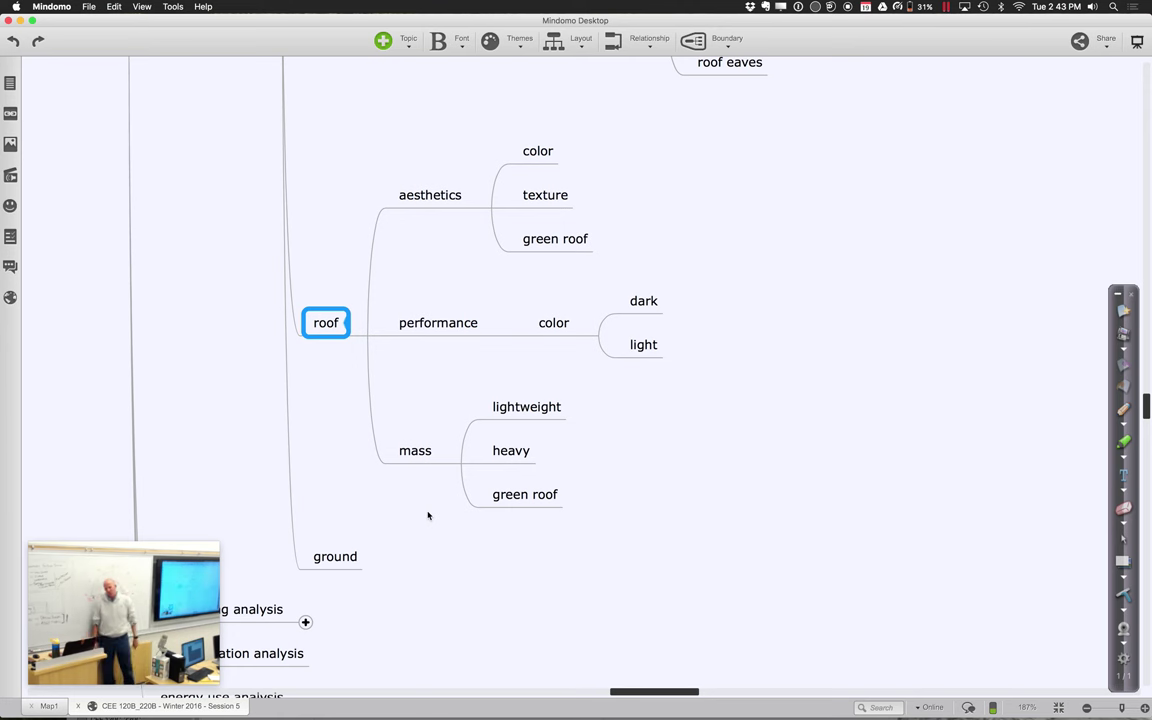
{"action": "scroll", "coordinate": [428, 515], "scroll_direction": "down", "scroll_amount": 5}
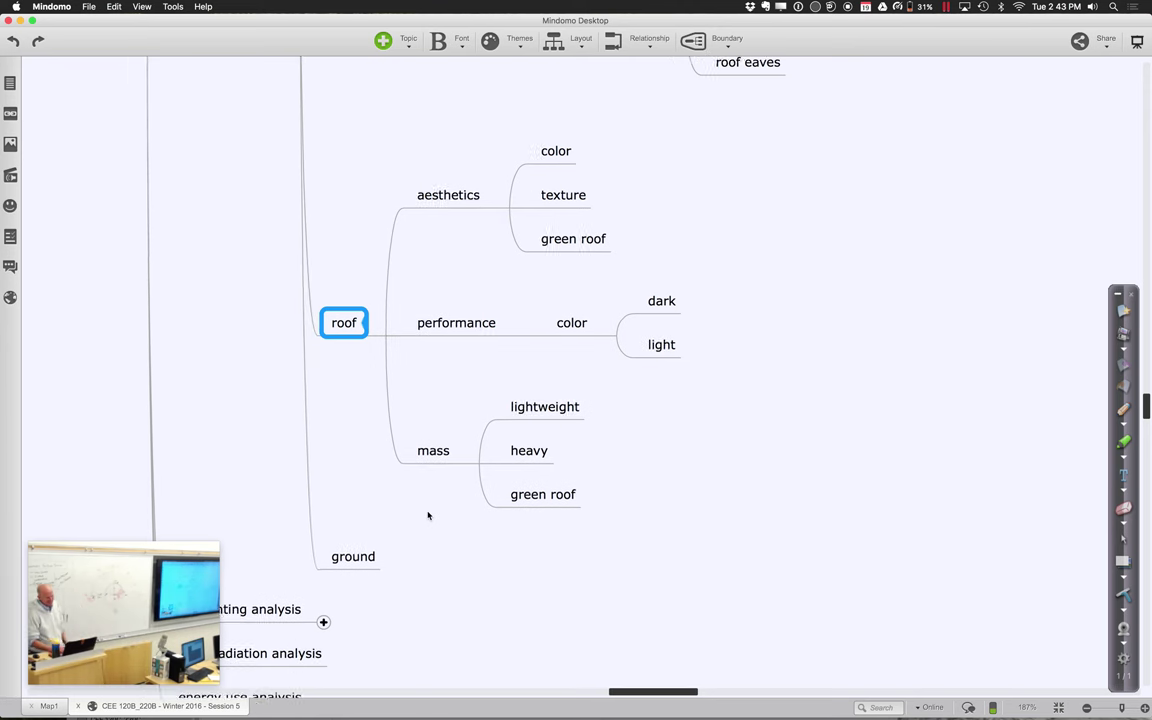
{"action": "scroll", "coordinate": [428, 515], "scroll_direction": "left", "scroll_amount": 3}
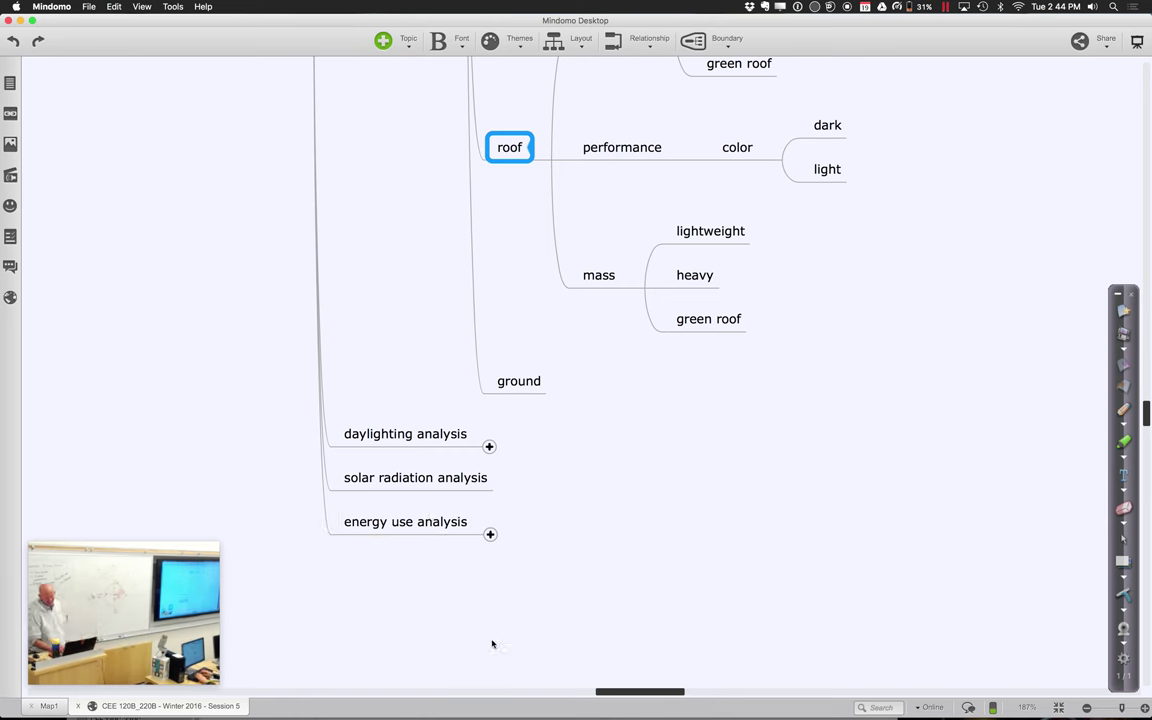
Switch to Chrome and look through the Session 5 and Software Installs folders in the Canvas course files
{"action": "mouse_move", "coordinate": [660, 712]}
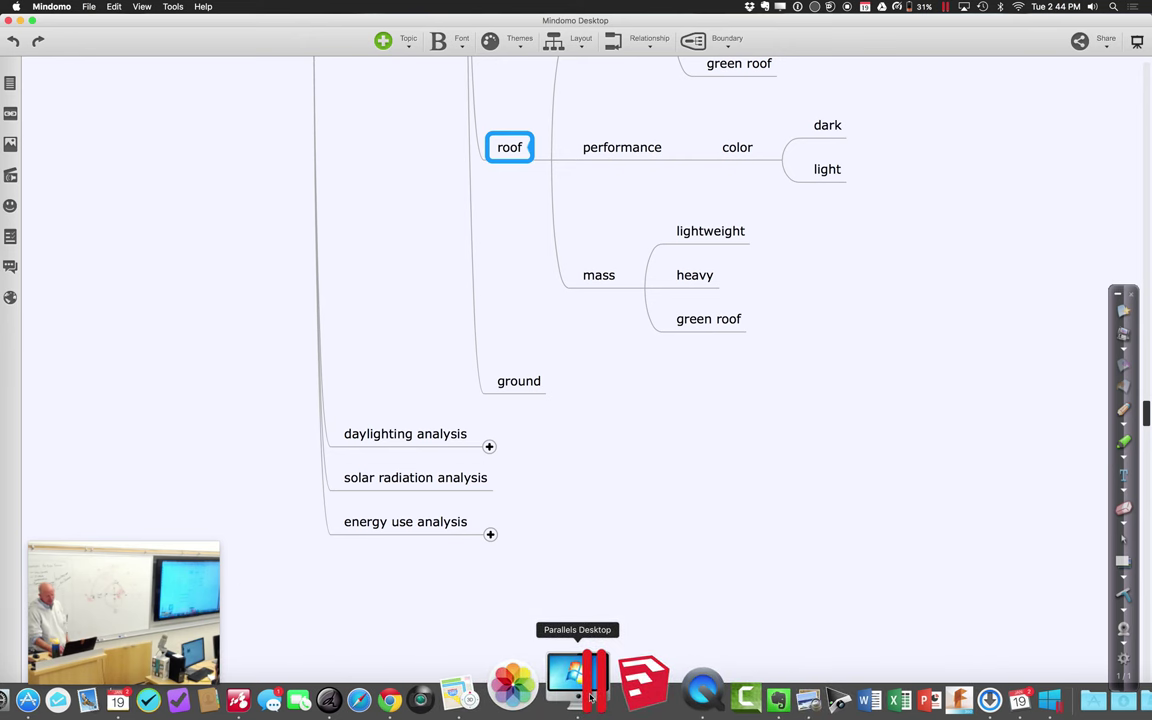
{"action": "left_click", "coordinate": [462, 690]}
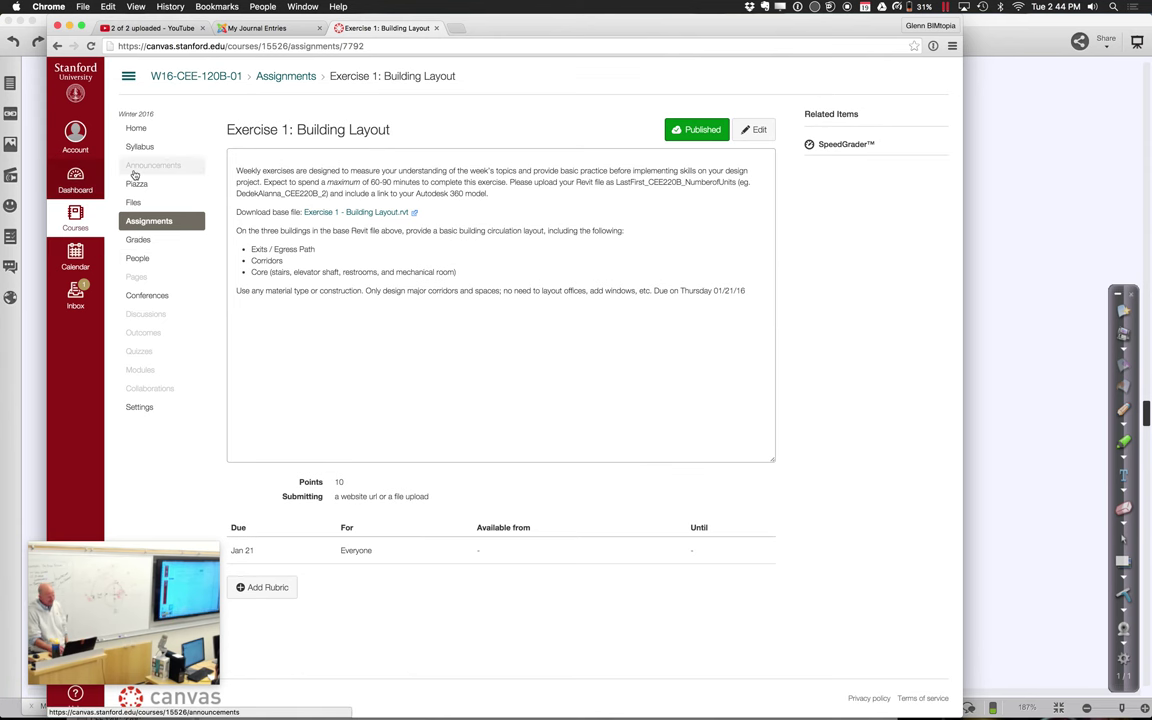
{"action": "left_click", "coordinate": [134, 203]}
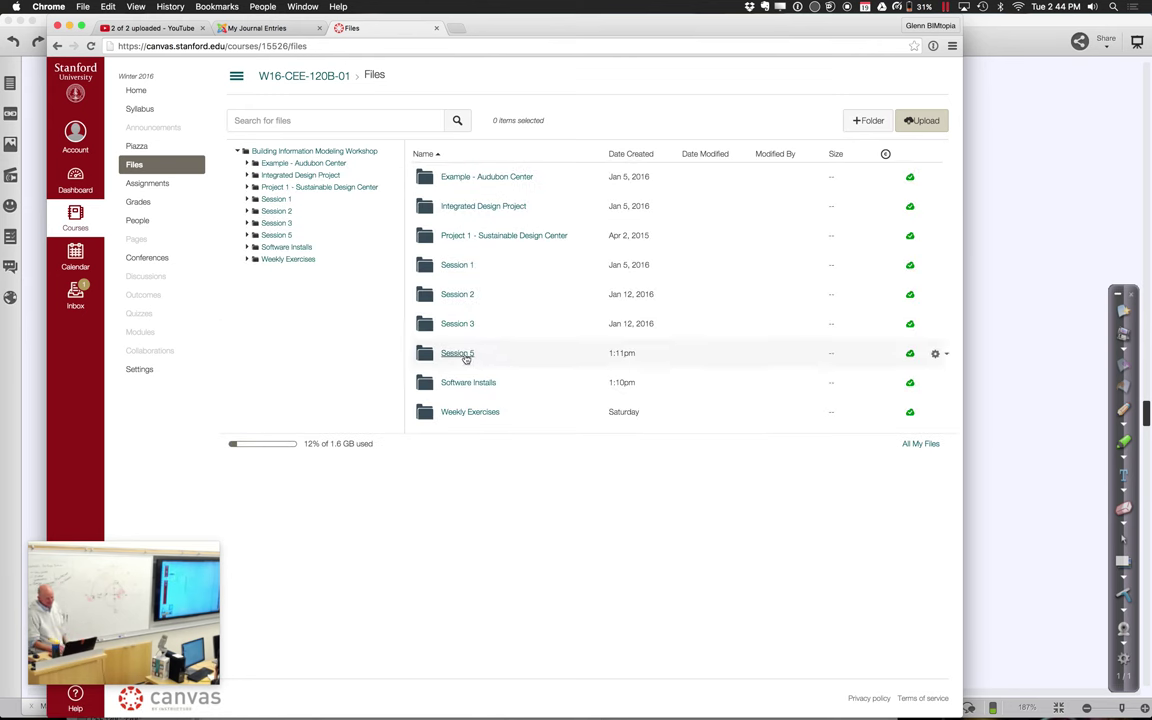
{"action": "left_click", "coordinate": [463, 355]}
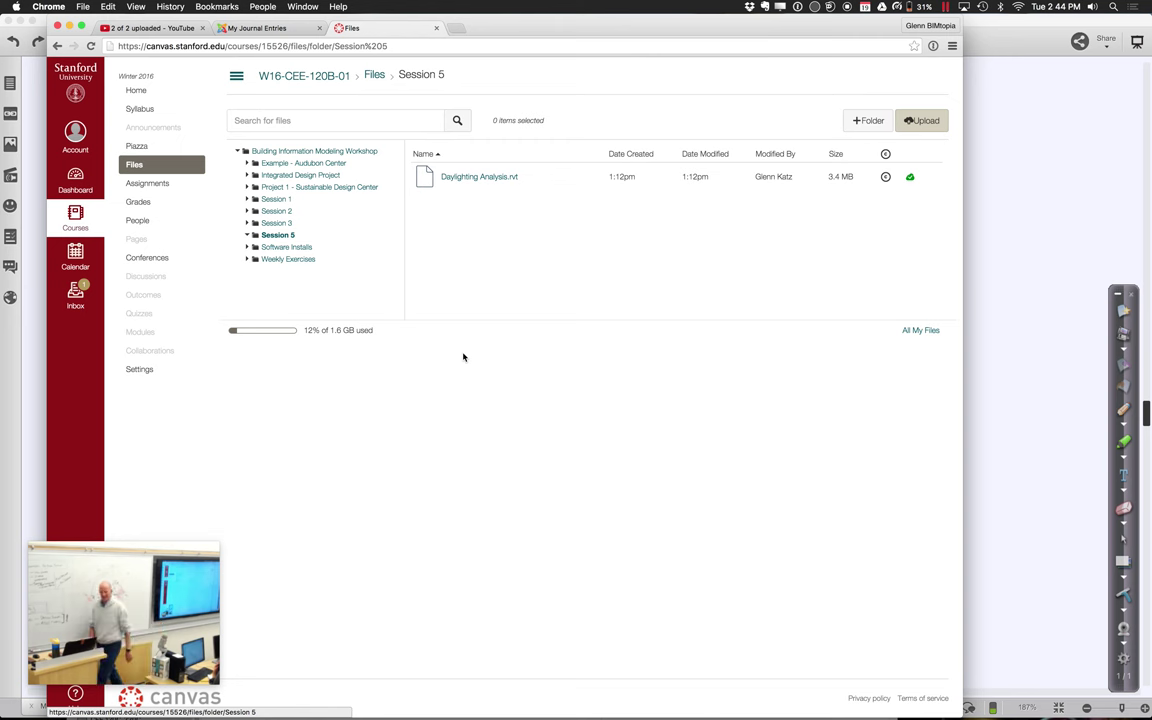
{"action": "left_click", "coordinate": [290, 248]}
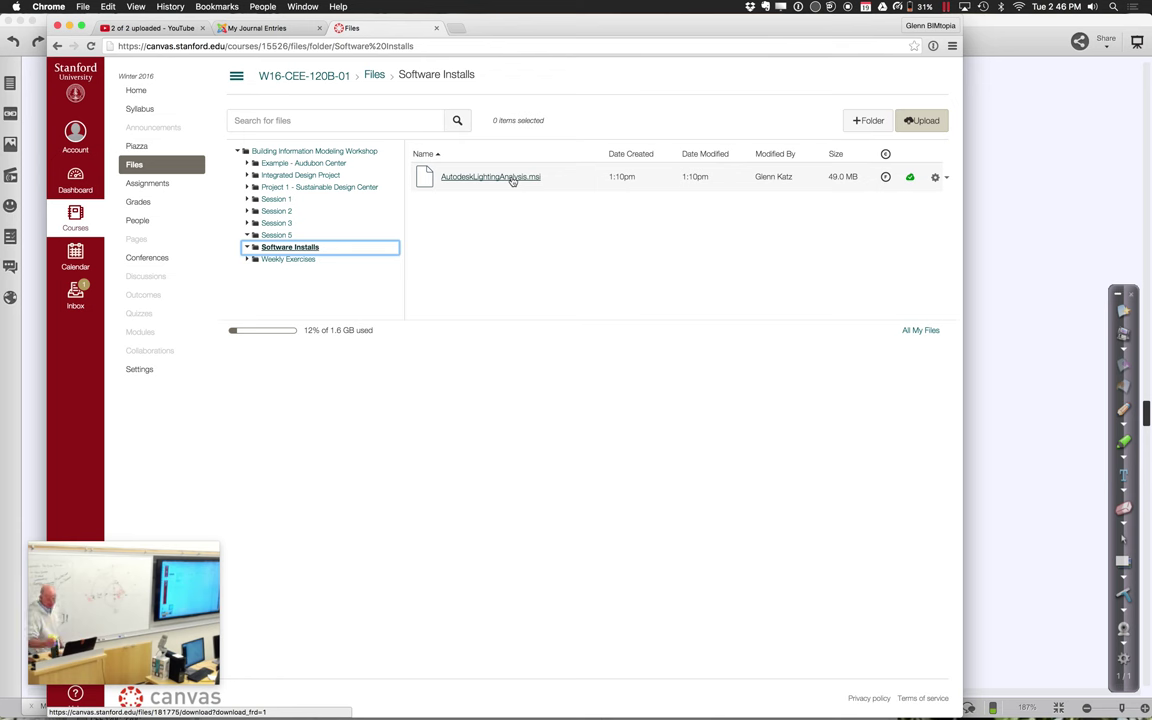
Switch to Revit in the Windows 10 v2016 virtual machine and dismiss the save reminder without saving
{"action": "mouse_move", "coordinate": [700, 708]}
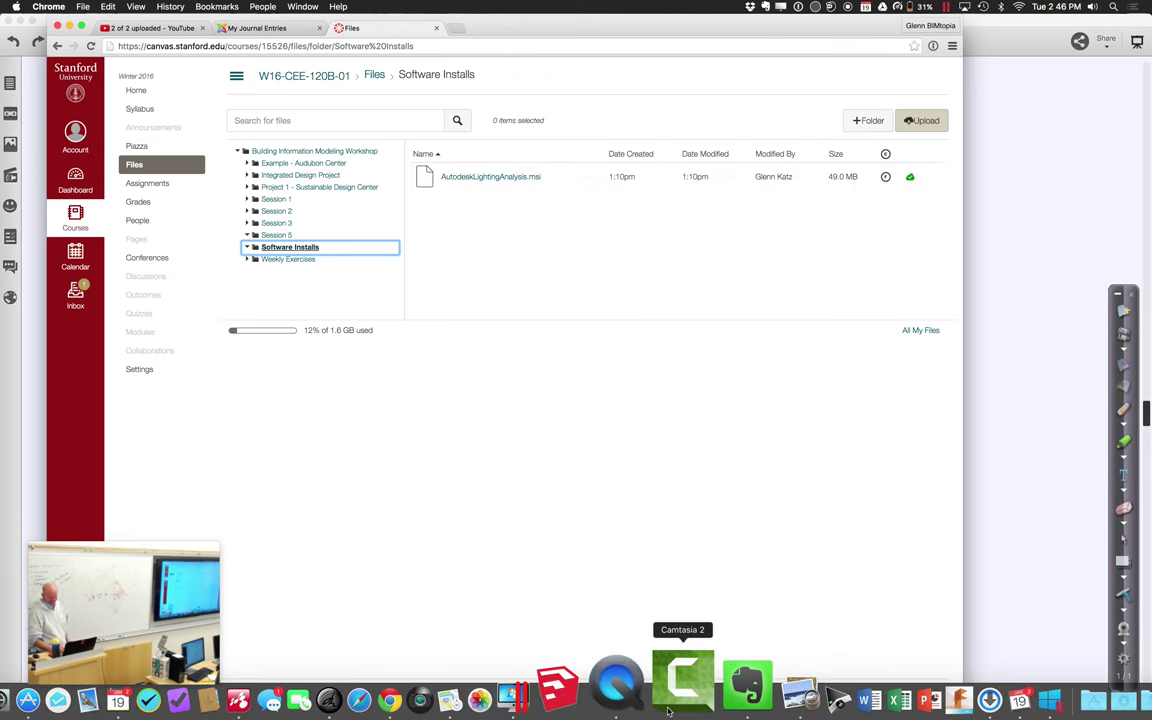
{"action": "left_click", "coordinate": [576, 700]}
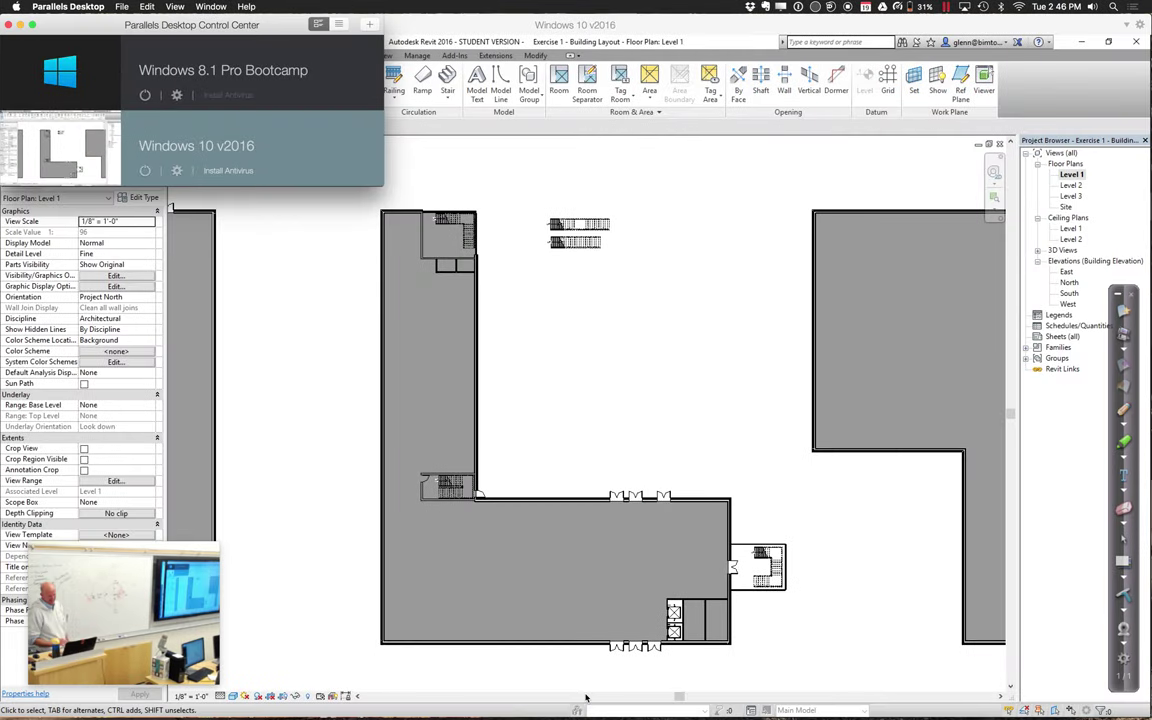
{"action": "left_click", "coordinate": [548, 283]}
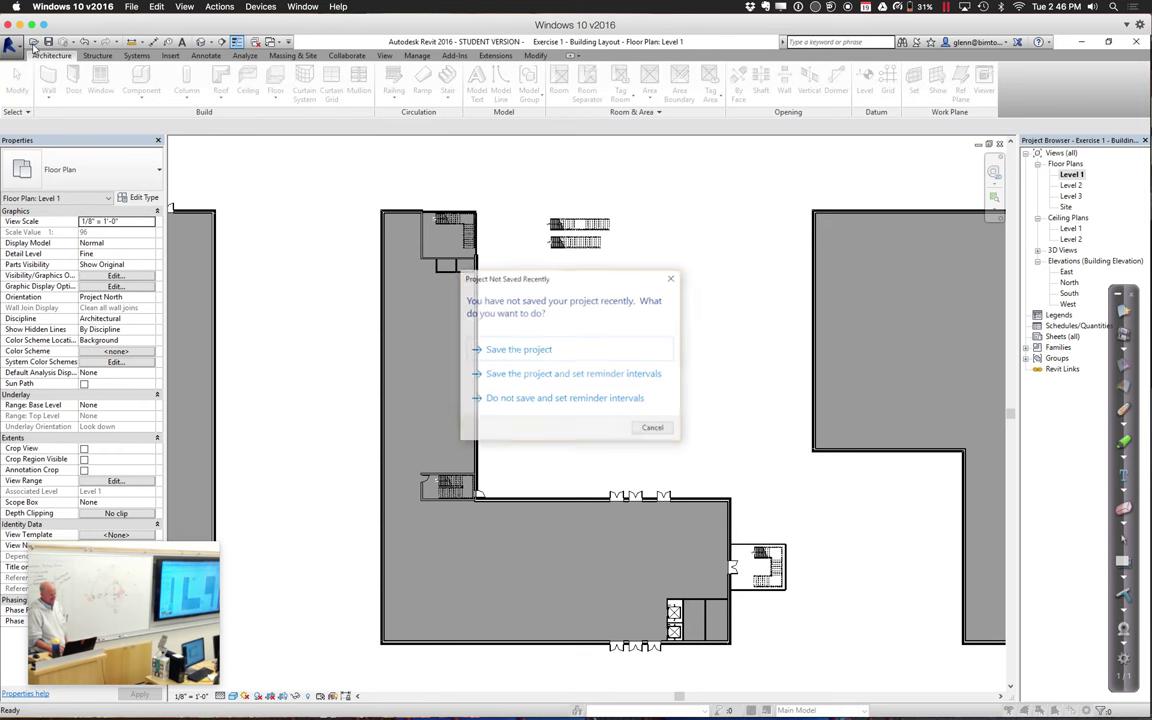
{"action": "left_click", "coordinate": [653, 428]}
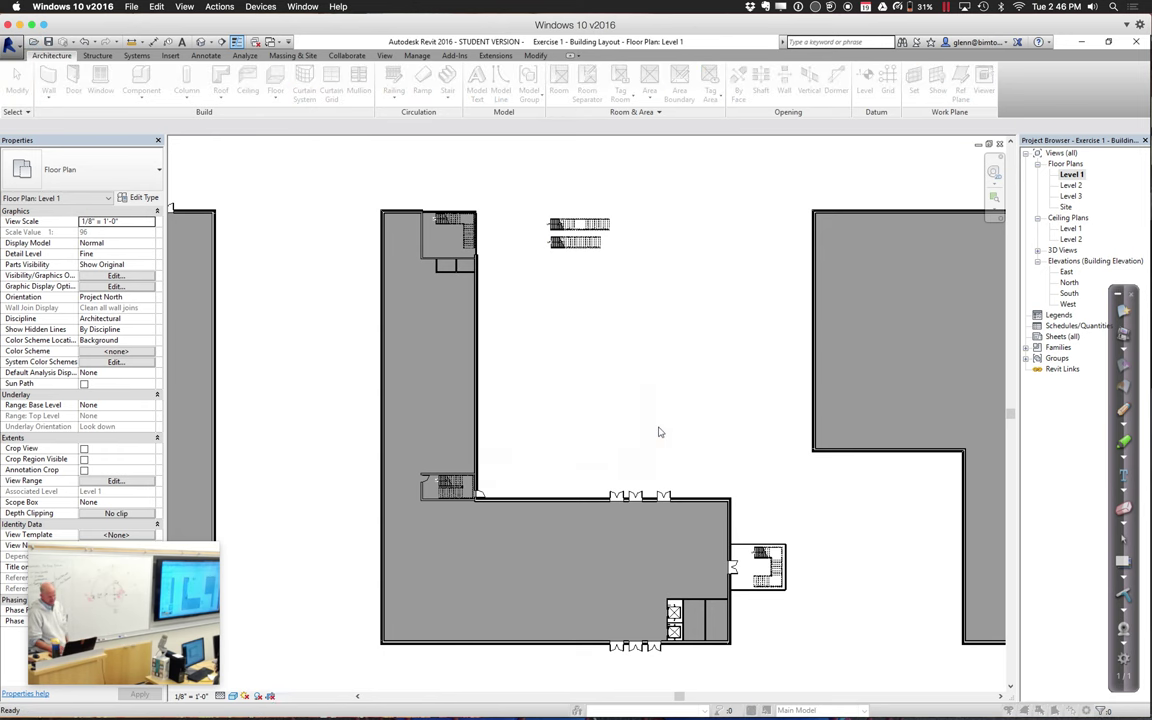
Open the Daylighting Analysis project from the Session 5 folder
{"action": "left_click", "coordinate": [316, 156]}
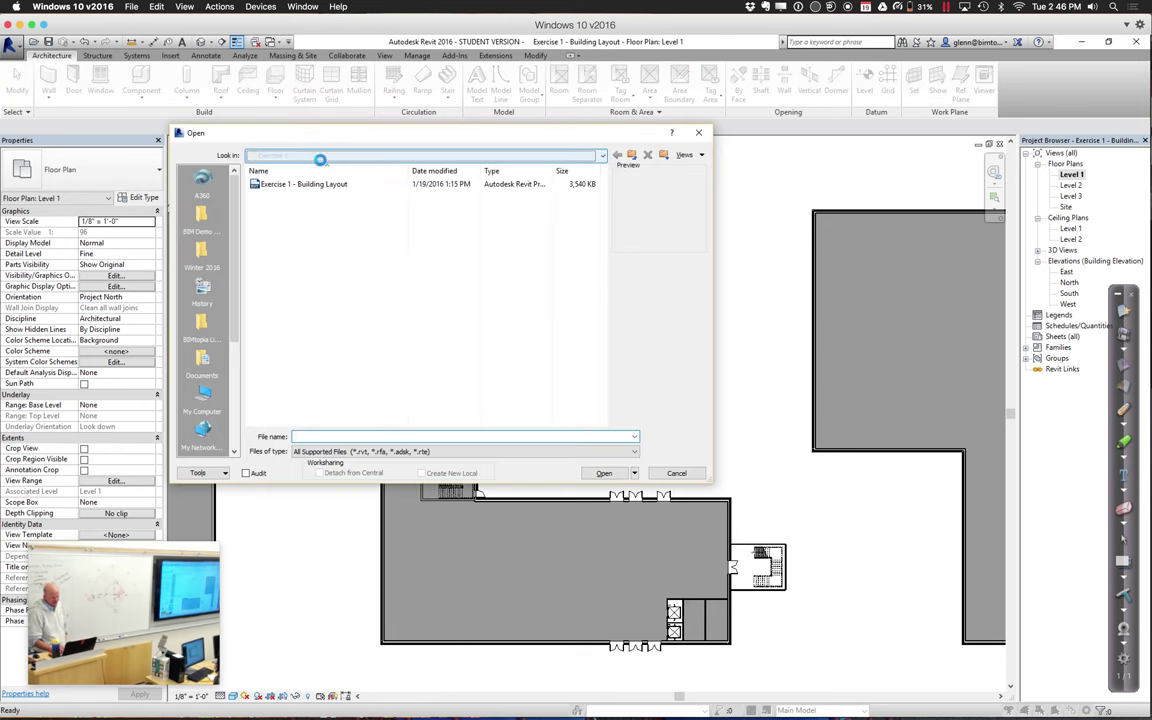
{"action": "left_click", "coordinate": [320, 273]}
{"action": "double_click", "coordinate": [285, 229]}
{"action": "left_click", "coordinate": [291, 208]}
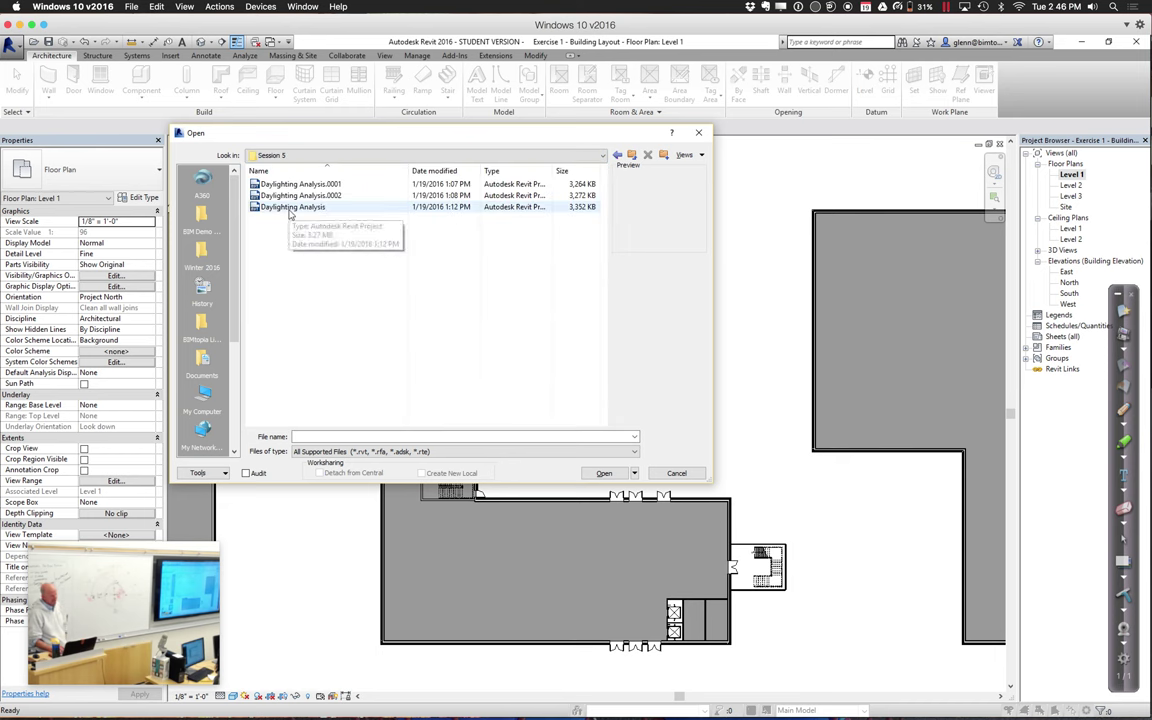
{"action": "left_click", "coordinate": [605, 474]}
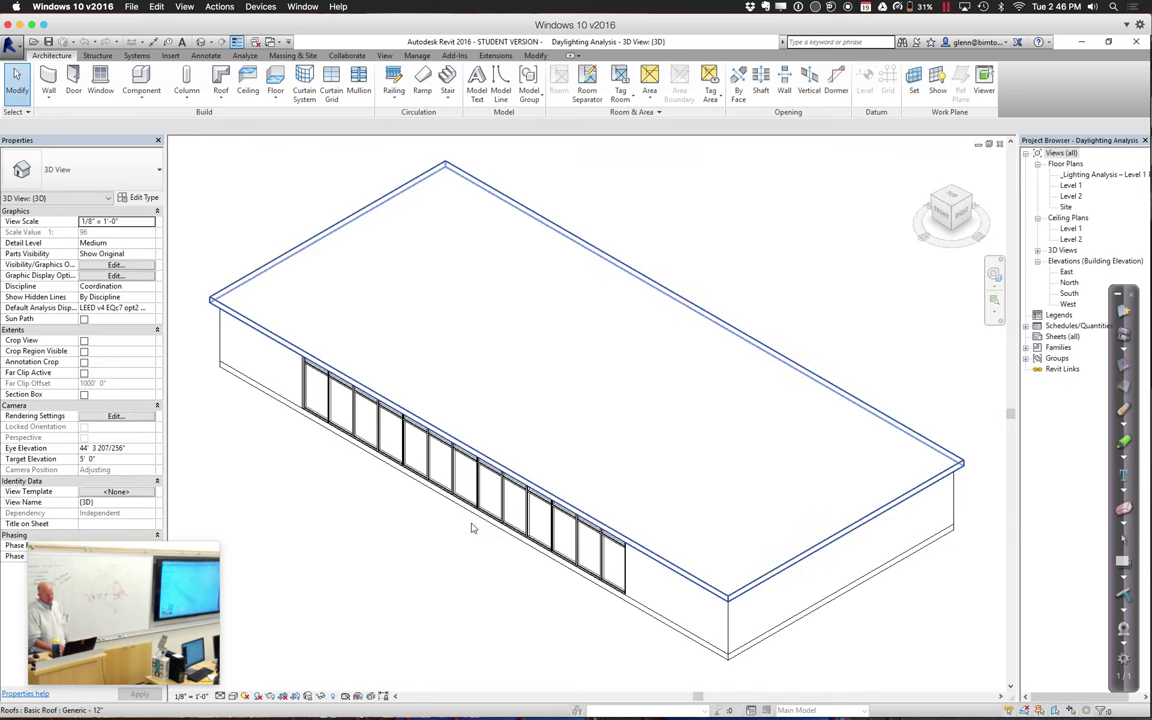
Set the 3D view's visual style to Consistent Colors after trying Shaded
{"action": "left_click", "coordinate": [232, 696]}
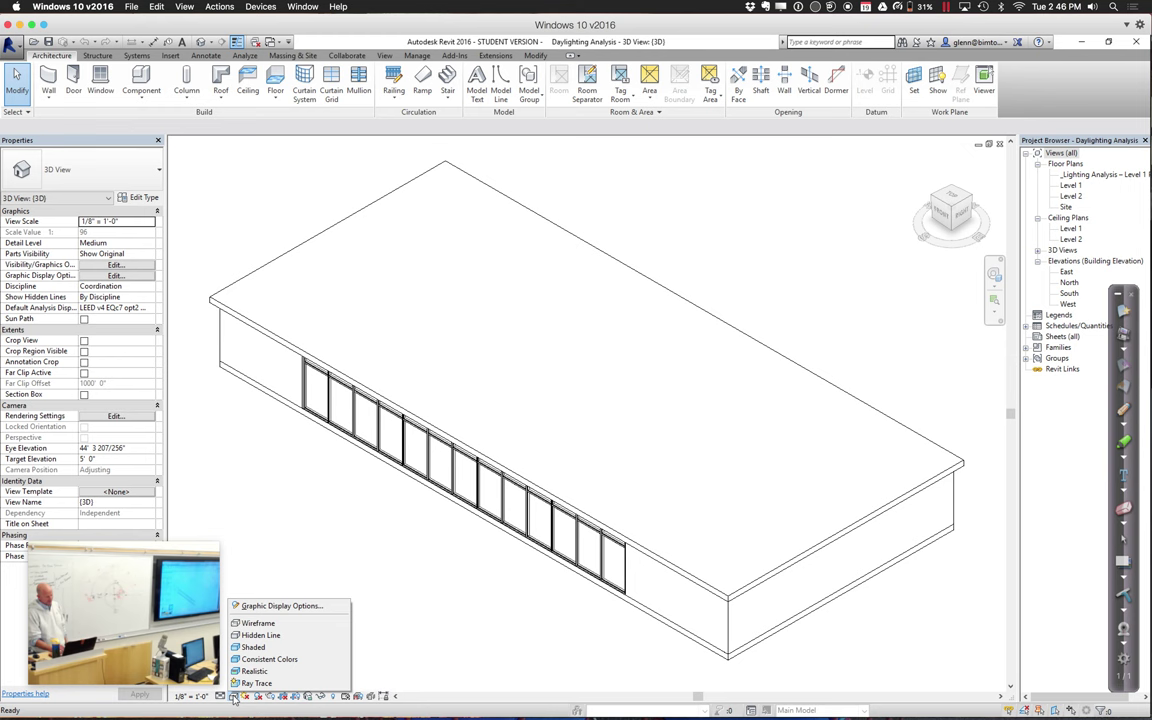
{"action": "left_click", "coordinate": [253, 647]}
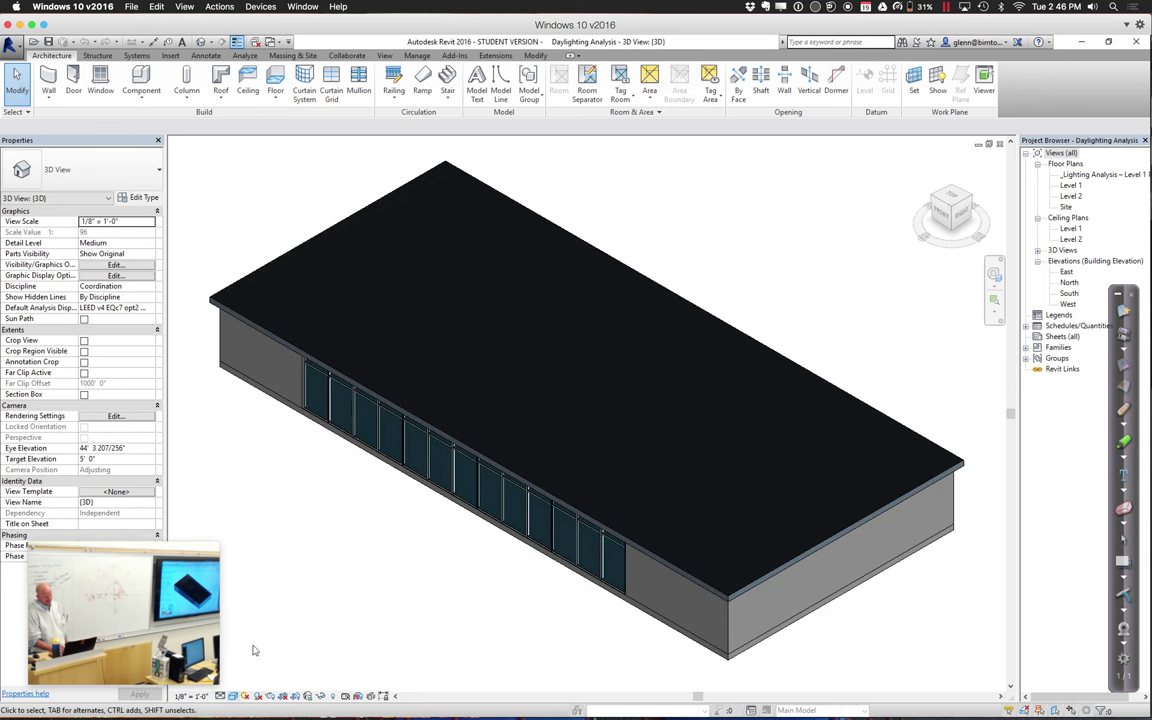
{"action": "left_click", "coordinate": [232, 696]}
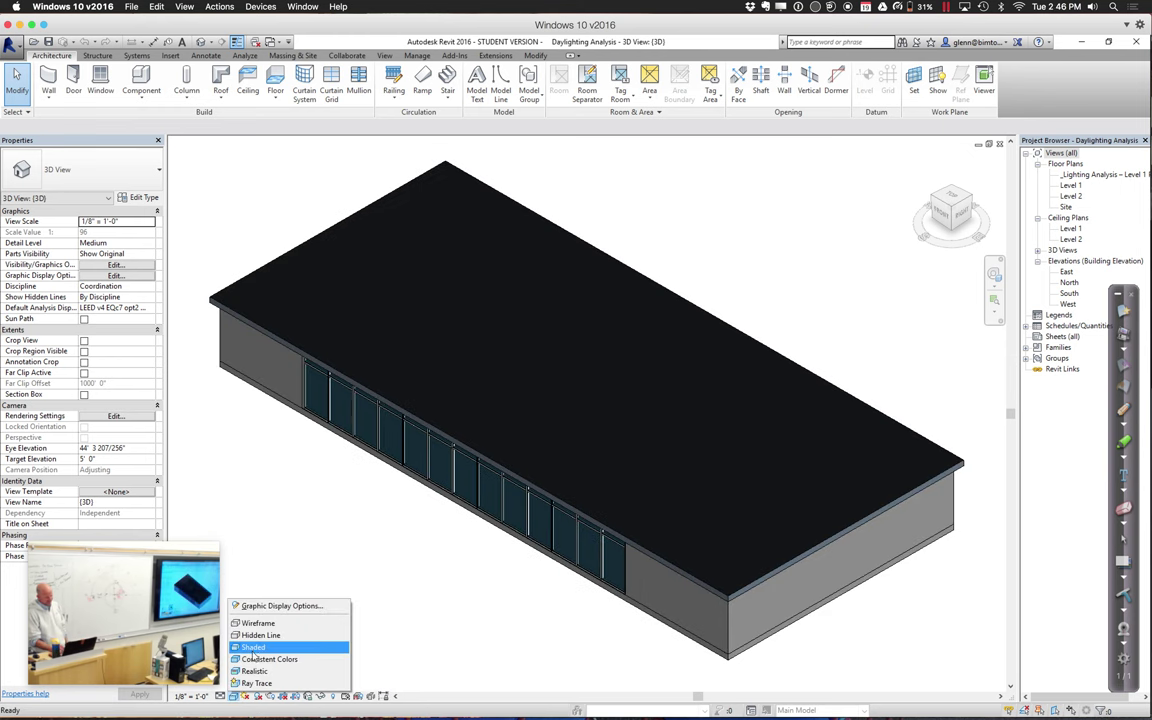
{"action": "left_click", "coordinate": [256, 660]}
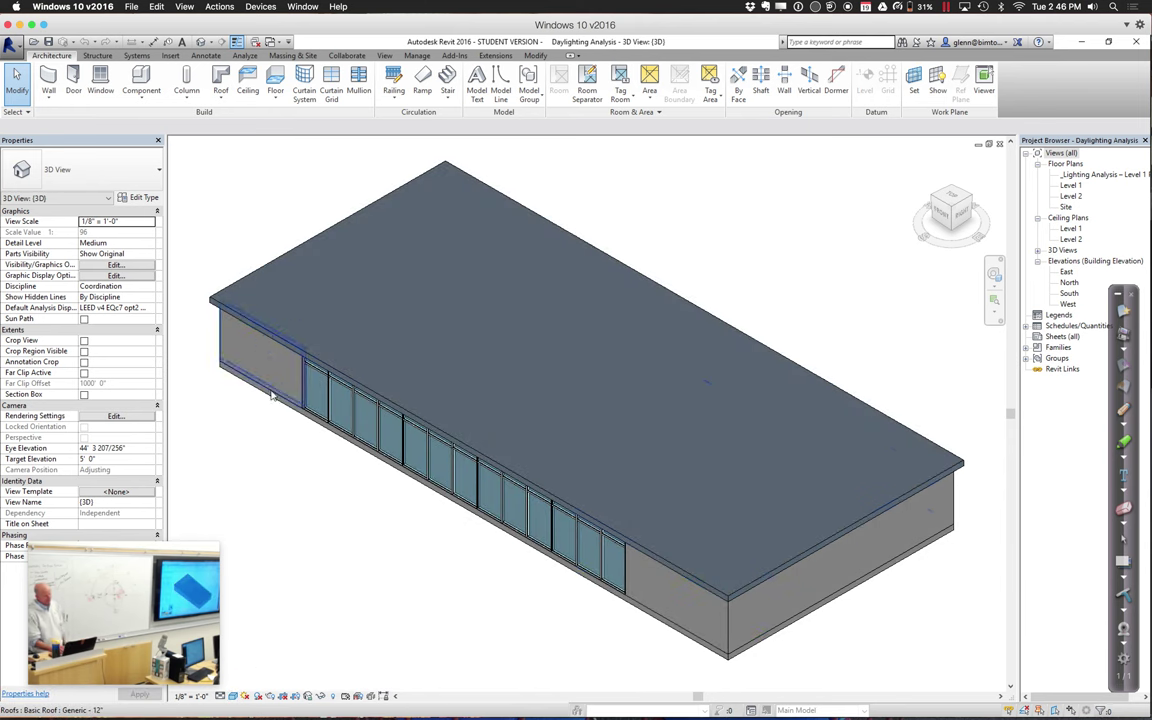
Look at the building from a lower angle in 3D, view the Level 1 floor plan up close, and return to the 3D view
{"action": "left_click", "coordinate": [997, 274]}
{"action": "left_click_drag", "start_coordinate": [962, 313], "coordinate": [937, 277]}
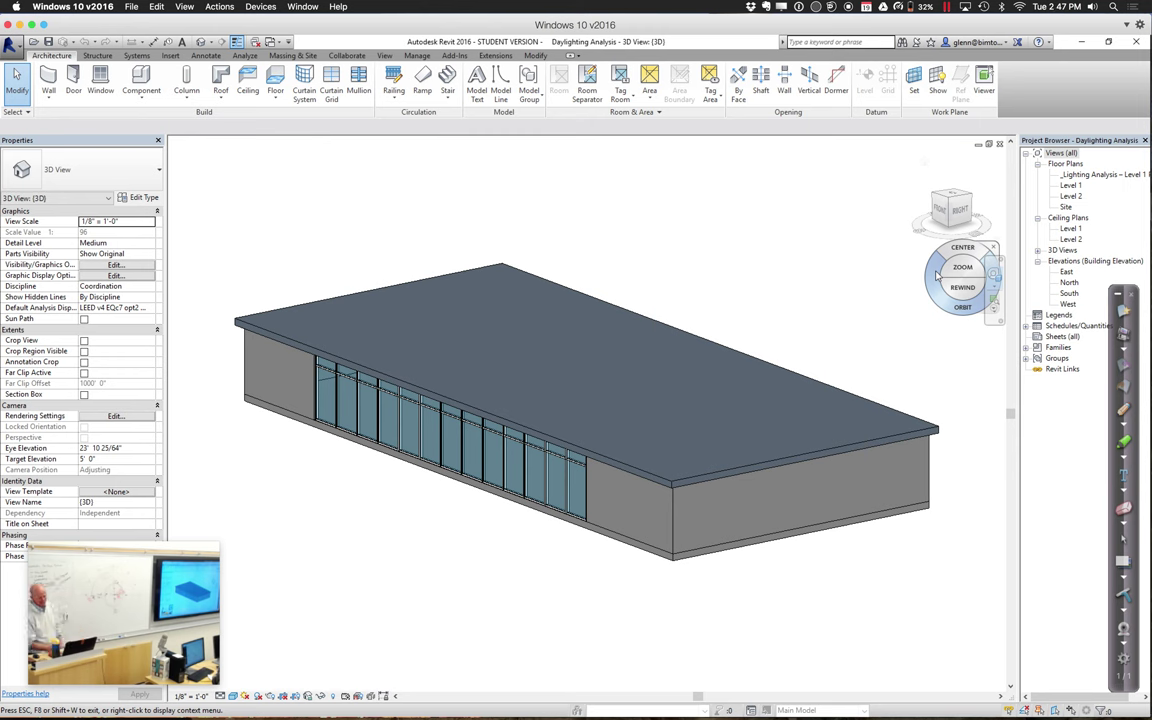
{"action": "key", "text": "Escape"}
{"action": "left_click", "coordinate": [1060, 188]}
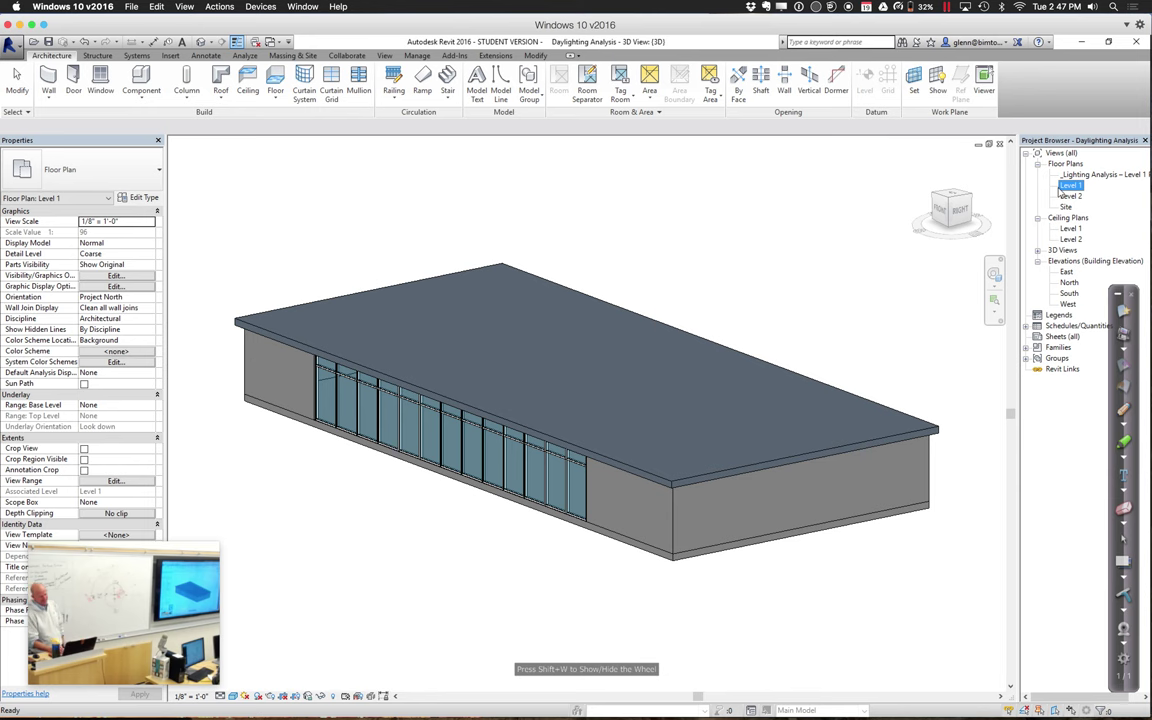
{"action": "double_click", "coordinate": [1074, 188]}
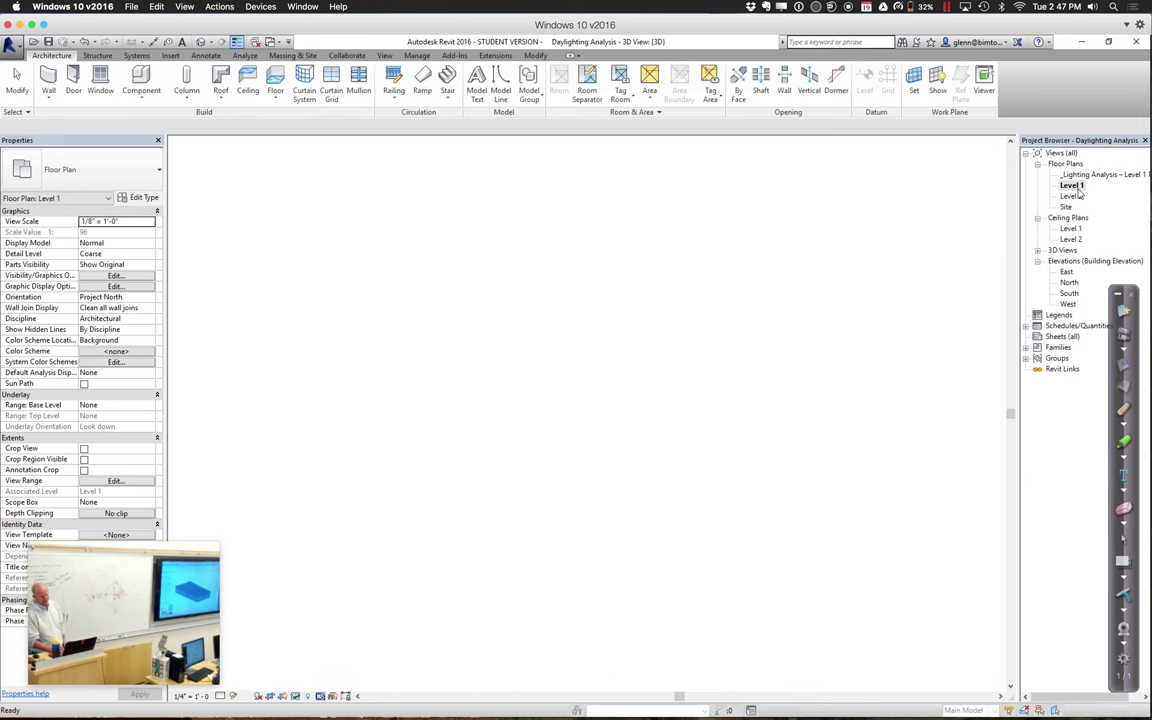
{"action": "left_click", "coordinate": [995, 203]}
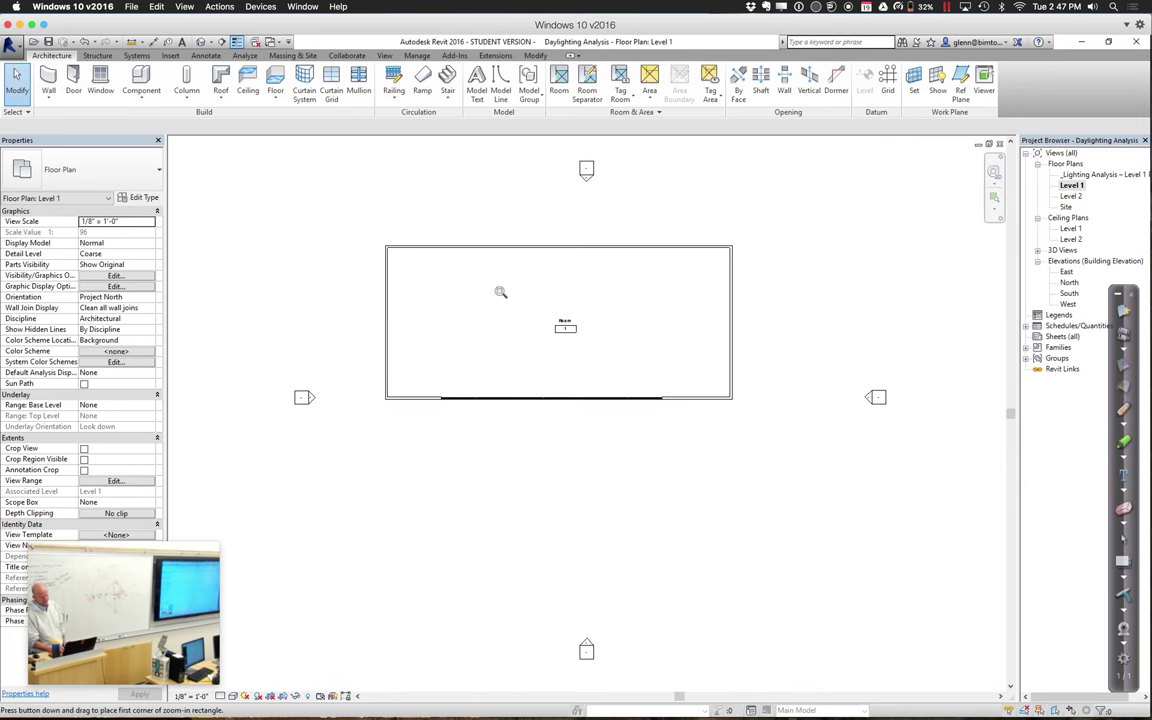
{"action": "left_click_drag", "start_coordinate": [385, 240], "coordinate": [762, 452]}
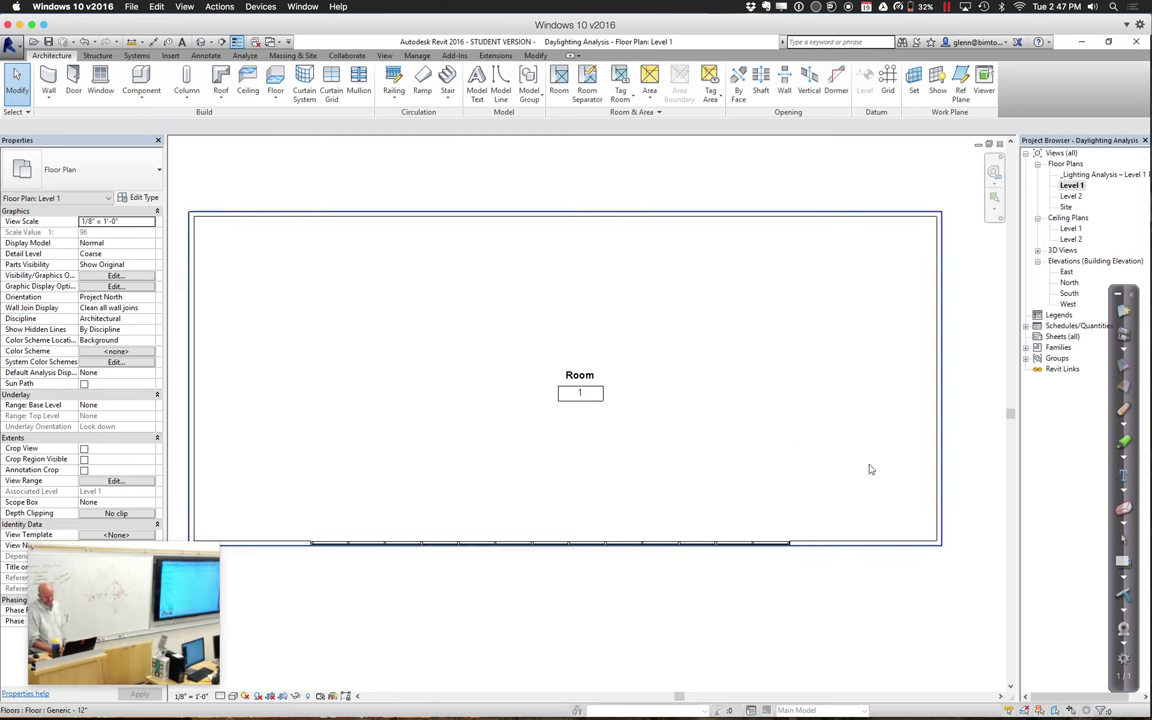
{"action": "key", "text": "super+a"}
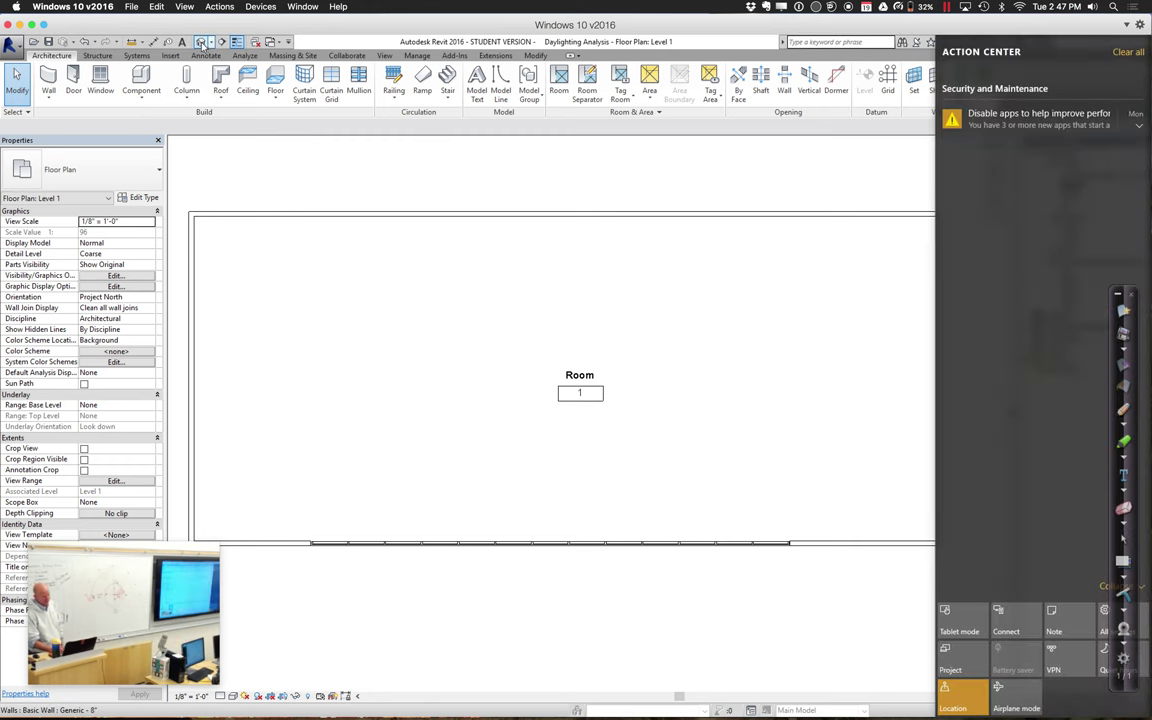
{"action": "left_click", "coordinate": [201, 43]}
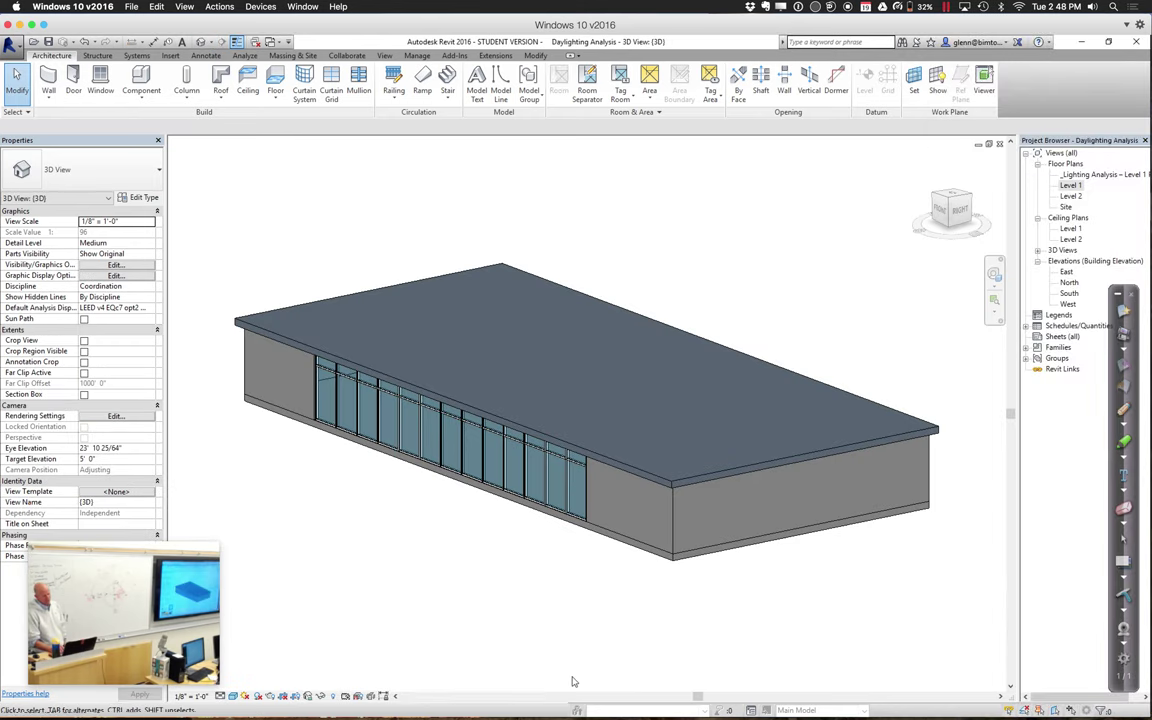
Examine the analytical properties of the narrow end wall's type, including thermal resistance, and close them without changes
{"action": "left_click", "coordinate": [672, 547]}
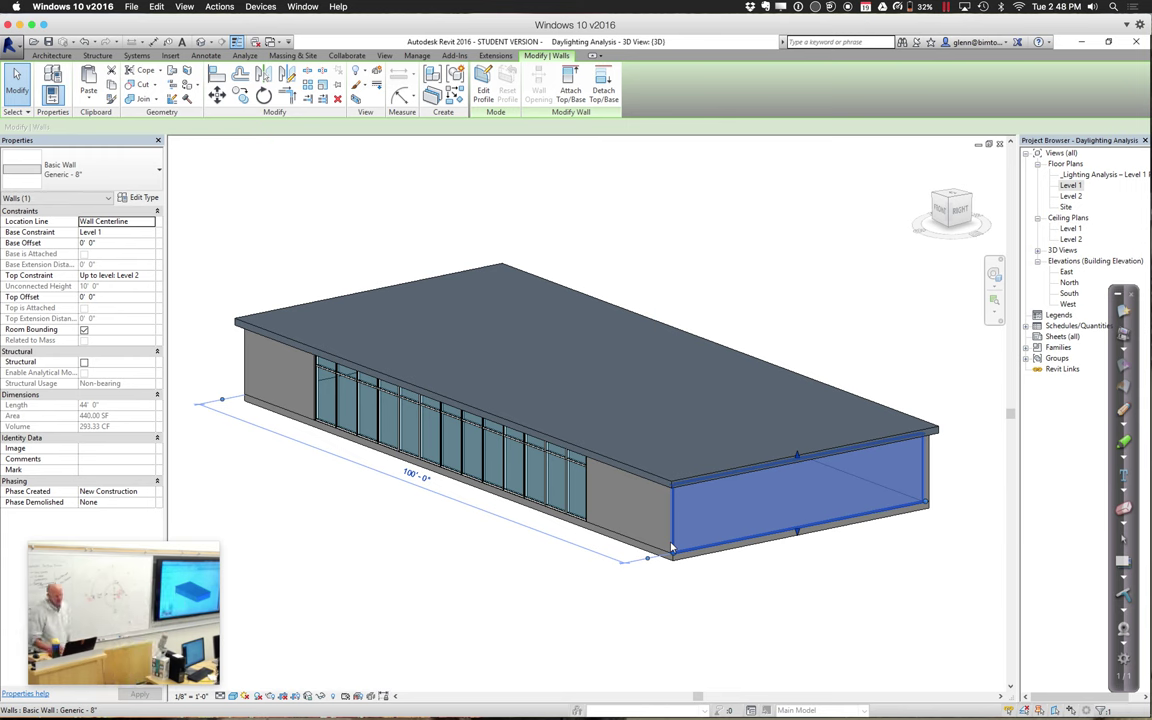
{"action": "left_click", "coordinate": [154, 199]}
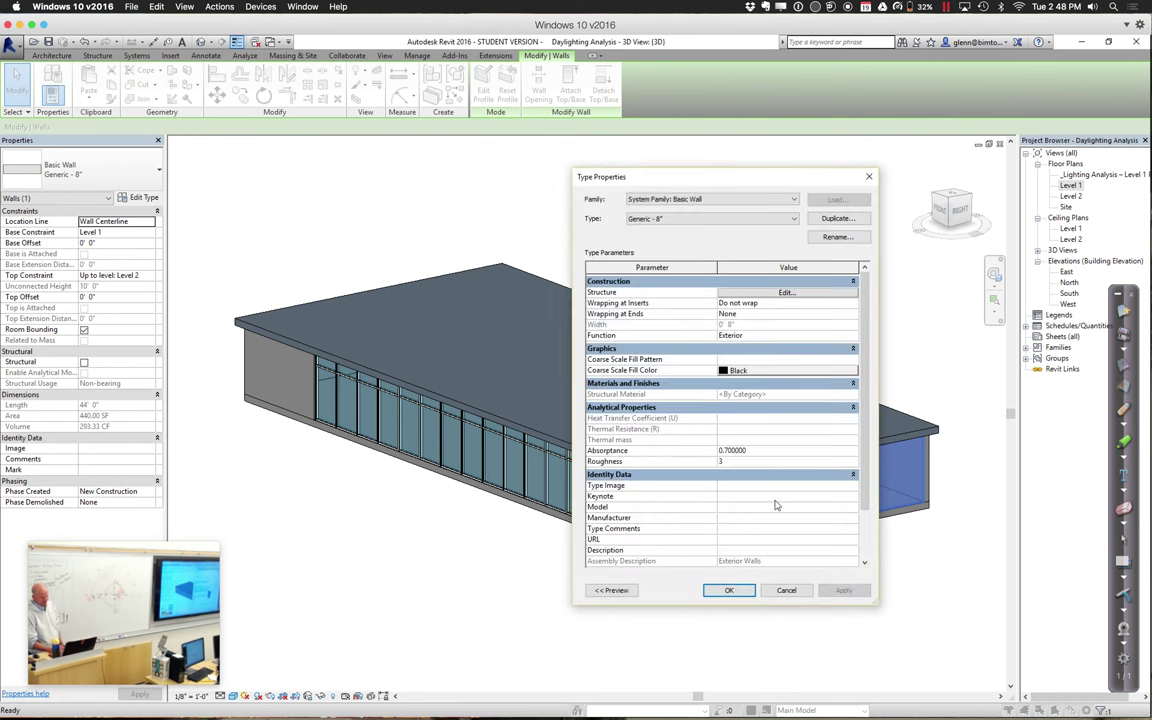
{"action": "left_click_drag", "start_coordinate": [868, 458], "coordinate": [867, 490]}
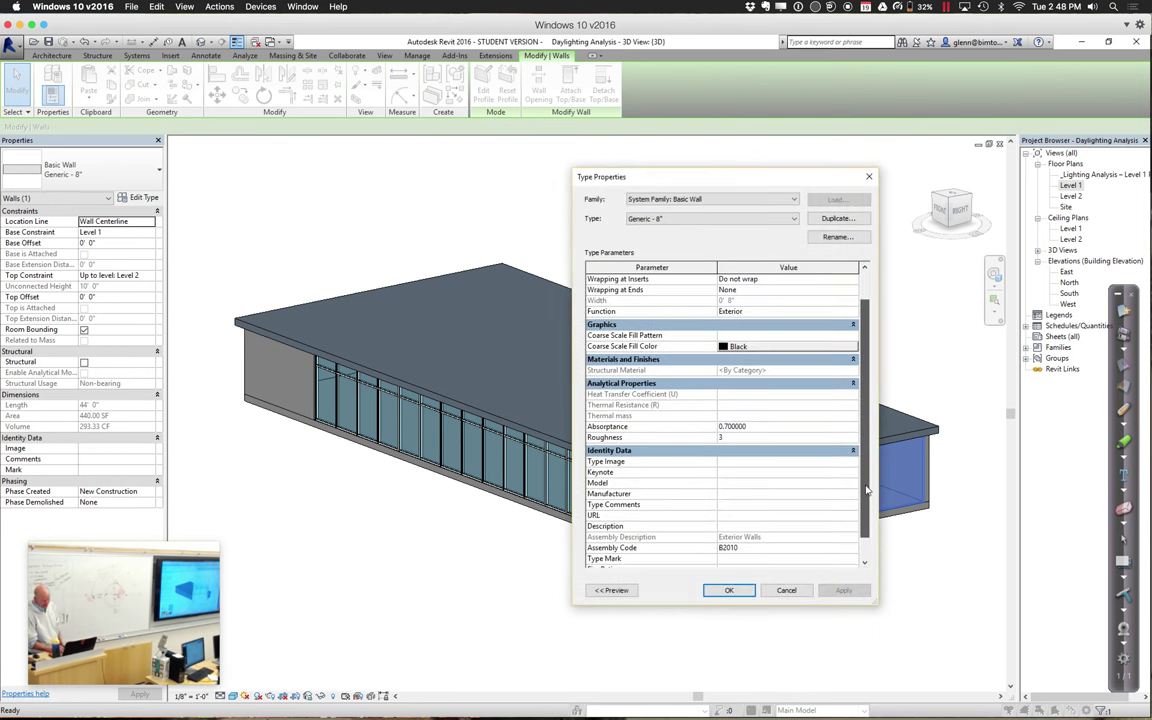
{"action": "mouse_move", "coordinate": [692, 414]}
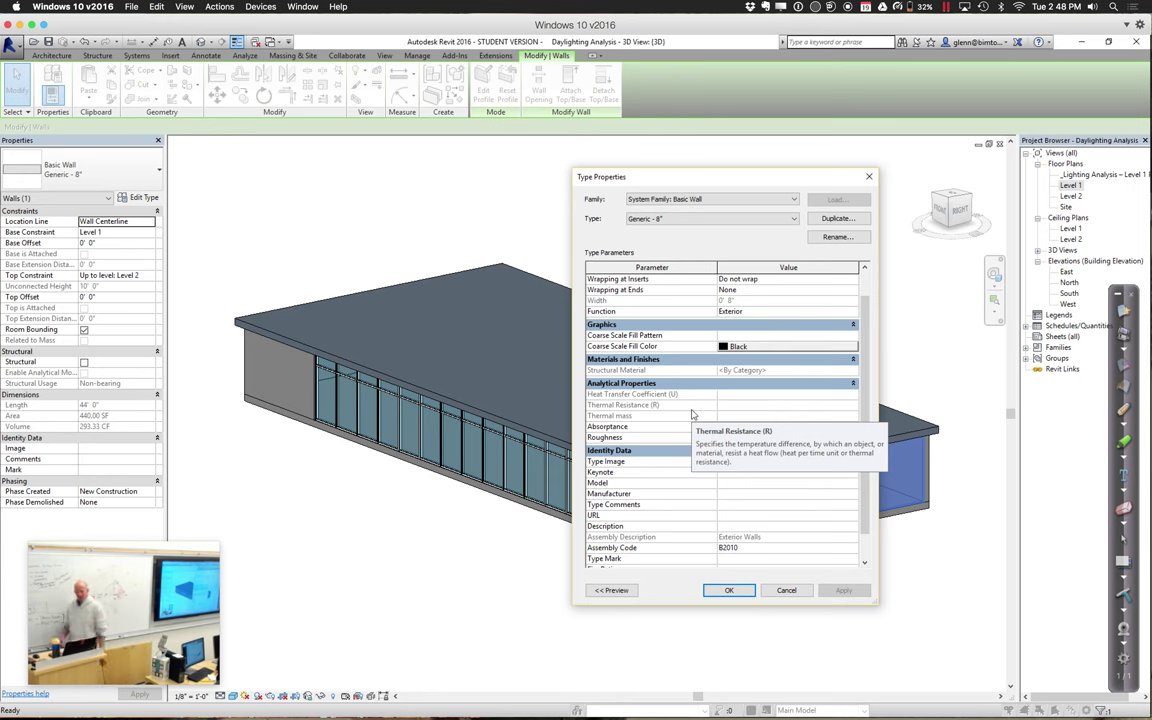
{"action": "left_click", "coordinate": [785, 591]}
Change the narrow end wall's type to Exterior - CMU Insulated
{"action": "left_click", "coordinate": [66, 174]}
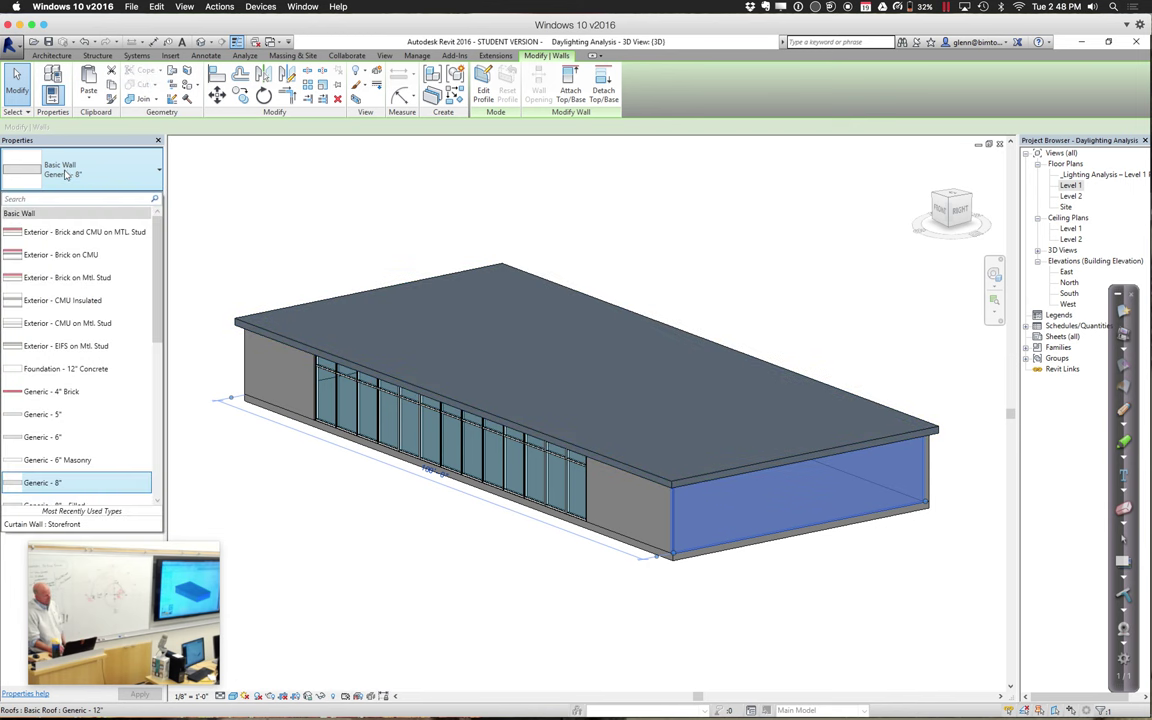
{"action": "left_click", "coordinate": [75, 306]}
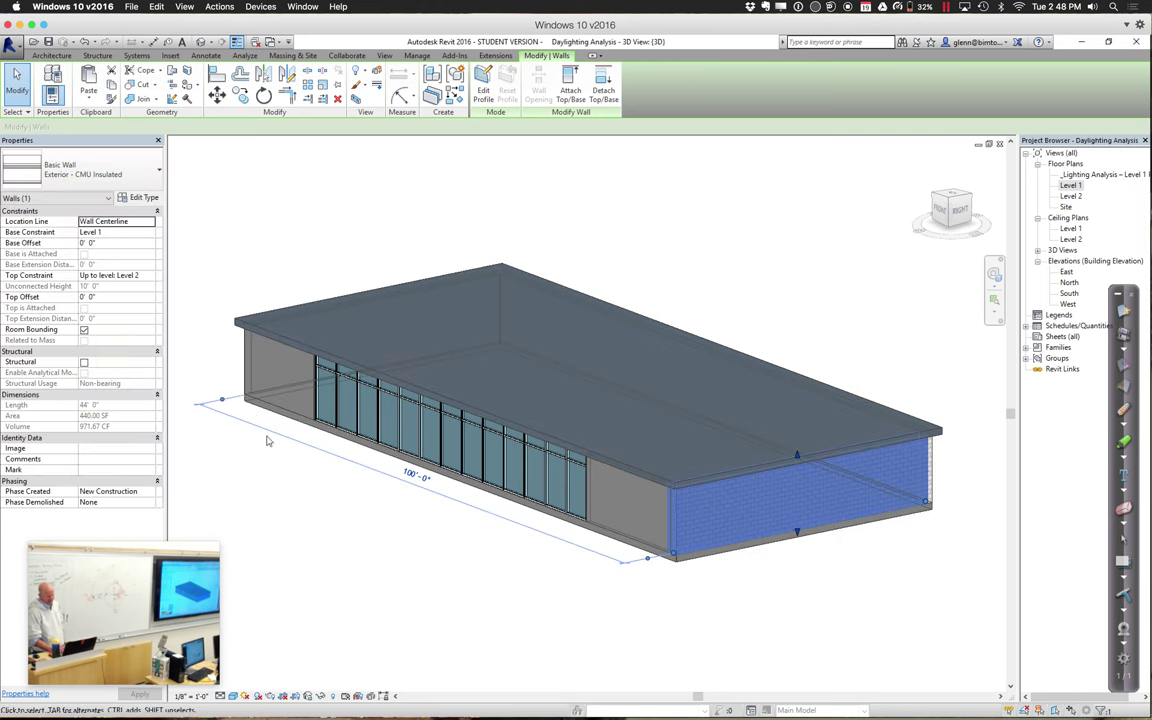
{"action": "left_click", "coordinate": [474, 585]}
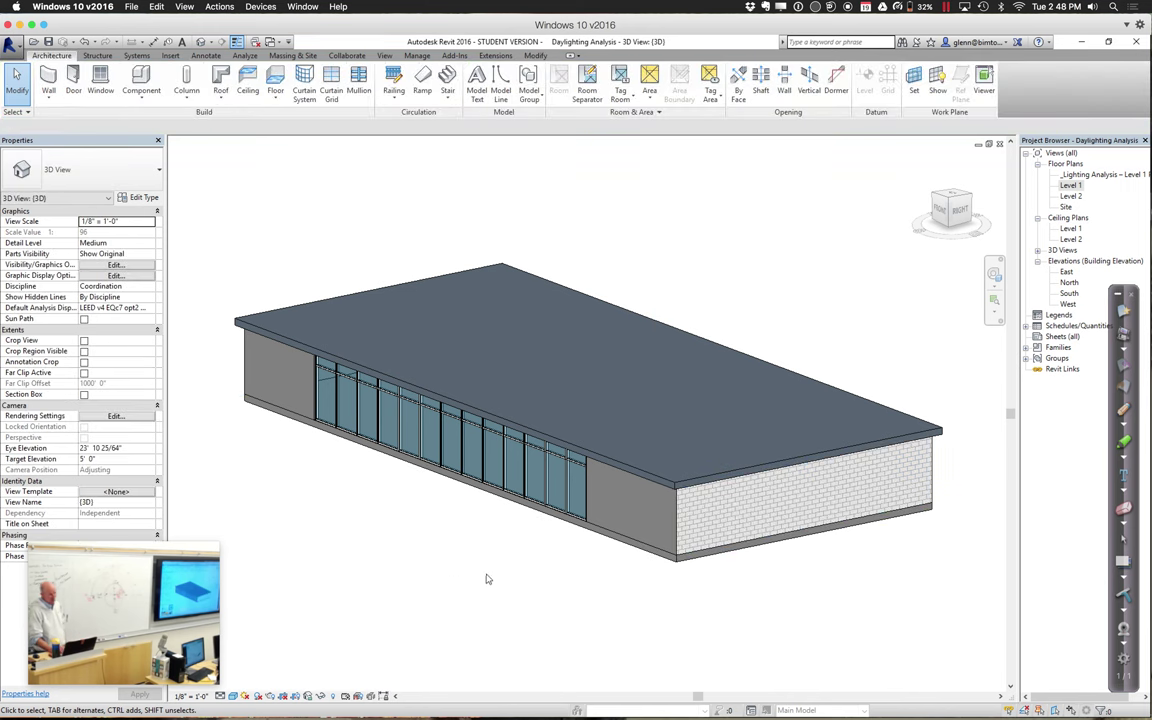
Open the CMU end wall's layer assembly from its type properties and set the rigid insulation thickness to 5"
{"action": "left_click", "coordinate": [716, 541]}
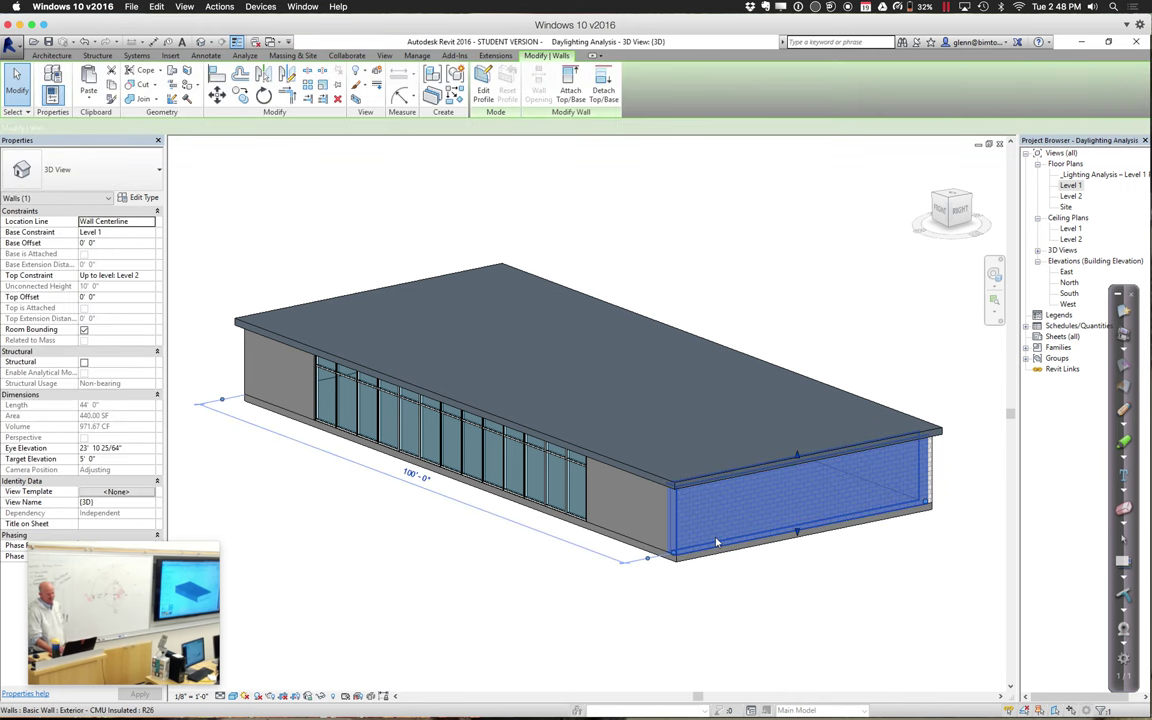
{"action": "left_click", "coordinate": [142, 198]}
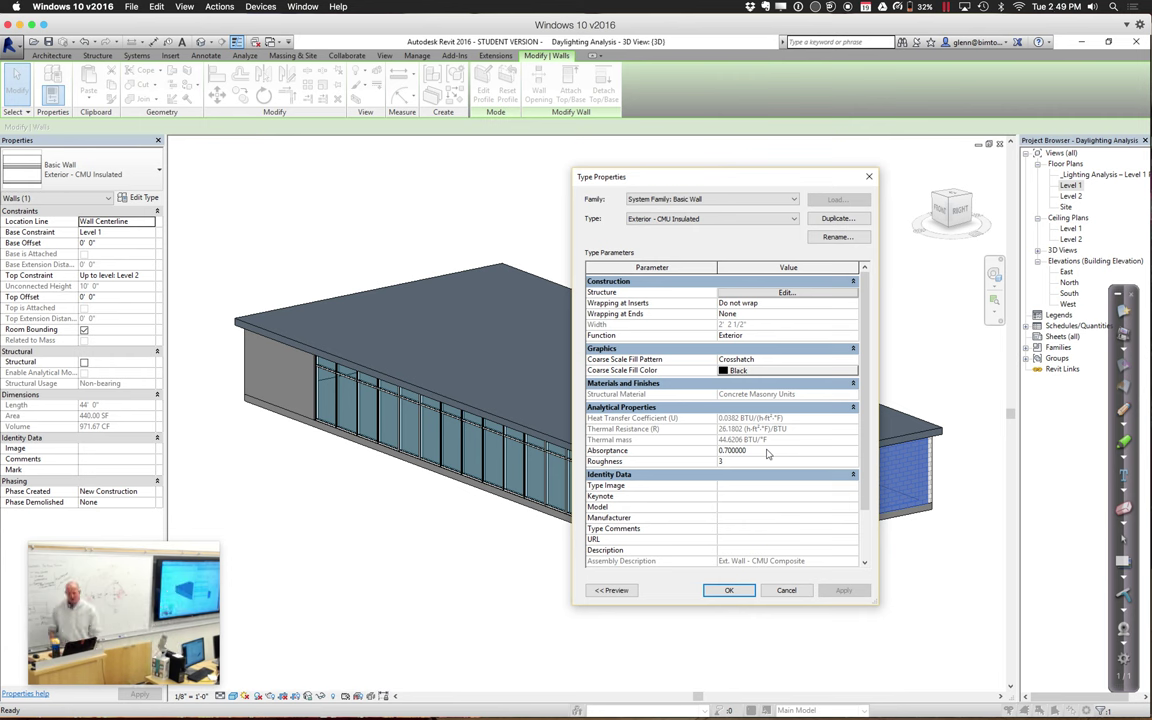
{"action": "left_click", "coordinate": [786, 294]}
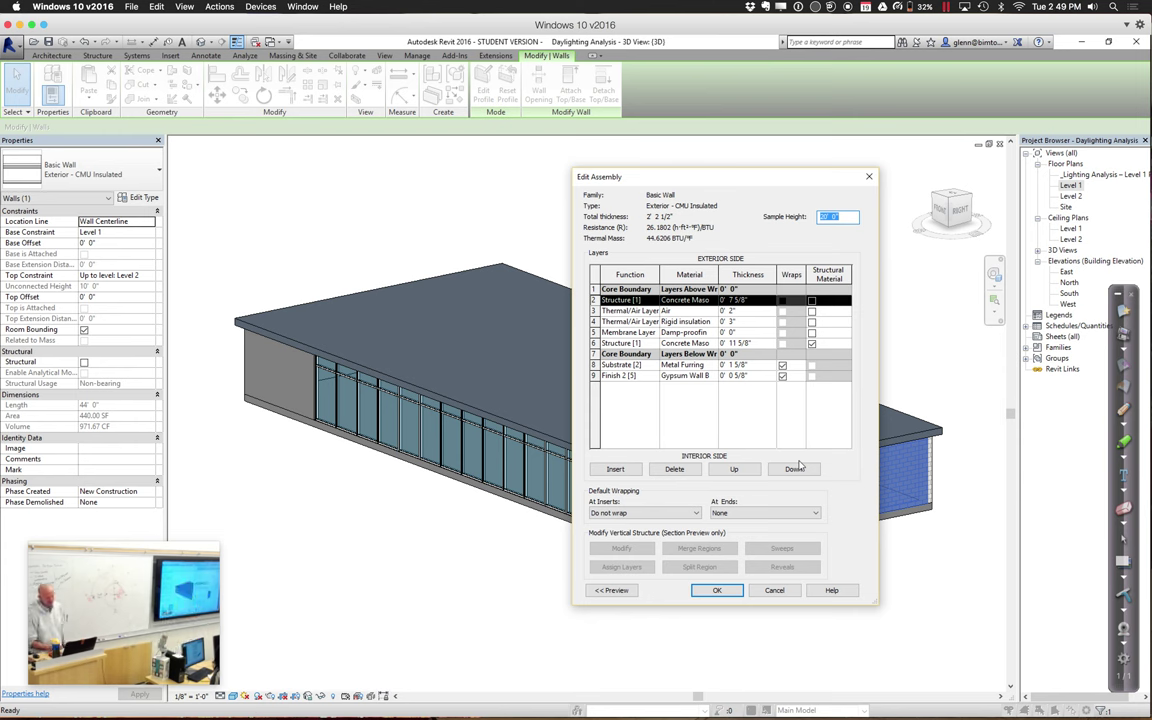
{"action": "left_click", "coordinate": [759, 321]}
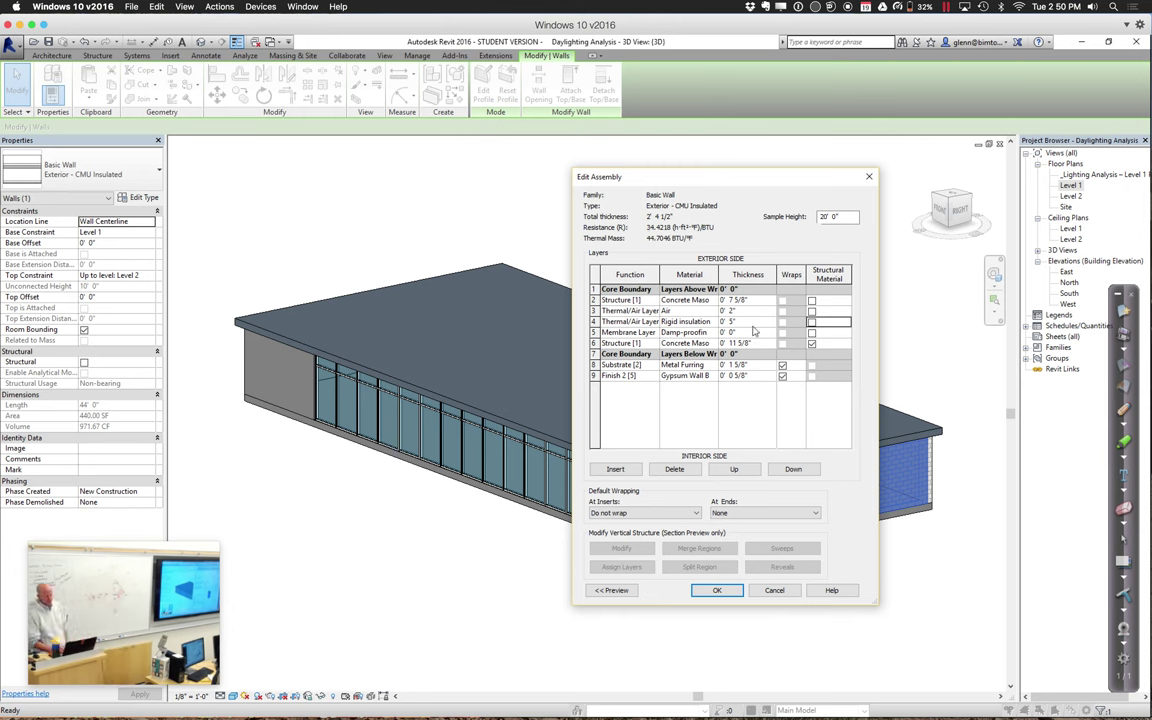
Examine the thermal properties of the wall's Rigid insulation material
{"action": "left_click", "coordinate": [714, 321]}
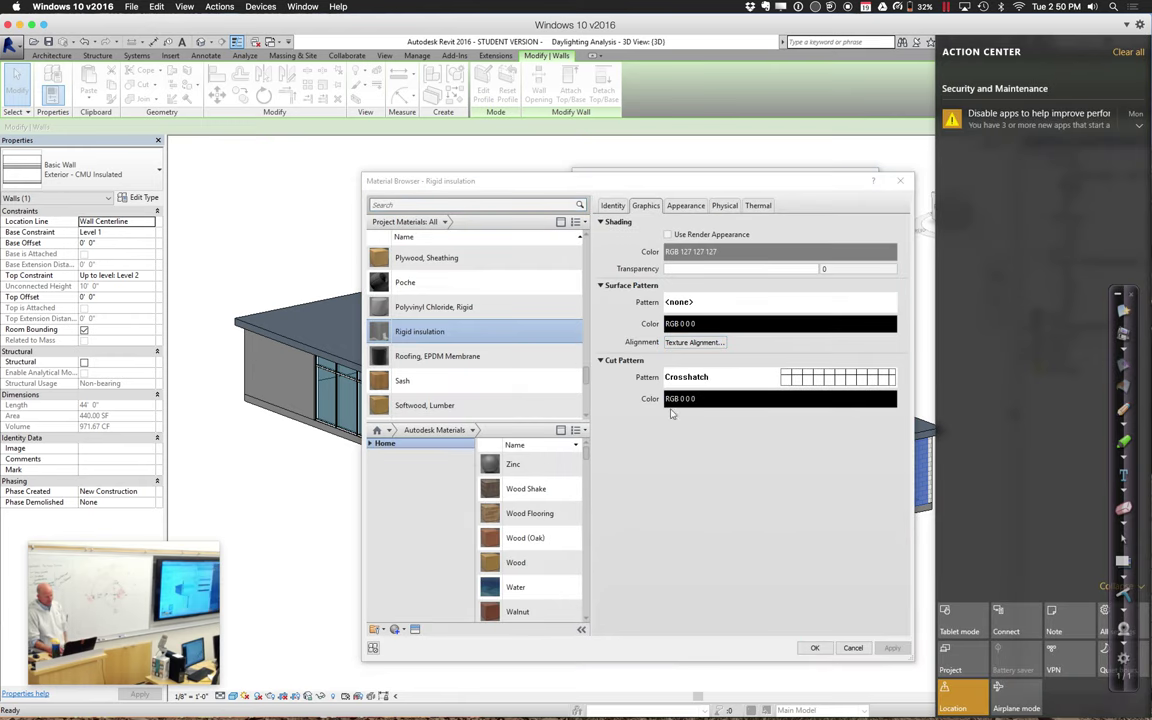
{"action": "left_click", "coordinate": [759, 207]}
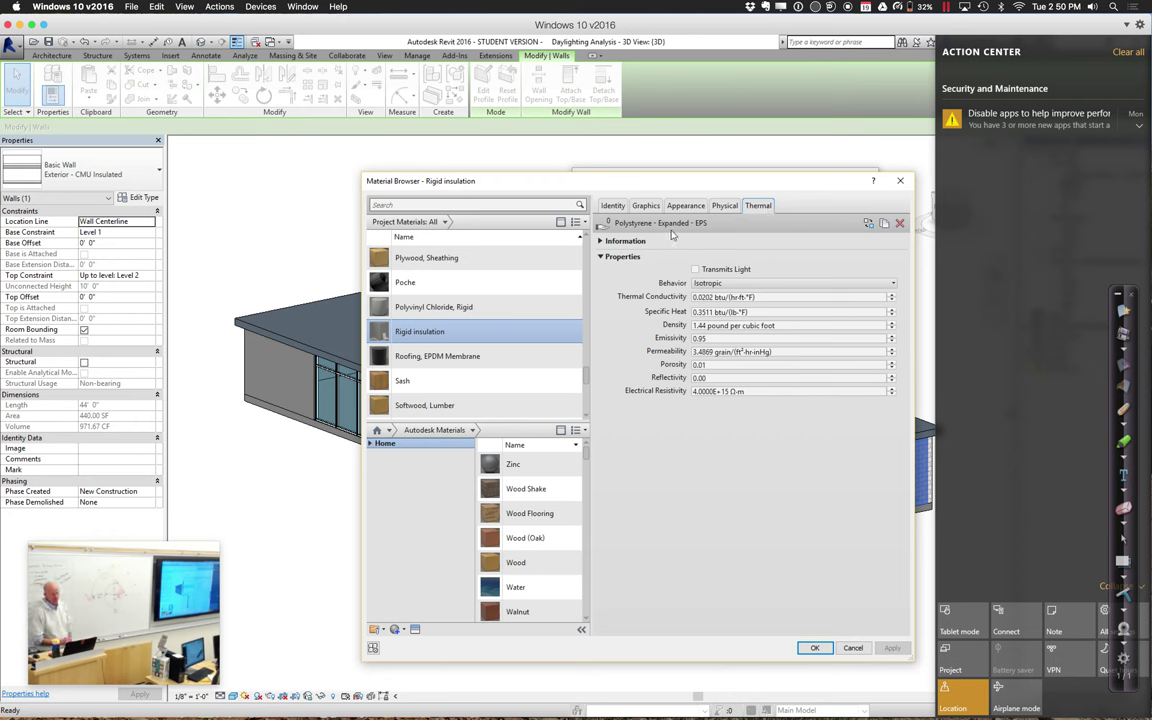
{"action": "left_click", "coordinate": [723, 327]}
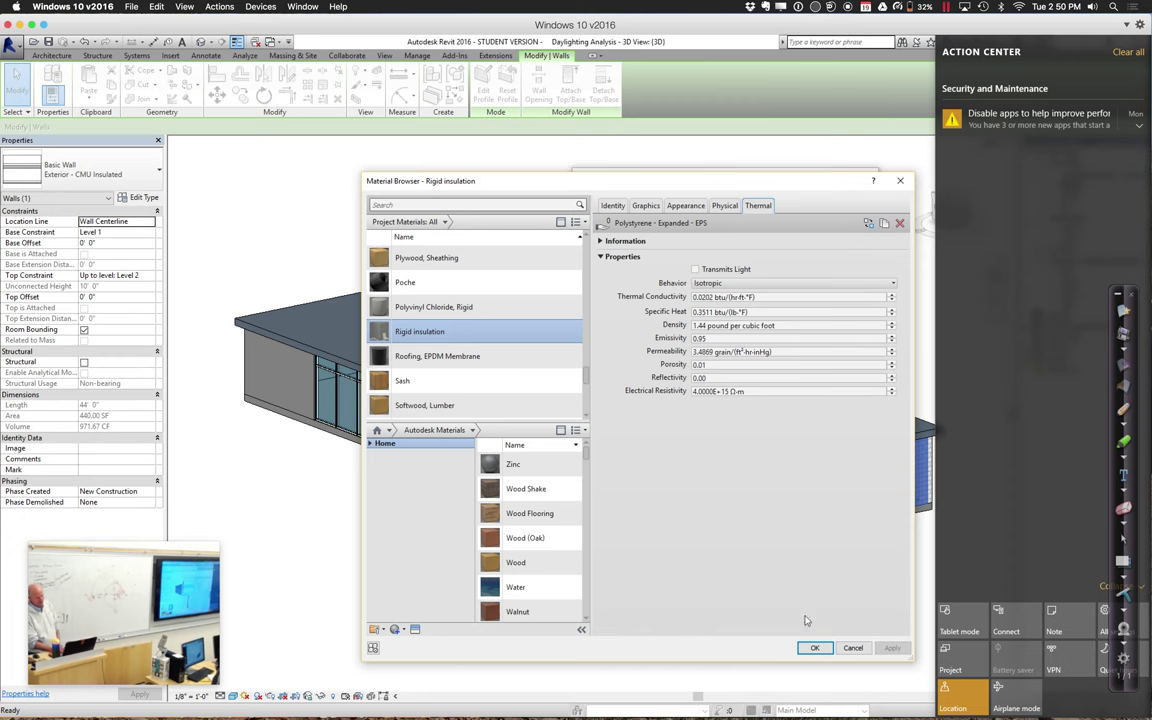
{"action": "left_click", "coordinate": [815, 648]}
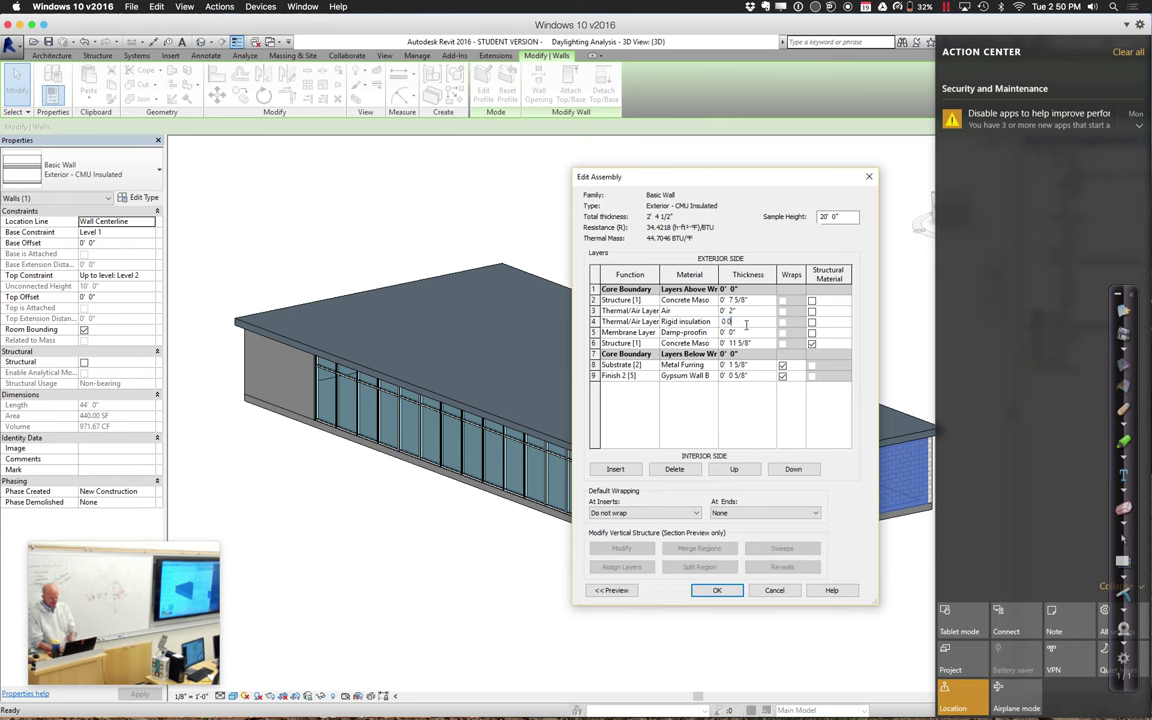
Set the rigid insulation layer's thickness to 6" after trying 1/2", and apply the changes to the wall type
{"action": "type", "text": "5"}
{"action": "key", "text": "Tab"}
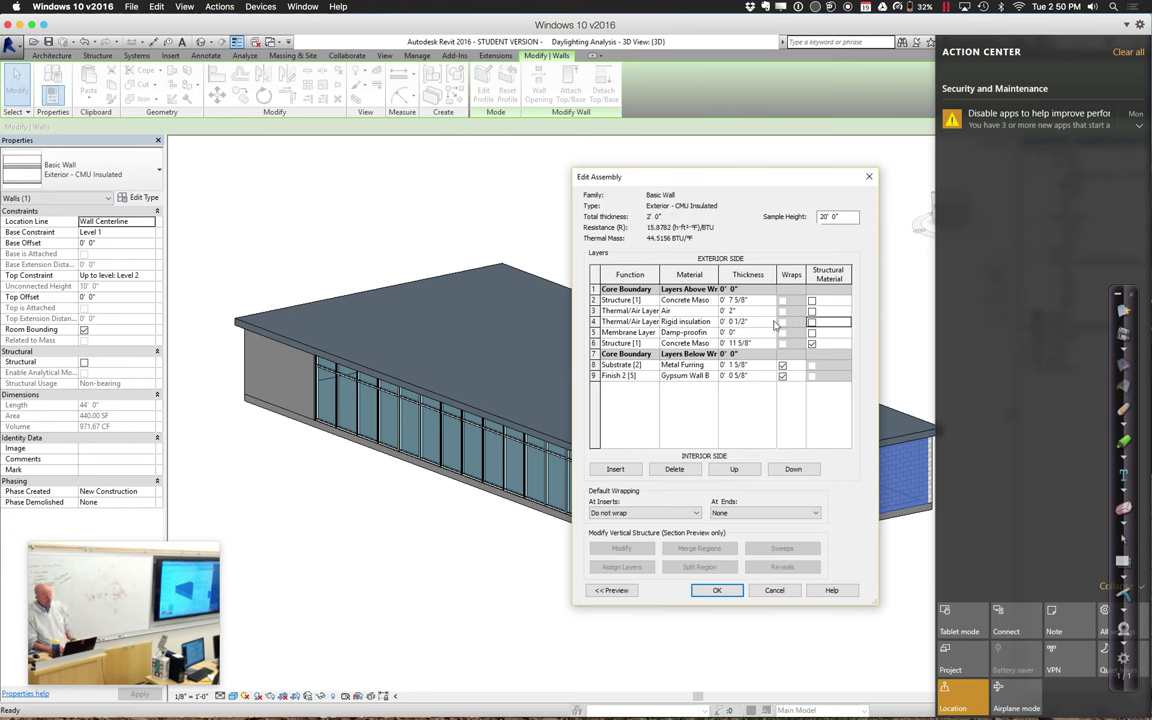
{"action": "type", "text": "0' 6"}
{"action": "key", "text": "Tab"}
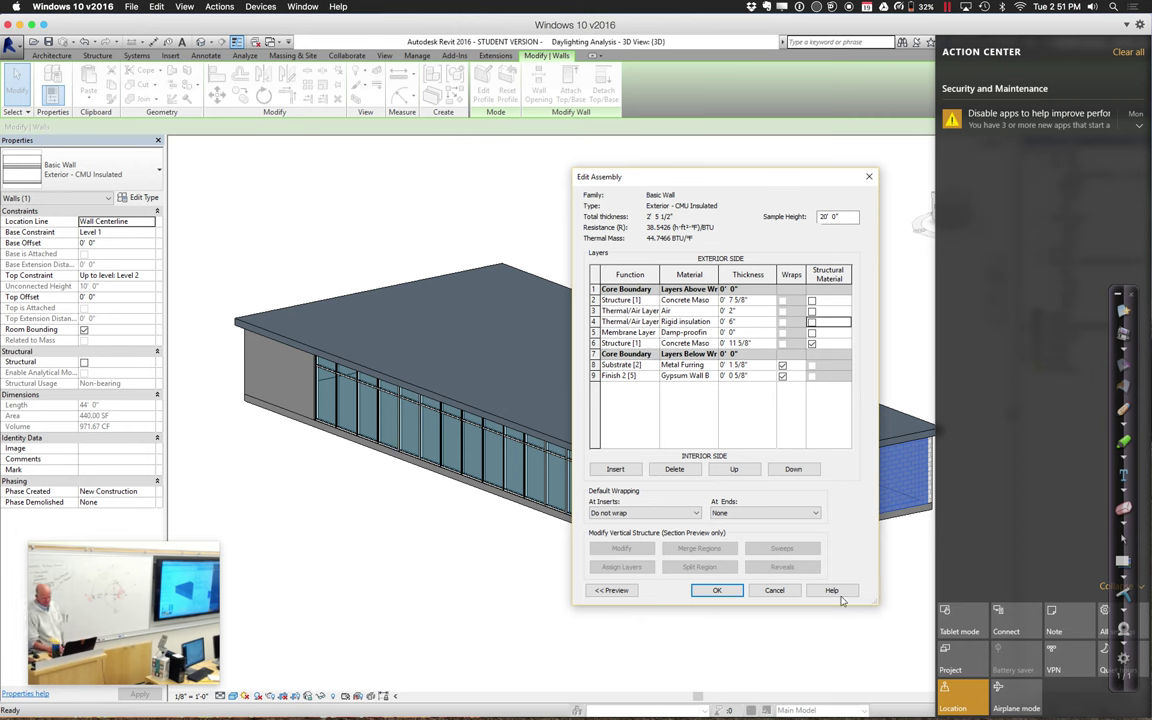
{"action": "left_click", "coordinate": [1129, 53]}
{"action": "left_click", "coordinate": [717, 590]}
{"action": "left_click", "coordinate": [733, 591]}
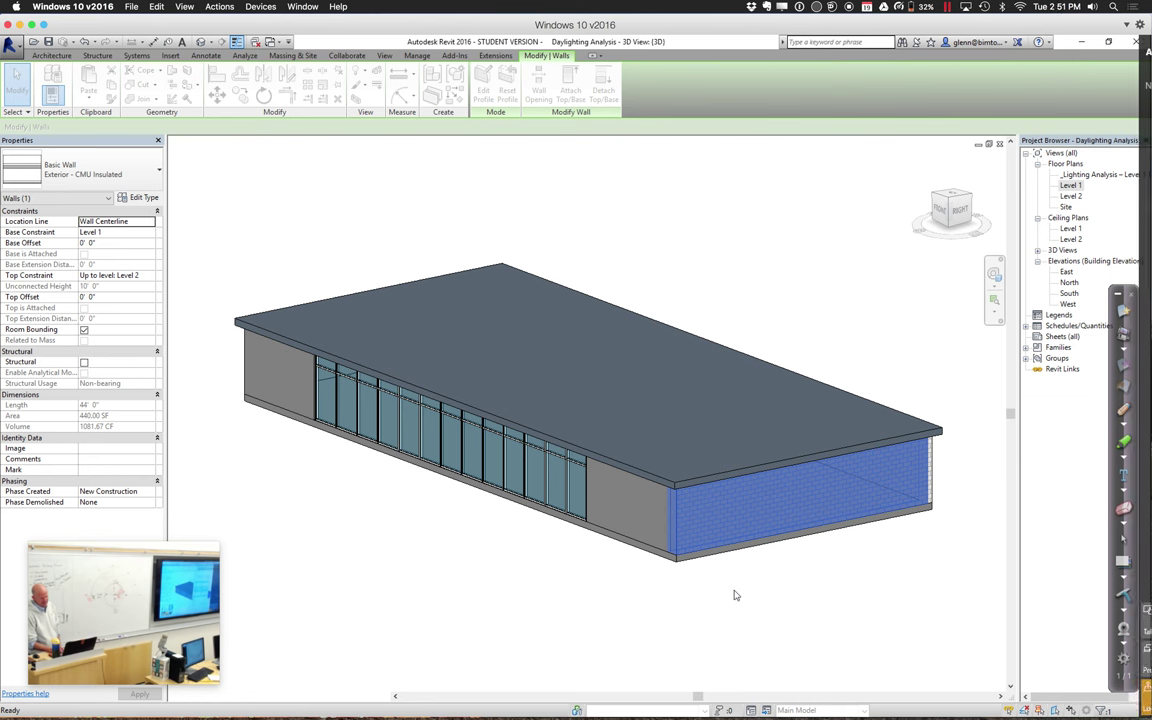
{"action": "left_click", "coordinate": [676, 642]}
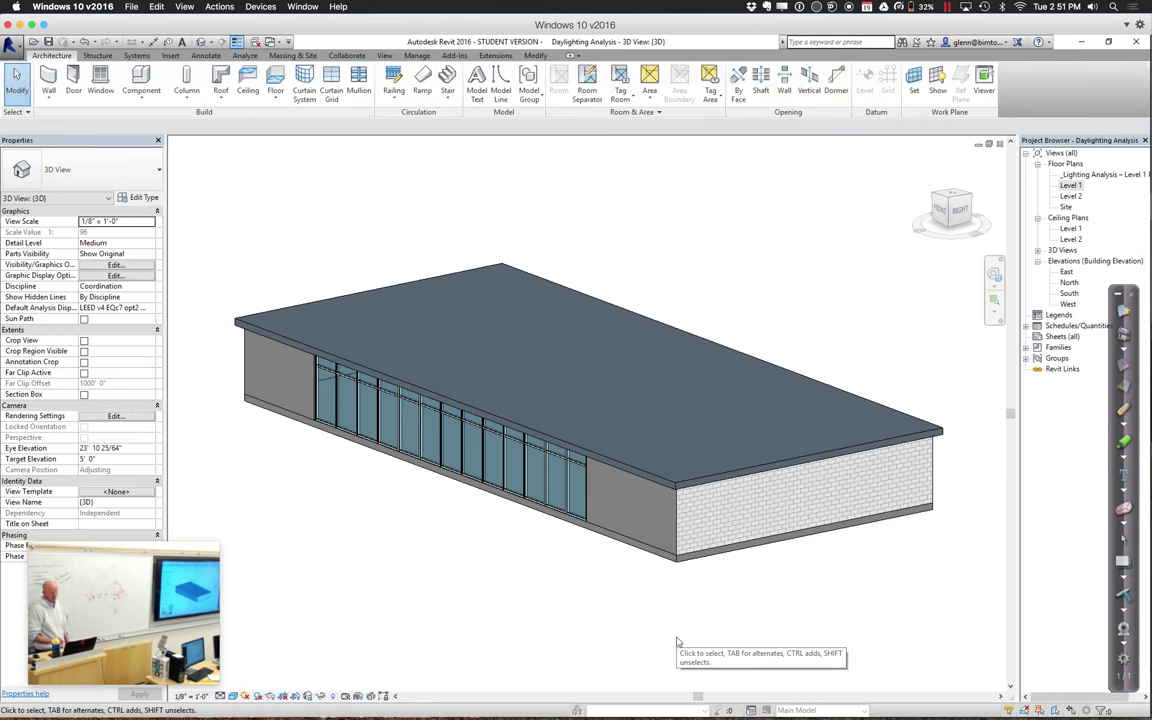
Change the roof type to Wood Rafter 8" - Asphalt Shingle - Insulated and review its thermal properties
{"action": "left_click", "coordinate": [660, 481]}
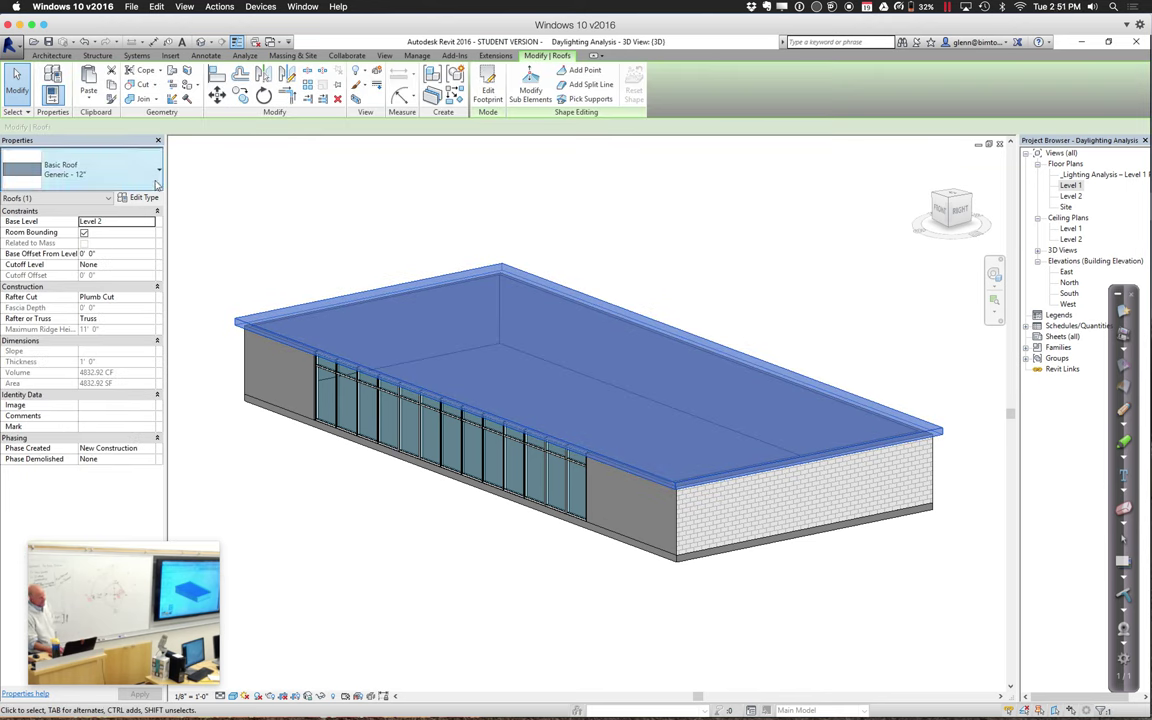
{"action": "left_click", "coordinate": [157, 182]}
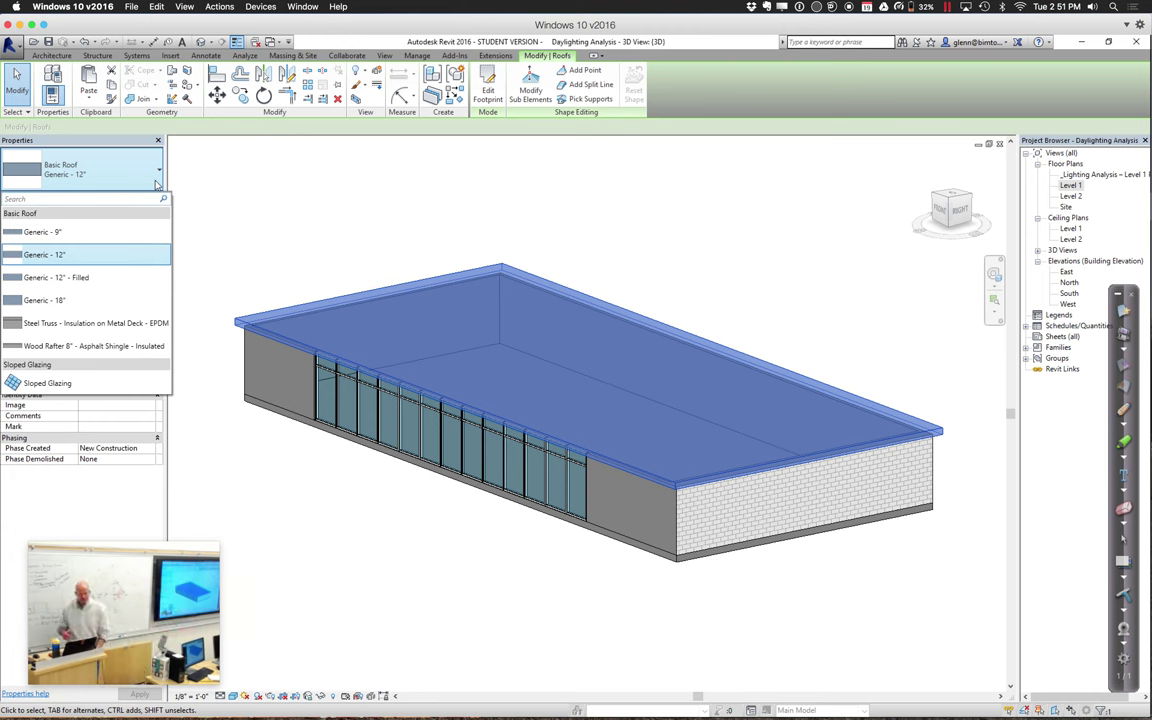
{"action": "left_click", "coordinate": [91, 346]}
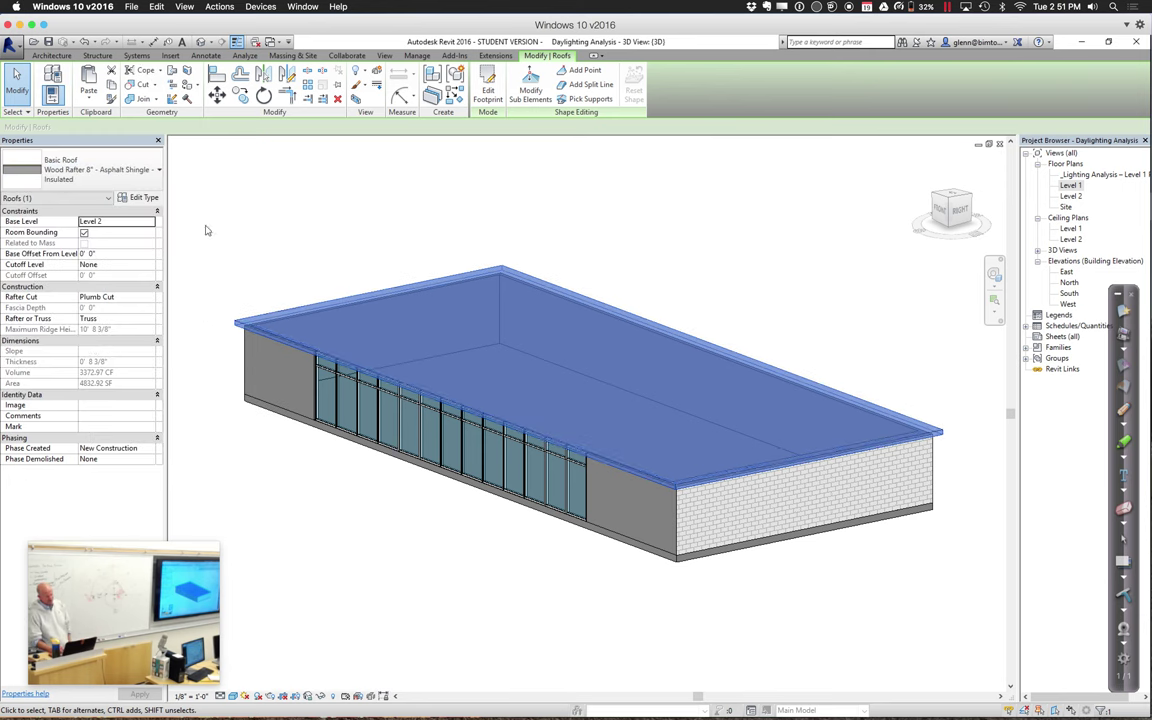
{"action": "left_click", "coordinate": [205, 230]}
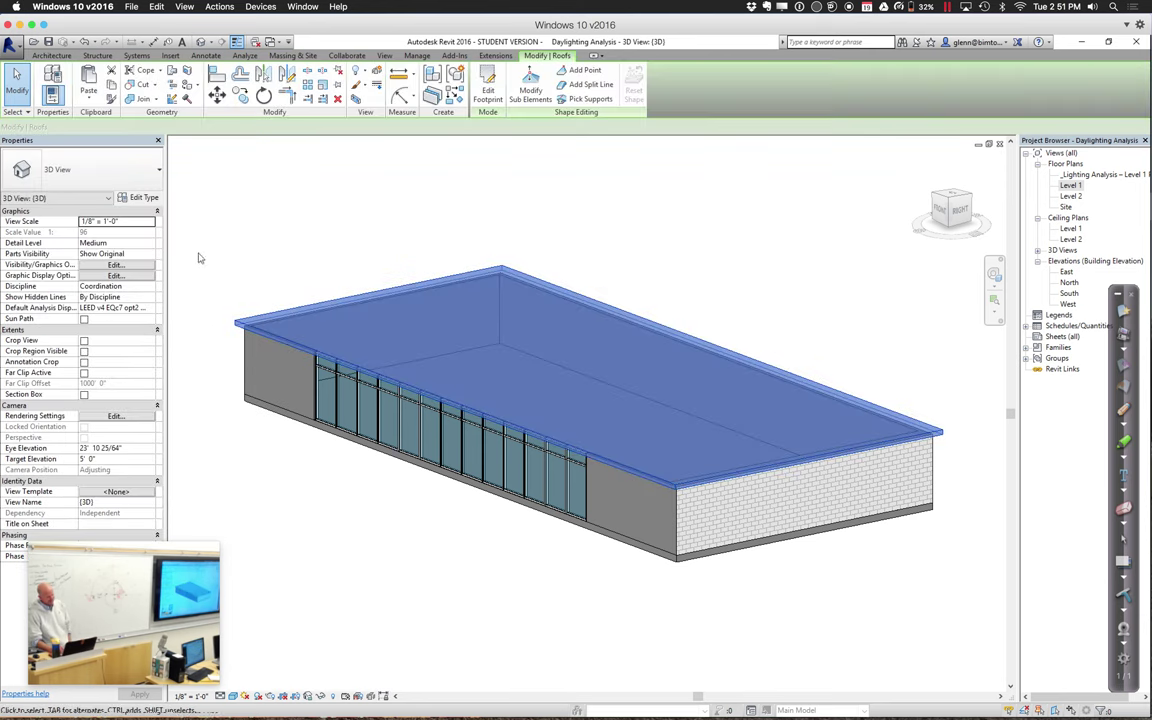
{"action": "left_click", "coordinate": [140, 197]}
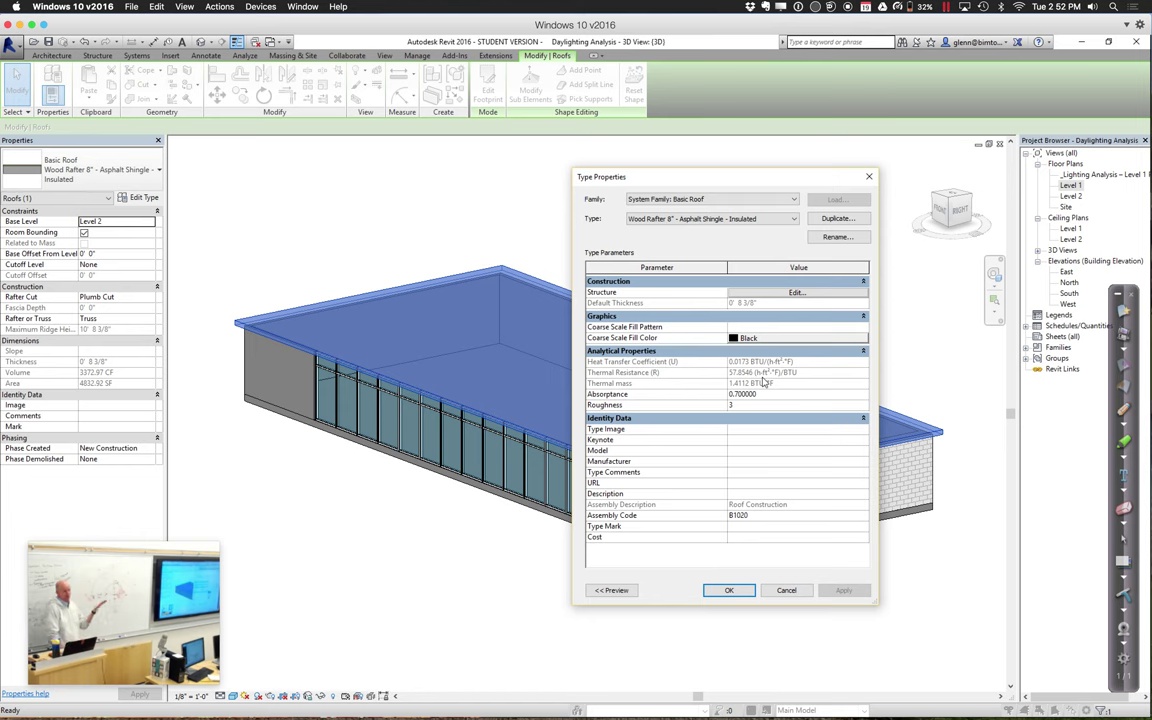
{"action": "left_click", "coordinate": [788, 590]}
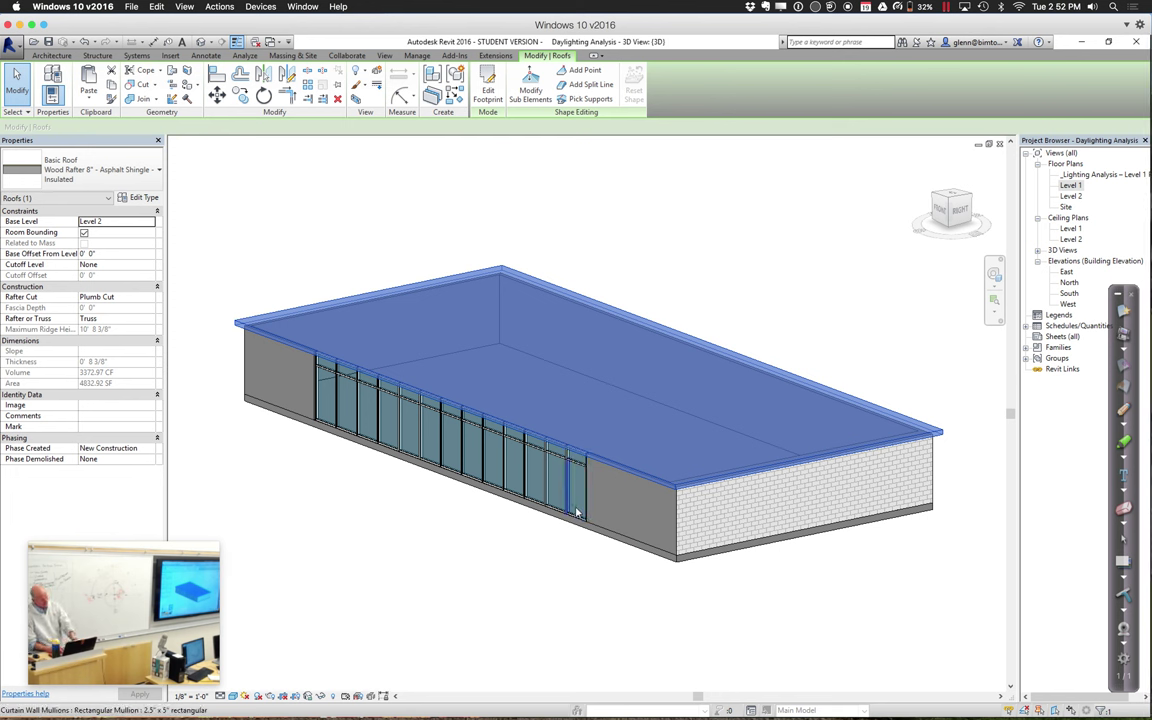
Set the analytic construction of the storefront's glazed panel type to Low-E double glazing SC=0.2
{"action": "left_click", "coordinate": [577, 512]}
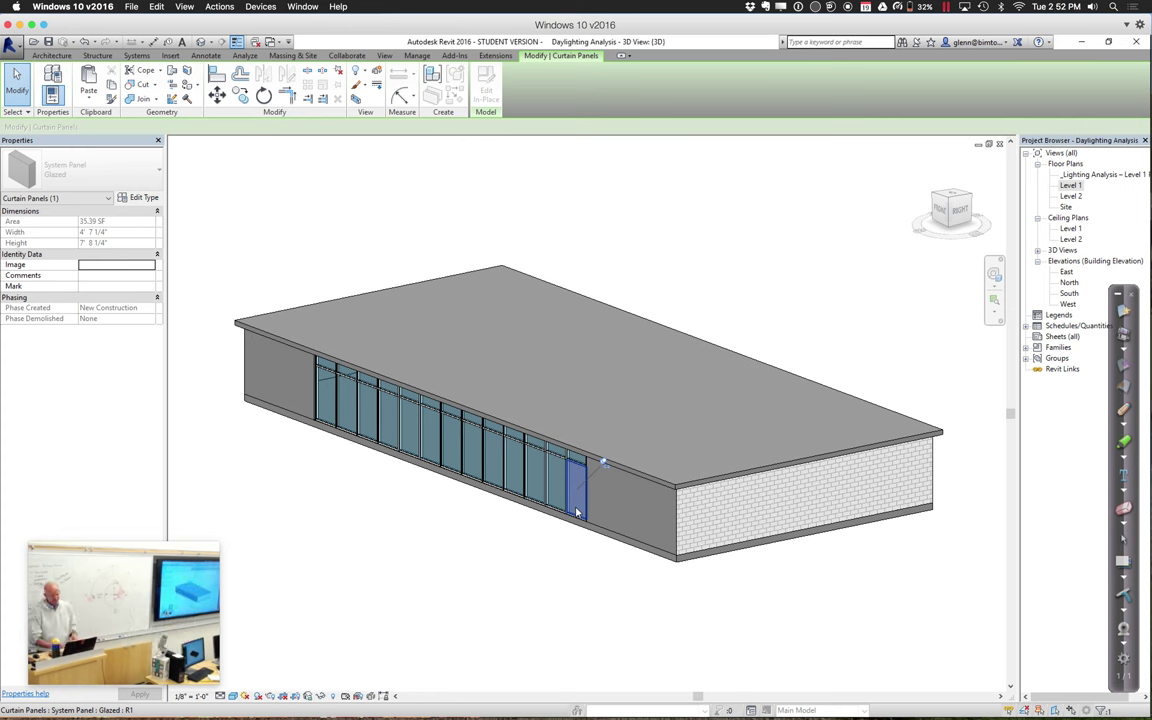
{"action": "right_click", "coordinate": [576, 512]}
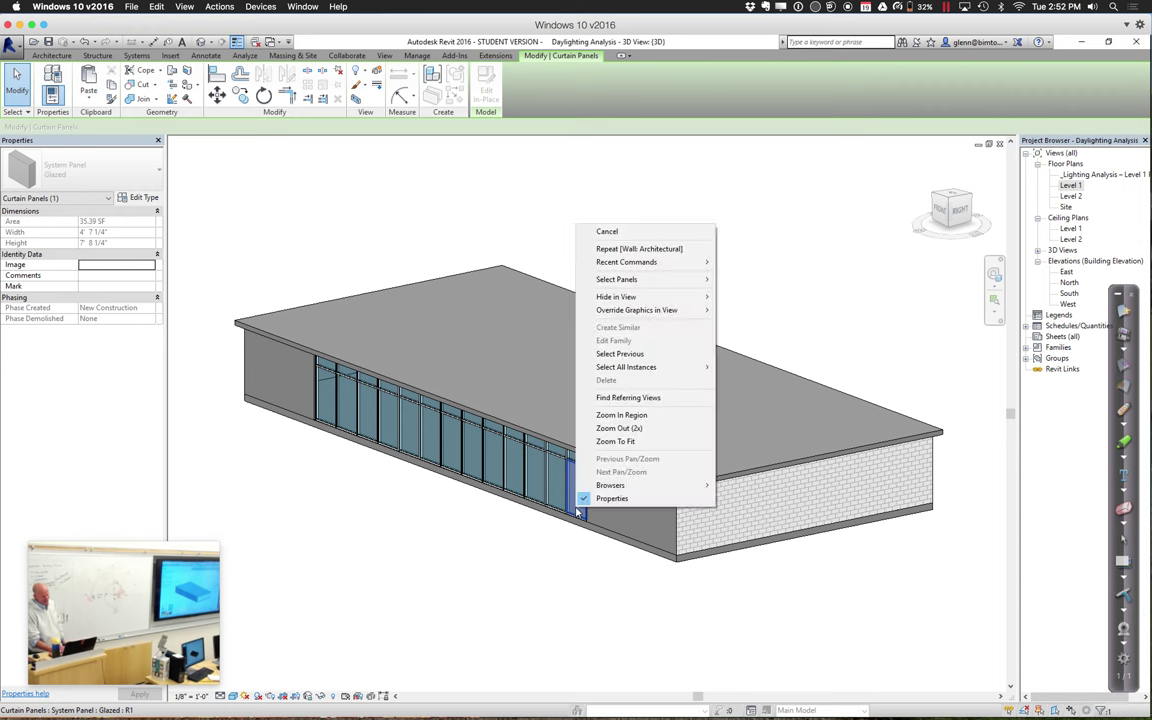
{"action": "left_click", "coordinate": [390, 586]}
{"action": "left_click", "coordinate": [140, 198]}
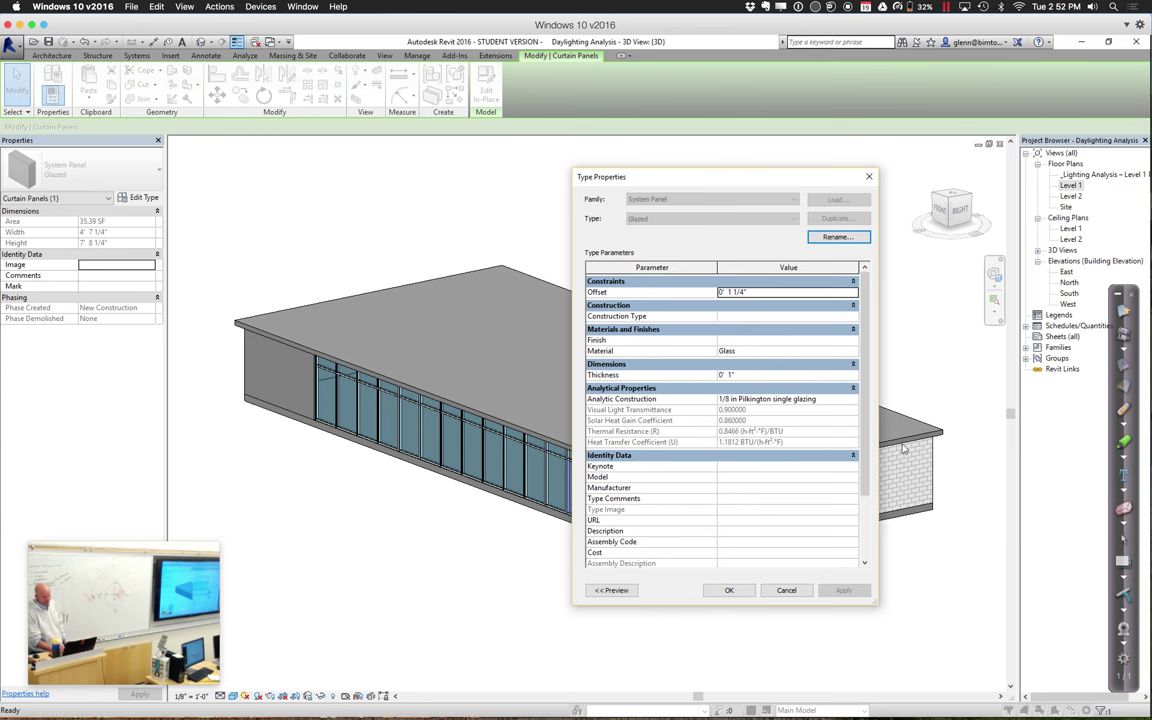
{"action": "left_click", "coordinate": [834, 398]}
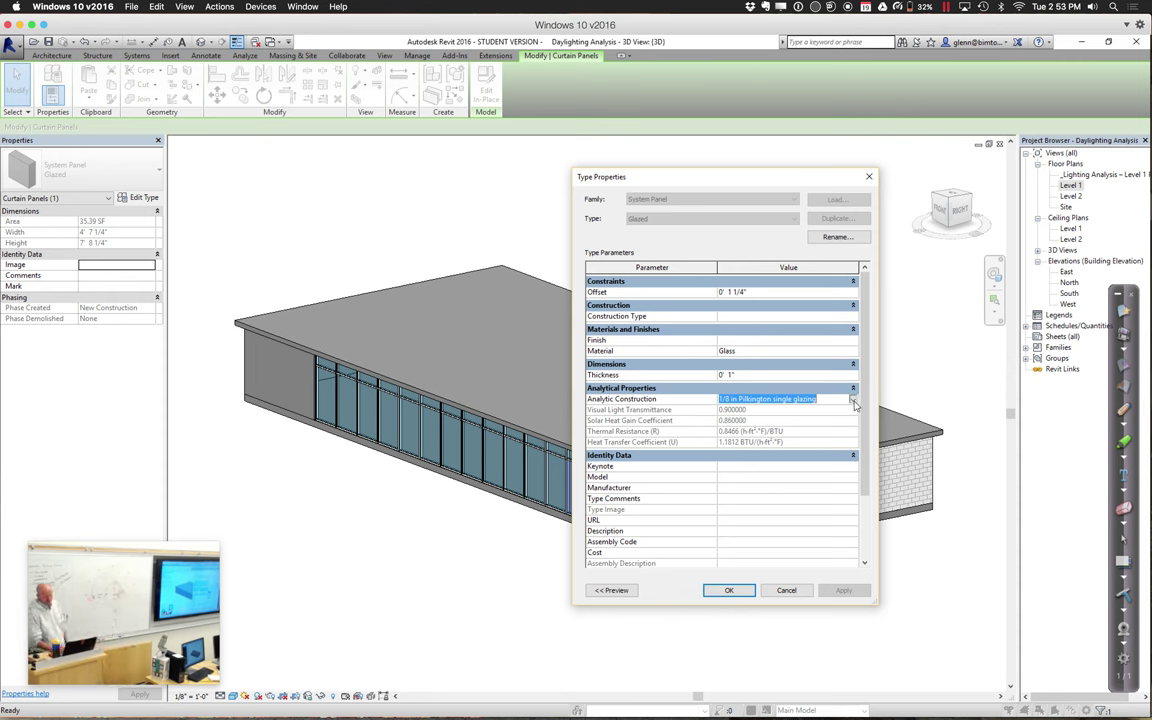
{"action": "left_click", "coordinate": [853, 400]}
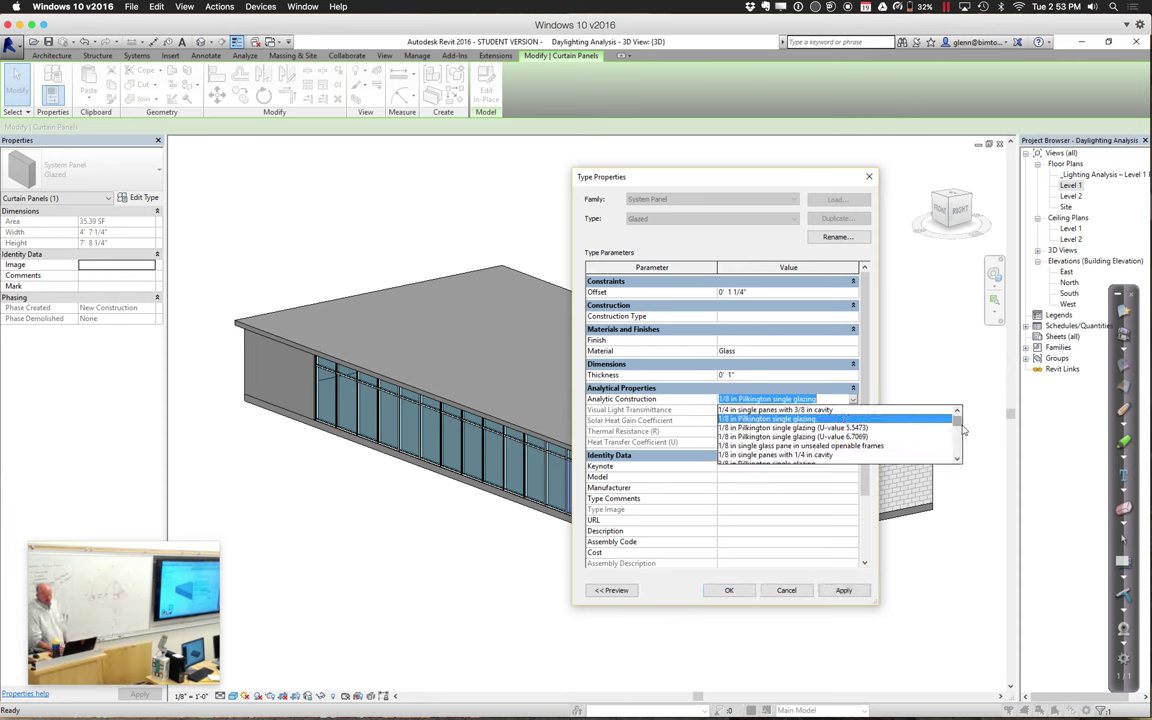
{"action": "scroll", "coordinate": [960, 430], "scroll_direction": "down", "scroll_amount": 10}
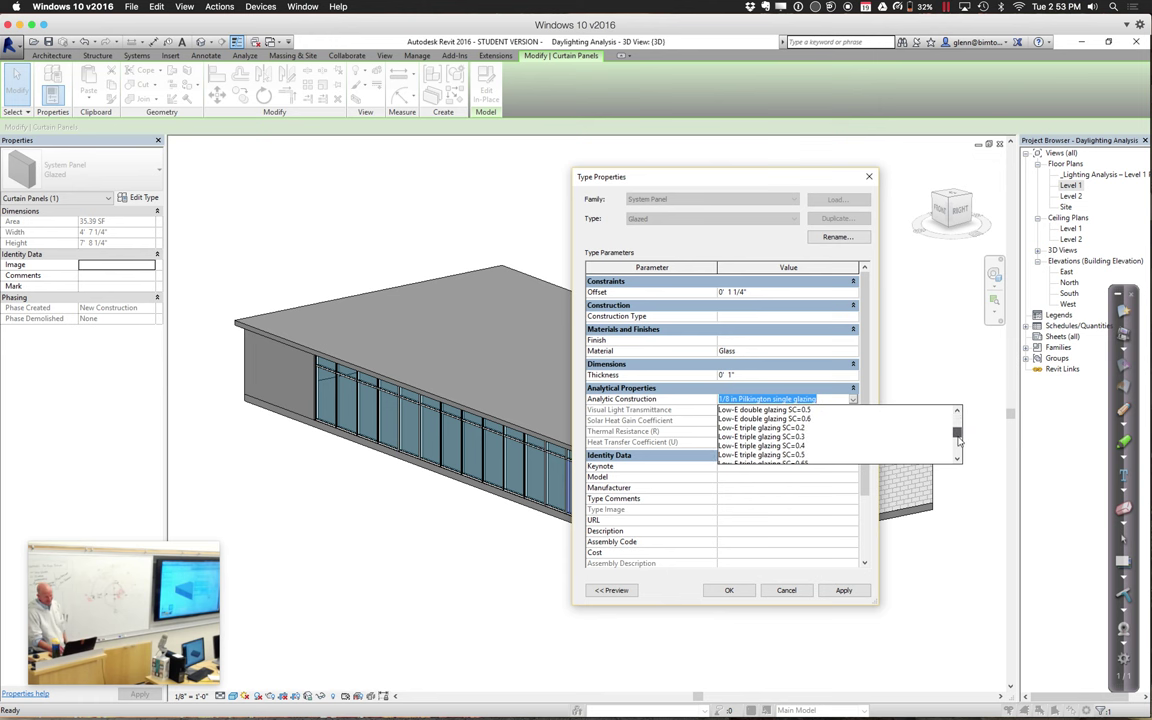
{"action": "left_click_drag", "start_coordinate": [958, 432], "coordinate": [958, 440]}
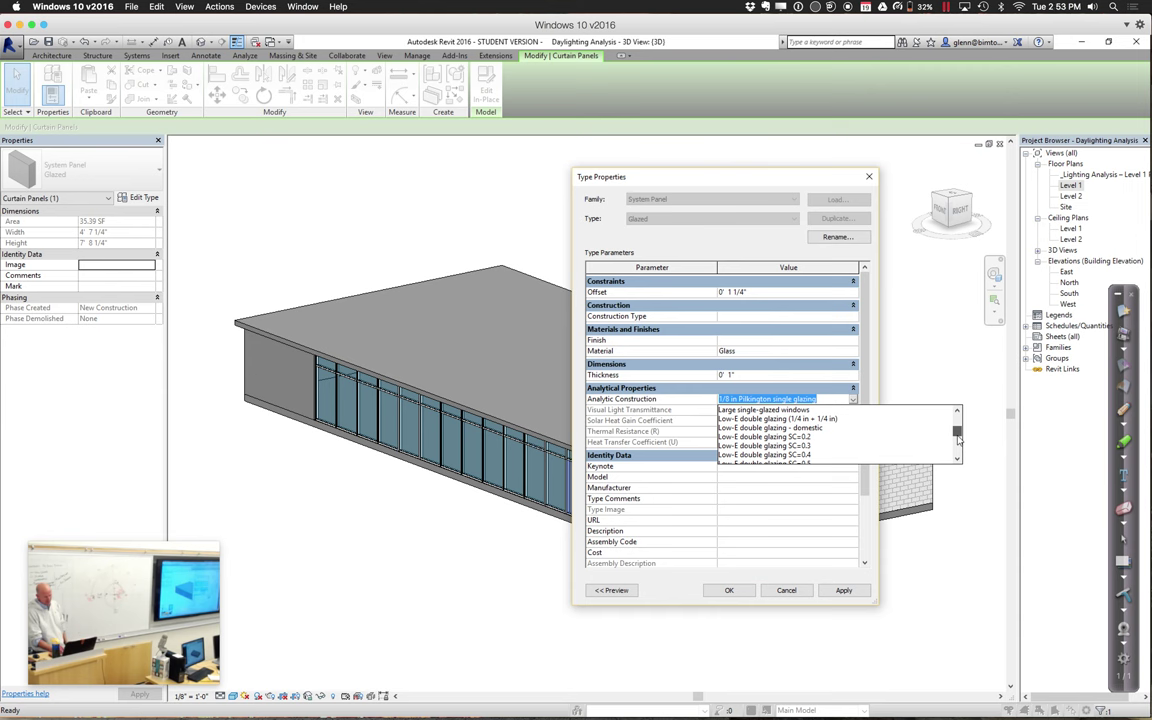
{"action": "left_click", "coordinate": [836, 437]}
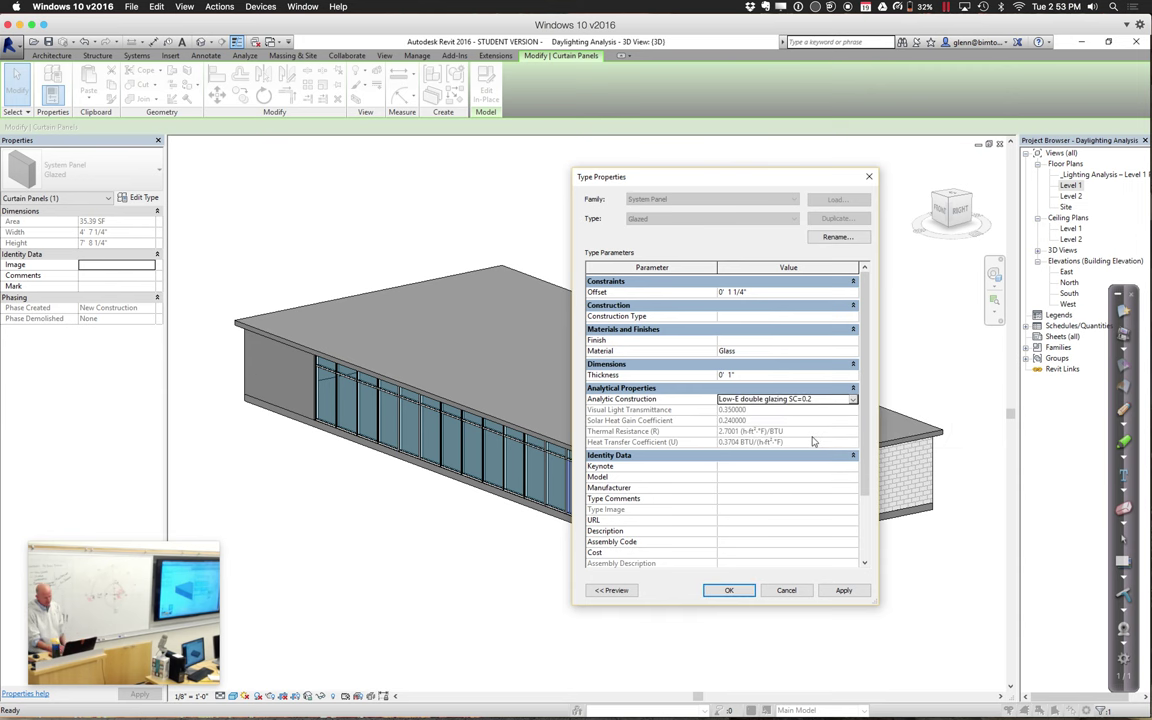